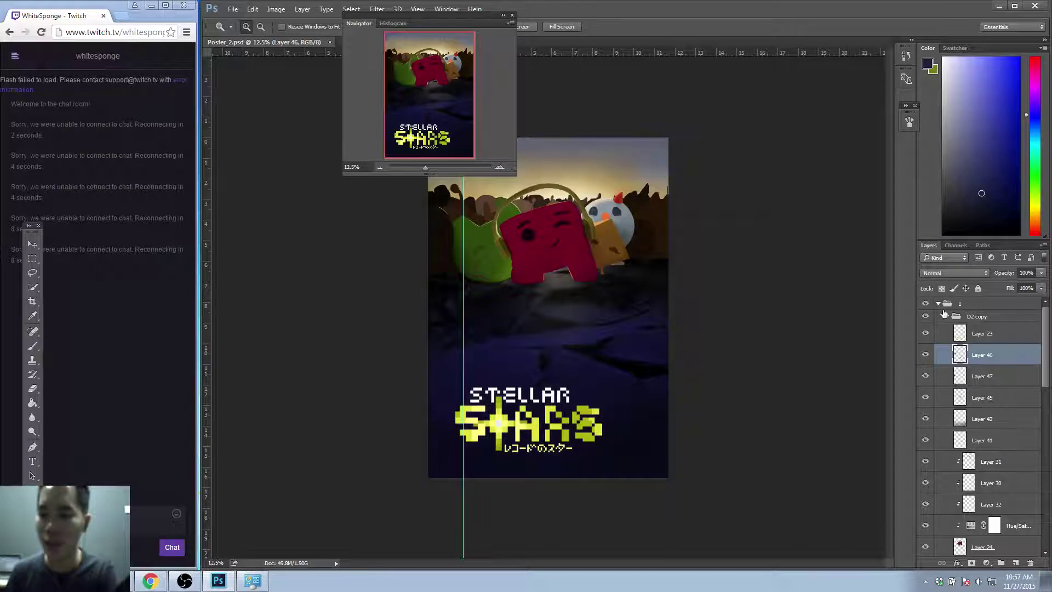
# Collapse layer group 1 in Poster_2.psd and reload the Twitch chat page in the browser.
pyautogui.click(938, 304)
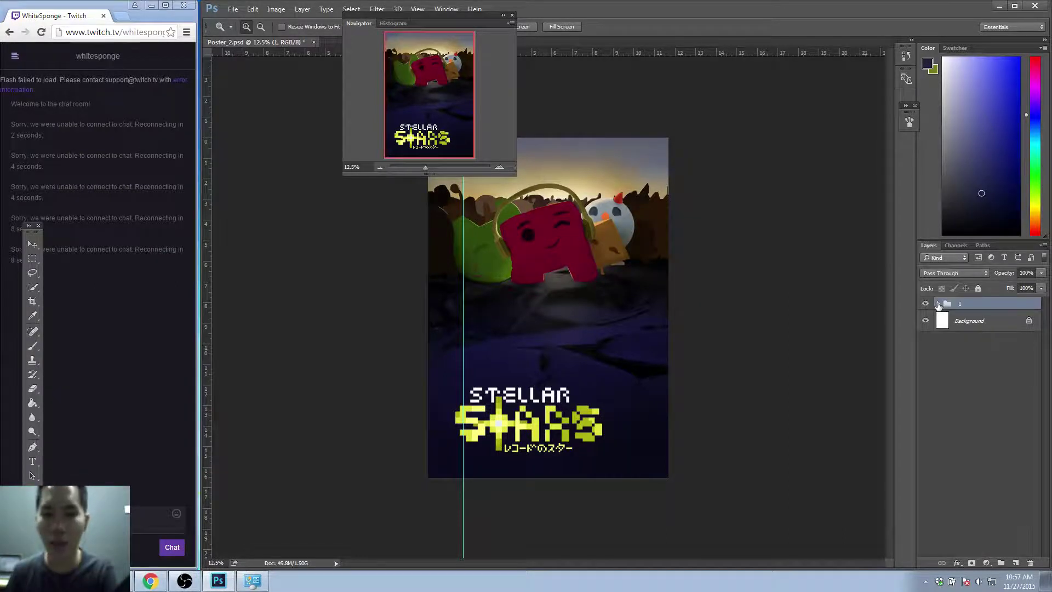
pyautogui.click(135, 323)
pyautogui.click(41, 32)
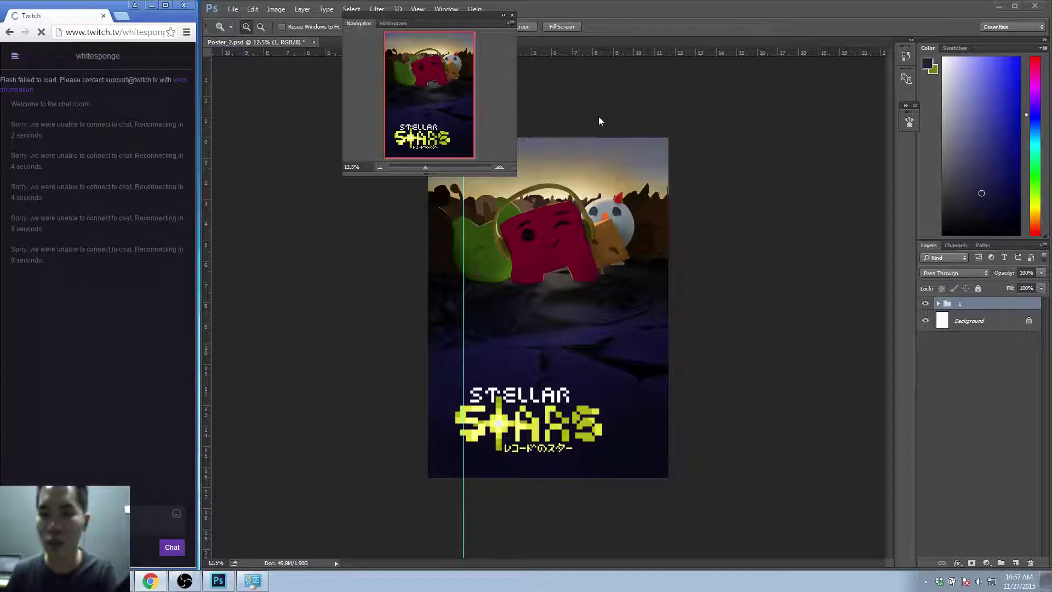
# Open the Poster PSD file from the WhiteSpongeTeam Poster folder.
pyautogui.click(233, 10)
pyautogui.click(247, 32)
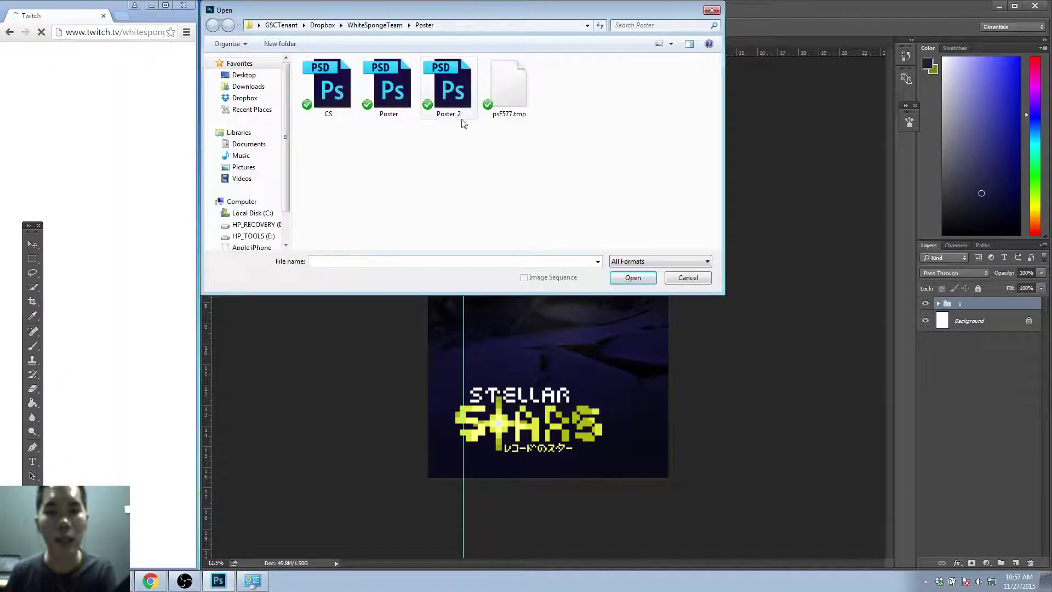
pyautogui.click(451, 106)
pyautogui.click(403, 112)
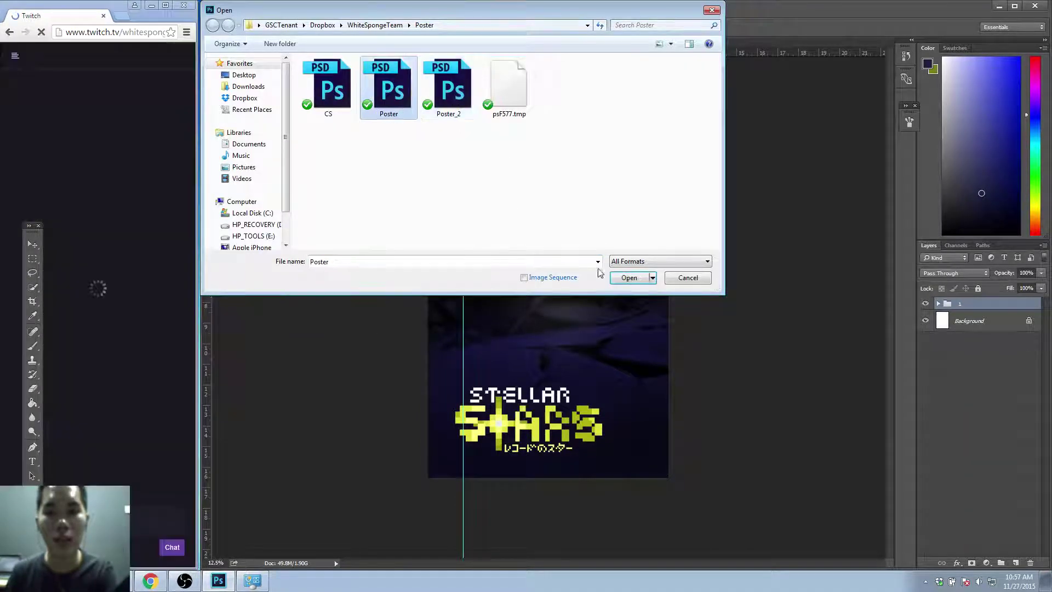
pyautogui.click(645, 276)
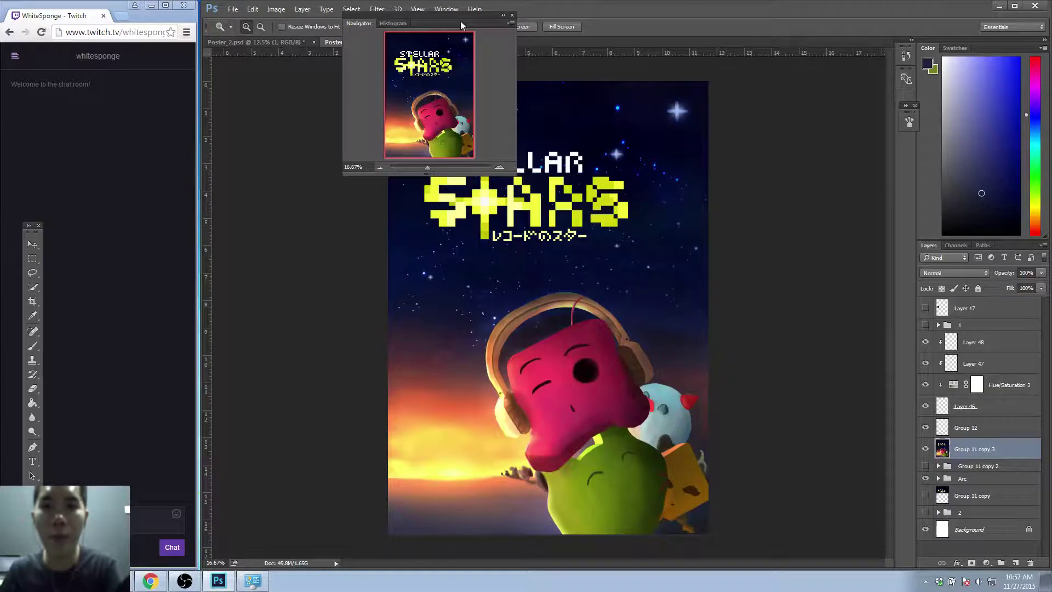
# Close the Navigator covering the artwork and reopen it beside the canvas.
pyautogui.click(512, 15)
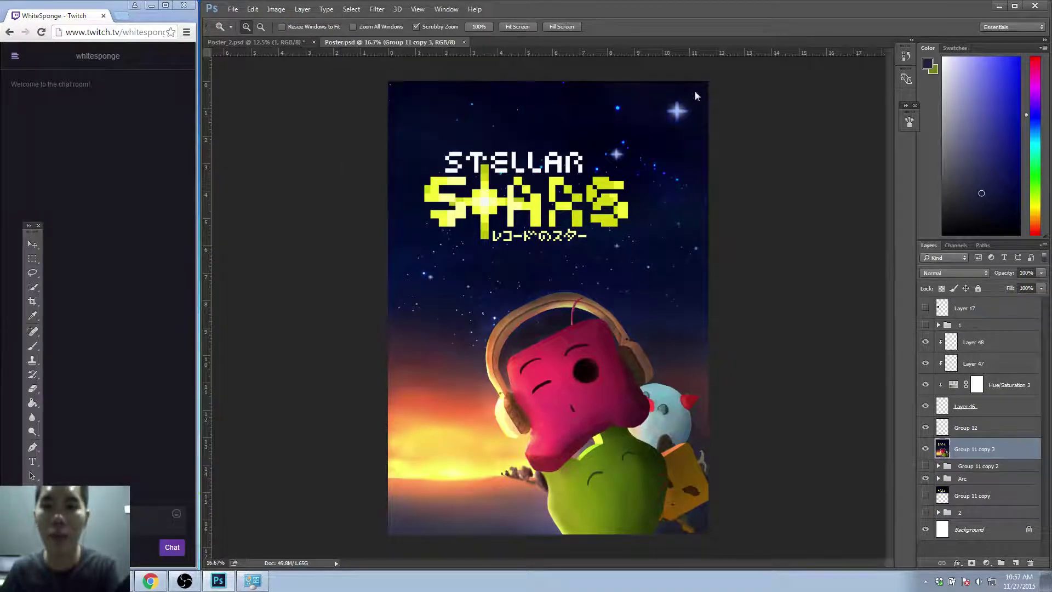
pyautogui.click(903, 121)
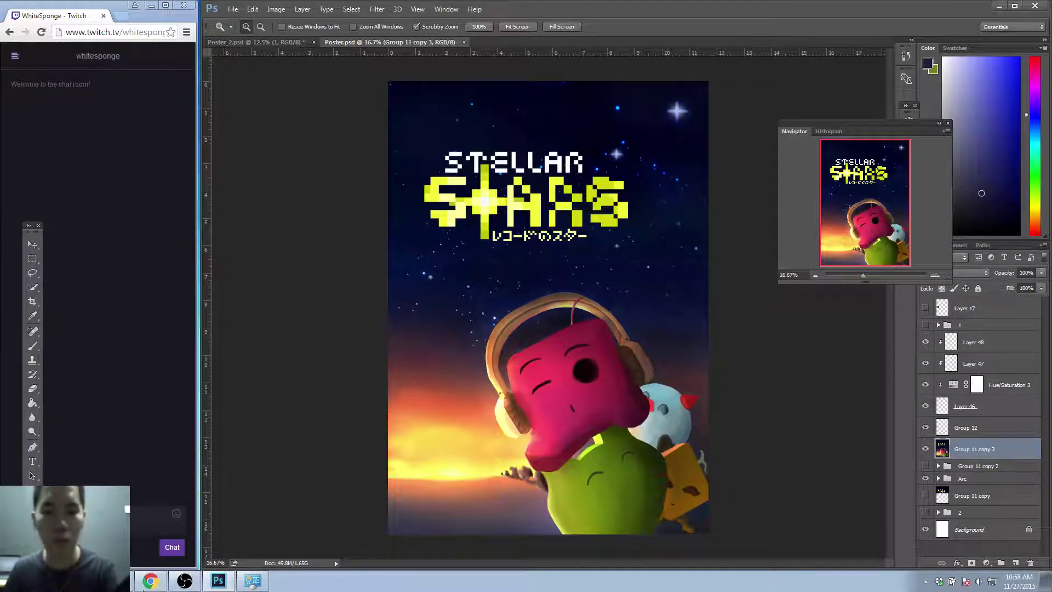
# Switch to Windows Media Player, start playback of the streaming playlist, and return to Photoshop.
pyautogui.click(138, 582)
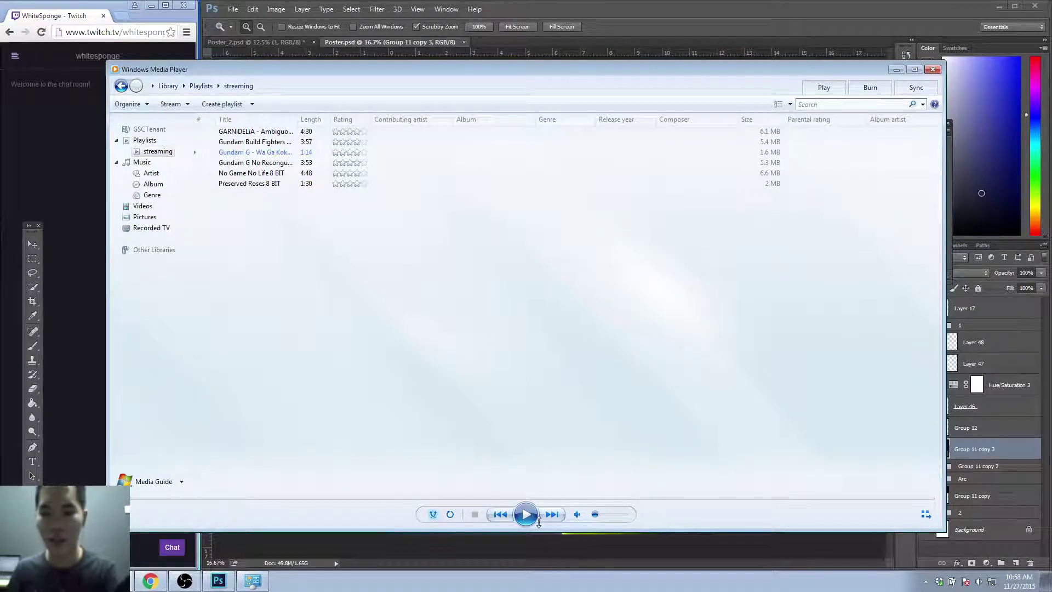
pyautogui.click(526, 514)
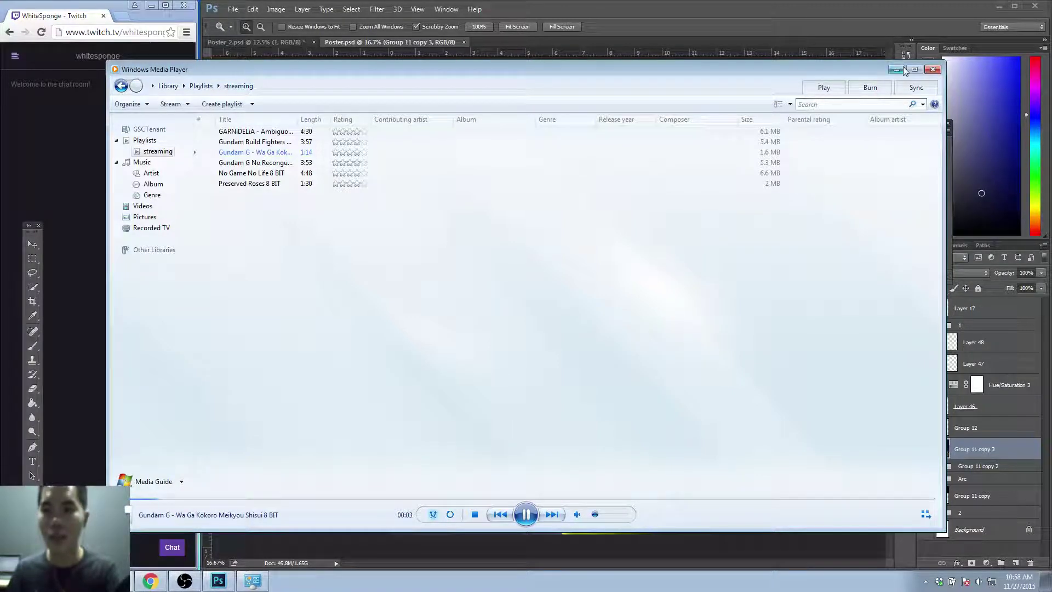
pyautogui.hotkey('alt', 'Tab')
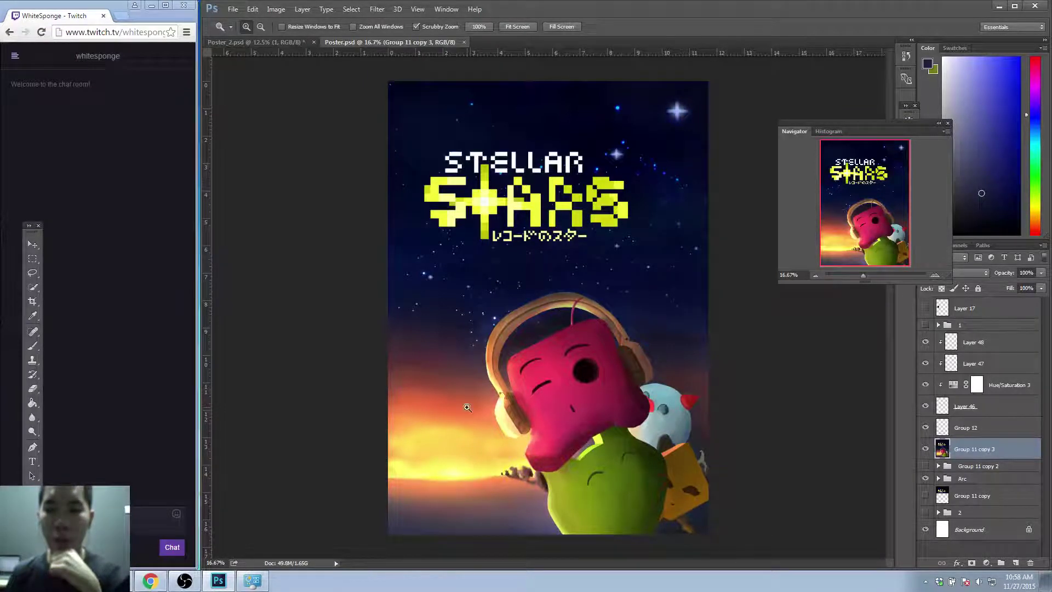
# Switch to Poster_2.psd, expand layer group 1 and collapse its D2 copy subgroup.
pyautogui.click(249, 43)
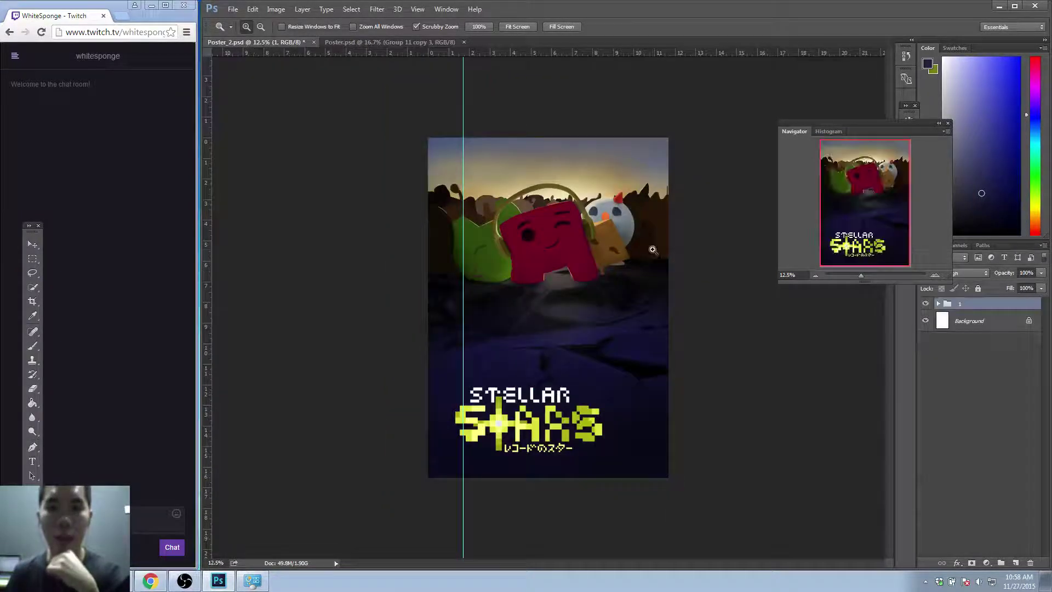
pyautogui.click(520, 301)
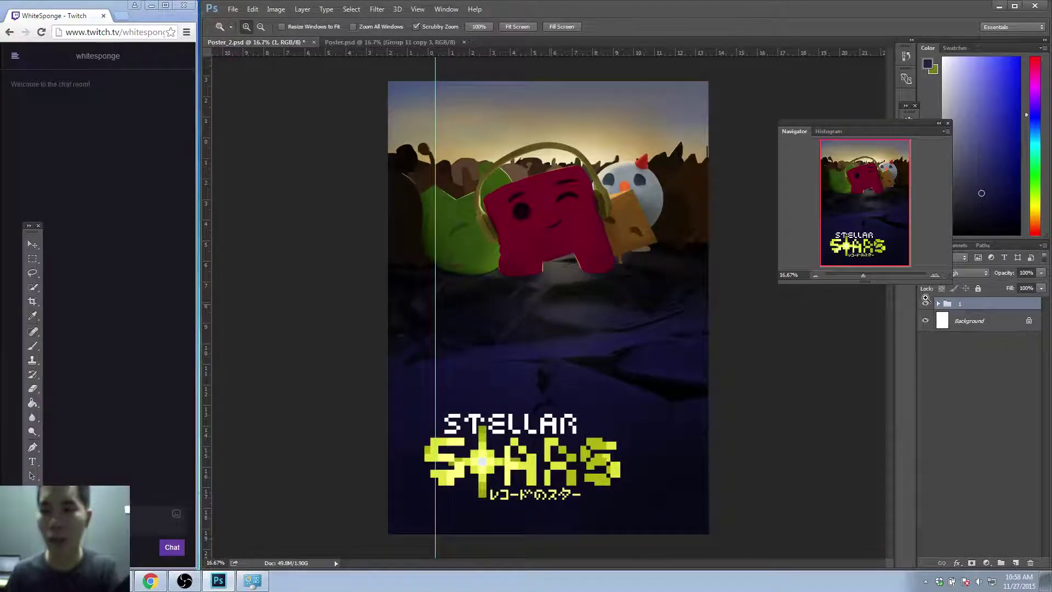
pyautogui.click(939, 304)
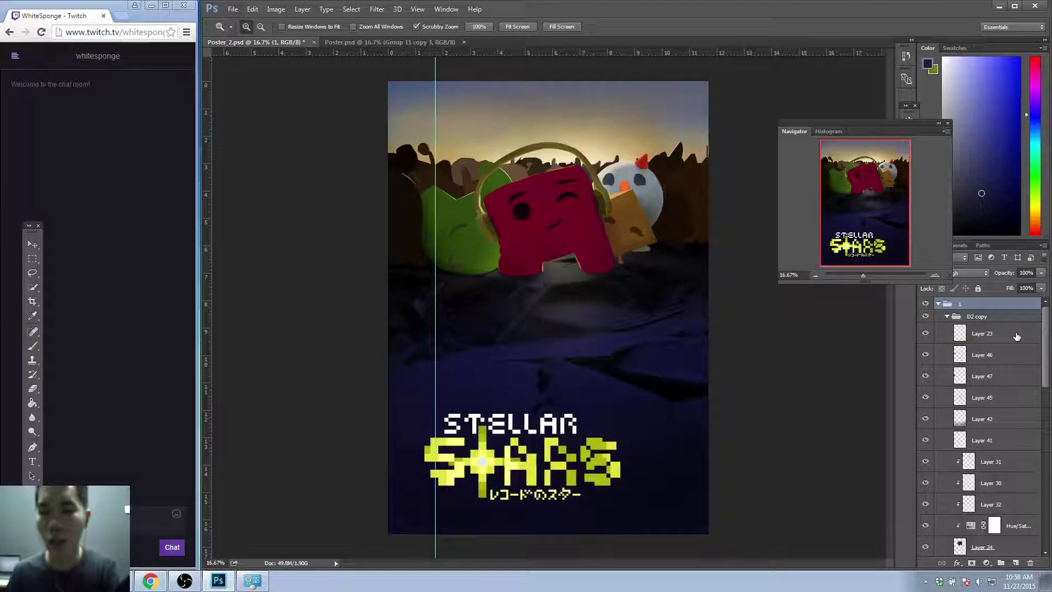
pyautogui.moveTo(1047, 344); pyautogui.dragTo(1048, 298)
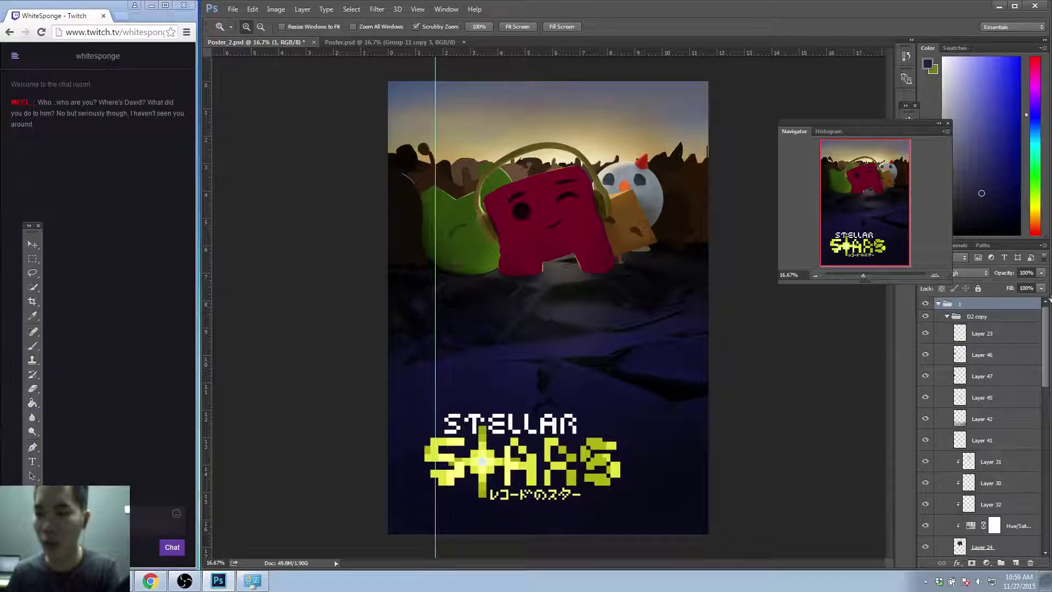
pyautogui.click(947, 316)
# Hide the D2 copy, D2 and Bw groups one after another to review the poster's earlier versions.
pyautogui.click(925, 316)
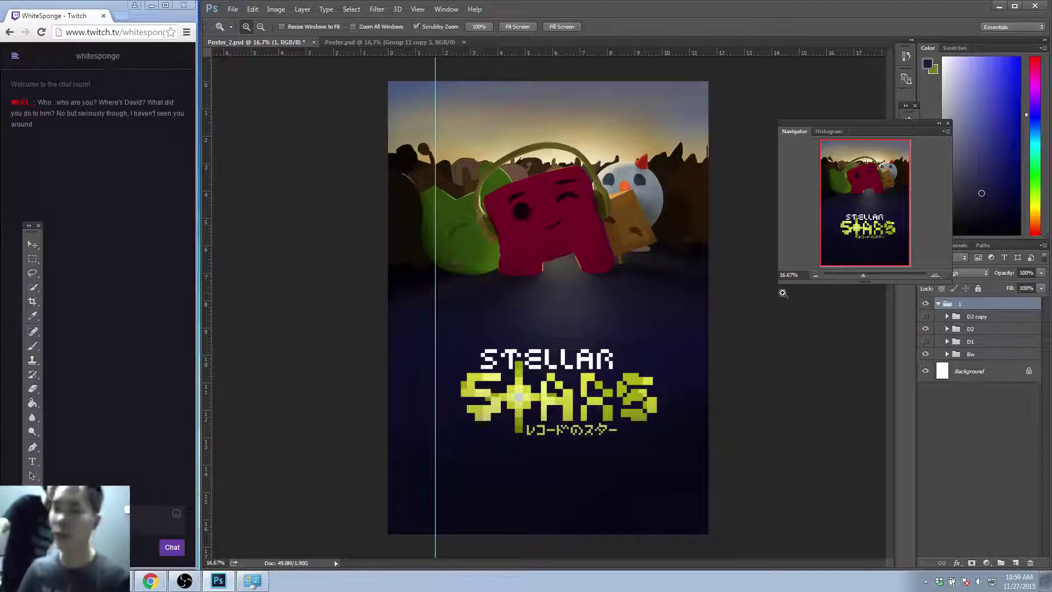
pyautogui.click(926, 328)
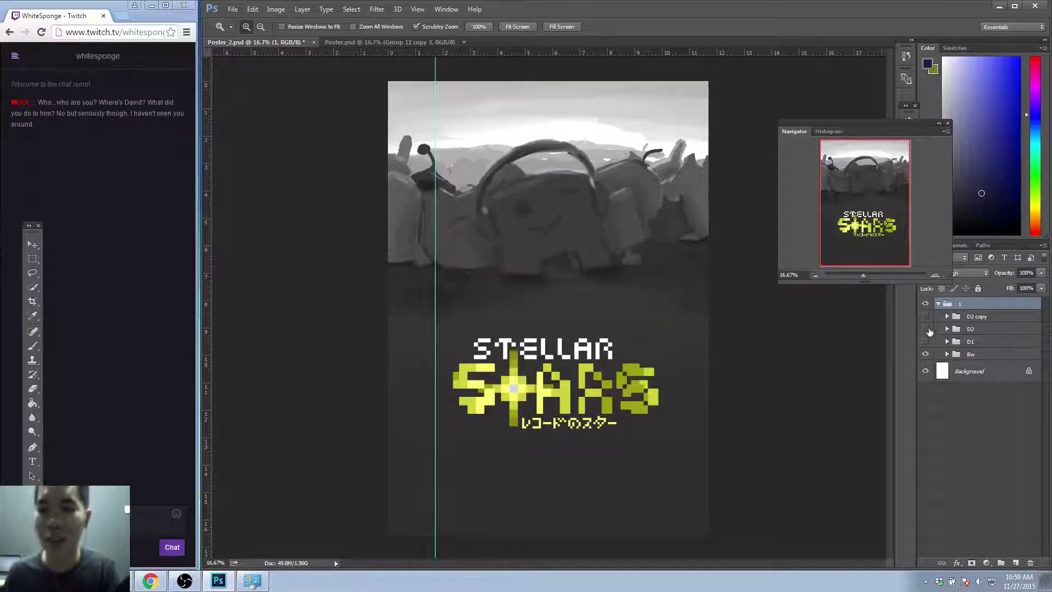
pyautogui.click(925, 355)
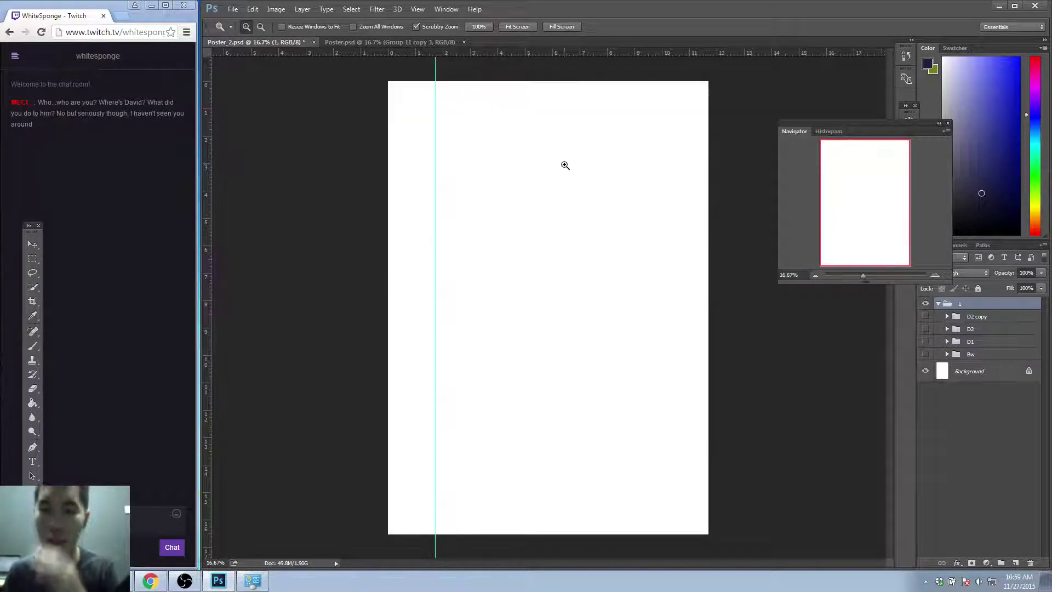
pyautogui.click(926, 355)
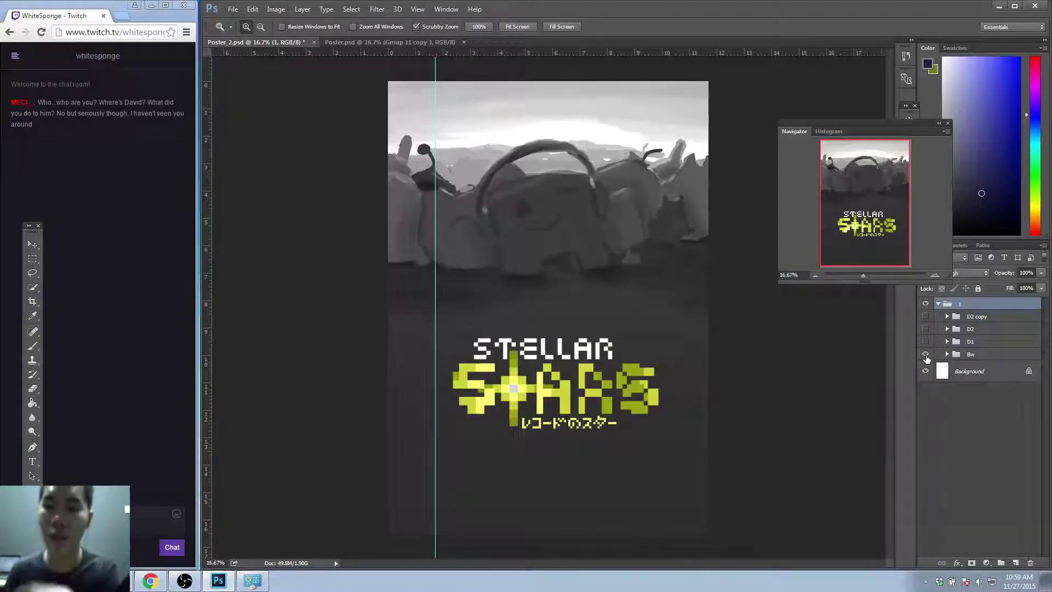
pyautogui.click(926, 355)
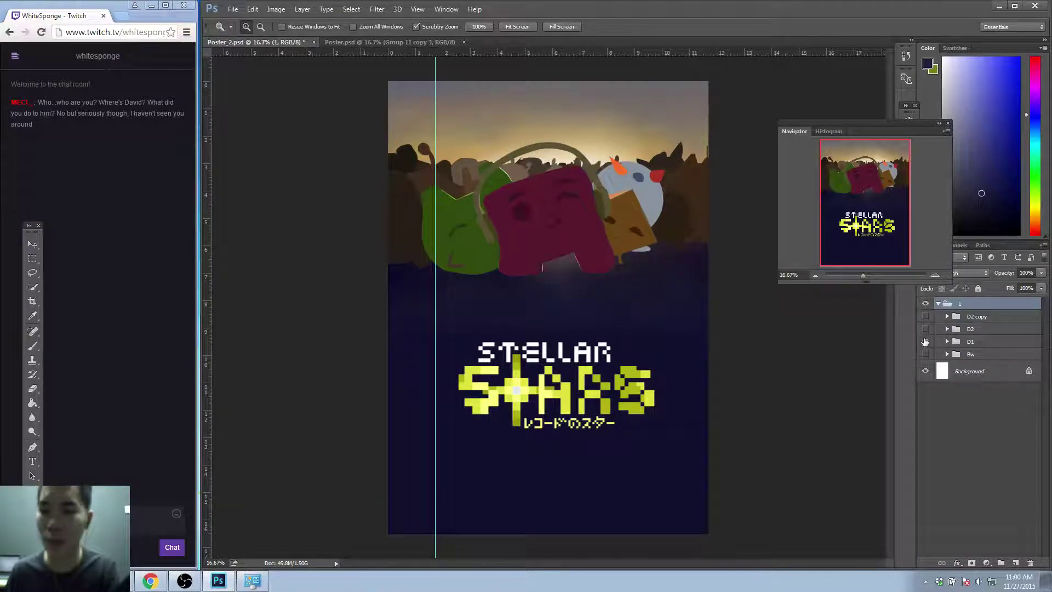
# Alternate the visibility of groups D1 and D2 to compare the two colour versions of the poster.
pyautogui.click(926, 342)
pyautogui.click(926, 329)
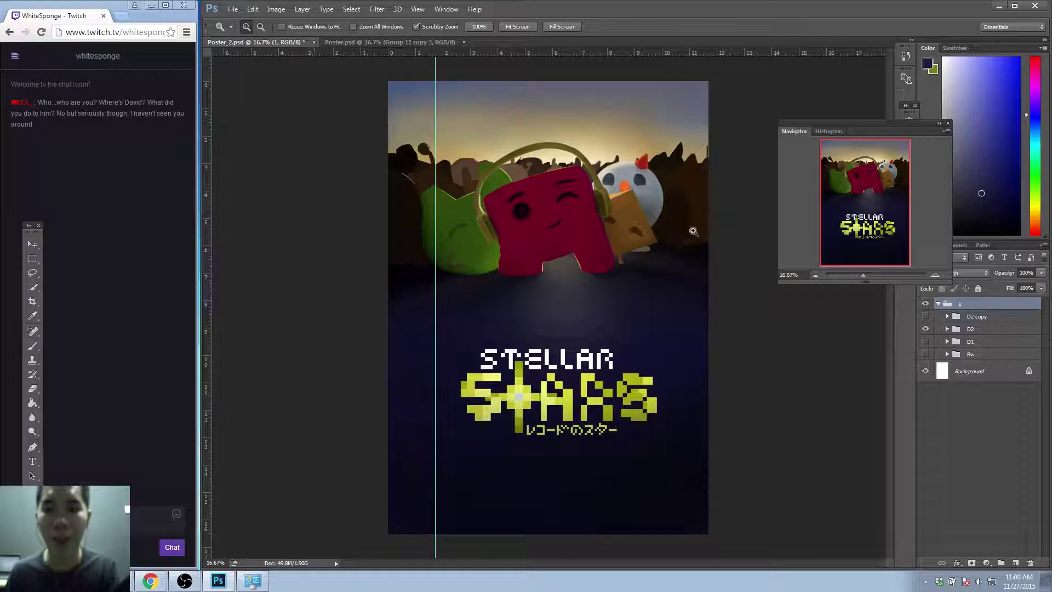
pyautogui.click(926, 329)
pyautogui.click(925, 342)
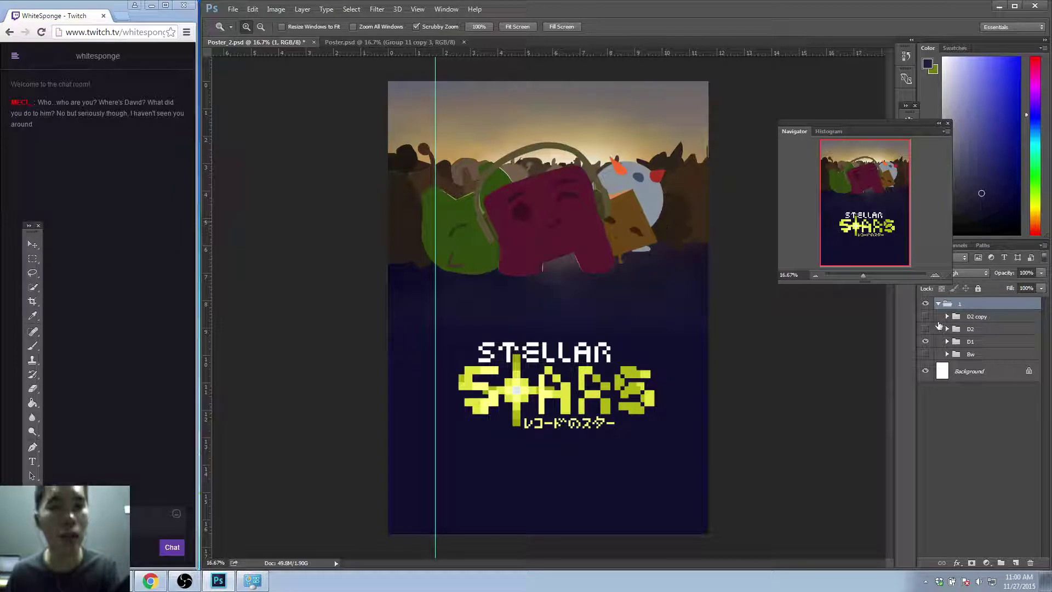
pyautogui.click(925, 342)
pyautogui.click(926, 329)
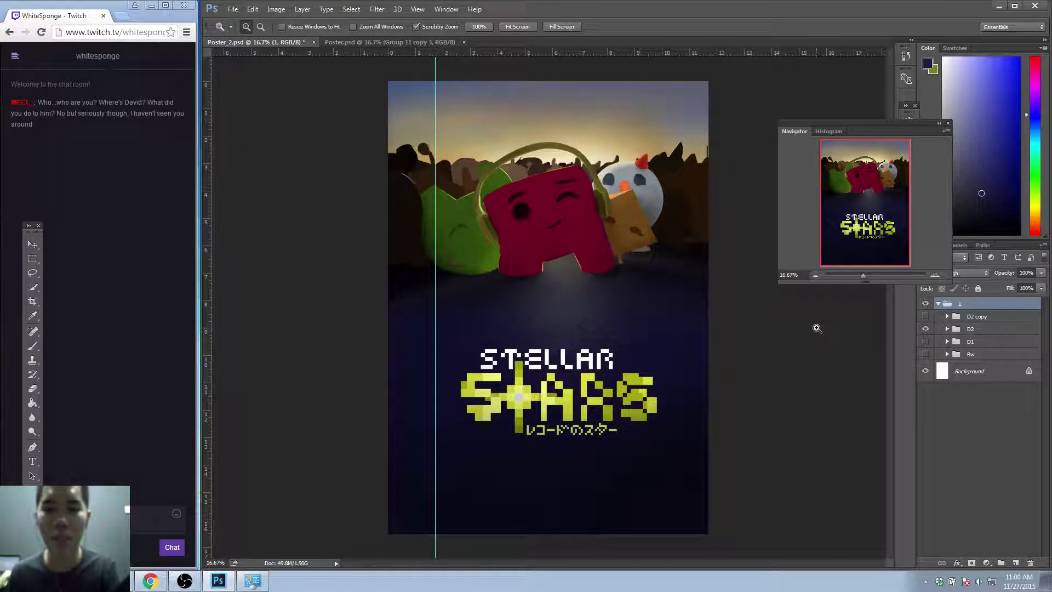
pyautogui.click(925, 329)
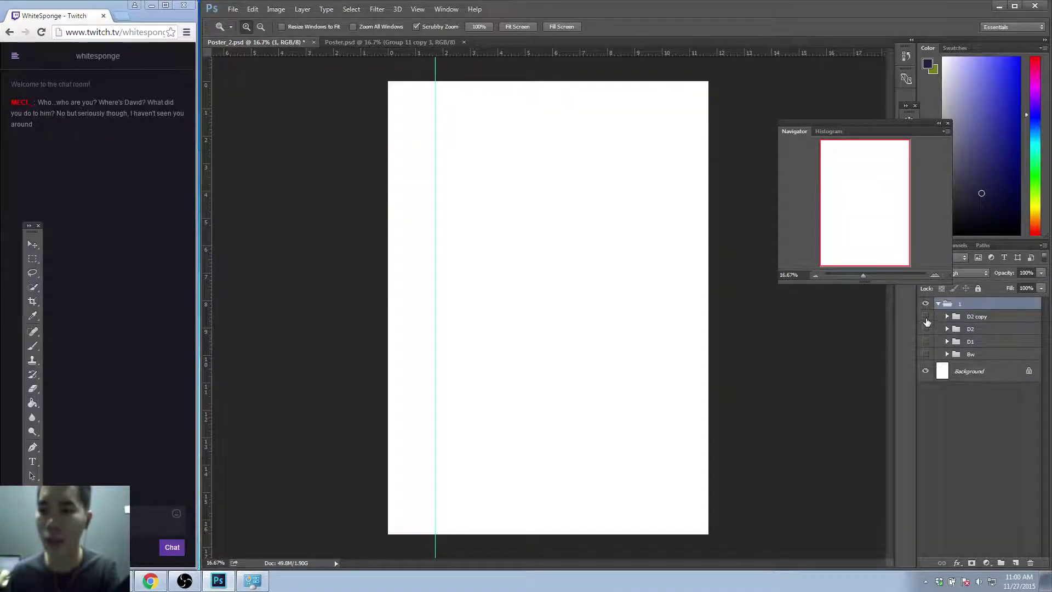
pyautogui.click(926, 330)
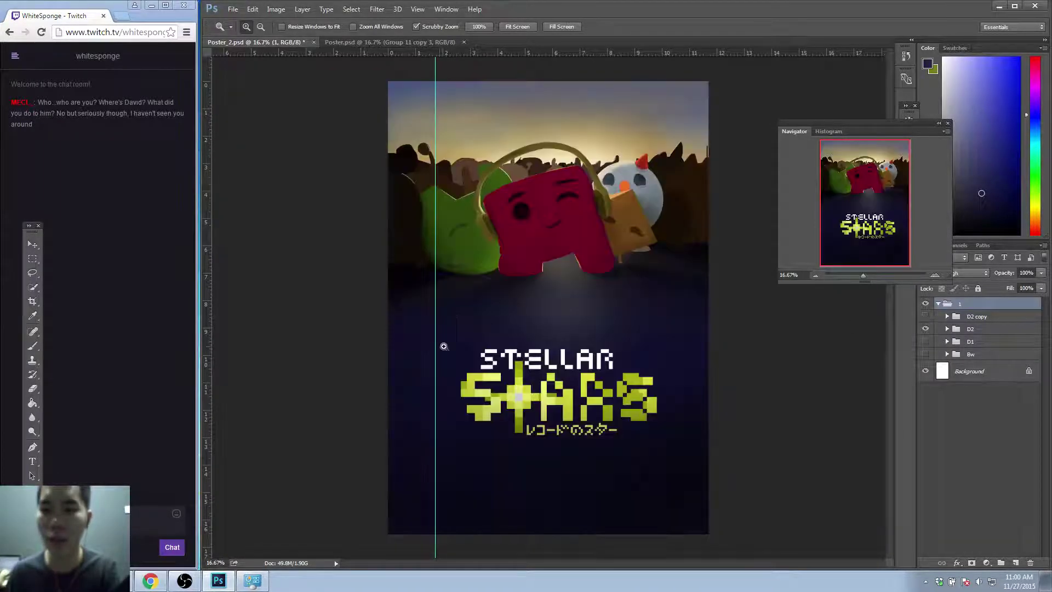
# Show the D2 copy group in place of D2 and expand it to list its layers.
pyautogui.click(925, 329)
pyautogui.click(925, 317)
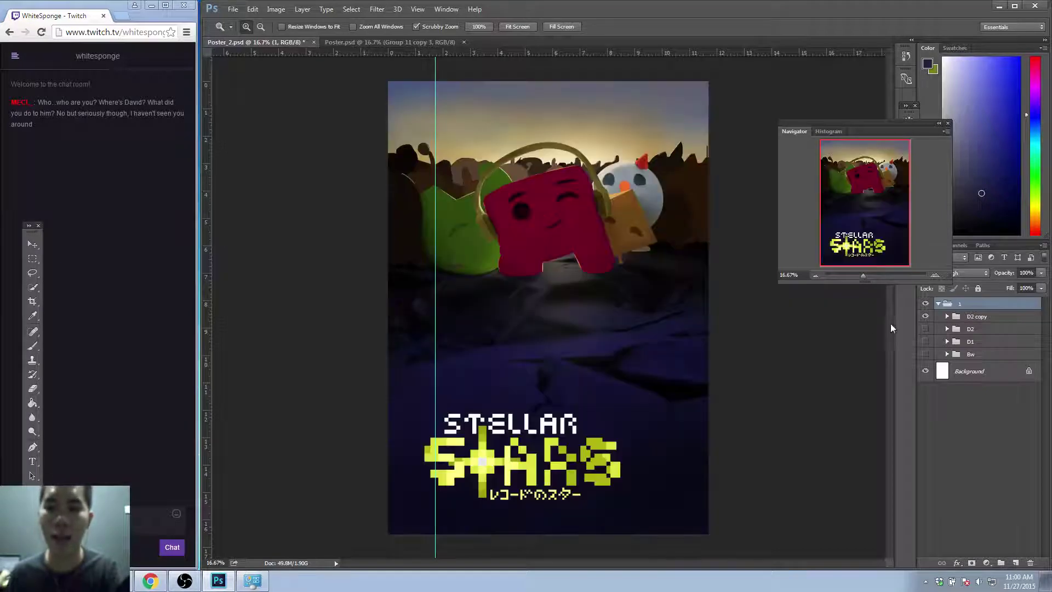
pyautogui.click(947, 317)
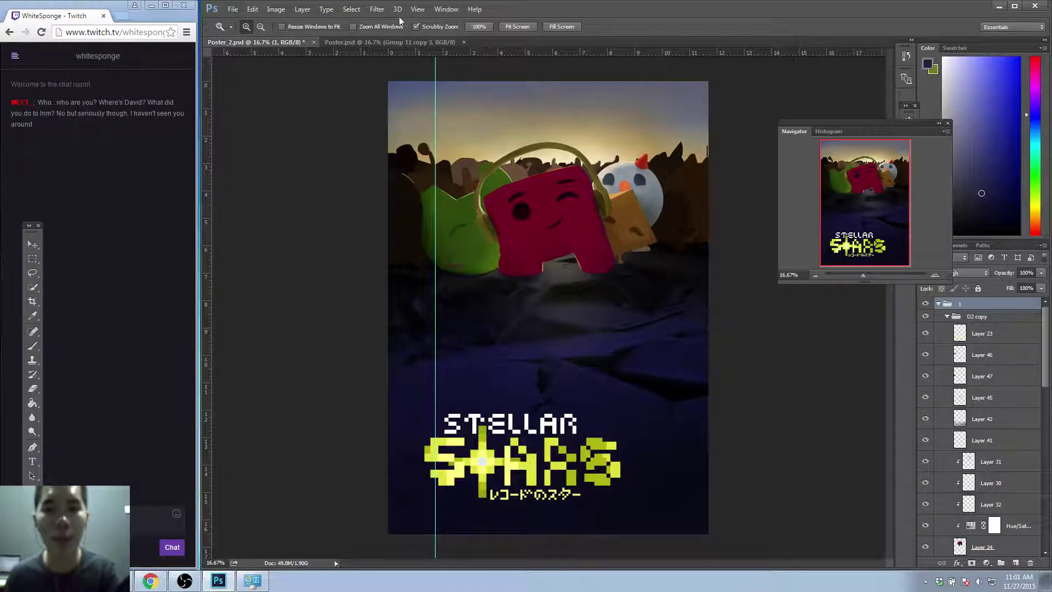
# Hide the vertical guide on the Poster_2 canvas.
pyautogui.click(418, 9)
pyautogui.click(467, 181)
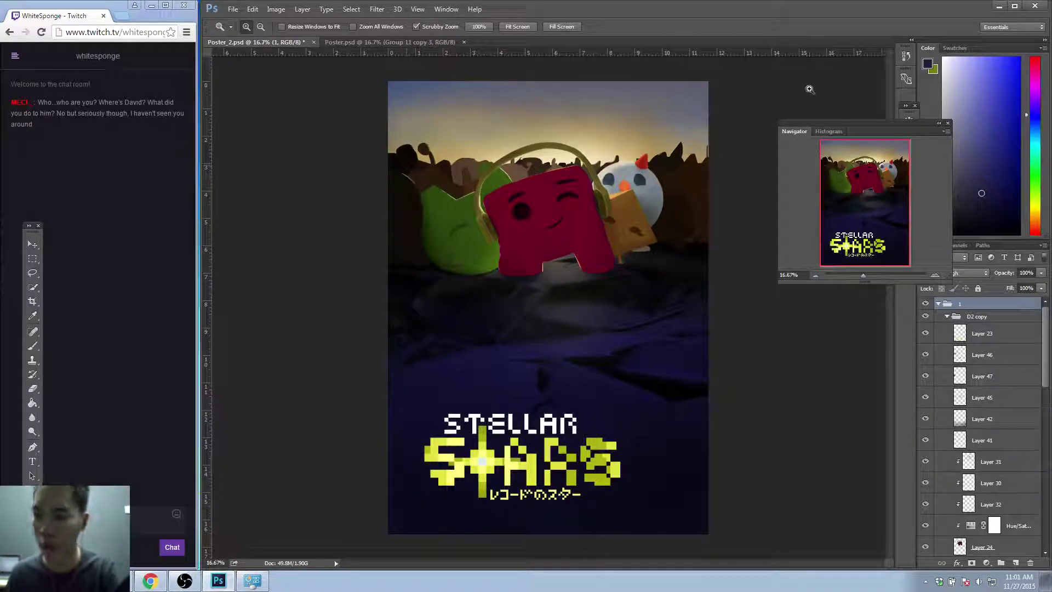
# Examine the artwork in Poster.psd and return to Poster_2.psd for comparison.
pyautogui.click(383, 41)
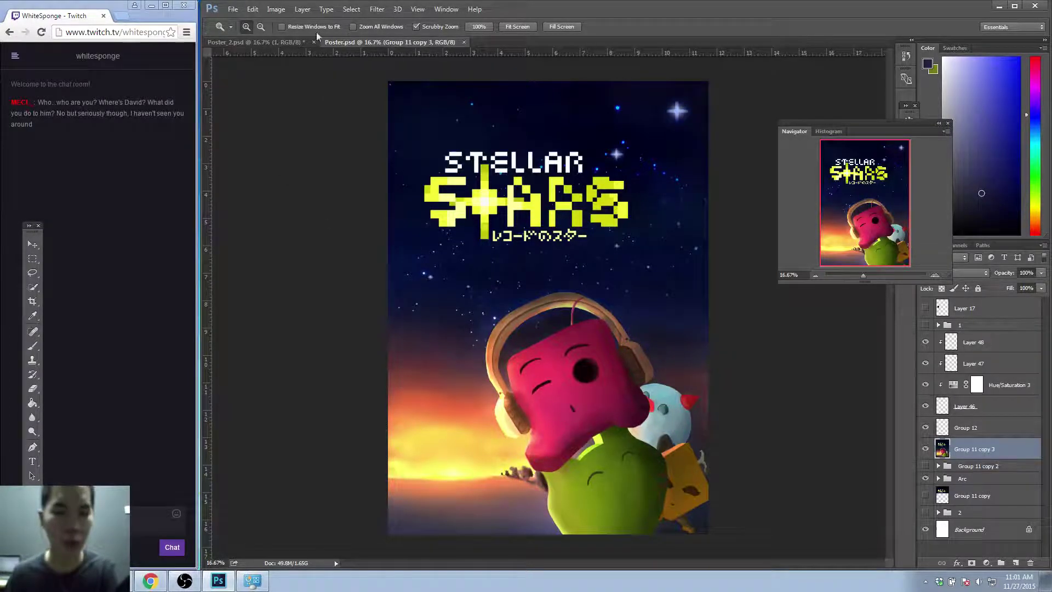
pyautogui.click(285, 42)
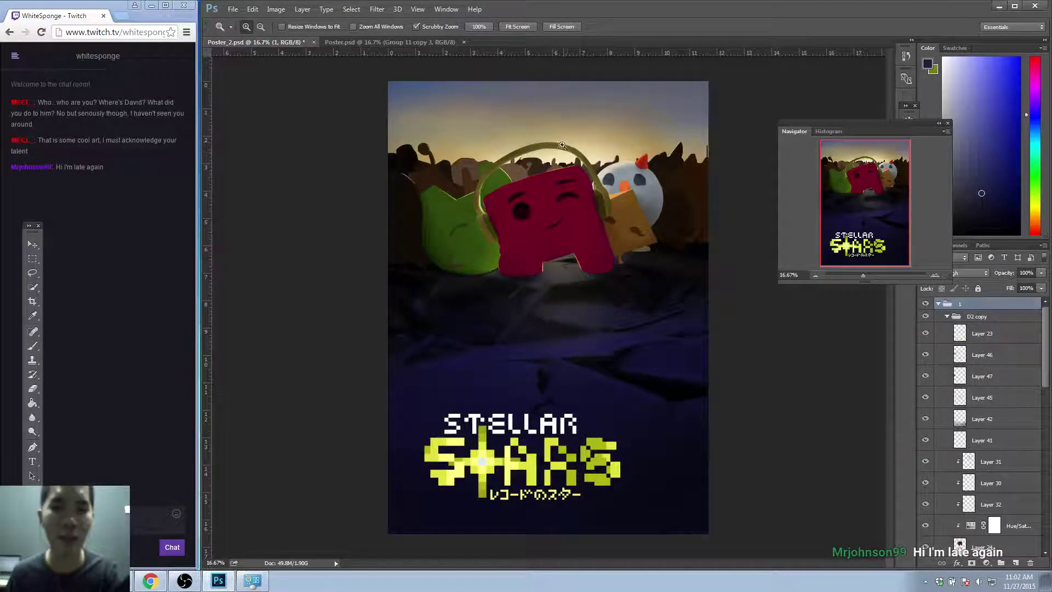
# Collapse and hide the D2 copy group, and check the Poster.psd artwork again before returning to Poster_2.psd.
pyautogui.click(947, 317)
pyautogui.click(926, 316)
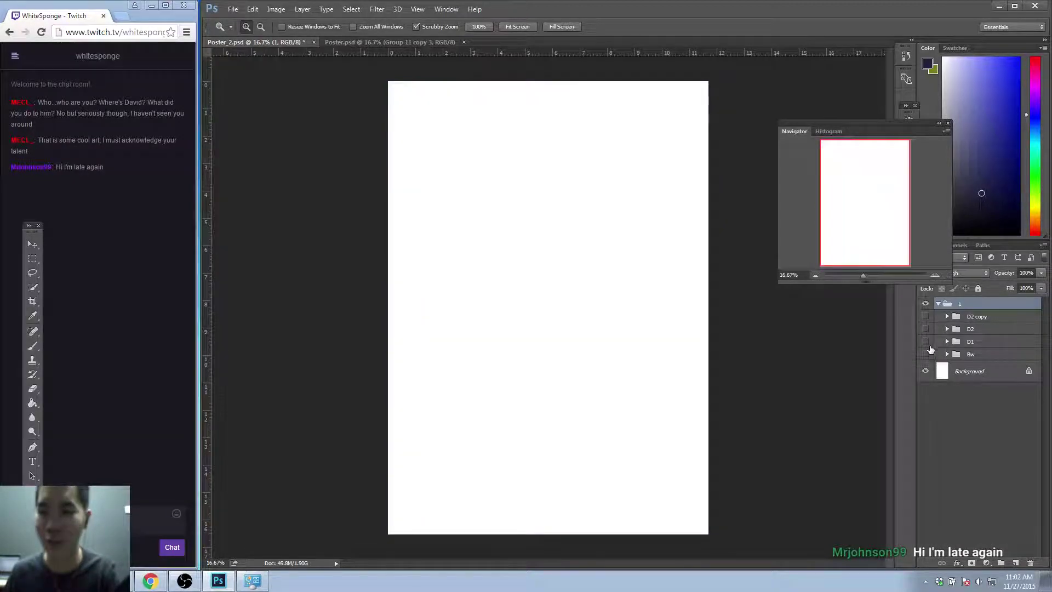
pyautogui.click(371, 42)
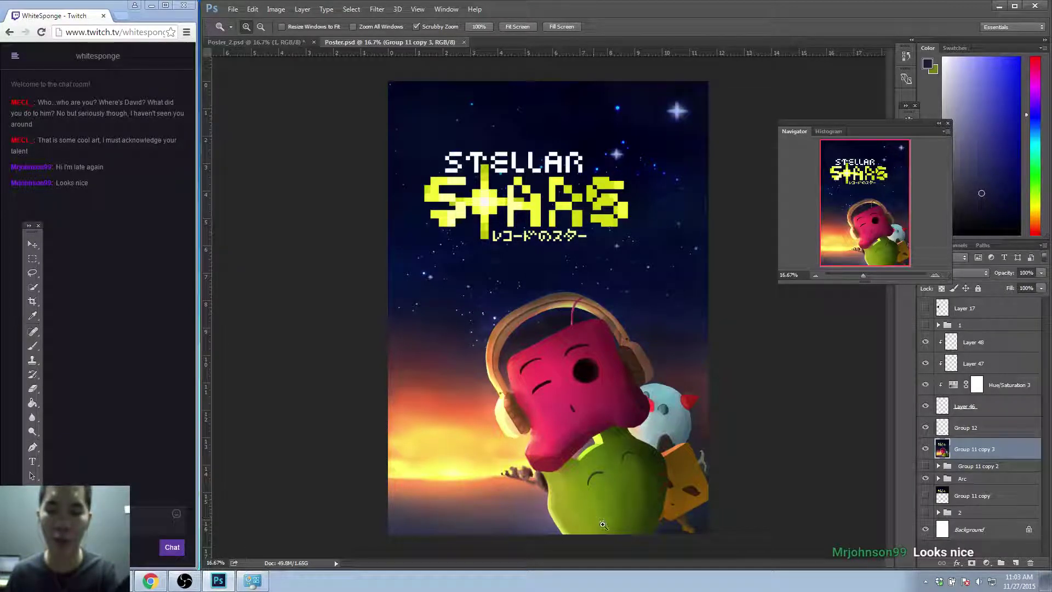
pyautogui.click(248, 41)
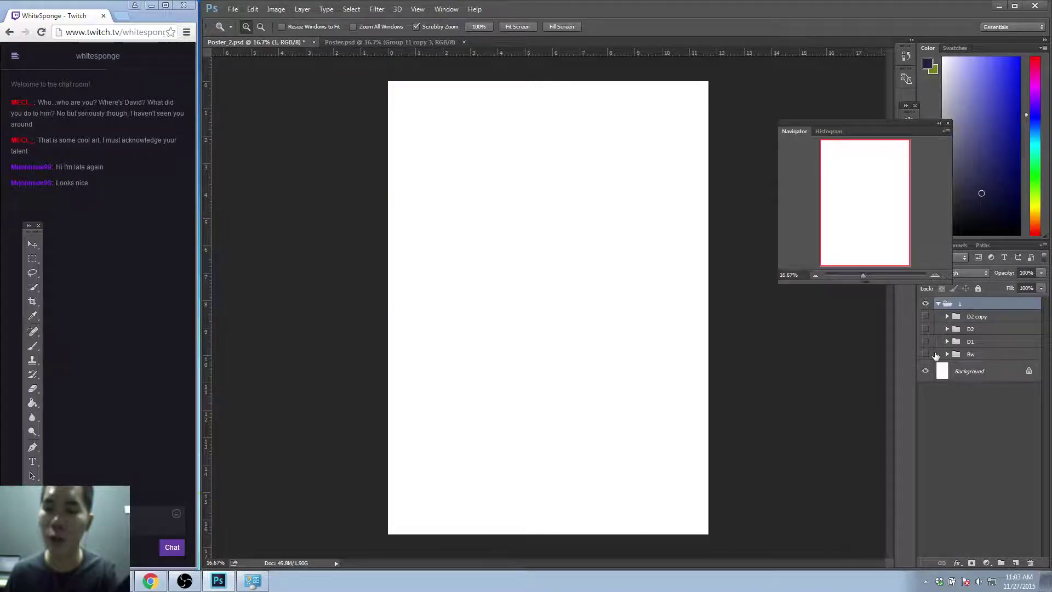
# Review the grayscale sketch in group Bw, and display the D1 colour version in its place.
pyautogui.click(926, 355)
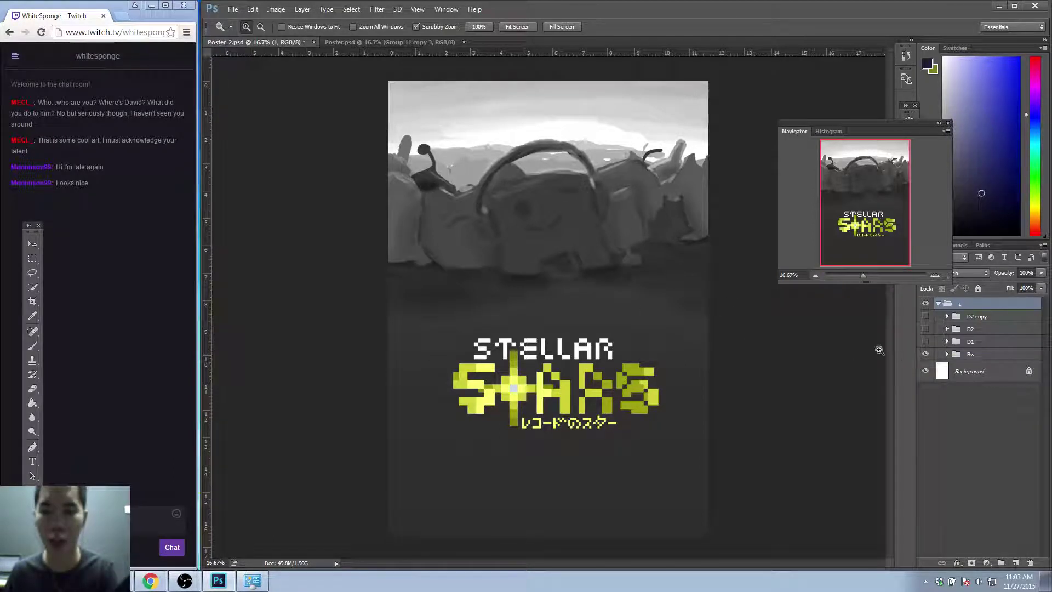
pyautogui.click(926, 354)
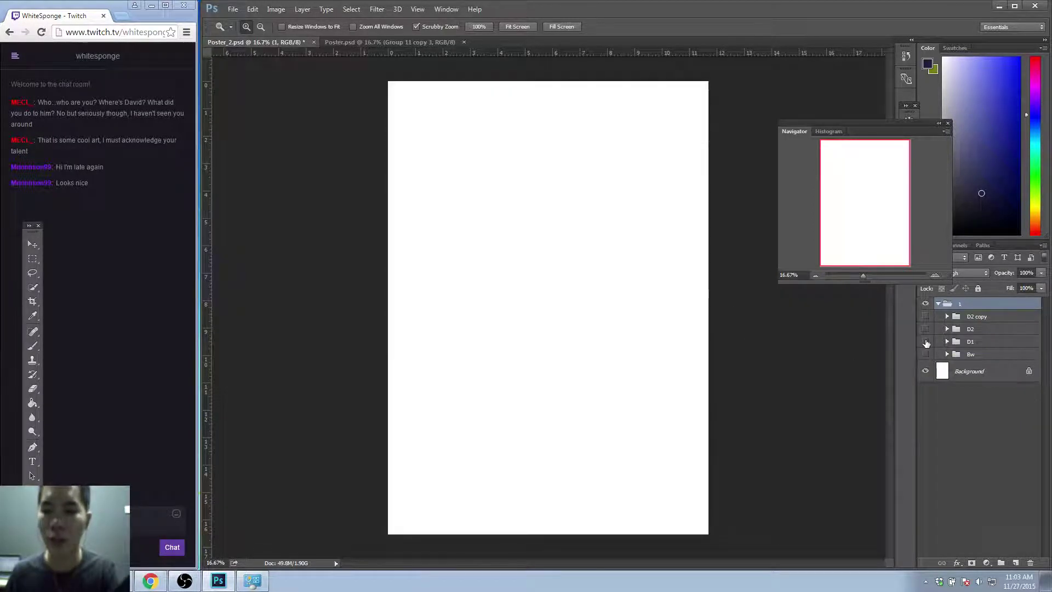
pyautogui.click(925, 342)
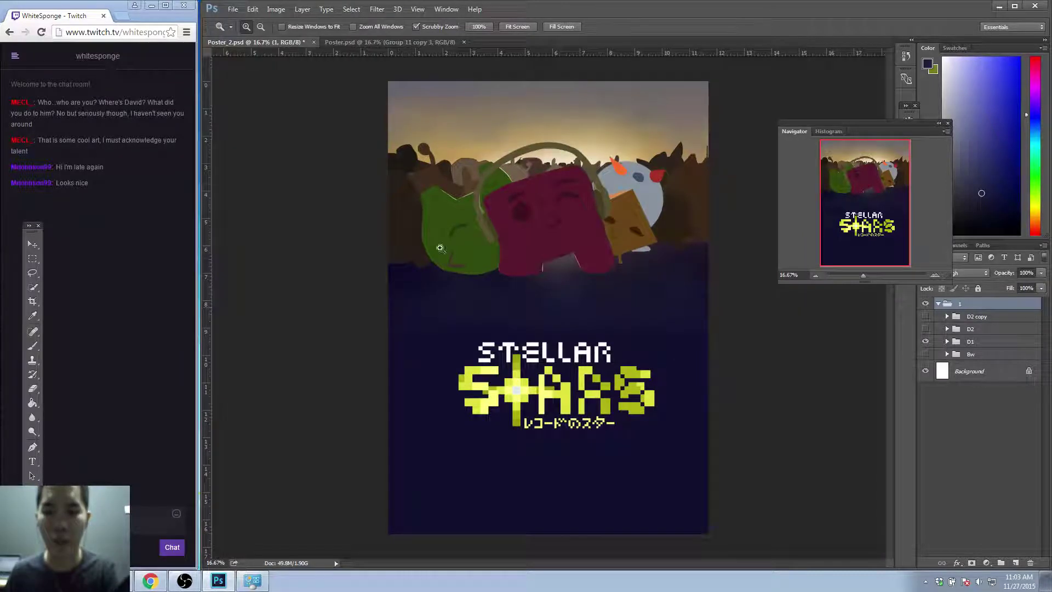
# Expand group D1, hide Layer 24, Layer 25, Layer 26 and Group 6, and show Layer 18 instead.
pyautogui.click(947, 341)
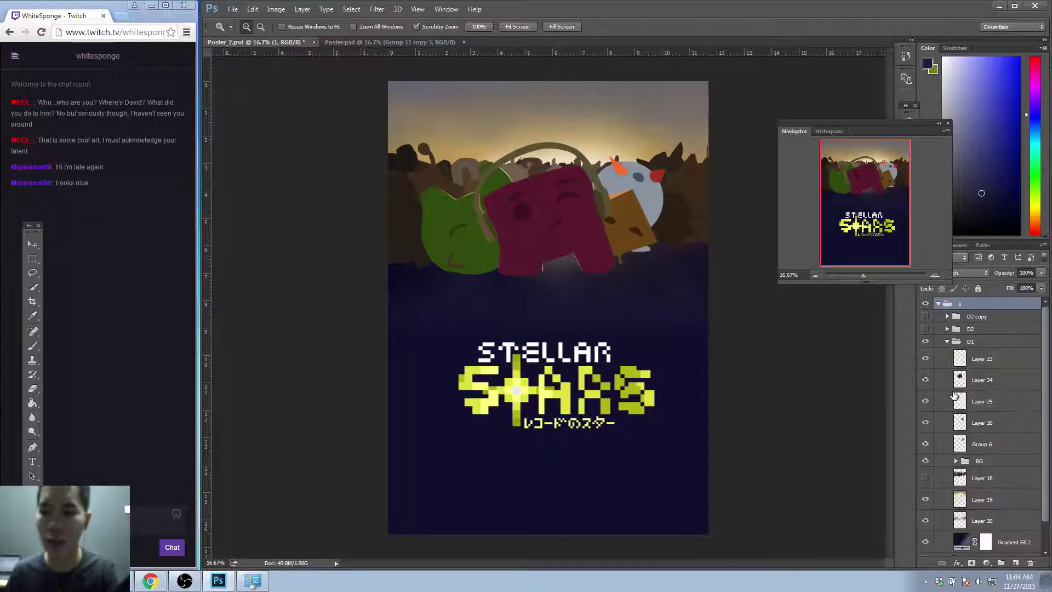
pyautogui.moveTo(927, 442); pyautogui.dragTo(925, 378)
pyautogui.click(926, 479)
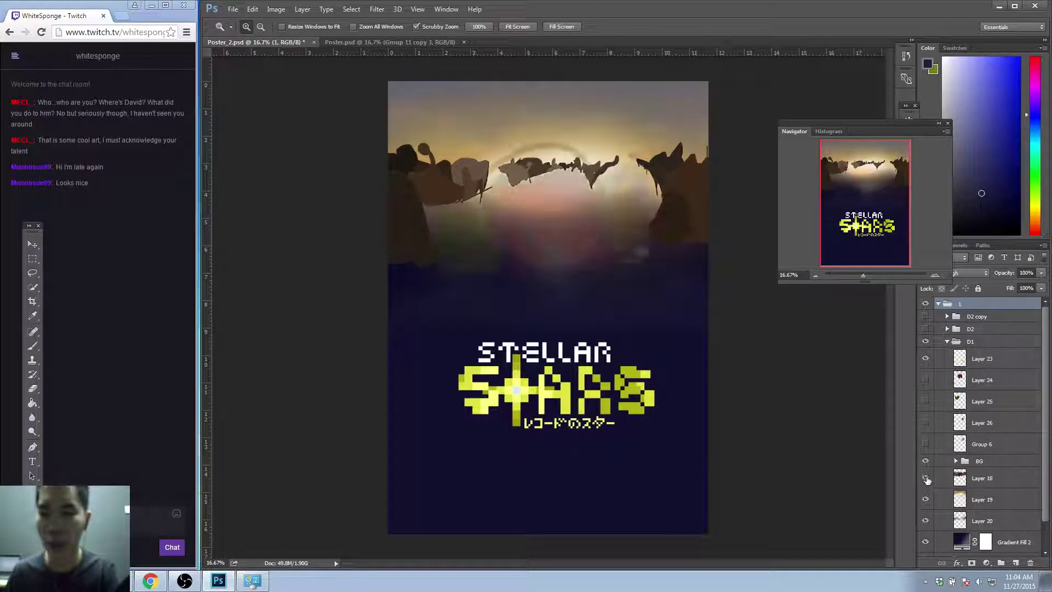
# Raise the opacity of Layer 18 in group D1 to 96%.
pyautogui.click(992, 479)
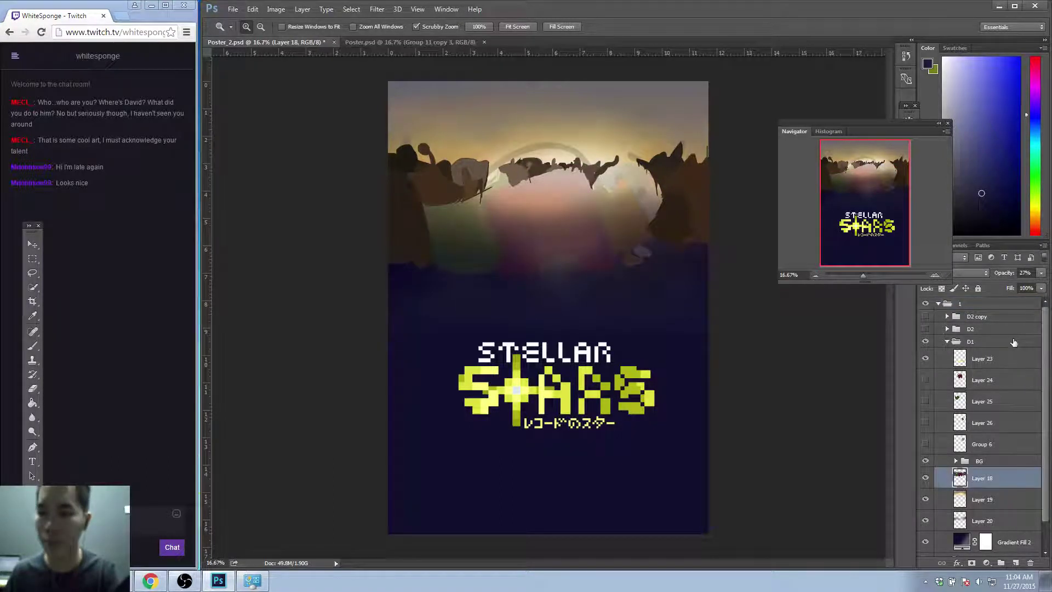
pyautogui.click(1040, 275)
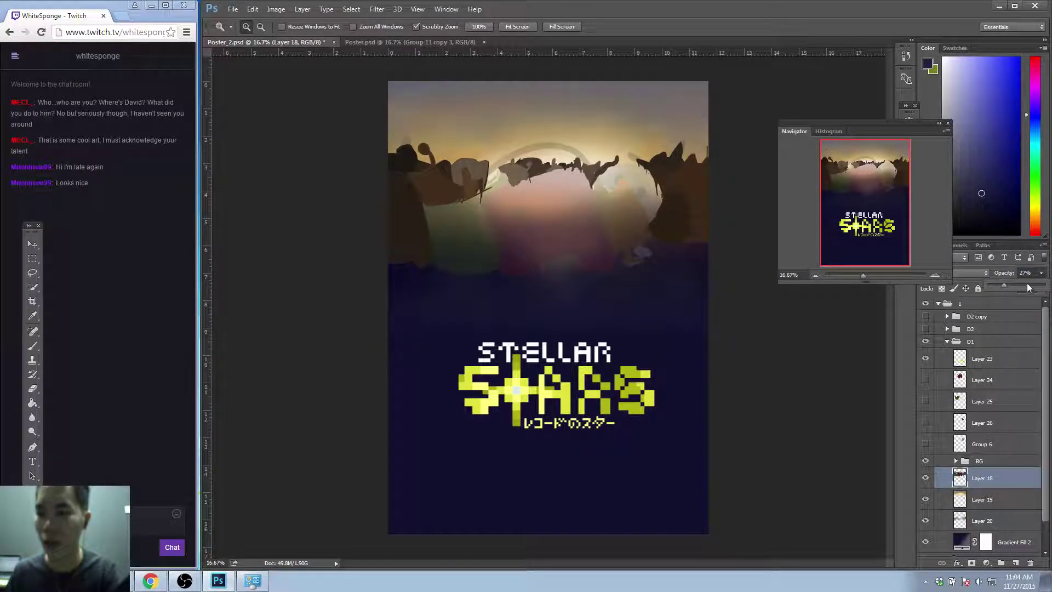
pyautogui.moveTo(1027, 285); pyautogui.dragTo(1044, 289)
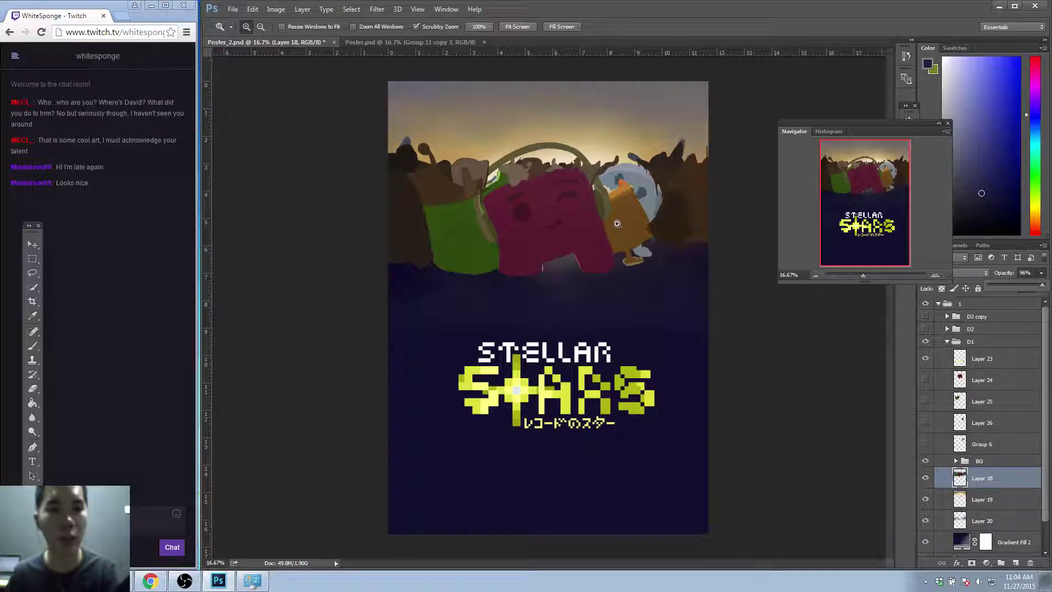
# Show Layers 24 to 26 and Group 6 again, hide Layer 18, and collapse group D1.
pyautogui.moveTo(925, 444); pyautogui.dragTo(926, 481)
pyautogui.click(925, 479)
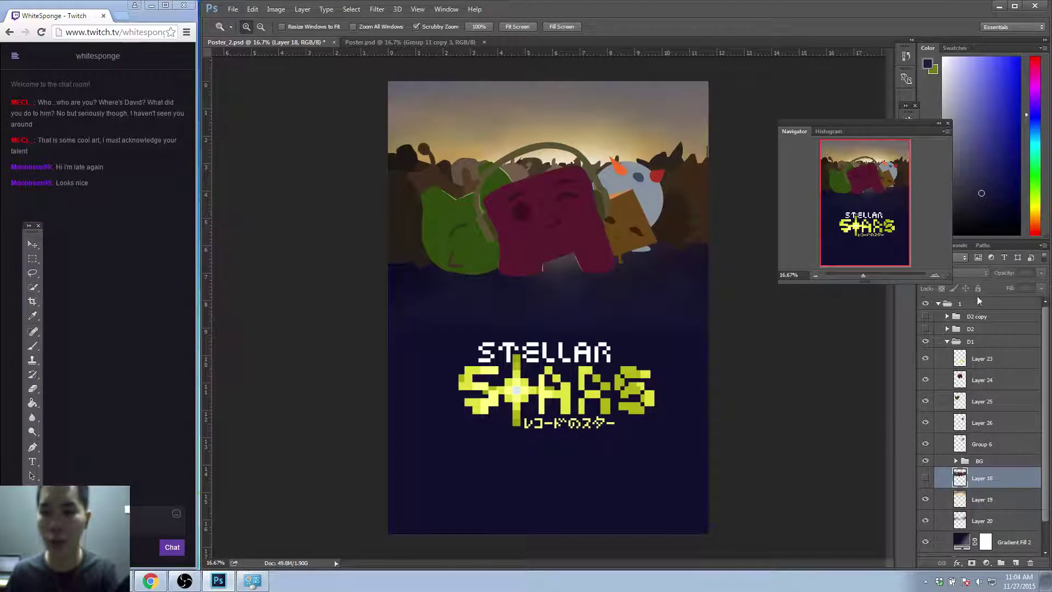
pyautogui.click(947, 341)
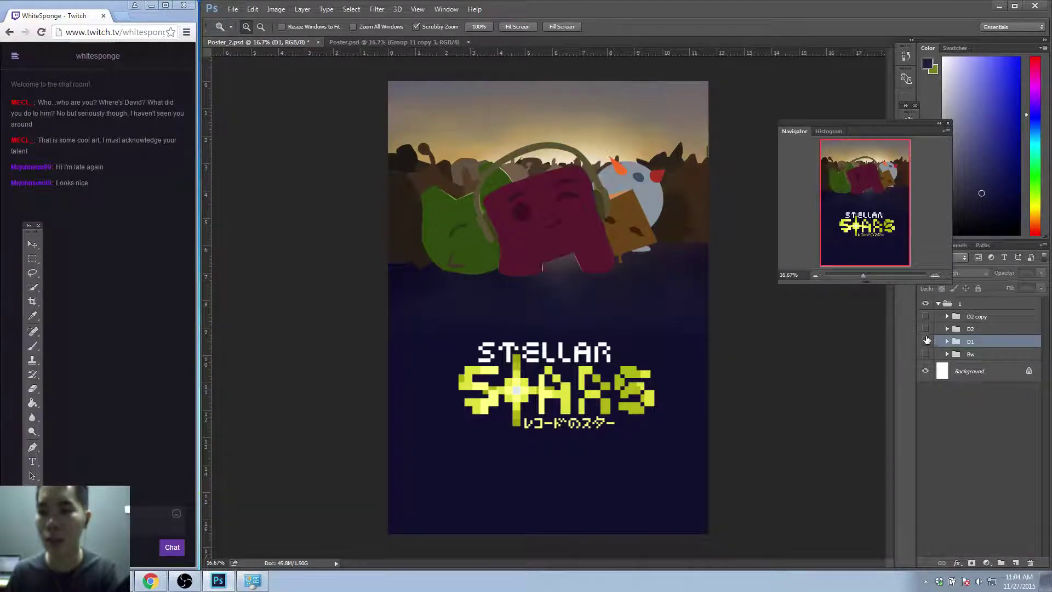
# Replace the D1 version with D2 for review, and display the D2 copy group in its place.
pyautogui.click(925, 342)
pyautogui.click(926, 330)
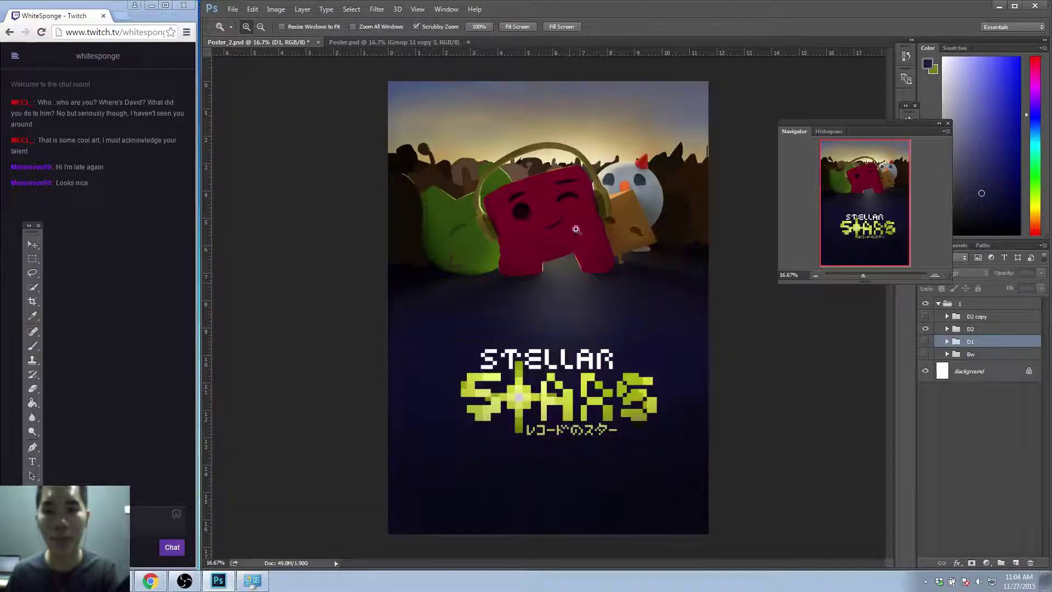
pyautogui.click(926, 329)
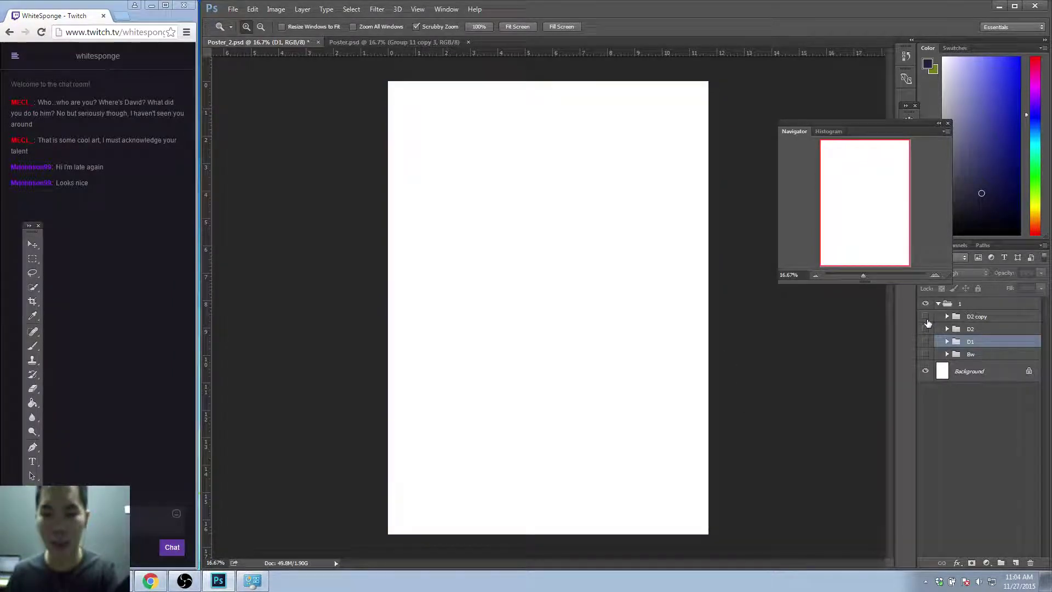
pyautogui.click(926, 317)
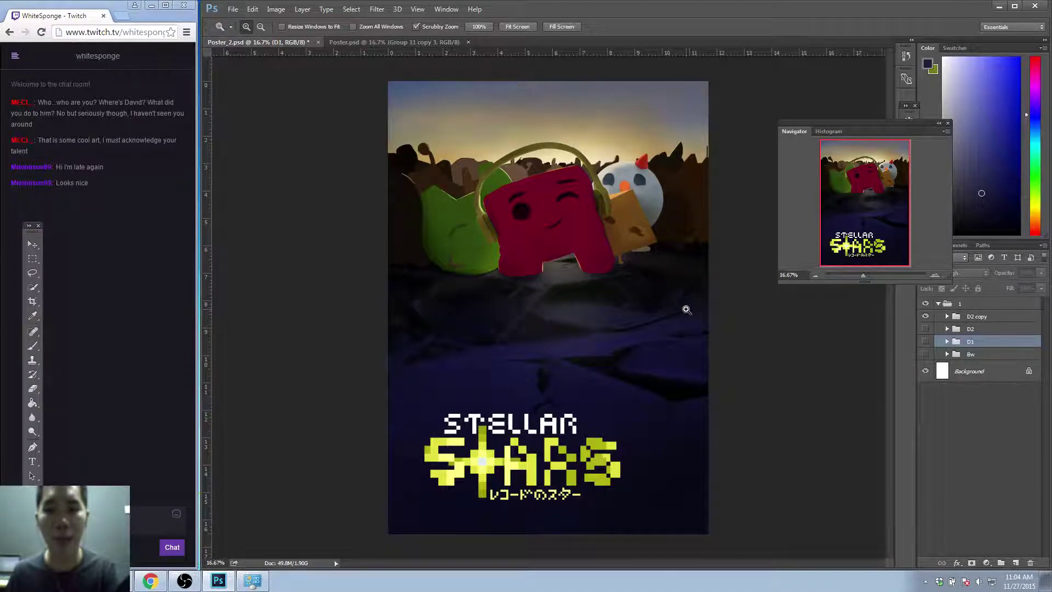
# Expand the D2 copy group, compare the poster with Layer 23 hidden and shown, and select Layer 46.
pyautogui.click(947, 317)
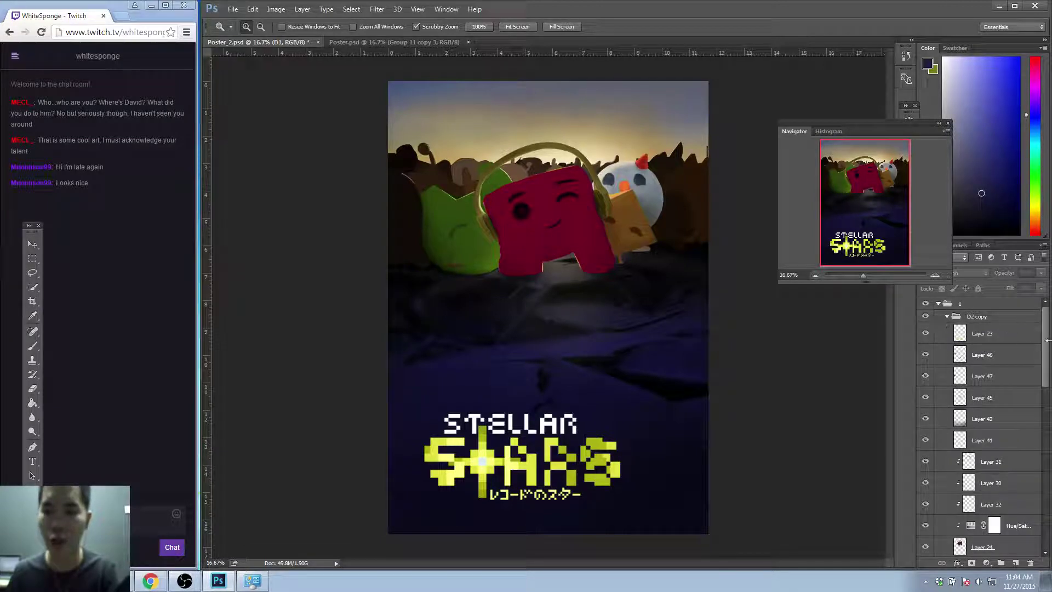
pyautogui.moveTo(1046, 345); pyautogui.dragTo(1047, 348)
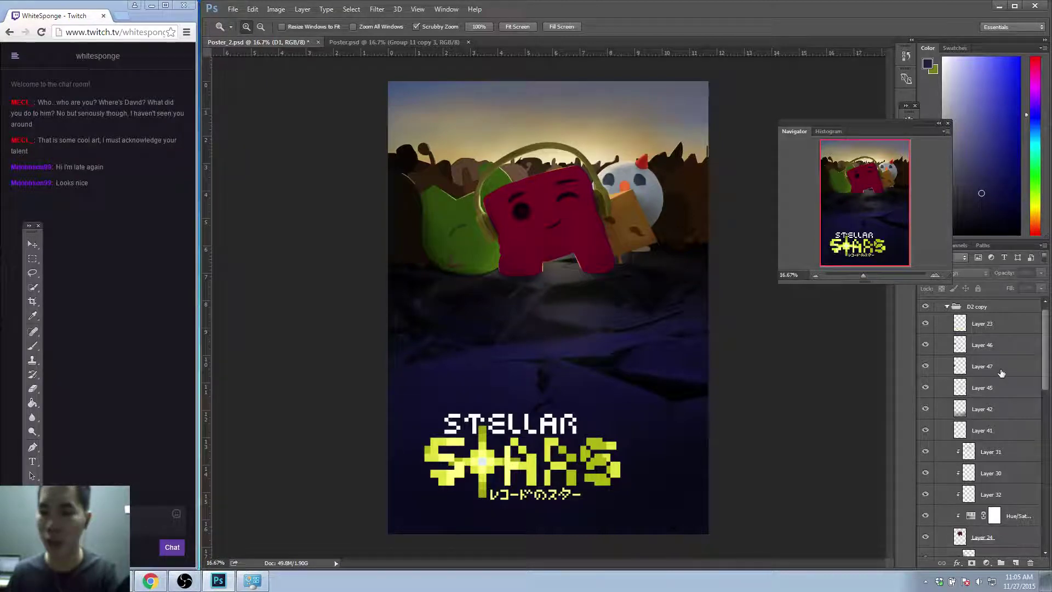
pyautogui.click(982, 323)
pyautogui.moveTo(1044, 349)
pyautogui.mouseDown()
pyautogui.moveTo(1038, 407)
pyautogui.moveTo(1038, 338)
pyautogui.mouseUp()
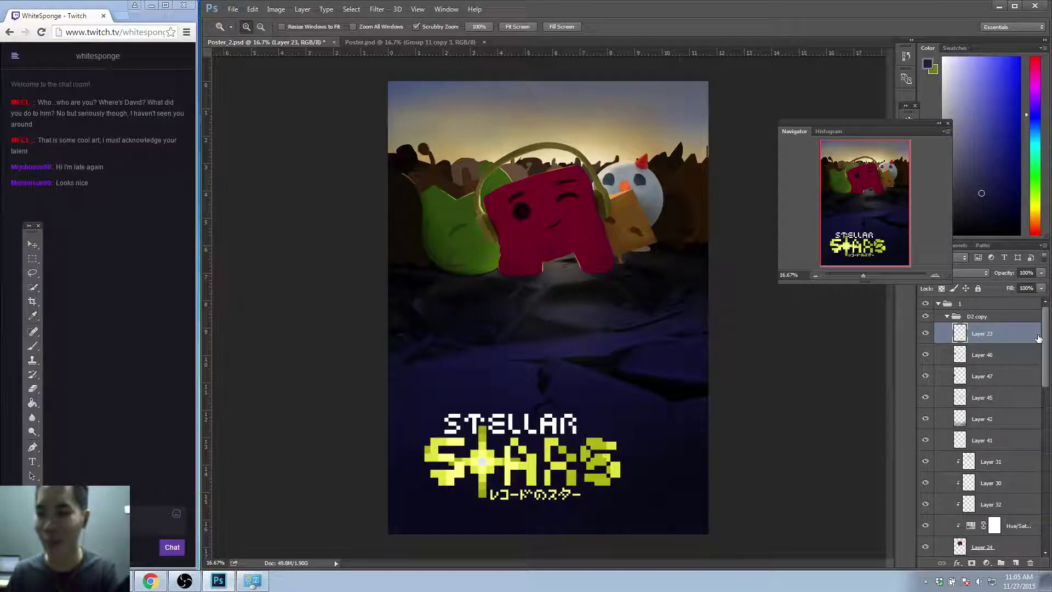
pyautogui.click(926, 333)
pyautogui.click(926, 333)
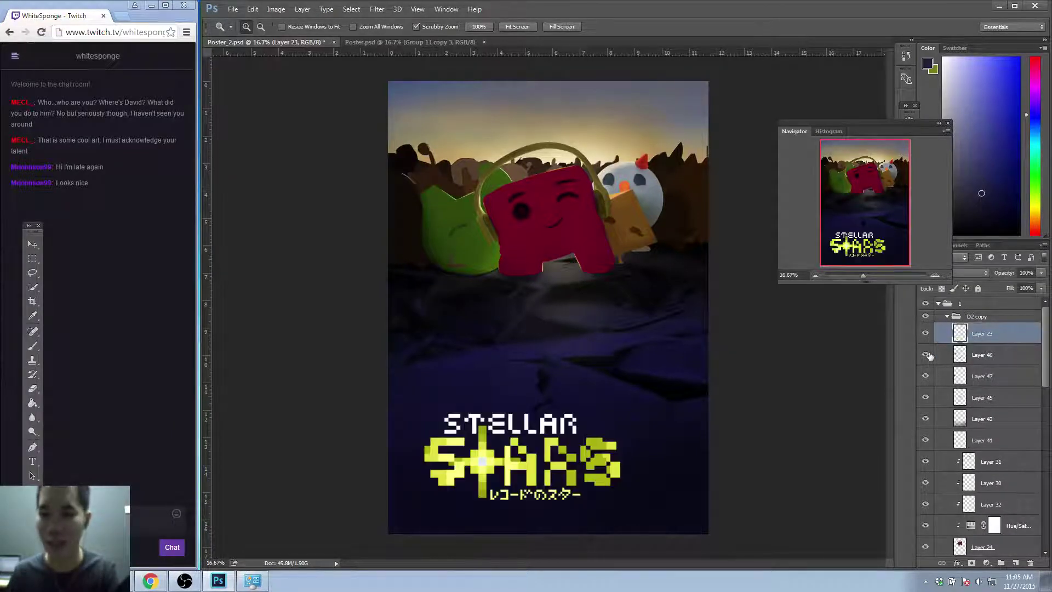
pyautogui.click(933, 355)
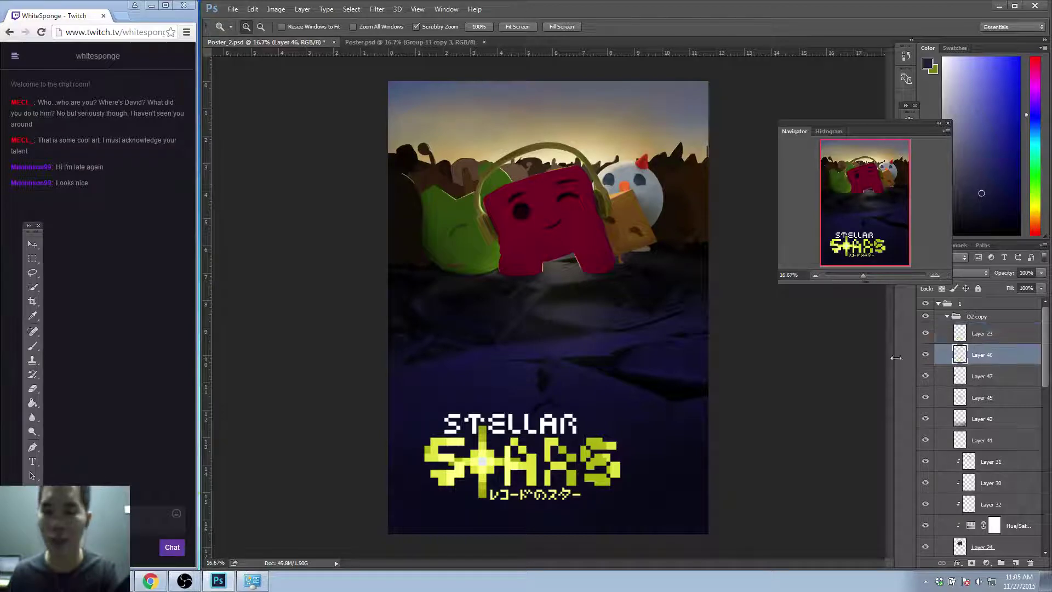
# Hide Layers 46, 47, 45 and 42 in the D2 copy group to review their effect on the ground.
pyautogui.click(493, 331)
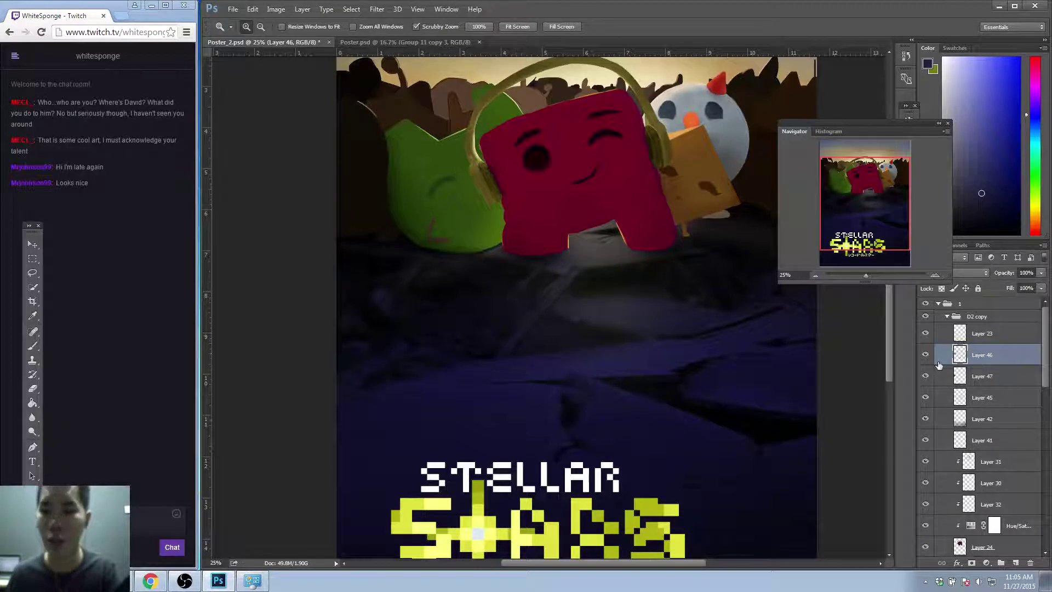
pyautogui.moveTo(928, 357); pyautogui.dragTo(928, 399)
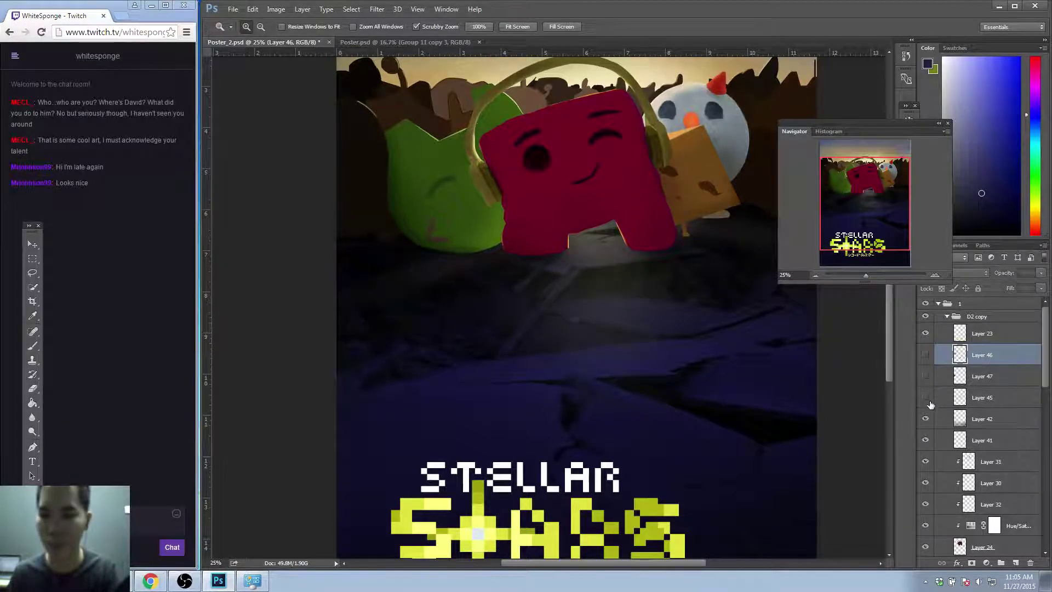
pyautogui.keyDown('alt'); pyautogui.click(622, 333); pyautogui.keyUp('alt')
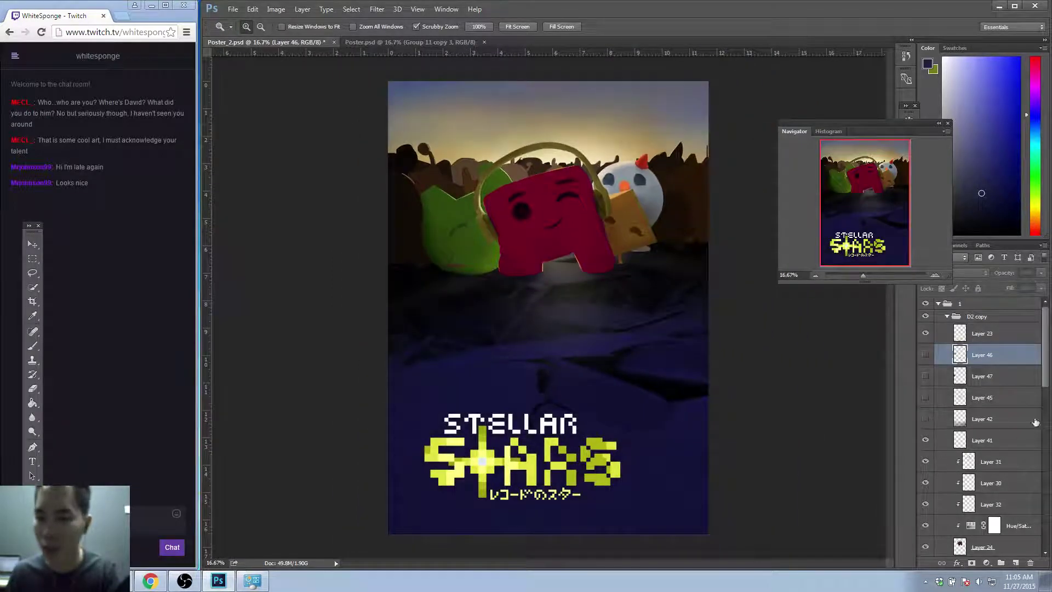
pyautogui.scroll(-2, 981, 383)
pyautogui.click(926, 394)
# Find and select the ground texture, Layer 44, in the D2 copy group.
pyautogui.scroll(-8, 1040, 411)
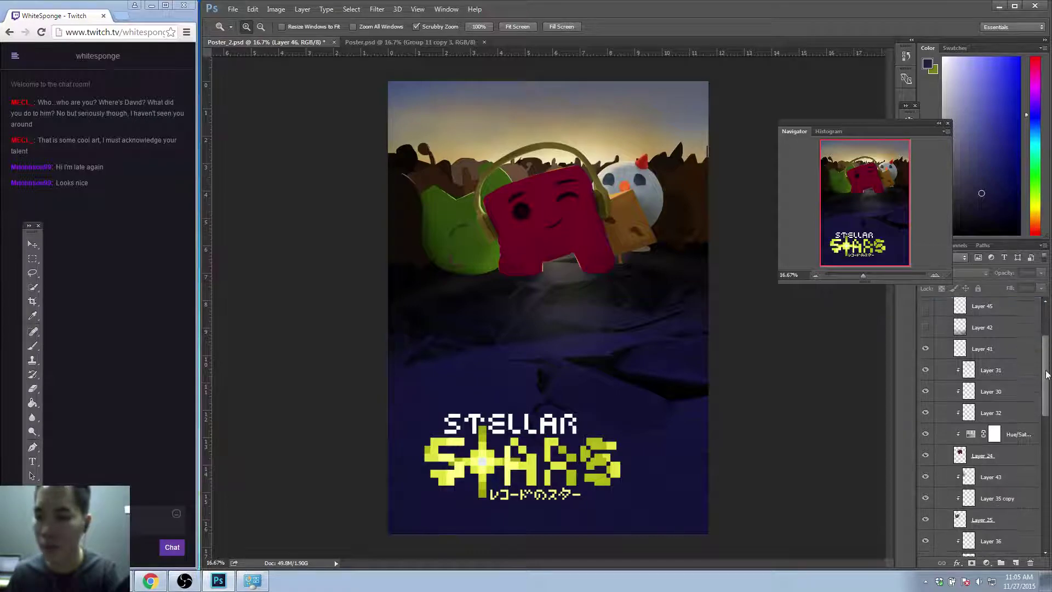
pyautogui.moveTo(1040, 411); pyautogui.dragTo(1044, 477)
pyautogui.click(994, 474)
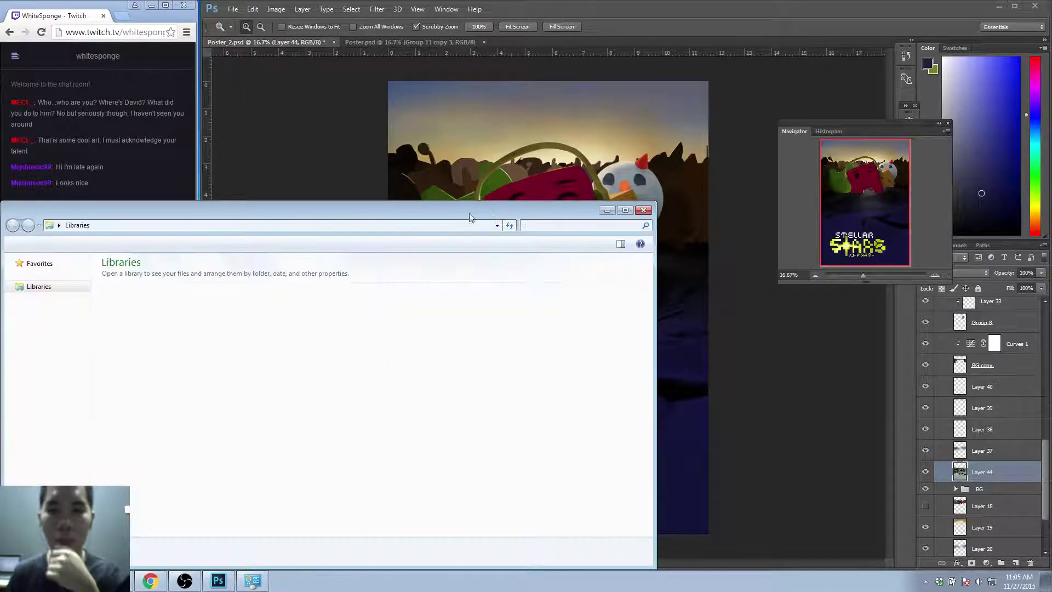
# Look through the Downloads and Desktop folders in Windows Explorer and close its window.
pyautogui.moveTo(465, 212); pyautogui.dragTo(604, 113)
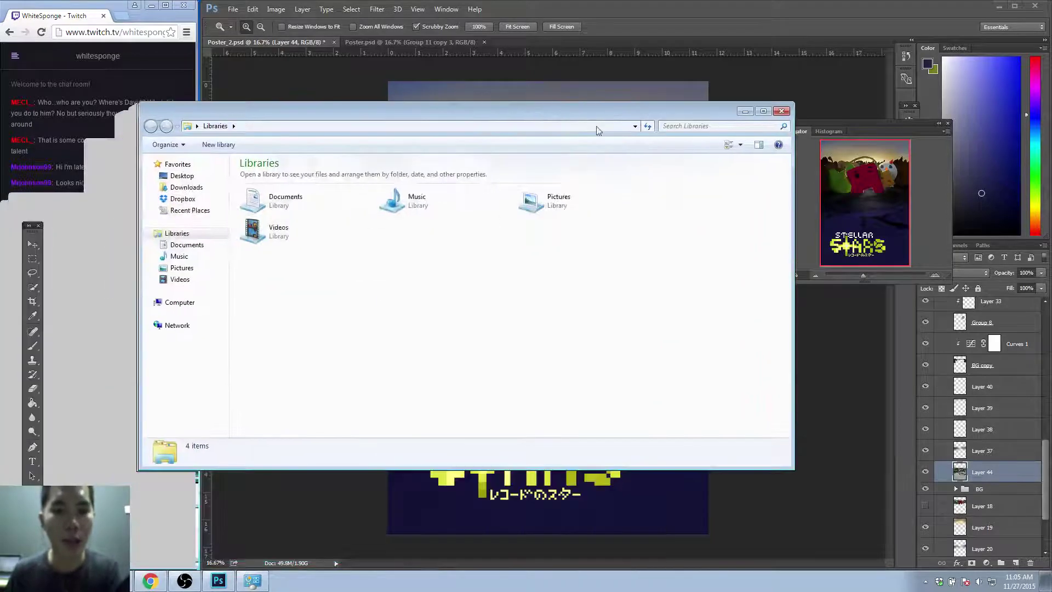
pyautogui.moveTo(260, 122); pyautogui.dragTo(438, 145)
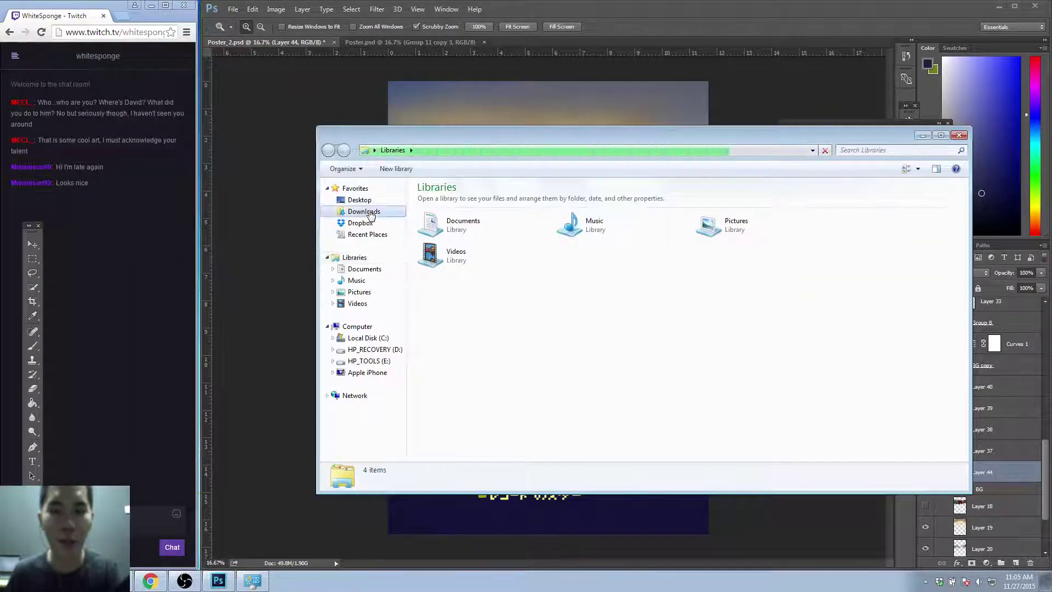
pyautogui.click(371, 213)
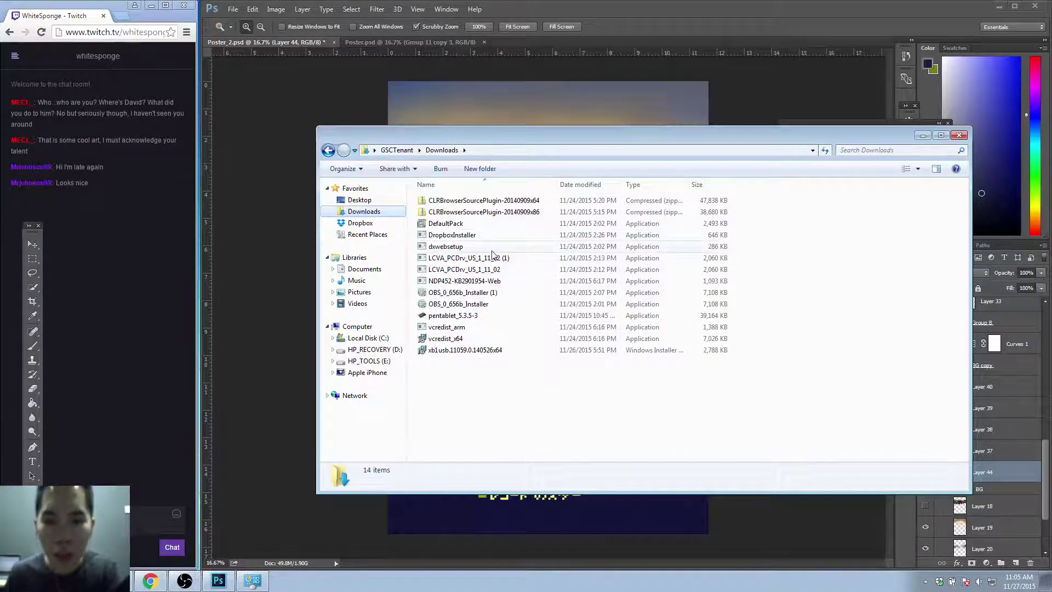
pyautogui.click(359, 201)
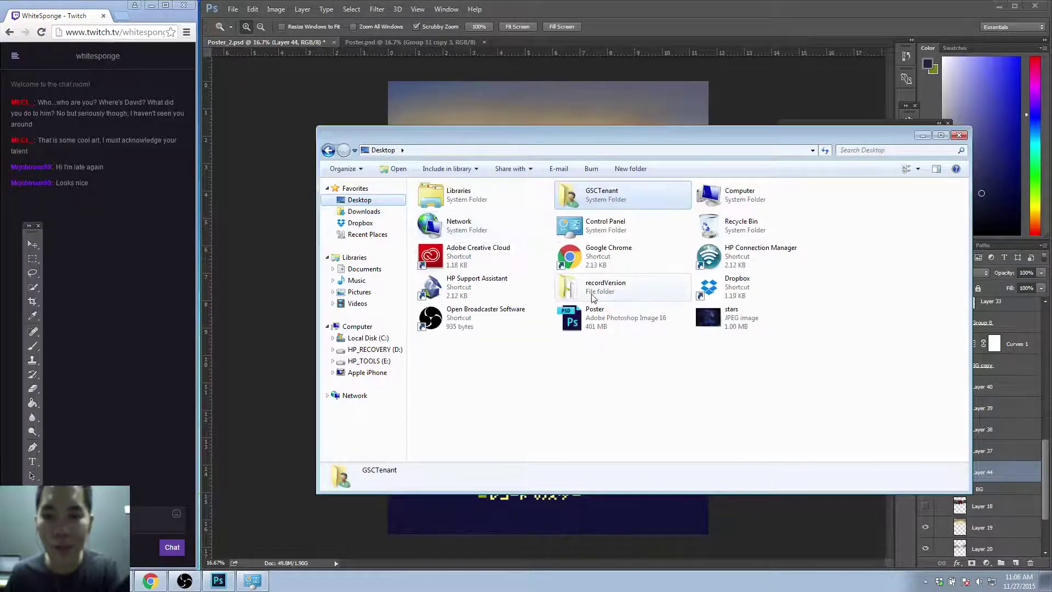
pyautogui.click(959, 135)
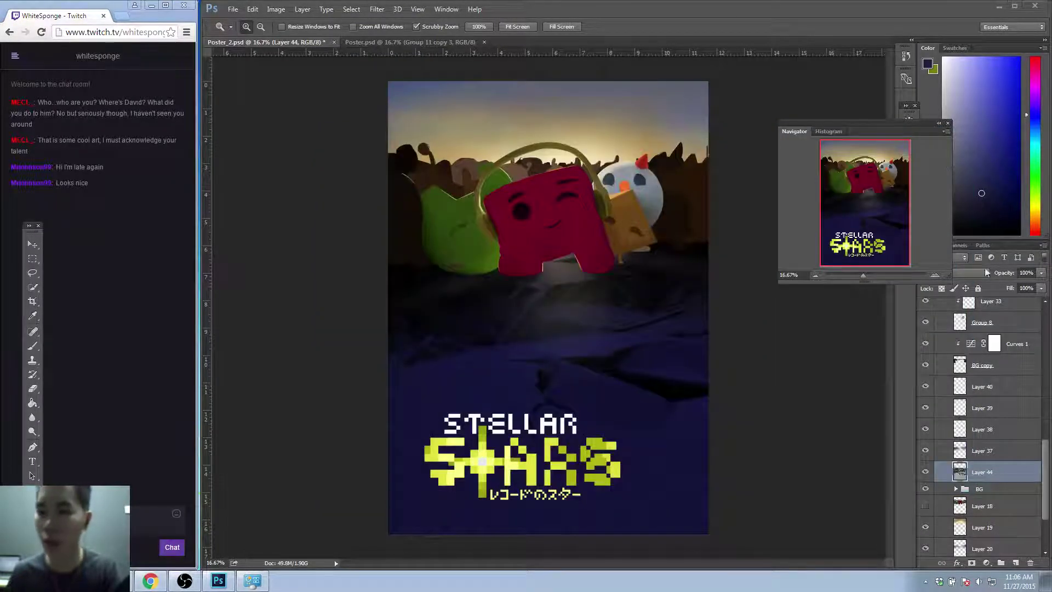
# Move the Navigator clear of the layer settings and set Layer 44's blend mode to Normal.
pyautogui.moveTo(915, 123); pyautogui.dragTo(860, 60)
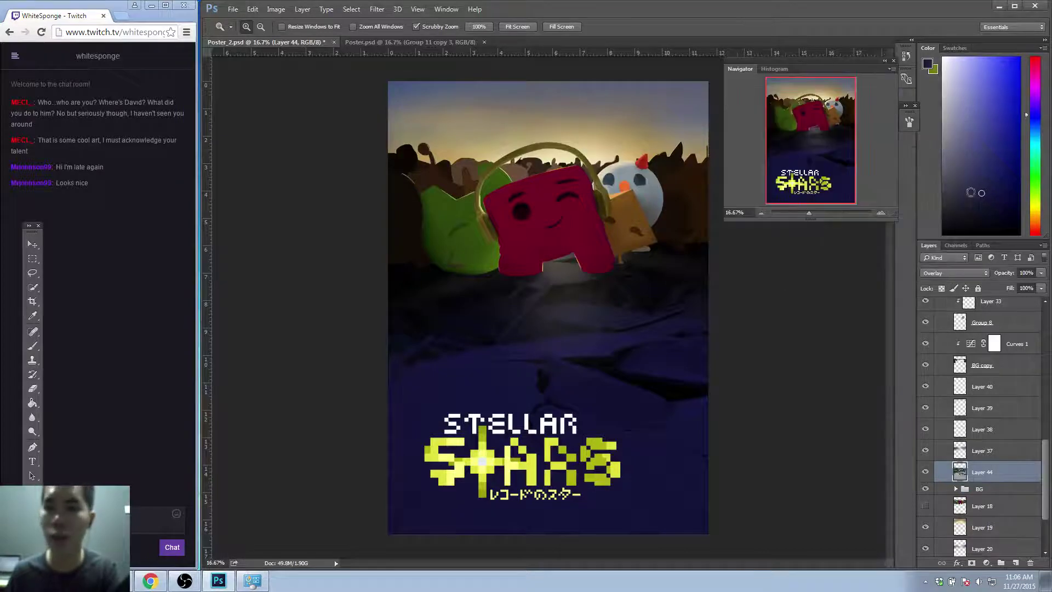
pyautogui.click(964, 274)
pyautogui.click(956, 274)
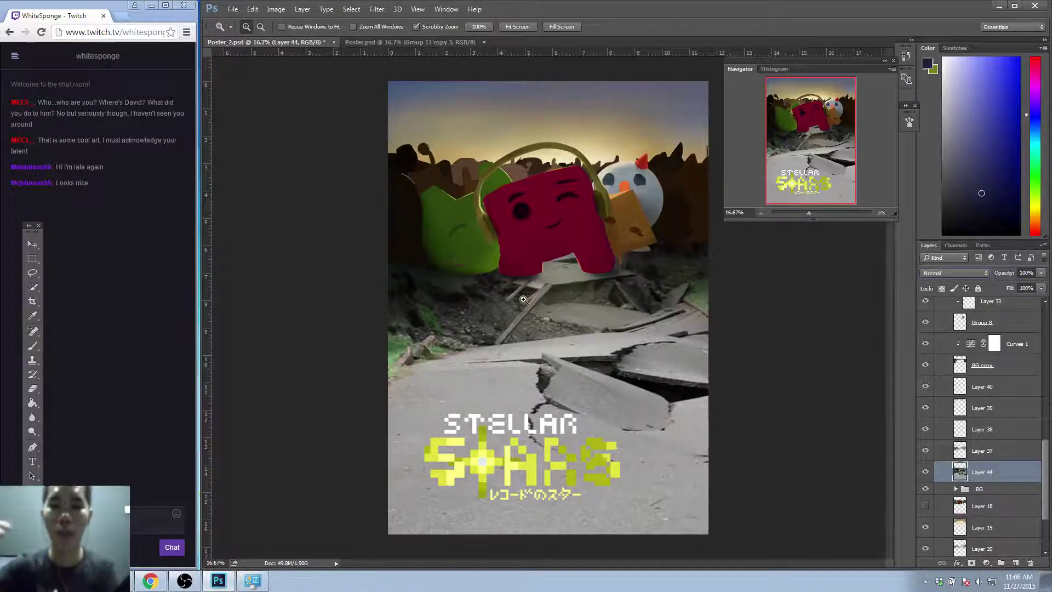
pyautogui.click(252, 9)
pyautogui.moveTo(322, 235)
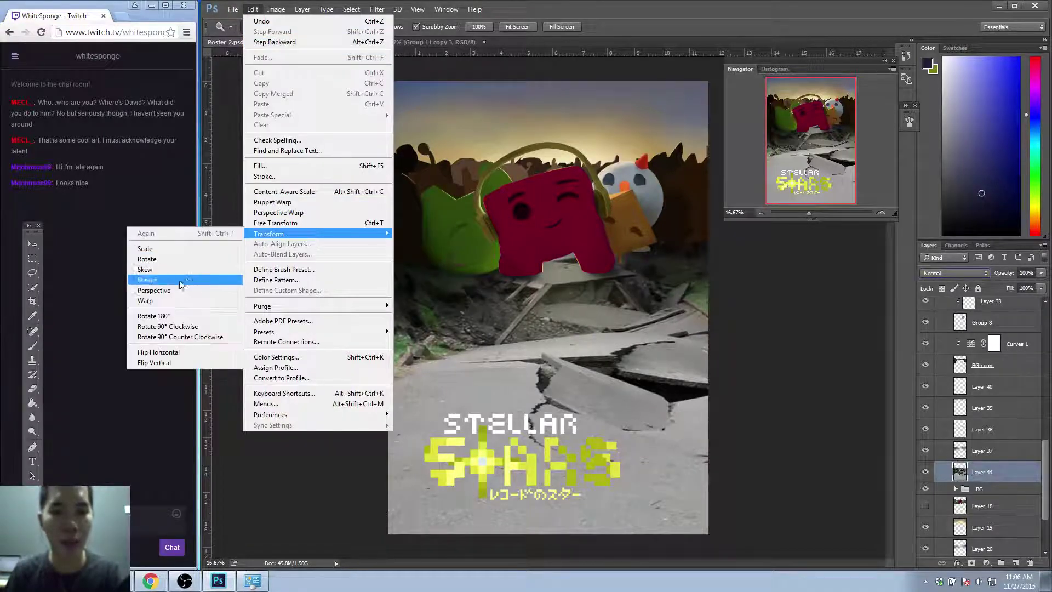
pyautogui.click(762, 361)
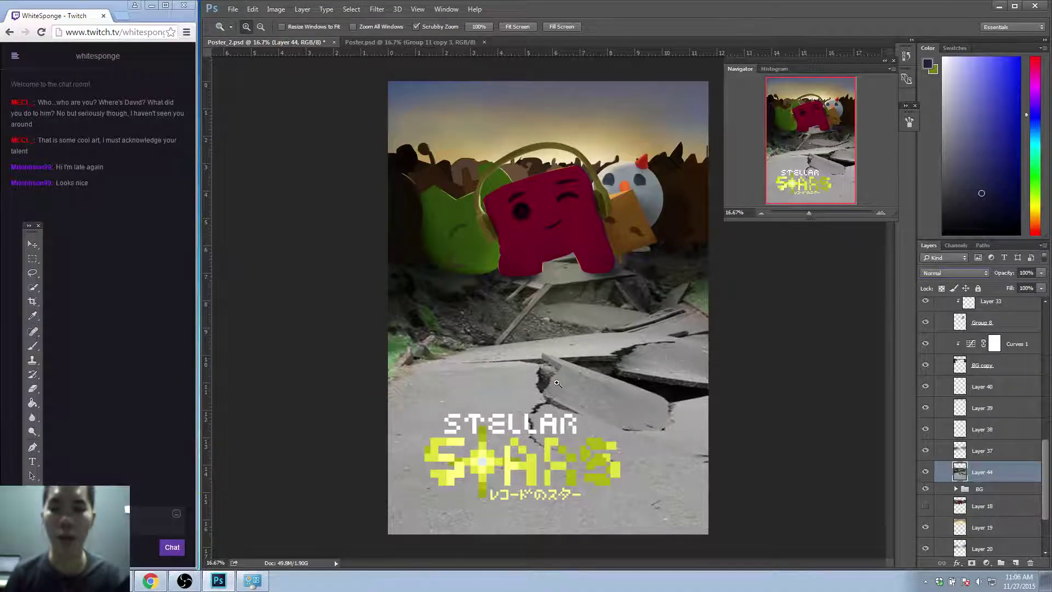
# Set Layer 44's blend mode back to Overlay and show Layer 42 in the D2 copy group.
pyautogui.click(973, 274)
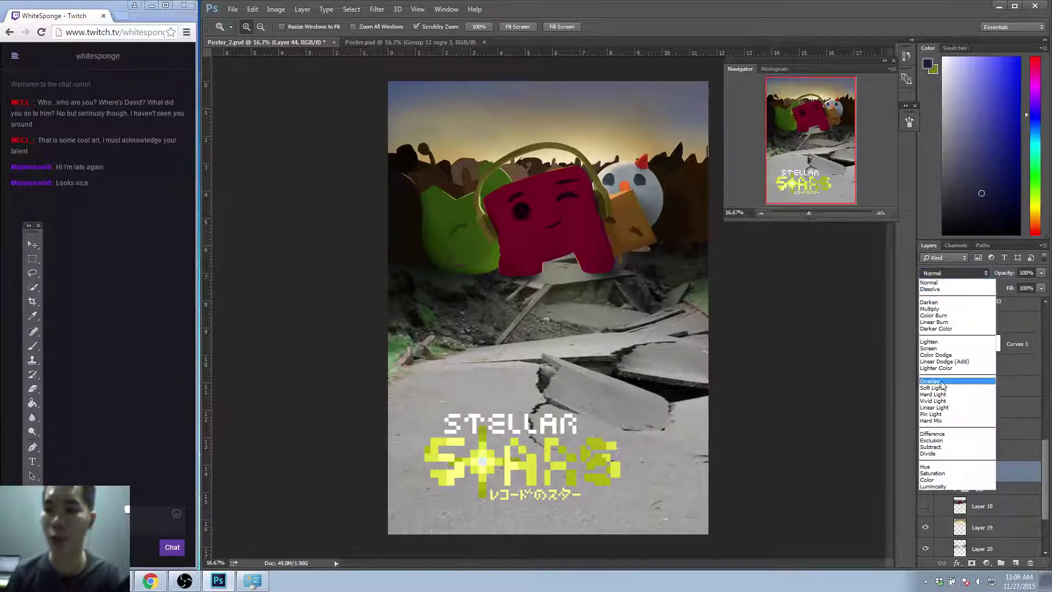
pyautogui.click(943, 376)
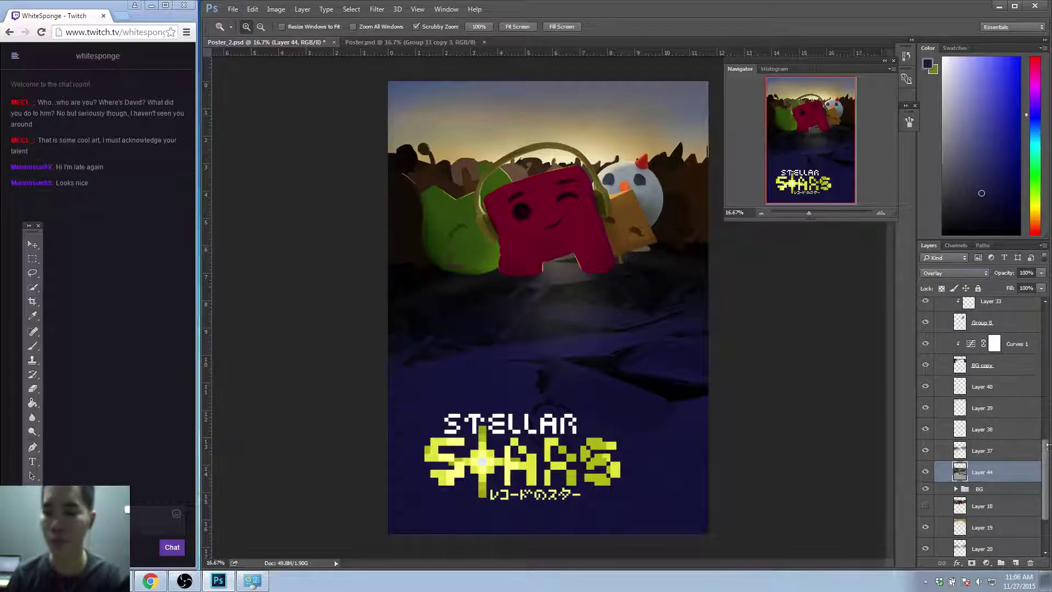
pyautogui.moveTo(1046, 462); pyautogui.dragTo(1046, 331)
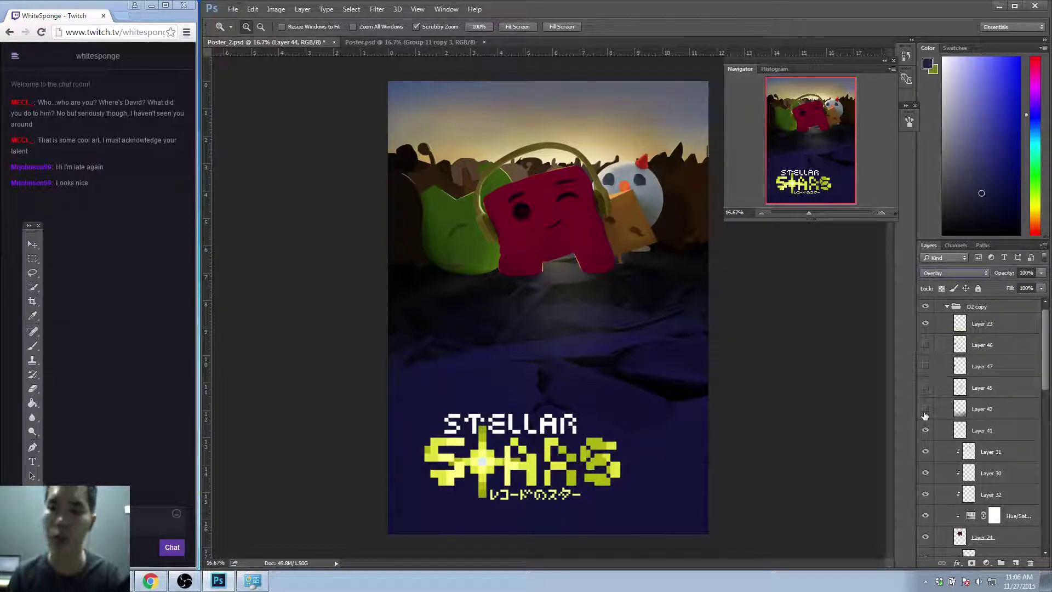
pyautogui.moveTo(926, 411)
pyautogui.mouseDown()
pyautogui.moveTo(924, 349)
pyautogui.moveTo(928, 398)
pyautogui.mouseUp()
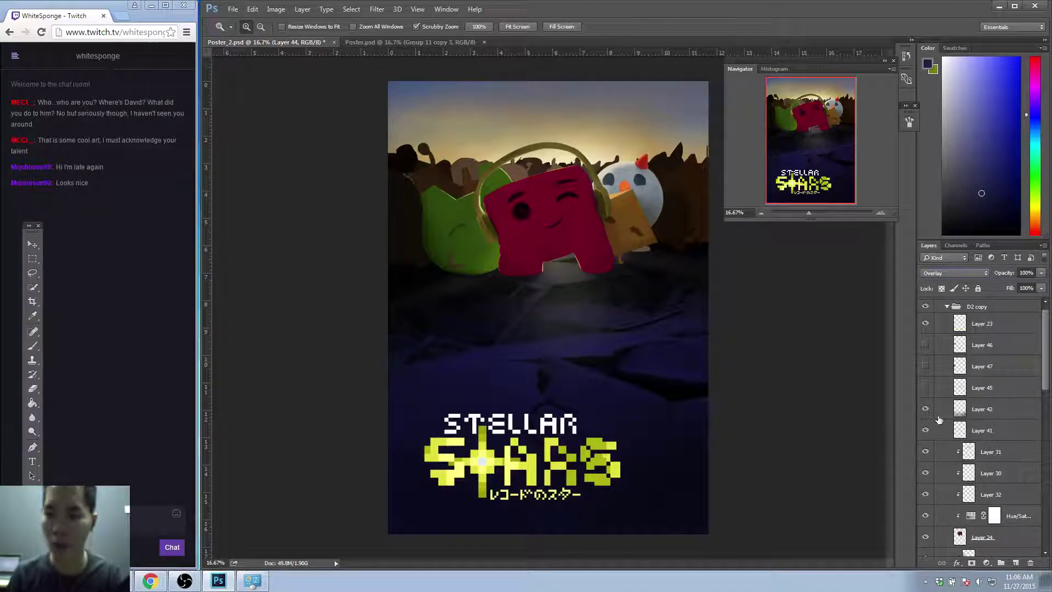
# Compare the poster with Layer 45 shown and hidden, leaving the layer hidden.
pyautogui.click(926, 388)
pyautogui.click(926, 388)
pyautogui.click(927, 388)
pyautogui.click(926, 388)
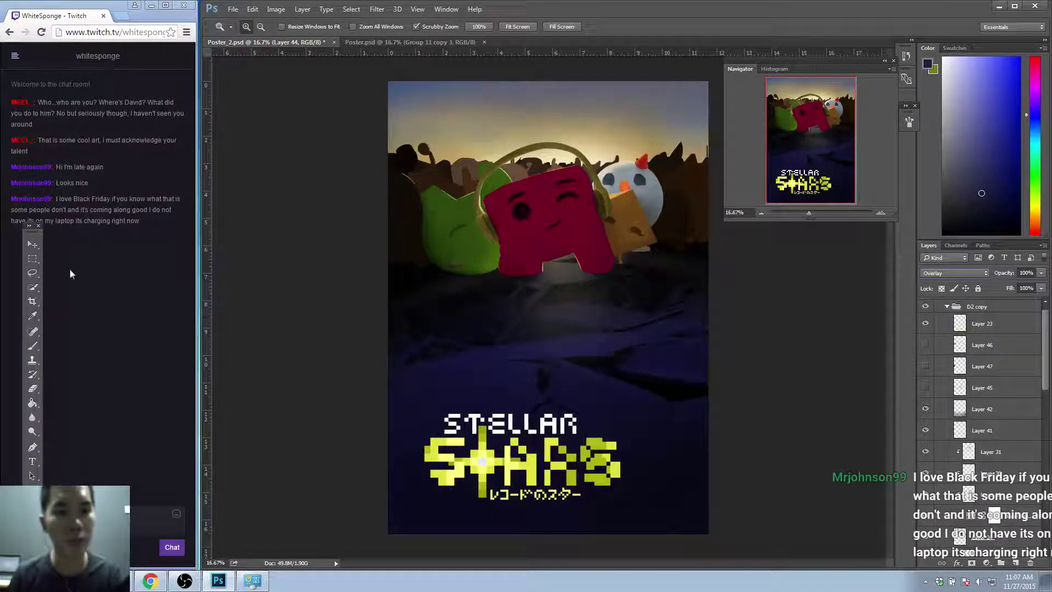
# Switch to the Twitch chat in the browser to read the latest message.
pyautogui.click(23, 229)
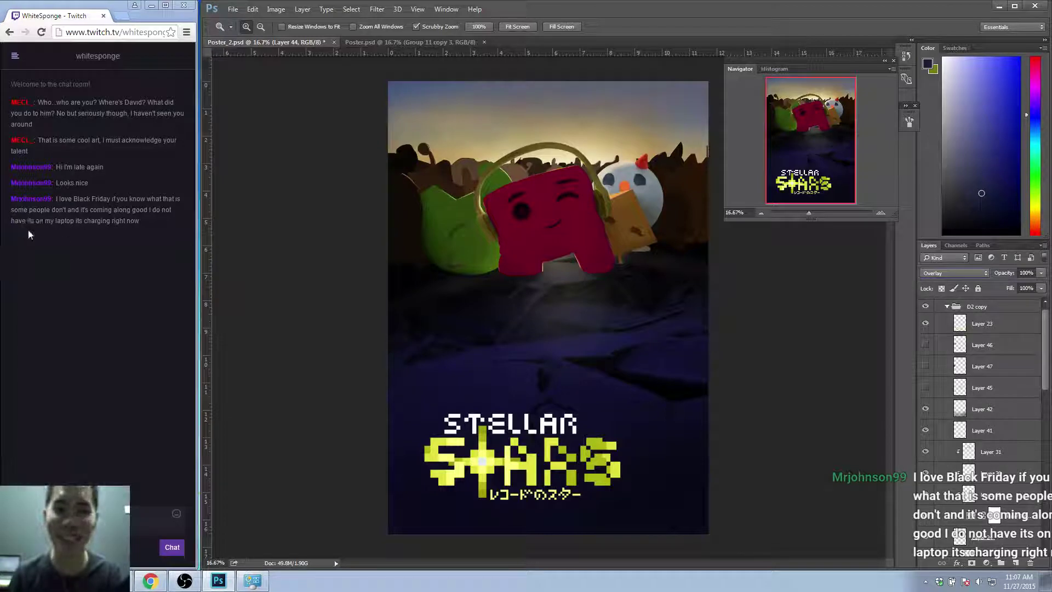
# Return to Photoshop and compare the poster with Layer 45 shown and hidden, leaving Layers 45 and 47 shown.
pyautogui.click(217, 119)
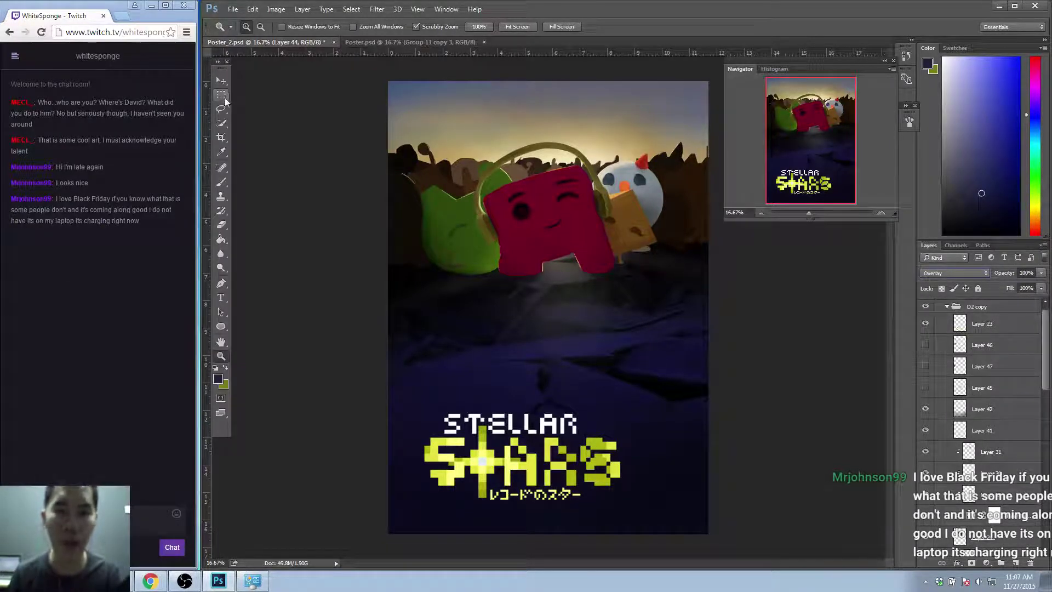
pyautogui.click(226, 61)
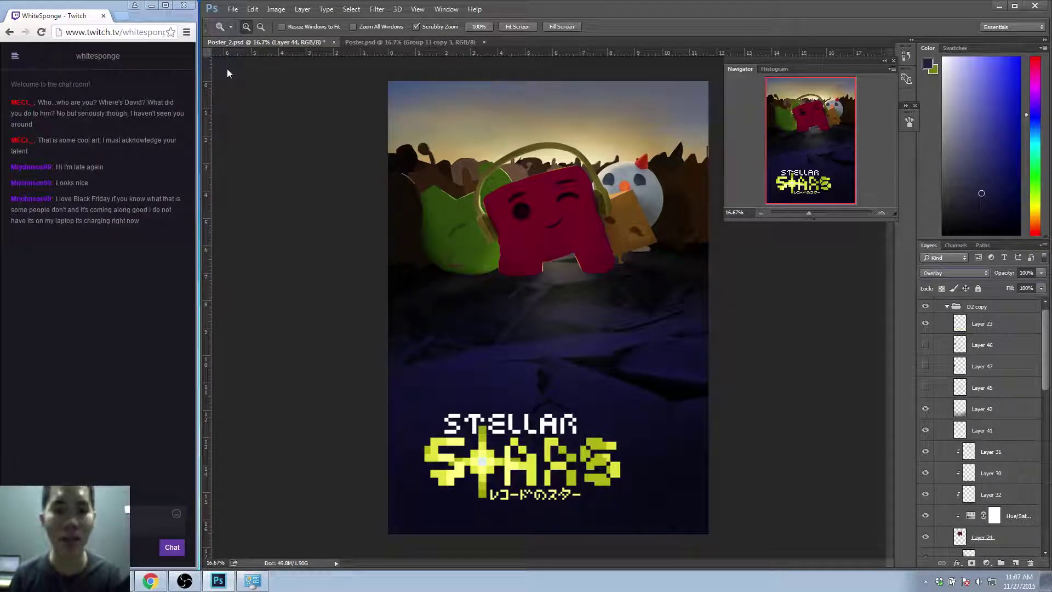
pyautogui.moveTo(224, 68)
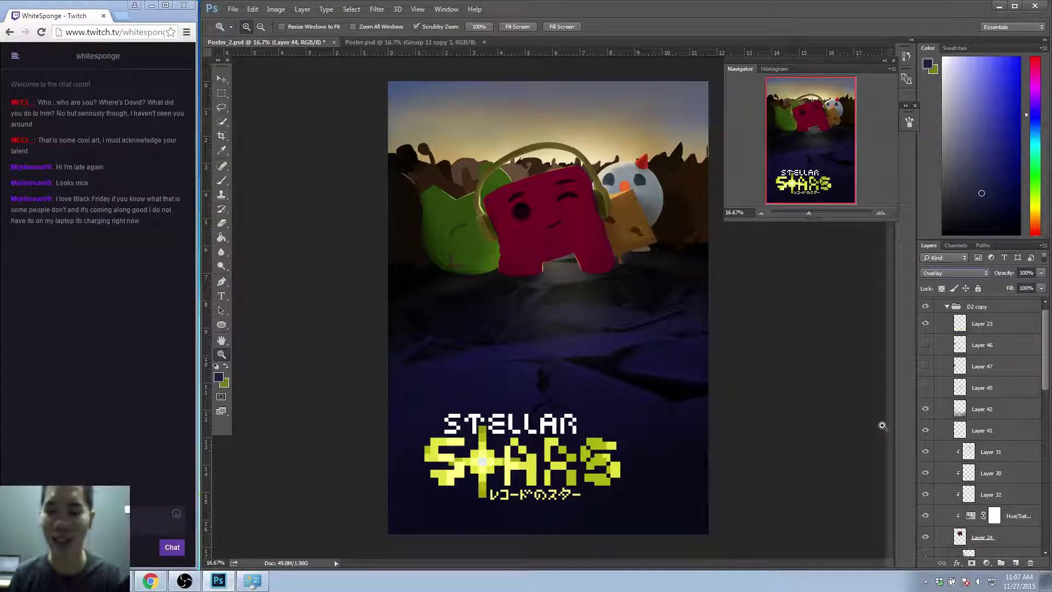
pyautogui.click(925, 389)
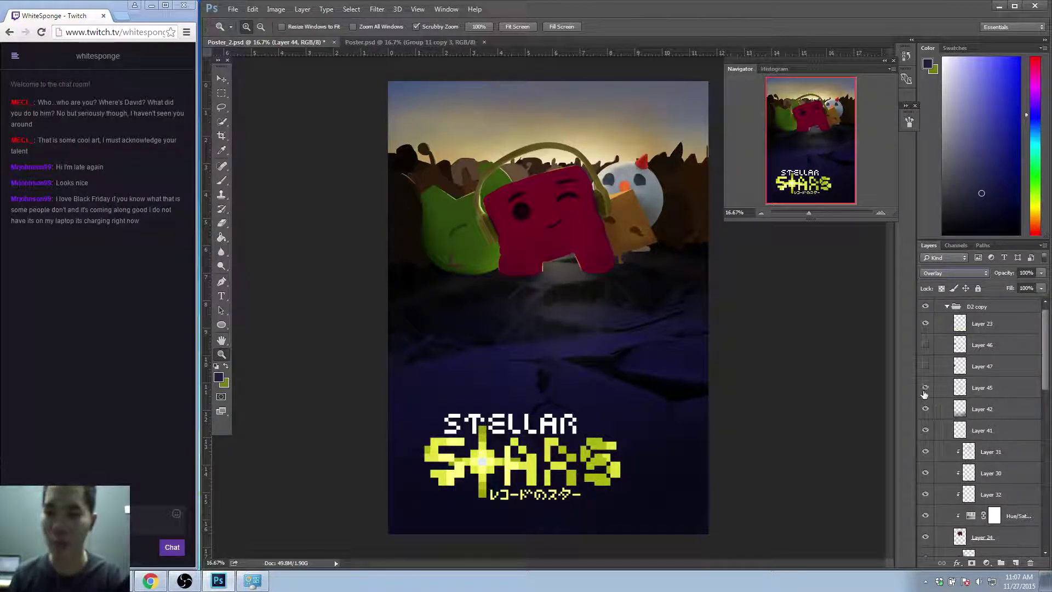
pyautogui.click(926, 389)
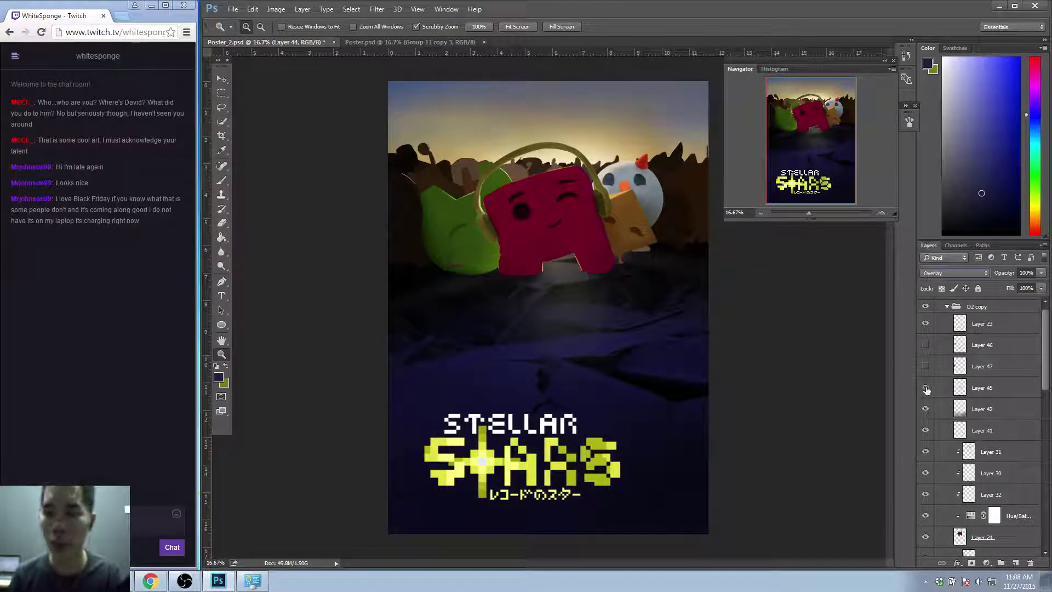
pyautogui.click(926, 388)
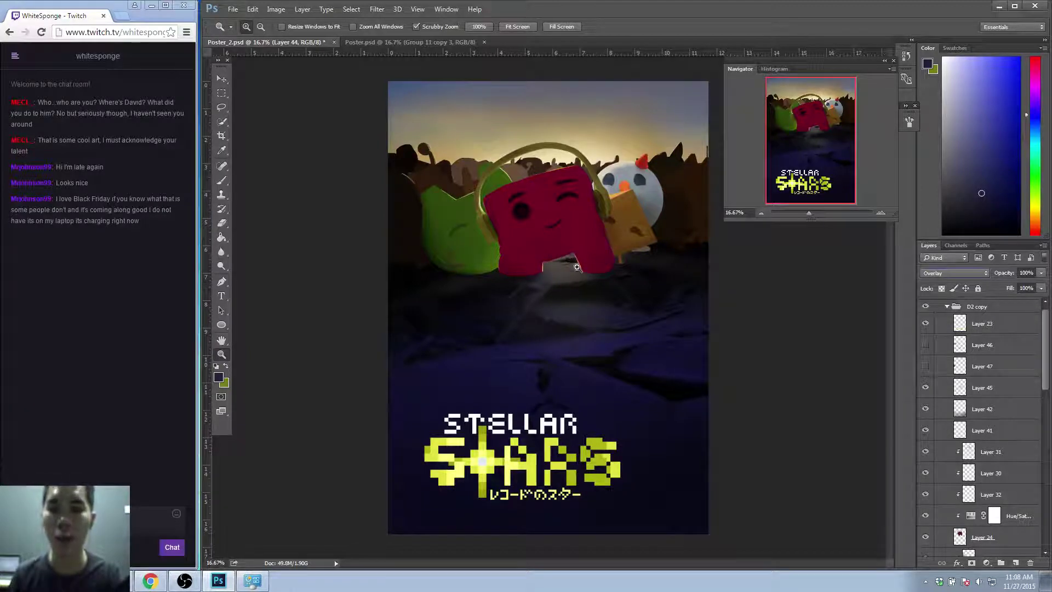
pyautogui.click(925, 388)
pyautogui.click(926, 388)
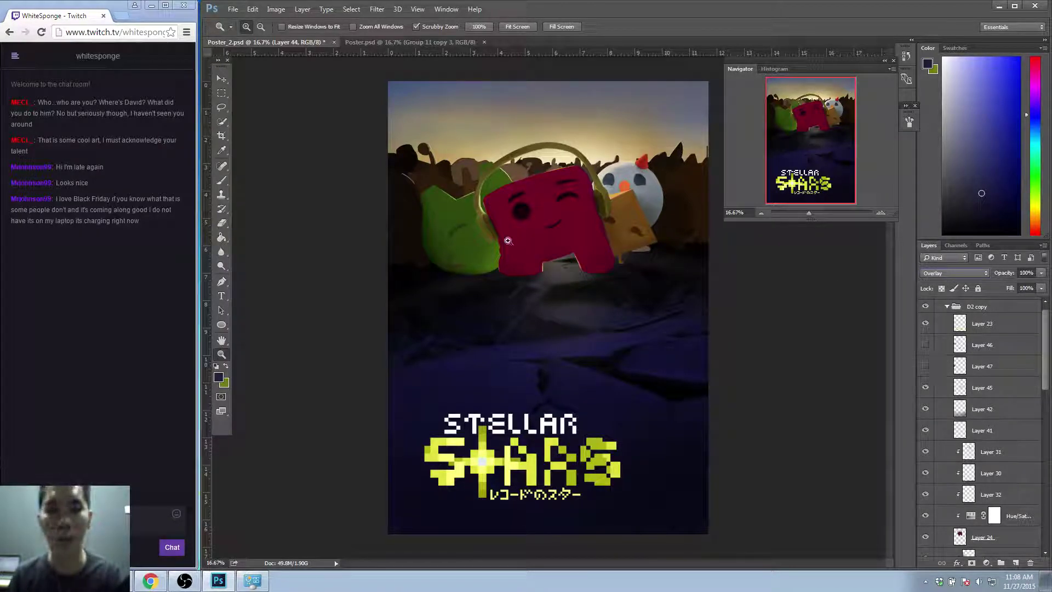
pyautogui.click(926, 366)
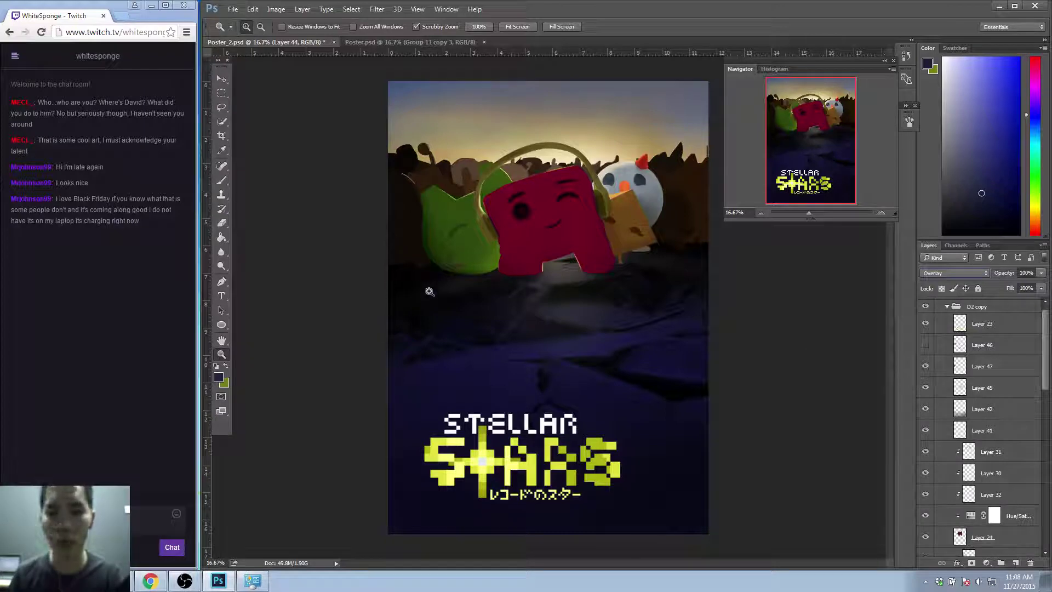
pyautogui.click(925, 368)
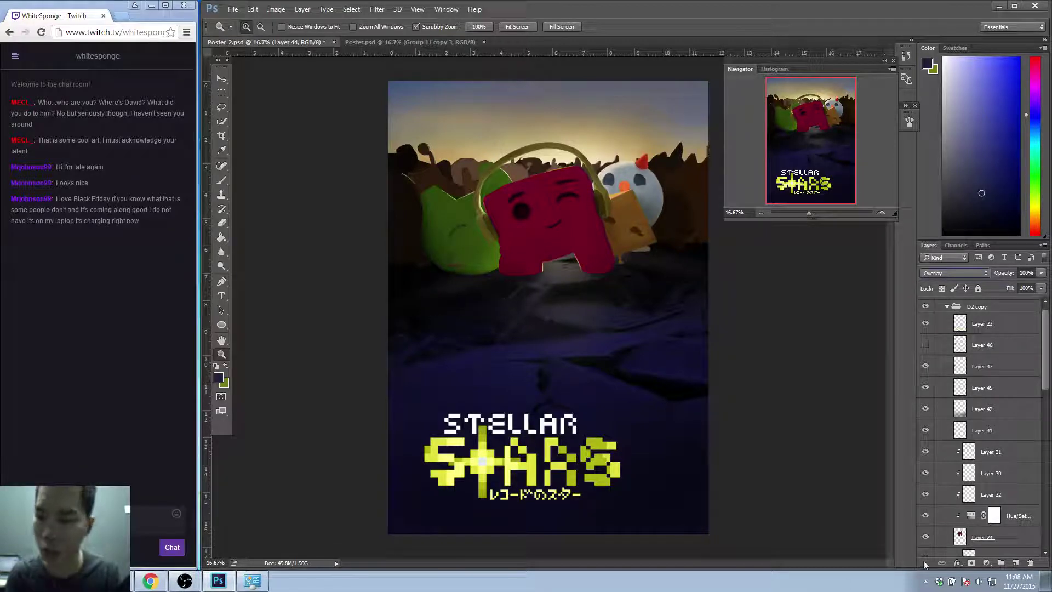
# Open the Windows Power Options, raise the screen brightness slightly and close the window.
pyautogui.click(940, 581)
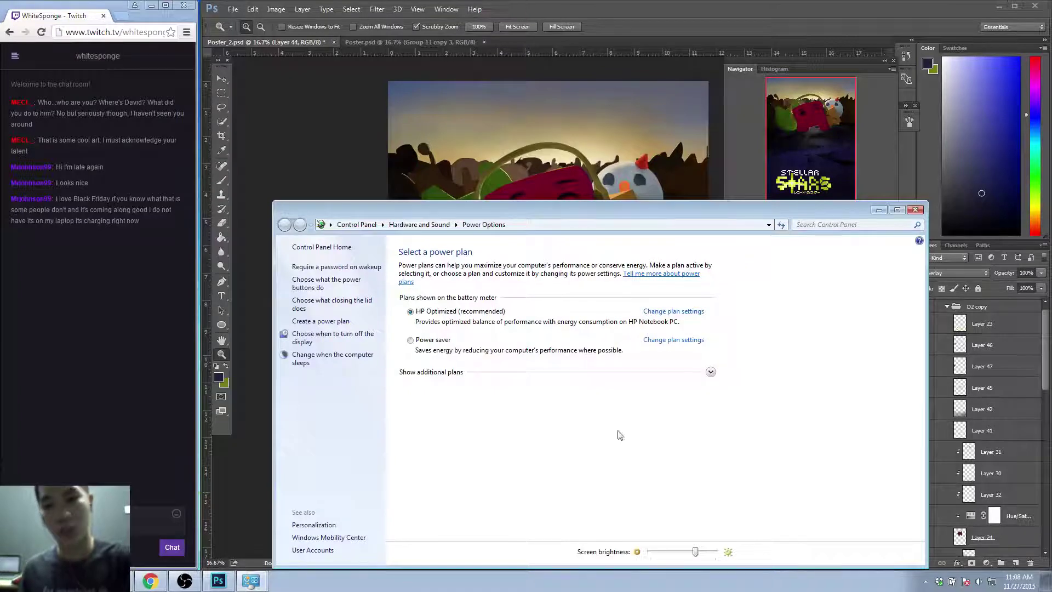
pyautogui.moveTo(706, 552); pyautogui.dragTo(709, 552)
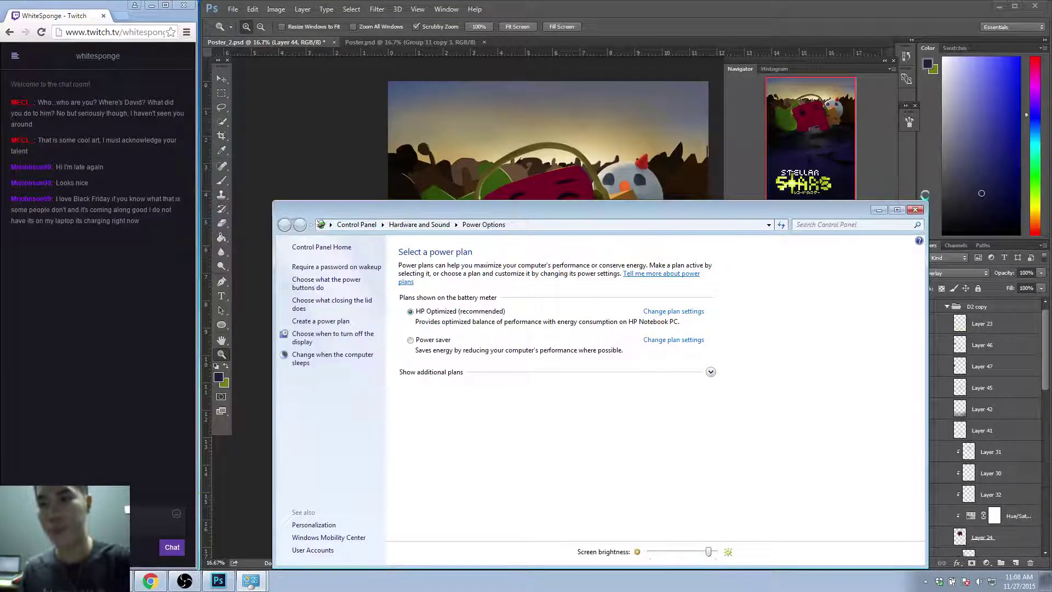
pyautogui.click(915, 209)
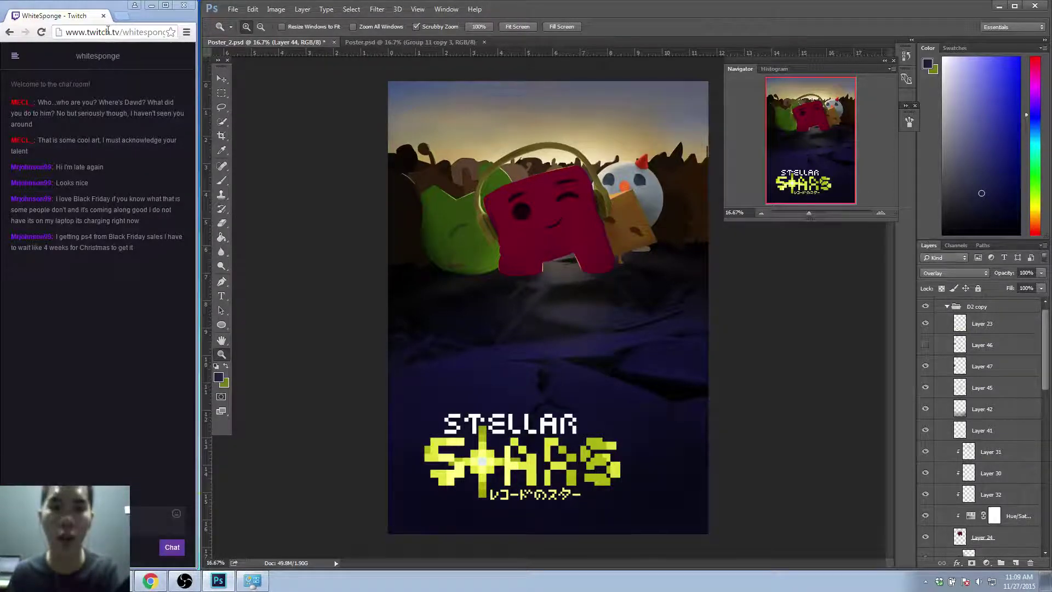
pyautogui.click(124, 24)
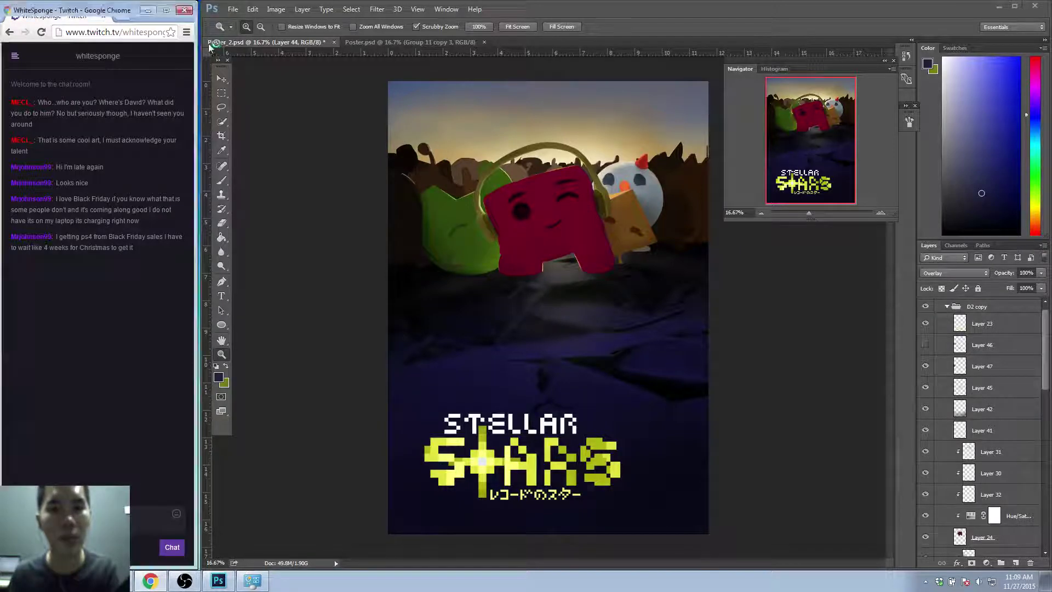
pyautogui.click(125, 21)
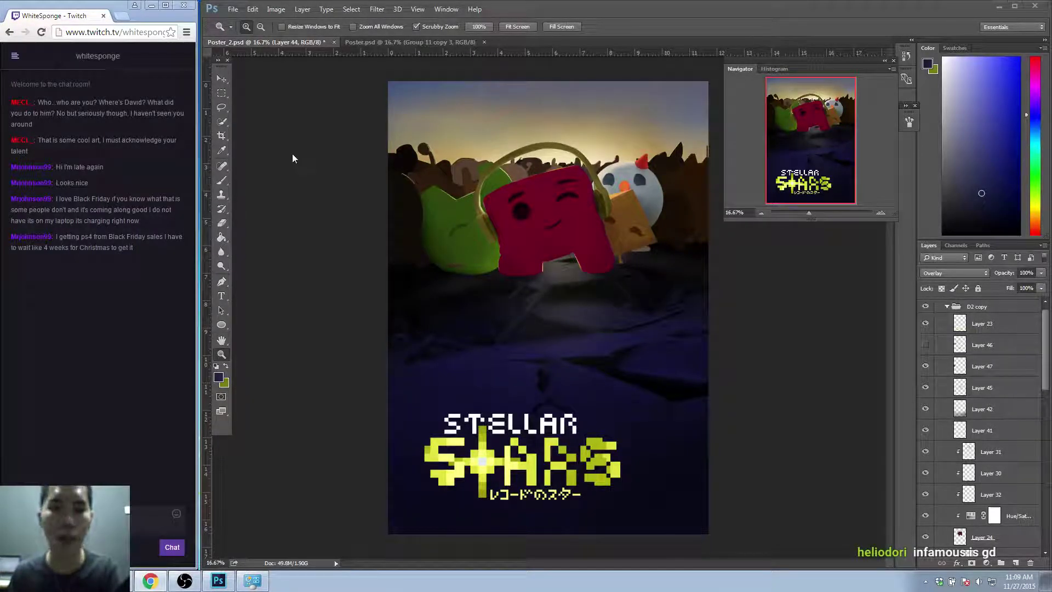
pyautogui.hotkey('ctrl', 't')
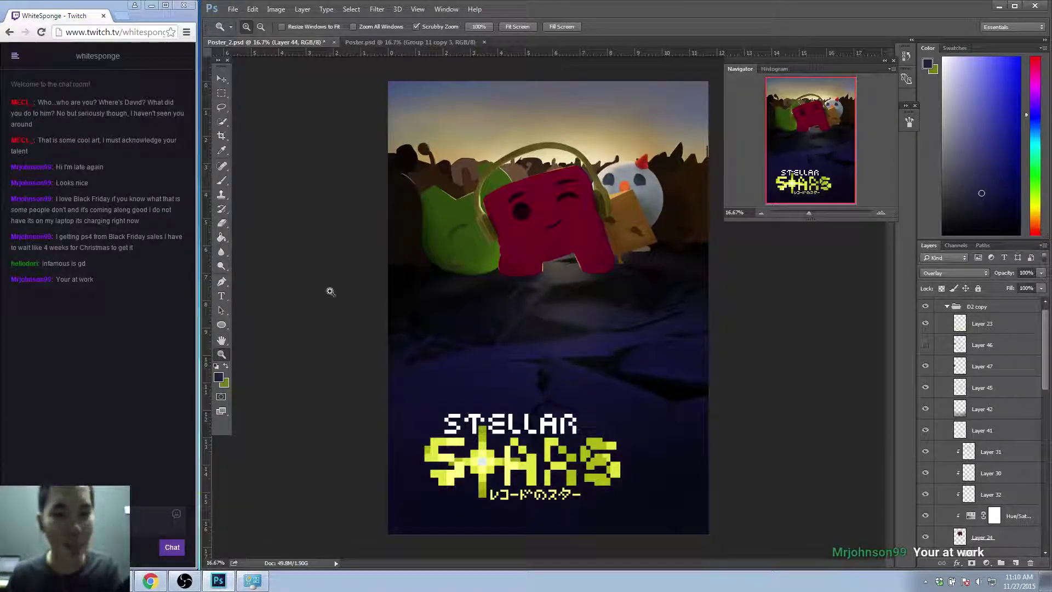
# Compare the poster with Layer 46 shown and hidden, leaving the layer shown and selected.
pyautogui.click(926, 345)
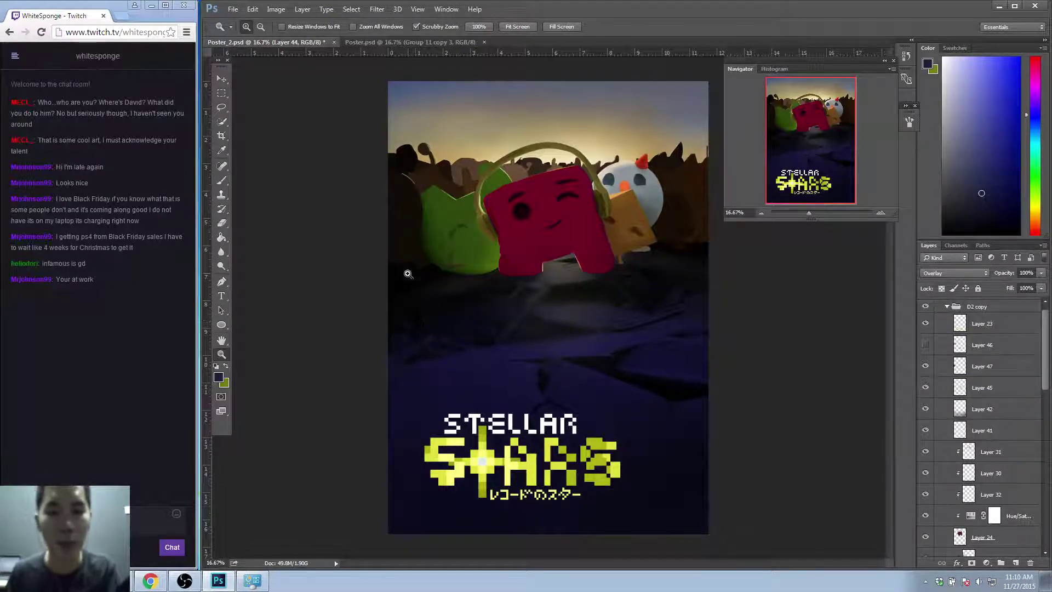
pyautogui.click(930, 347)
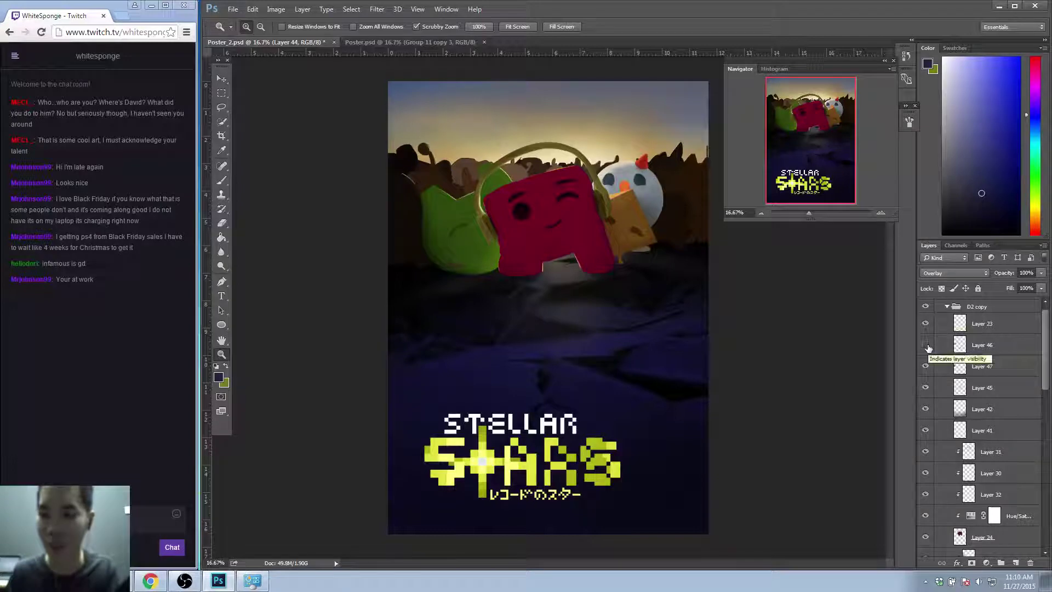
pyautogui.click(928, 347)
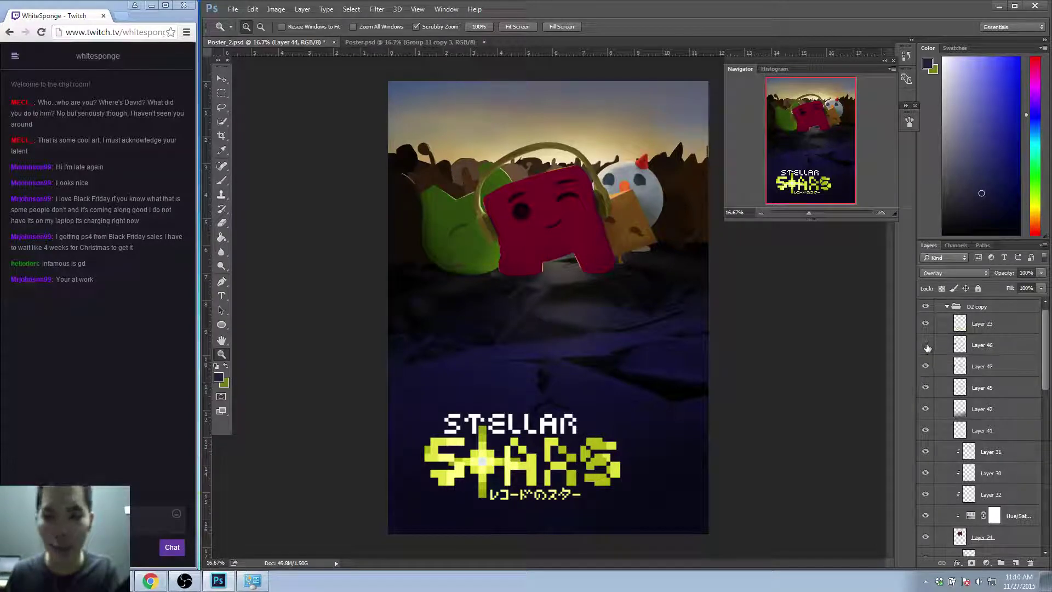
pyautogui.click(926, 346)
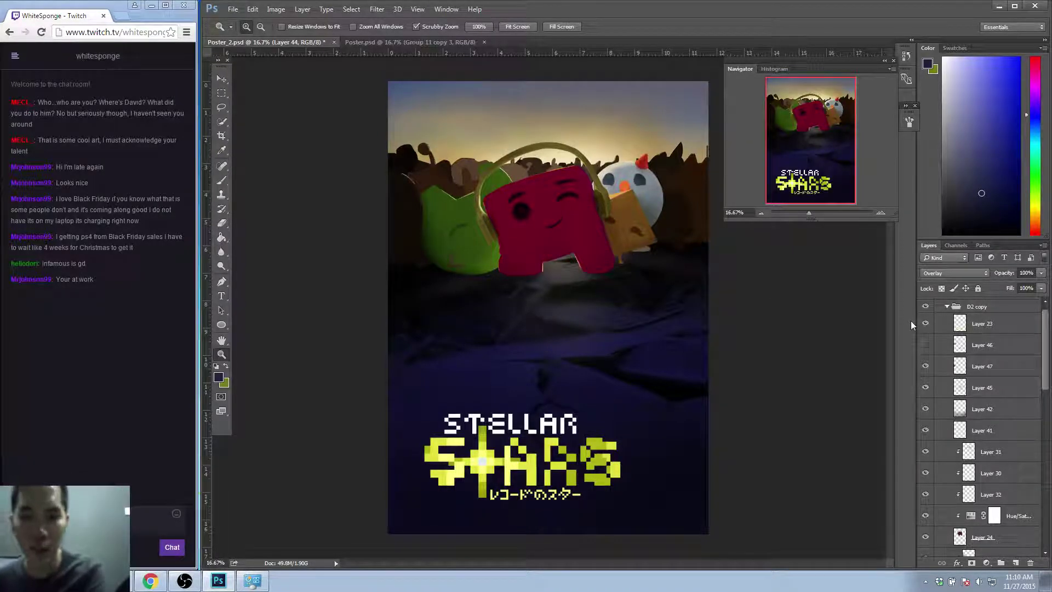
pyautogui.click(925, 345)
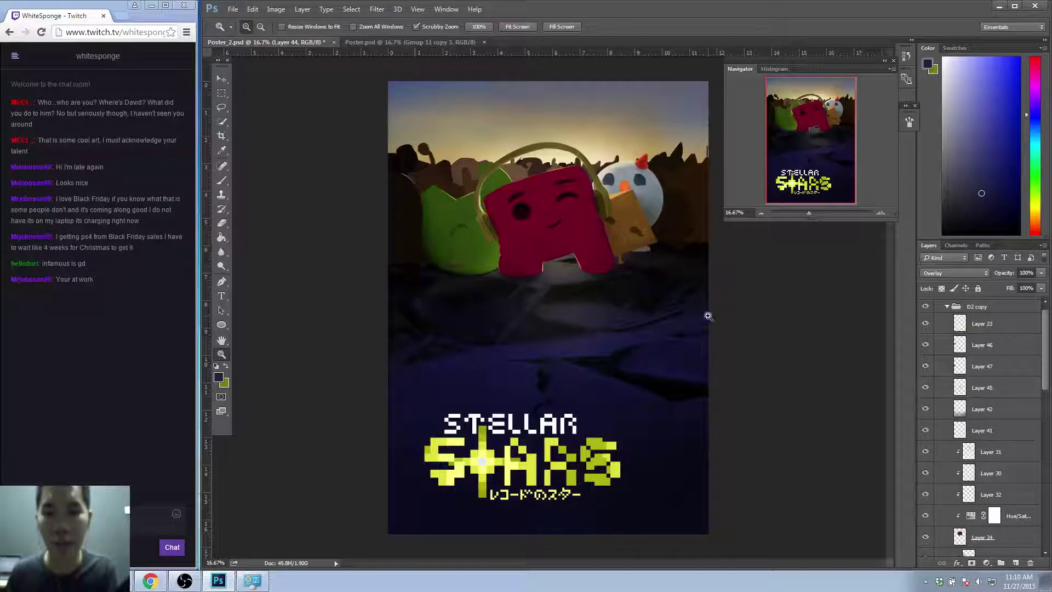
pyautogui.click(1010, 328)
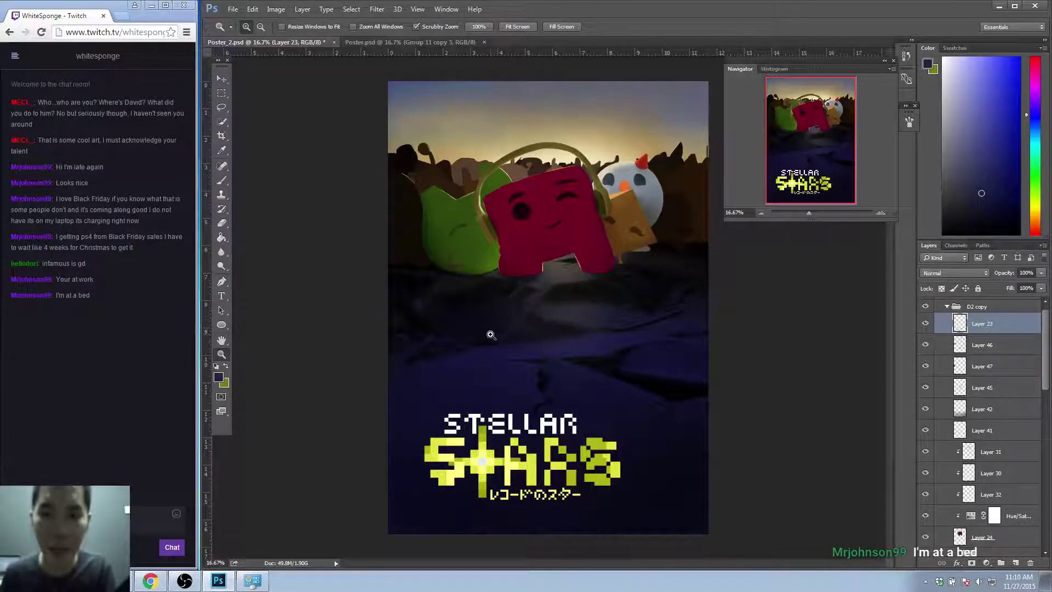
pyautogui.click(990, 353)
pyautogui.moveTo(1000, 381); pyautogui.dragTo(1001, 356)
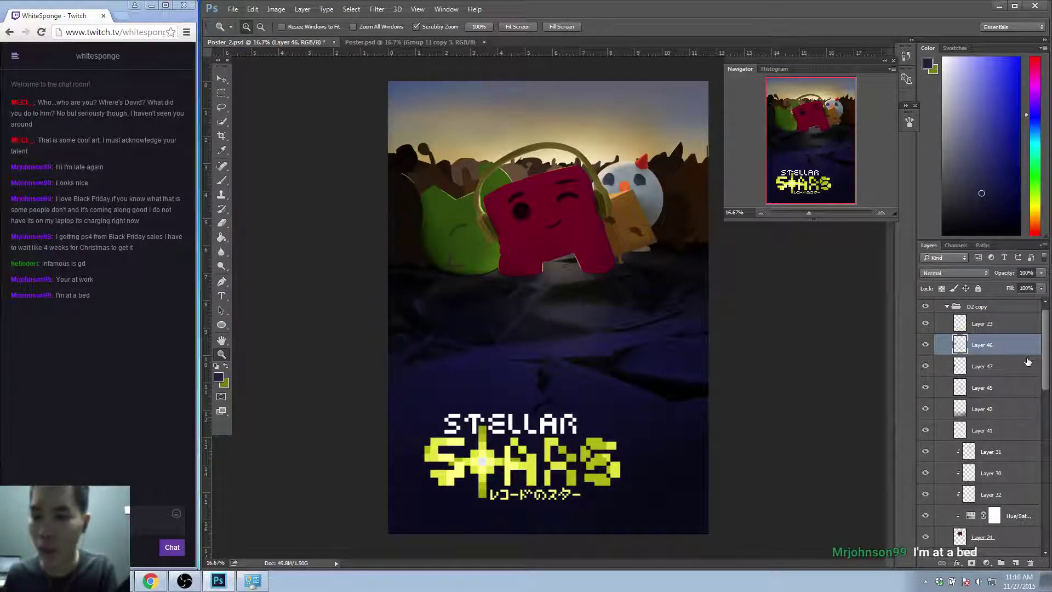
# Add a Curves adjustment layer directly above Layer 44 in the D2 copy group and clip it to Layer 44.
pyautogui.moveTo(1046, 359); pyautogui.dragTo(1044, 518)
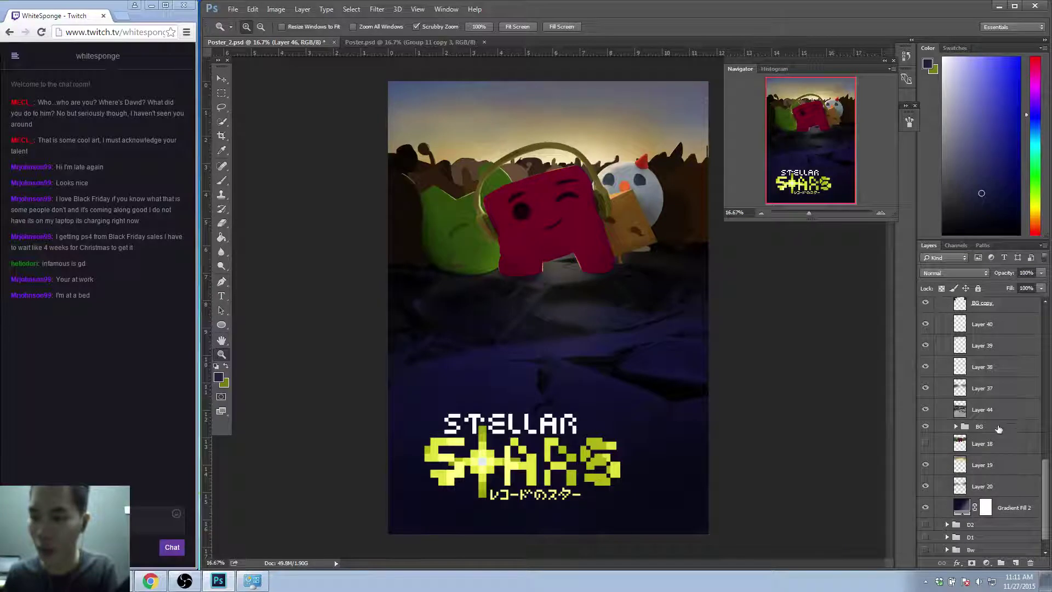
pyautogui.click(998, 415)
pyautogui.click(987, 561)
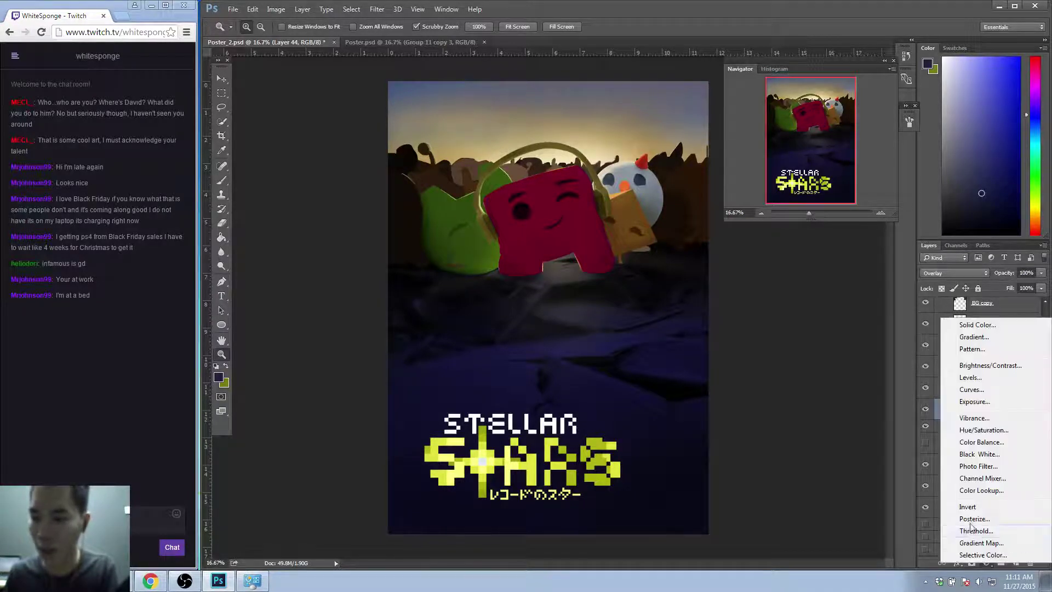
pyautogui.press('Escape')
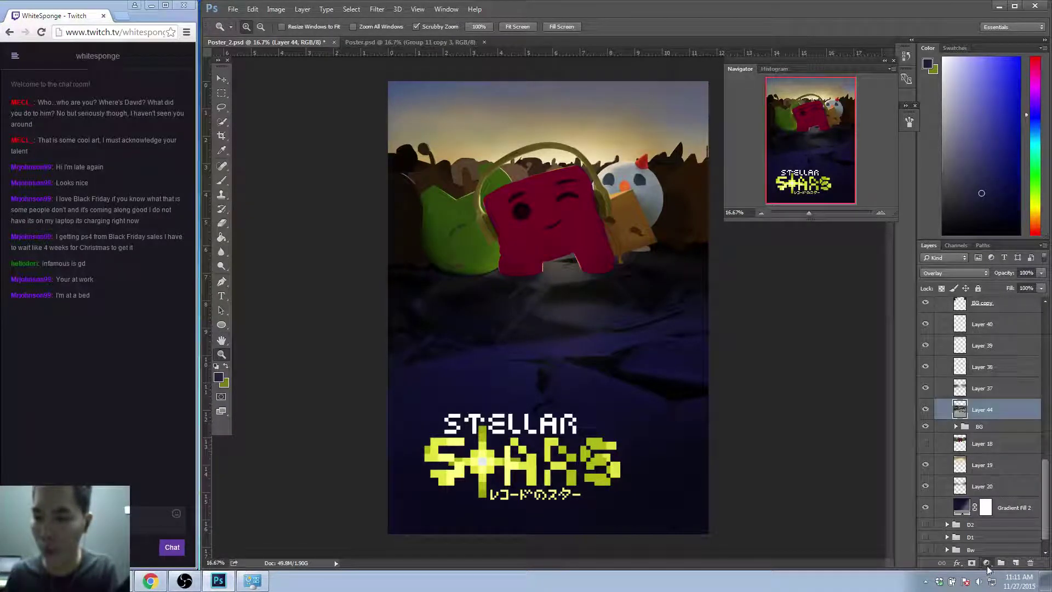
pyautogui.click(987, 563)
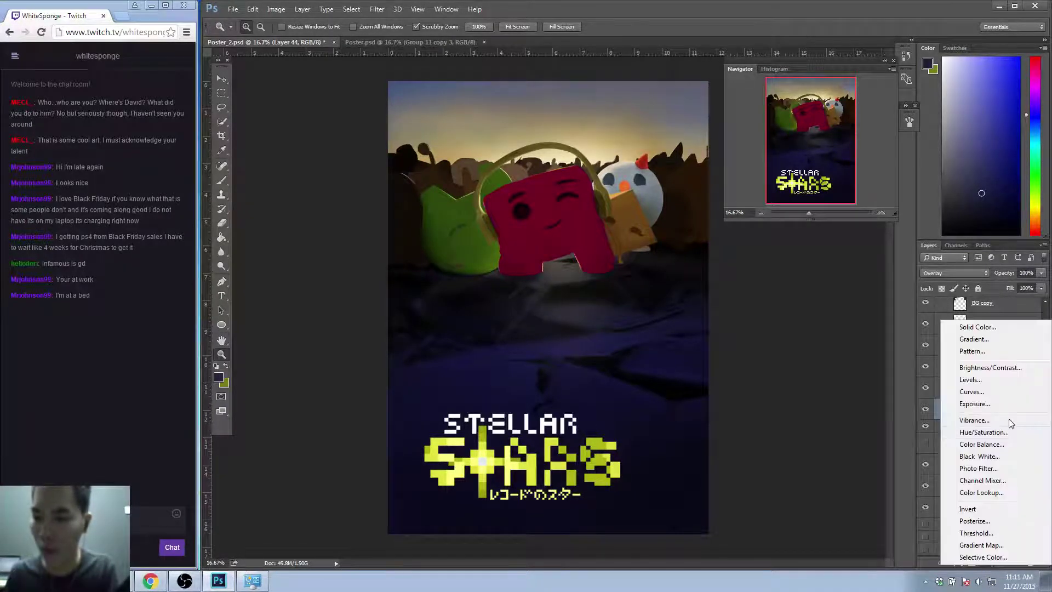
pyautogui.click(979, 394)
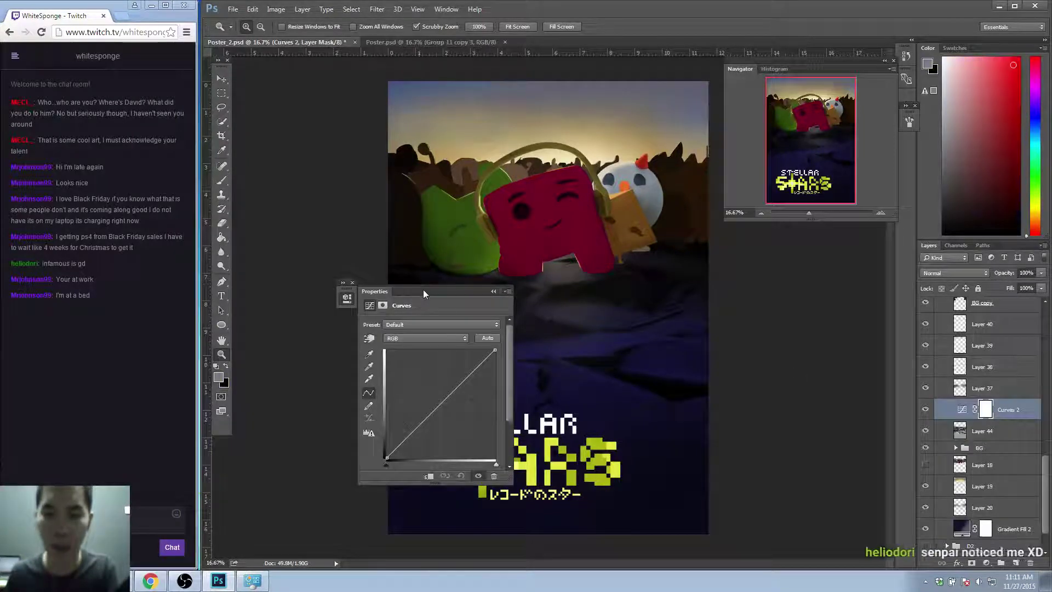
pyautogui.moveTo(424, 293); pyautogui.dragTo(804, 188)
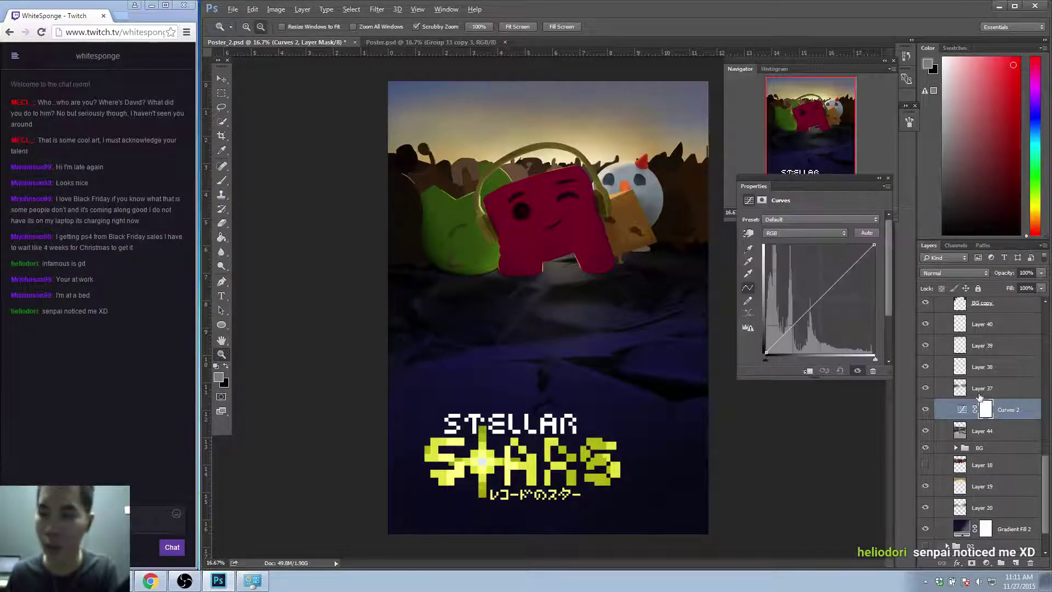
pyautogui.keyDown('alt'); pyautogui.click(1011, 419); pyautogui.keyUp('alt')
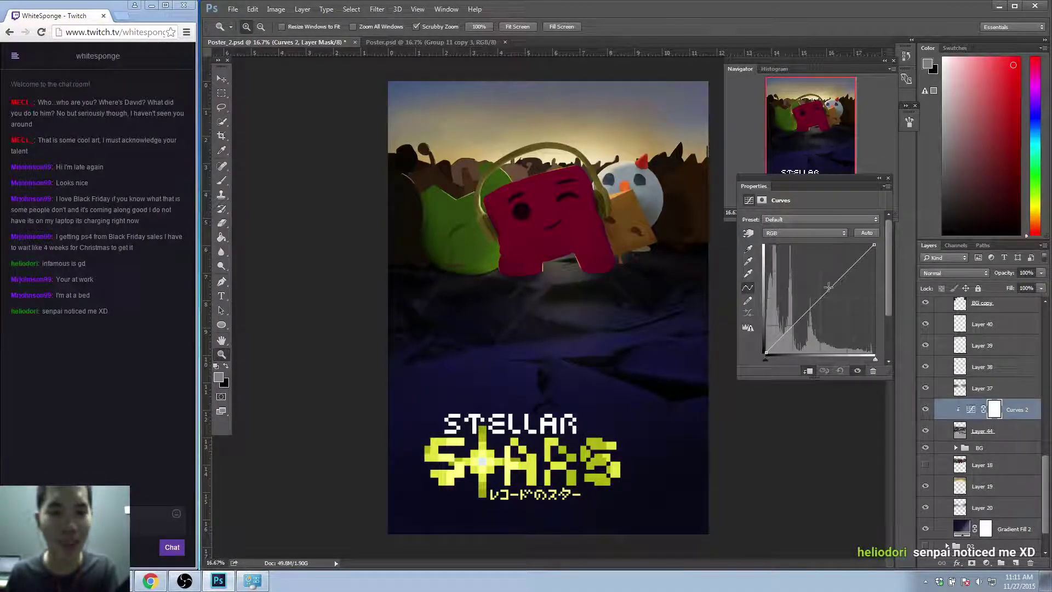
# Darken Layer 44's texture by lowering the curve's upper midtones and moving its black point inward.
pyautogui.moveTo(829, 287)
pyautogui.mouseDown()
pyautogui.moveTo(838, 309)
pyautogui.moveTo(829, 299)
pyautogui.mouseUp()
pyautogui.moveTo(875, 244)
pyautogui.mouseDown()
pyautogui.moveTo(838, 243)
pyautogui.moveTo(877, 246)
pyautogui.mouseUp()
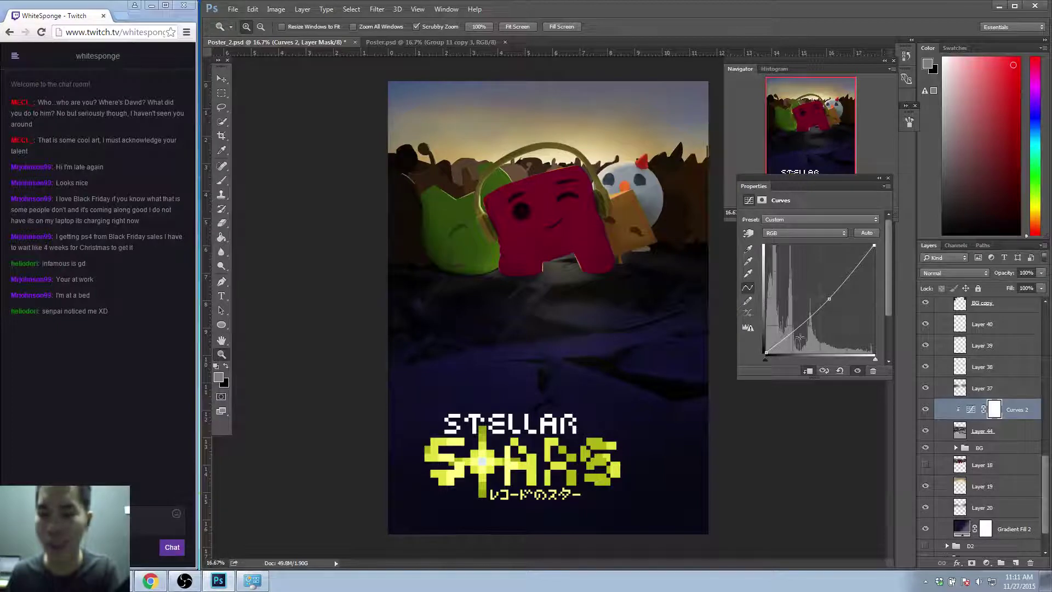
pyautogui.moveTo(765, 354)
pyautogui.mouseDown()
pyautogui.moveTo(815, 355)
pyautogui.moveTo(757, 355)
pyautogui.mouseUp()
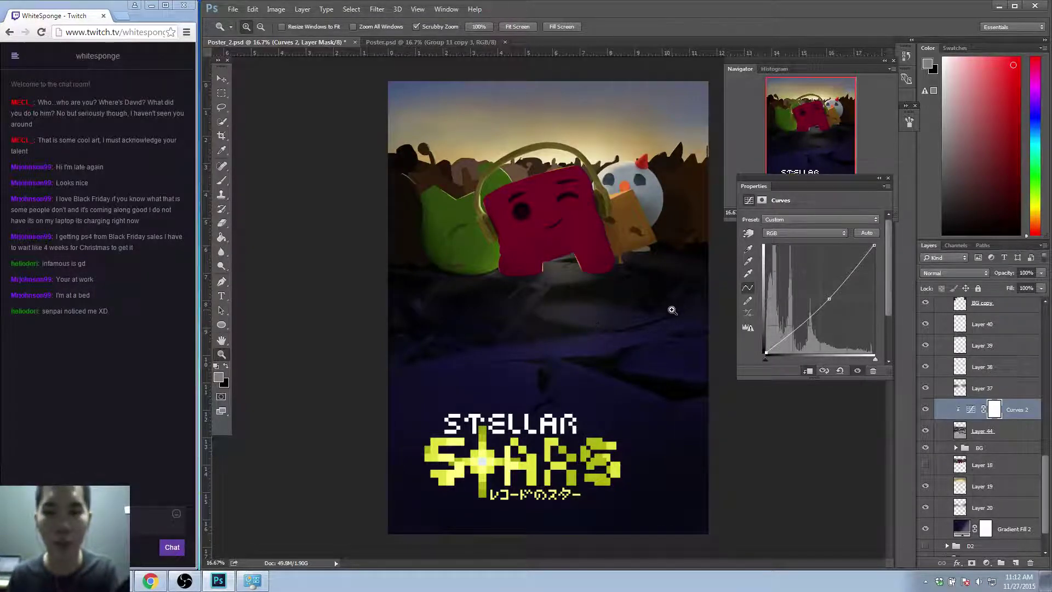
pyautogui.moveTo(765, 352)
pyautogui.mouseDown()
pyautogui.moveTo(760, 327)
pyautogui.moveTo(767, 356)
pyautogui.moveTo(782, 360)
pyautogui.mouseUp()
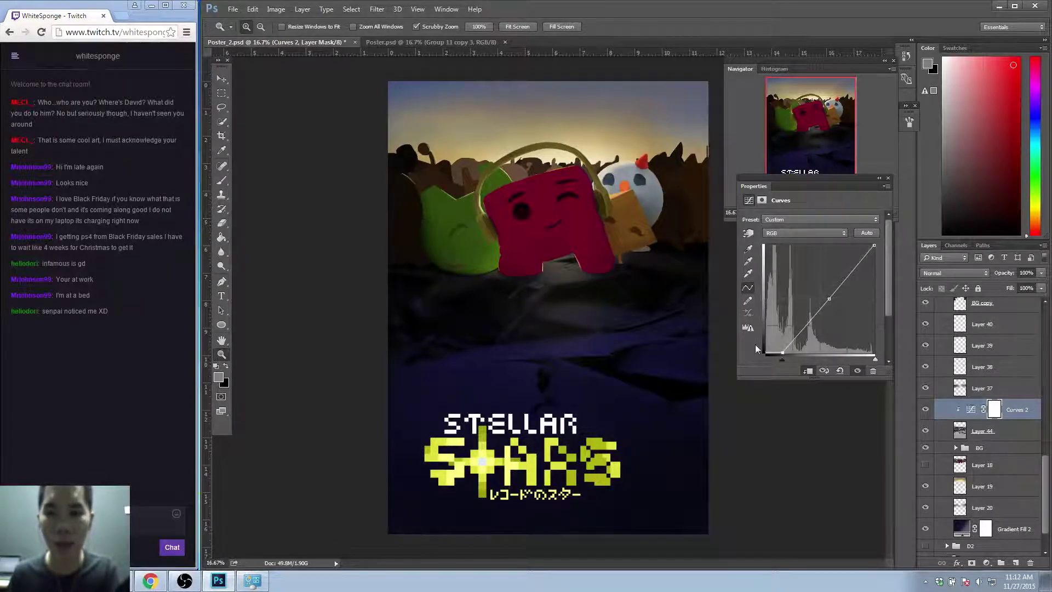
pyautogui.moveTo(874, 245)
pyautogui.mouseDown()
pyautogui.moveTo(854, 245)
pyautogui.moveTo(885, 240)
pyautogui.mouseUp()
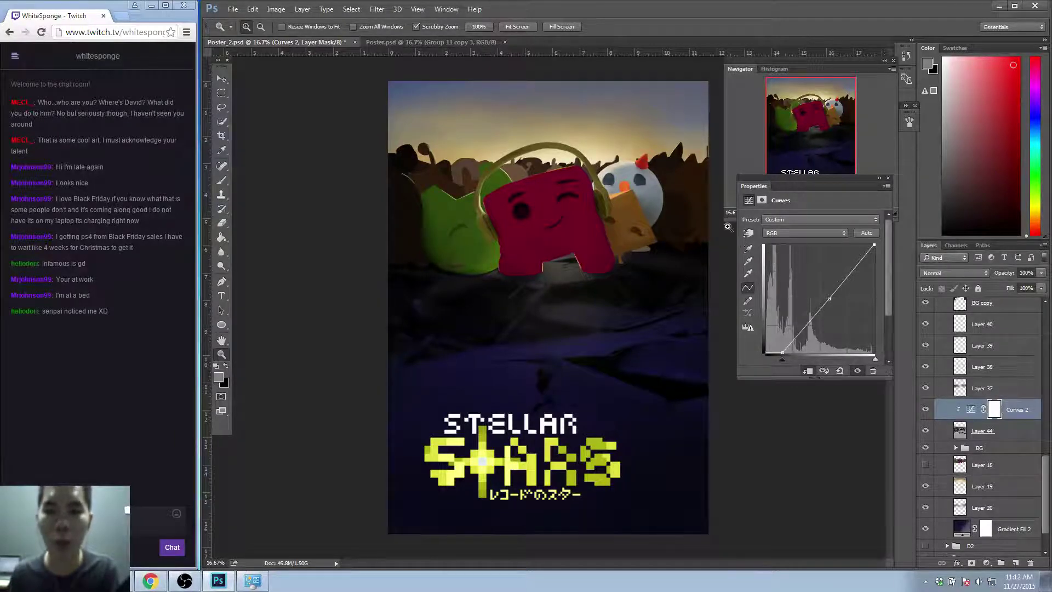
# View the finished artwork in Poster.psd for comparison and return to Poster_2.psd.
pyautogui.click(396, 42)
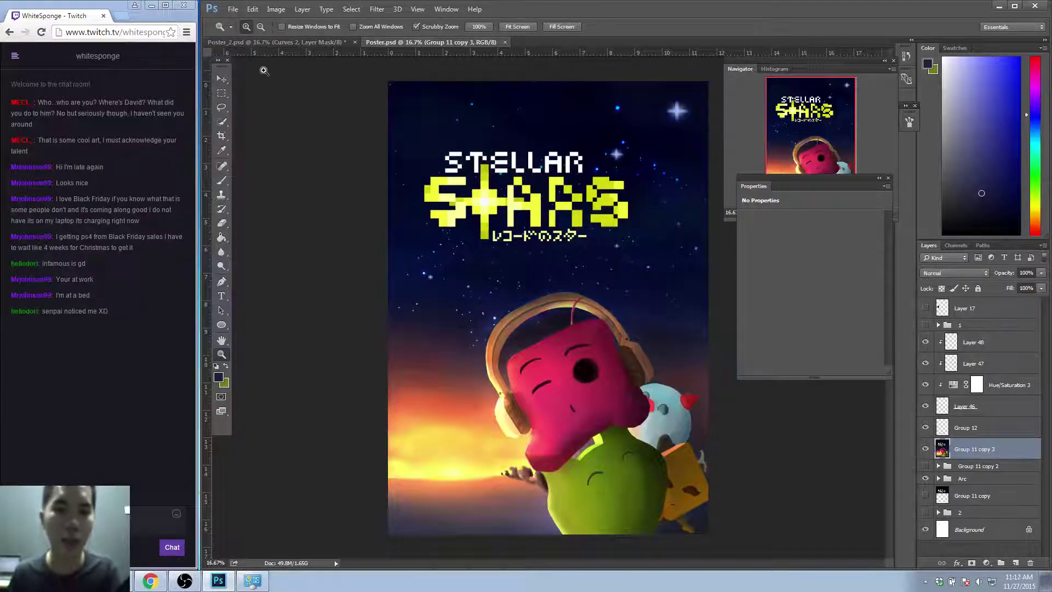
pyautogui.click(274, 42)
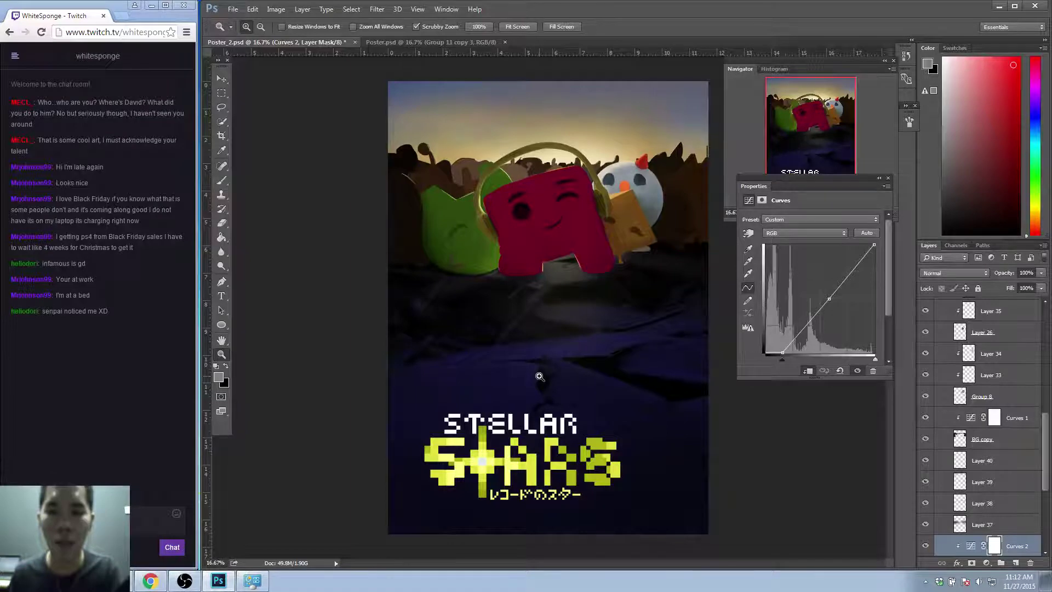
# Add a new layer directly above Layer 23 in the D2 copy group and collapse the adjustment properties.
pyautogui.moveTo(1047, 445); pyautogui.dragTo(1047, 338)
pyautogui.click(1002, 339)
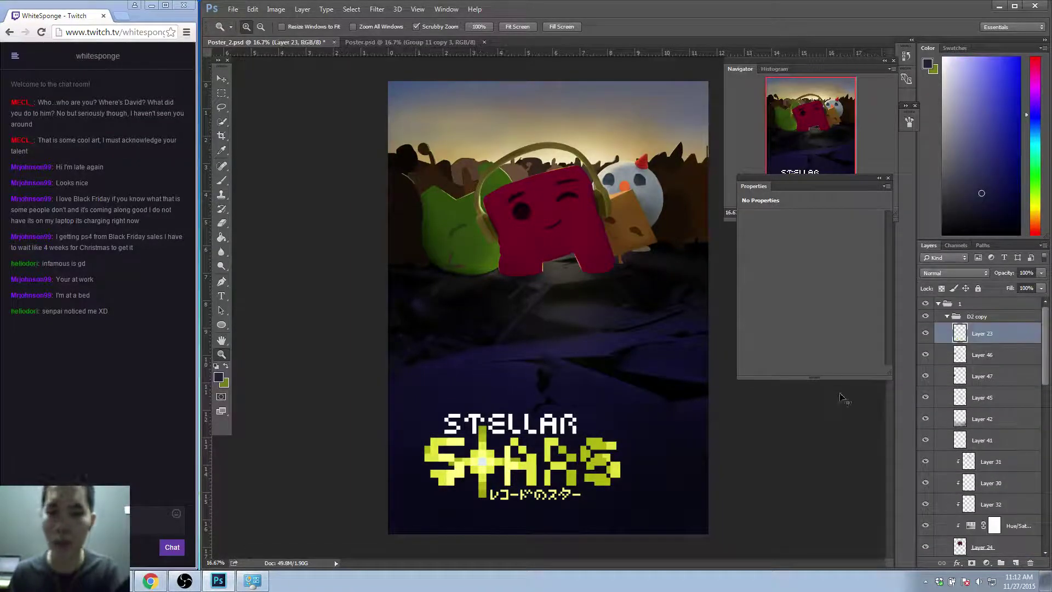
pyautogui.hotkey('ctrl', 'shift', 'n')
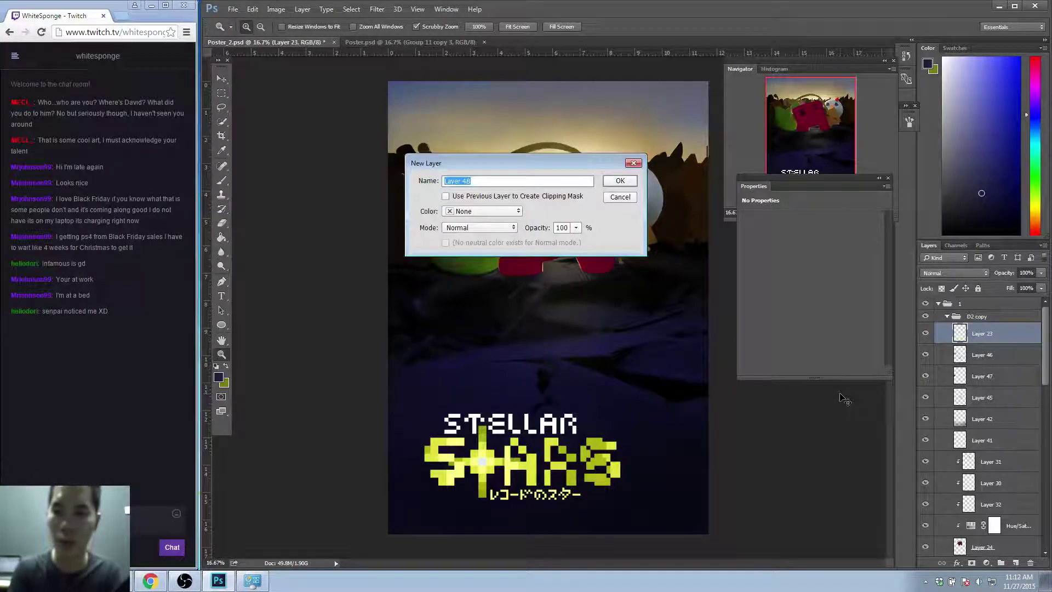
pyautogui.press('Return')
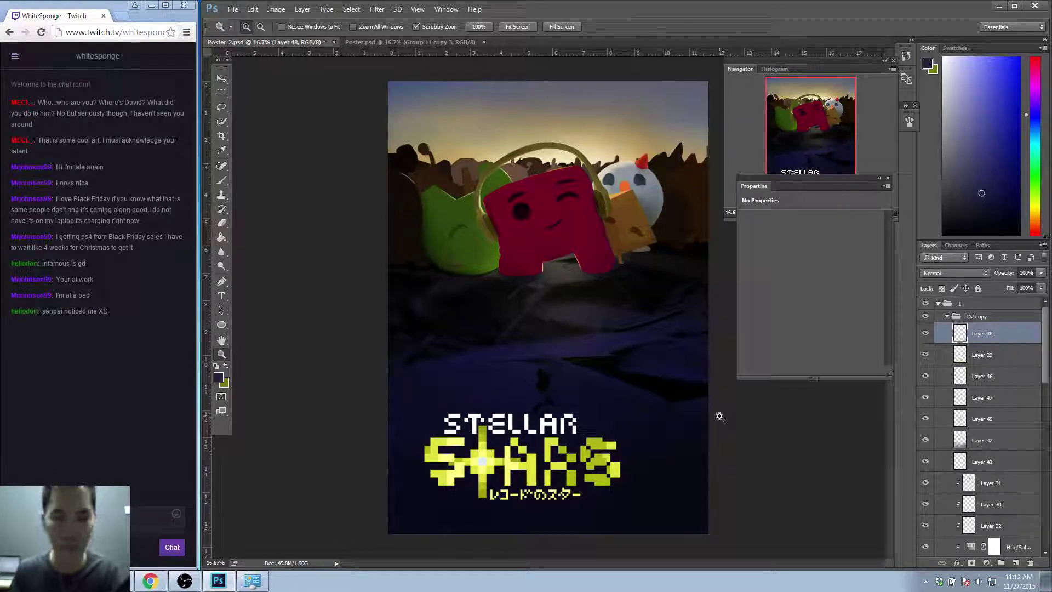
pyautogui.keyDown('alt'); pyautogui.click(720, 417); pyautogui.keyUp('alt')
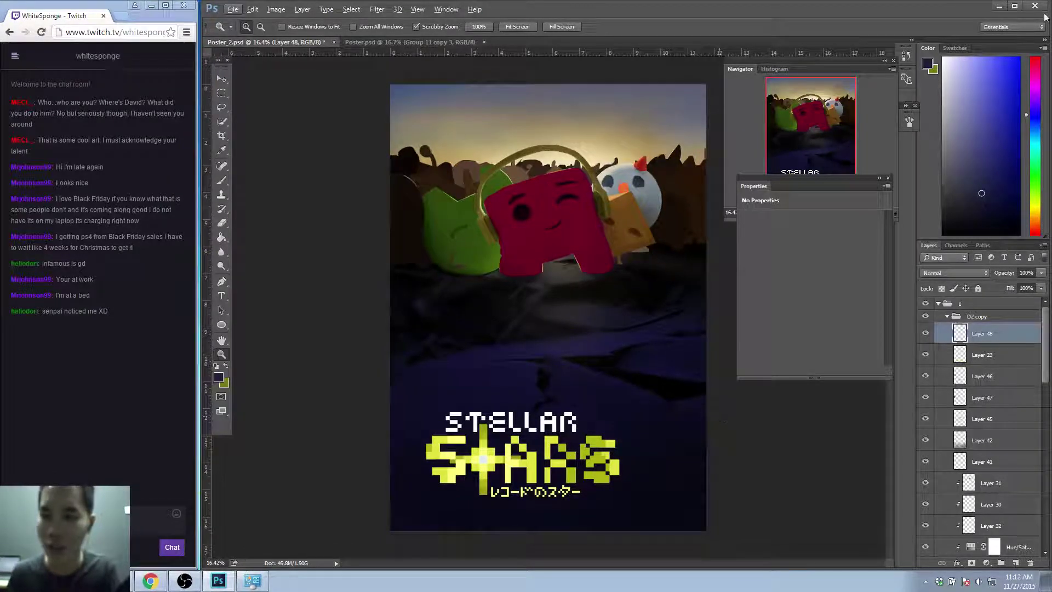
pyautogui.click(879, 179)
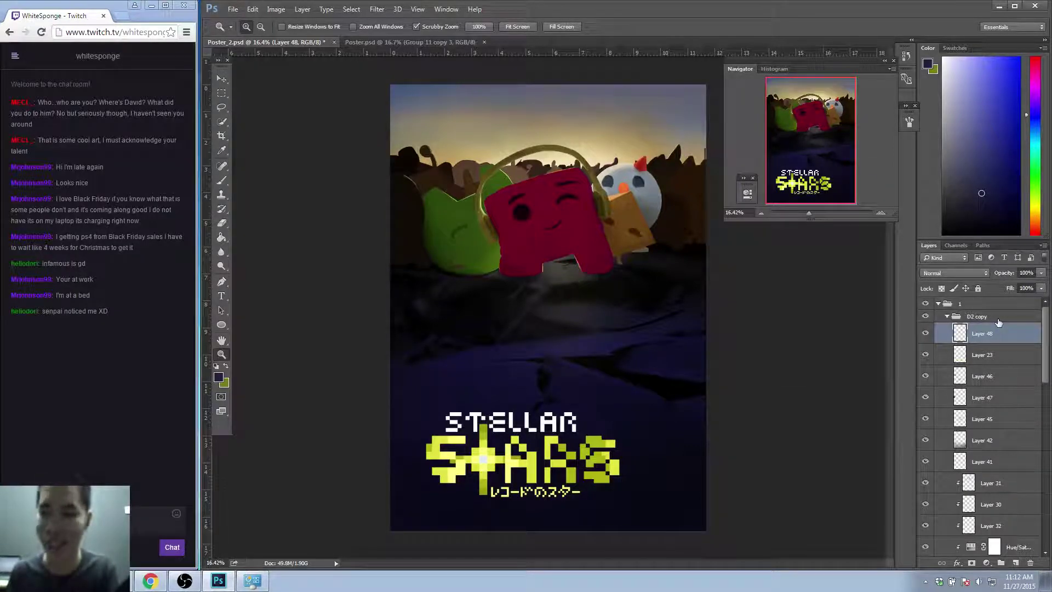
# Set up the Brush at 54 px with 100% opacity and 16% flow, with a dark blue sampled from the ground.
pyautogui.click(222, 180)
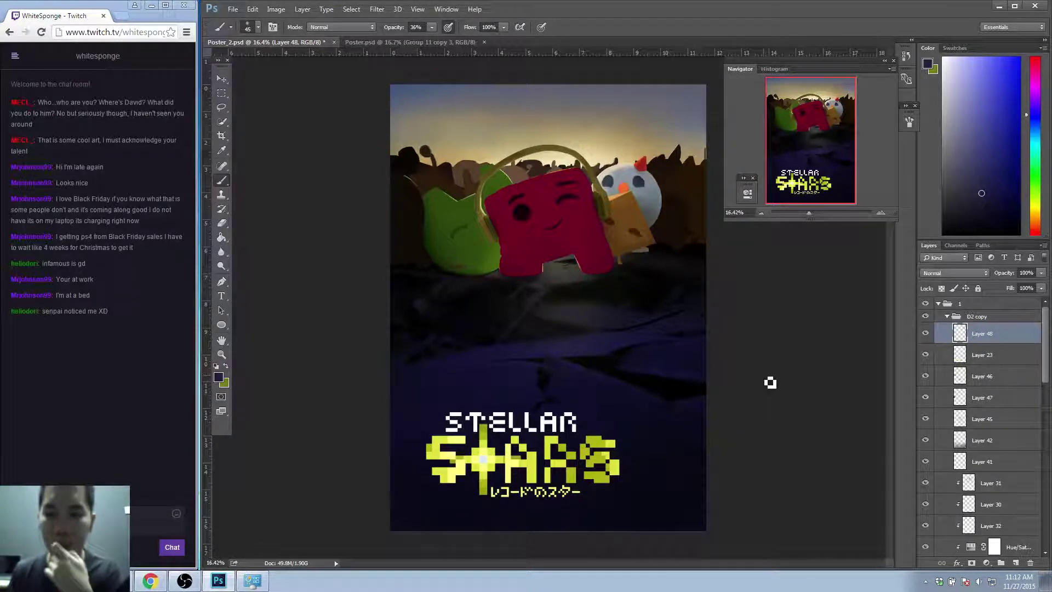
pyautogui.click(255, 28)
pyautogui.moveTo(281, 61); pyautogui.dragTo(284, 61)
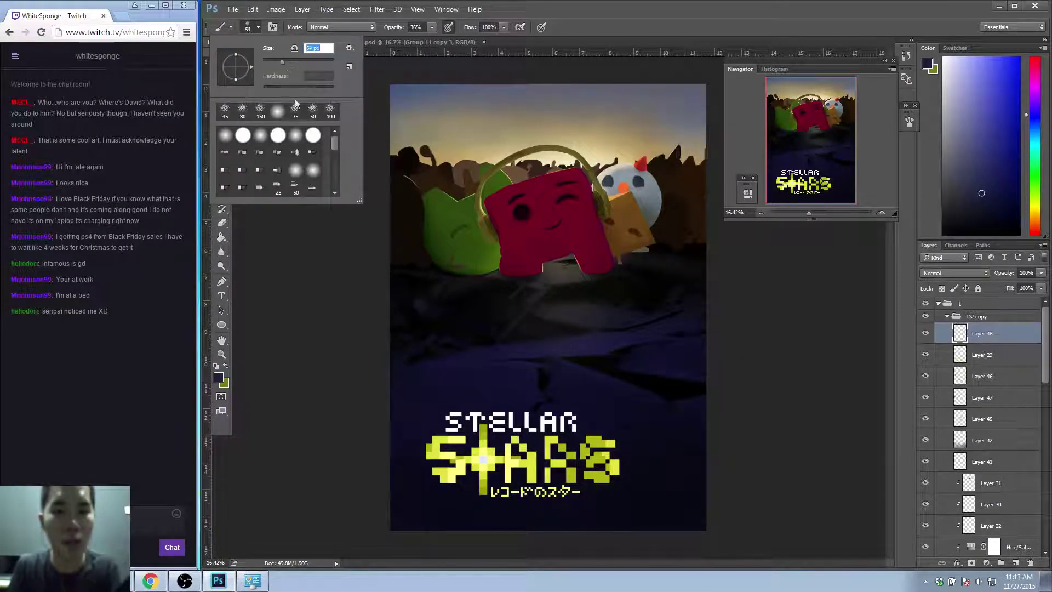
pyautogui.click(847, 400)
pyautogui.keyDown('alt'); pyautogui.click(540, 399); pyautogui.keyUp('alt')
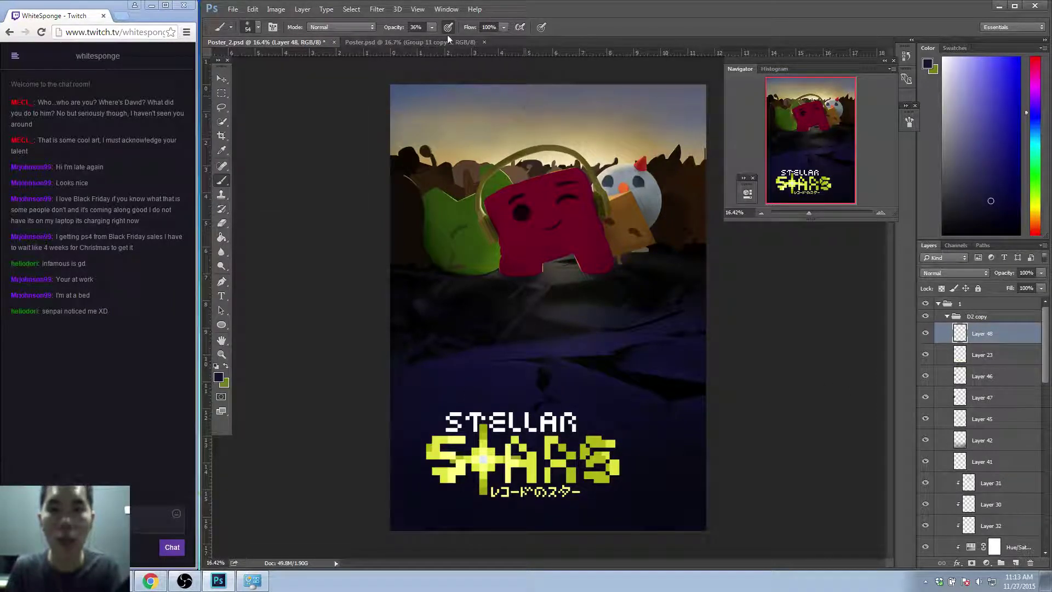
pyautogui.click(430, 29)
pyautogui.moveTo(442, 37)
pyautogui.mouseDown()
pyautogui.moveTo(477, 37)
pyautogui.moveTo(455, 38)
pyautogui.mouseUp()
pyautogui.click(505, 27)
pyautogui.click(749, 393)
# Paint soft strokes over the ground just above and beside the STELLAR title, using dark blues sampled from the nearby ground.
pyautogui.keyDown('alt'); pyautogui.click(534, 380); pyautogui.keyUp('alt')
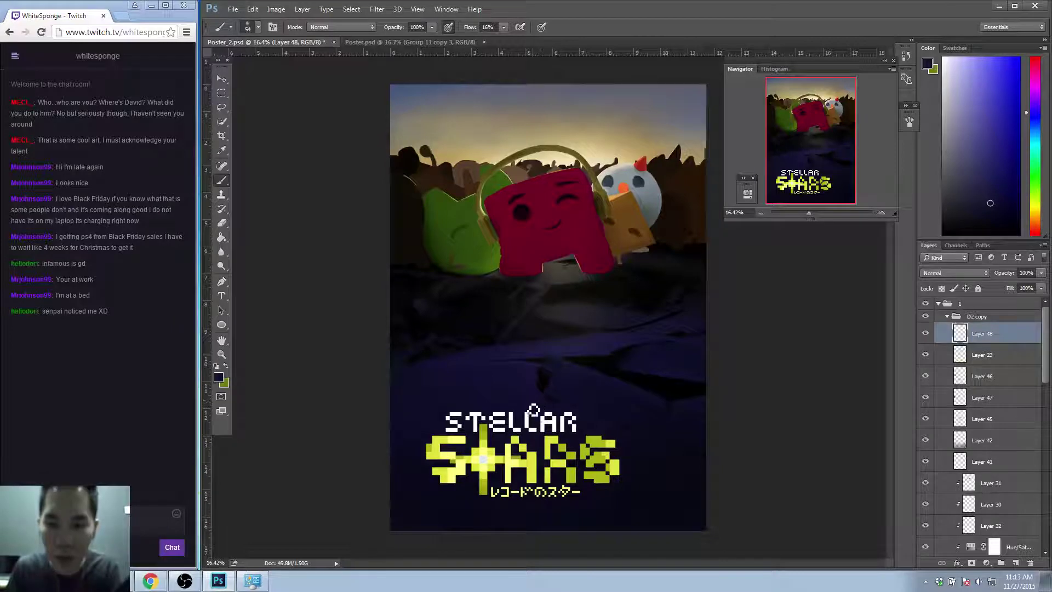
pyautogui.moveTo(565, 409)
pyautogui.mouseDown()
pyautogui.moveTo(544, 394)
pyautogui.moveTo(571, 345)
pyautogui.moveTo(572, 367)
pyautogui.mouseUp()
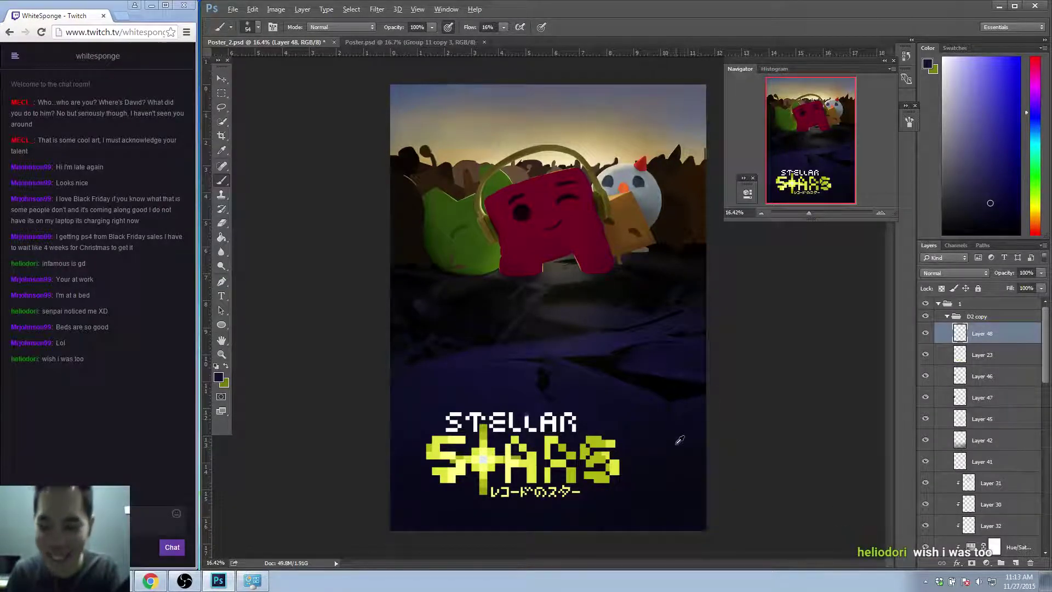
pyautogui.keyDown('alt'); pyautogui.click(637, 390); pyautogui.keyUp('alt')
pyautogui.keyDown('alt'); pyautogui.click(646, 416); pyautogui.keyUp('alt')
pyautogui.keyDown('alt'); pyautogui.click(651, 420); pyautogui.keyUp('alt')
pyautogui.keyDown('alt'); pyautogui.click(649, 415); pyautogui.keyUp('alt')
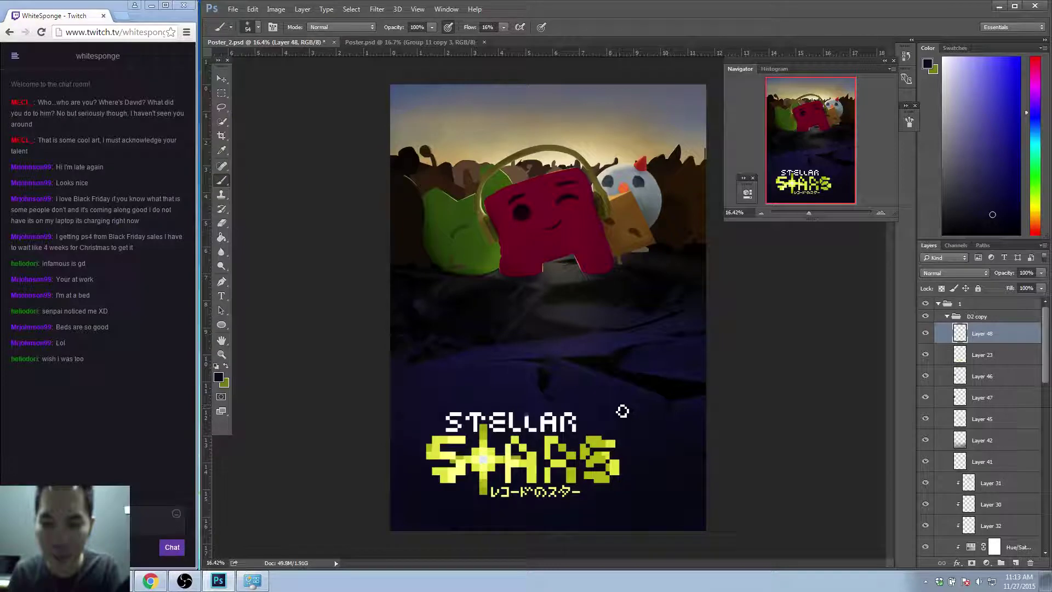
pyautogui.press('alt')
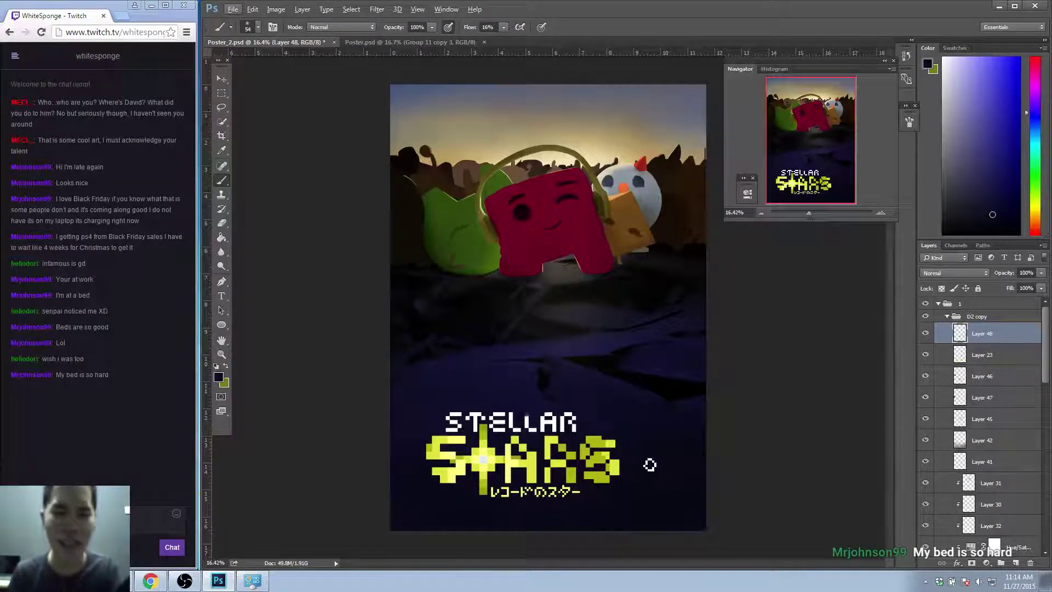
pyautogui.keyDown('alt'); pyautogui.click(539, 405); pyautogui.keyUp('alt')
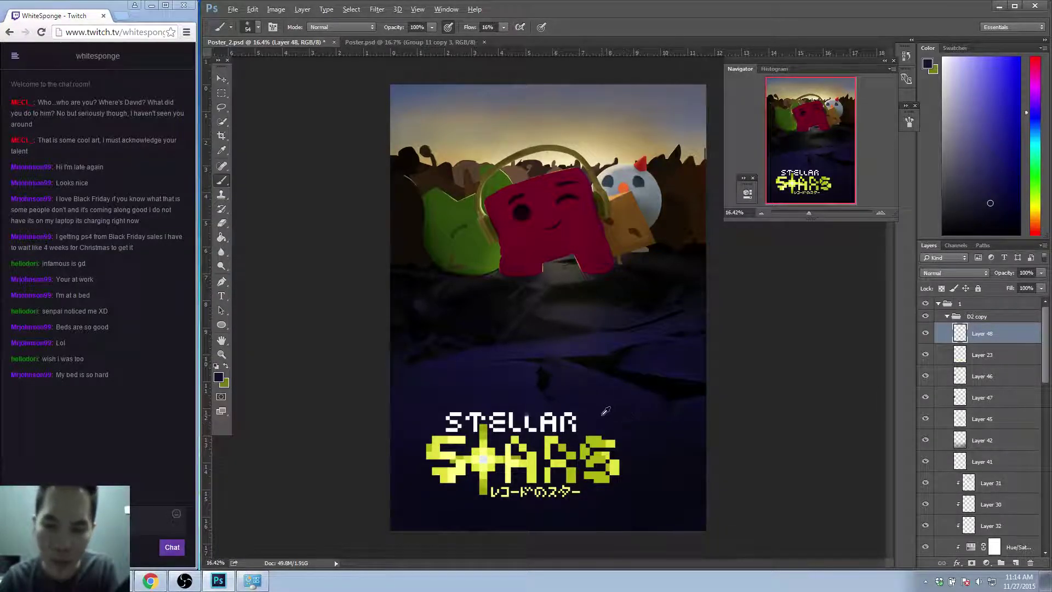
# Touch up the ground around the small dark crack above the STELLAR title with soft dark strokes.
pyautogui.press('z')
pyautogui.click(555, 407)
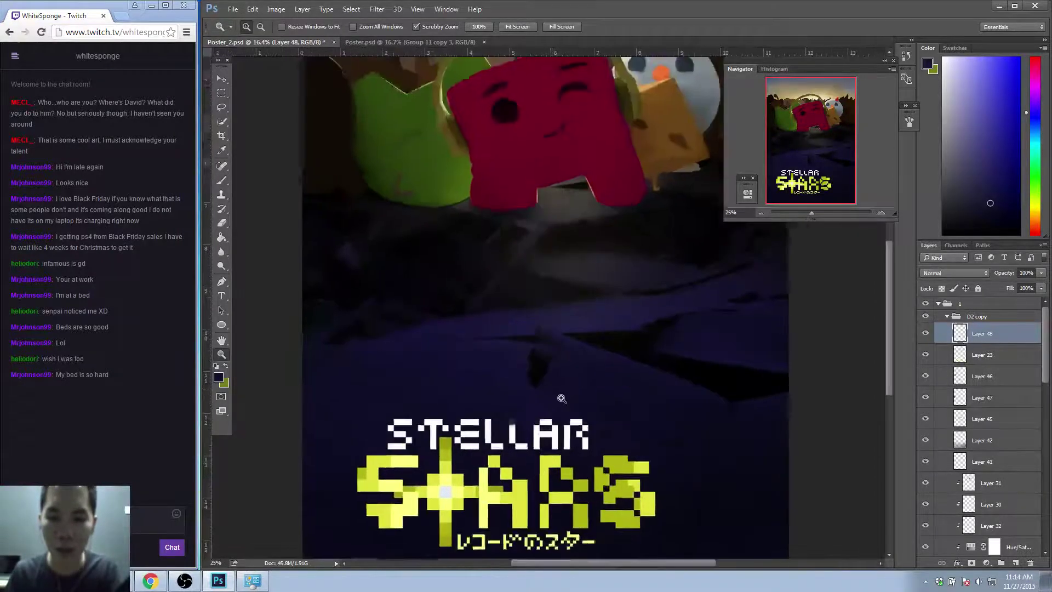
pyautogui.click(559, 400)
pyautogui.click(554, 399)
pyautogui.click(564, 399)
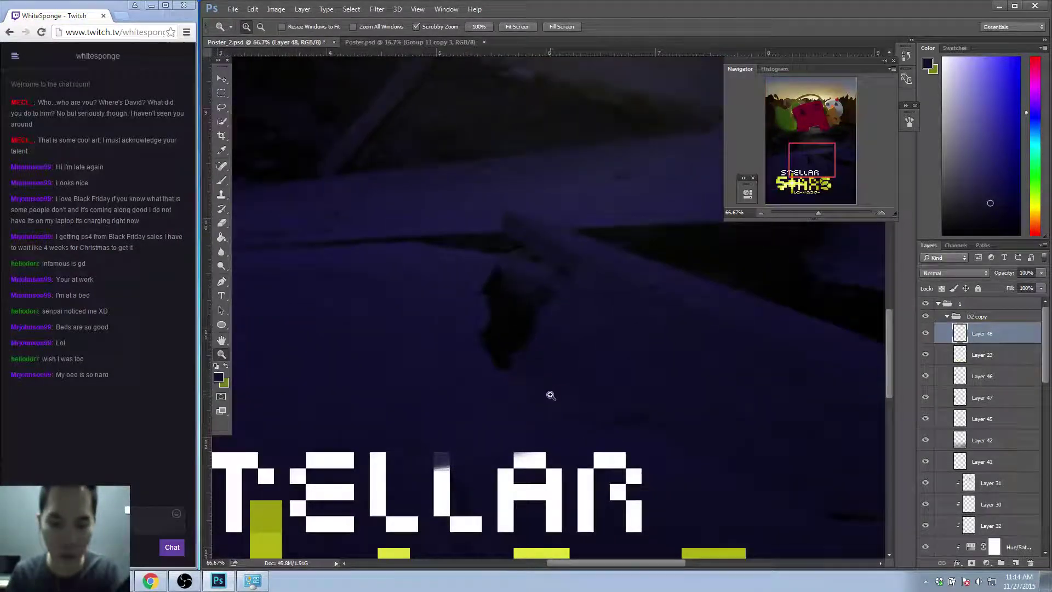
pyautogui.press('b')
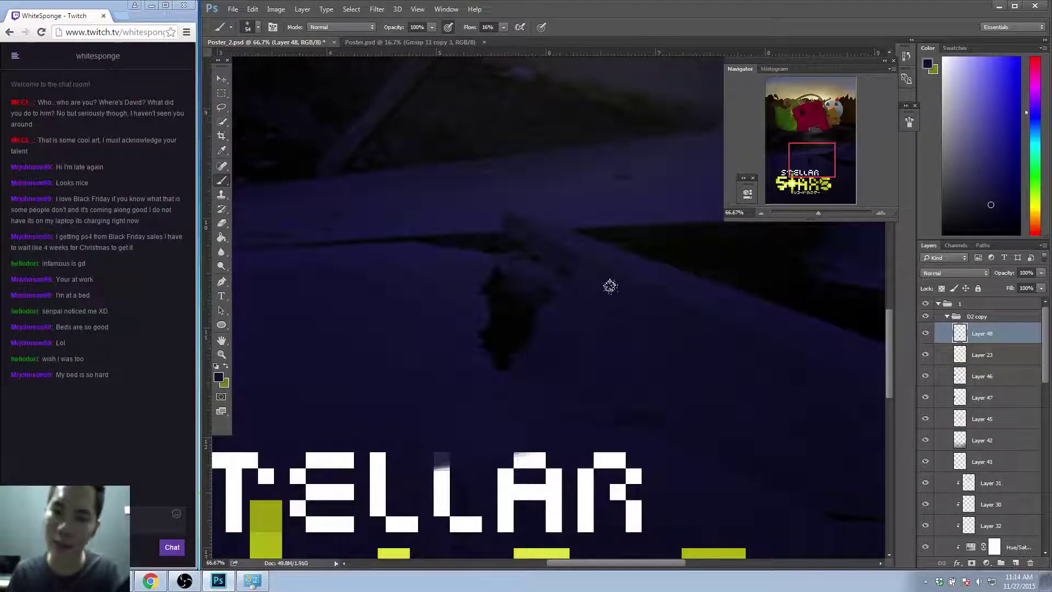
pyautogui.press('z')
pyautogui.keyDown('alt'); pyautogui.click(596, 345); pyautogui.keyUp('alt')
pyautogui.moveTo(596, 346); pyautogui.dragTo(559, 378)
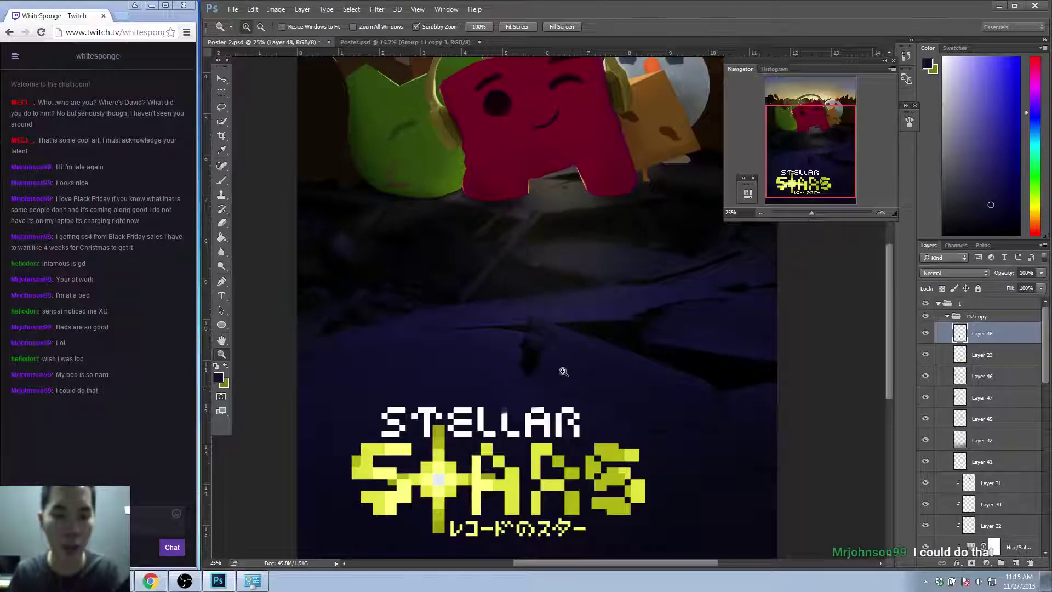
# Reduce the brush to 25 px and refine the small crack's lower end with black and dark blue sampled around it.
pyautogui.press('b')
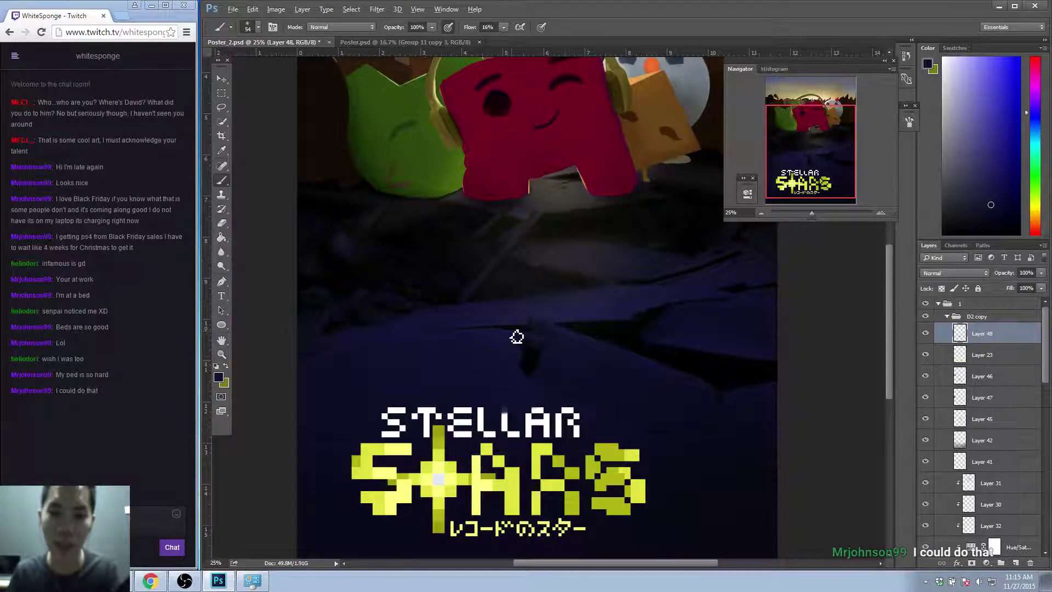
pyautogui.keyDown('alt'); pyautogui.click(529, 356); pyautogui.keyUp('alt')
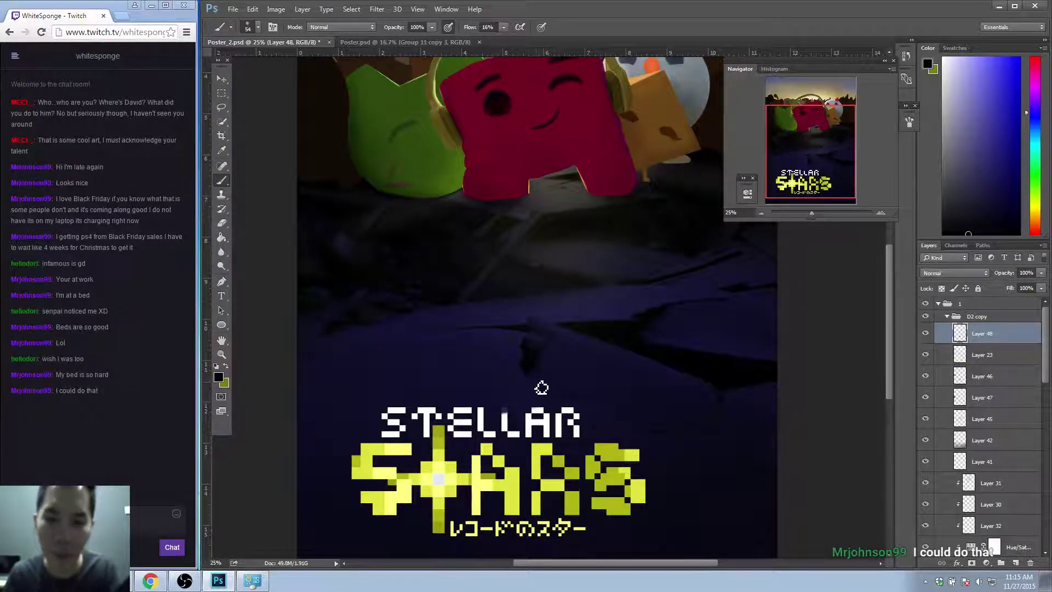
pyautogui.press('[')
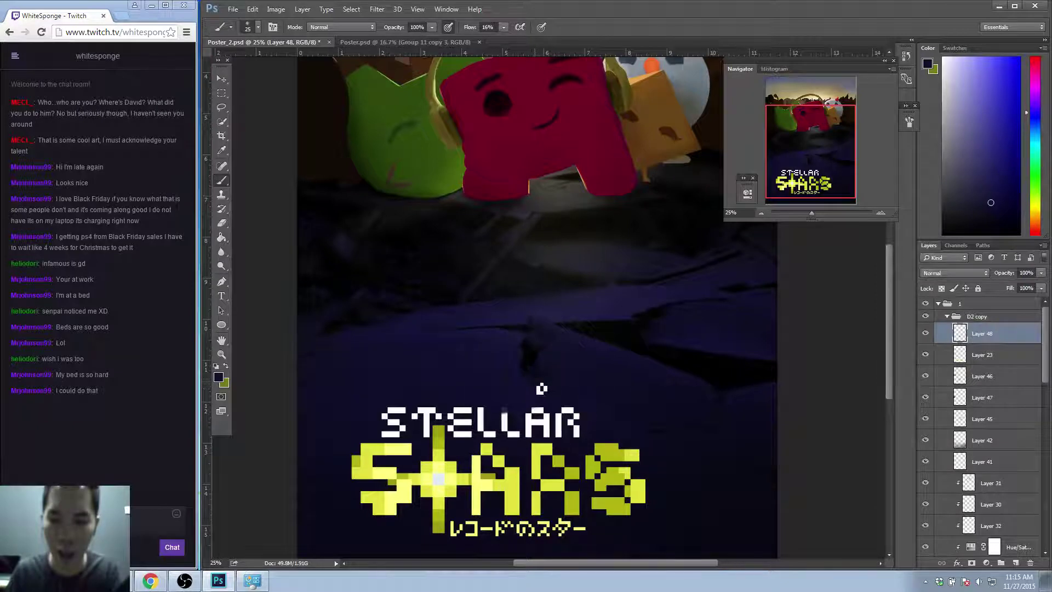
pyautogui.keyDown('alt'); pyautogui.click(532, 372); pyautogui.keyUp('alt')
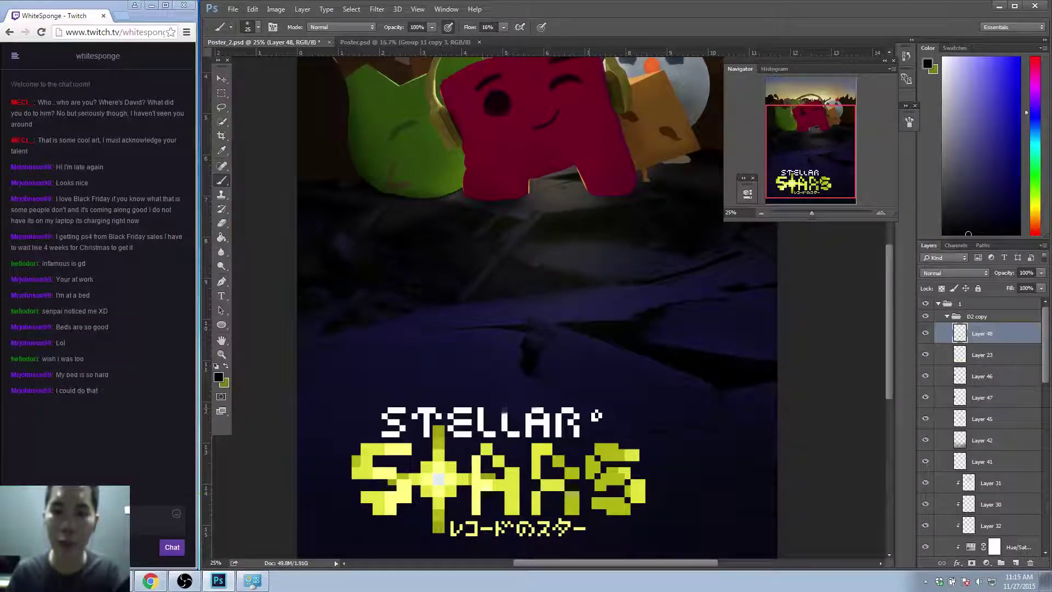
pyautogui.keyDown('alt'); pyautogui.click(540, 383); pyautogui.keyUp('alt')
pyautogui.keyDown('alt'); pyautogui.click(568, 401); pyautogui.keyUp('alt')
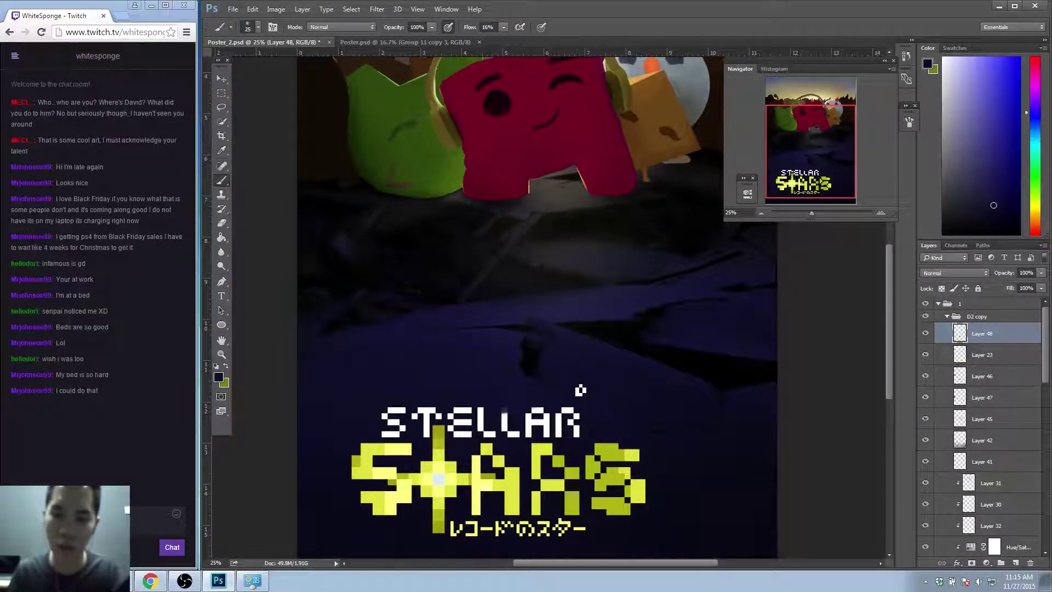
# Blend the small crack's lower tip into the ground, alternating between sampled near-black and dark blue.
pyautogui.keyDown('alt'); pyautogui.click(560, 378); pyautogui.keyUp('alt')
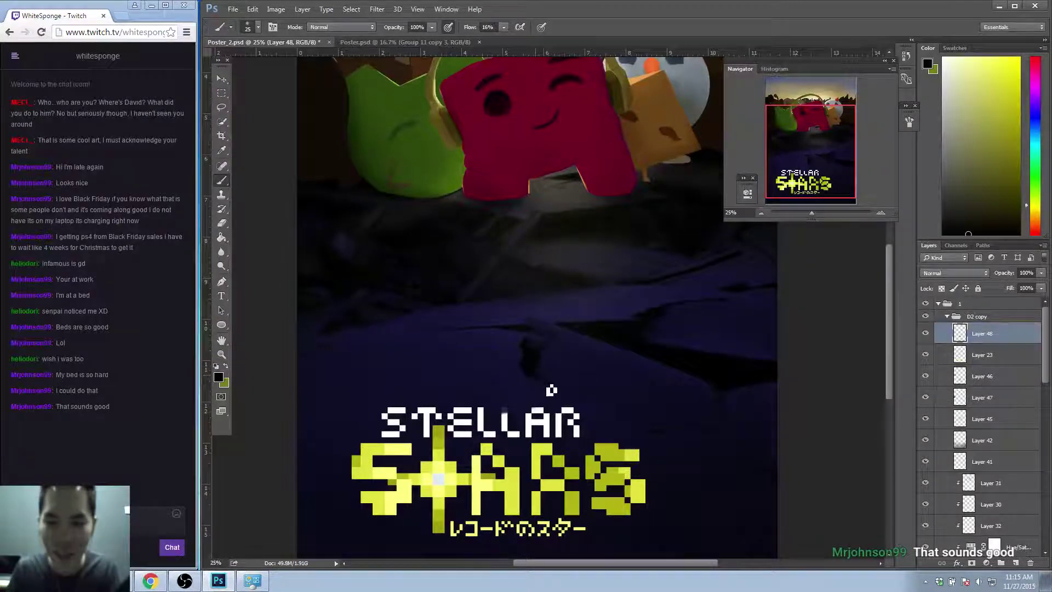
pyautogui.keyDown('alt'); pyautogui.click(548, 388); pyautogui.keyUp('alt')
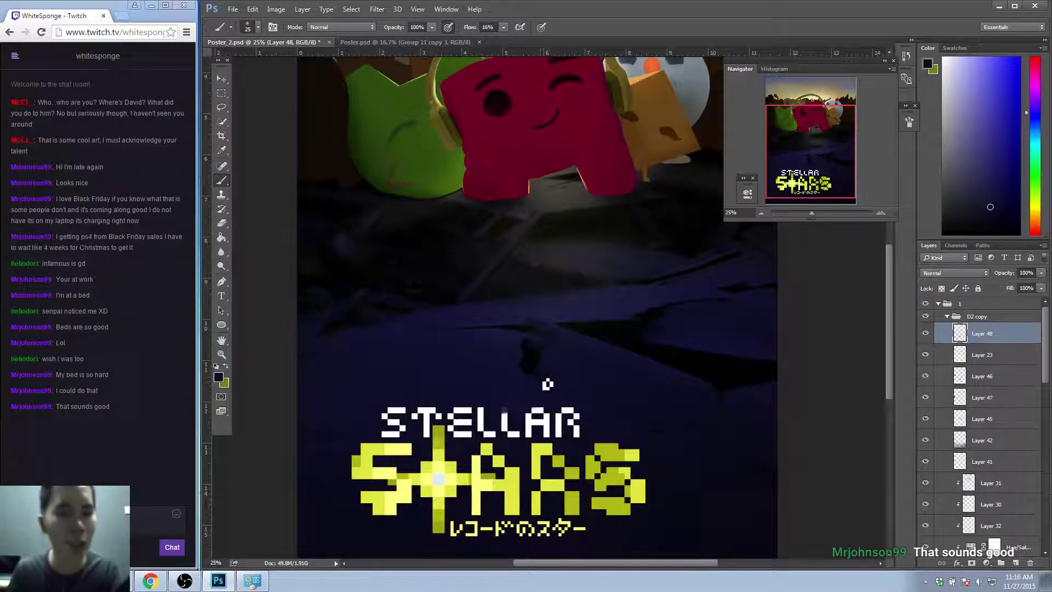
pyautogui.moveTo(521, 356)
pyautogui.mouseDown()
pyautogui.moveTo(536, 357)
pyautogui.moveTo(537, 376)
pyautogui.mouseUp()
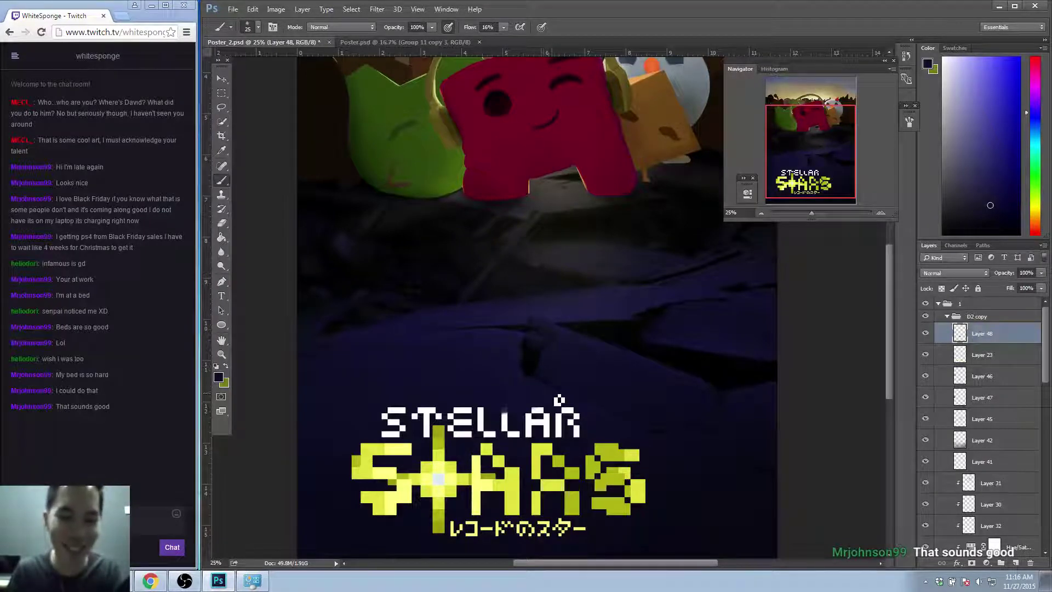
pyautogui.keyDown('alt'); pyautogui.click(540, 375); pyautogui.keyUp('alt')
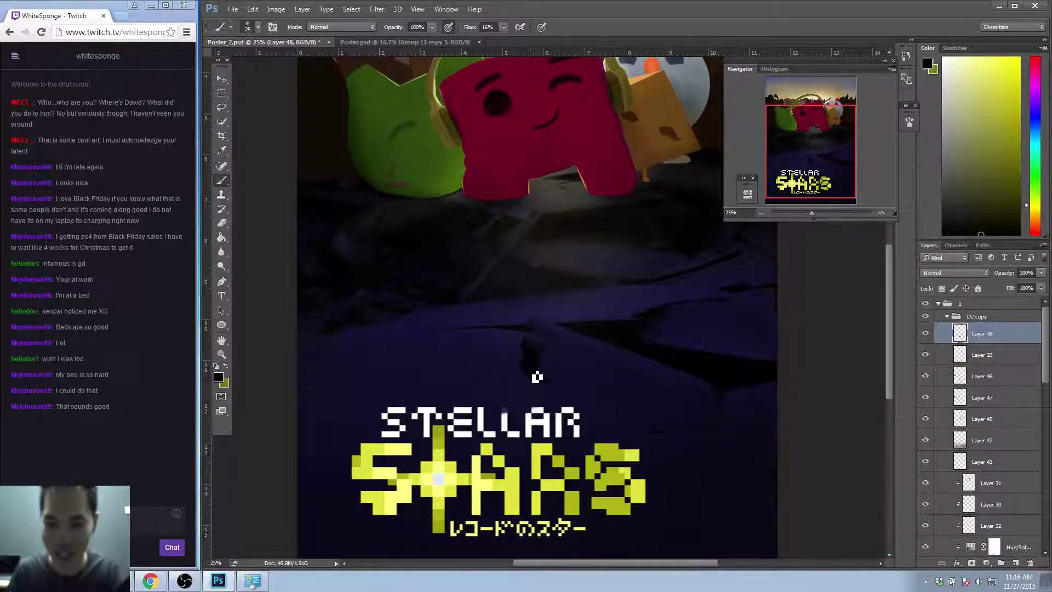
pyautogui.keyDown('alt'); pyautogui.click(543, 390); pyautogui.keyUp('alt')
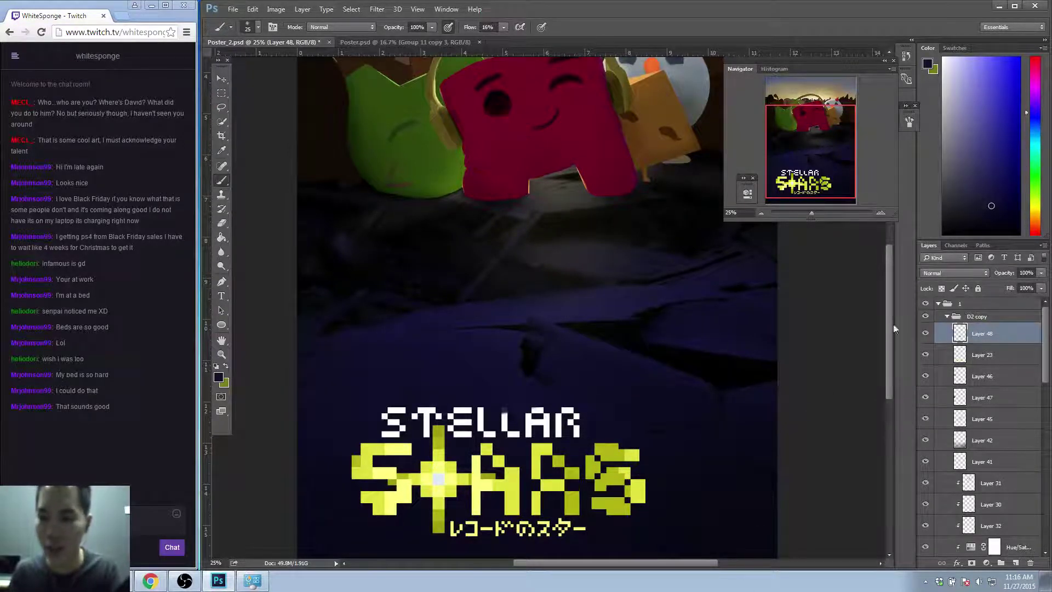
# Add dark marks near the poster's lower-right corner with black sampled from the large crack, and check the whole poster.
pyautogui.scroll(-3, 890, 329)
pyautogui.keyDown('alt'); pyautogui.click(718, 281); pyautogui.keyUp('alt')
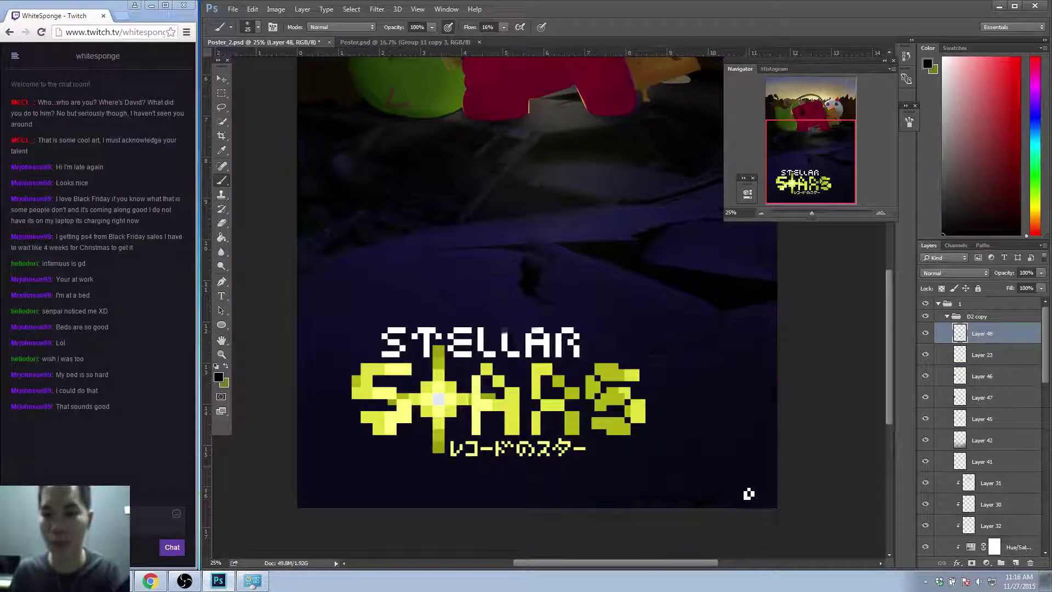
pyautogui.press('z')
pyautogui.keyDown('alt'); pyautogui.click(745, 413); pyautogui.keyUp('alt')
pyautogui.keyDown('alt'); pyautogui.click(674, 455); pyautogui.keyUp('alt')
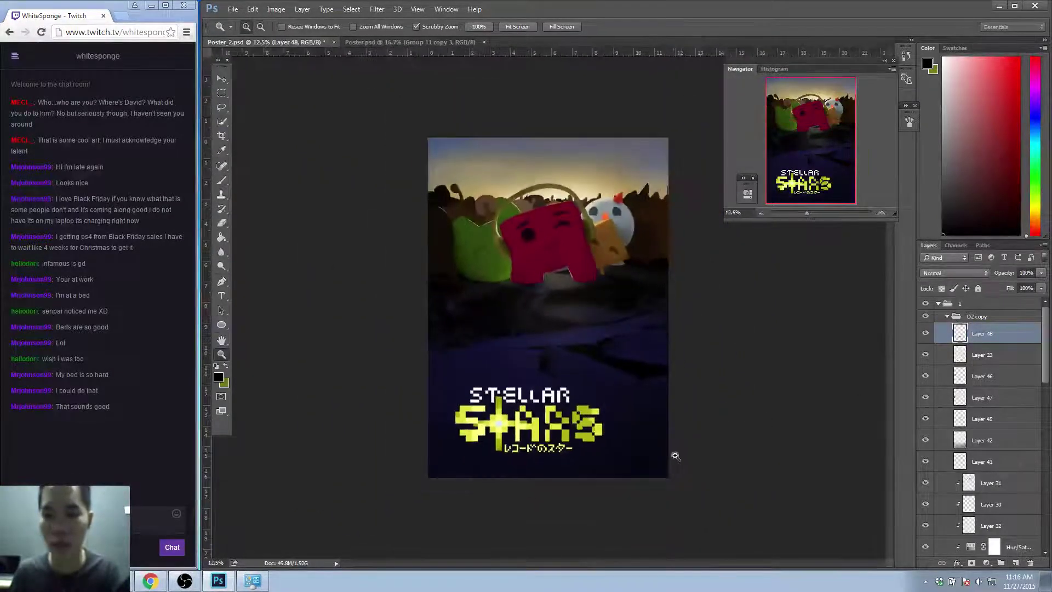
pyautogui.click(664, 474)
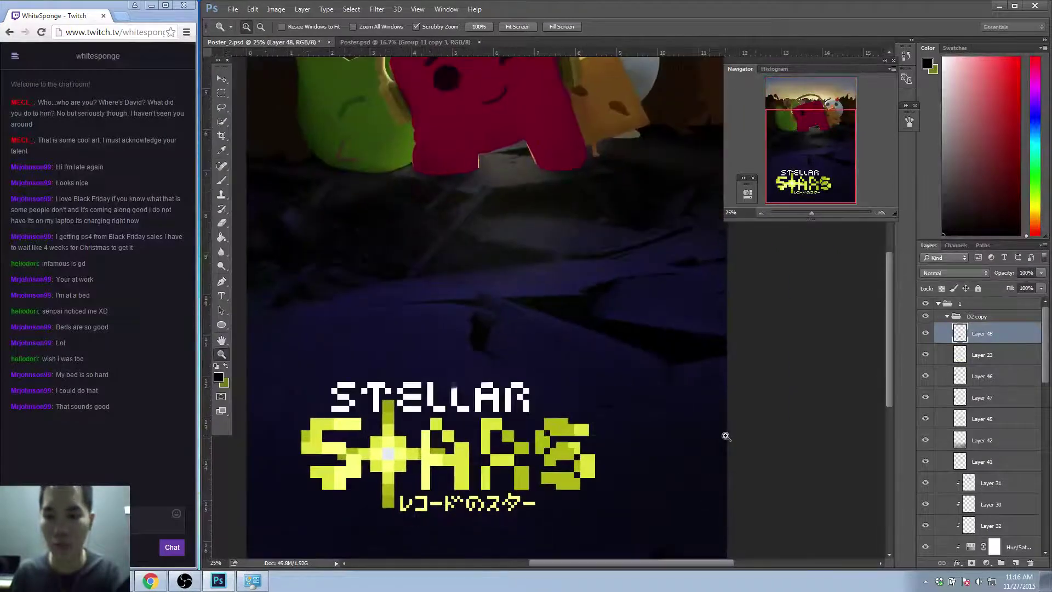
pyautogui.keyDown('alt'); pyautogui.click(695, 503); pyautogui.keyUp('alt')
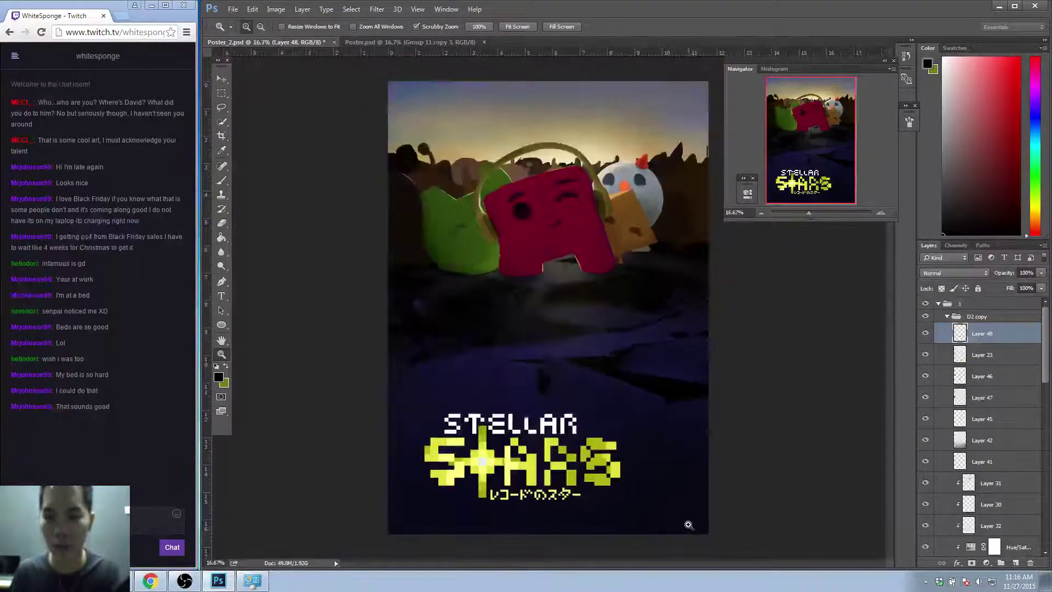
# Touch up the ground where the green and red characters' bases meet, using dark grey and blue-black sampled there with the Brush.
pyautogui.click(687, 523)
pyautogui.moveTo(556, 357); pyautogui.dragTo(610, 470)
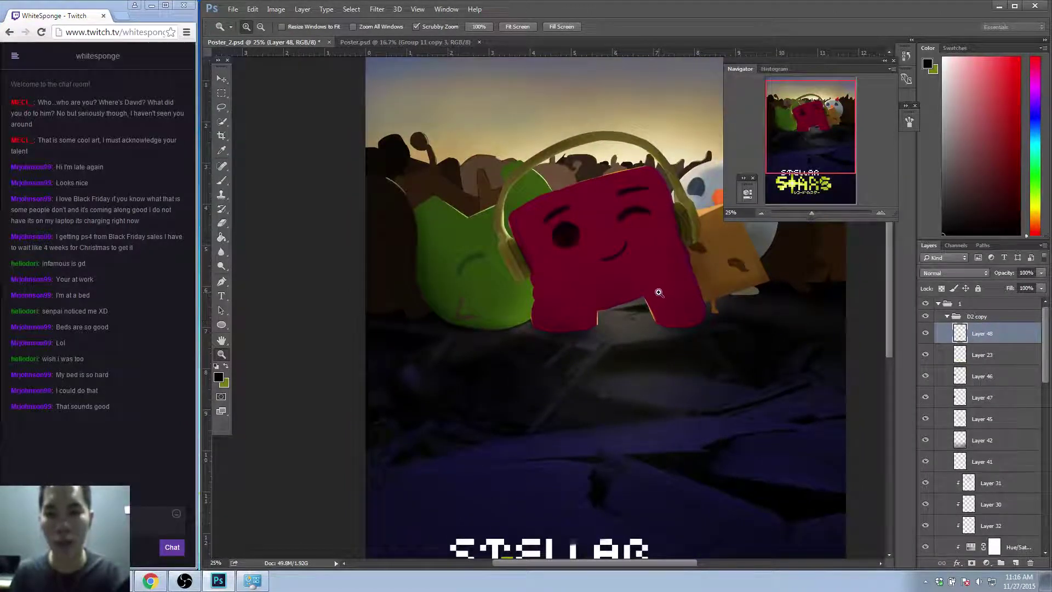
pyautogui.press('b')
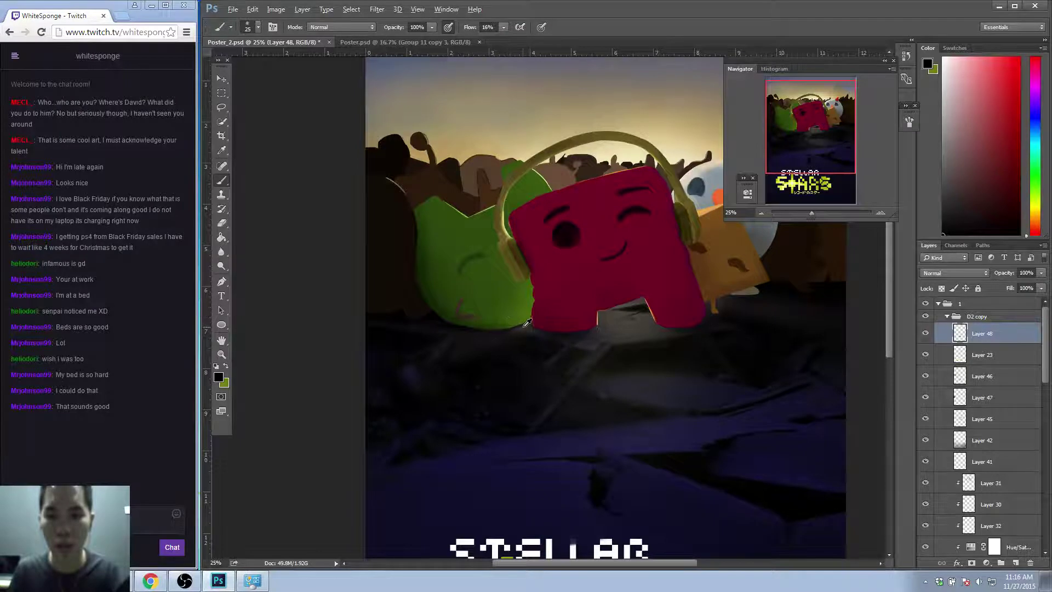
pyautogui.keyDown('alt'); pyautogui.click(527, 326); pyautogui.keyUp('alt')
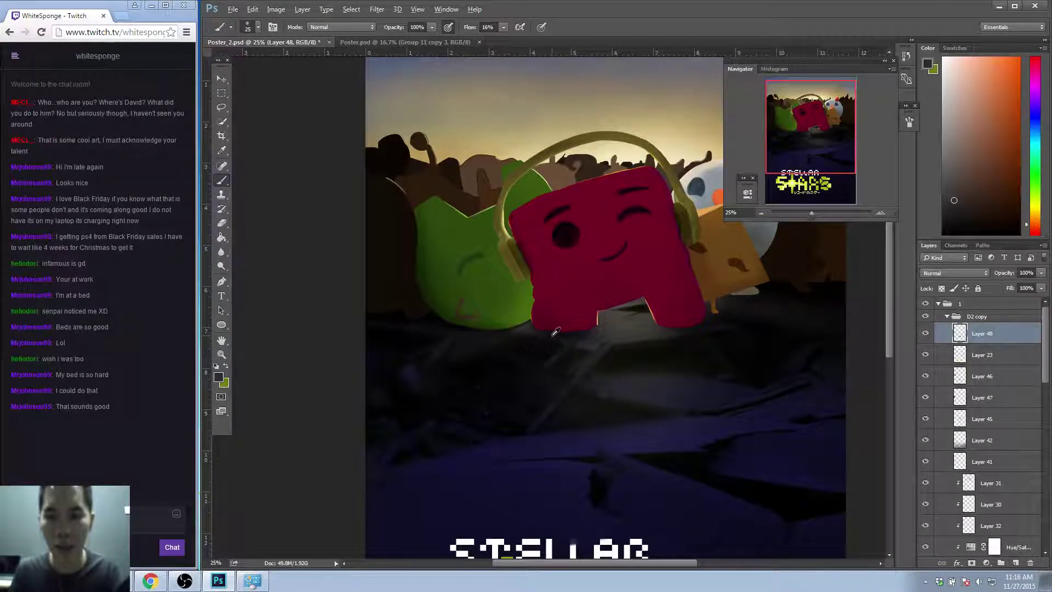
pyautogui.keyDown('alt'); pyautogui.click(533, 334); pyautogui.keyUp('alt')
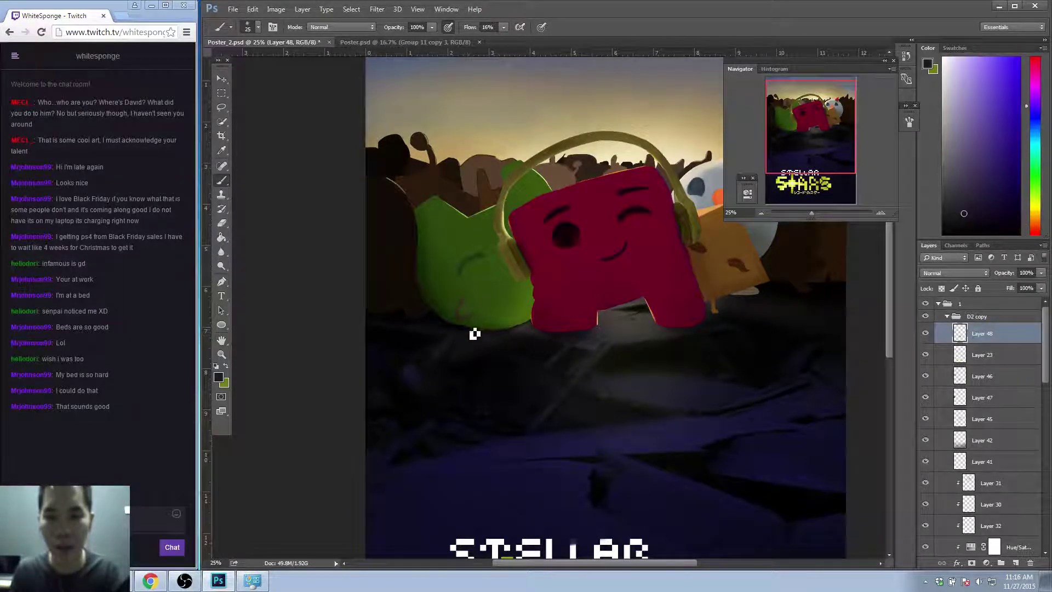
pyautogui.keyDown('alt'); pyautogui.click(523, 344); pyautogui.keyUp('alt')
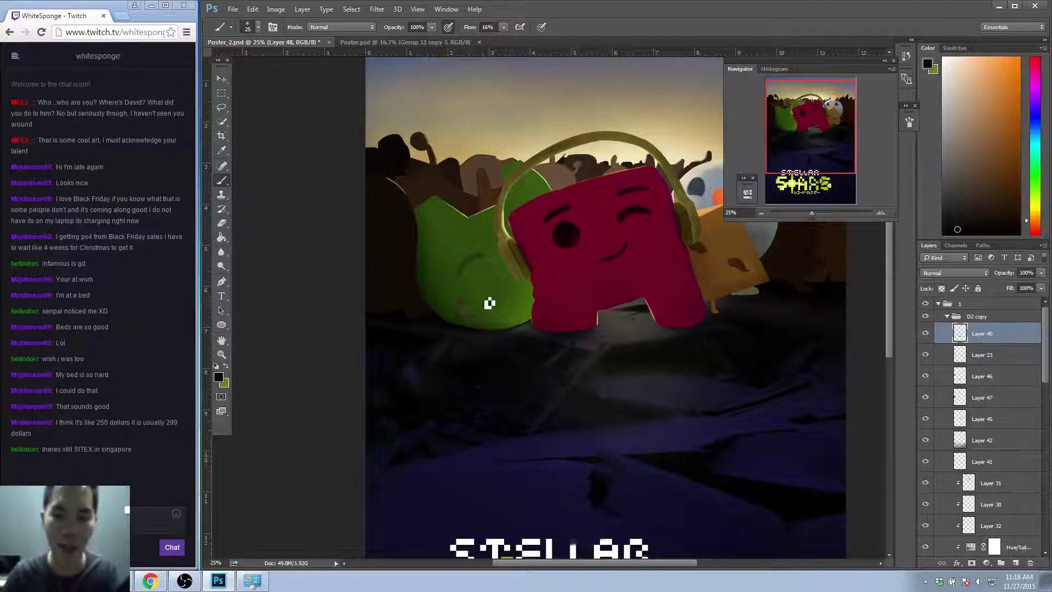
# Darken the ground beneath the green character and the red character's left foot with near-black tones sampled around them.
pyautogui.keyDown('alt'); pyautogui.click(491, 339); pyautogui.keyUp('alt')
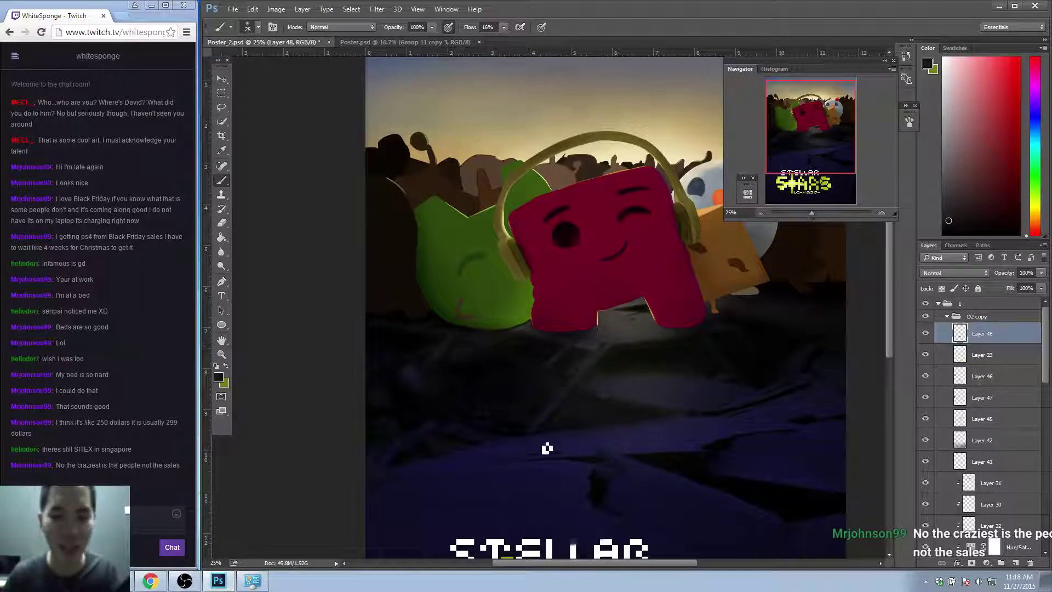
pyautogui.keyDown('alt'); pyautogui.click(492, 340); pyautogui.keyUp('alt')
pyautogui.keyDown('alt'); pyautogui.click(491, 339); pyautogui.keyUp('alt')
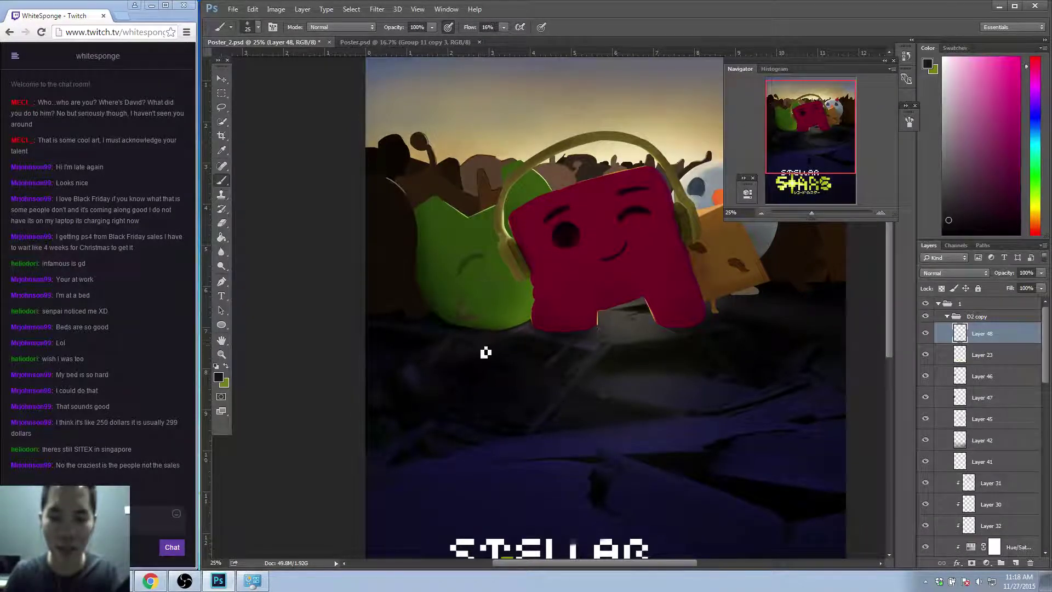
pyautogui.keyDown('alt'); pyautogui.click(543, 334); pyautogui.keyUp('alt')
pyautogui.keyDown('alt'); pyautogui.click(540, 338); pyautogui.keyUp('alt')
pyautogui.keyDown('alt'); pyautogui.click(539, 337); pyautogui.keyUp('alt')
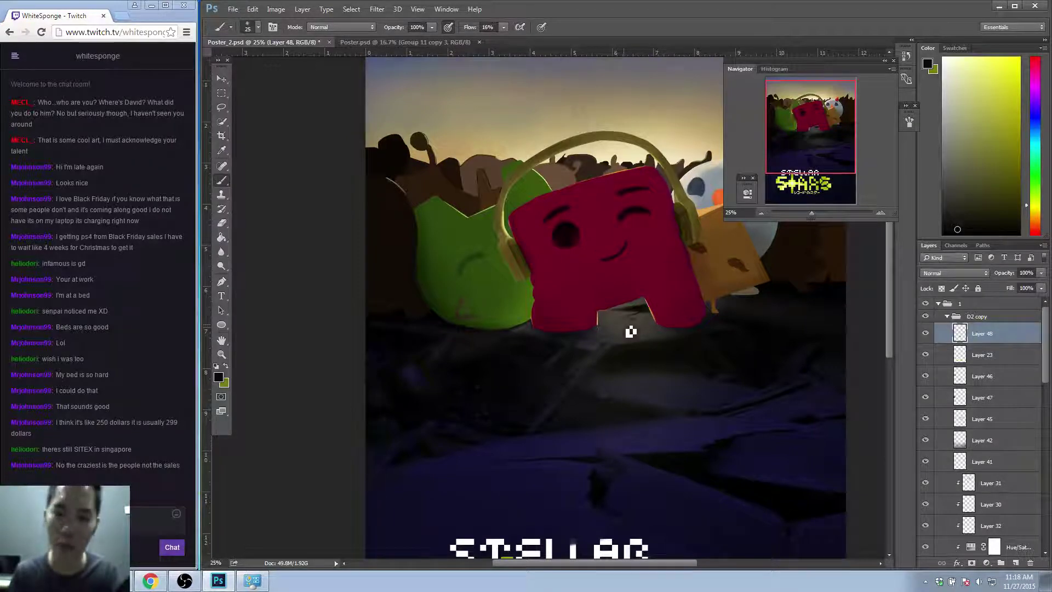
# Refine the edge under the red character's left foot, alternating between its dark red and greys sampled from the ground below.
pyautogui.keyDown('alt'); pyautogui.click(536, 324); pyautogui.keyUp('alt')
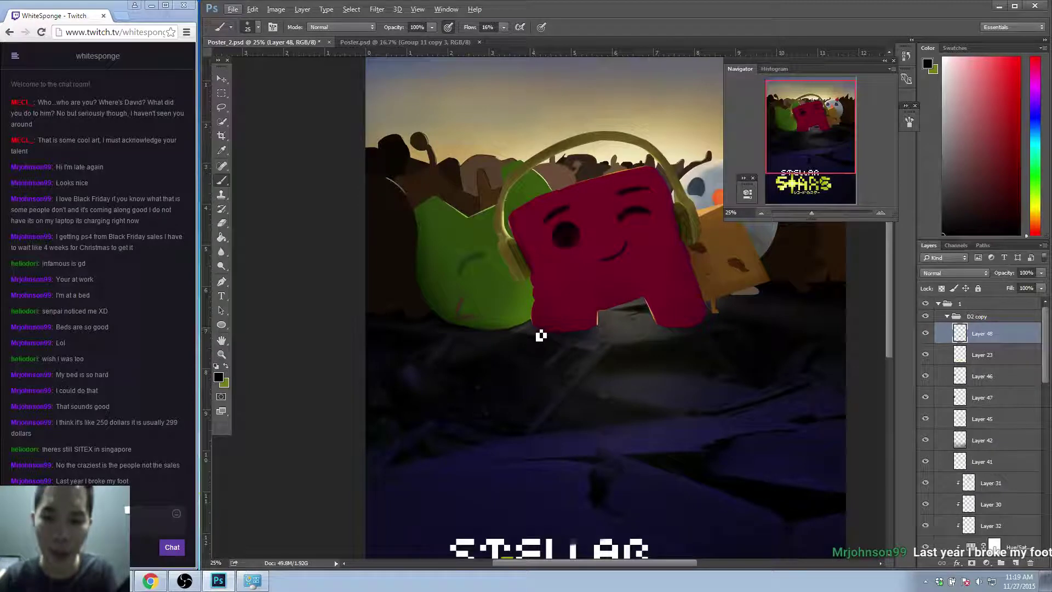
pyautogui.keyDown('alt'); pyautogui.click(548, 330); pyautogui.keyUp('alt')
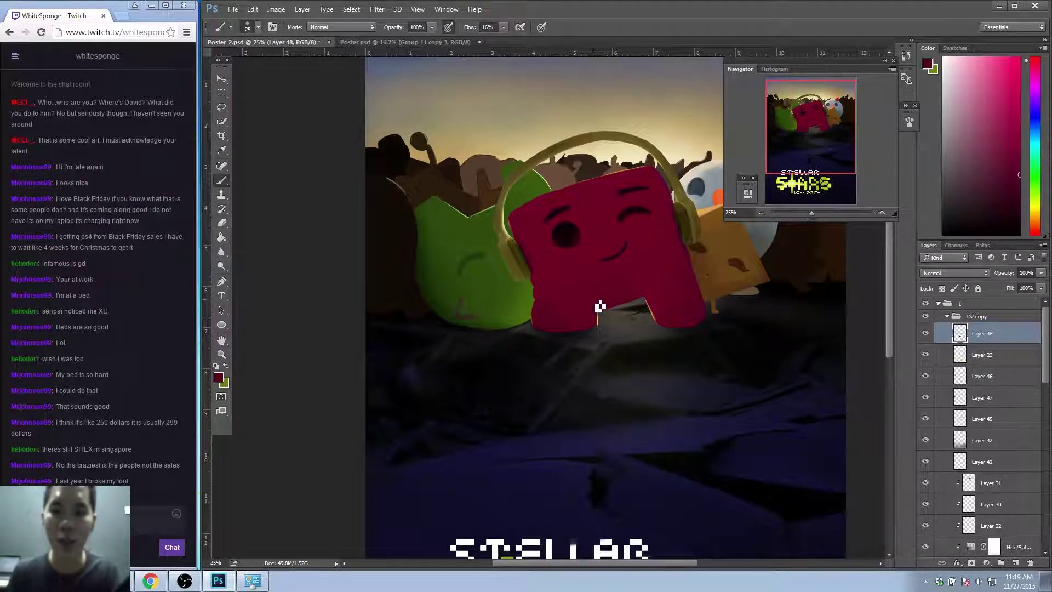
pyautogui.keyDown('alt'); pyautogui.click(534, 328); pyautogui.keyUp('alt')
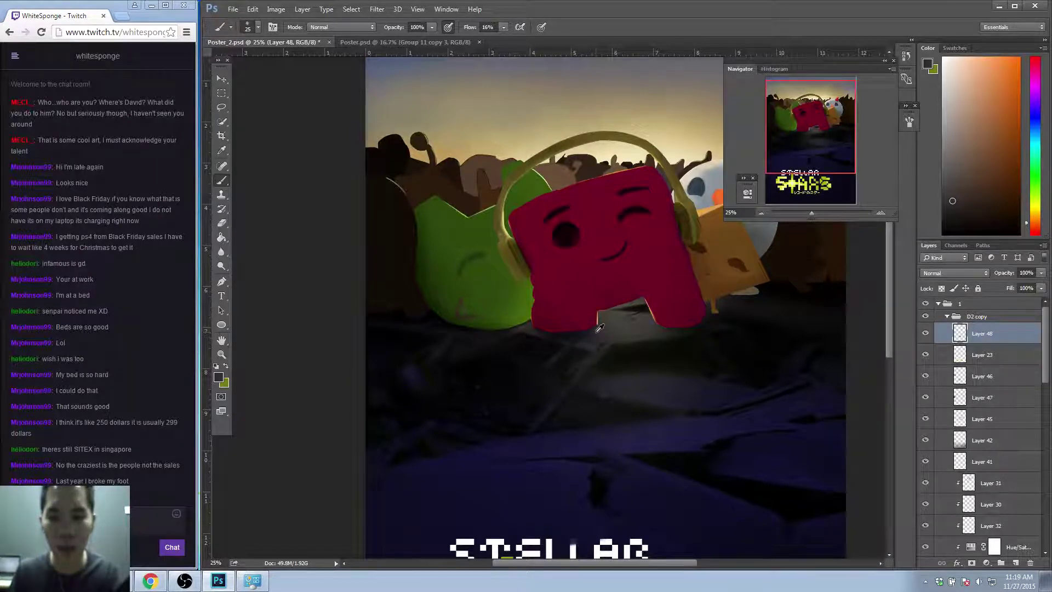
pyautogui.keyDown('alt'); pyautogui.click(568, 341); pyautogui.keyUp('alt')
pyautogui.keyDown('alt'); pyautogui.click(586, 349); pyautogui.keyUp('alt')
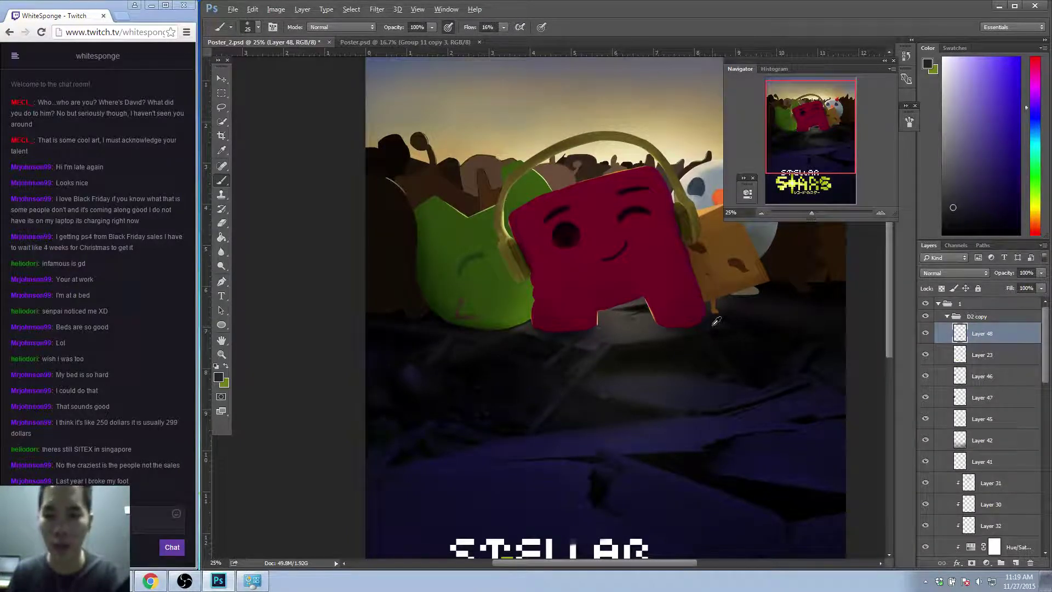
# Blend the contact shadow along the red character's feet with black and dark grey sampled from the adjoining ground.
pyautogui.keyDown('alt'); pyautogui.click(659, 334); pyautogui.keyUp('alt')
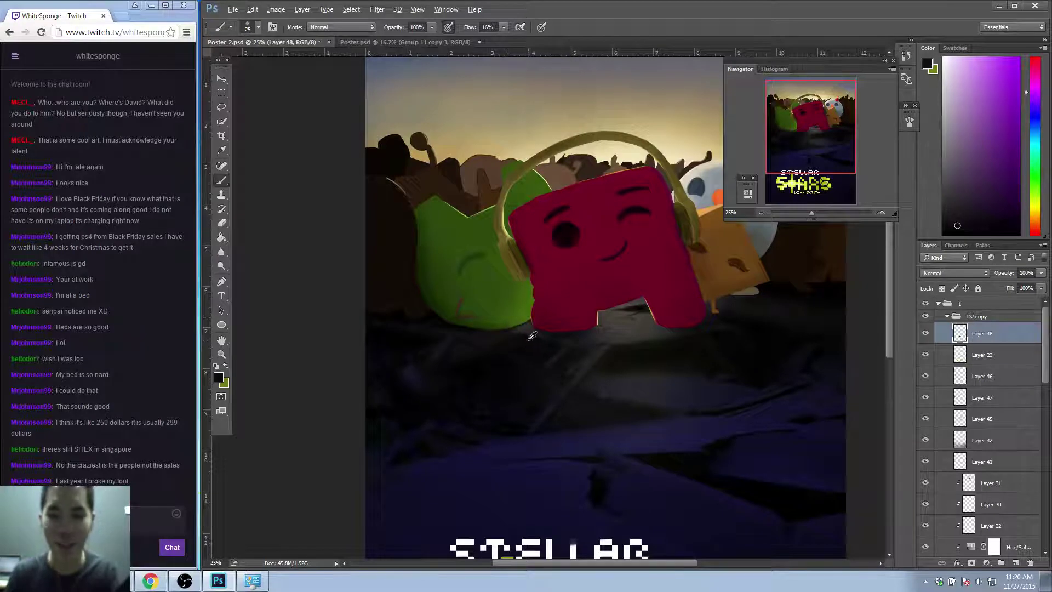
pyautogui.keyDown('alt'); pyautogui.click(542, 338); pyautogui.keyUp('alt')
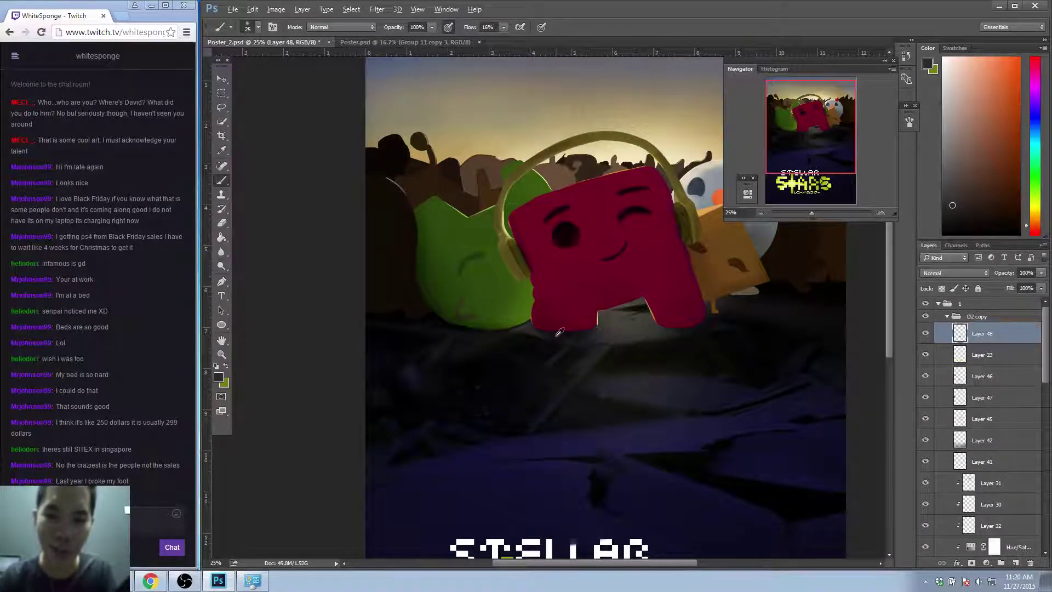
pyautogui.keyDown('alt'); pyautogui.click(531, 320); pyautogui.keyUp('alt')
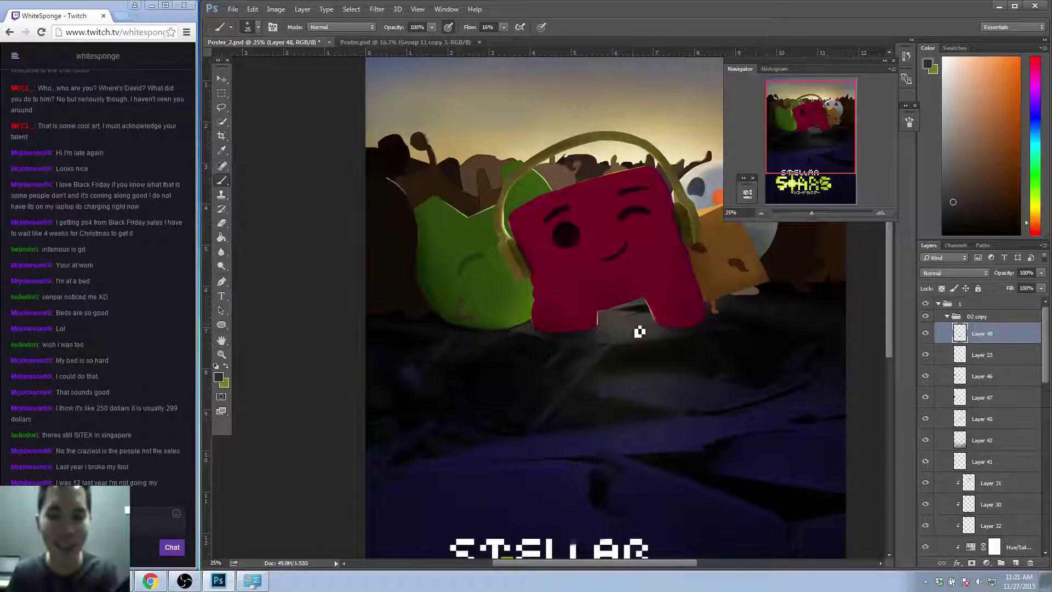
pyautogui.press('alt')
pyautogui.press('alt')
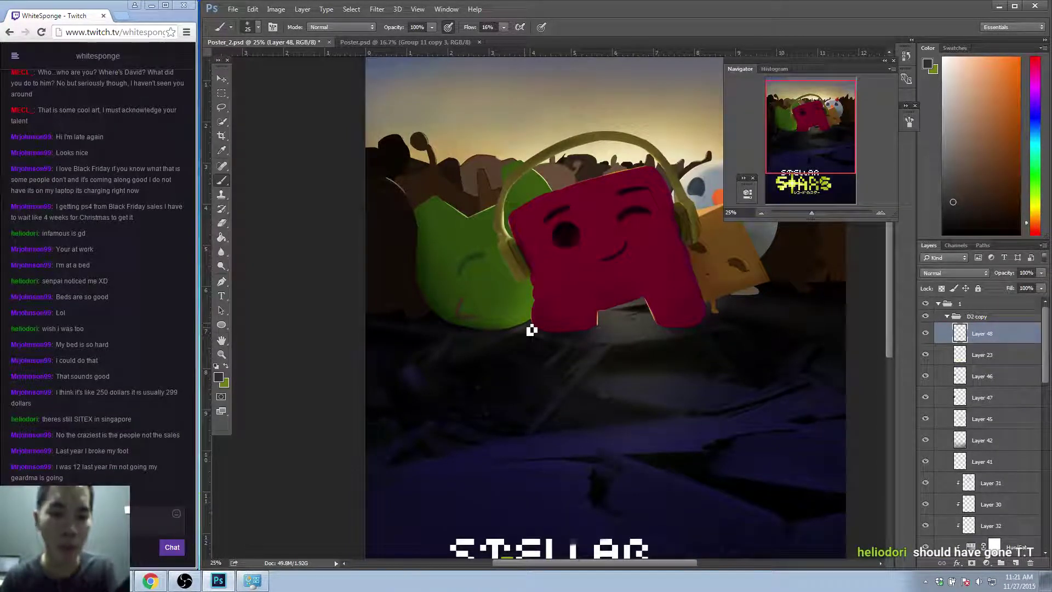
# Paint dark strokes on the ground below the green and red characters with near-black olive and black sampled from it.
pyautogui.scroll(-1, 438, 359)
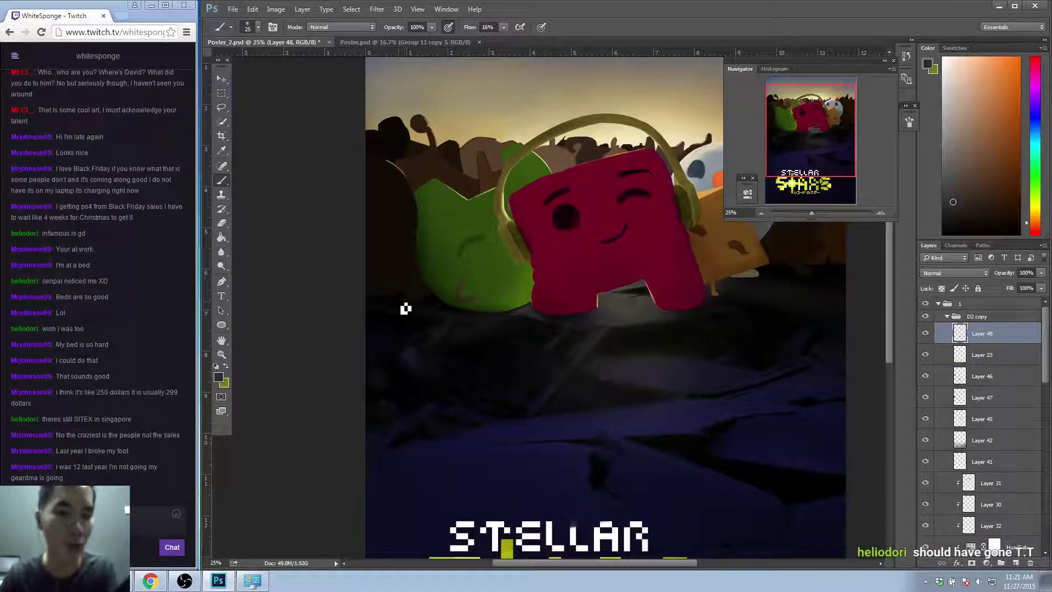
pyautogui.rightClick(474, 330)
pyautogui.click(514, 326)
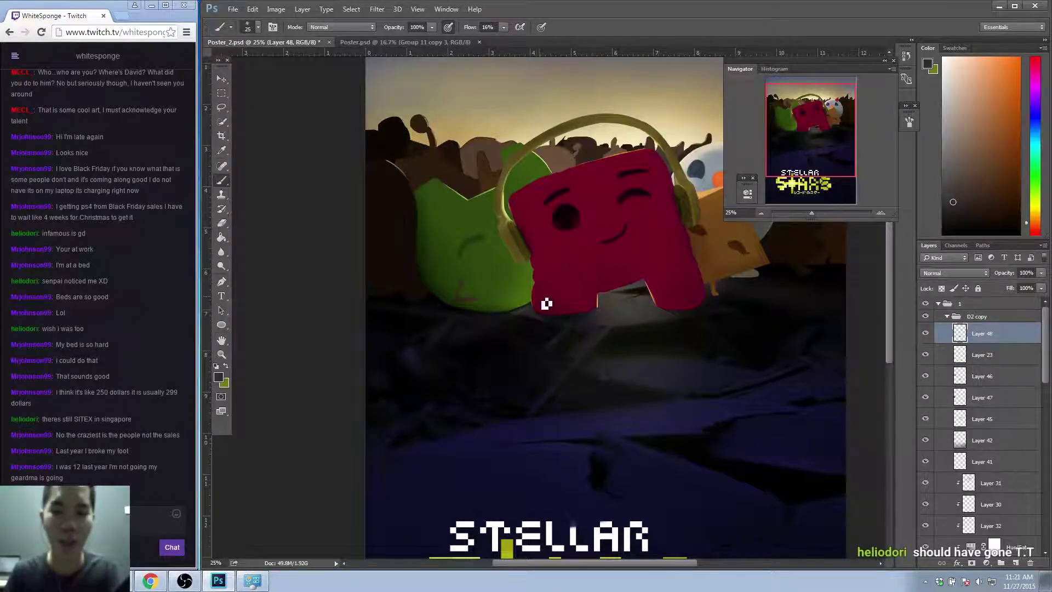
pyautogui.keyDown('alt'); pyautogui.click(633, 331); pyautogui.keyUp('alt')
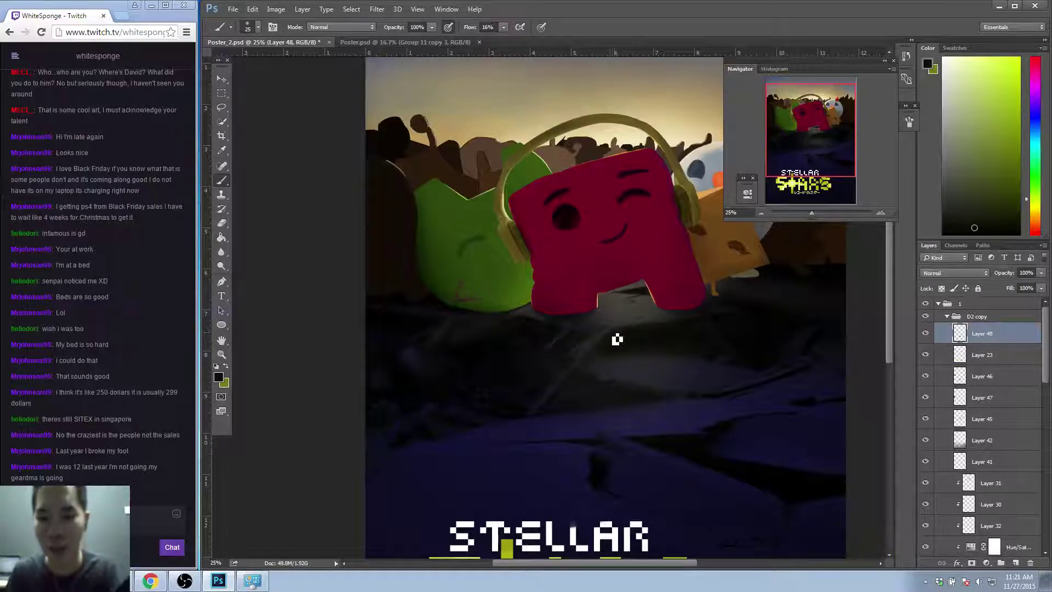
pyautogui.moveTo(637, 326); pyautogui.dragTo(615, 263)
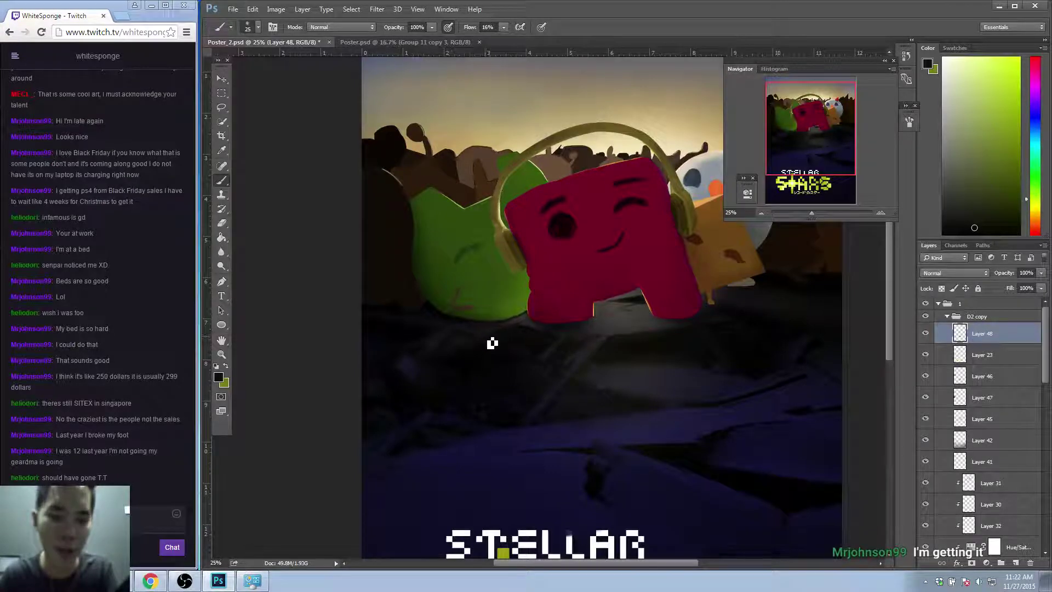
pyautogui.keyDown('alt'); pyautogui.click(466, 358); pyautogui.keyUp('alt')
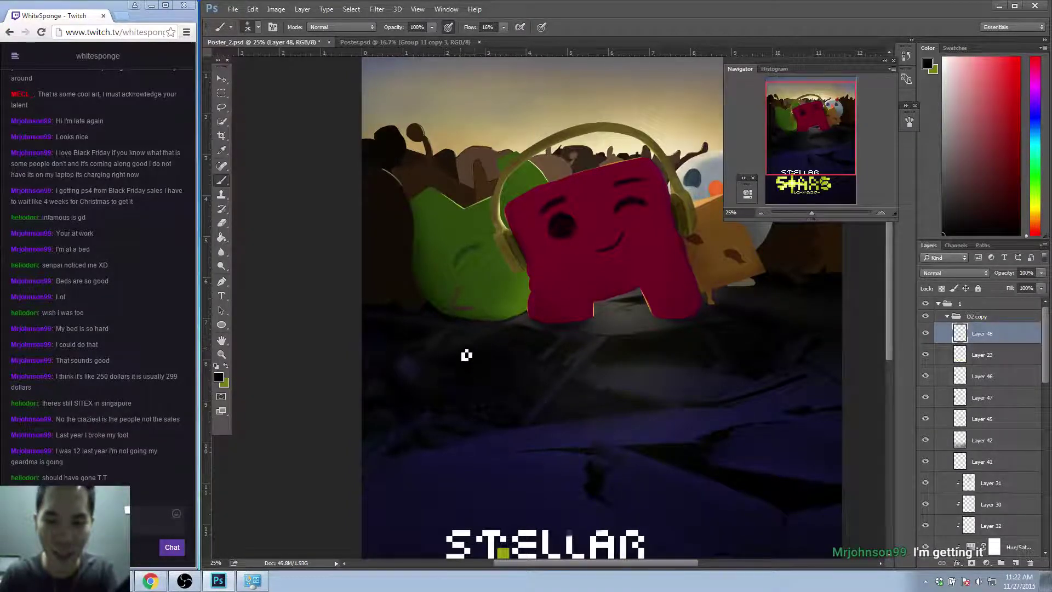
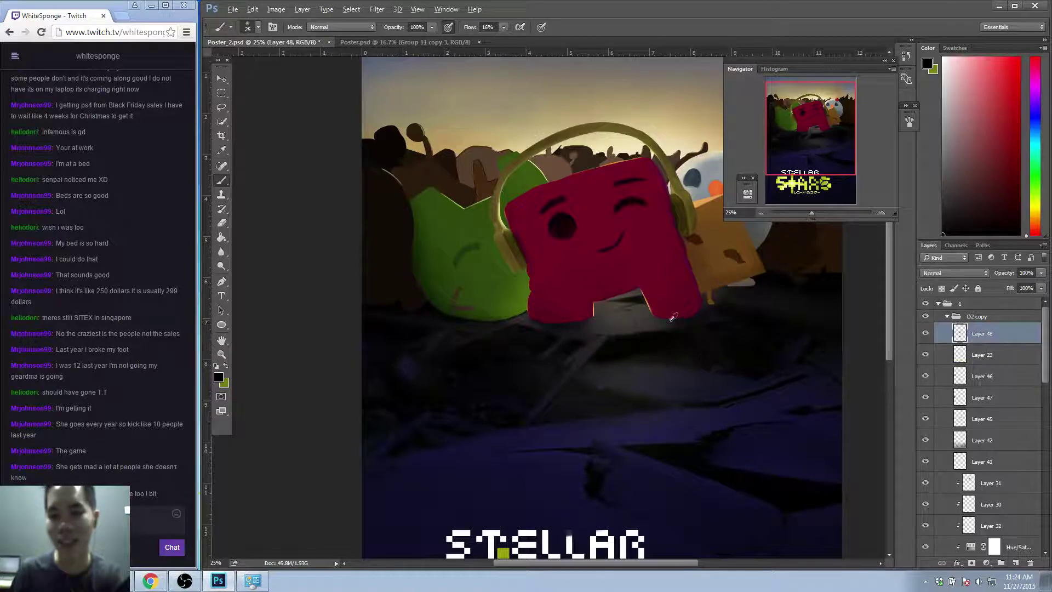
# Deepen the ground shadow around the red character's right foot and below the orange character with sampled near-black tones.
pyautogui.keyDown('alt'); pyautogui.click(689, 330); pyautogui.keyUp('alt')
pyautogui.keyDown('alt'); pyautogui.click(706, 328); pyautogui.keyUp('alt')
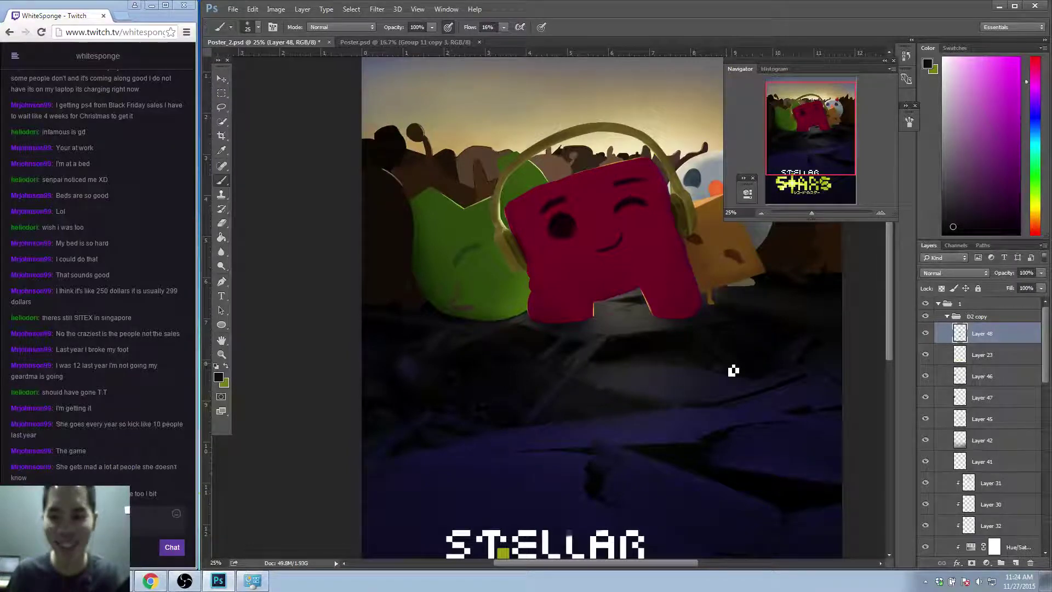
pyautogui.press('alt')
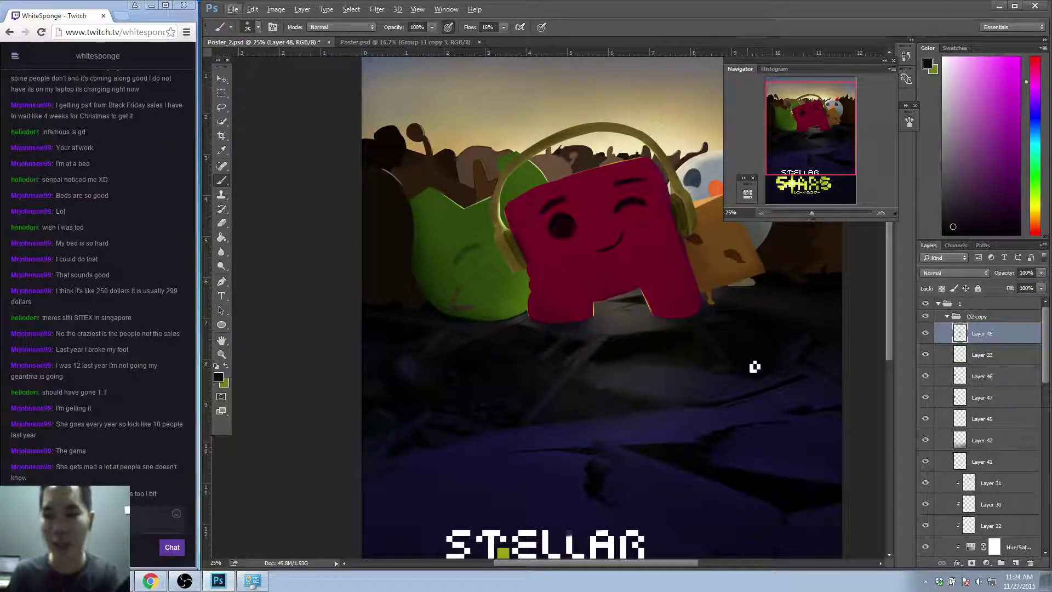
pyautogui.keyDown('alt'); pyautogui.click(672, 339); pyautogui.keyUp('alt')
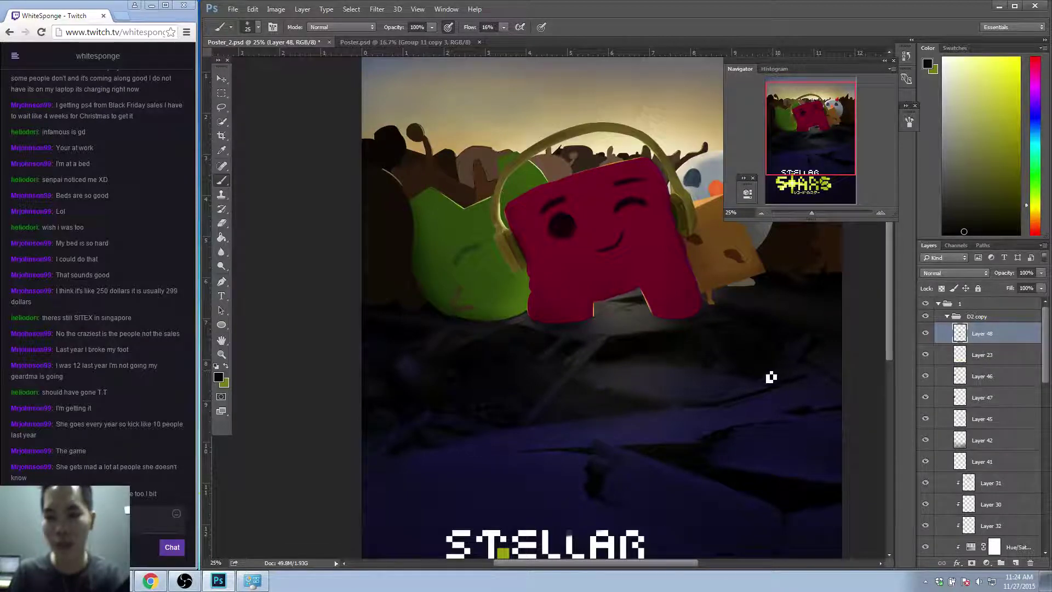
# Move the Navigator preview away from the white character and enlarge it to show the whole poster in detail.
pyautogui.doubleClick(840, 65)
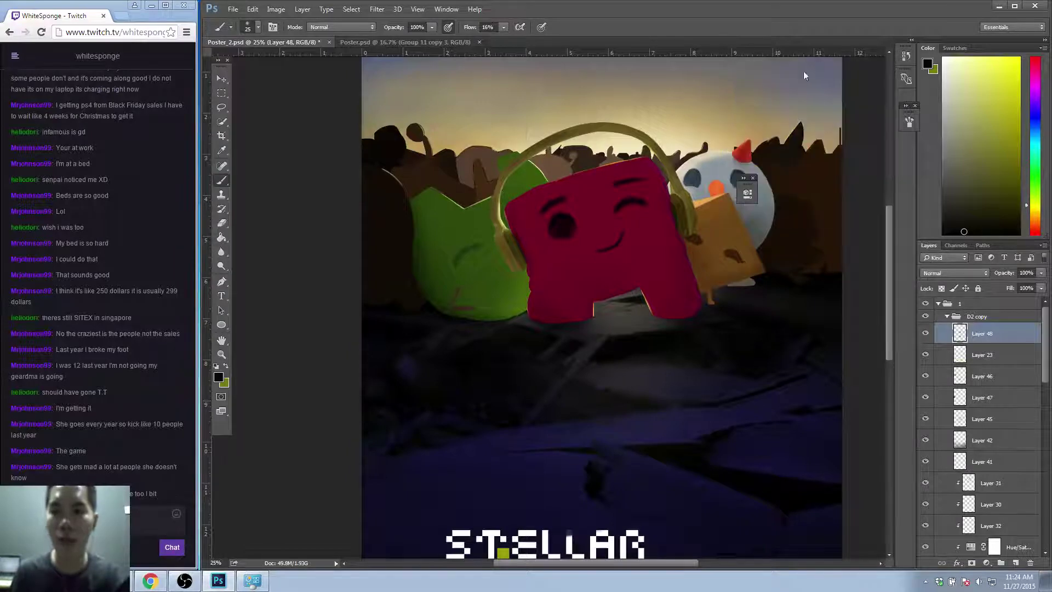
pyautogui.press('F2')
pyautogui.moveTo(393, 251); pyautogui.dragTo(485, 530)
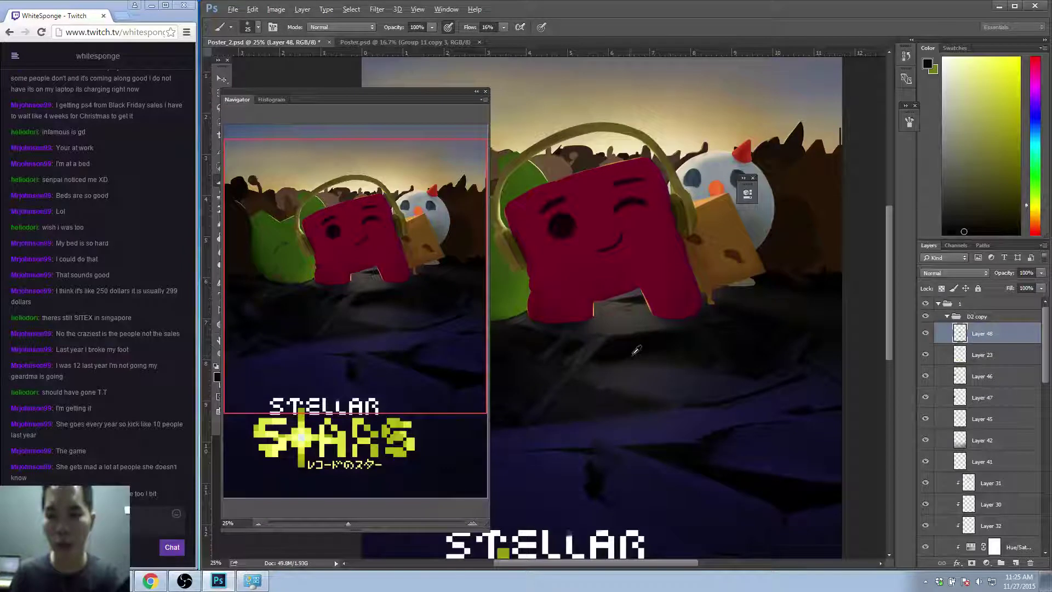
# Lower the brush flow to 7% and soften the grey ground patch below the red character with sampled dark olive tones.
pyautogui.keyDown('alt'); pyautogui.click(632, 366); pyautogui.keyUp('alt')
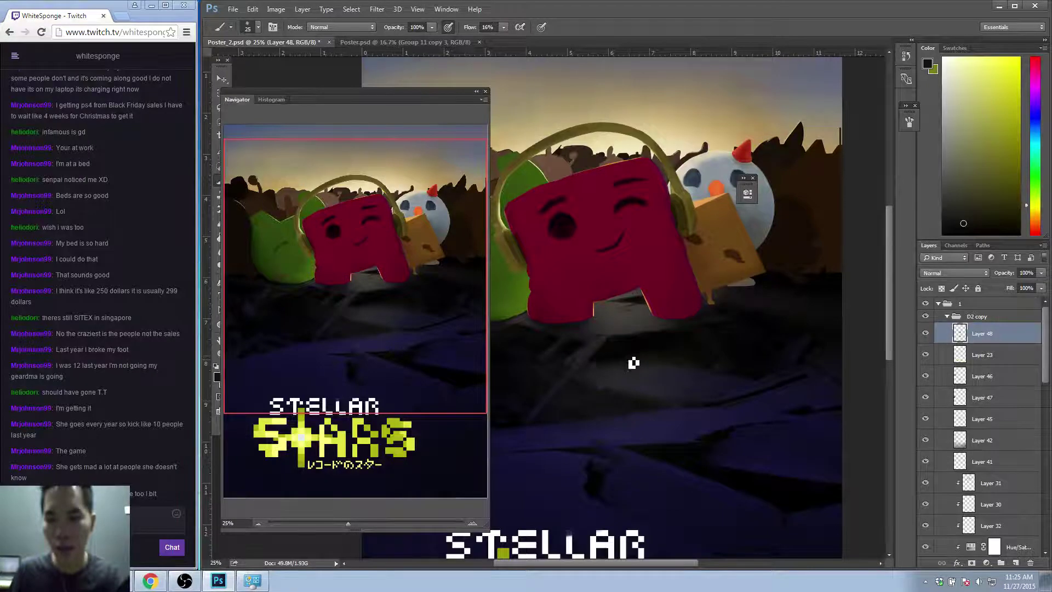
pyautogui.click(503, 27)
pyautogui.moveTo(505, 39); pyautogui.dragTo(499, 43)
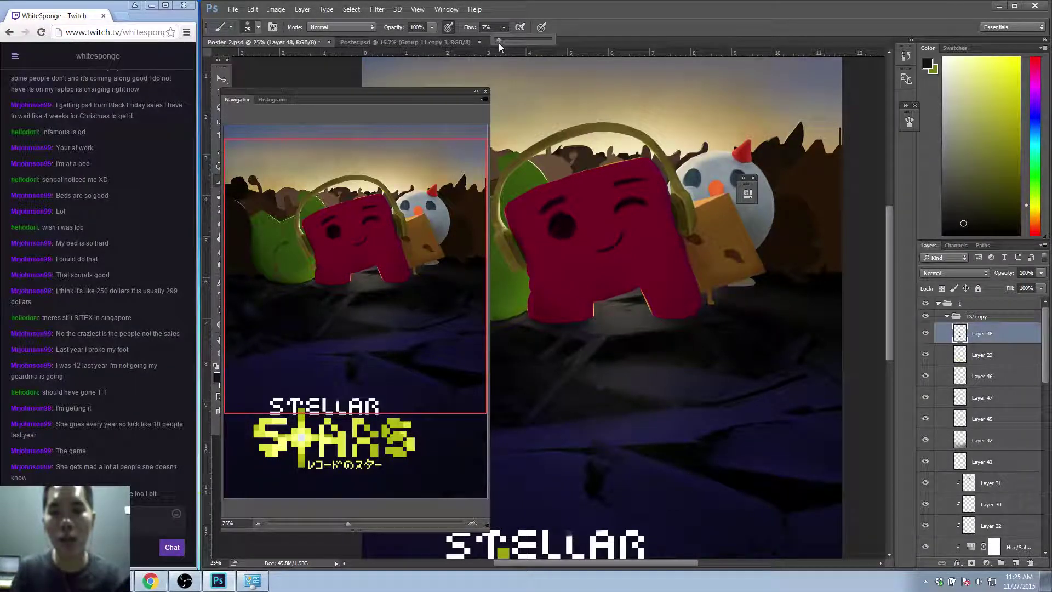
pyautogui.click(625, 365)
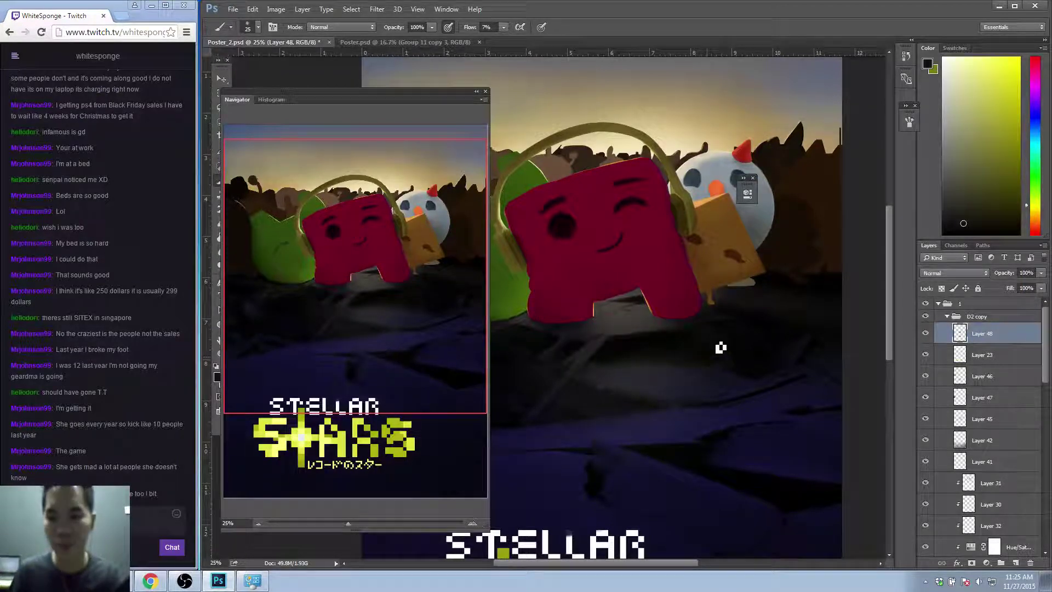
pyautogui.keyDown('alt'); pyautogui.click(655, 332); pyautogui.keyUp('alt')
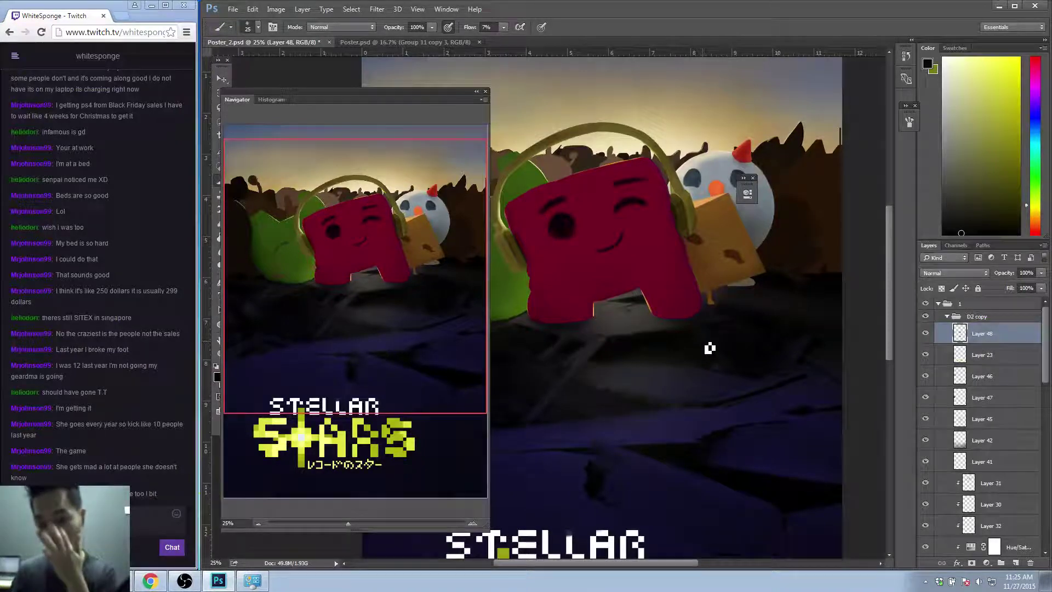
# Shrink the Navigator preview and blend the ground below the characters with black and dark blue-grey sampled from it.
pyautogui.moveTo(488, 533); pyautogui.dragTo(384, 346)
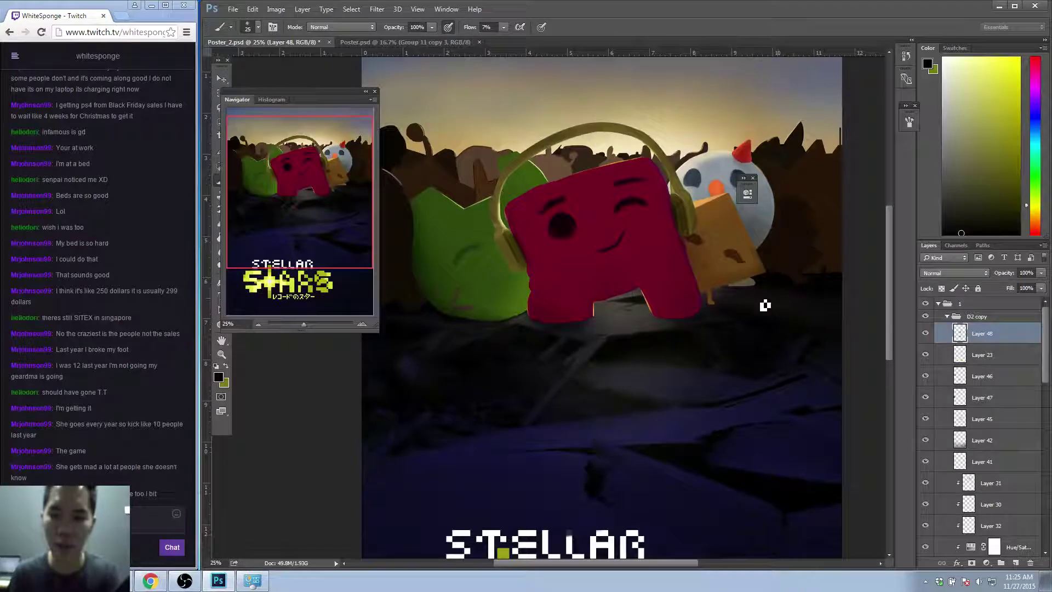
pyautogui.keyDown('alt'); pyautogui.click(465, 353); pyautogui.keyUp('alt')
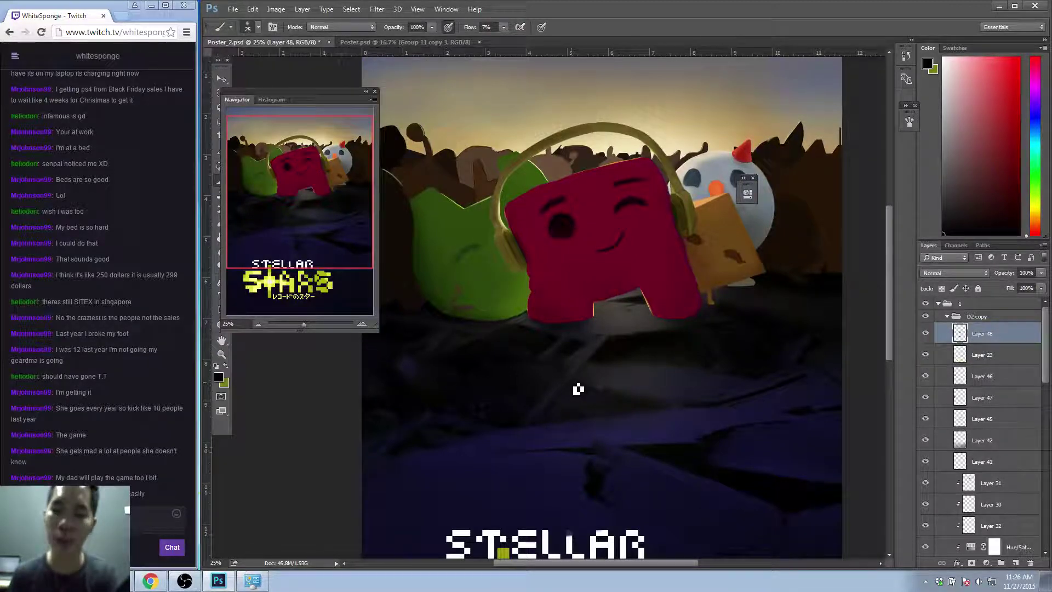
pyautogui.scroll(-1, 579, 389)
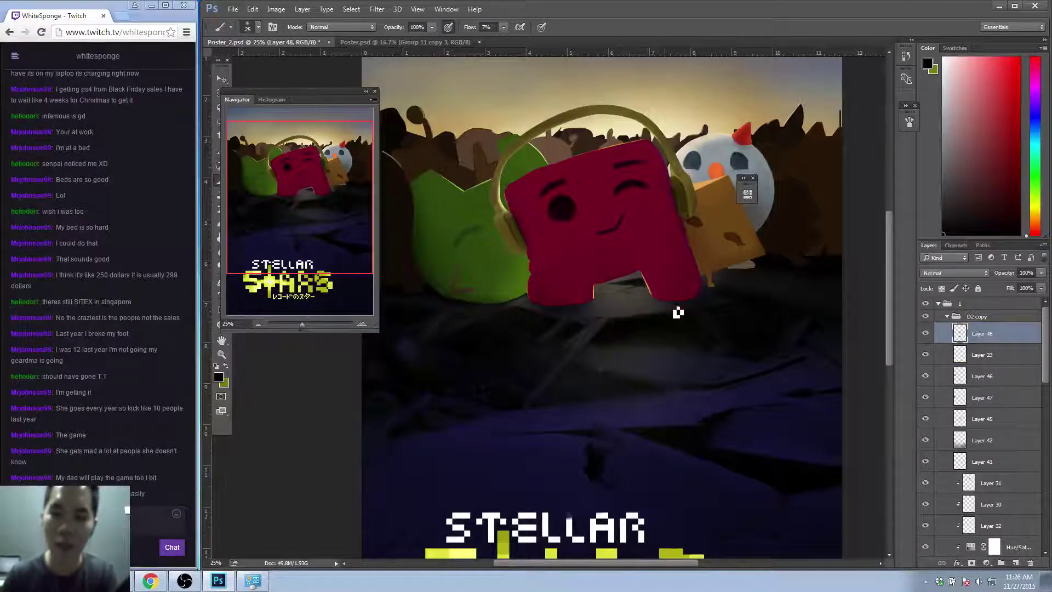
pyautogui.keyDown('alt'); pyautogui.click(595, 374); pyautogui.keyUp('alt')
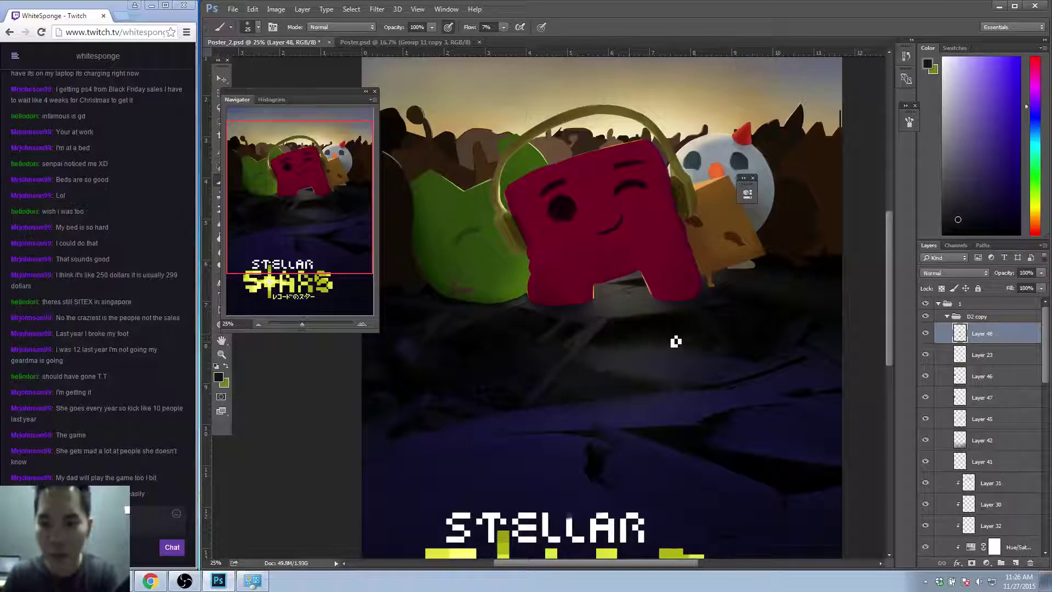
# Blend the ground below the red character with black, dark purple-grey and near-black olive tones sampled from the painting.
pyautogui.keyDown('alt'); pyautogui.click(664, 341); pyautogui.keyUp('alt')
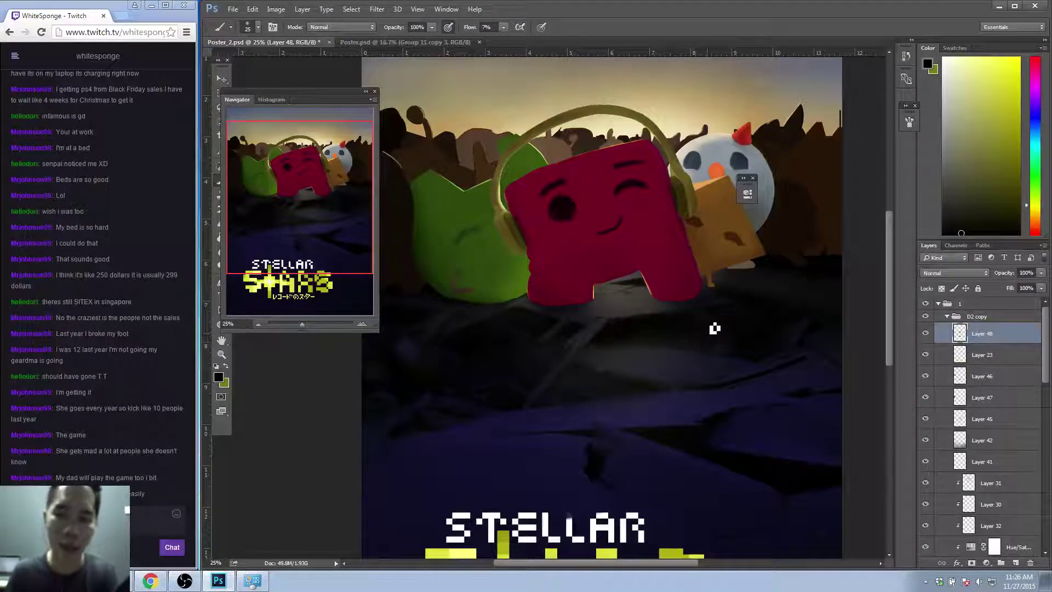
pyautogui.keyDown('alt'); pyautogui.click(468, 335); pyautogui.keyUp('alt')
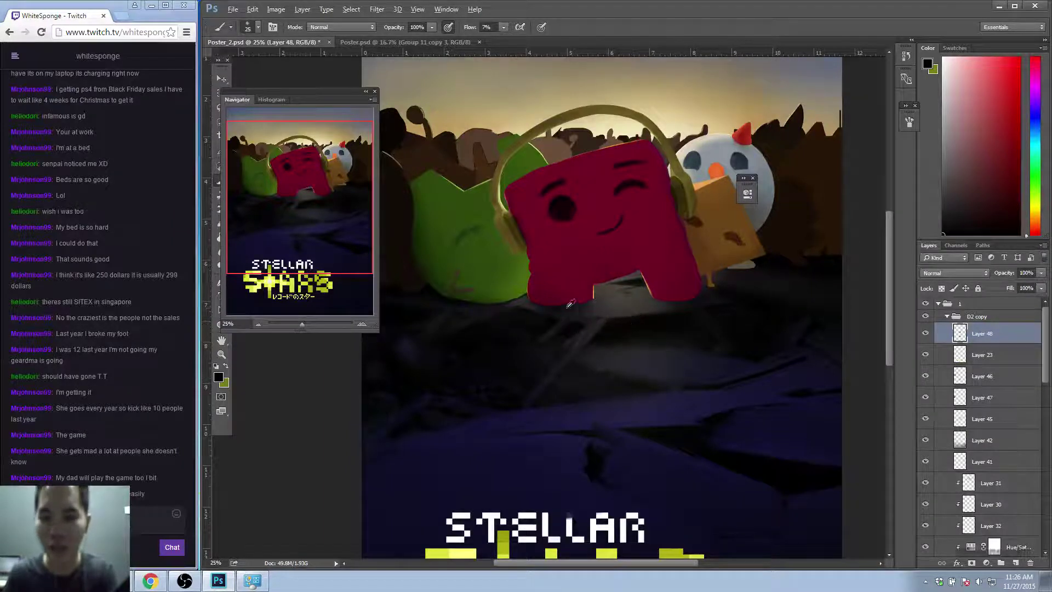
pyautogui.keyDown('alt'); pyautogui.click(611, 318); pyautogui.keyUp('alt')
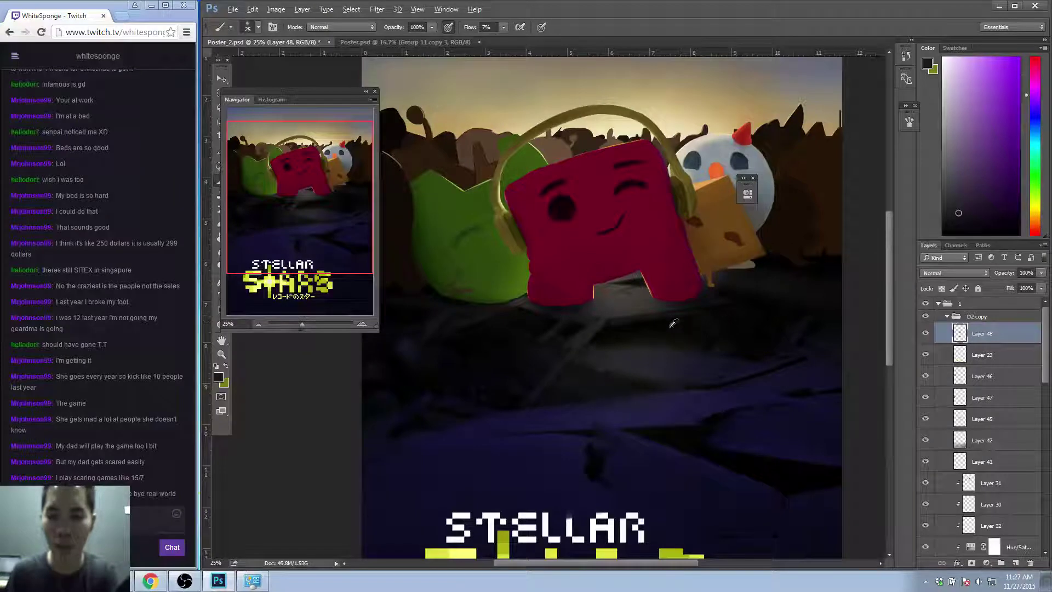
pyautogui.keyDown('alt'); pyautogui.click(612, 320); pyautogui.keyUp('alt')
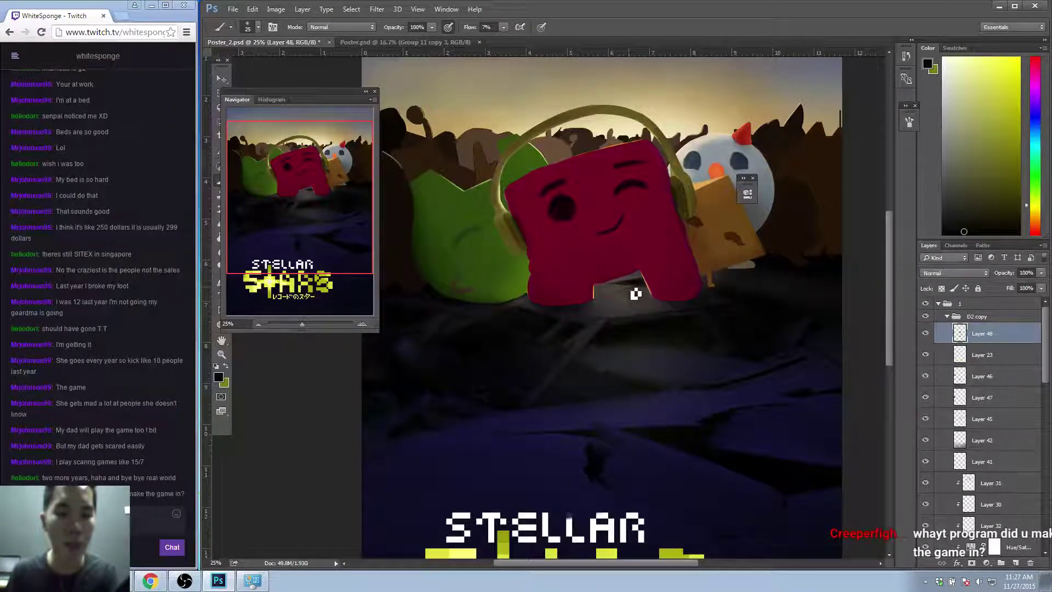
pyautogui.click(131, 513)
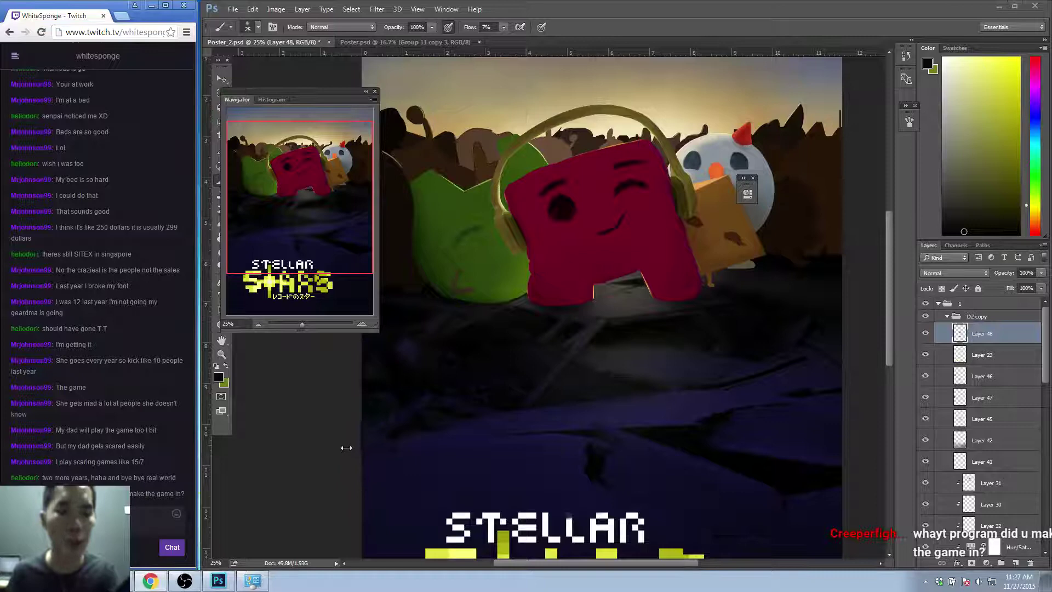
# Hide and reshow Layers 45, 47, 46 and 23 to check what each adds to the lower ground.
pyautogui.moveTo(890, 321); pyautogui.dragTo(896, 380)
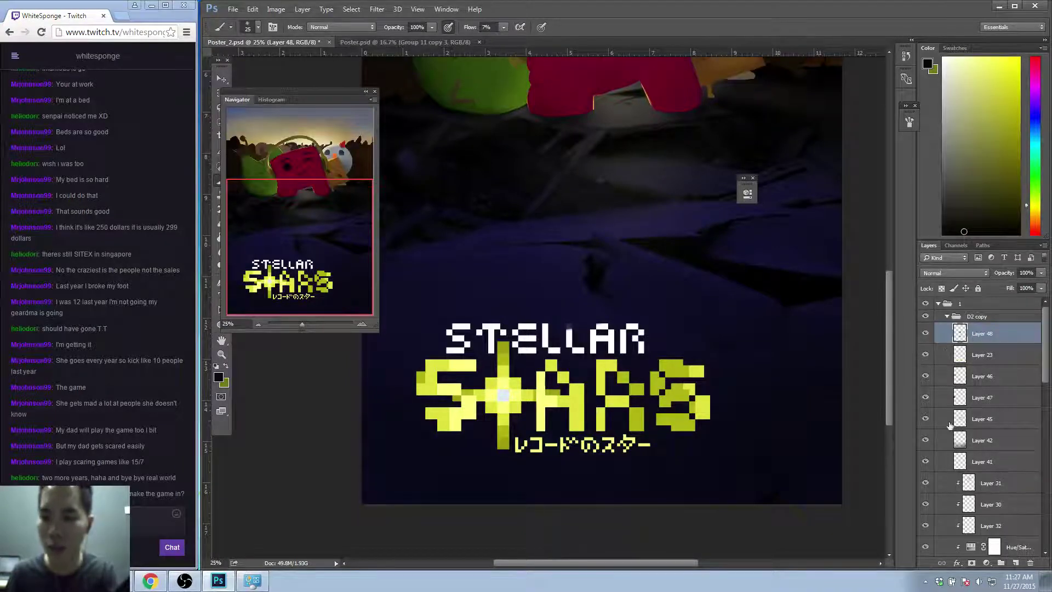
pyautogui.click(925, 418)
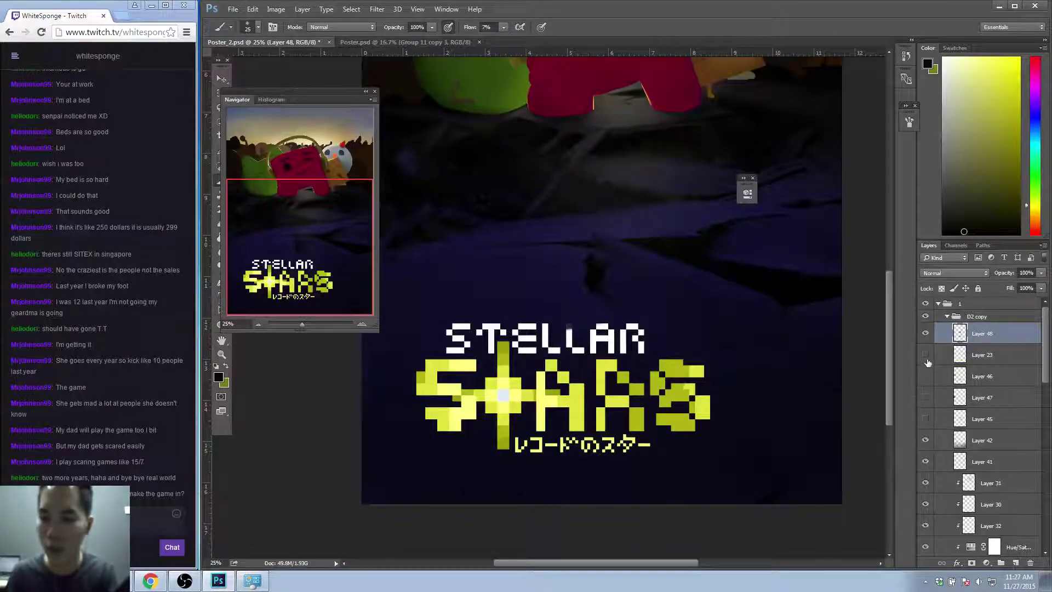
pyautogui.click(926, 357)
pyautogui.click(925, 418)
pyautogui.click(926, 378)
pyautogui.click(925, 357)
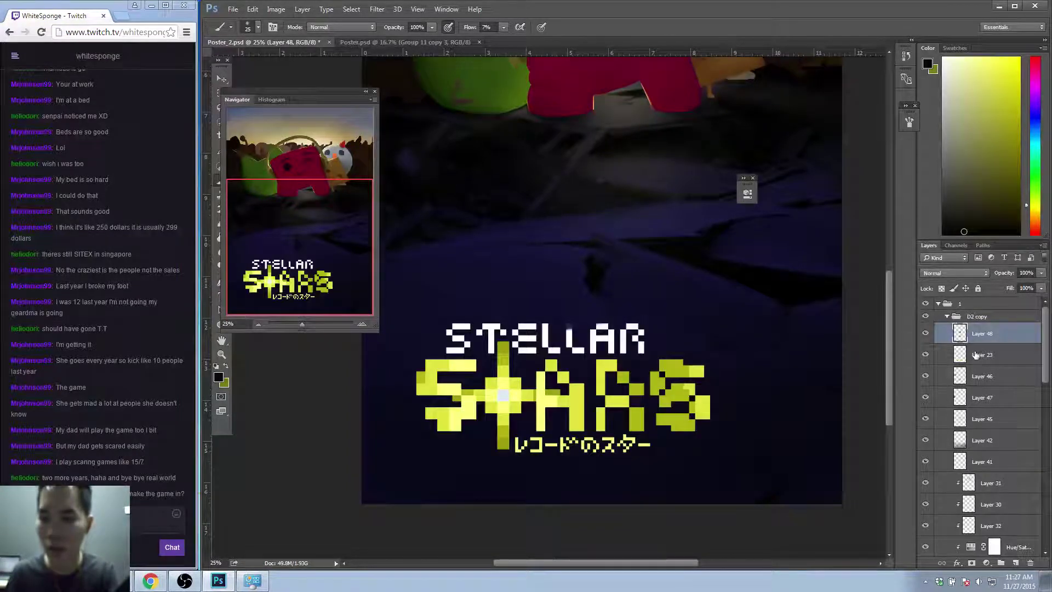
# Toggle the visibility of Layer 23 and Layer 48 to compare their paint, and make Layer 48 the active layer.
pyautogui.click(975, 355)
pyautogui.click(926, 357)
pyautogui.click(926, 357)
pyautogui.click(927, 357)
pyautogui.click(929, 357)
pyautogui.click(928, 356)
pyautogui.click(929, 357)
pyautogui.click(927, 334)
pyautogui.click(928, 333)
pyautogui.click(973, 334)
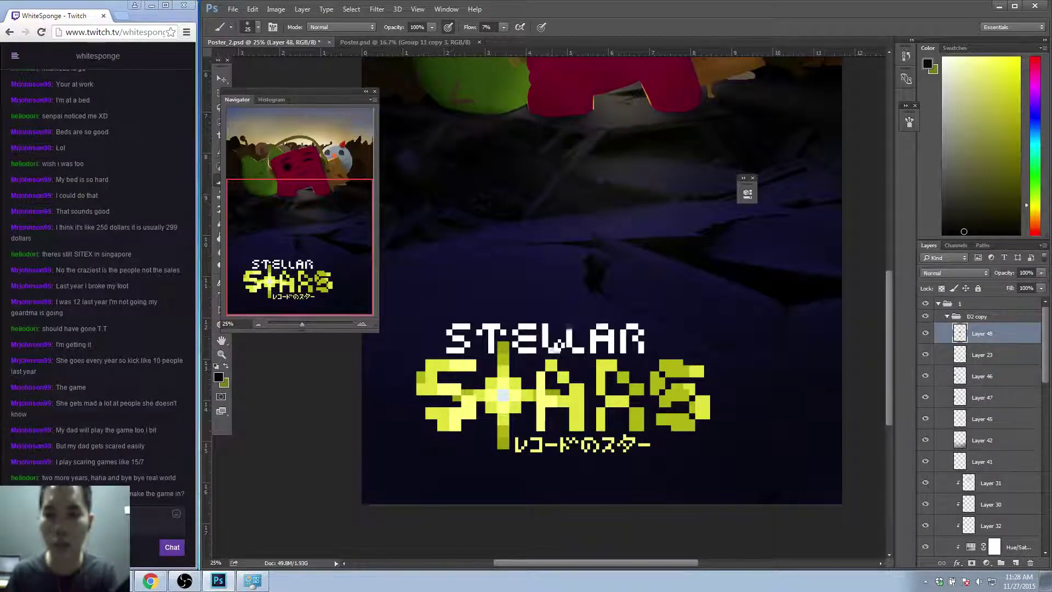
# Switch to the Eraser and reduce its size to 70 for touching up Layer 48 around the STELLAR title.
pyautogui.press('e')
pyautogui.press('[')
pyautogui.press('[')
pyautogui.press('[')
pyautogui.press('[')
pyautogui.press('[')
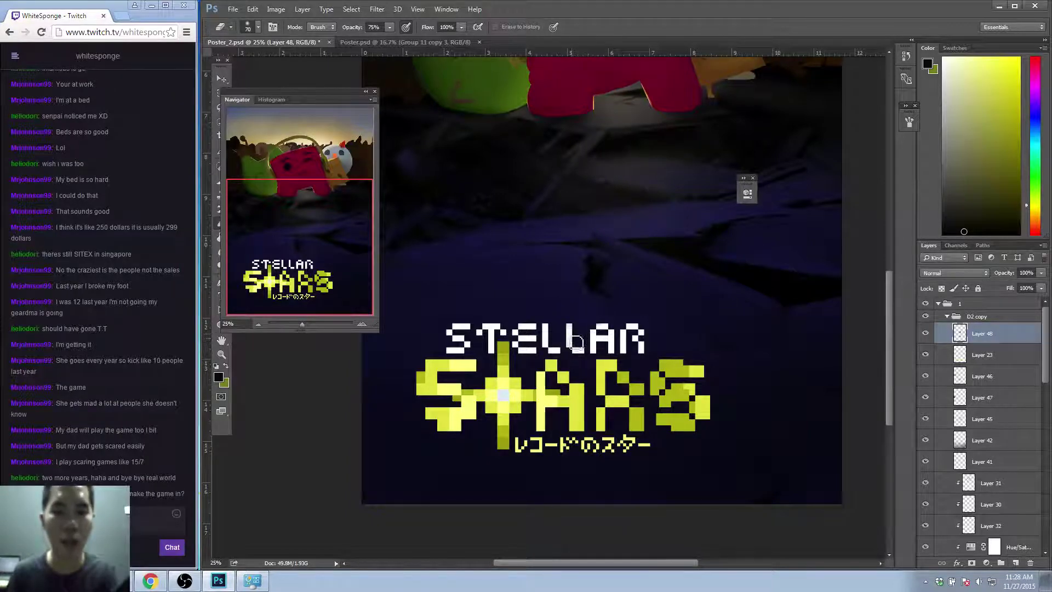
# Switch to the Chrome browser and search Google for "silent hill" in a new tab.
pyautogui.click(123, 17)
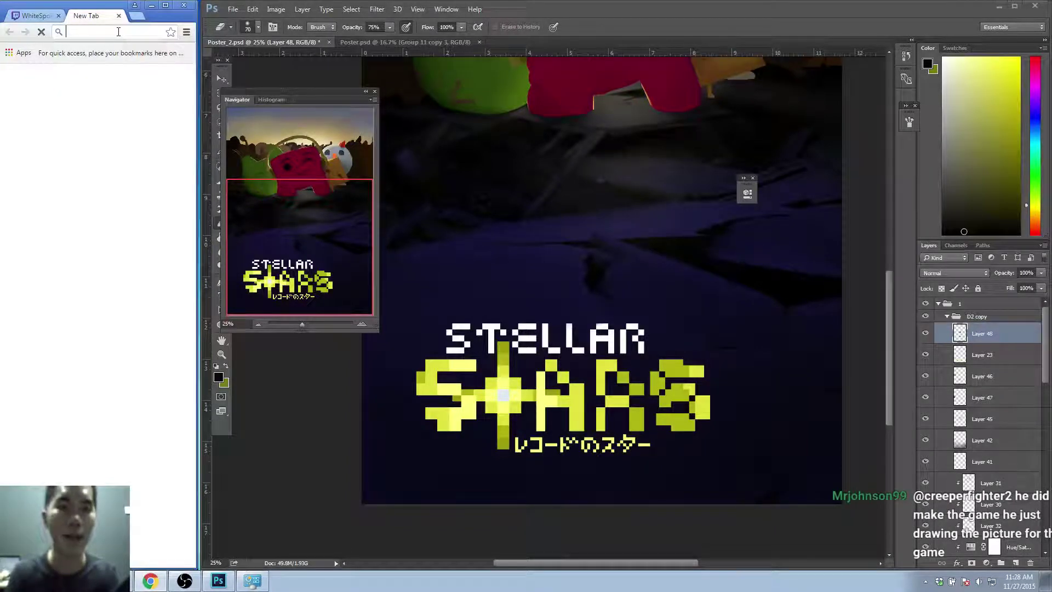
pyautogui.write('silent hill')
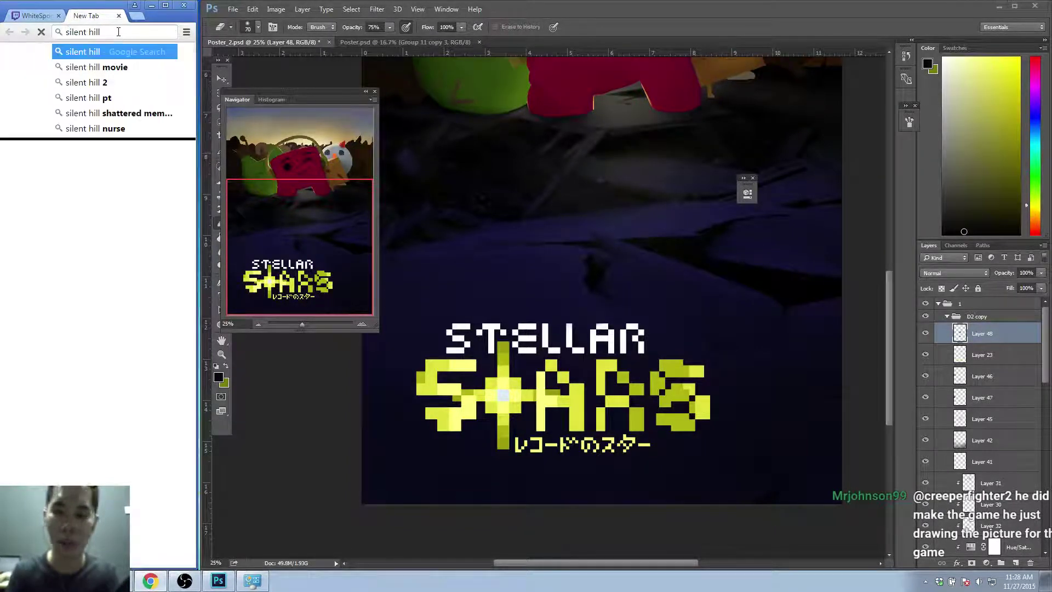
pyautogui.press('Return')
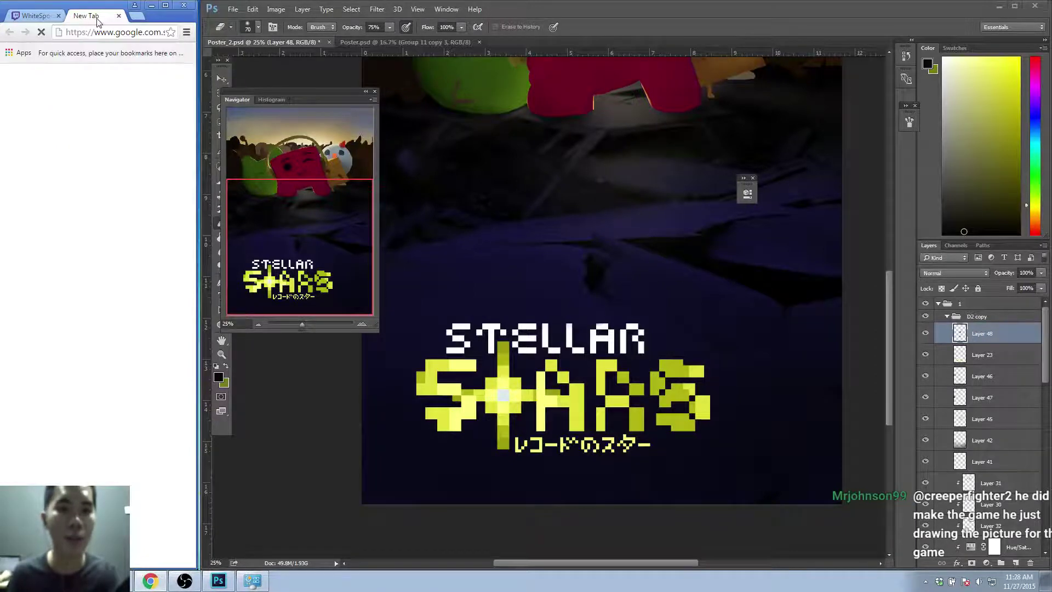
pyautogui.click(45, 20)
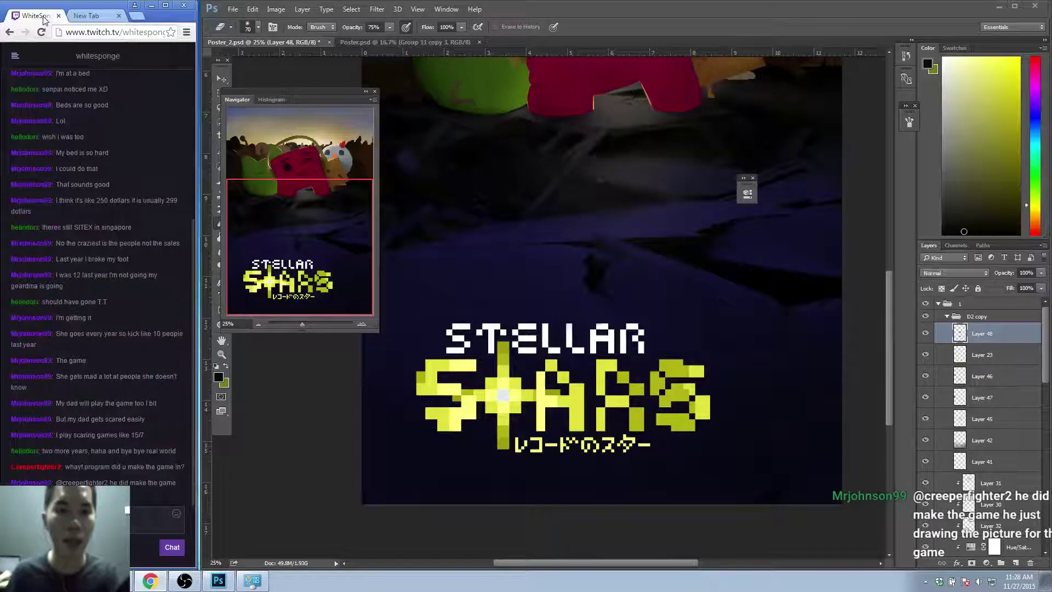
pyautogui.click(87, 18)
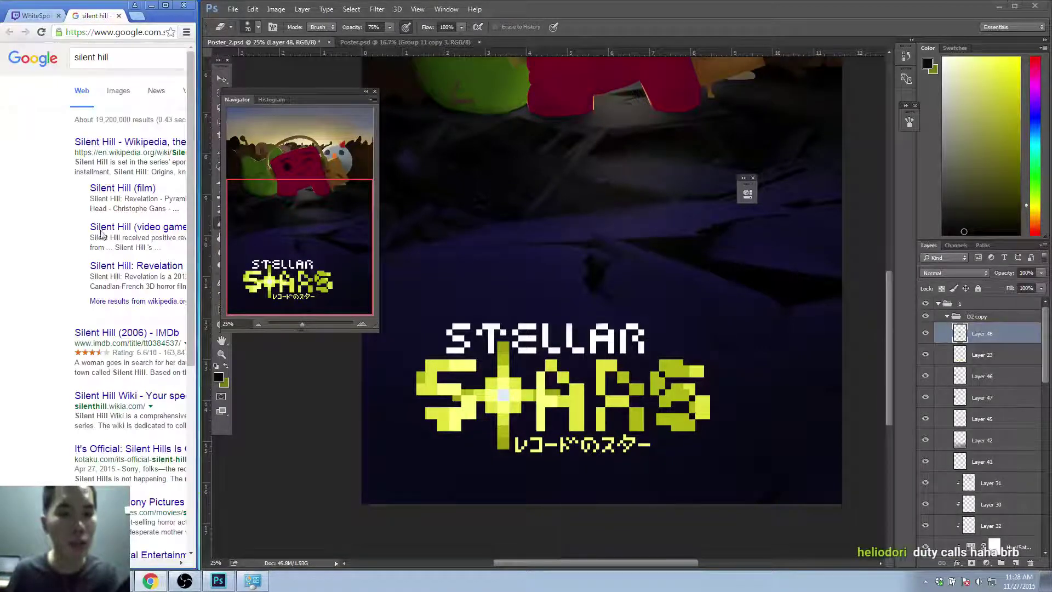
# Refine the Google search to "silent hill game" and widen the browser window to show the full results.
pyautogui.click(140, 61)
pyautogui.write('ga')
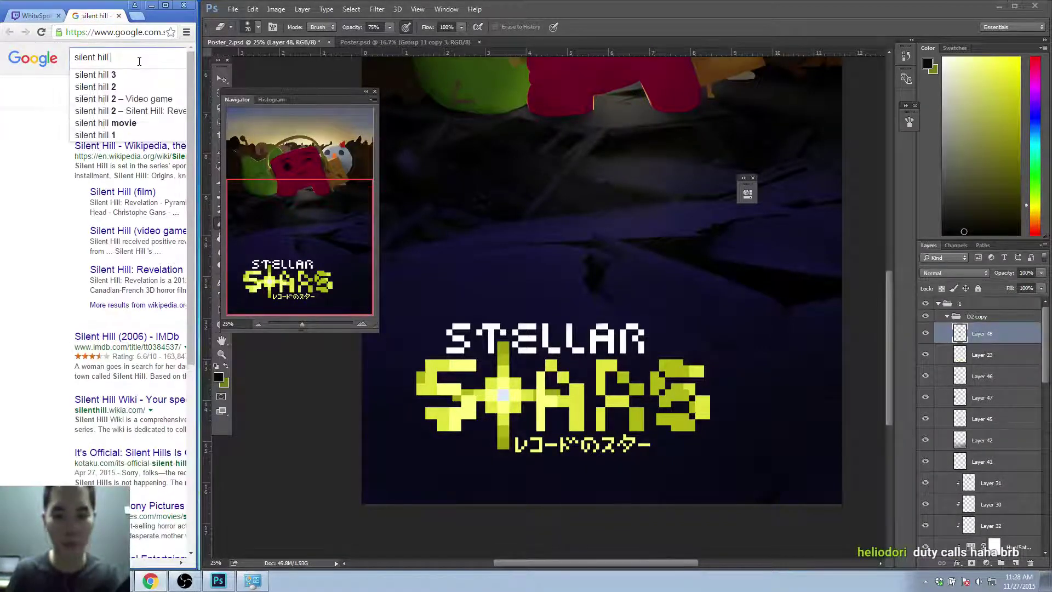
pyautogui.write('me')
pyautogui.press('Return')
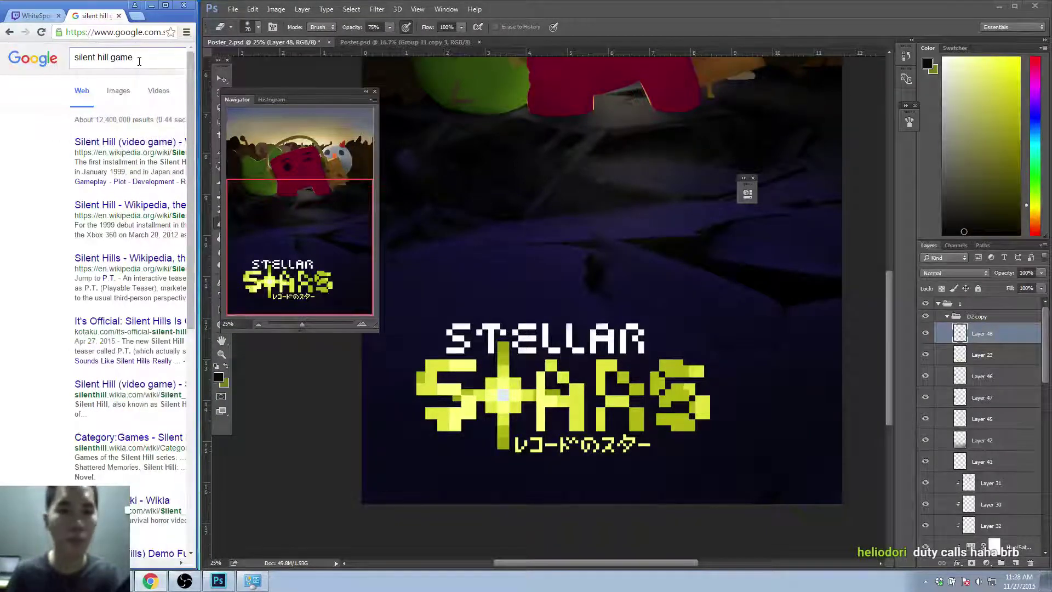
pyautogui.moveTo(192, 45); pyautogui.dragTo(264, 51)
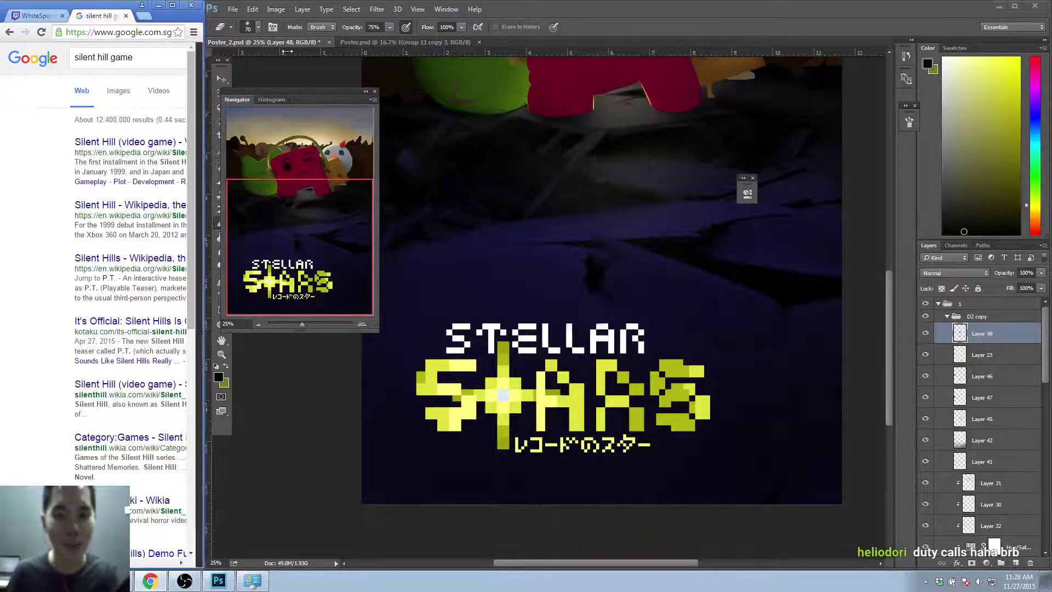
pyautogui.moveTo(374, 55); pyautogui.dragTo(376, 55)
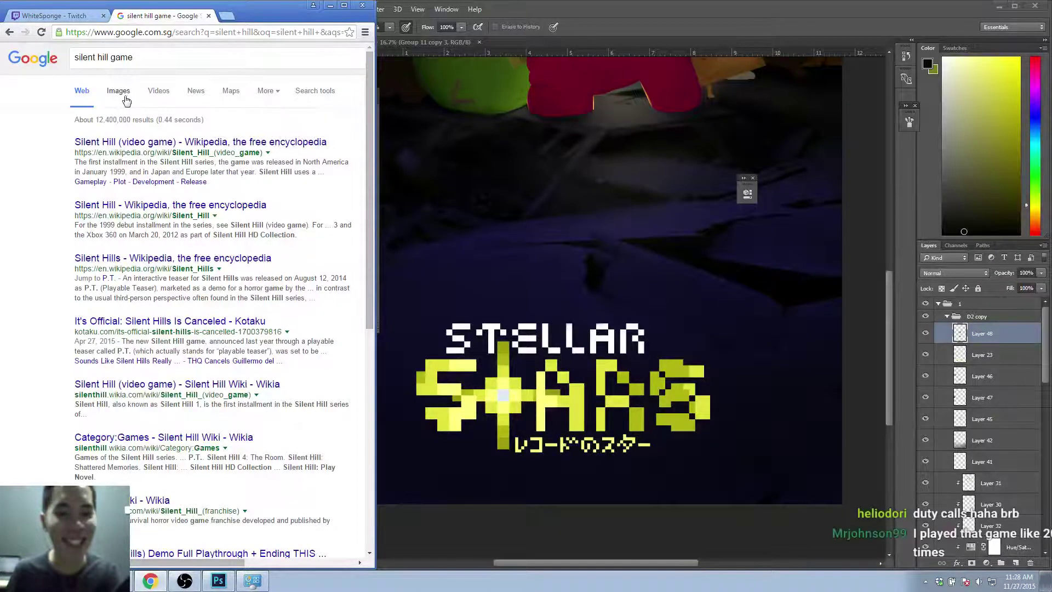
# Browse the video and image results, open the Silent Hills image group and preview the red-lit corridor picture.
pyautogui.click(166, 92)
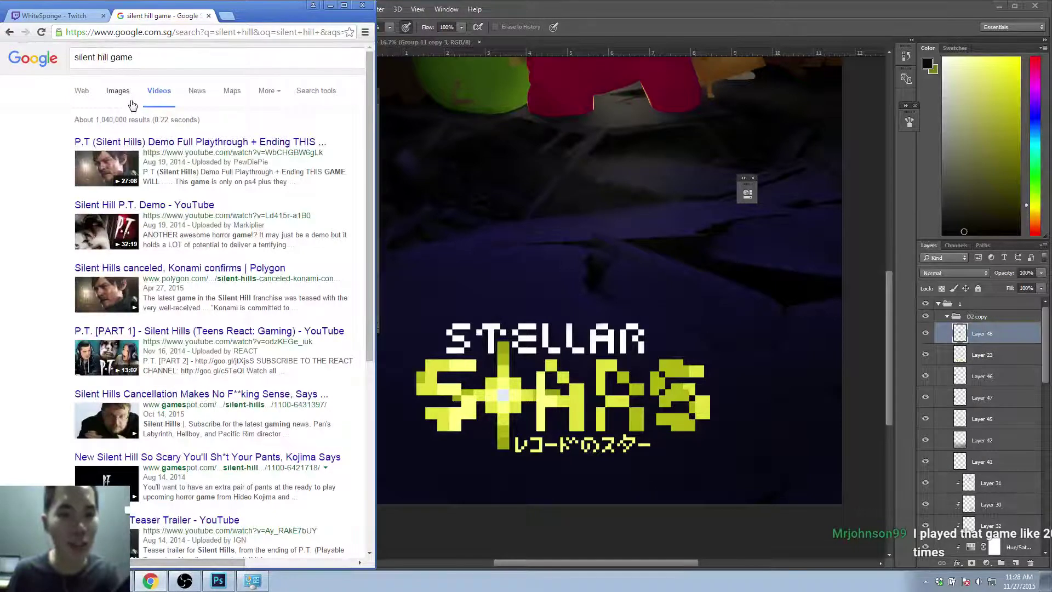
pyautogui.click(119, 91)
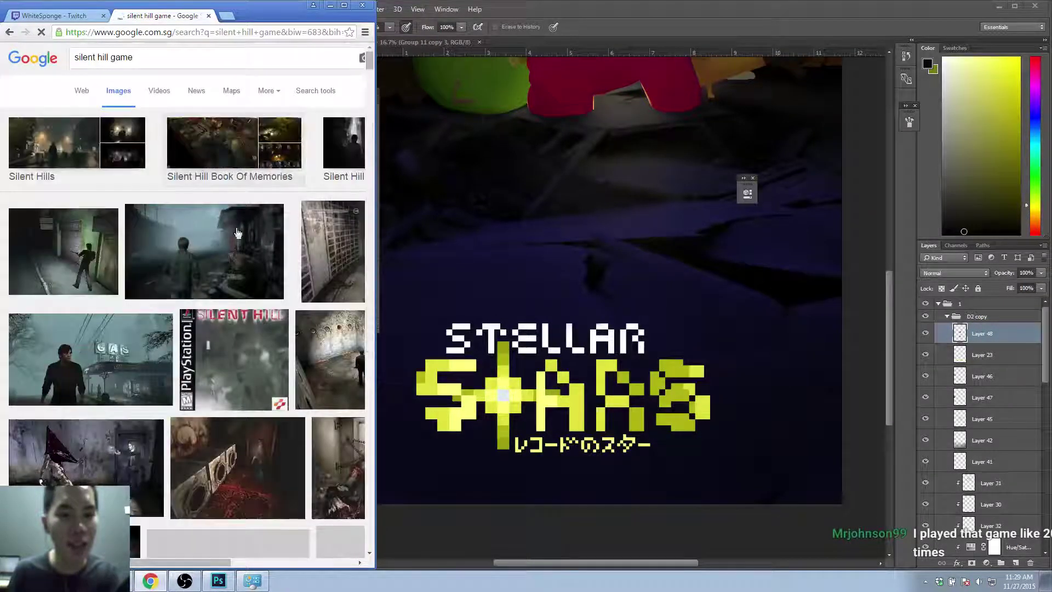
pyautogui.click(50, 153)
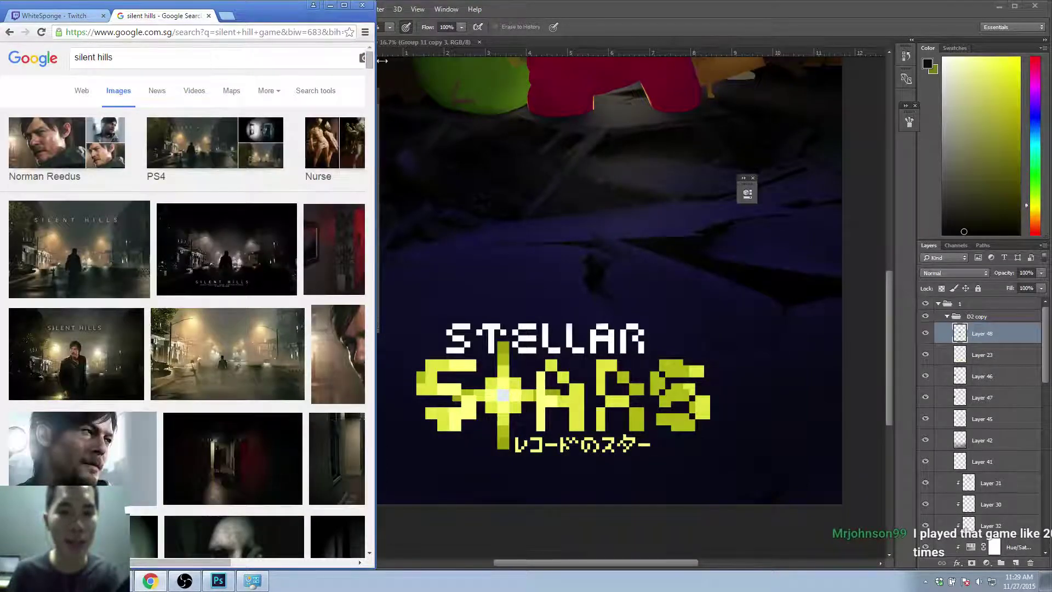
pyautogui.moveTo(371, 60); pyautogui.dragTo(368, 86)
pyautogui.click(271, 203)
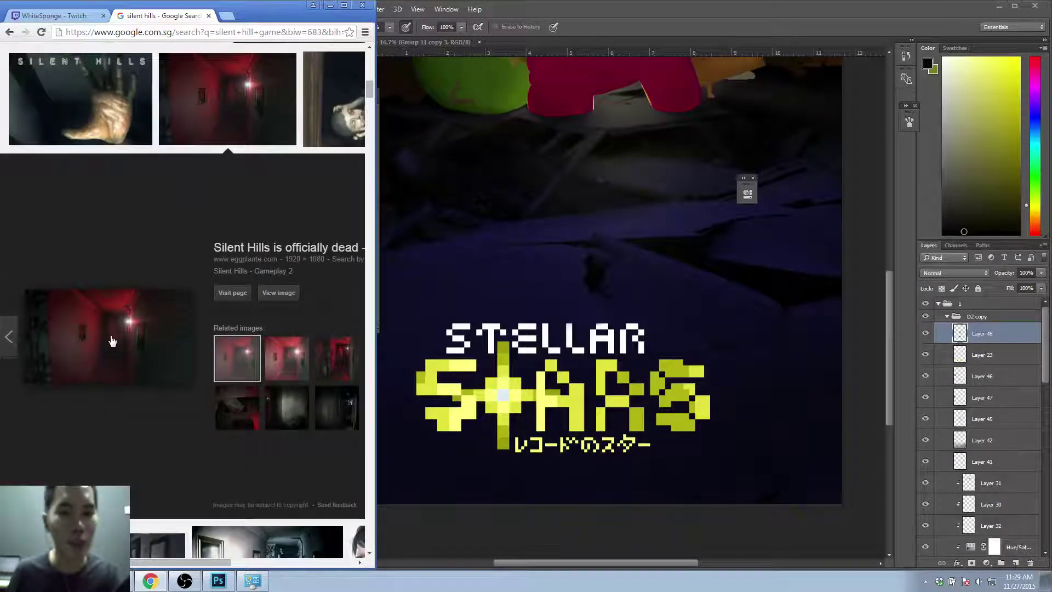
# Close the image search tab and narrow the browser window back to a slim chat column beside the poster.
pyautogui.click(209, 15)
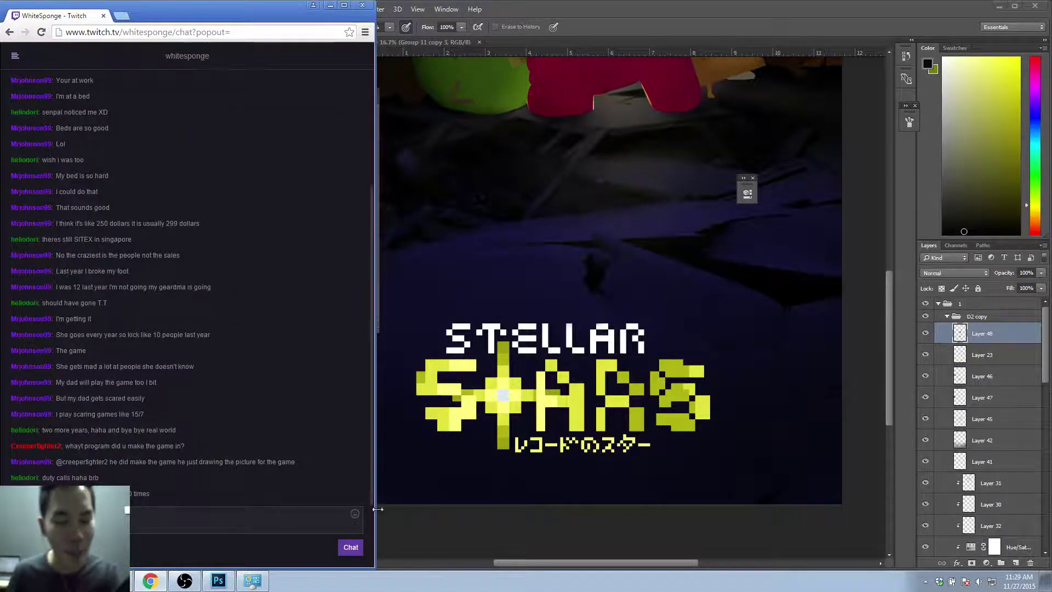
pyautogui.moveTo(379, 509); pyautogui.dragTo(196, 473)
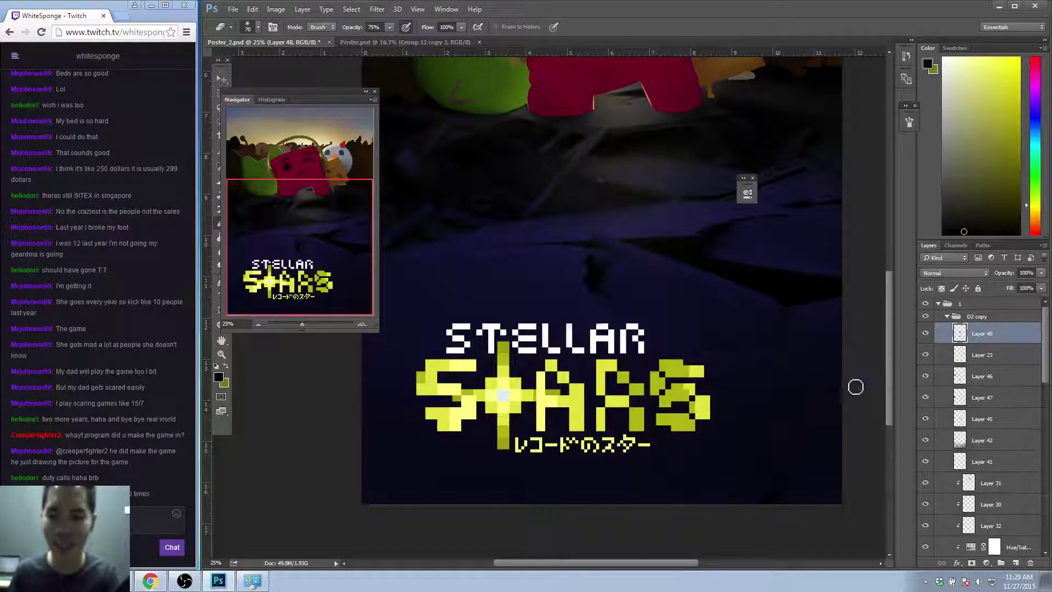
# Reduce the eraser size to 35 and toggle Layer 48 off and on to compare the ground shading below the characters.
pyautogui.moveTo(888, 369); pyautogui.dragTo(884, 314)
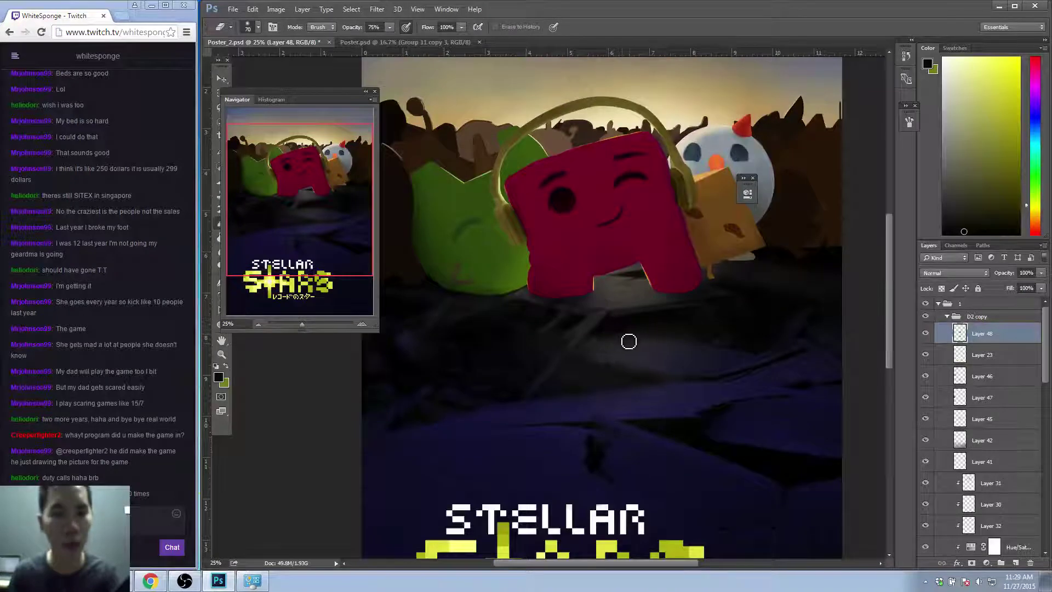
pyautogui.press('[')
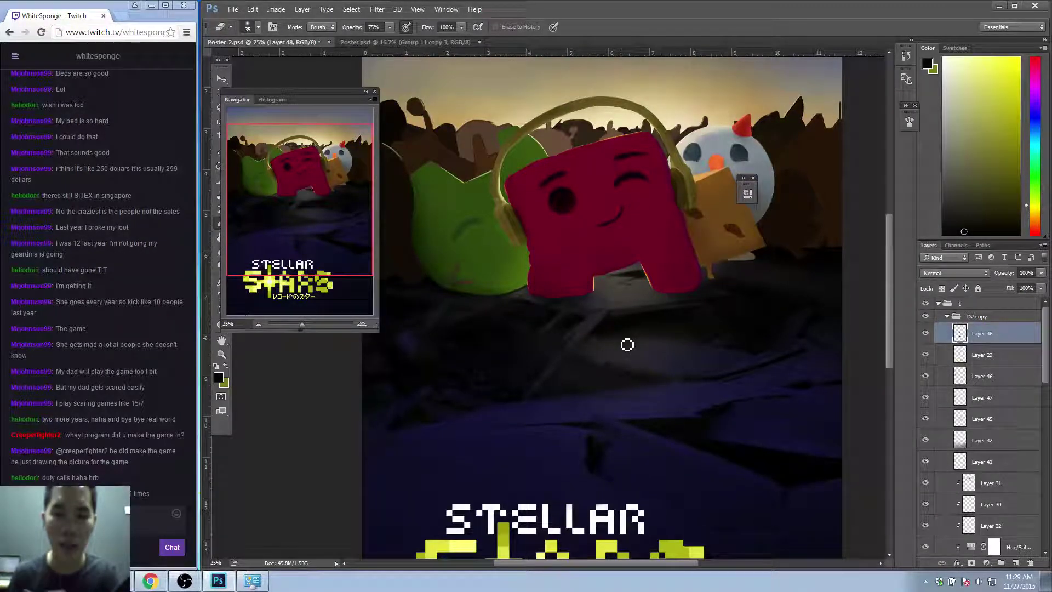
pyautogui.click(925, 335)
pyautogui.click(925, 337)
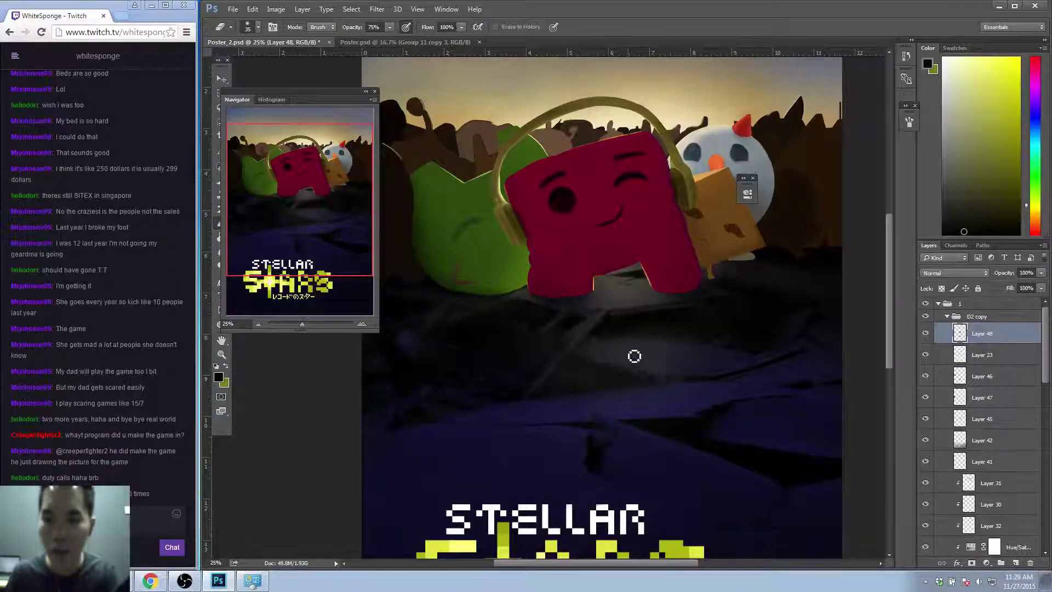
pyautogui.press('alt')
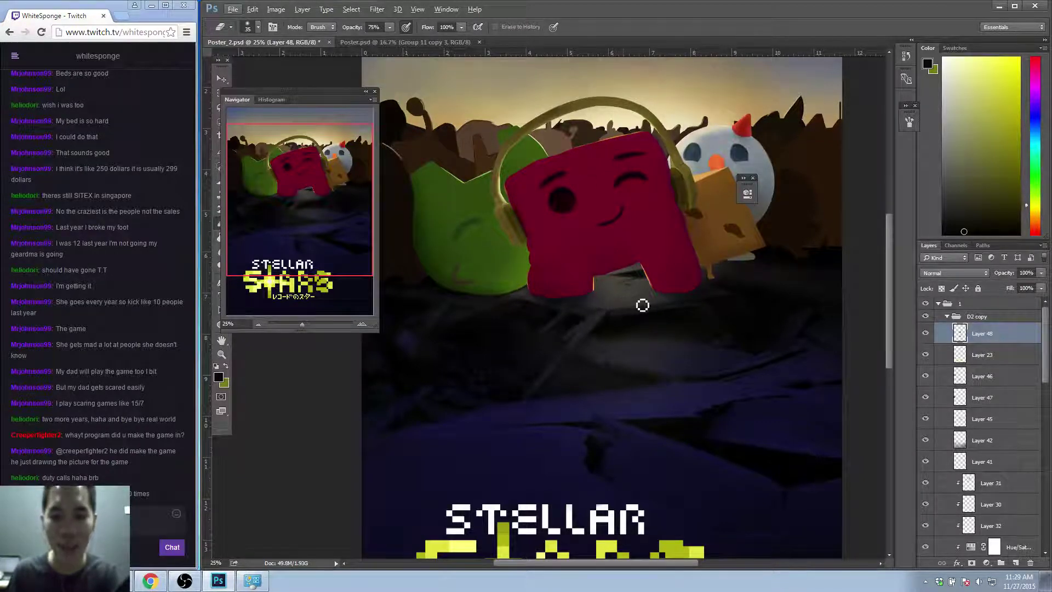
# Return to the Brush and blend the ground below the red character's left foot with sampled dark grey, blue-grey and black tones.
pyautogui.press('b')
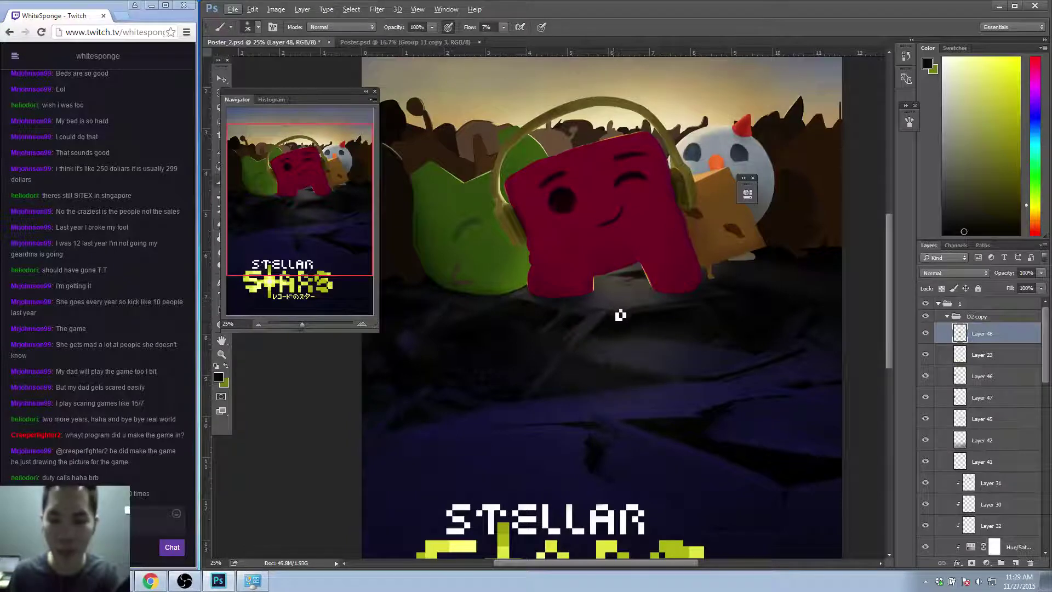
pyautogui.keyDown('alt'); pyautogui.click(565, 304); pyautogui.keyUp('alt')
pyautogui.keyDown('alt'); pyautogui.click(535, 294); pyautogui.keyUp('alt')
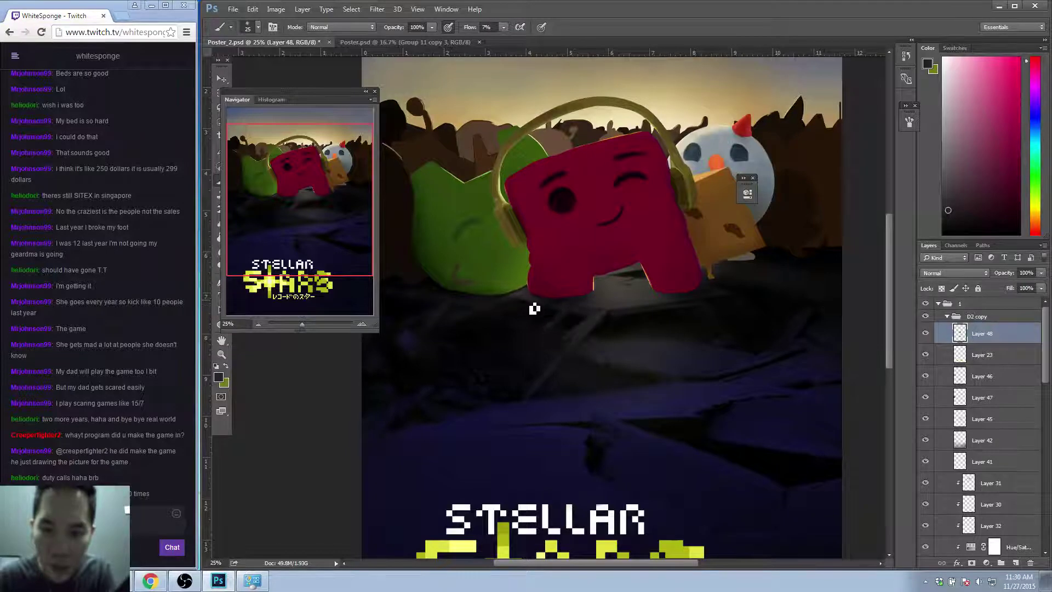
pyautogui.press('alt')
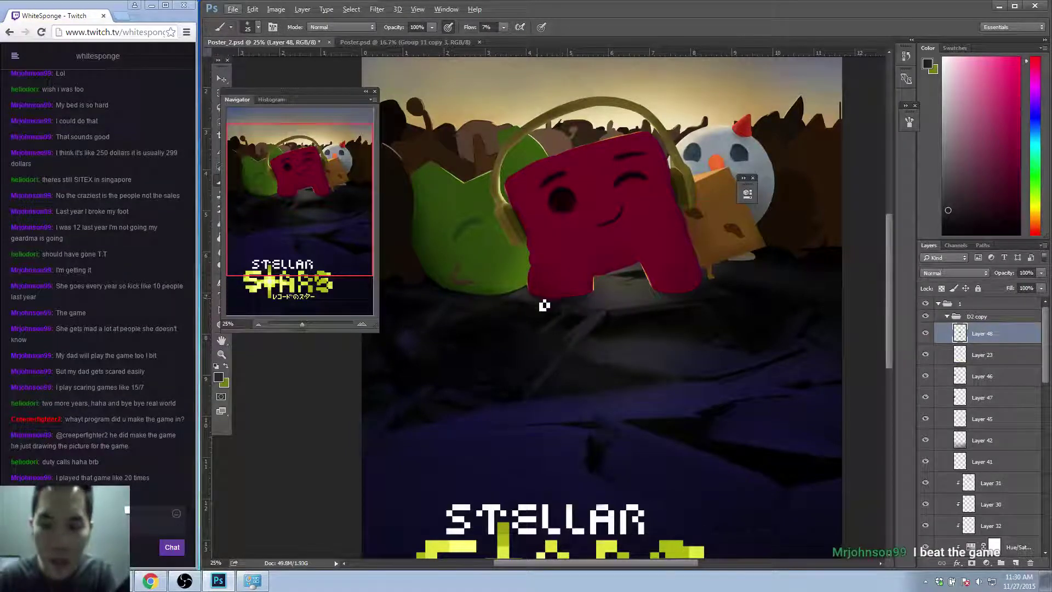
pyautogui.press('alt')
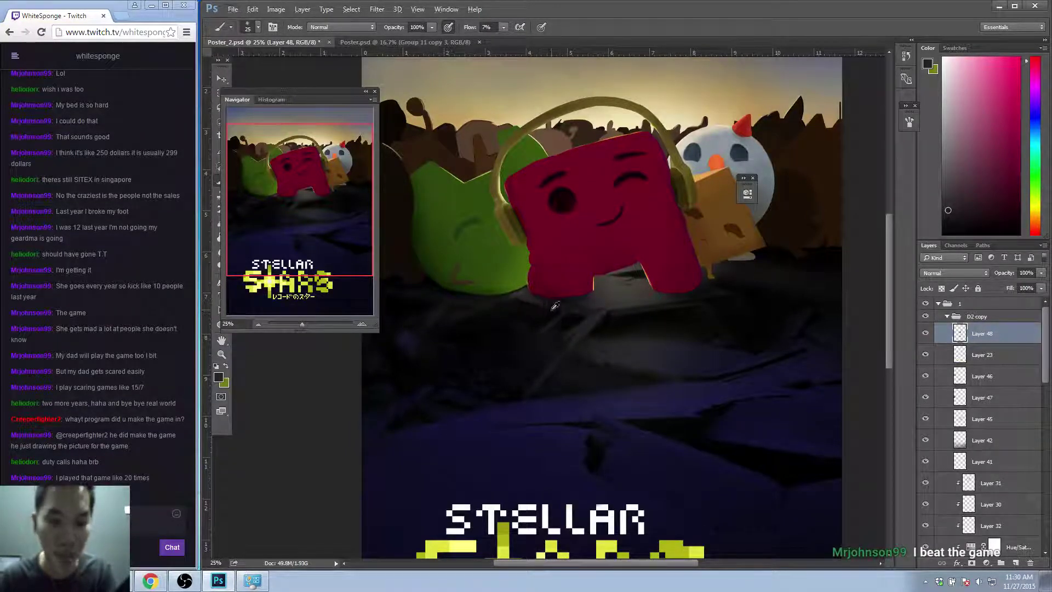
pyautogui.keyDown('alt'); pyautogui.click(560, 305); pyautogui.keyUp('alt')
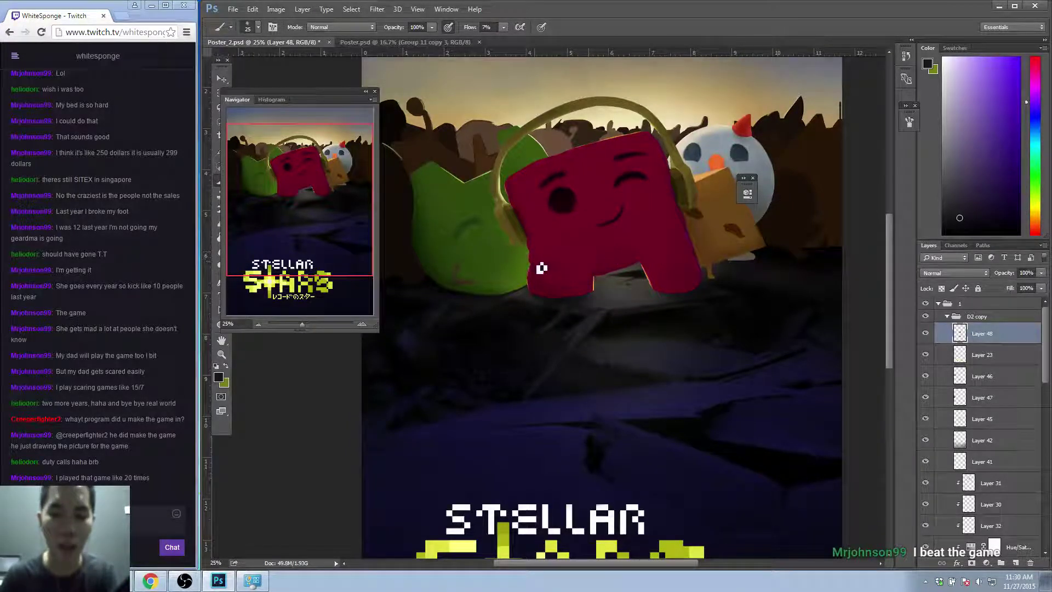
pyautogui.keyDown('alt'); pyautogui.click(471, 331); pyautogui.keyUp('alt')
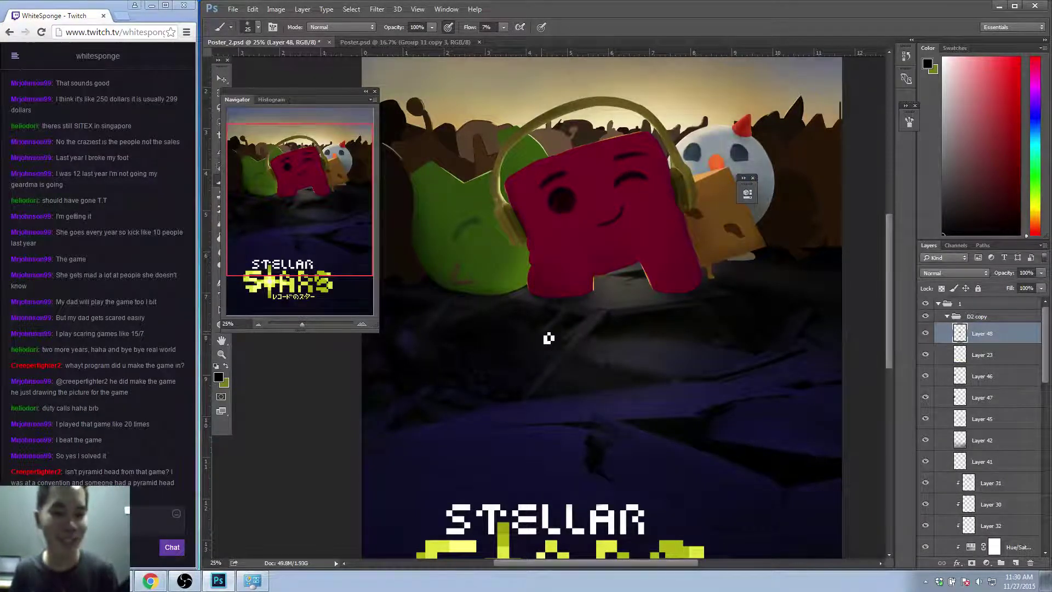
# Blend the dark ground just below the red character's feet on Layer 48 with sampled near-black tones.
pyautogui.press('Tab')
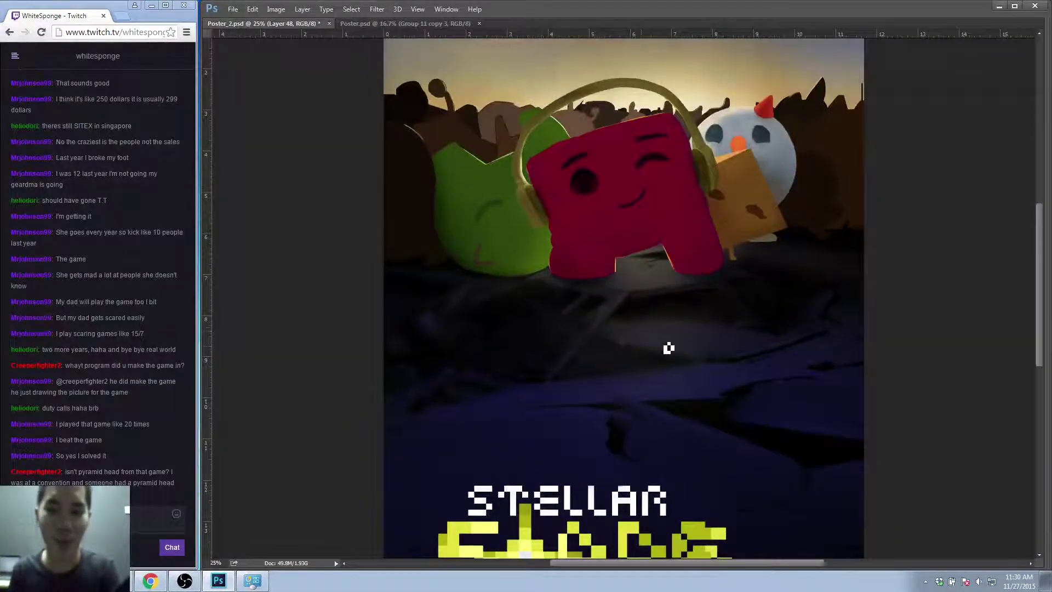
pyautogui.press('Tab')
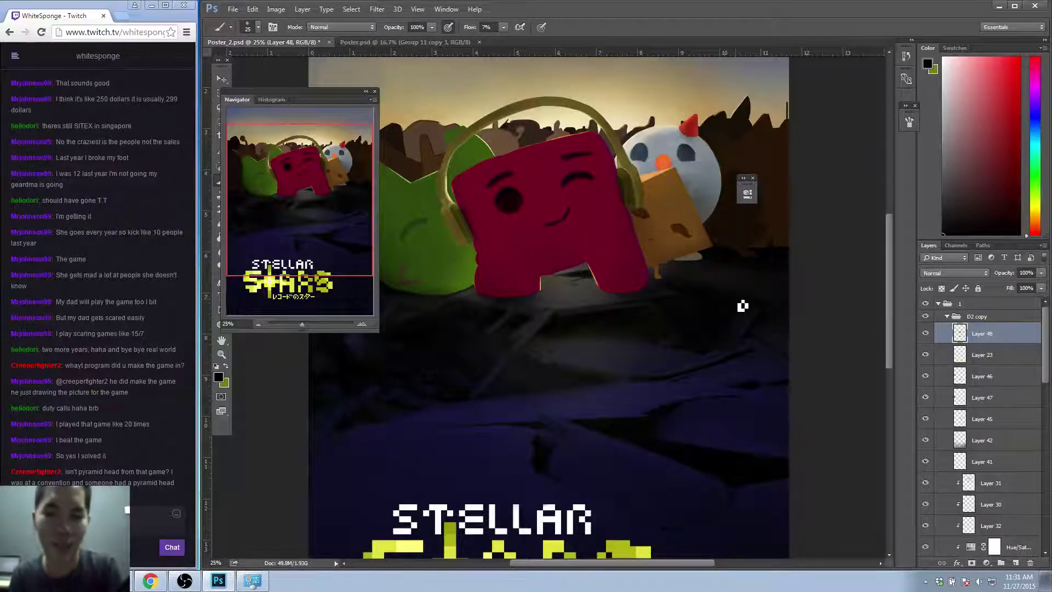
pyautogui.keyDown('alt'); pyautogui.click(496, 314); pyautogui.keyUp('alt')
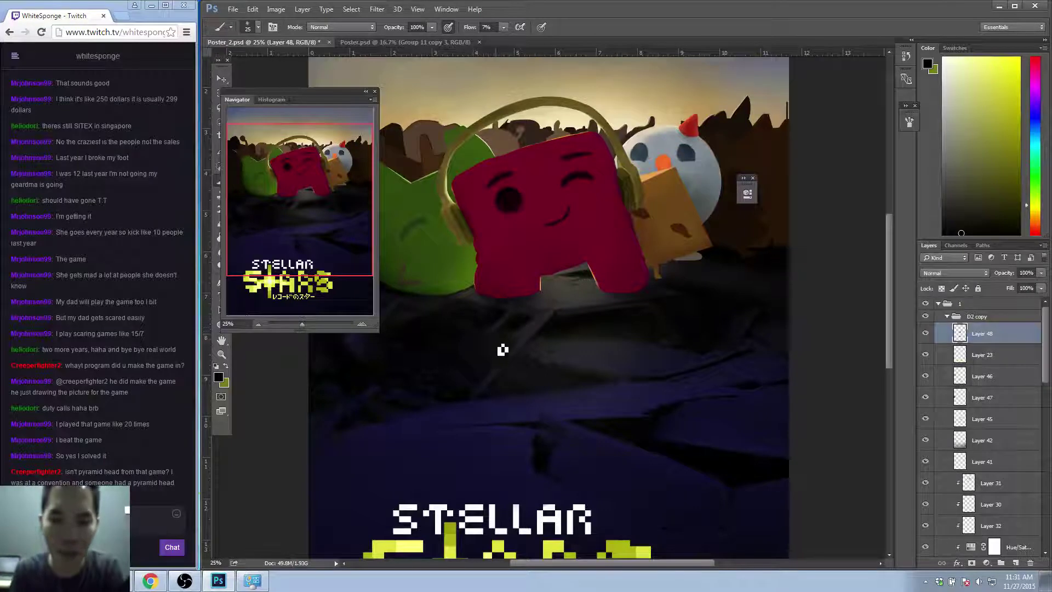
pyautogui.keyDown('alt'); pyautogui.click(565, 322); pyautogui.keyUp('alt')
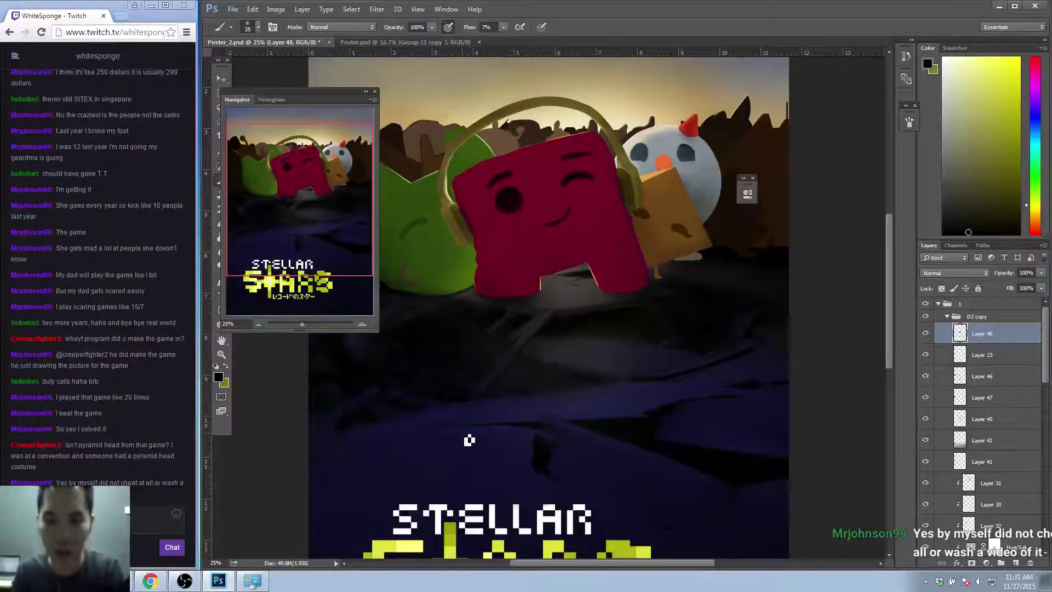
pyautogui.keyDown('alt'); pyautogui.click(563, 318); pyautogui.keyUp('alt')
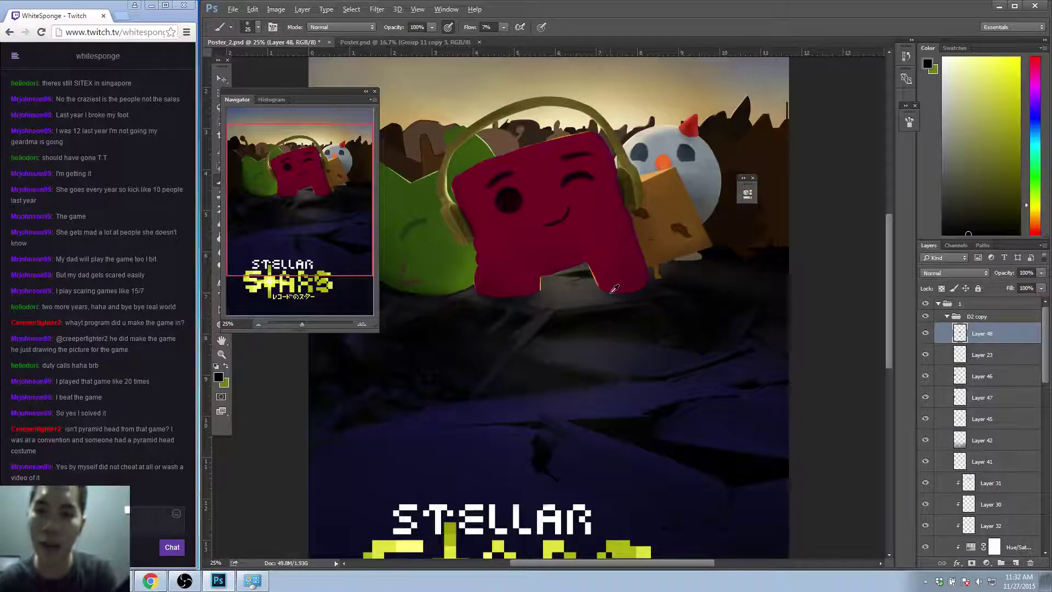
# Brush sampled warm greys into the lighter ground patch between the red character's feet.
pyautogui.keyDown('alt'); pyautogui.click(591, 289); pyautogui.keyUp('alt')
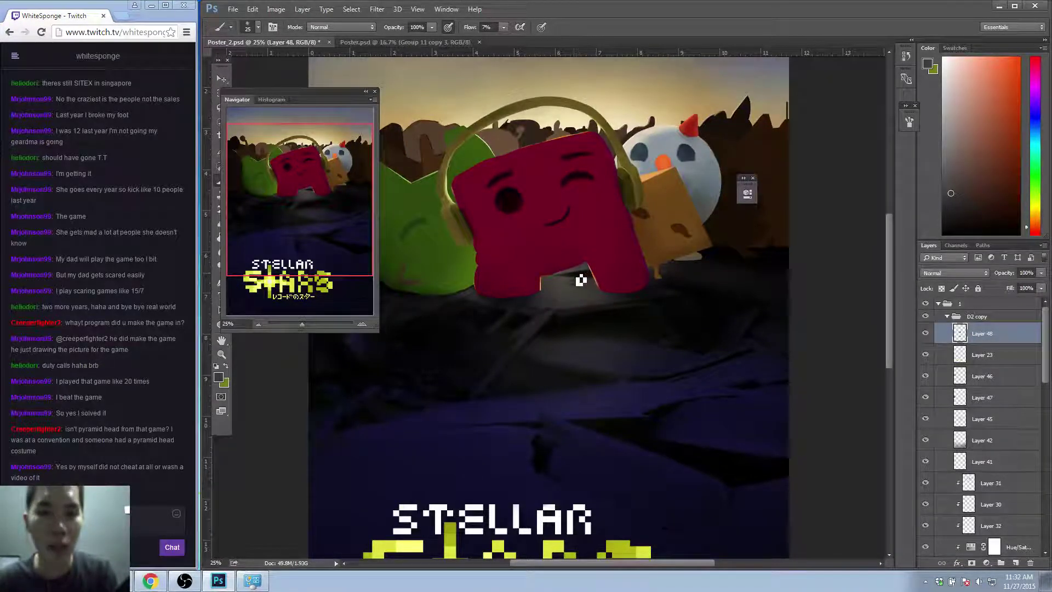
pyautogui.keyDown('alt'); pyautogui.click(568, 281); pyautogui.keyUp('alt')
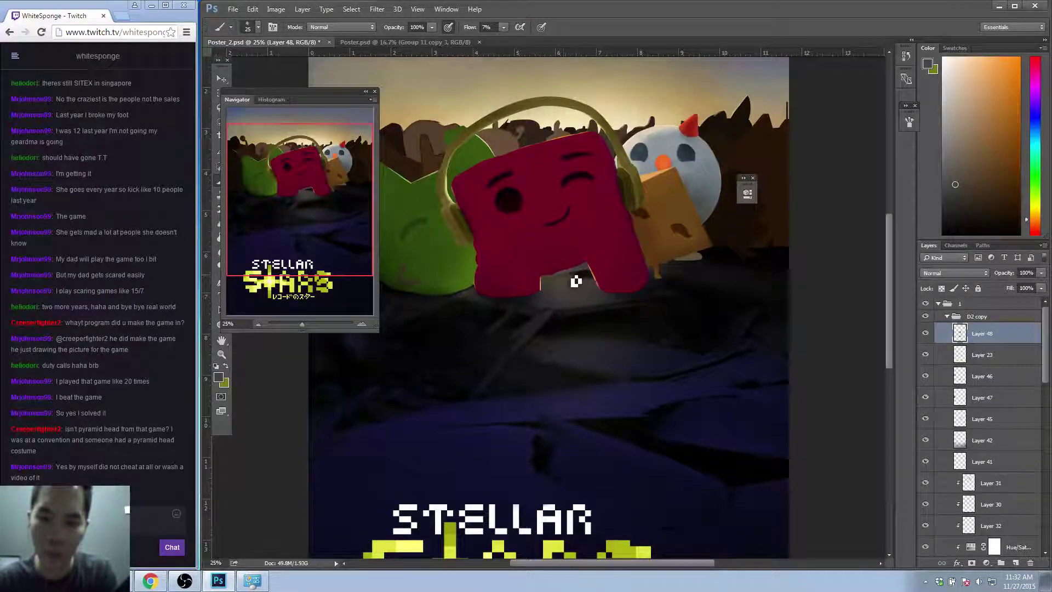
pyautogui.keyDown('alt'); pyautogui.click(573, 282); pyautogui.keyUp('alt')
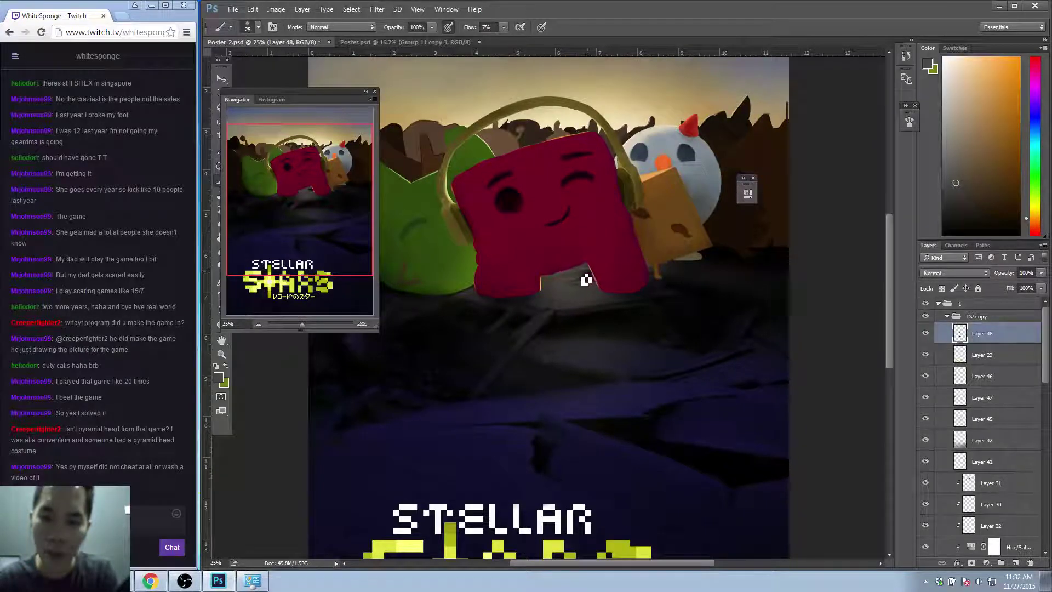
pyautogui.keyDown('alt'); pyautogui.click(575, 280); pyautogui.keyUp('alt')
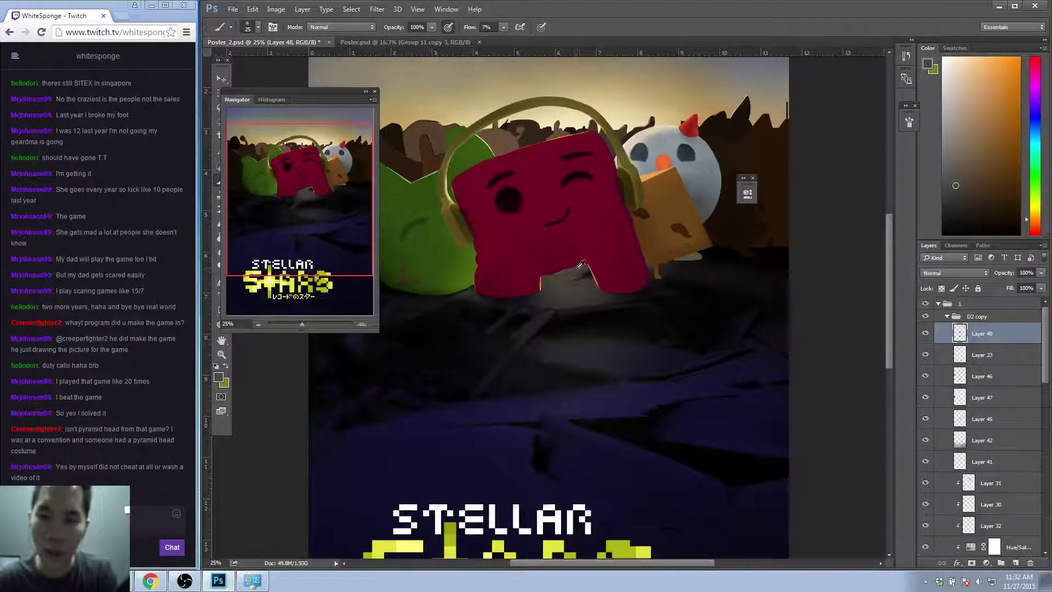
pyautogui.keyDown('alt'); pyautogui.click(570, 281); pyautogui.keyUp('alt')
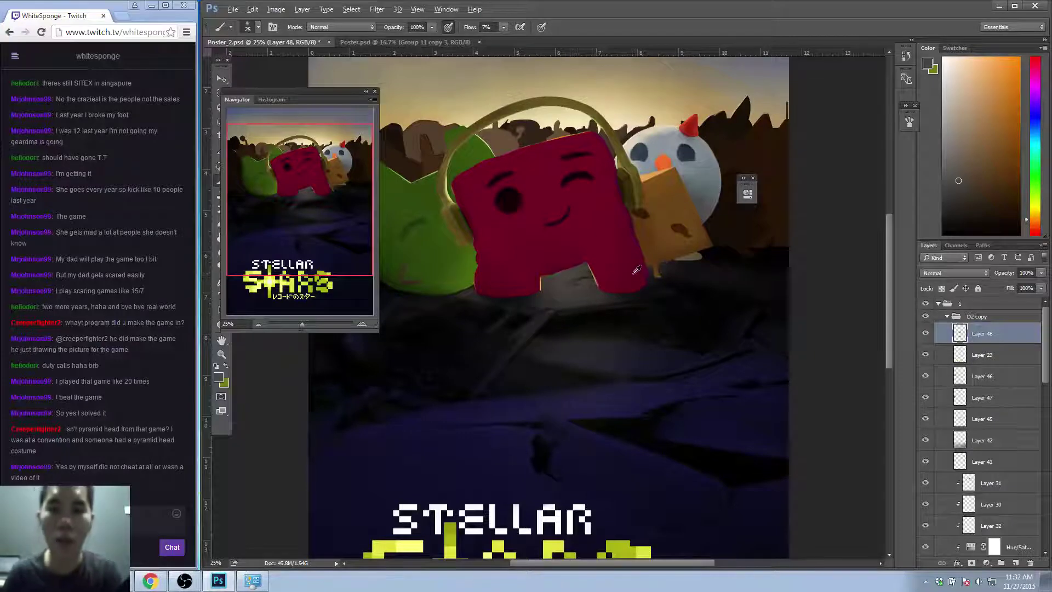
pyautogui.keyDown('alt'); pyautogui.click(587, 275); pyautogui.keyUp('alt')
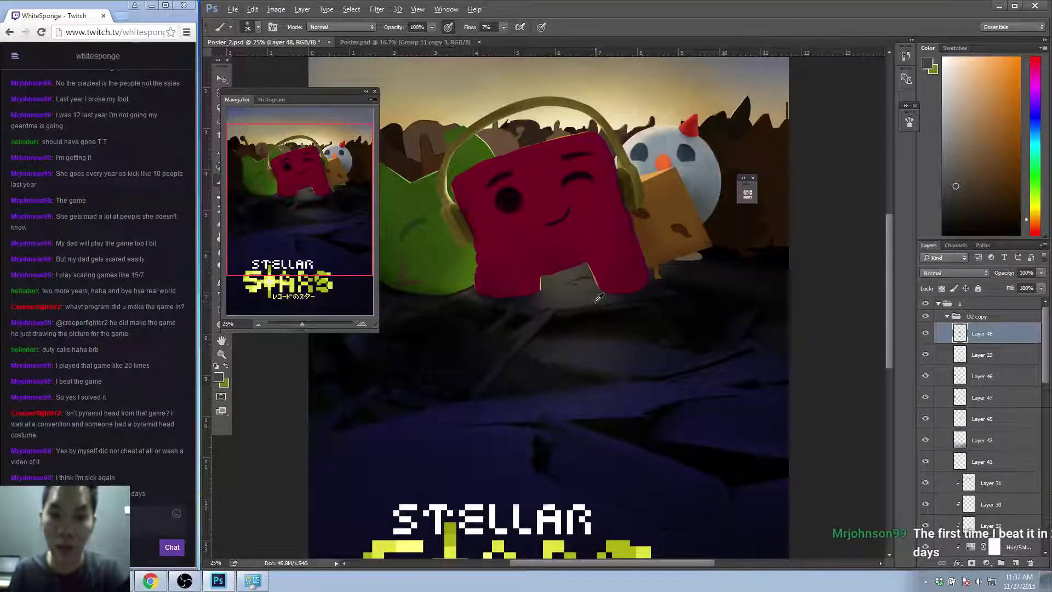
pyautogui.keyDown('alt'); pyautogui.click(593, 276); pyautogui.keyUp('alt')
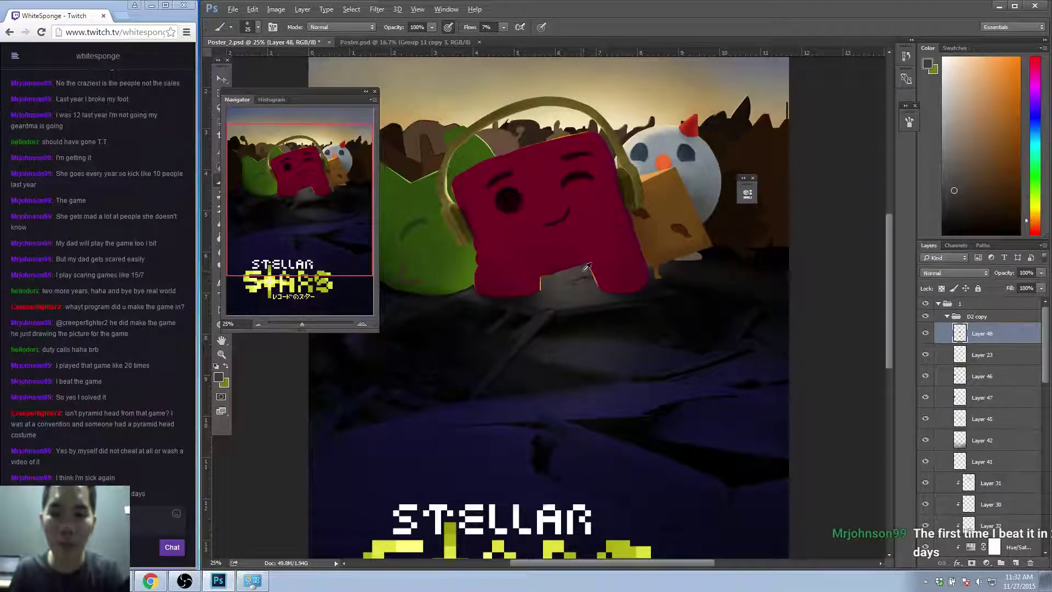
pyautogui.keyDown('alt'); pyautogui.click(583, 272); pyautogui.keyUp('alt')
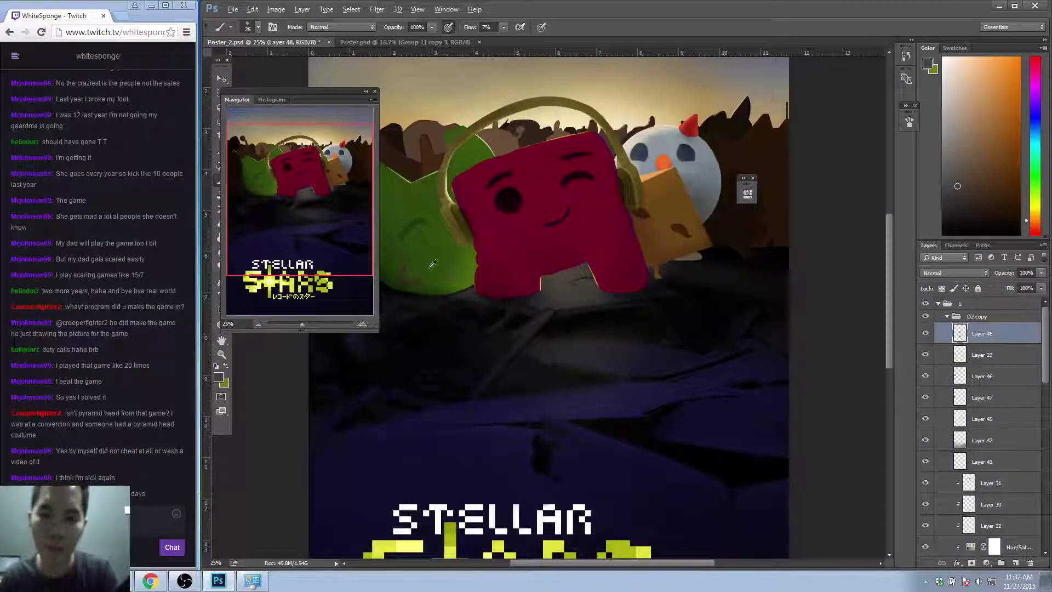
# Move the Navigator off the poster's left side and shade the ground below the green character with sampled near-black purple.
pyautogui.keyDown('alt'); pyautogui.click(419, 293); pyautogui.keyUp('alt')
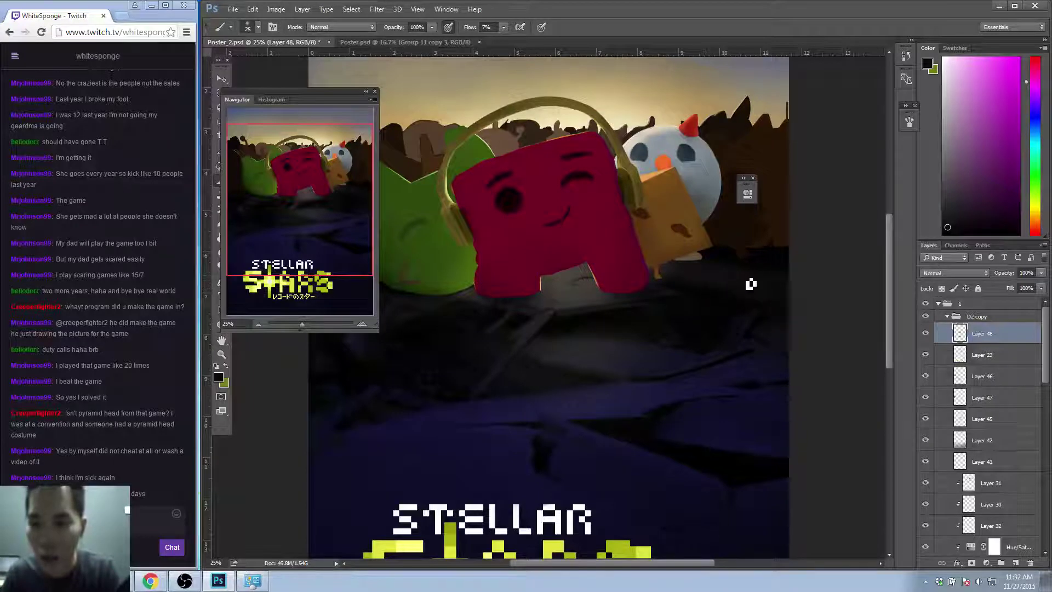
pyautogui.moveTo(328, 93); pyautogui.dragTo(262, 110)
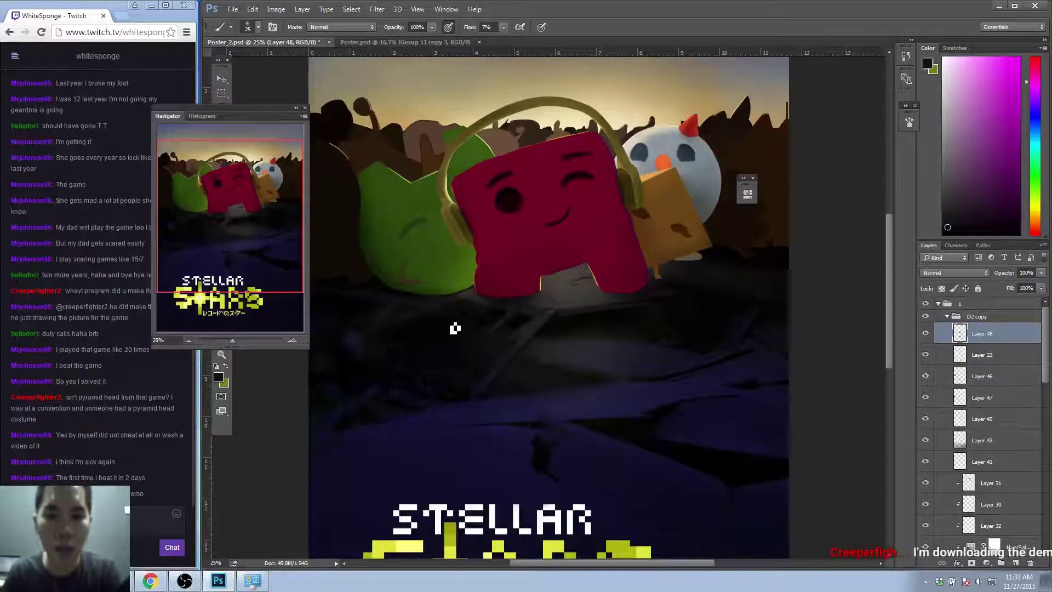
pyautogui.keyDown('alt'); pyautogui.click(435, 296); pyautogui.keyUp('alt')
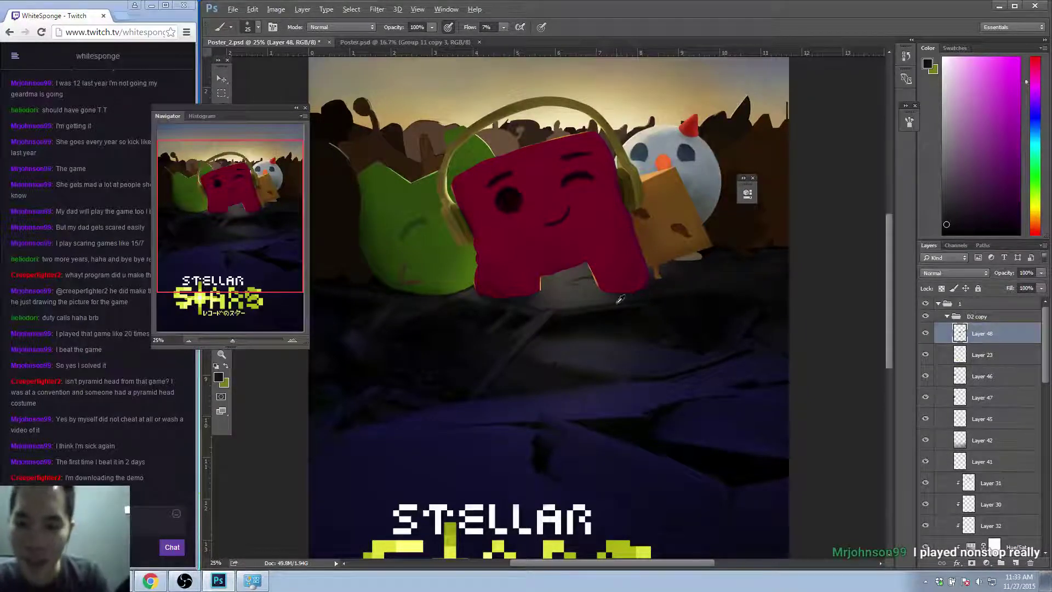
# Darken the ground below the orange character and towards the poster's right edge with sampled black, dark blue and dark purple tones.
pyautogui.keyDown('alt'); pyautogui.click(677, 291); pyautogui.keyUp('alt')
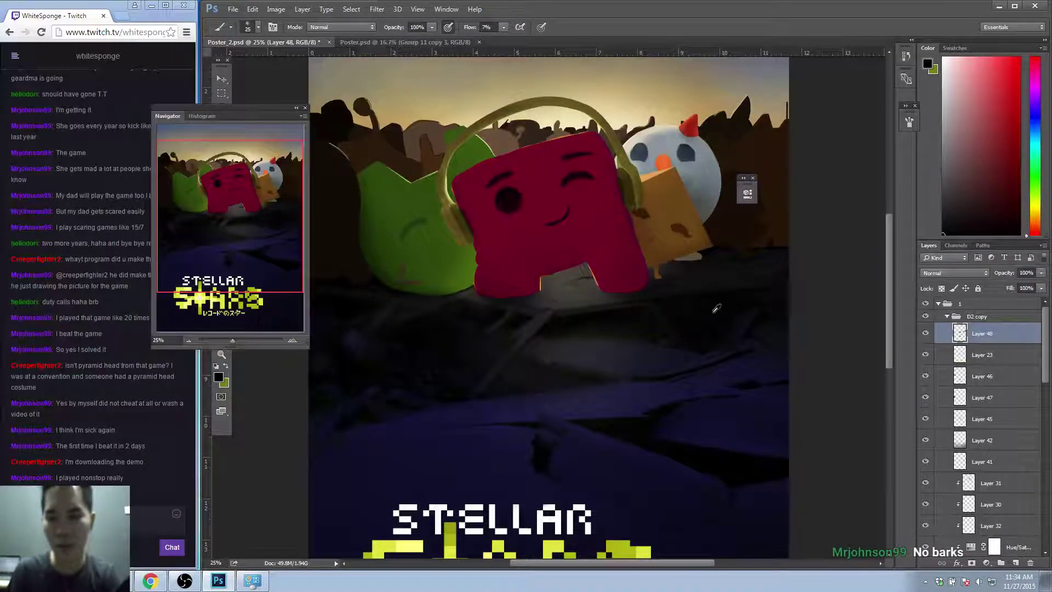
pyautogui.keyDown('alt'); pyautogui.click(776, 299); pyautogui.keyUp('alt')
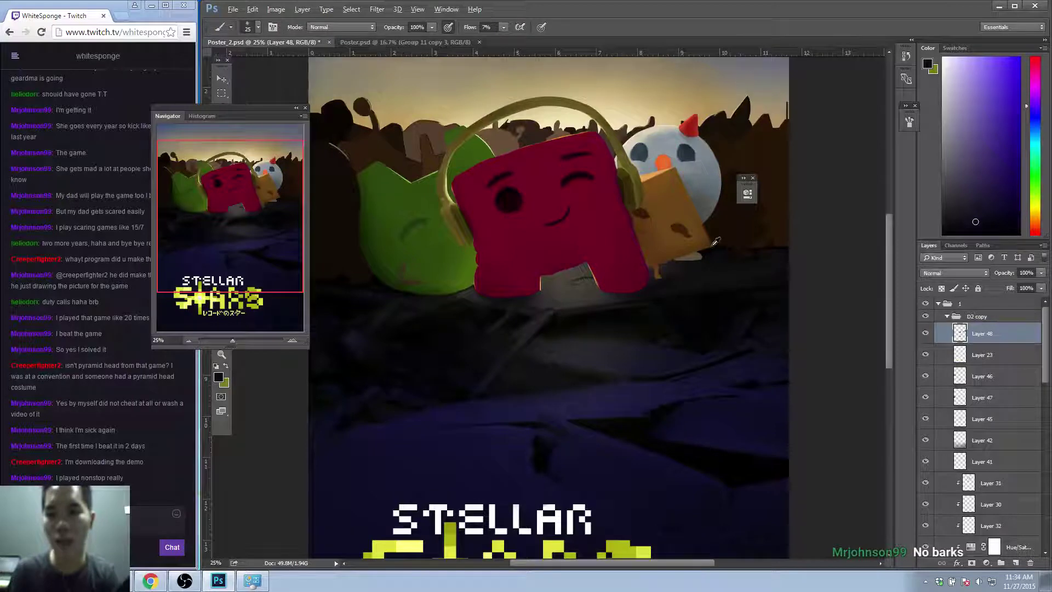
pyautogui.keyDown('alt'); pyautogui.click(678, 281); pyautogui.keyUp('alt')
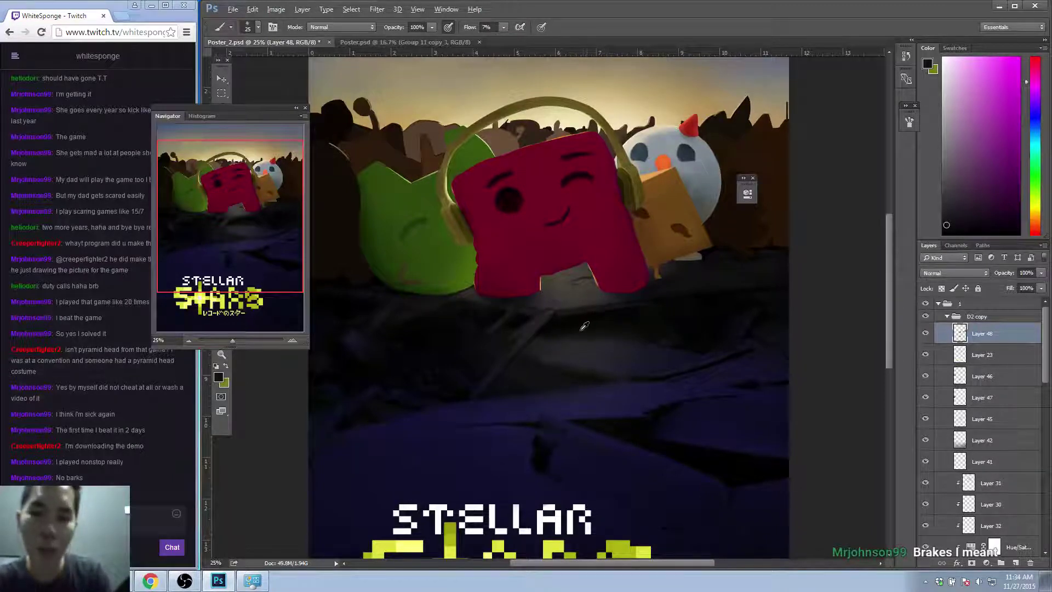
pyautogui.keyDown('alt'); pyautogui.click(585, 320); pyautogui.keyUp('alt')
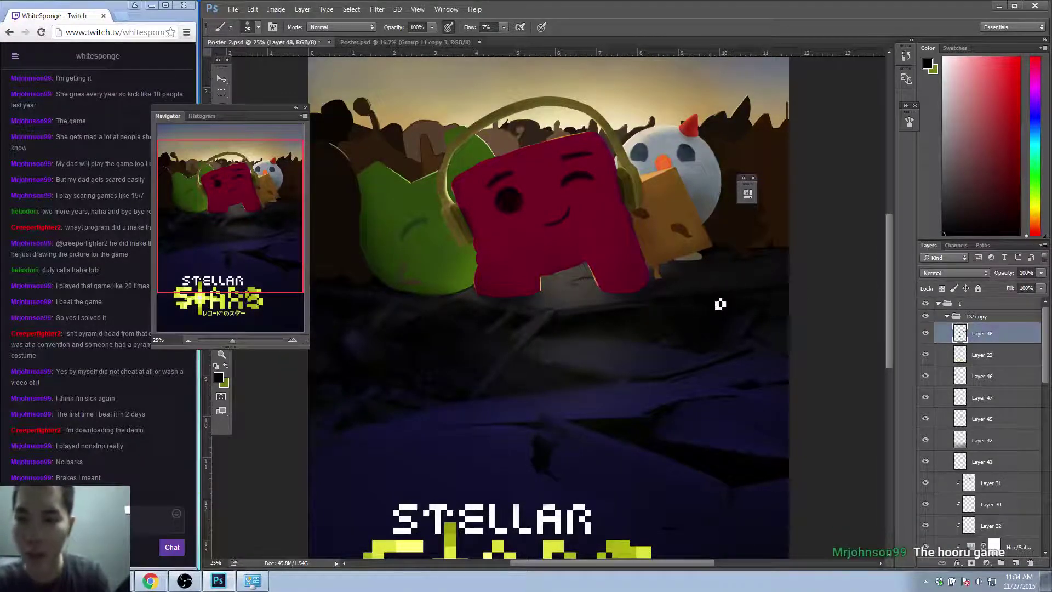
pyautogui.keyDown('alt'); pyautogui.click(729, 268); pyautogui.keyUp('alt')
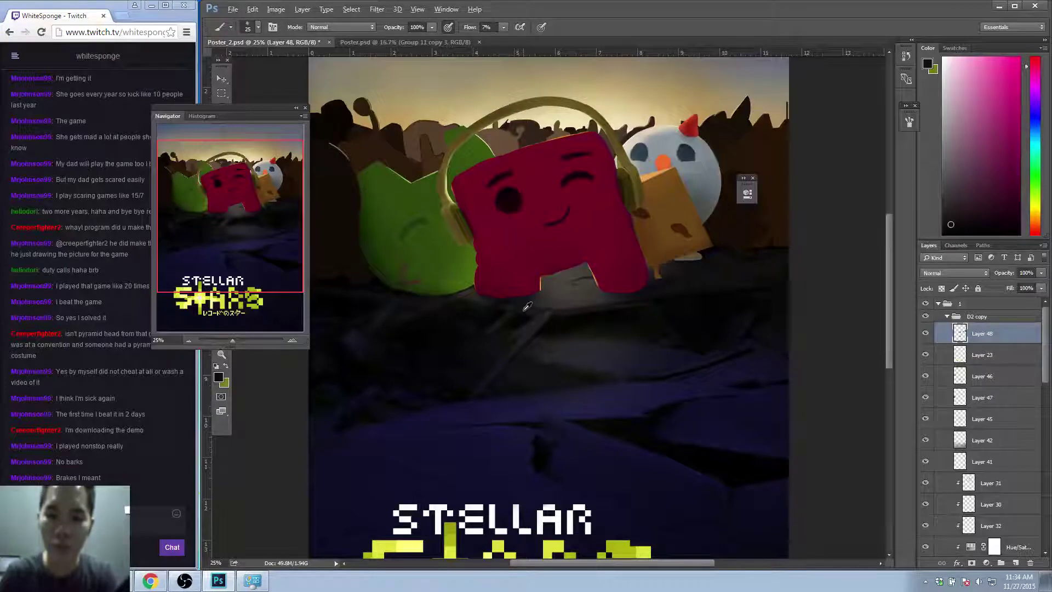
# Even out the dark ground strip below the characters across the poster's full width with sampled near-black and dark violet tones.
pyautogui.keyDown('alt'); pyautogui.click(528, 306); pyautogui.keyUp('alt')
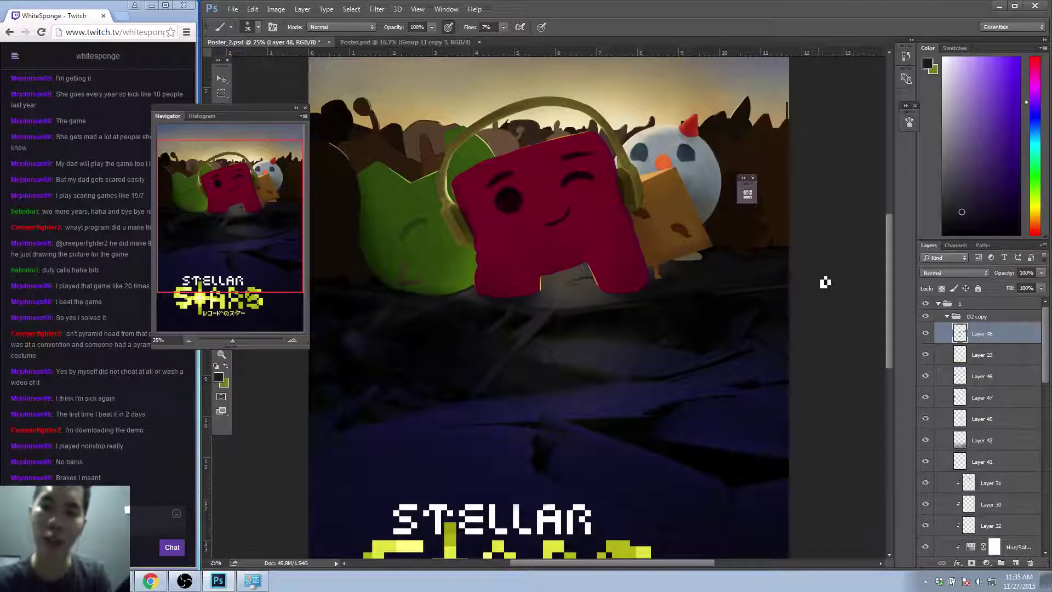
pyautogui.keyDown('alt'); pyautogui.click(366, 324); pyautogui.keyUp('alt')
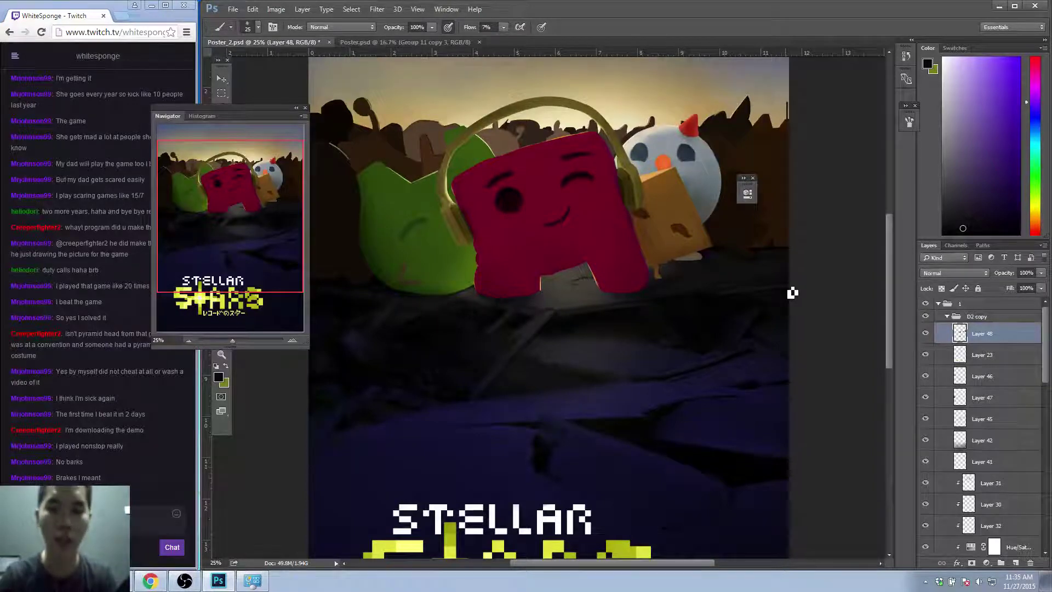
pyautogui.keyDown('alt'); pyautogui.click(773, 275); pyautogui.keyUp('alt')
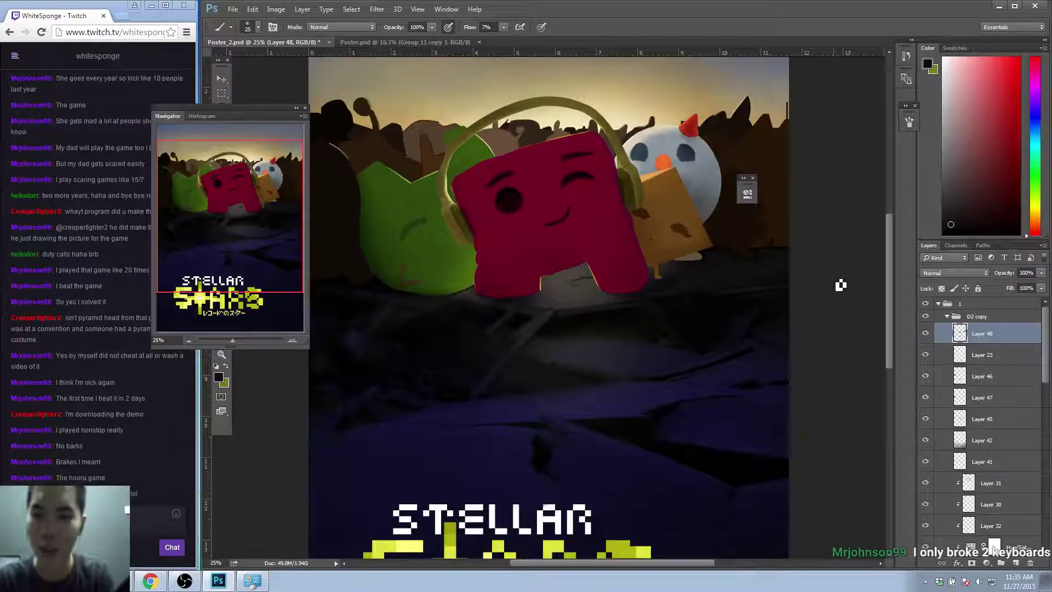
pyautogui.keyDown('alt'); pyautogui.click(640, 319); pyautogui.keyUp('alt')
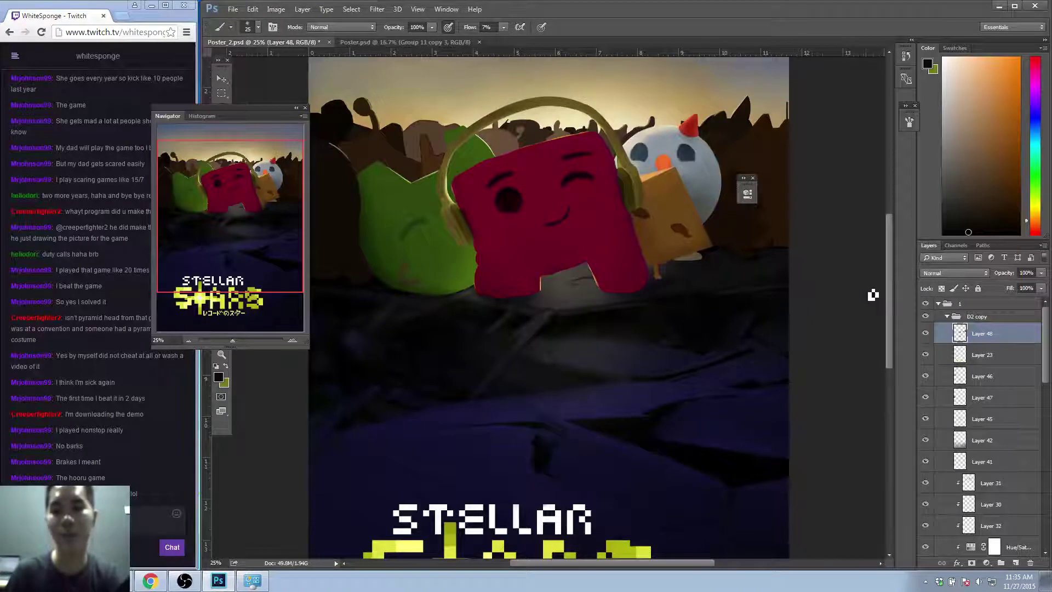
pyautogui.keyDown('alt'); pyautogui.click(574, 304); pyautogui.keyUp('alt')
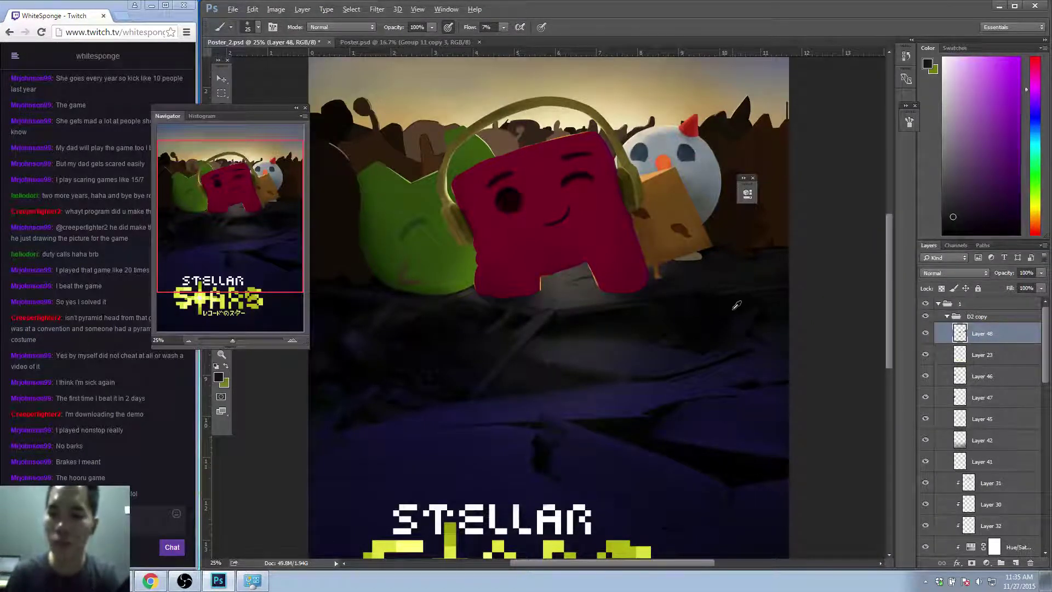
pyautogui.keyDown('alt'); pyautogui.click(554, 326); pyautogui.keyUp('alt')
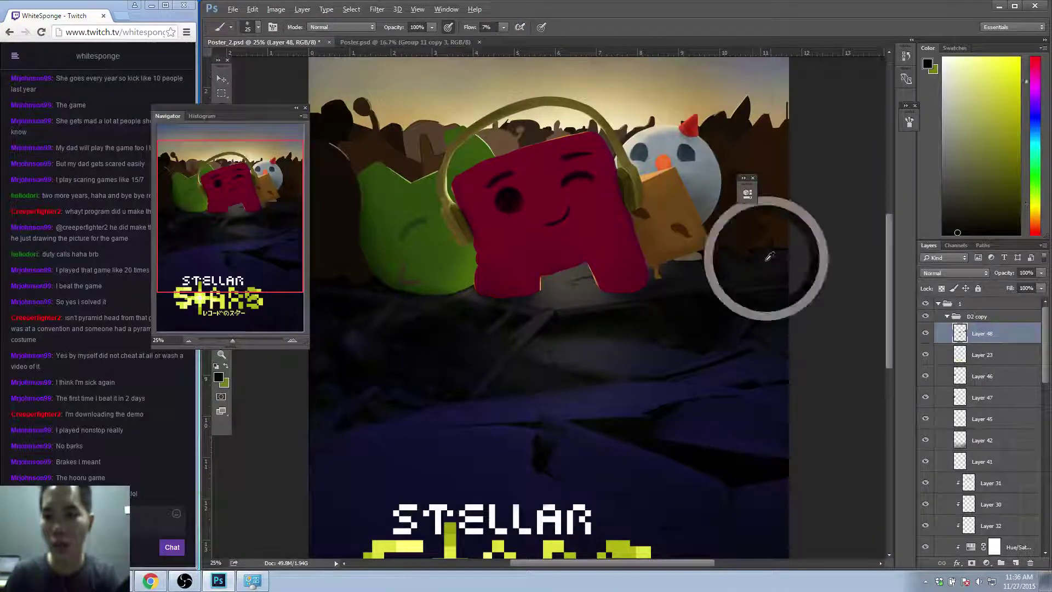
pyautogui.keyDown('alt'); pyautogui.click(760, 268); pyautogui.keyUp('alt')
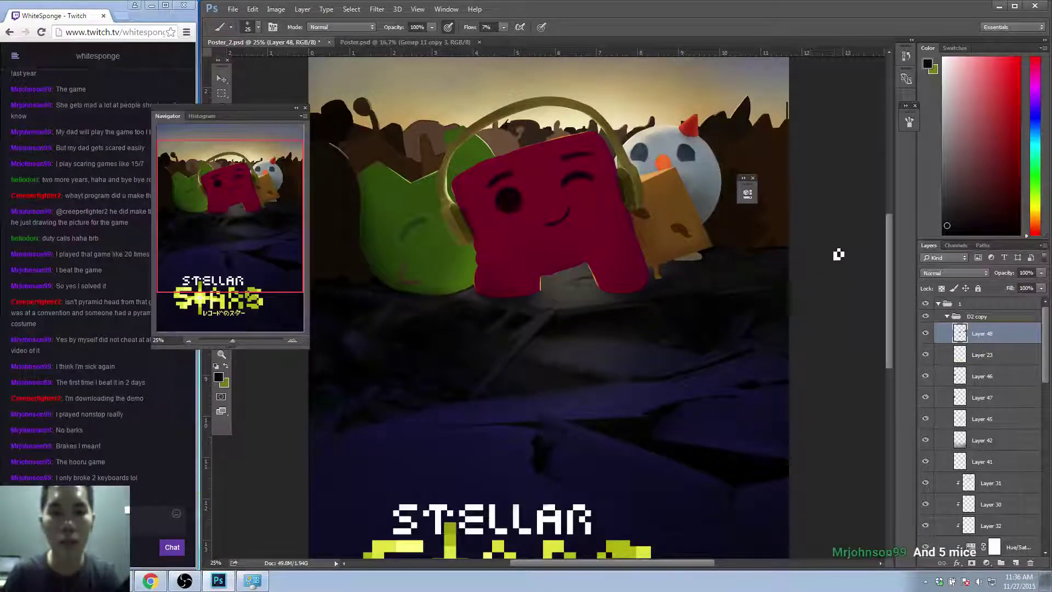
# Check the whole poster and shade the ground left of the green character with sampled black.
pyautogui.press('z')
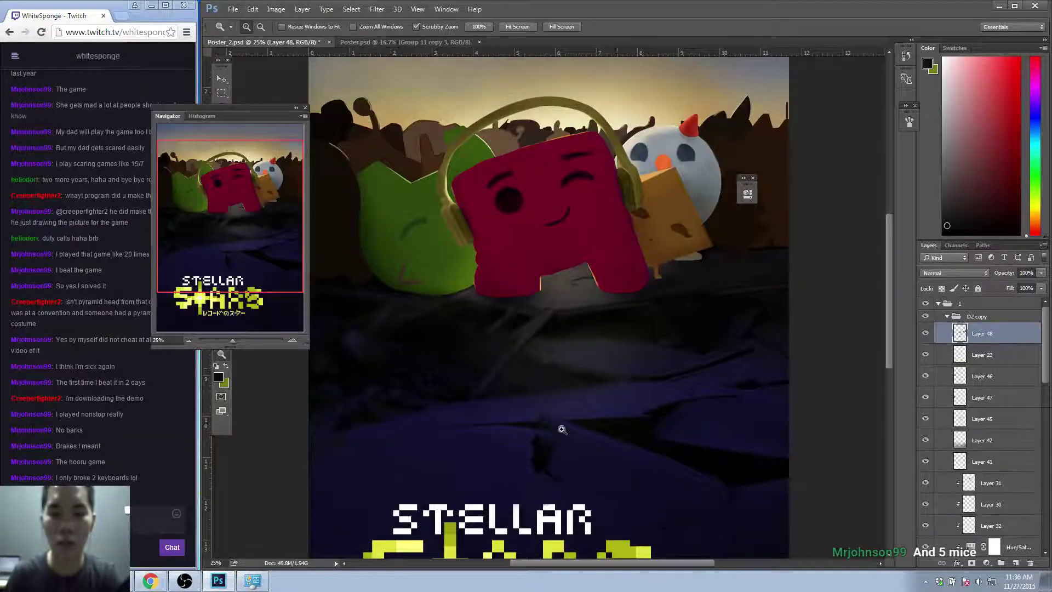
pyautogui.keyDown('alt'); pyautogui.click(537, 427); pyautogui.keyUp('alt')
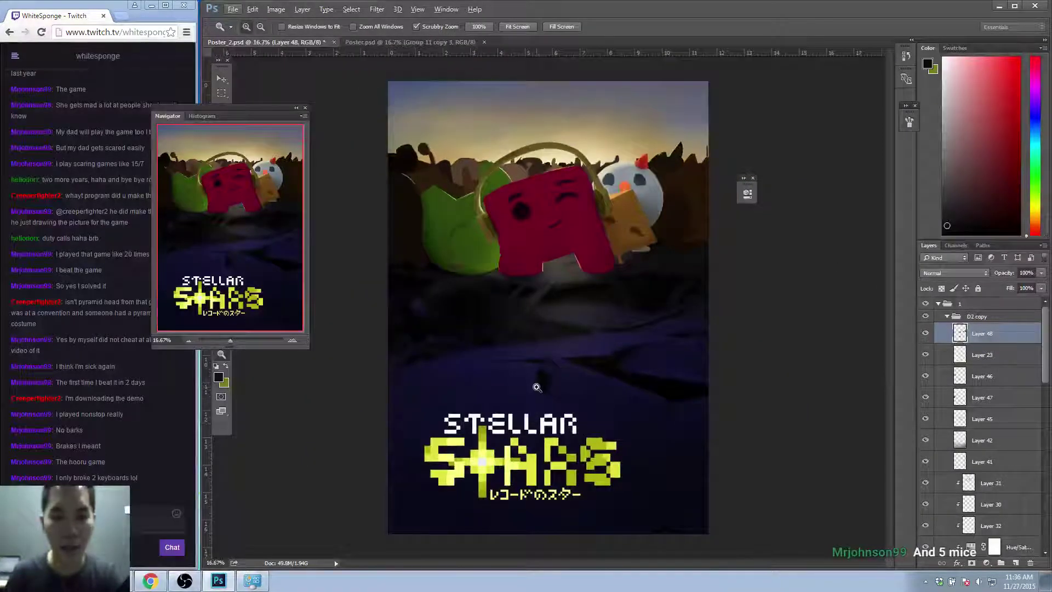
pyautogui.press('b')
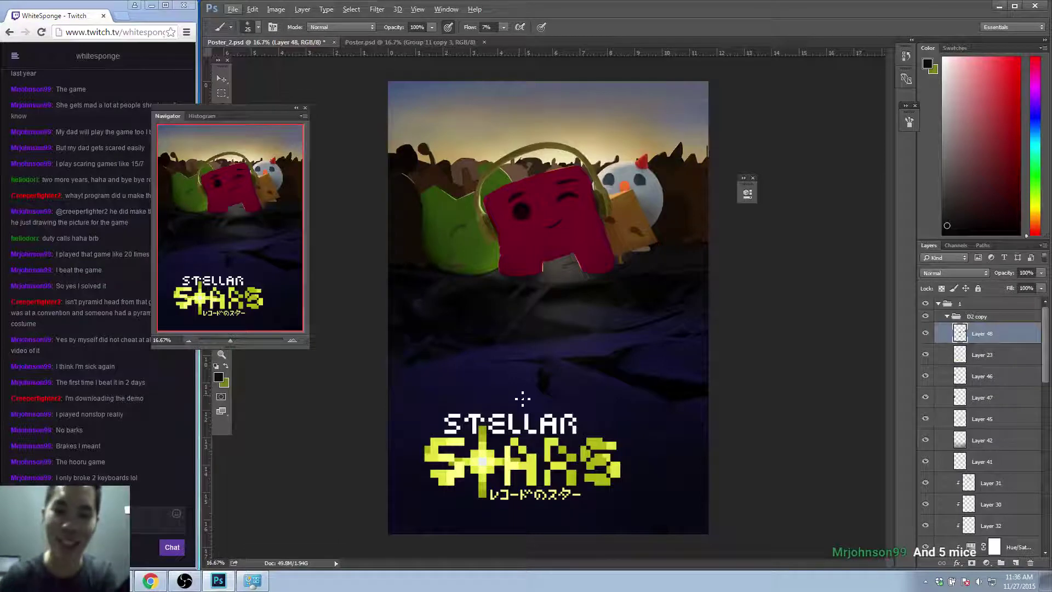
pyautogui.press('z')
pyautogui.click(471, 324)
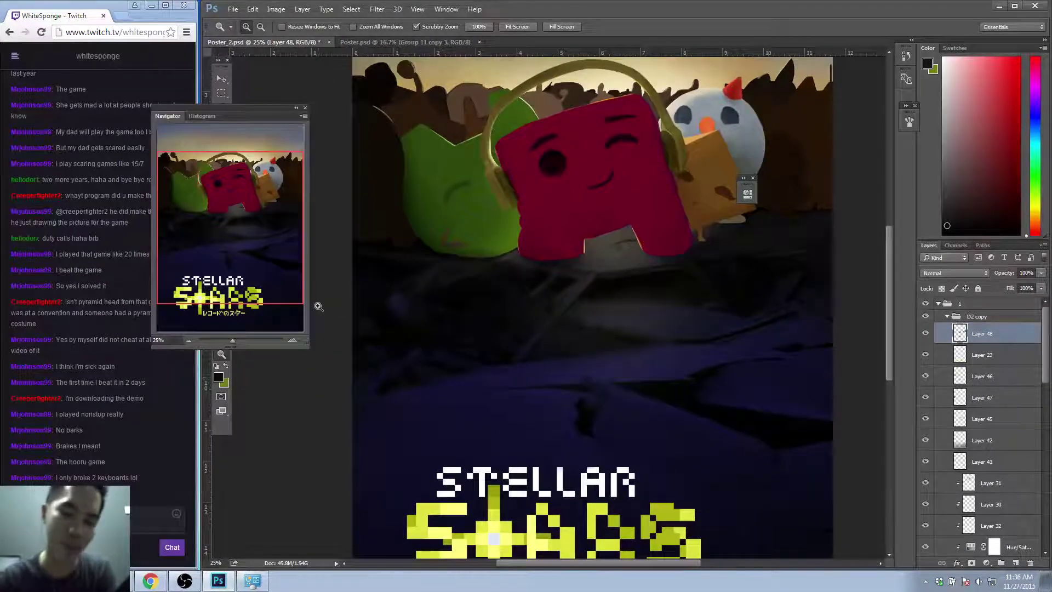
pyautogui.moveTo(481, 274)
pyautogui.mouseDown()
pyautogui.moveTo(427, 244)
pyautogui.moveTo(476, 266)
pyautogui.moveTo(494, 286)
pyautogui.mouseUp()
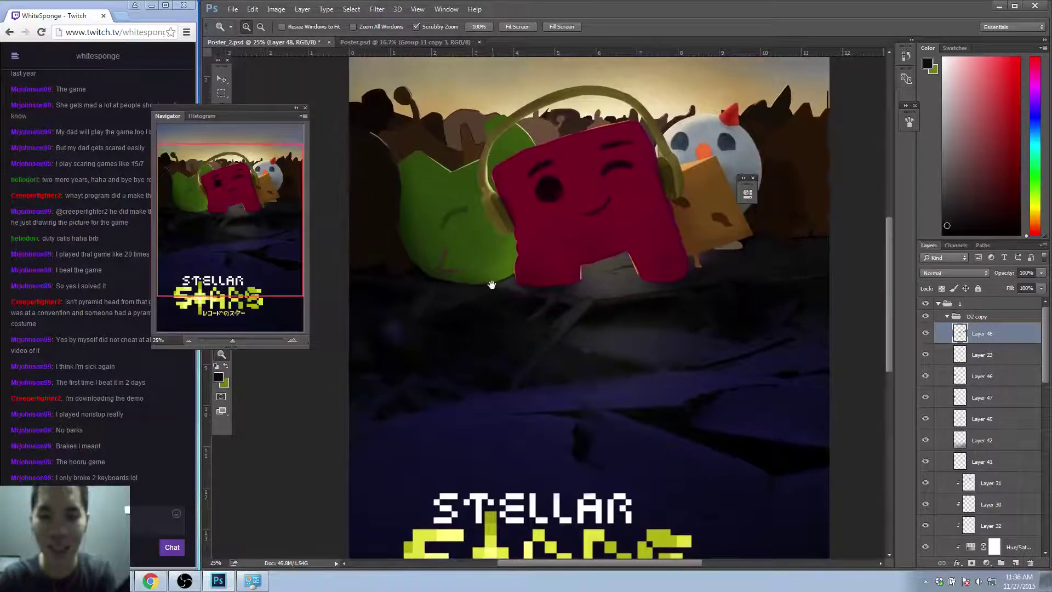
pyautogui.press('b')
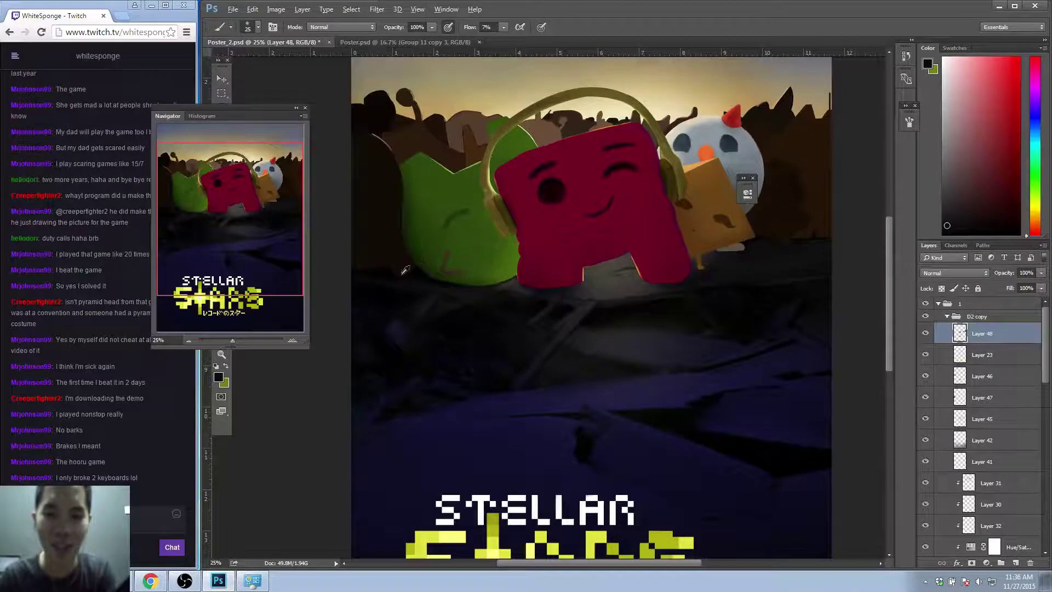
pyautogui.keyDown('alt'); pyautogui.click(376, 296); pyautogui.keyUp('alt')
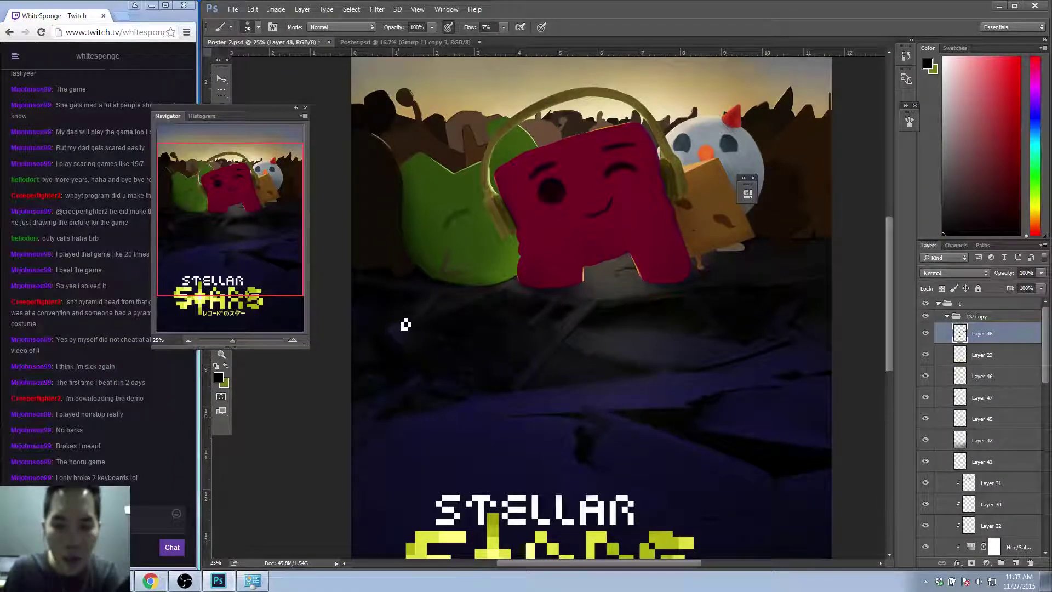
# Shade the ground beside the orange character's leg with sampled dark violet and near-black tones.
pyautogui.moveTo(723, 226); pyautogui.dragTo(673, 220)
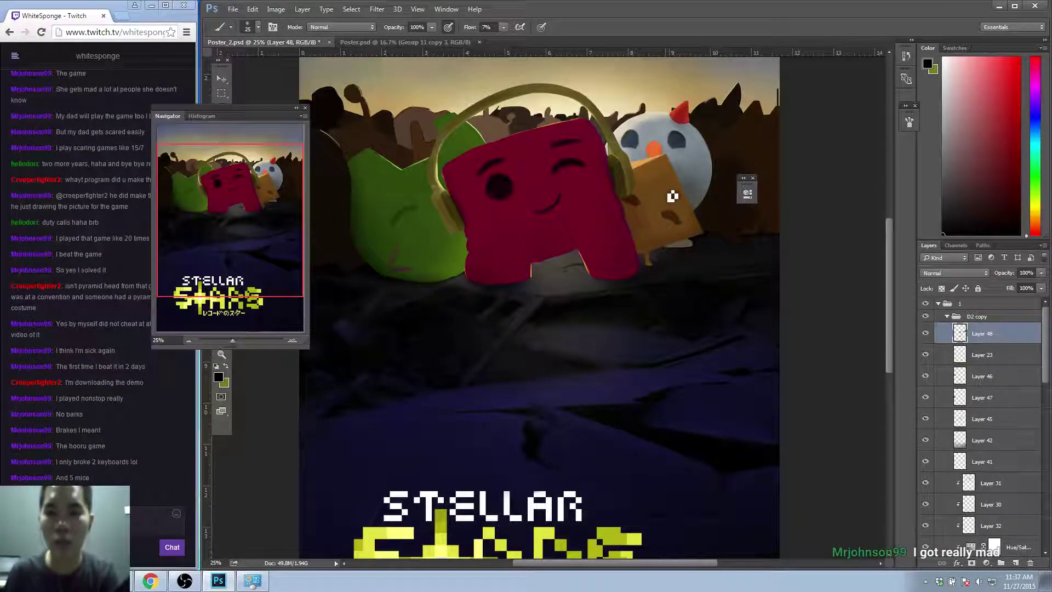
pyautogui.press('z')
pyautogui.keyDown('alt'); pyautogui.click(611, 330); pyautogui.keyUp('alt')
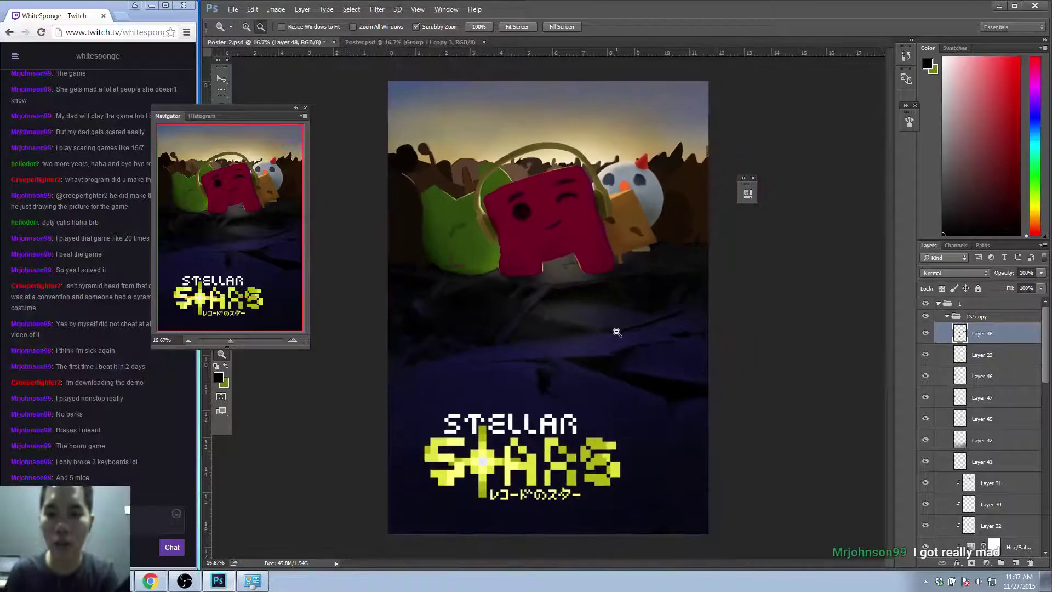
pyautogui.moveTo(709, 266); pyautogui.dragTo(652, 260)
pyautogui.press('b')
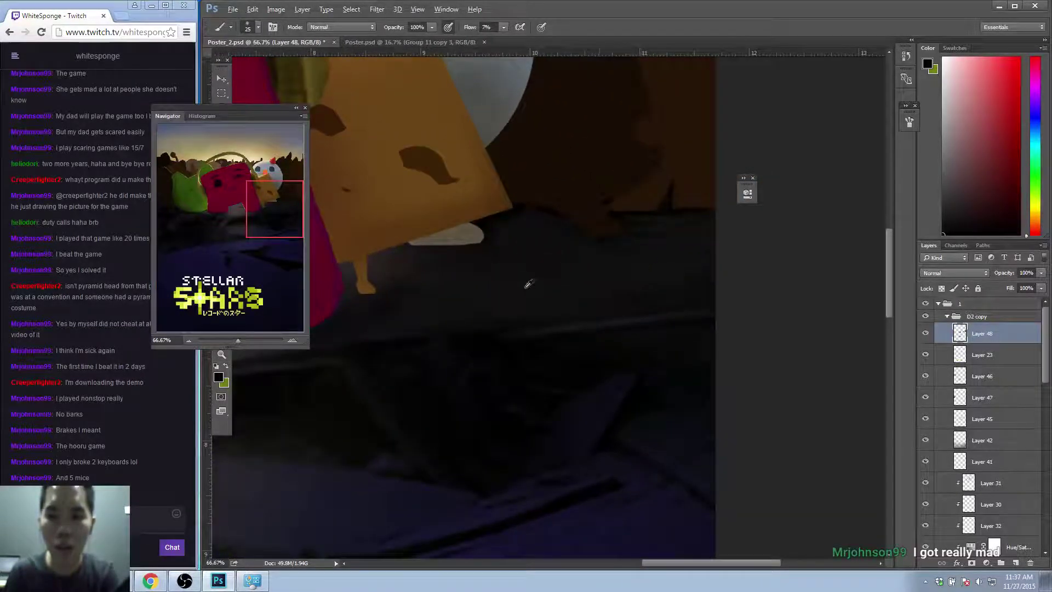
pyautogui.keyDown('alt'); pyautogui.click(391, 325); pyautogui.keyUp('alt')
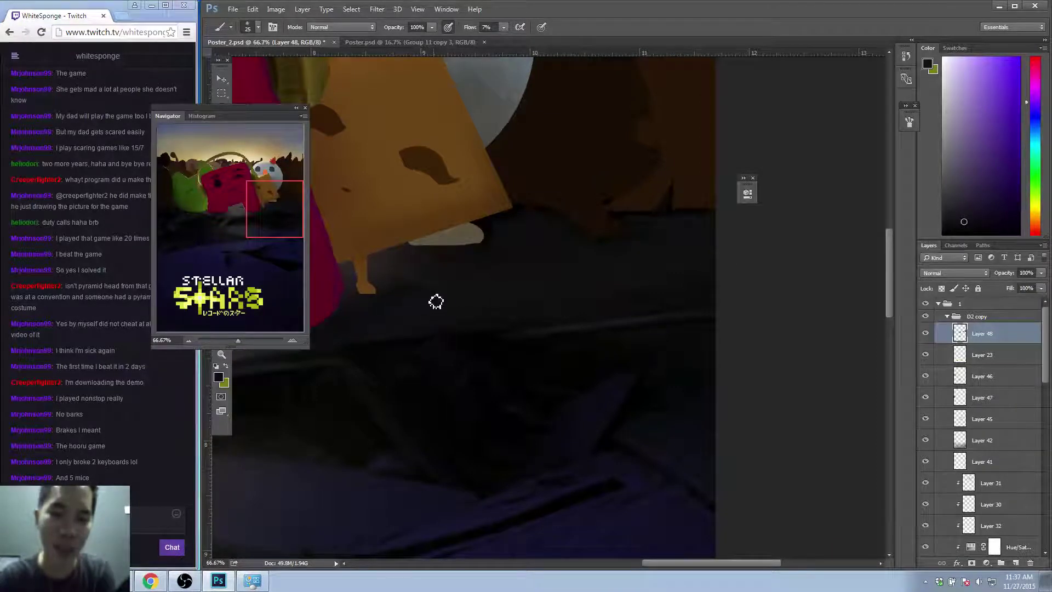
pyautogui.keyDown('alt'); pyautogui.click(491, 238); pyautogui.keyUp('alt')
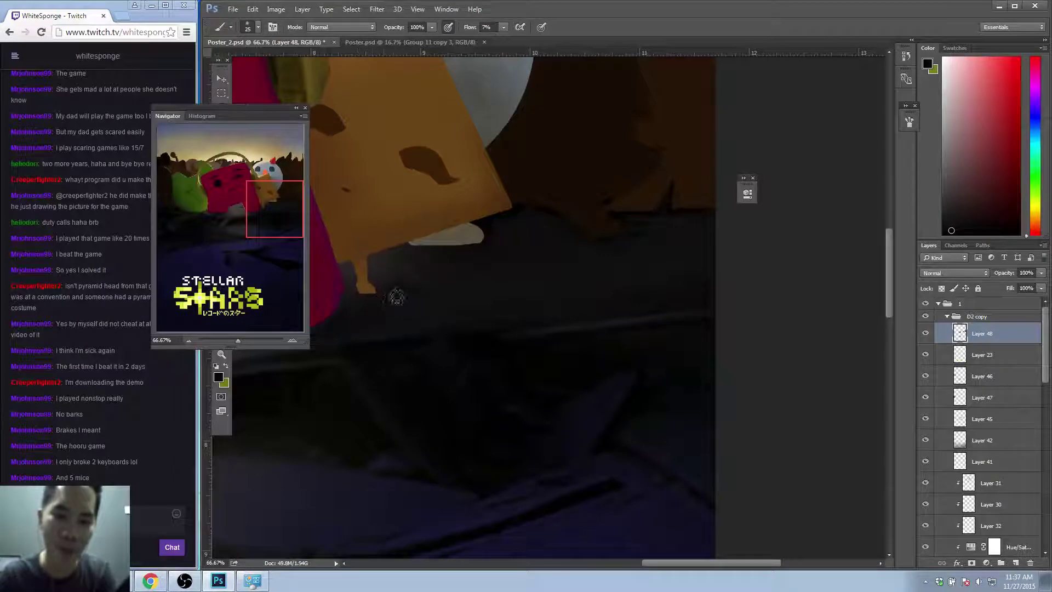
# Blend the ground around the orange character's leg and the pale foot with sampled dark pinkish grey and black tones.
pyautogui.press('e')
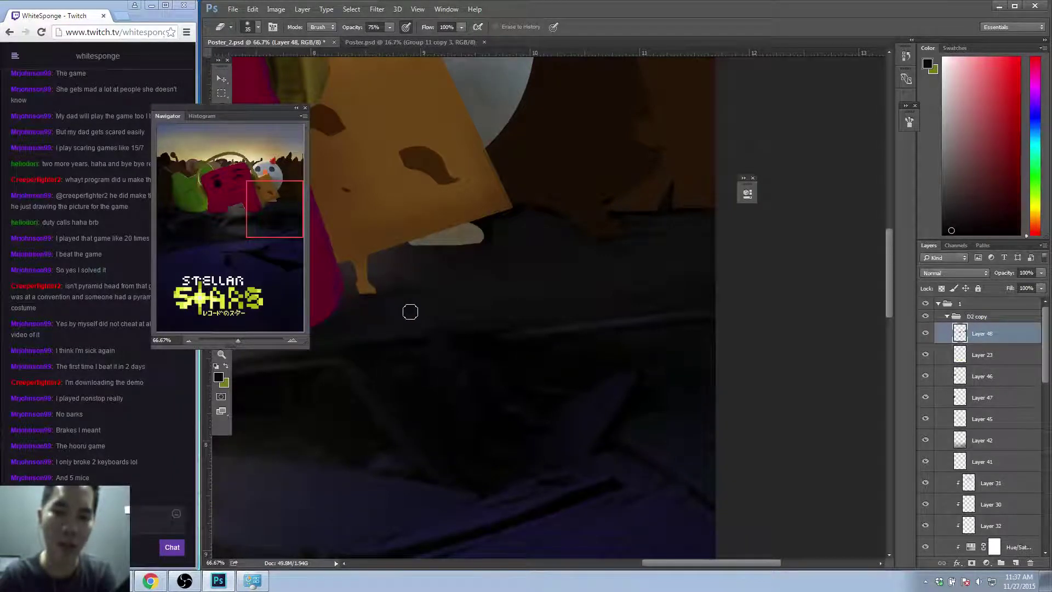
pyautogui.press('b')
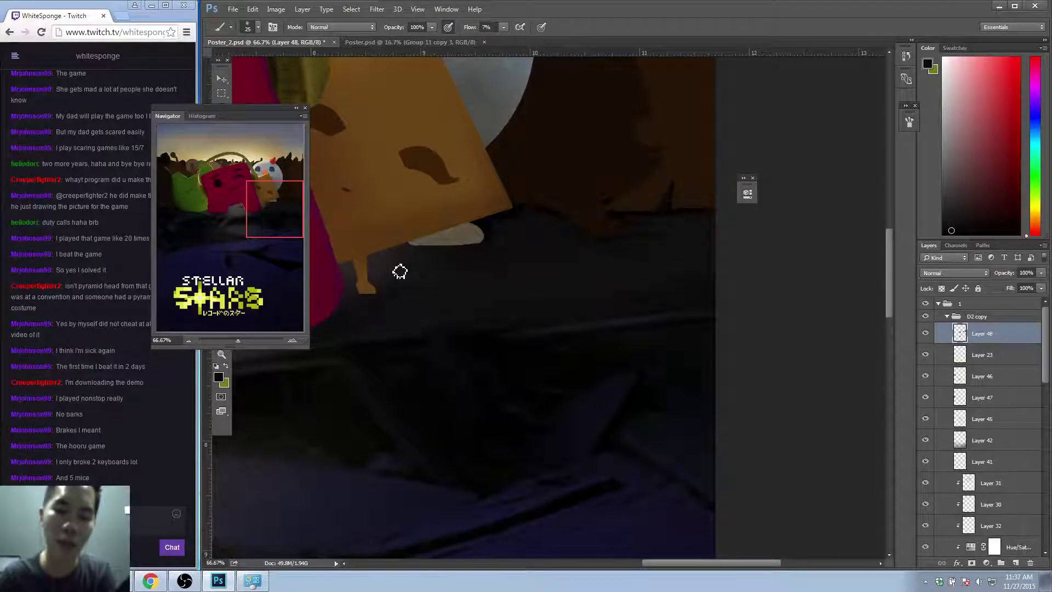
pyautogui.keyDown('alt'); pyautogui.click(355, 292); pyautogui.keyUp('alt')
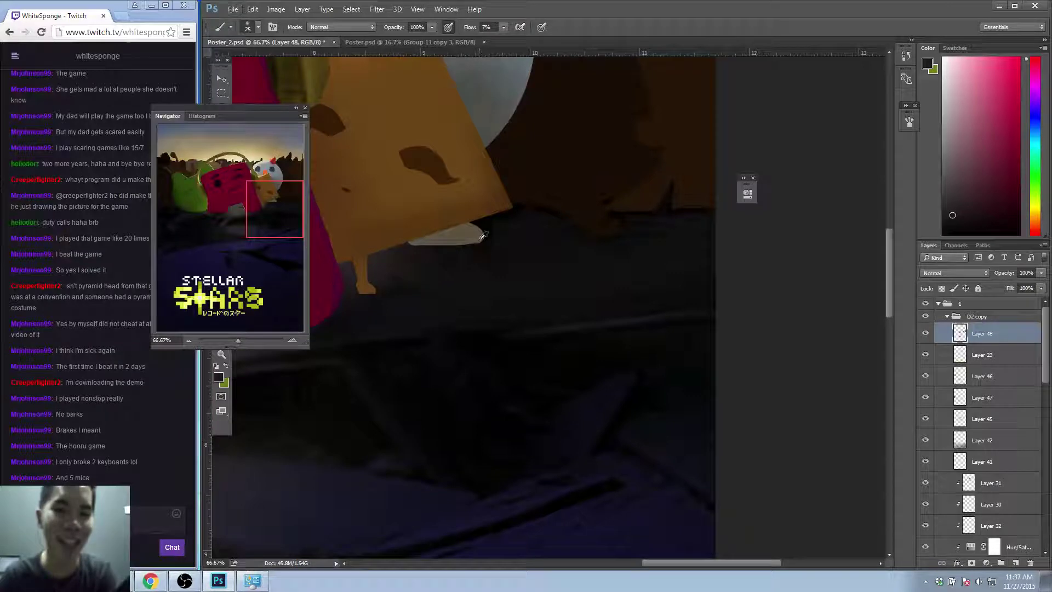
pyautogui.keyDown('alt'); pyautogui.click(485, 219); pyautogui.keyUp('alt')
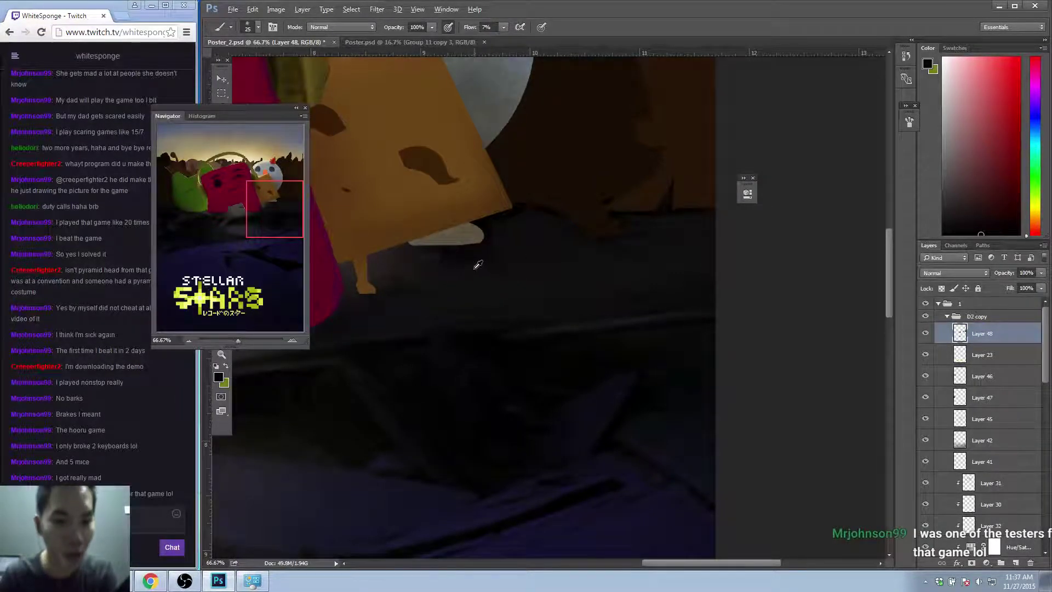
pyautogui.keyDown('alt'); pyautogui.click(522, 257); pyautogui.keyUp('alt')
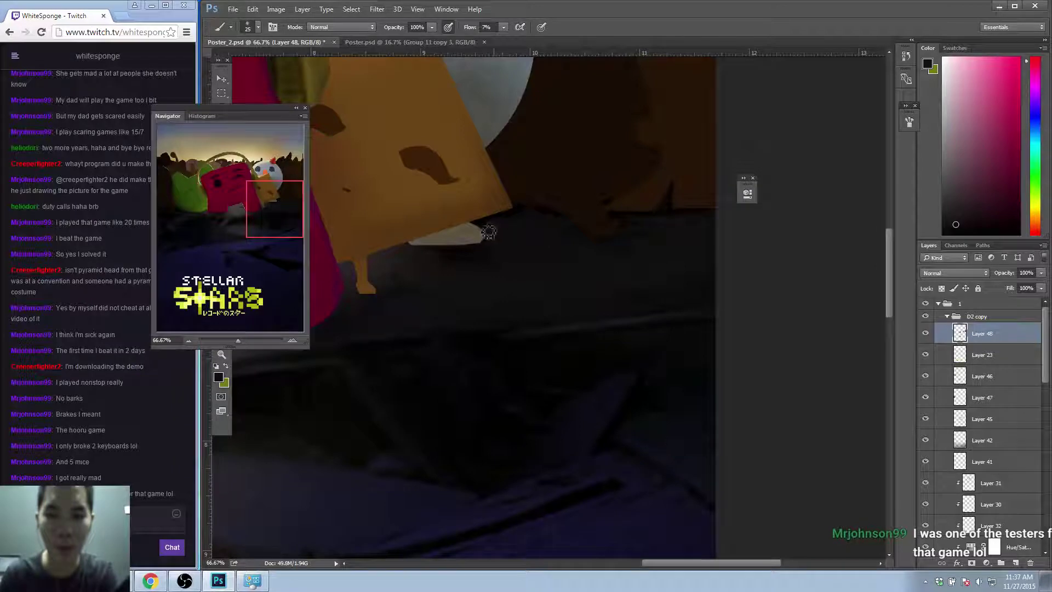
pyautogui.keyDown('alt'); pyautogui.click(518, 237); pyautogui.keyUp('alt')
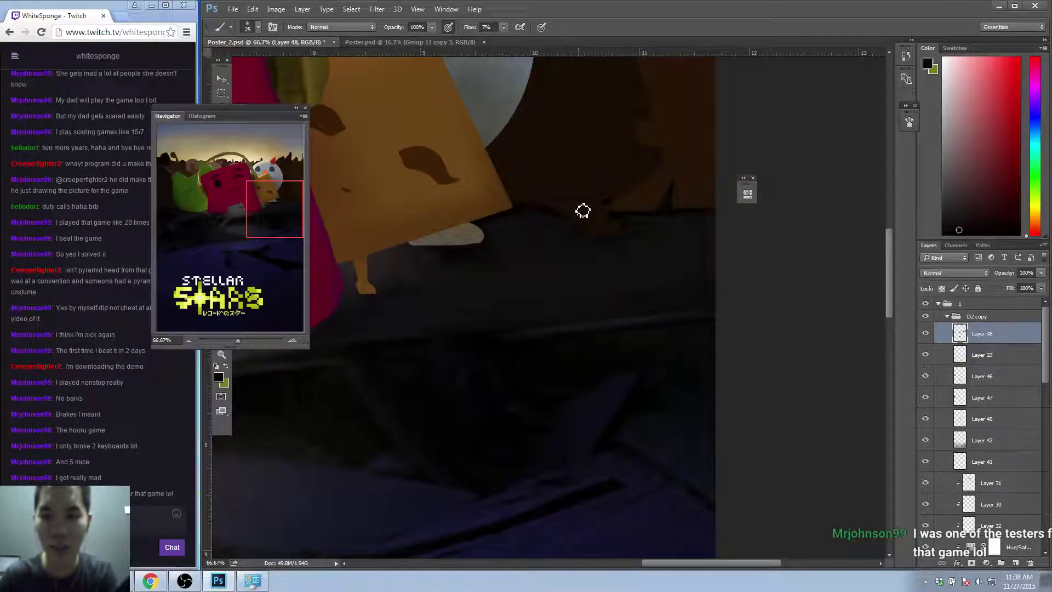
# Even out the ground between the pale foot and the dark brown bush with sampled near-black and dark brown tones.
pyautogui.keyDown('alt'); pyautogui.click(620, 213); pyautogui.keyUp('alt')
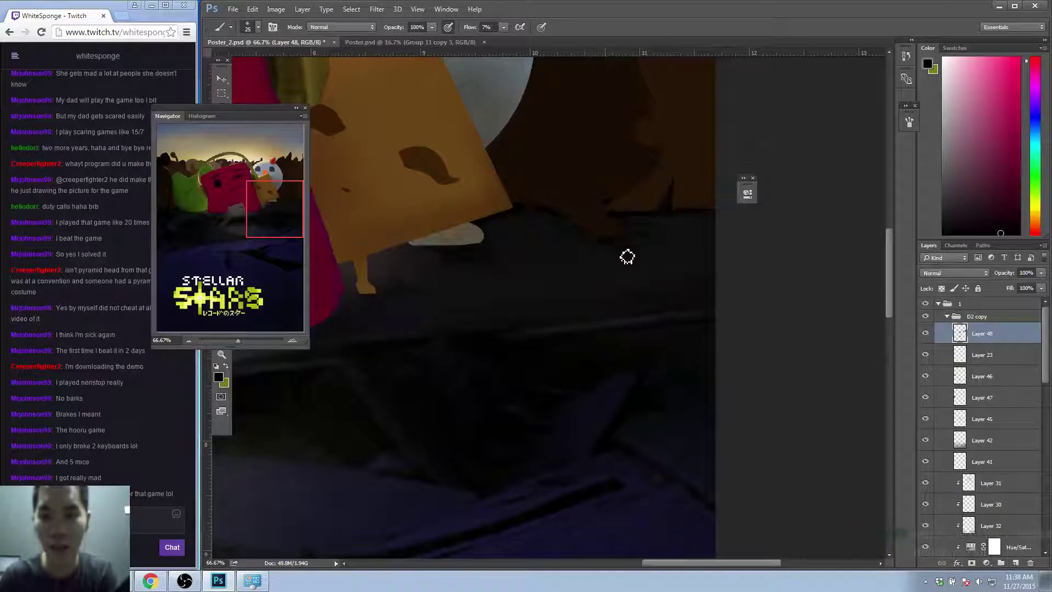
pyautogui.keyDown('alt'); pyautogui.click(591, 252); pyautogui.keyUp('alt')
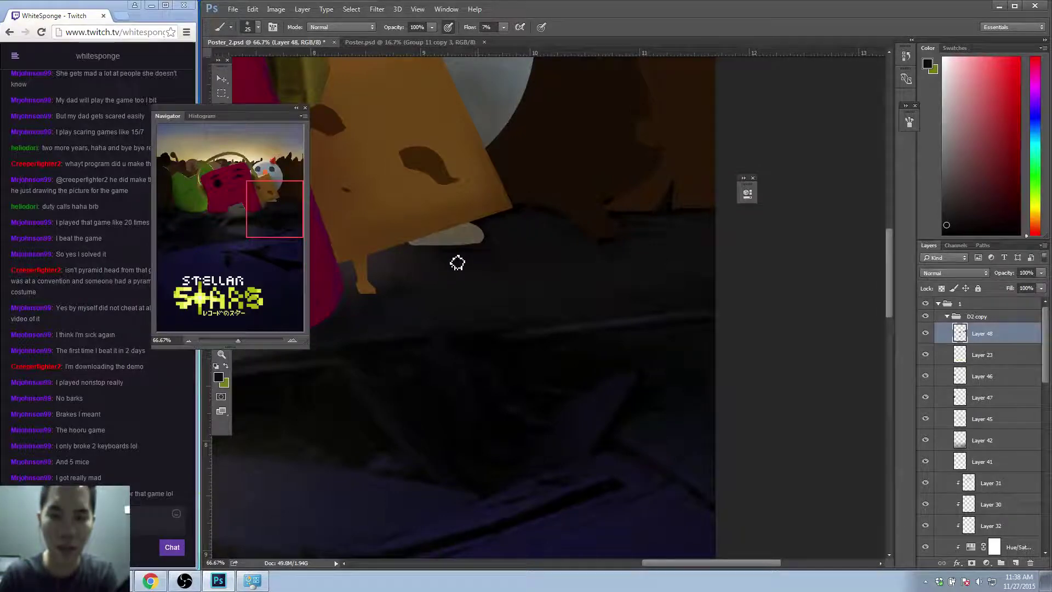
pyautogui.keyDown('alt'); pyautogui.click(509, 234); pyautogui.keyUp('alt')
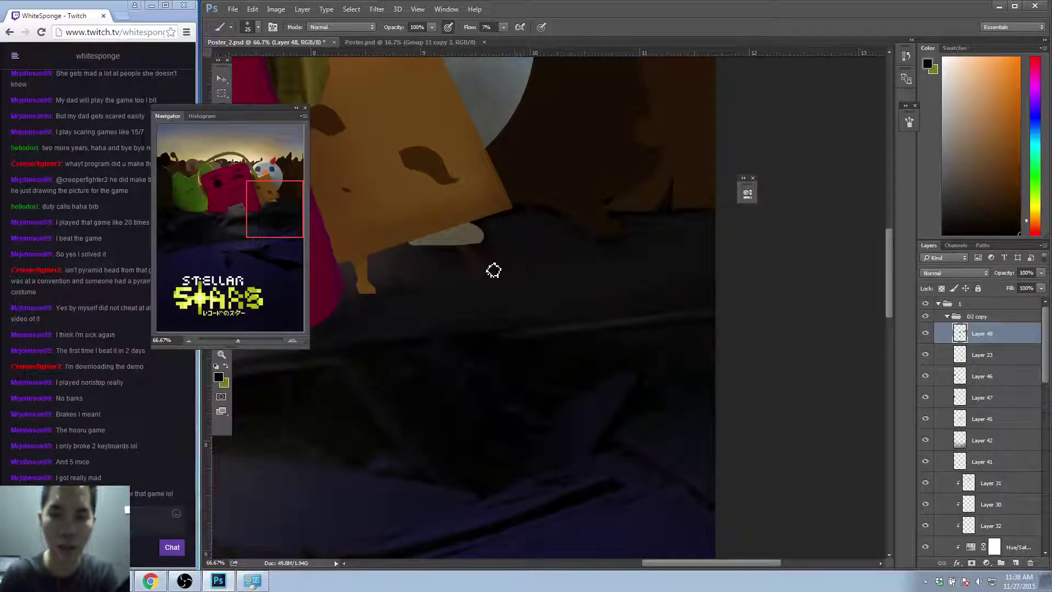
pyautogui.keyDown('alt'); pyautogui.click(501, 245); pyautogui.keyUp('alt')
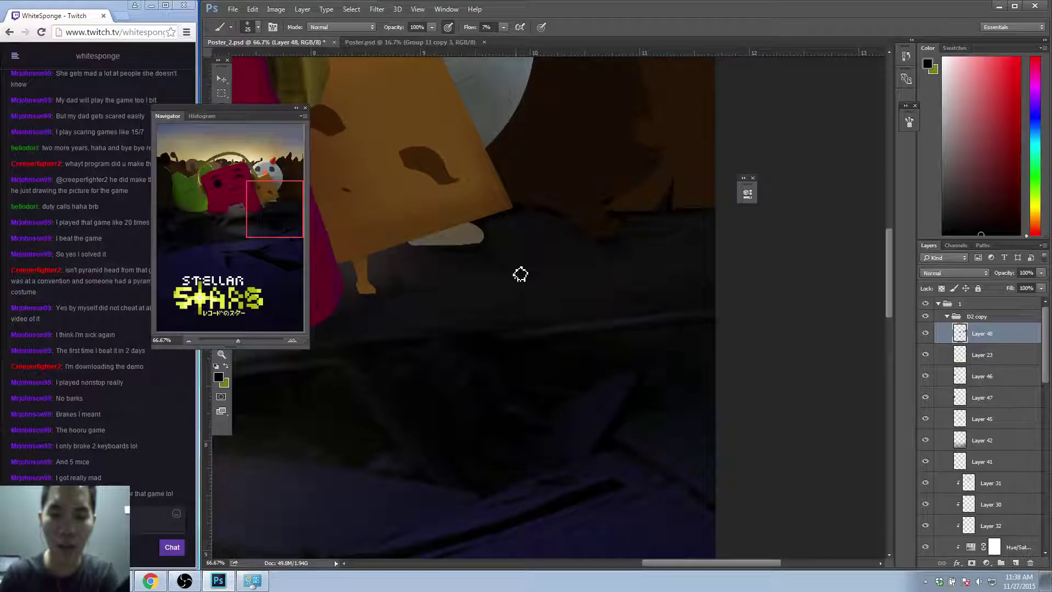
pyautogui.keyDown('alt'); pyautogui.click(486, 278); pyautogui.keyUp('alt')
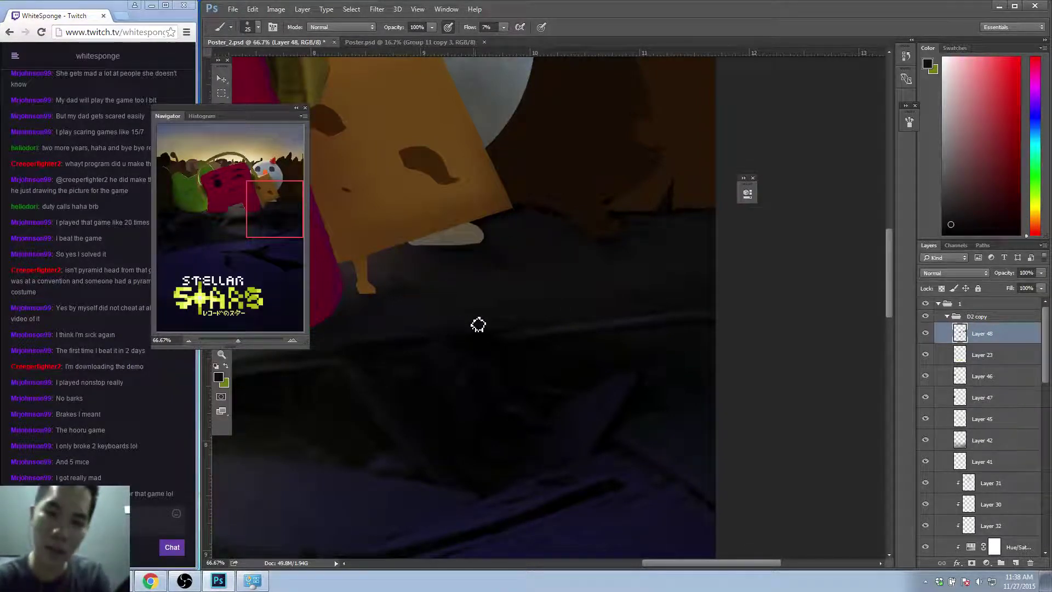
# Soften the ground ridge below the orange character with sampled dark magenta, dark violet and black tones.
pyautogui.keyDown('alt'); pyautogui.click(421, 318); pyautogui.keyUp('alt')
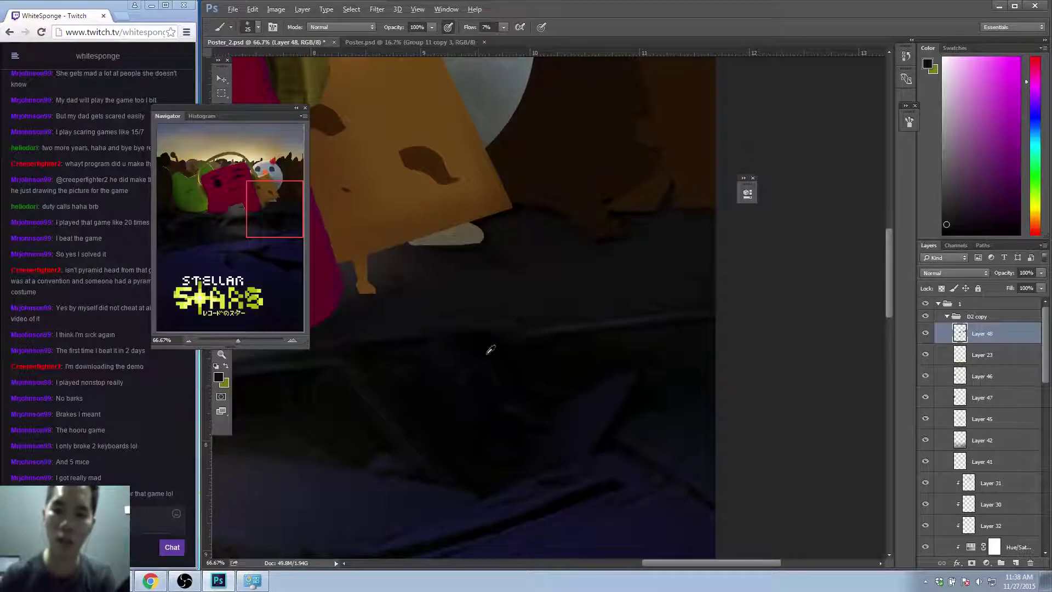
pyautogui.keyDown('alt'); pyautogui.click(491, 349); pyautogui.keyUp('alt')
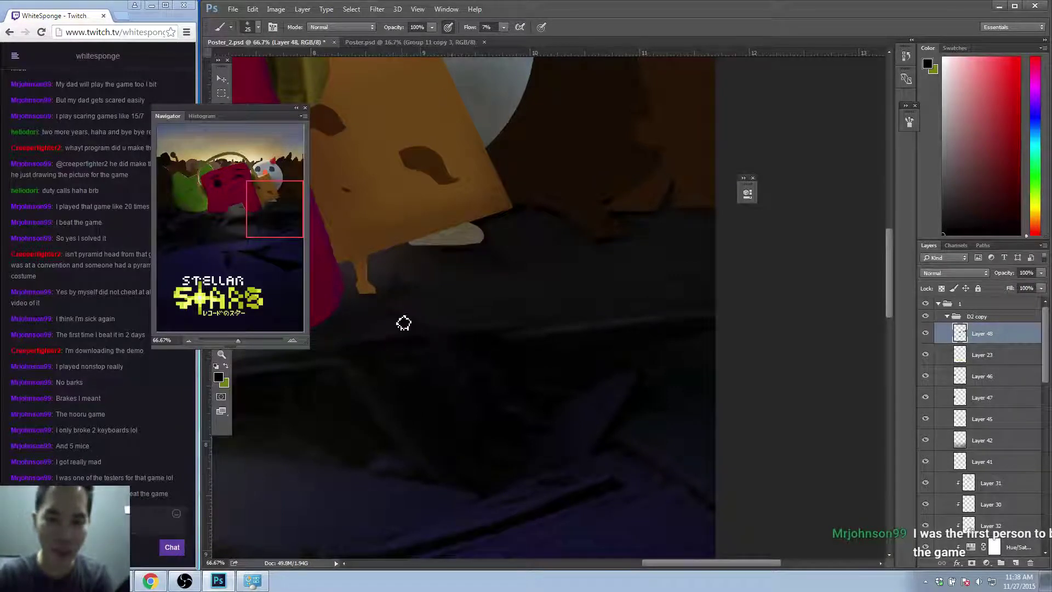
pyautogui.keyDown('alt'); pyautogui.click(411, 305); pyautogui.keyUp('alt')
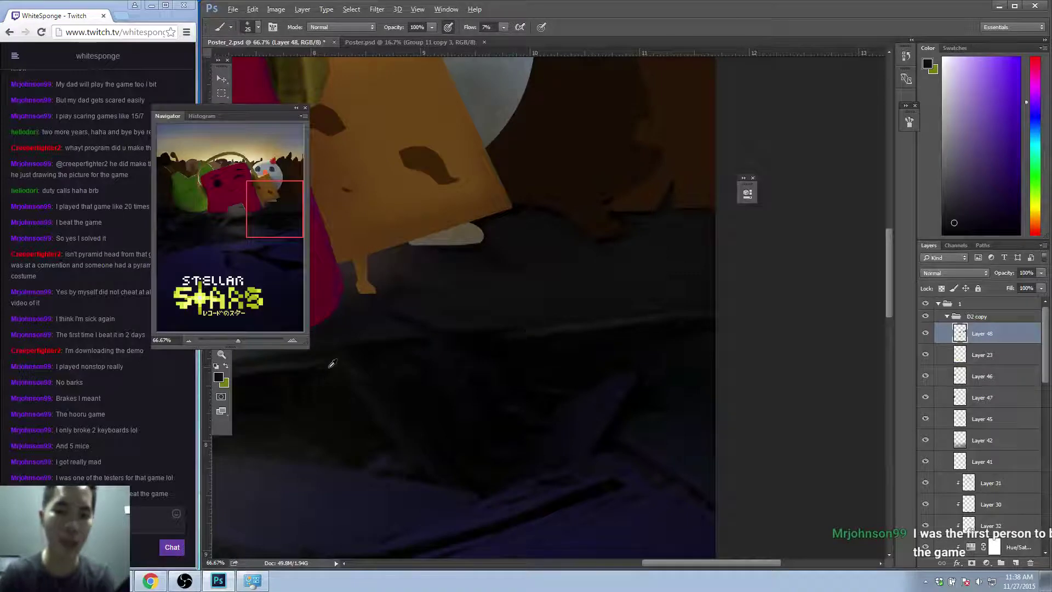
pyautogui.keyDown('alt'); pyautogui.click(354, 368); pyautogui.keyUp('alt')
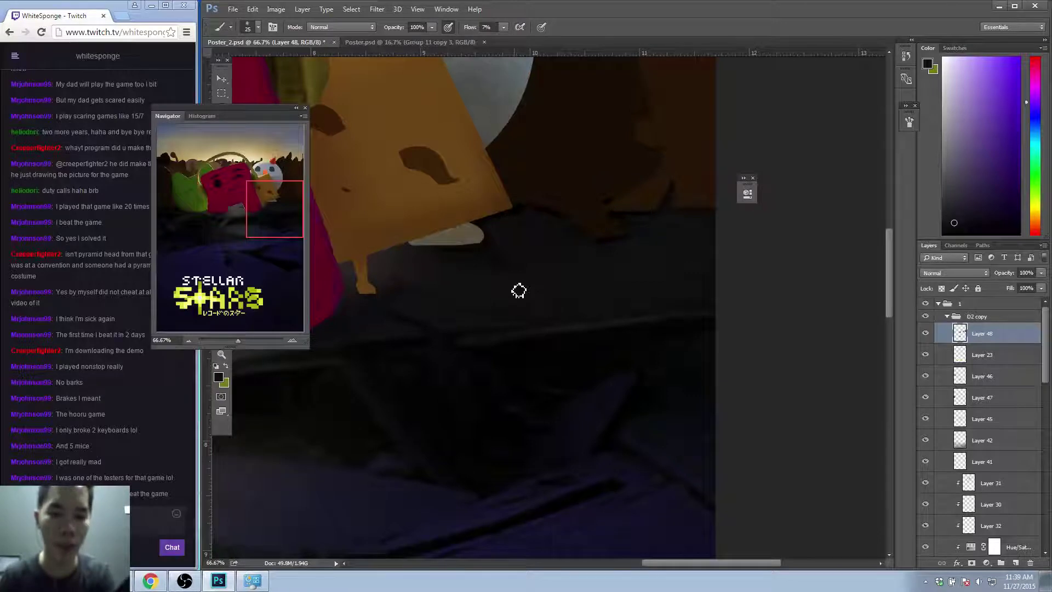
pyautogui.keyDown('alt'); pyautogui.click(555, 325); pyautogui.keyUp('alt')
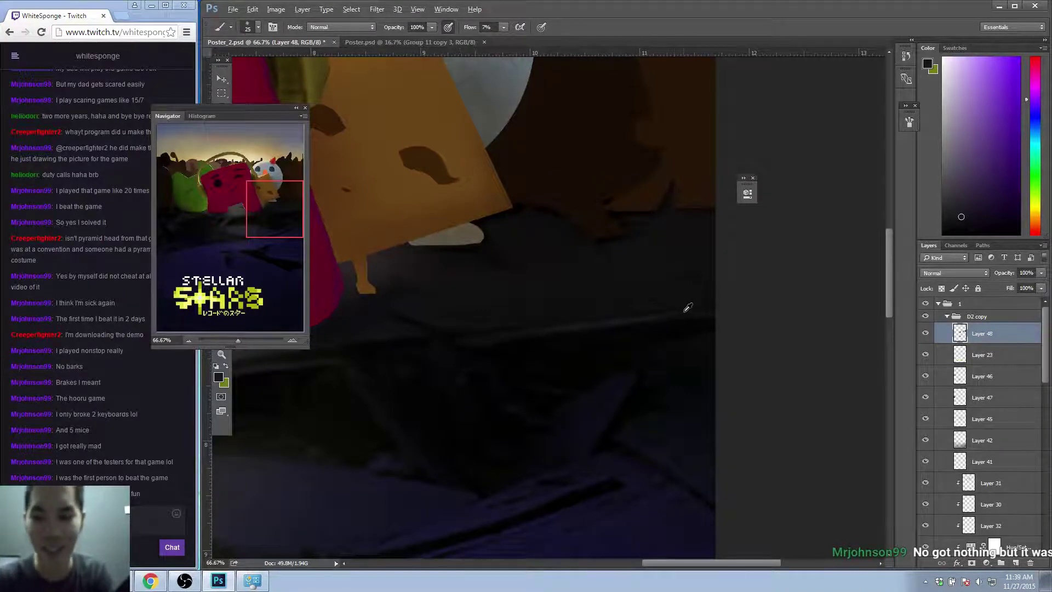
pyautogui.keyDown('alt'); pyautogui.click(628, 322); pyautogui.keyUp('alt')
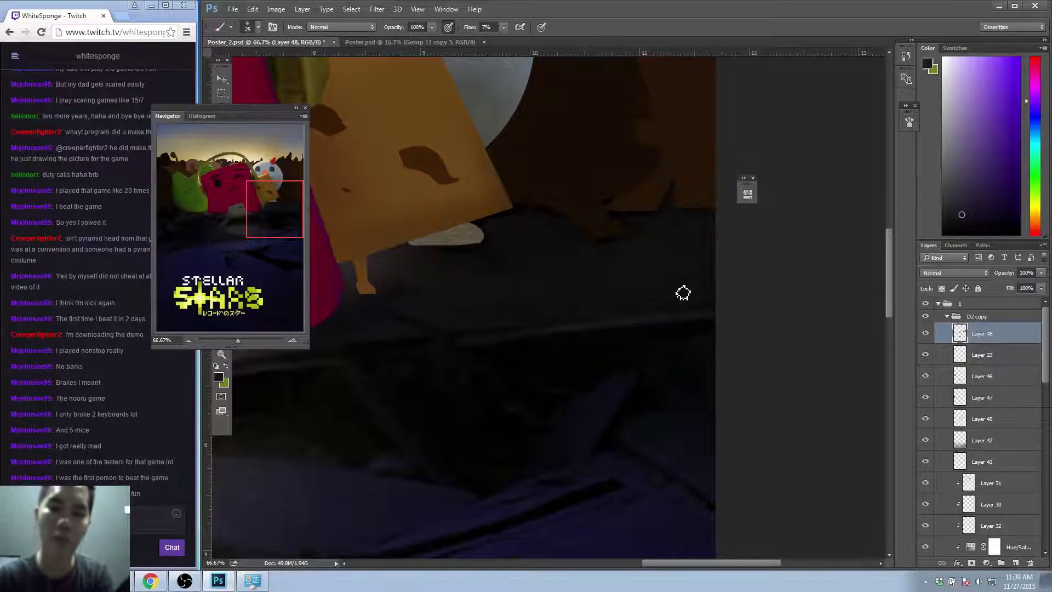
pyautogui.keyDown('alt'); pyautogui.click(496, 342); pyautogui.keyUp('alt')
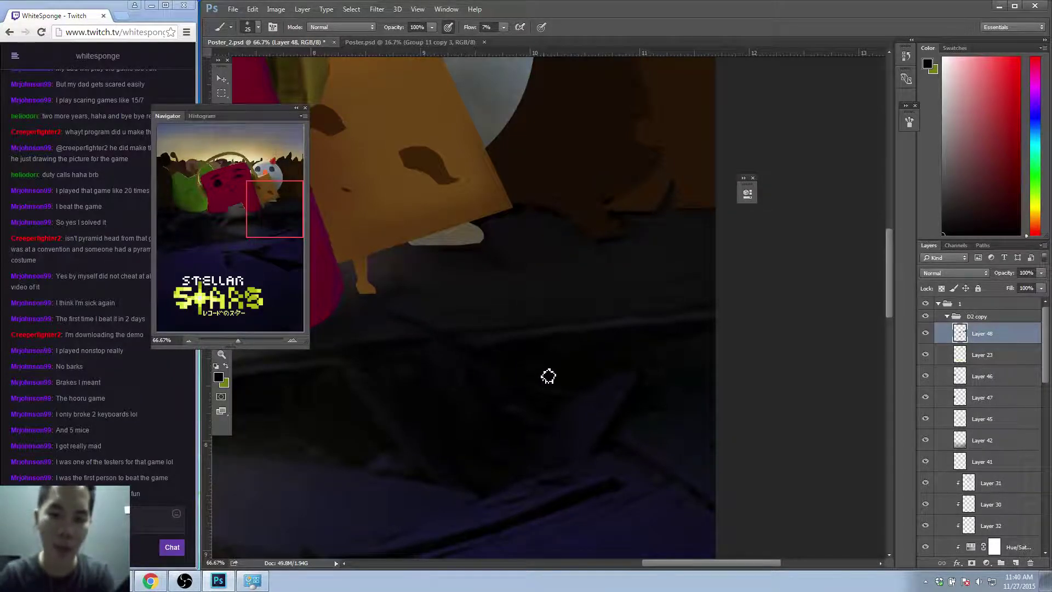
# Check the ground around the orange character and shade it towards the poster's right edge with sampled dark magenta.
pyautogui.press('z')
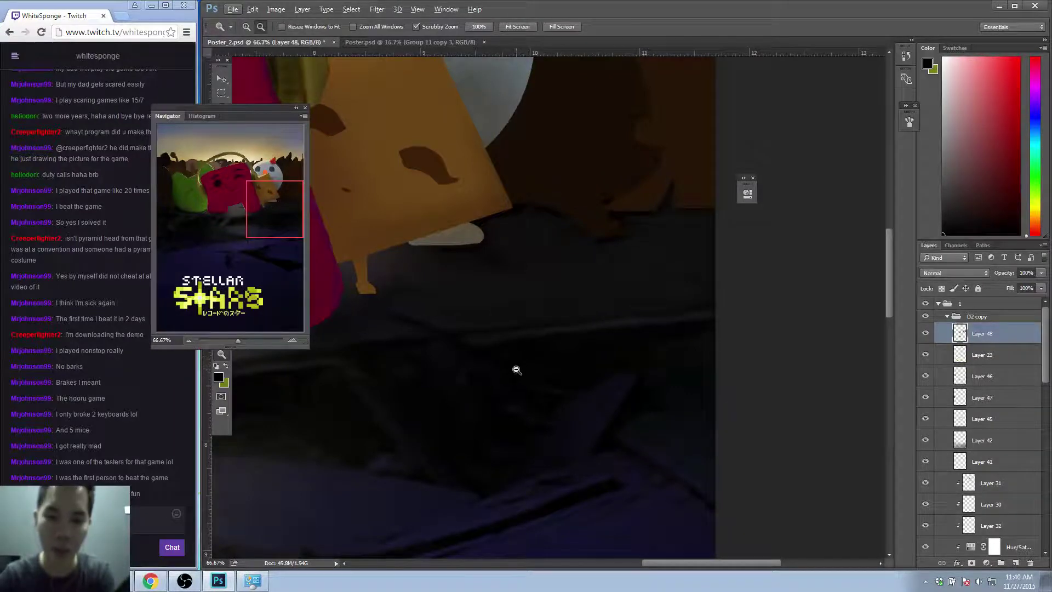
pyautogui.keyDown('alt'); pyautogui.click(518, 368); pyautogui.keyUp('alt')
pyautogui.keyDown('alt'); pyautogui.click(523, 366); pyautogui.keyUp('alt')
pyautogui.keyDown('alt'); pyautogui.click(529, 369); pyautogui.keyUp('alt')
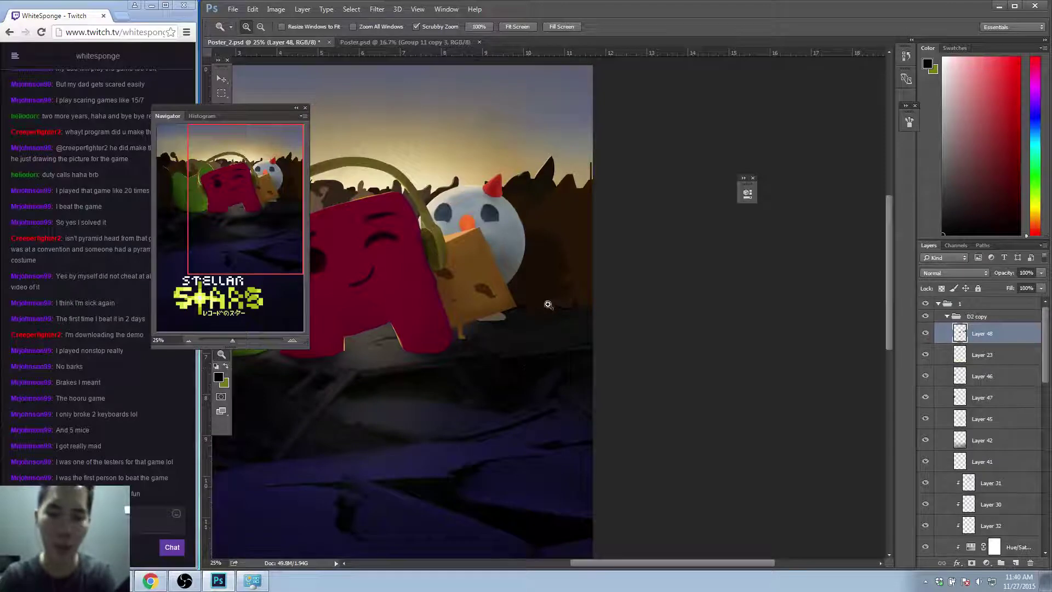
pyautogui.click(539, 372)
pyautogui.click(554, 369)
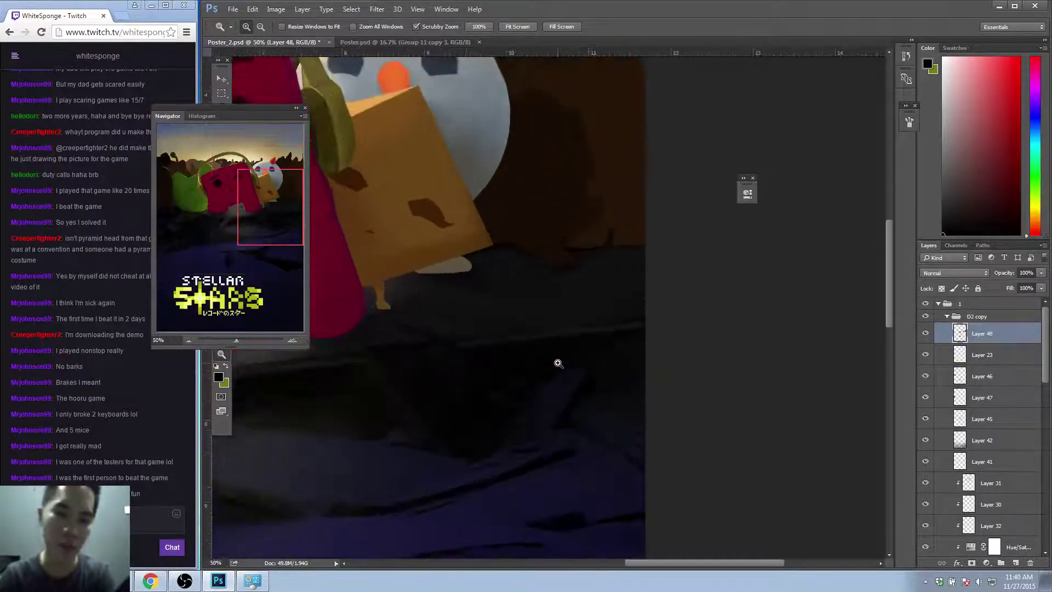
pyautogui.keyDown('alt'); pyautogui.click(542, 368); pyautogui.keyUp('alt')
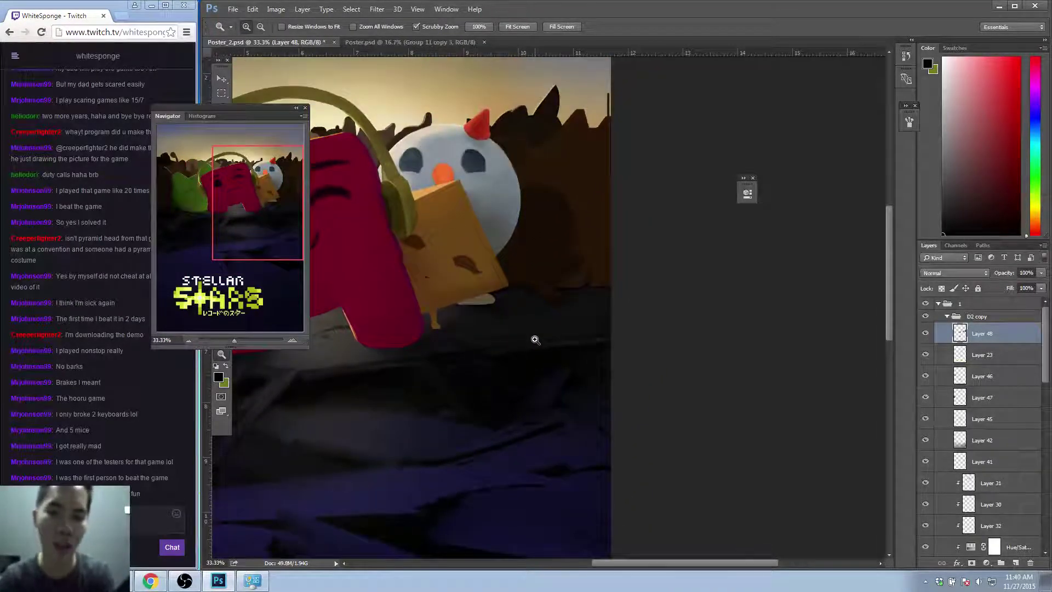
pyautogui.click(558, 319)
pyautogui.click(564, 313)
pyautogui.press('b')
pyautogui.keyDown('alt'); pyautogui.click(573, 300); pyautogui.keyUp('alt')
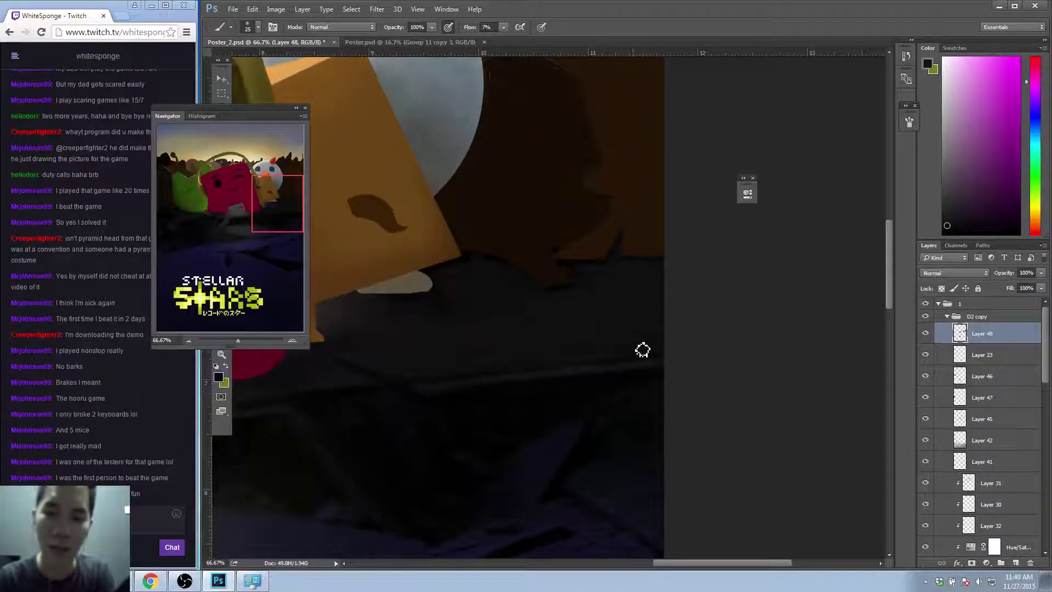
# Check the whole poster and sample dark tones from the ground below the red and orange characters.
pyautogui.press('z')
pyautogui.keyDown('alt'); pyautogui.click(596, 406); pyautogui.keyUp('alt')
pyautogui.keyDown('alt'); pyautogui.click(605, 411); pyautogui.keyUp('alt')
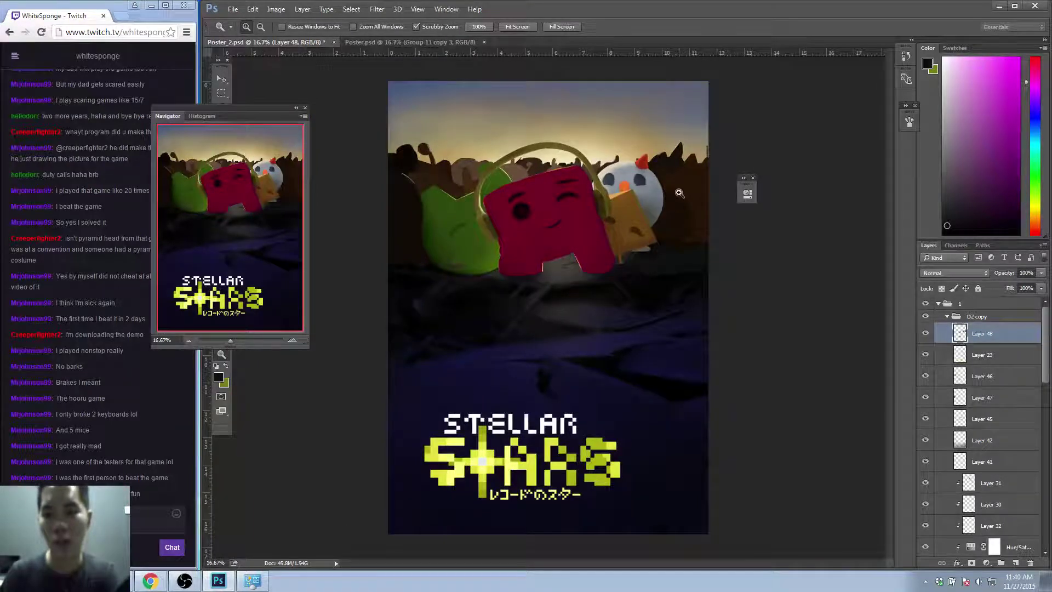
pyautogui.click(663, 295)
pyautogui.keyDown('alt'); pyautogui.click(595, 348); pyautogui.keyUp('alt')
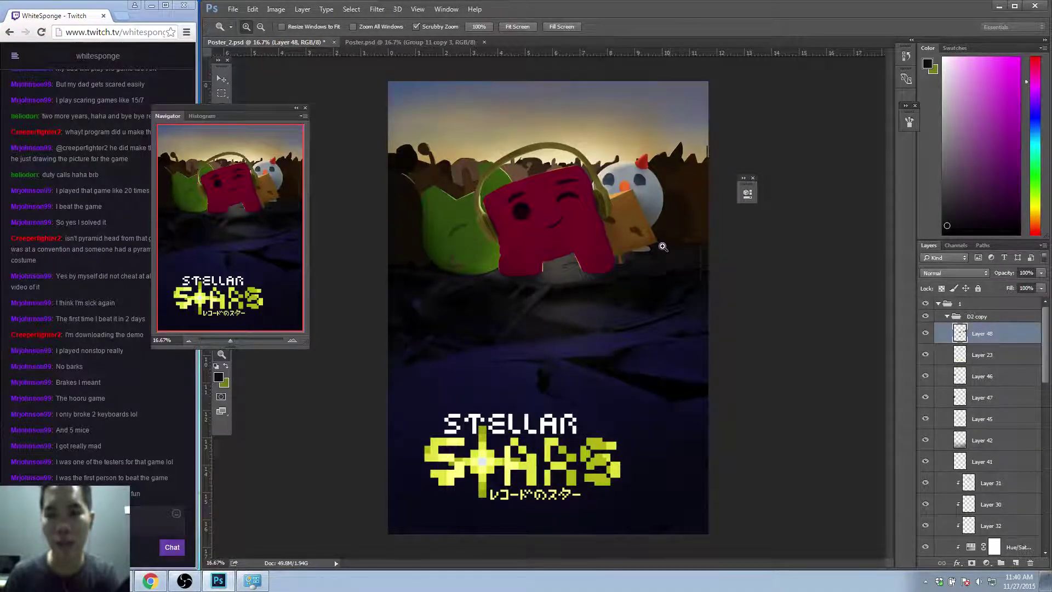
pyautogui.press('b')
pyautogui.keyDown('alt'); pyautogui.click(572, 259); pyautogui.keyUp('alt')
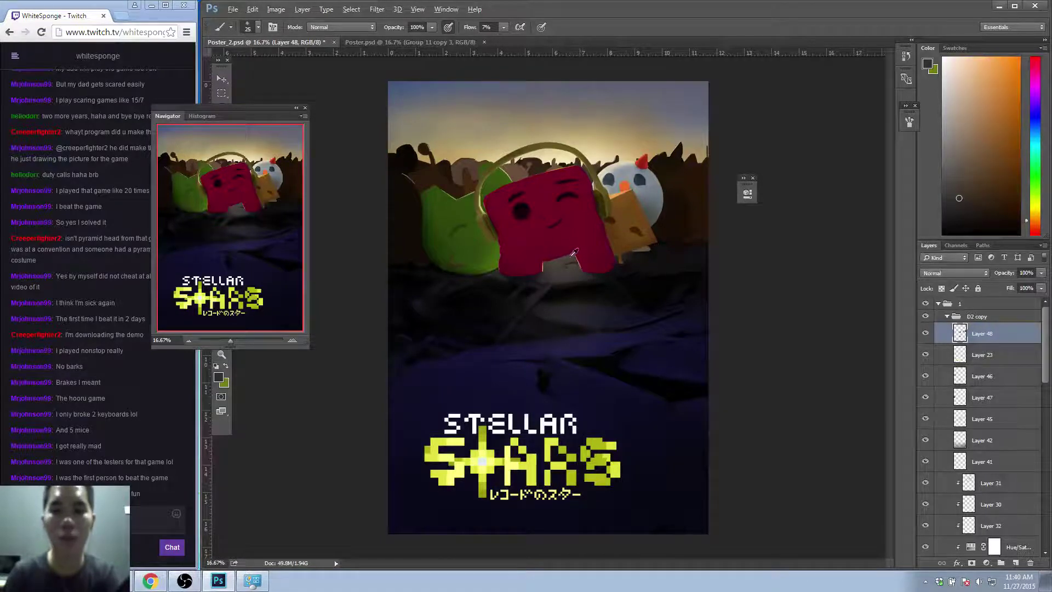
pyautogui.keyDown('alt'); pyautogui.click(629, 253); pyautogui.keyUp('alt')
# Set up a soft round brush at 111 px with 0% hardness and 63% opacity.
pyautogui.click(258, 27)
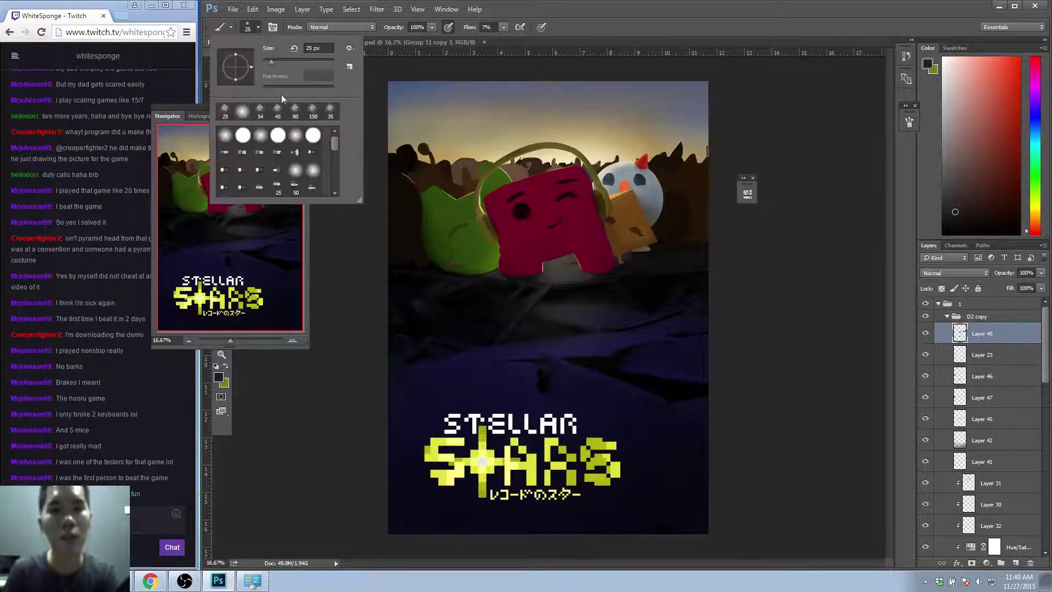
pyautogui.moveTo(269, 62); pyautogui.dragTo(300, 61)
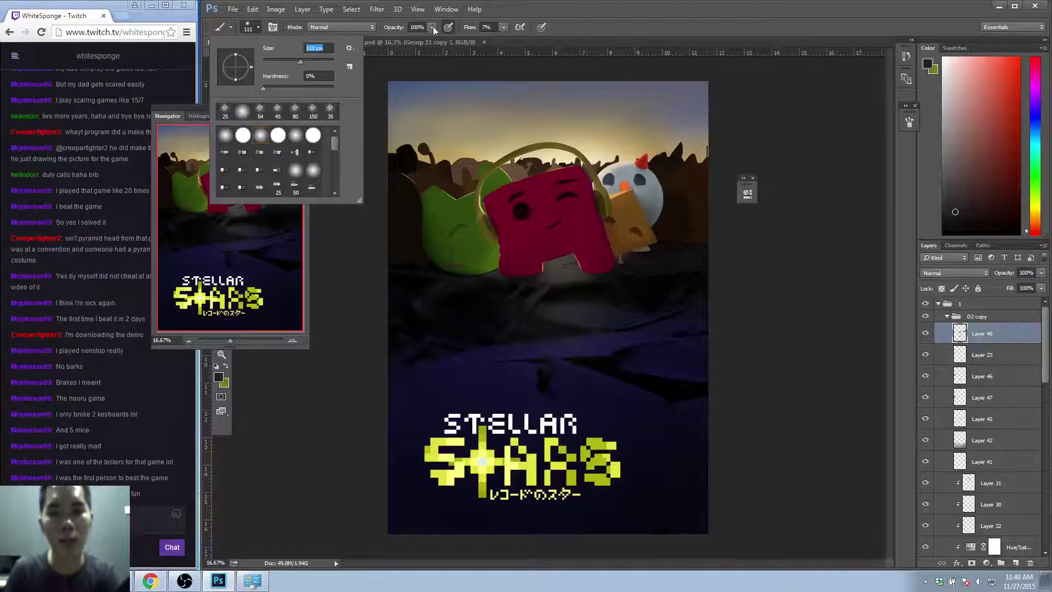
pyautogui.click(406, 46)
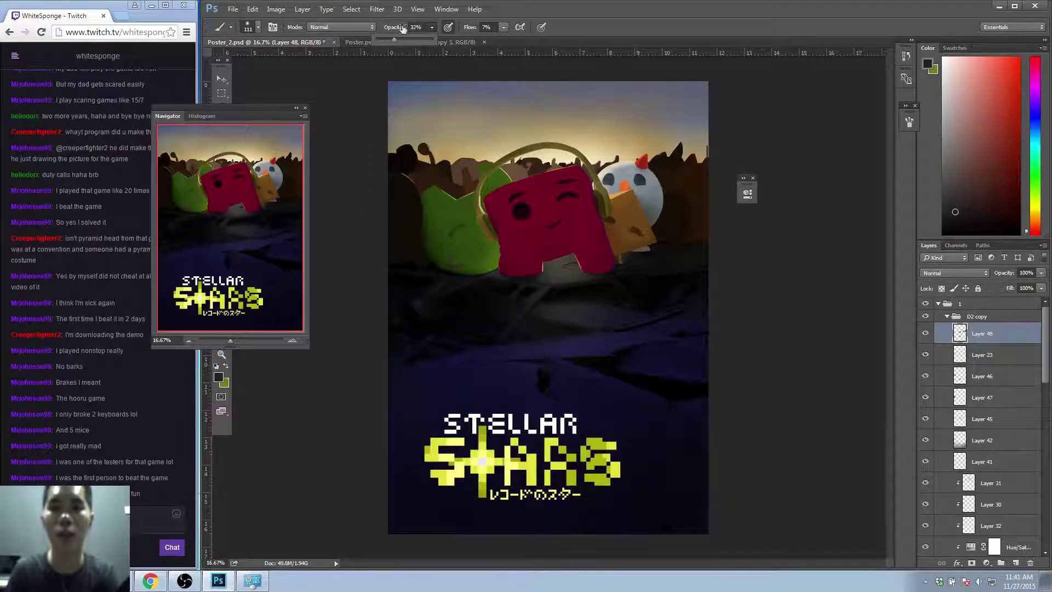
pyautogui.click(411, 39)
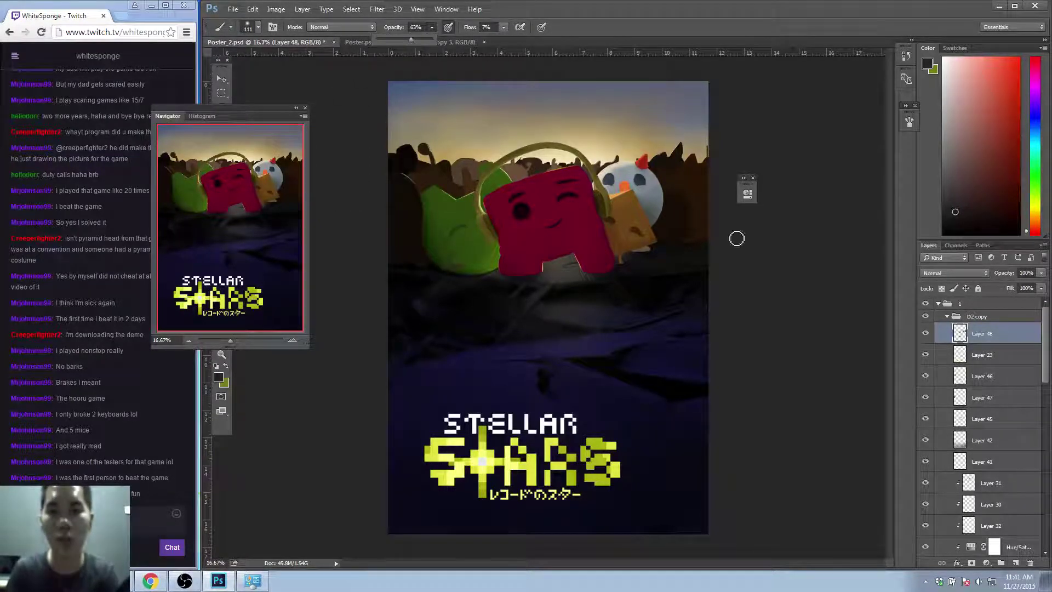
# Set the brush opacity to 83% and enlarge the brush to 200 px.
pyautogui.click(422, 40)
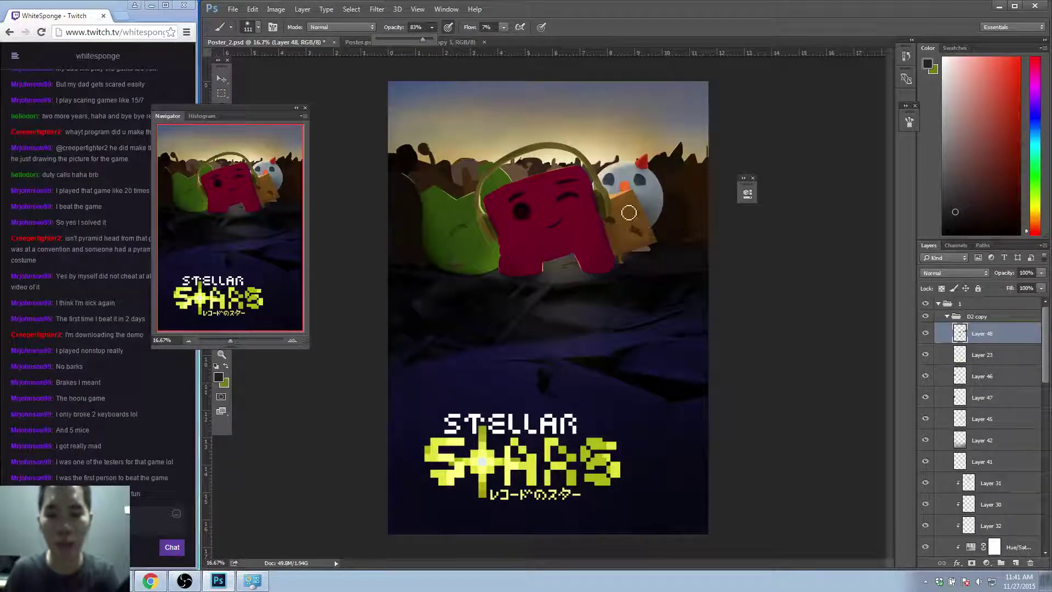
pyautogui.click(728, 243)
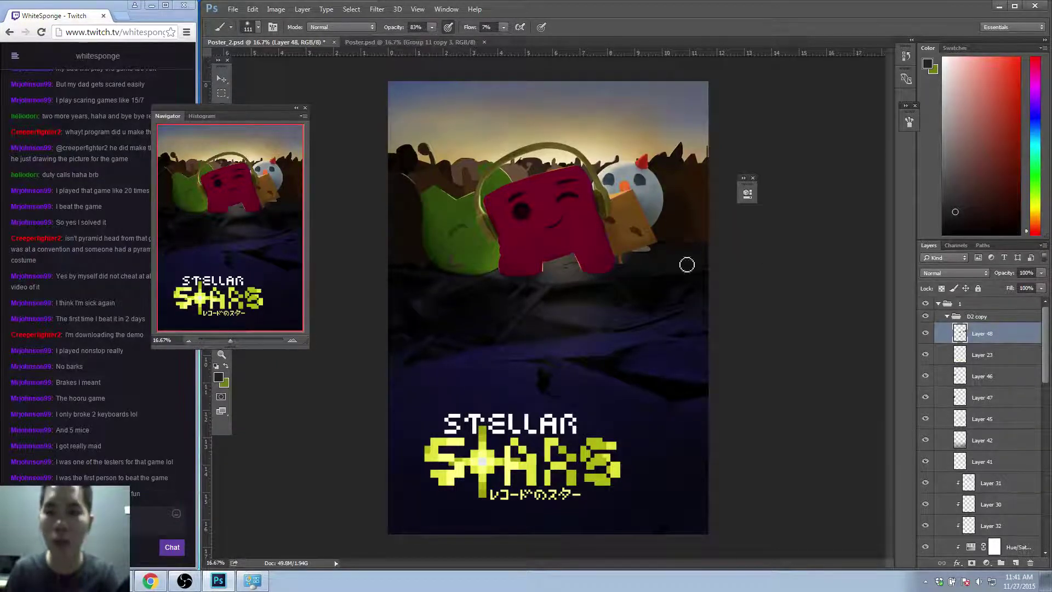
pyautogui.press(']')
pyautogui.press(']')
pyautogui.press(']')
pyautogui.press(']')
pyautogui.press(']')
pyautogui.press('[')
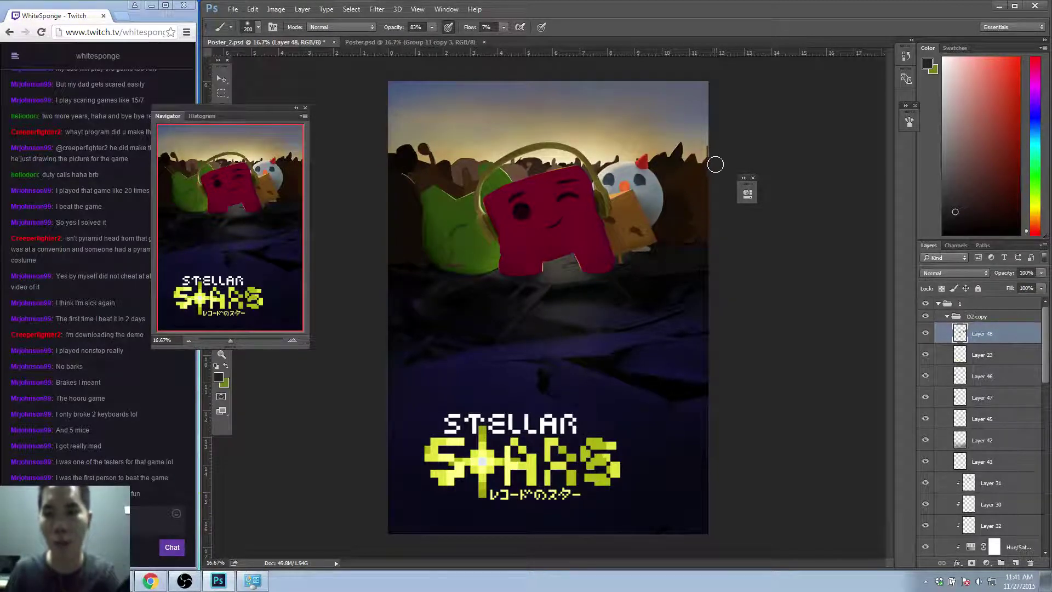
# Sample the dark grey ground beneath the orange character and paint along the ground's edge to its right with an 80 px brush.
pyautogui.press('z')
pyautogui.click(691, 243)
pyautogui.doubleClick(691, 243)
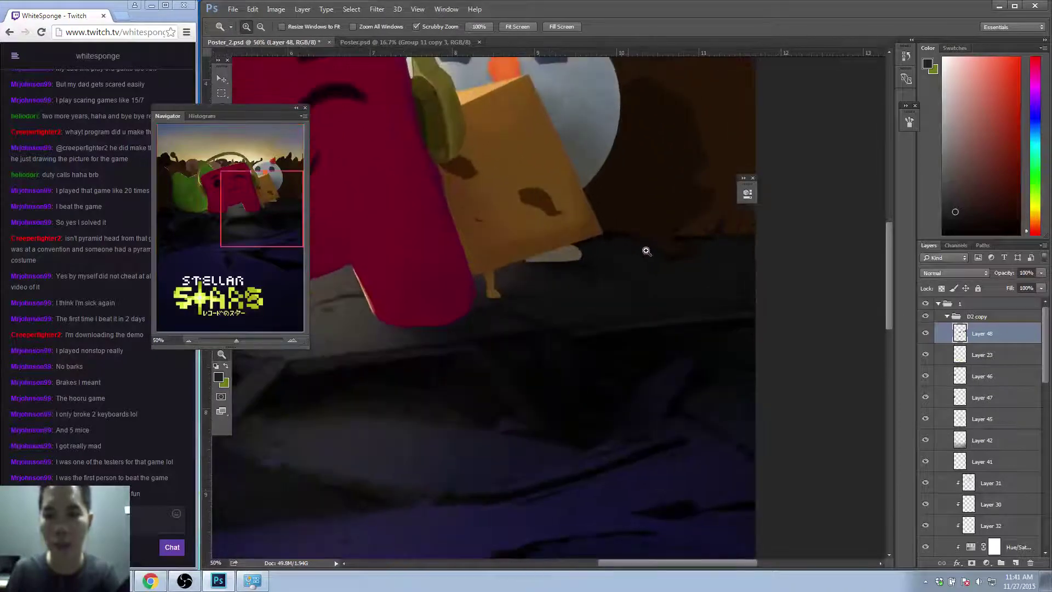
pyautogui.press('b')
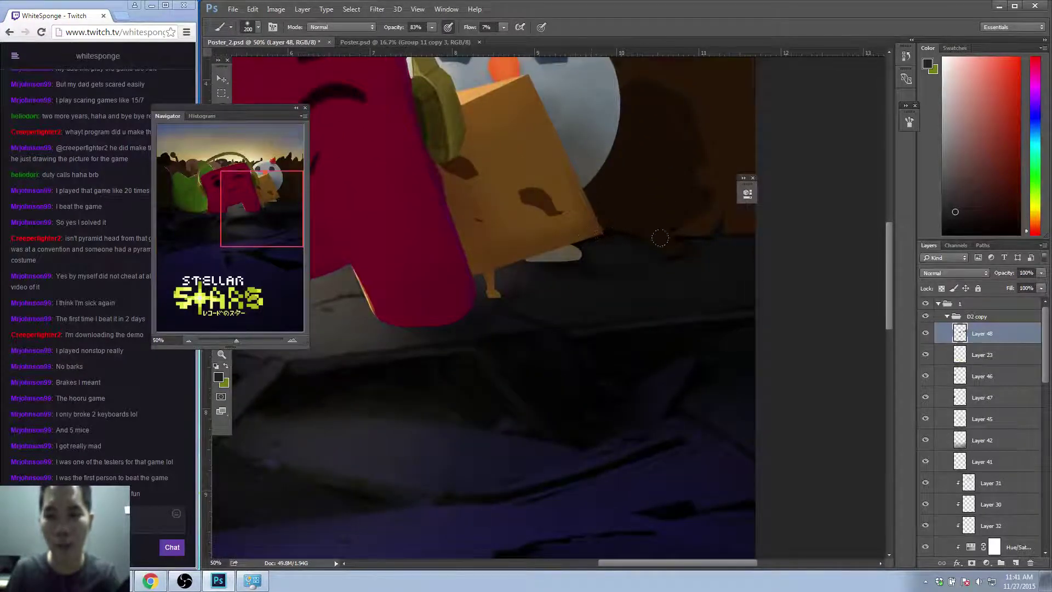
pyautogui.keyDown('alt'); pyautogui.click(523, 255); pyautogui.keyUp('alt')
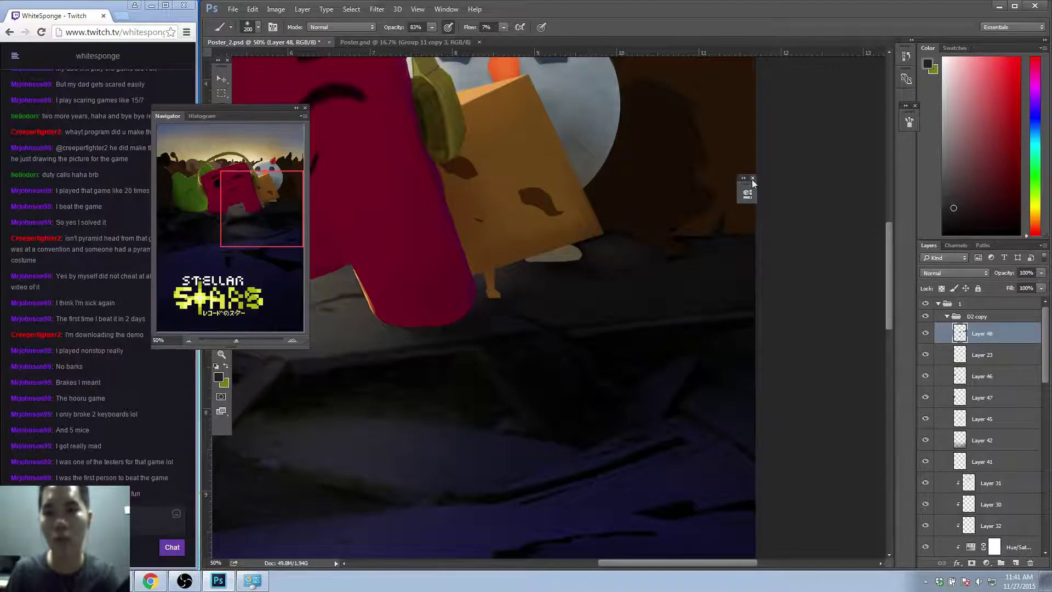
pyautogui.press('[')
pyautogui.press('[')
pyautogui.press('[')
pyautogui.press('[')
pyautogui.press('[')
pyautogui.press('[')
pyautogui.moveTo(602, 241)
pyautogui.mouseDown()
pyautogui.moveTo(640, 250)
pyautogui.moveTo(593, 247)
pyautogui.moveTo(674, 261)
pyautogui.moveTo(634, 239)
pyautogui.moveTo(615, 259)
pyautogui.moveTo(655, 260)
pyautogui.moveTo(674, 225)
pyautogui.moveTo(585, 252)
pyautogui.moveTo(594, 240)
pyautogui.moveTo(598, 261)
pyautogui.moveTo(676, 204)
pyautogui.moveTo(600, 243)
pyautogui.moveTo(596, 260)
pyautogui.moveTo(662, 259)
pyautogui.moveTo(688, 218)
pyautogui.mouseUp()
pyautogui.press('z')
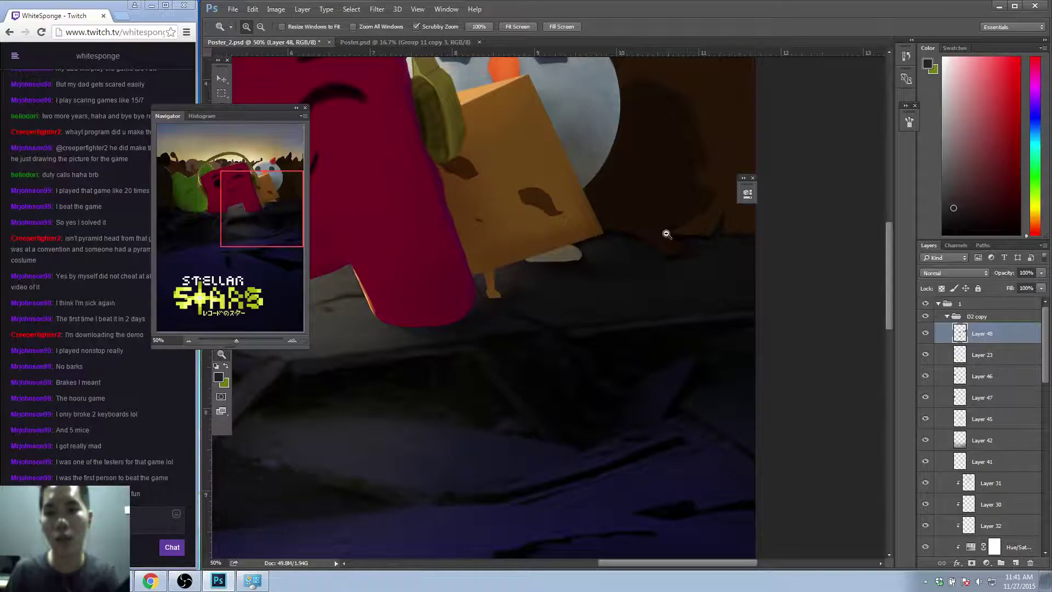
pyautogui.keyDown('alt'); pyautogui.click(665, 233); pyautogui.keyUp('alt')
pyautogui.keyDown('alt'); pyautogui.click(707, 251); pyautogui.keyUp('alt')
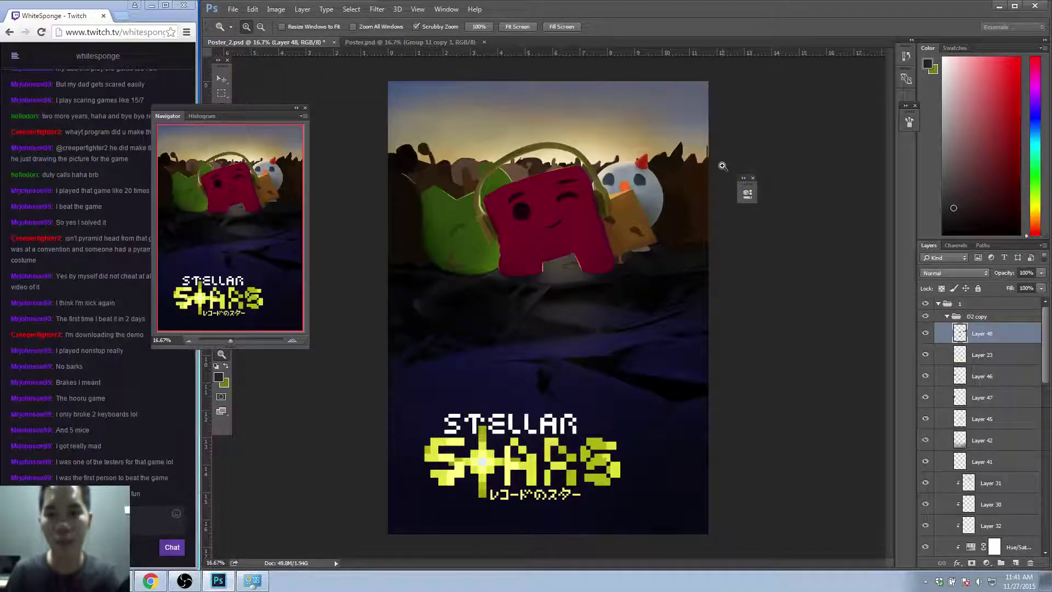
# Sample a dark blue from the ground below the orange character and enlarge the brush to 125 px.
pyautogui.click(582, 328)
pyautogui.press('b')
pyautogui.keyDown('alt'); pyautogui.click(656, 302); pyautogui.keyUp('alt')
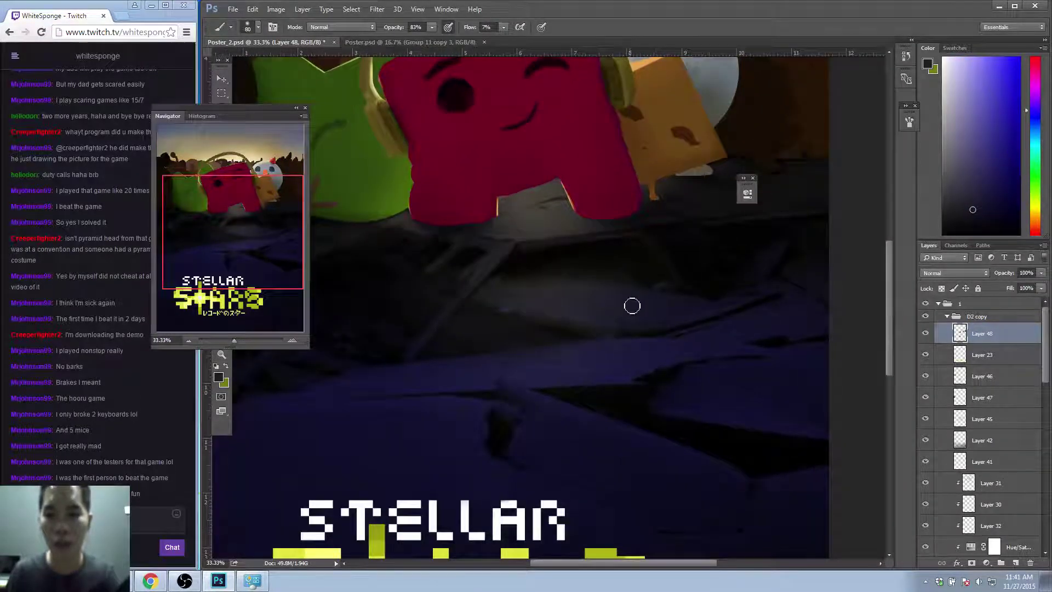
pyautogui.press(']')
pyautogui.press(']')
pyautogui.press(']')
pyautogui.press(']')
pyautogui.press(']')
pyautogui.press('[')
# Create a new layer above Layer 48 and set its blend mode to Multiply.
pyautogui.hotkey('ctrl', 'shift', 'n')
pyautogui.press('Return')
pyautogui.click(950, 272)
pyautogui.click(949, 272)
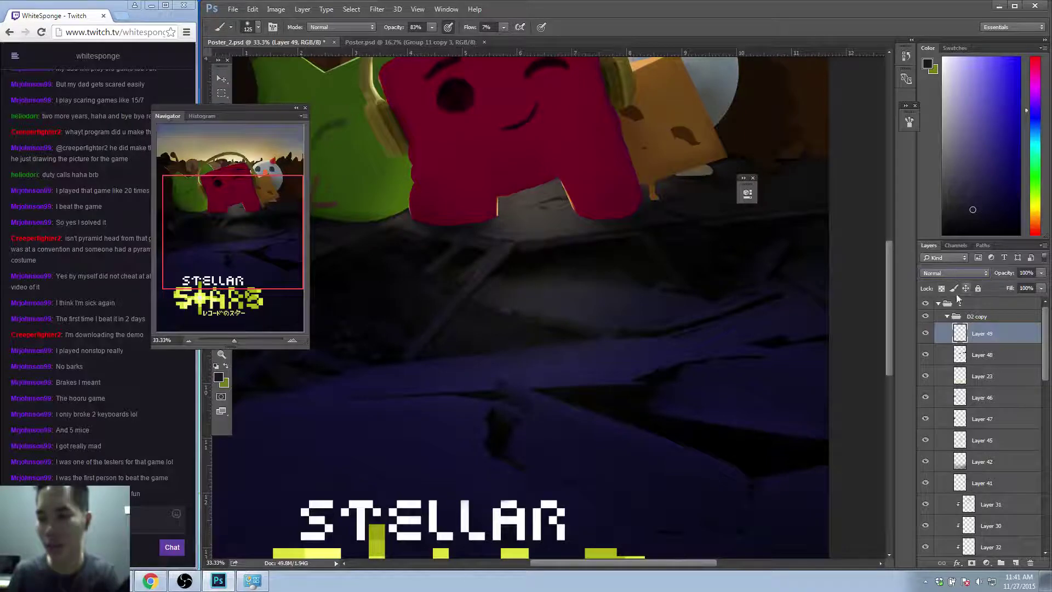
pyautogui.click(954, 272)
pyautogui.click(953, 304)
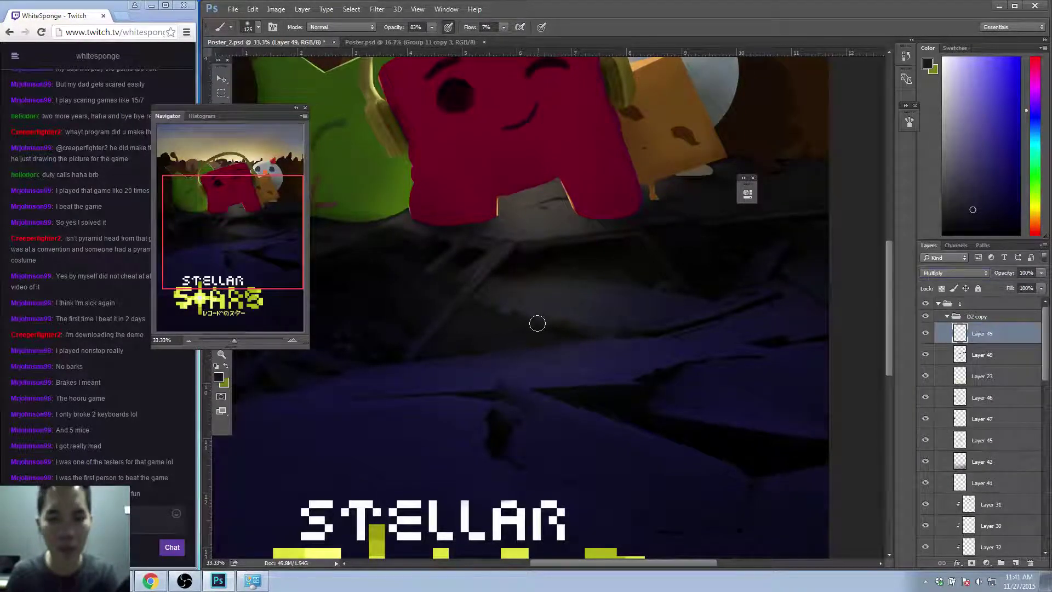
# Shade the ground below the characters with sampled near-black and dark blue tones, enlarging the brush up to 1300 px.
pyautogui.keyDown('alt'); pyautogui.click(492, 262); pyautogui.keyUp('alt')
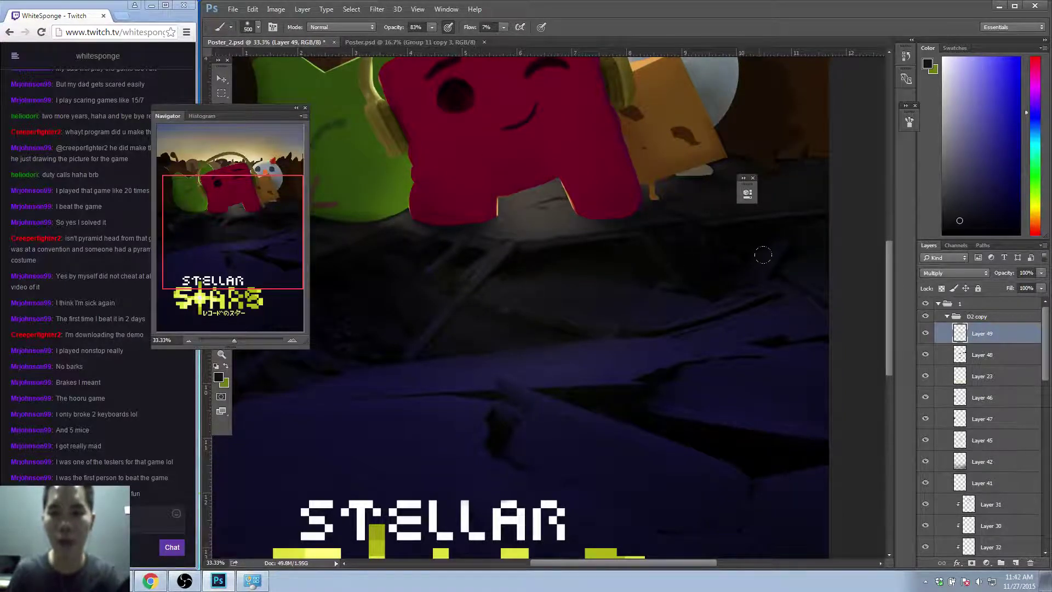
pyautogui.press(']')
pyautogui.press(']')
pyautogui.press(']')
pyautogui.press(']')
pyautogui.press(']')
pyautogui.press(']')
pyautogui.press(']')
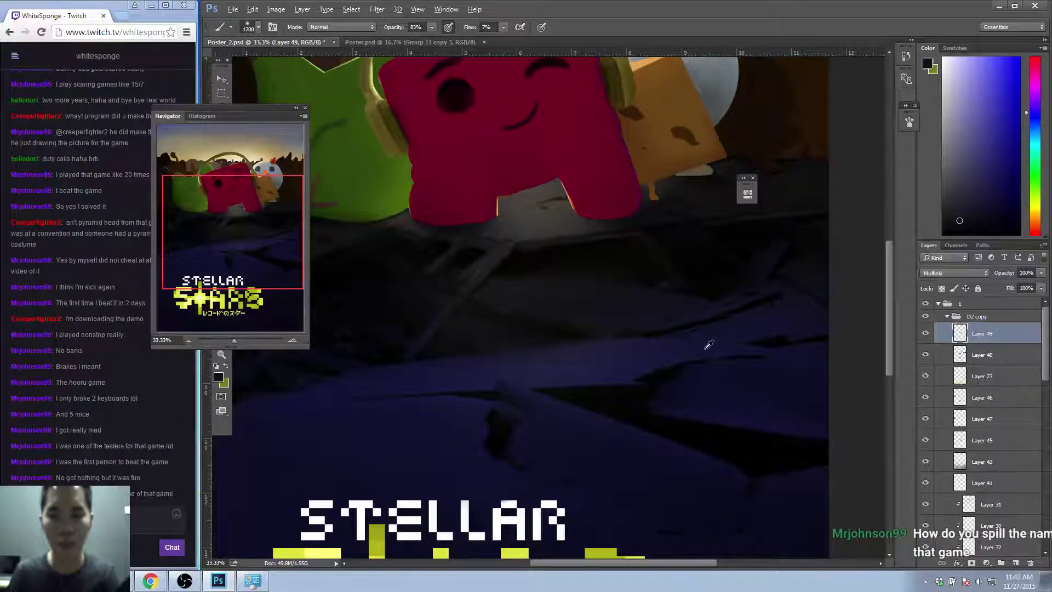
pyautogui.press('z')
pyautogui.keyDown('alt'); pyautogui.click(764, 259); pyautogui.keyUp('alt')
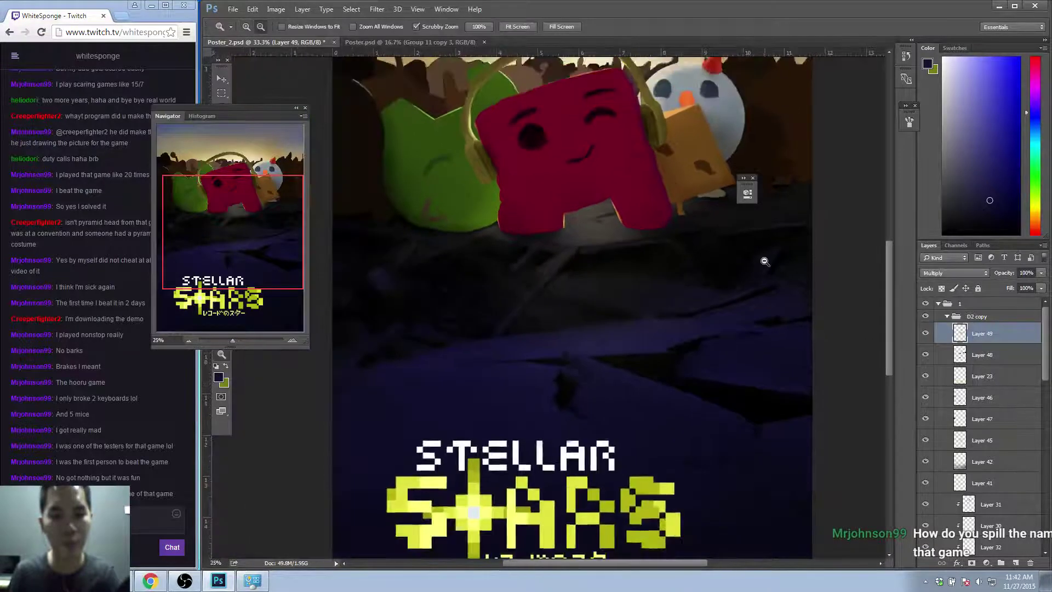
pyautogui.keyDown('alt'); pyautogui.click(766, 264); pyautogui.keyUp('alt')
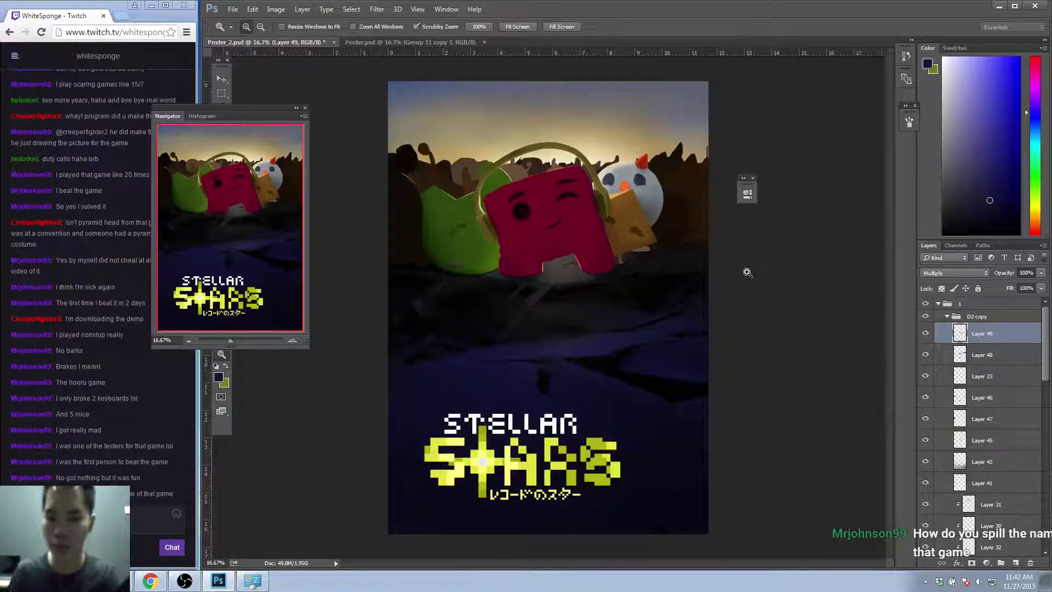
pyautogui.press('b')
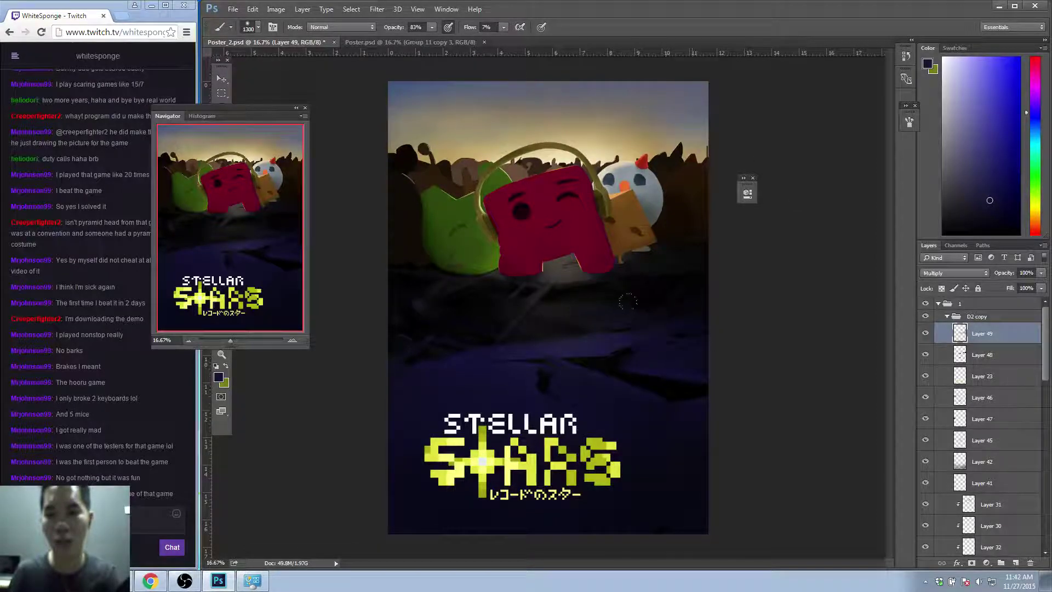
# Examine the shaded ground below the red and orange characters up close and ready a smaller eraser.
pyautogui.press('z')
pyautogui.click(614, 321)
pyautogui.click(613, 320)
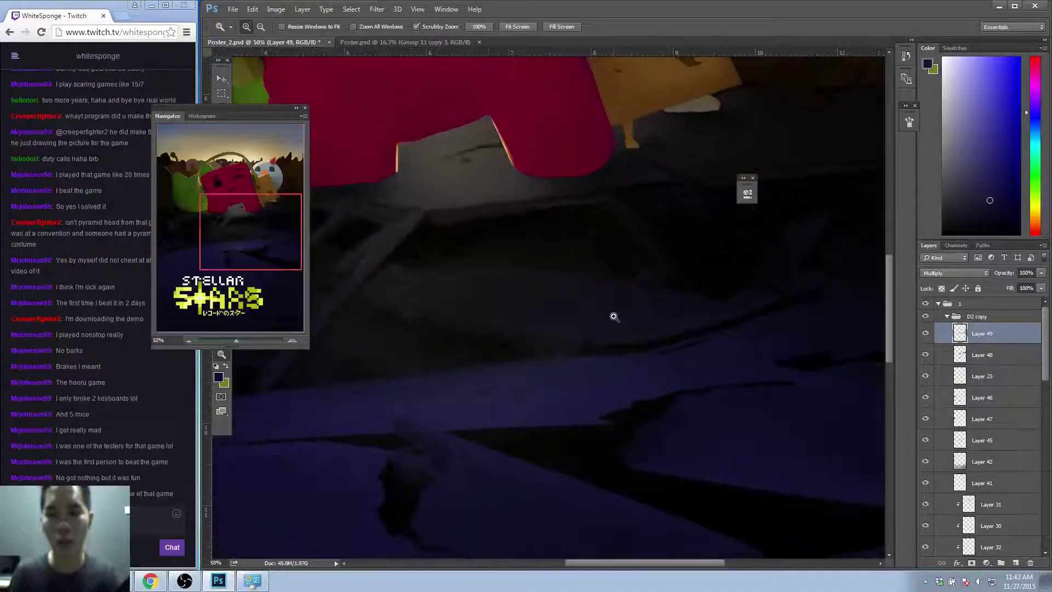
pyautogui.press('e')
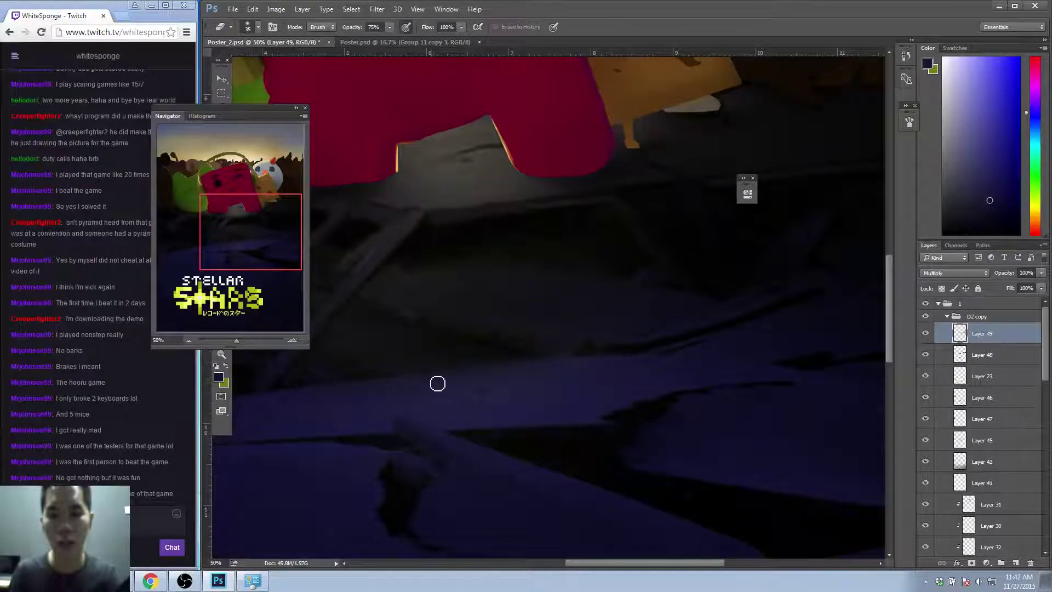
pyautogui.press('[')
pyautogui.press('z')
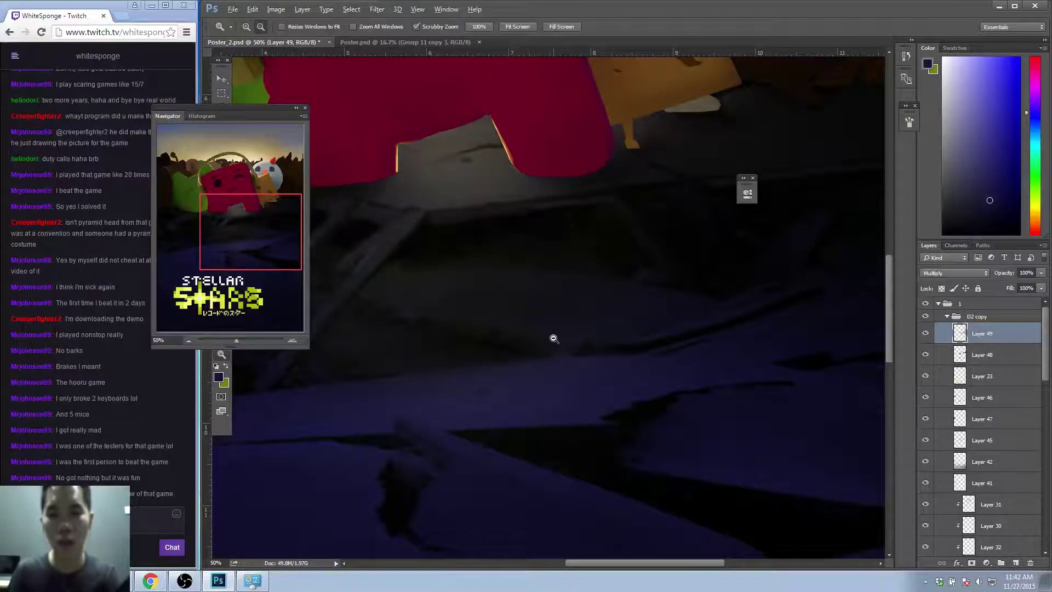
pyautogui.keyDown('alt'); pyautogui.click(556, 341); pyautogui.keyUp('alt')
# Create a new layer in Overlay mode and sample the pale yellow of the sky near the headphones for the brush.
pyautogui.hotkey('ctrl', 'shift', 'n')
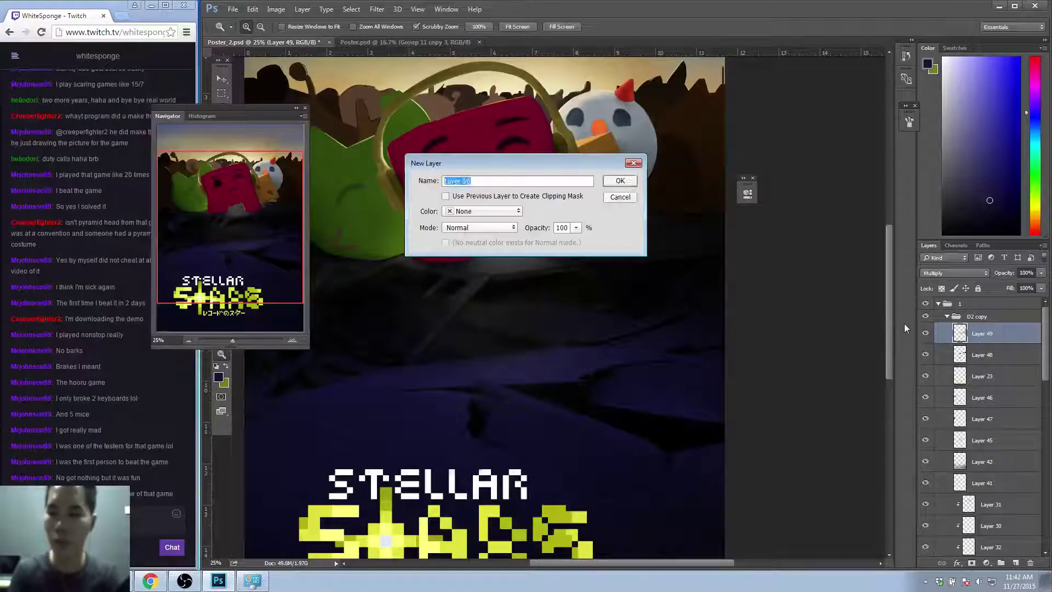
pyautogui.press('Return')
pyautogui.click(958, 275)
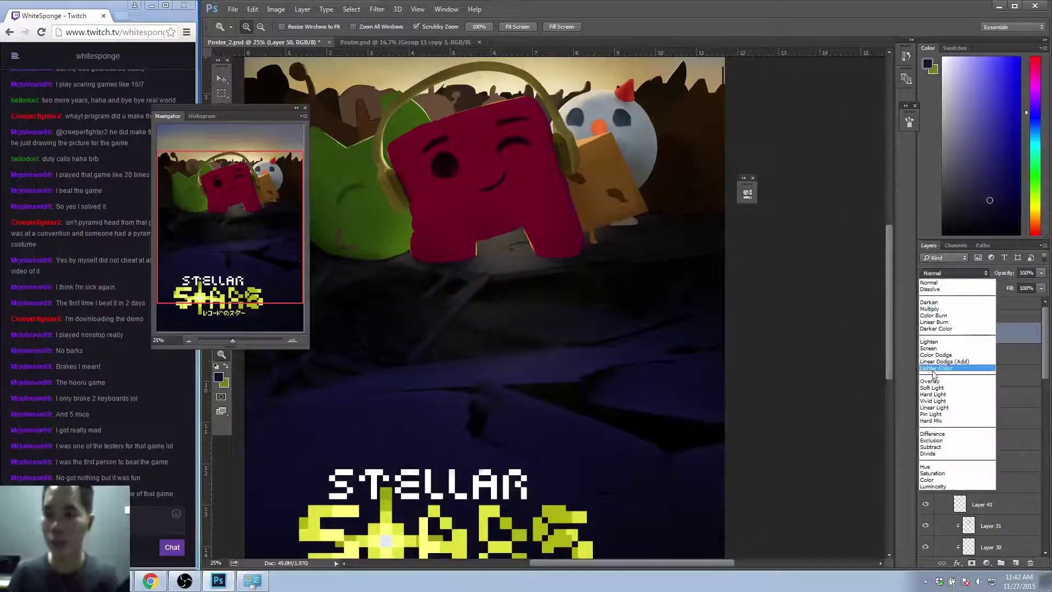
pyautogui.click(950, 383)
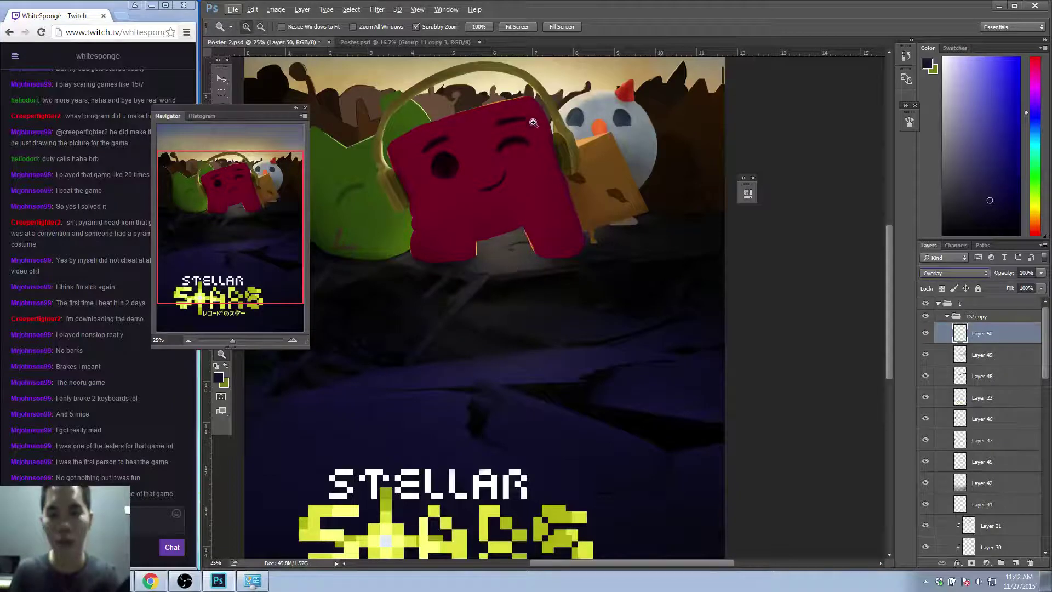
pyautogui.press('alt')
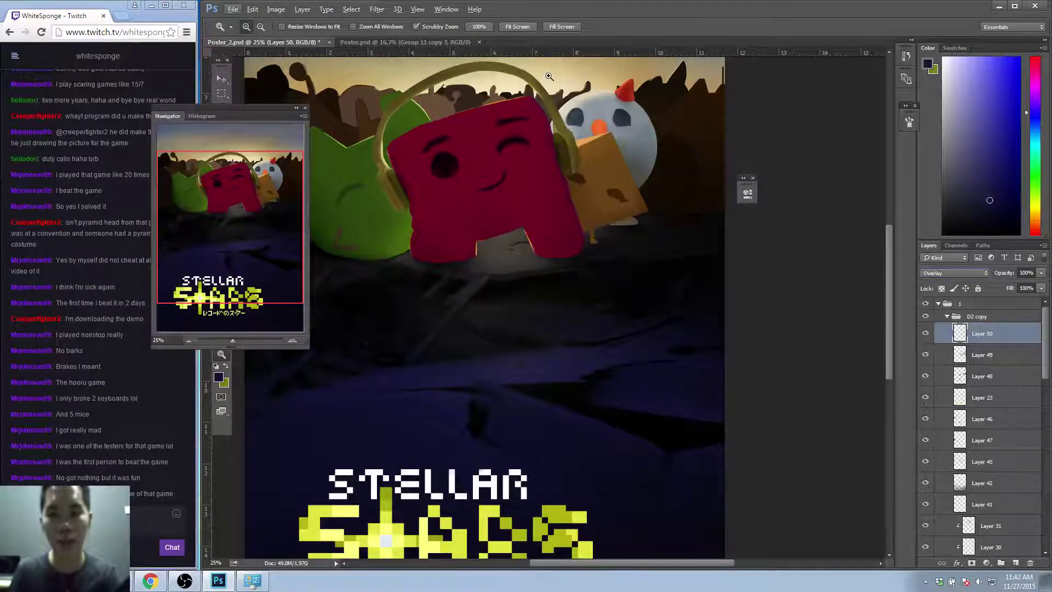
pyautogui.click(219, 60)
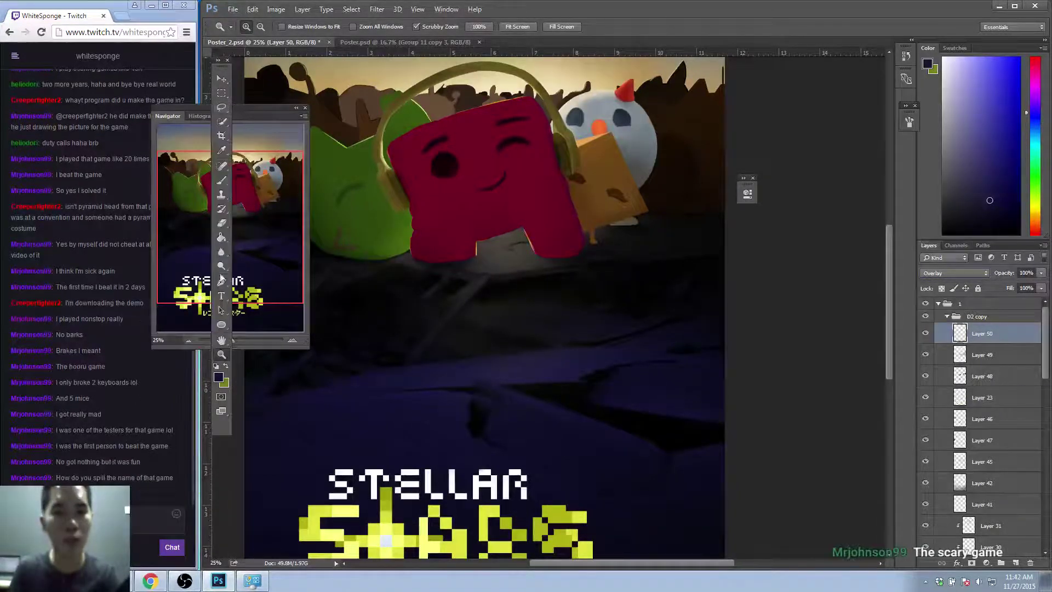
pyautogui.click(221, 182)
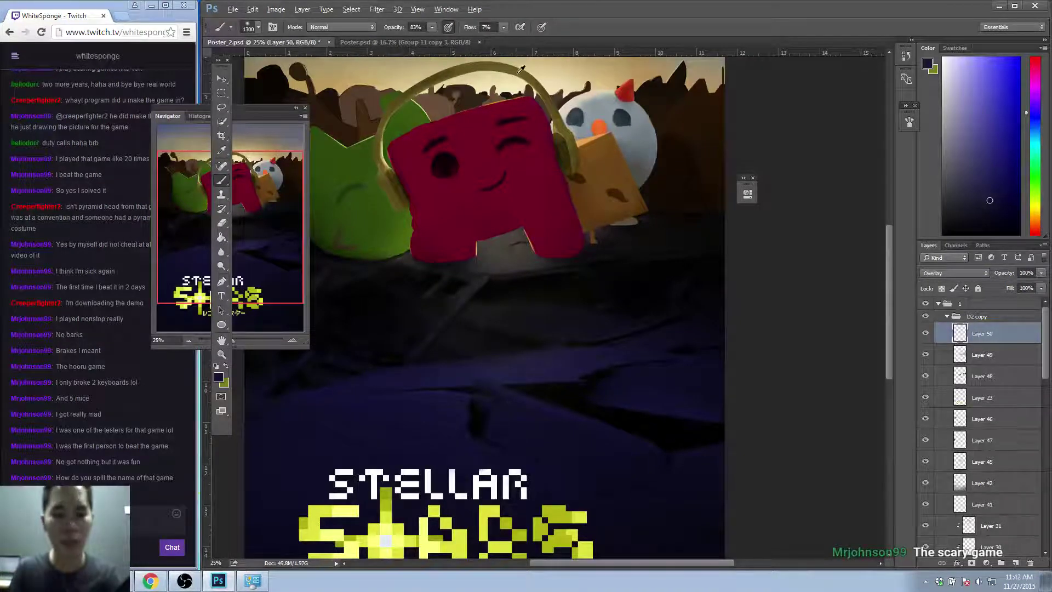
pyautogui.keyDown('alt'); pyautogui.click(551, 68); pyautogui.keyUp('alt')
pyautogui.hotkey('alt', 'Tab')
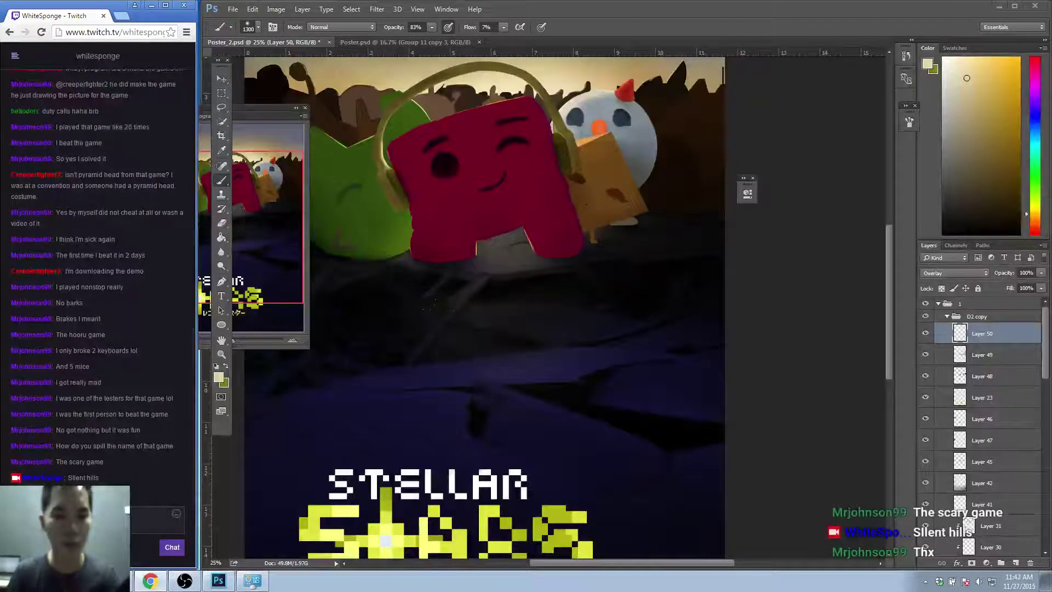
pyautogui.hotkey('alt', 'Tab')
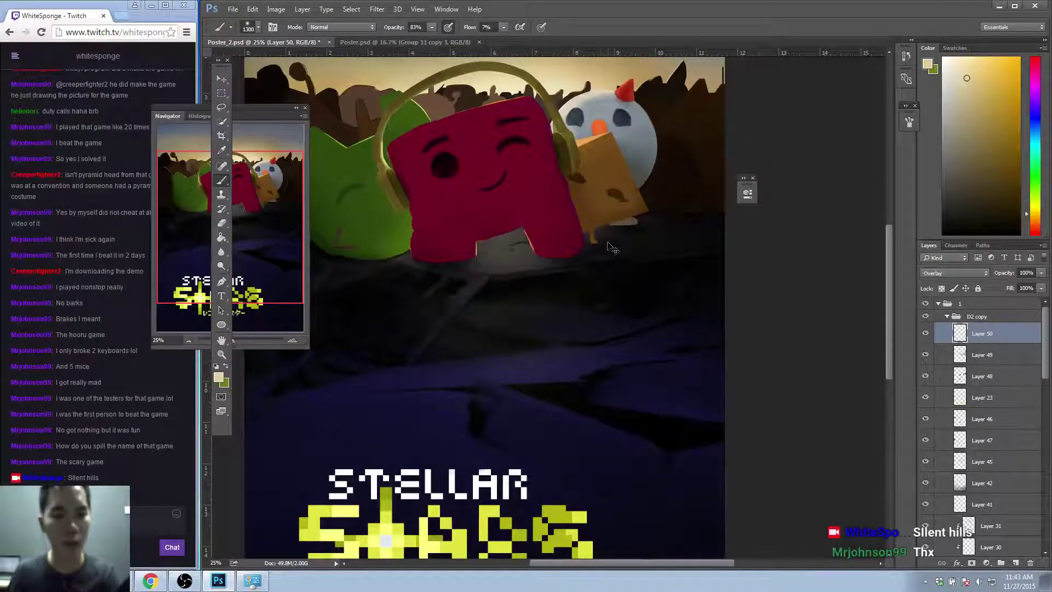
# Lighten the ground below the red character on the Overlay layer with a brighter pale yellow and a 500 px brush.
pyautogui.press('[')
pyautogui.press('[')
pyautogui.press('[')
pyautogui.press('[')
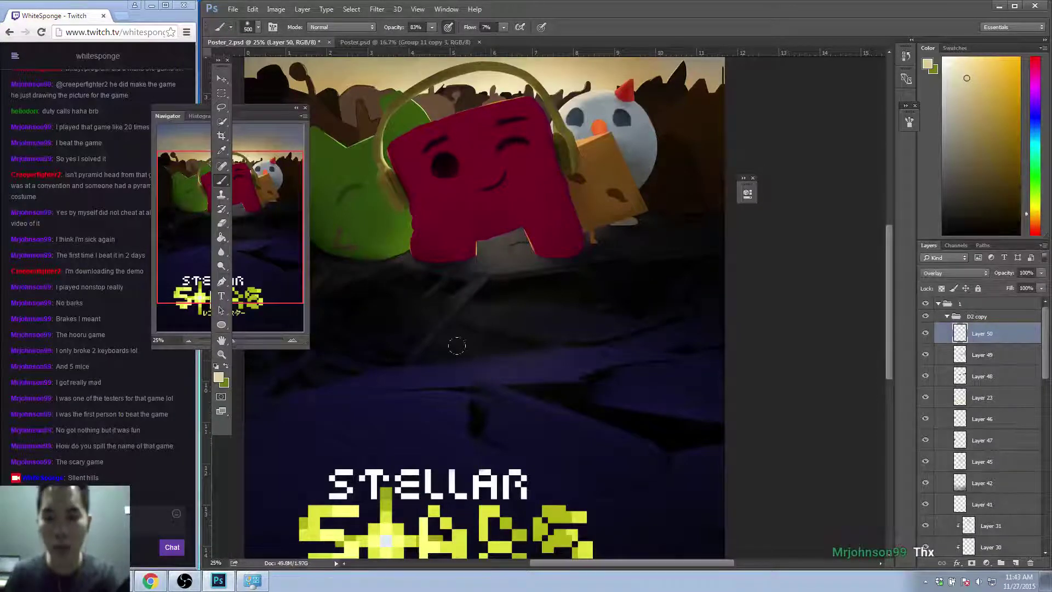
pyautogui.moveTo(967, 68); pyautogui.dragTo(978, 56)
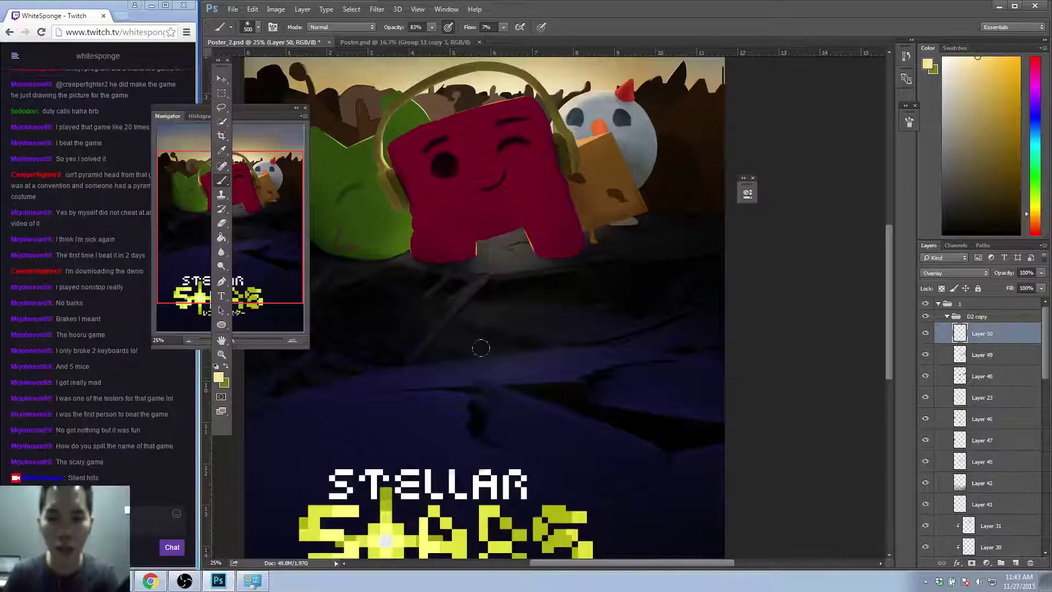
pyautogui.rightClick(577, 328)
pyautogui.click(532, 350)
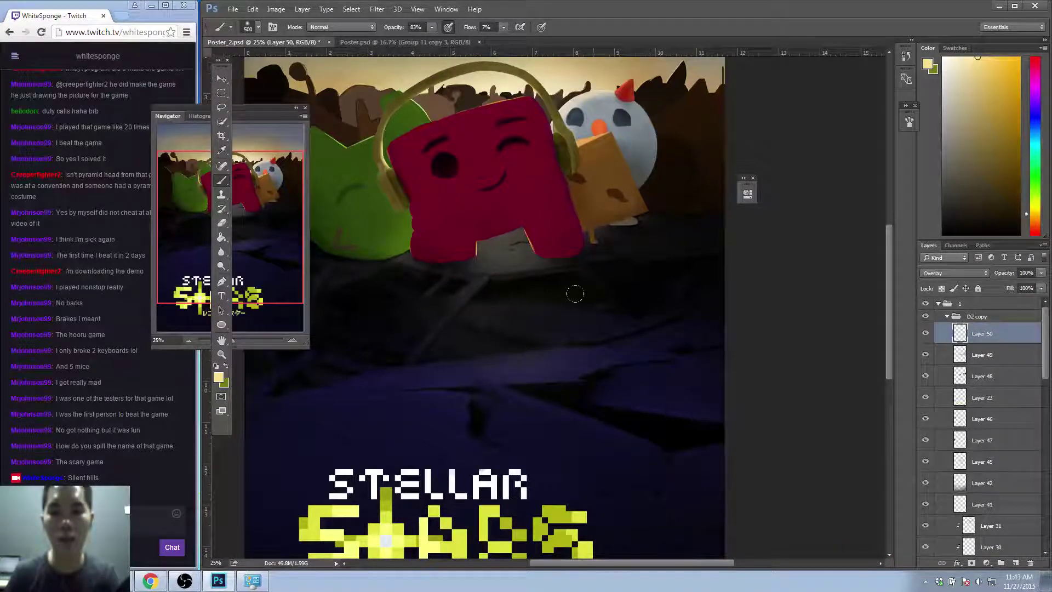
# Touch up the ground highlights around the cracks above the title, reducing the brush to 150 px and 45 px.
pyautogui.press('[')
pyautogui.press('[')
pyautogui.press('[')
pyautogui.press('[')
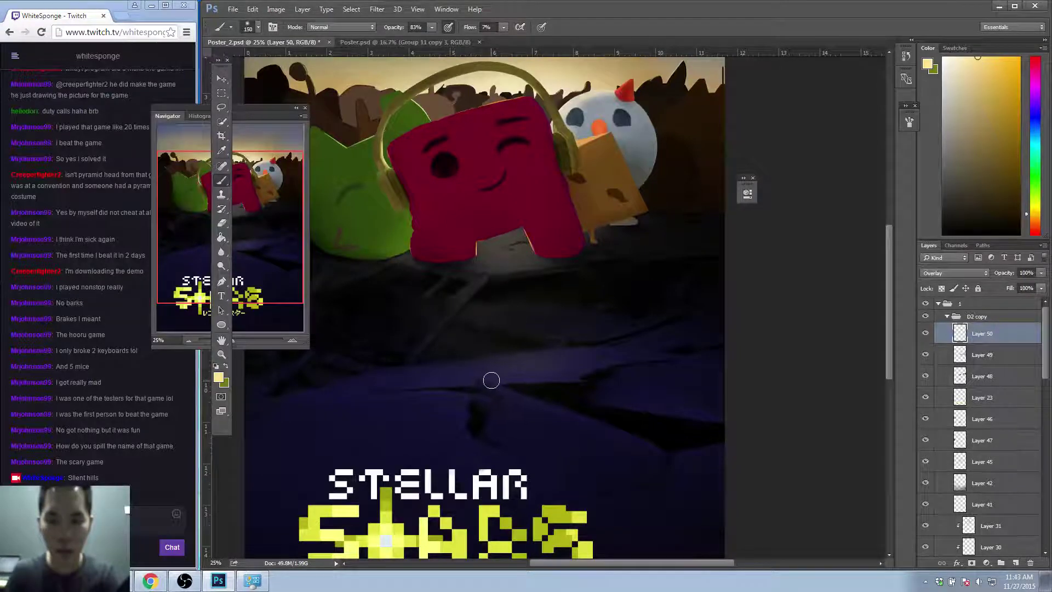
pyautogui.press('[')
pyautogui.press('[')
pyautogui.press('[')
pyautogui.press('[')
pyautogui.press('[')
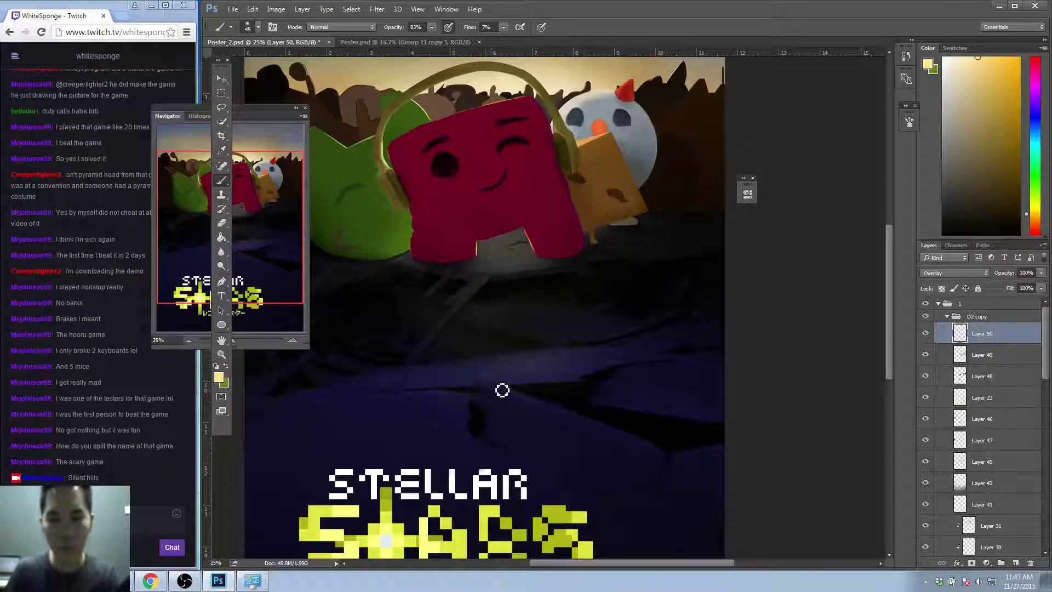
# Place Layer 23 above Layer 50 in the layer stack and shift the Stellar Stars title slightly to the left.
pyautogui.press('z')
pyautogui.keyDown('alt'); pyautogui.click(589, 348); pyautogui.keyUp('alt')
pyautogui.click(613, 335)
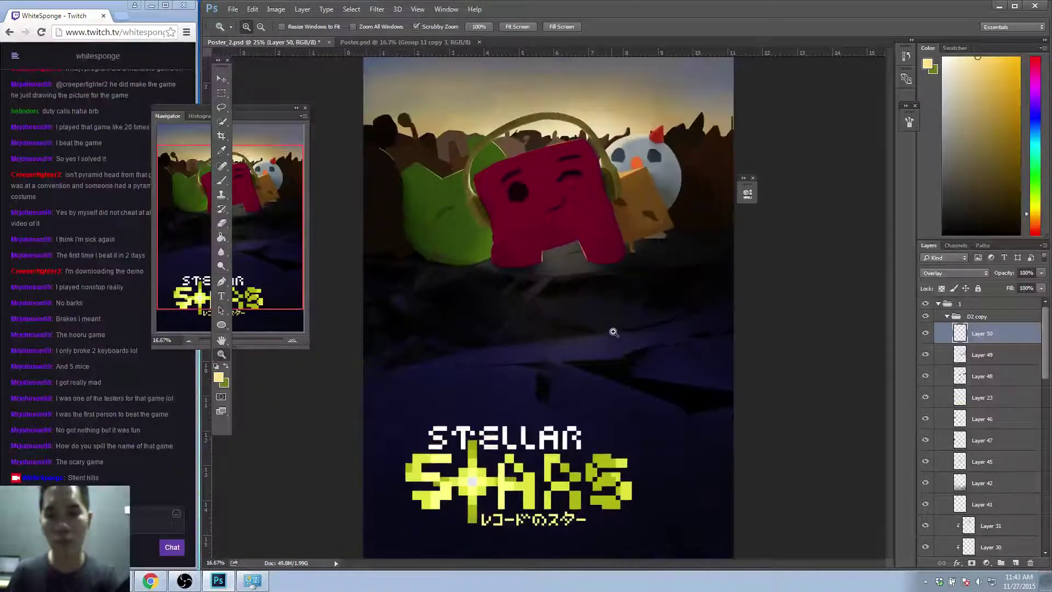
pyautogui.keyDown('alt'); pyautogui.click(618, 342); pyautogui.keyUp('alt')
pyautogui.click(636, 328)
pyautogui.keyDown('alt'); pyautogui.click(527, 413); pyautogui.keyUp('alt')
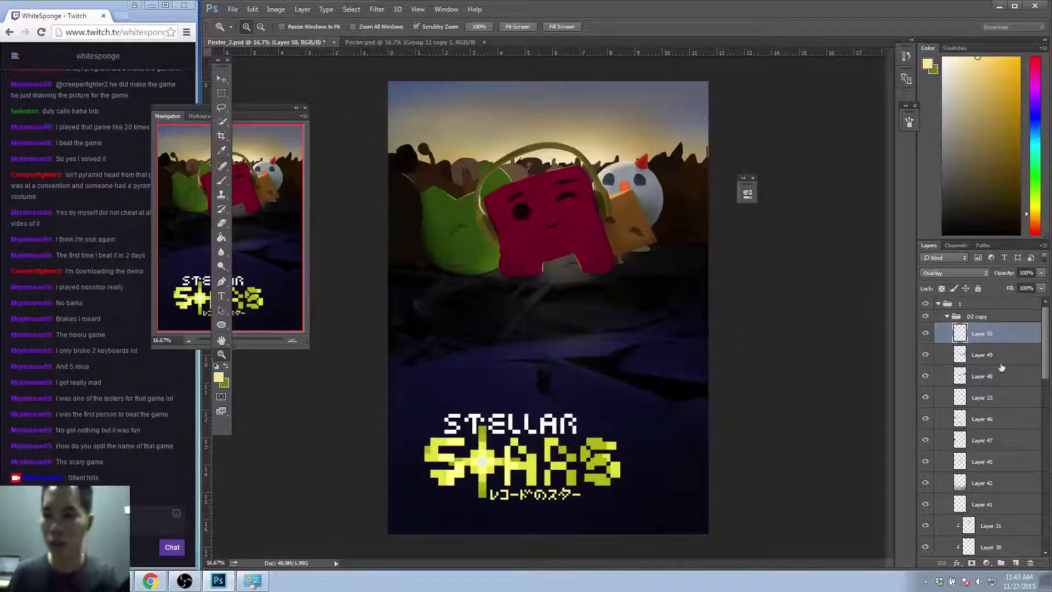
pyautogui.moveTo(977, 355); pyautogui.dragTo(974, 328)
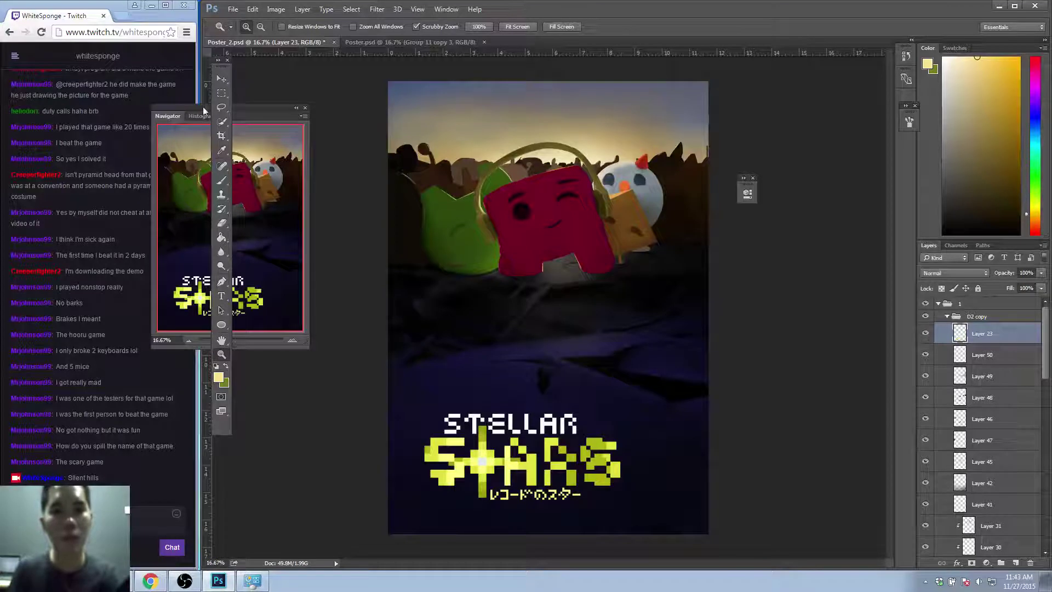
pyautogui.click(221, 79)
pyautogui.moveTo(593, 468)
pyautogui.mouseDown()
pyautogui.moveTo(577, 478)
pyautogui.moveTo(580, 468)
pyautogui.mouseUp()
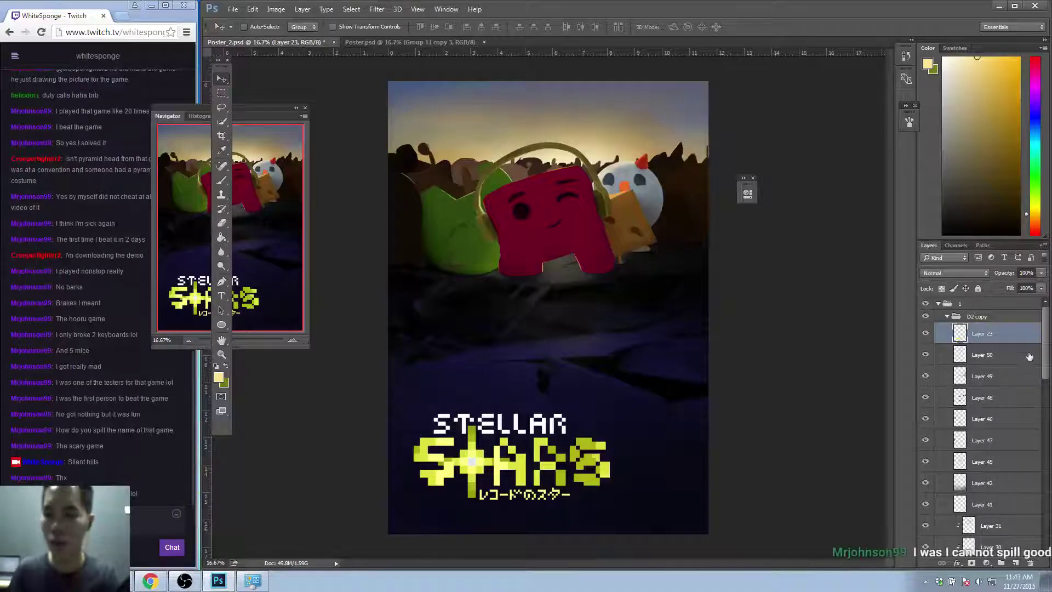
# Select Layer 49 and set up a 1900 px black brush, sampling the colour from the dark ground.
pyautogui.click(965, 355)
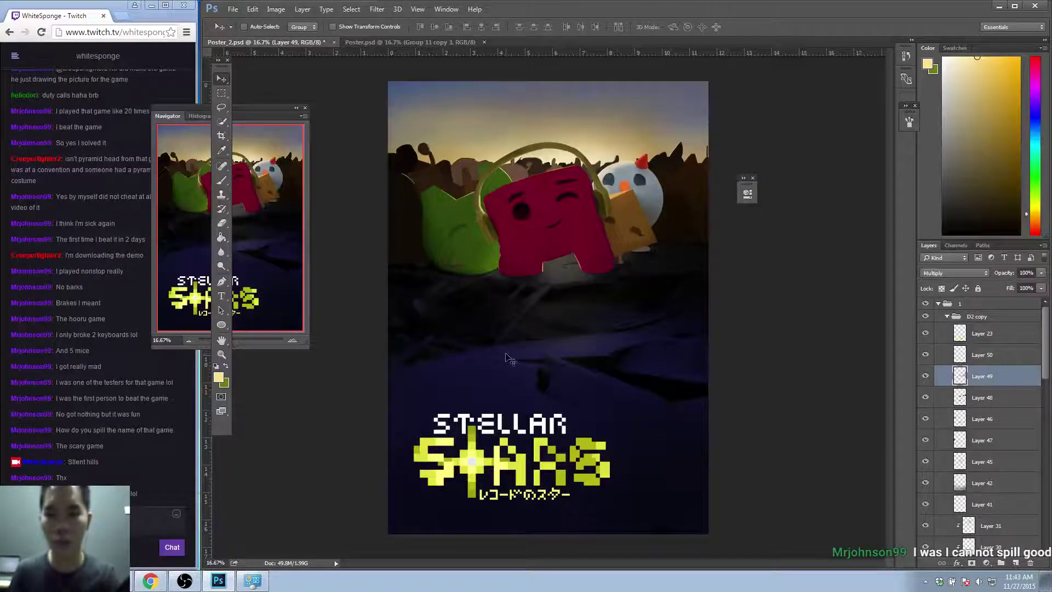
pyautogui.press('b')
pyautogui.keyDown('alt'); pyautogui.click(478, 323); pyautogui.keyUp('alt')
pyautogui.press('[')
pyautogui.press('[')
pyautogui.press('[')
pyautogui.press('[')
pyautogui.press('[')
pyautogui.press('[')
pyautogui.press('[')
pyautogui.press('[')
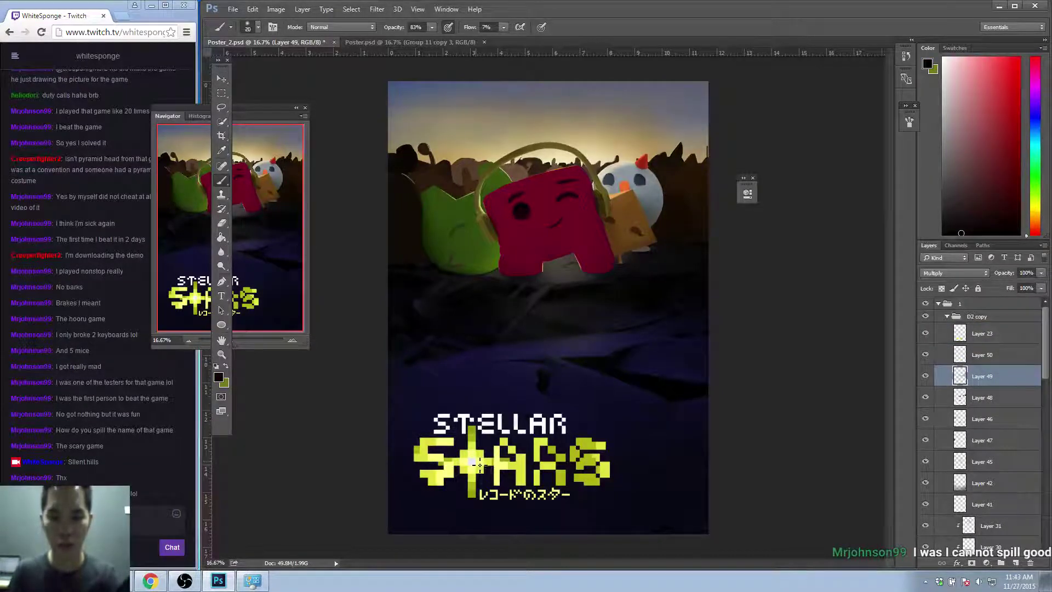
pyautogui.press(']')
pyautogui.press(']')
pyautogui.press(']')
pyautogui.press(']')
pyautogui.press(']')
pyautogui.press(']')
pyautogui.press(']')
pyautogui.press(']')
pyautogui.press(']')
pyautogui.press(']')
pyautogui.press(']')
pyautogui.press(']')
pyautogui.press(']')
pyautogui.press(']')
pyautogui.press(']')
pyautogui.press(']')
pyautogui.press(']')
pyautogui.press(']')
pyautogui.press(']')
pyautogui.press(']')
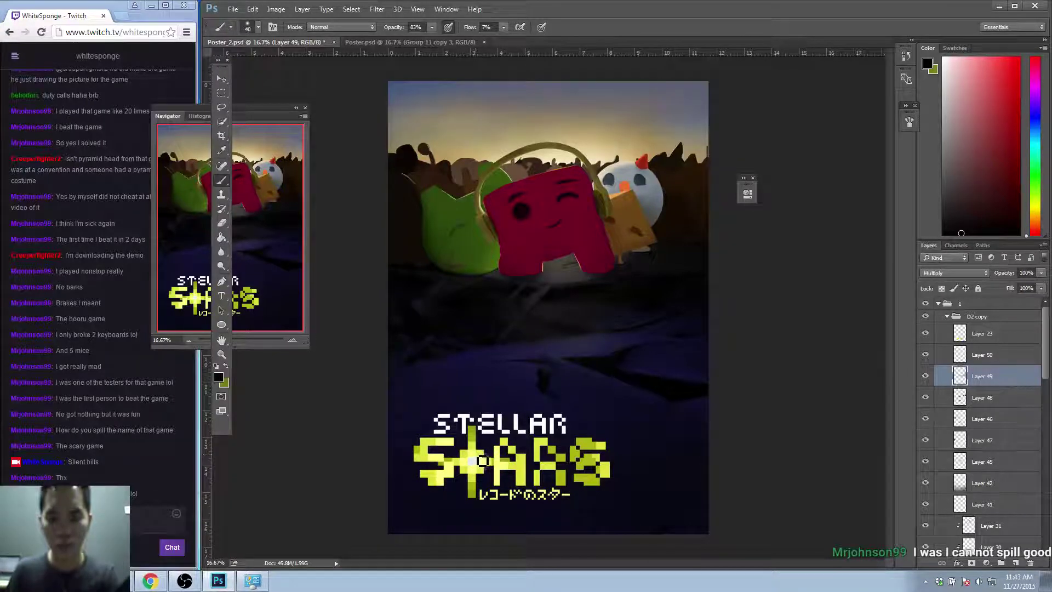
pyautogui.press(']')
pyautogui.press(']')
pyautogui.press(']')
pyautogui.press(']')
pyautogui.press(']')
pyautogui.press(']')
pyautogui.press(']')
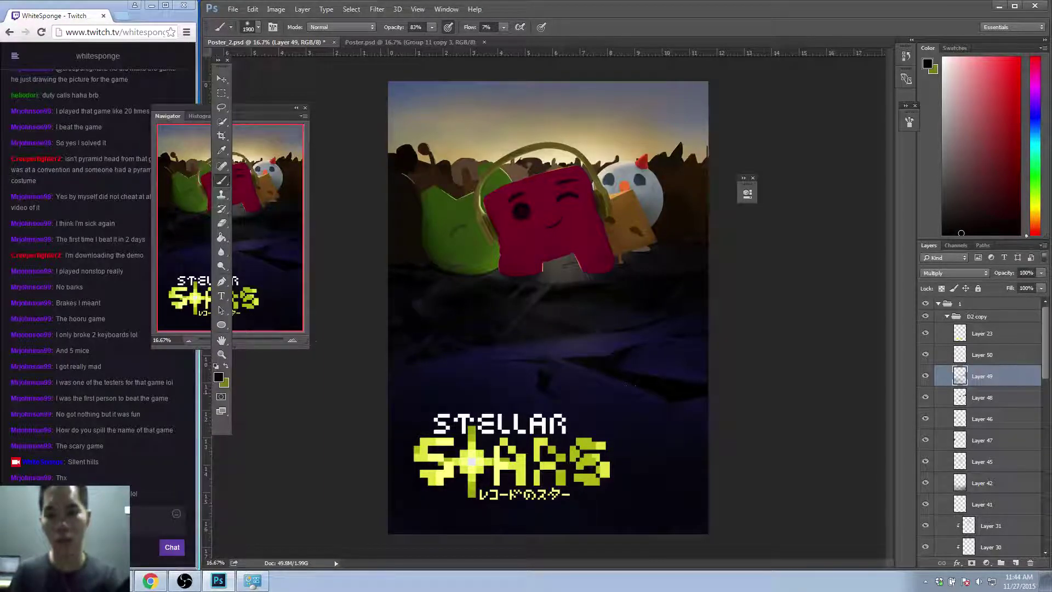
# Inspect the ground shading beneath the characters up close and compare it with Layer 49 hidden and shown.
pyautogui.press('z')
pyautogui.moveTo(615, 364)
pyautogui.mouseDown()
pyautogui.moveTo(678, 403)
pyautogui.moveTo(658, 408)
pyautogui.mouseUp()
pyautogui.click(640, 391)
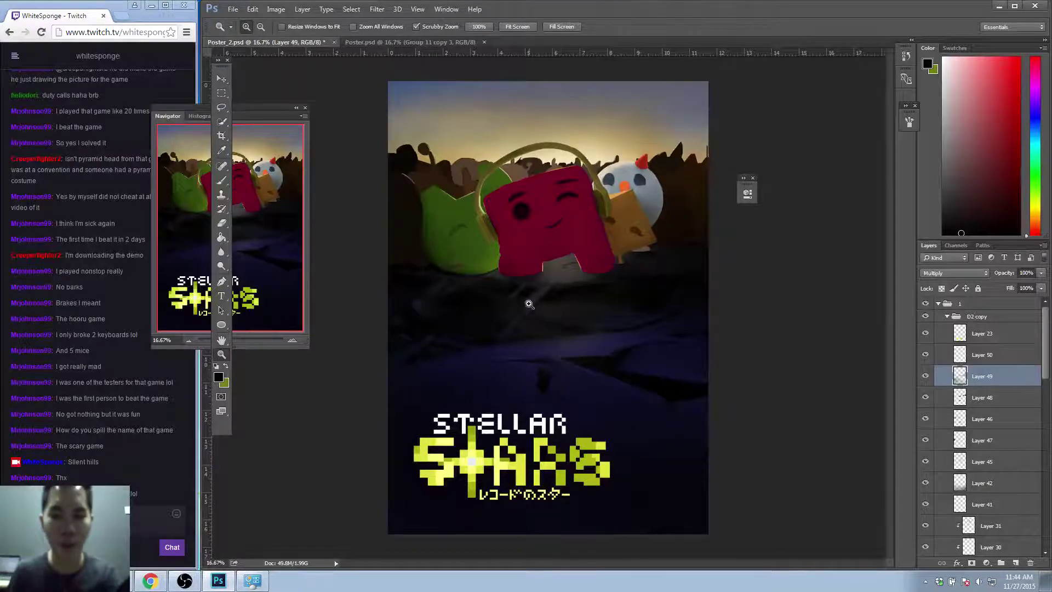
pyautogui.click(505, 339)
pyautogui.press('b')
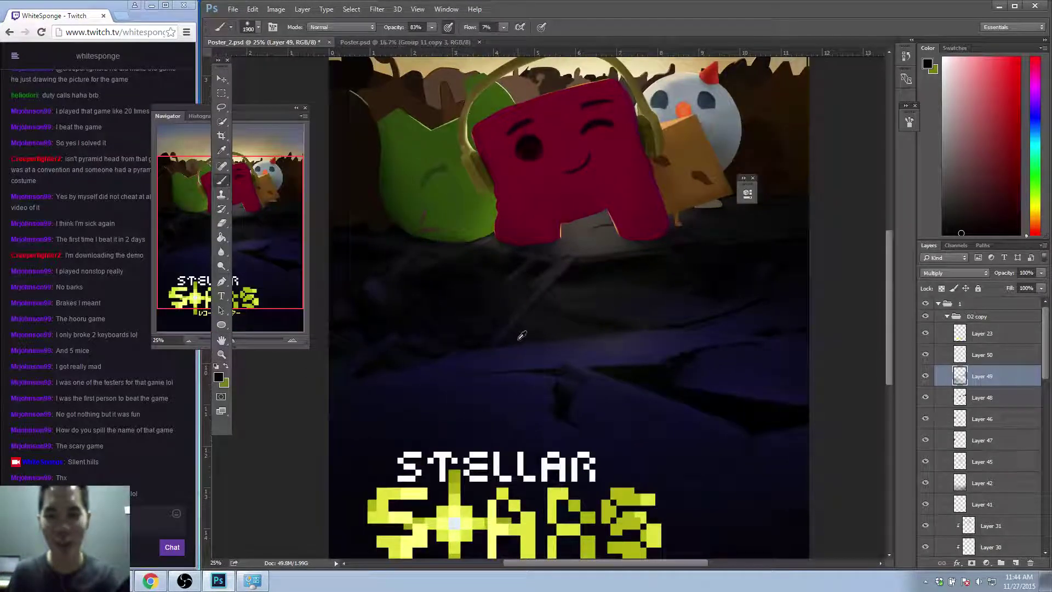
pyautogui.press('z')
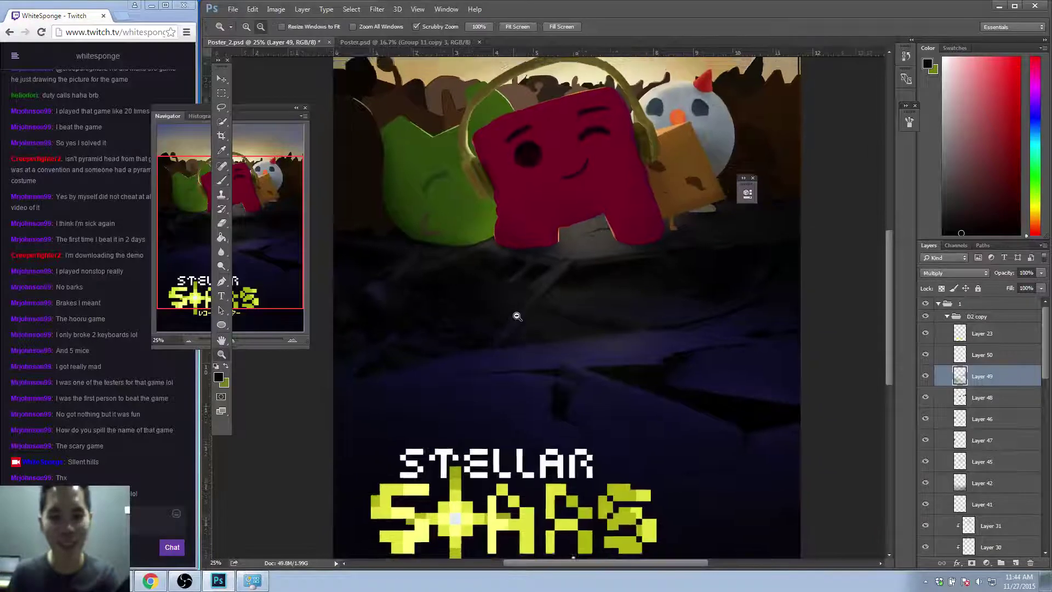
pyautogui.keyDown('alt'); pyautogui.click(515, 323); pyautogui.keyUp('alt')
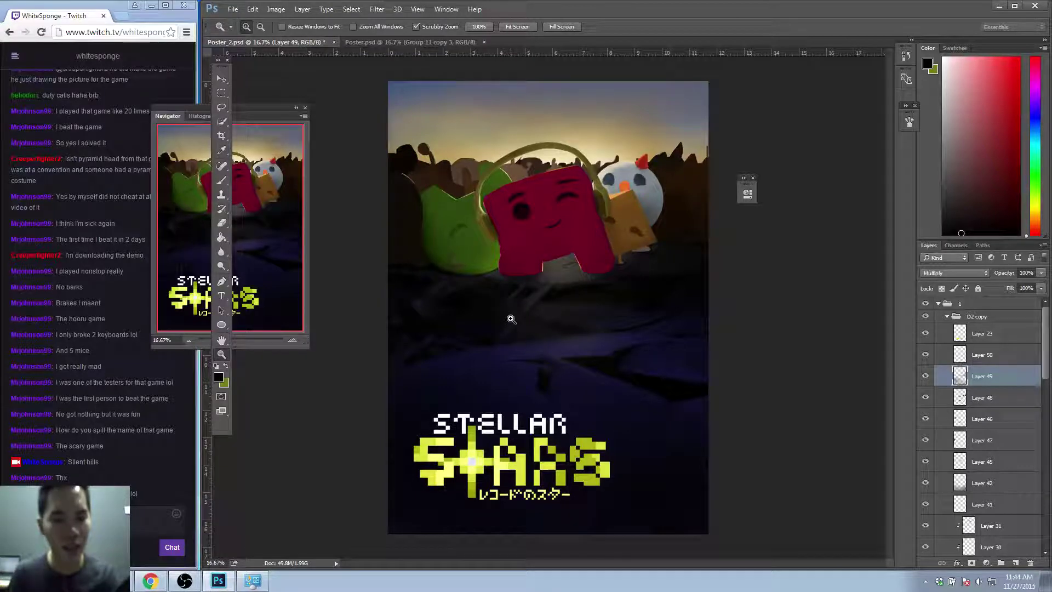
pyautogui.click(505, 317)
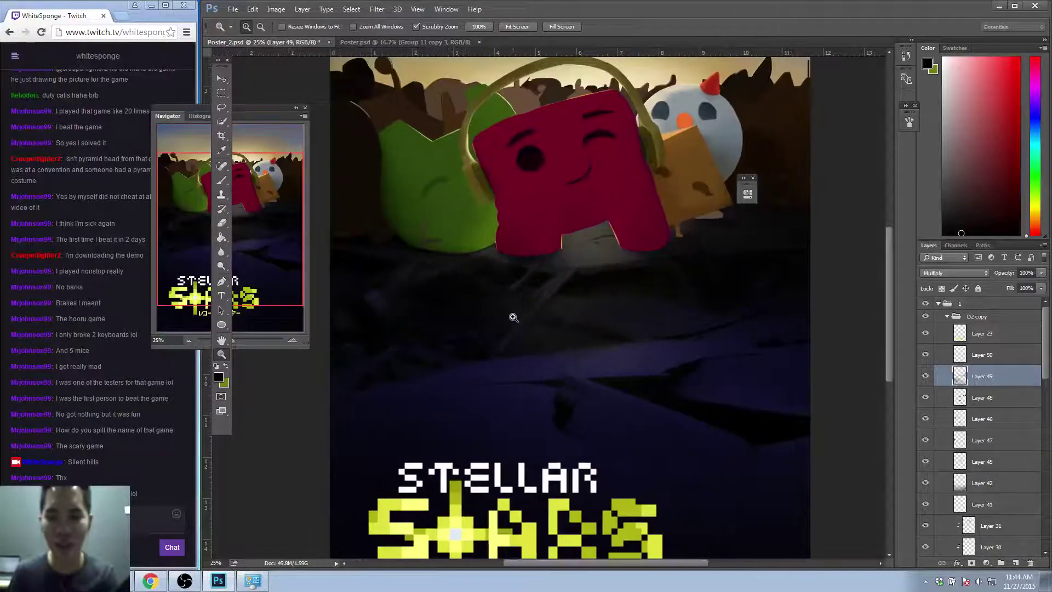
pyautogui.click(510, 316)
pyautogui.keyDown('alt'); pyautogui.click(533, 371); pyautogui.keyUp('alt')
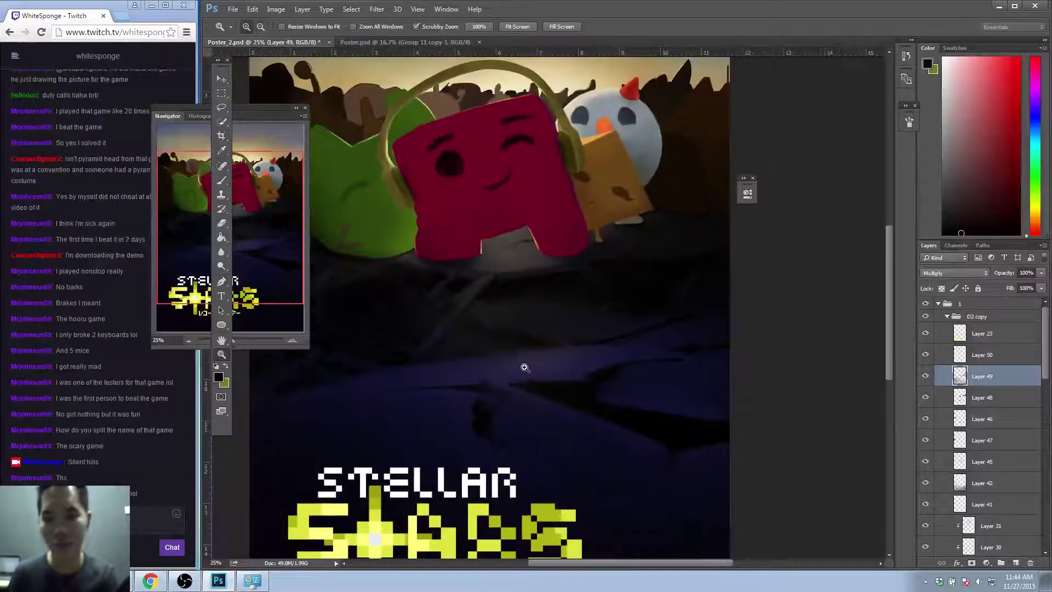
pyautogui.moveTo(493, 324); pyautogui.dragTo(645, 321)
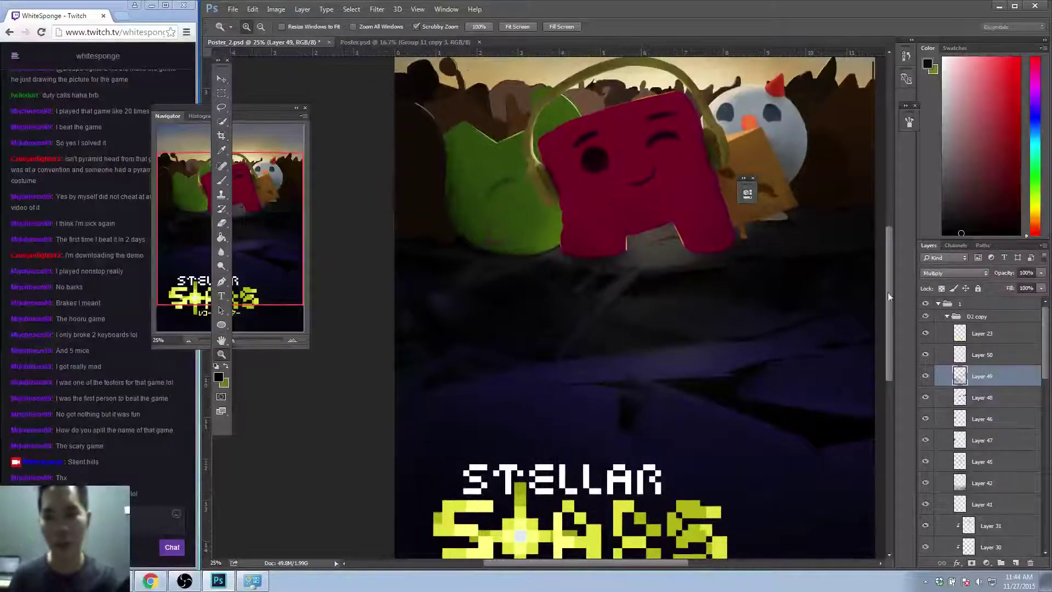
pyautogui.click(926, 377)
pyautogui.click(927, 377)
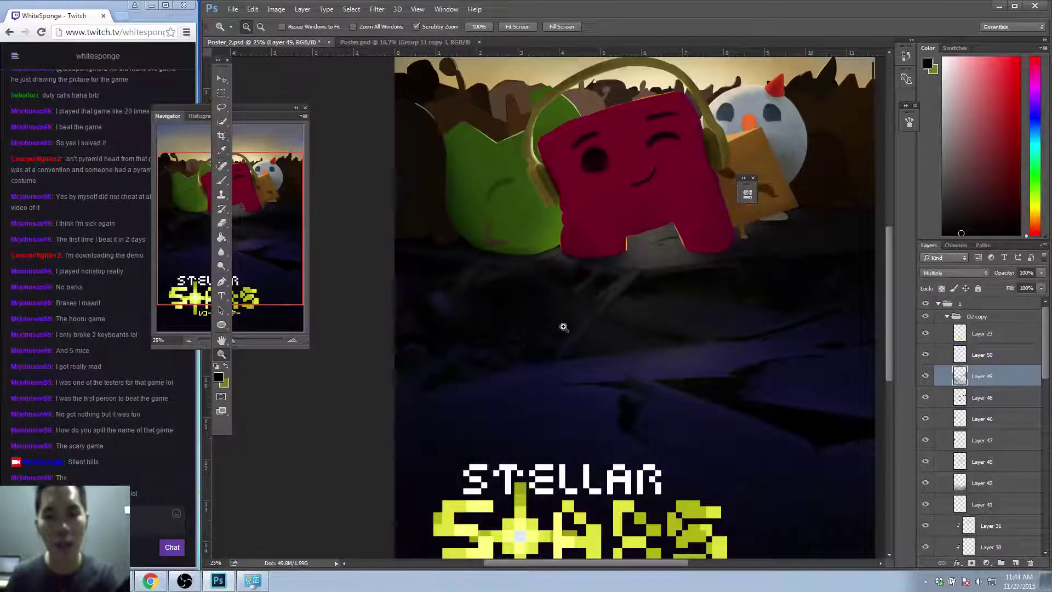
pyautogui.keyDown('alt'); pyautogui.click(585, 321); pyautogui.keyUp('alt')
pyautogui.keyDown('alt'); pyautogui.click(585, 321); pyautogui.keyUp('alt')
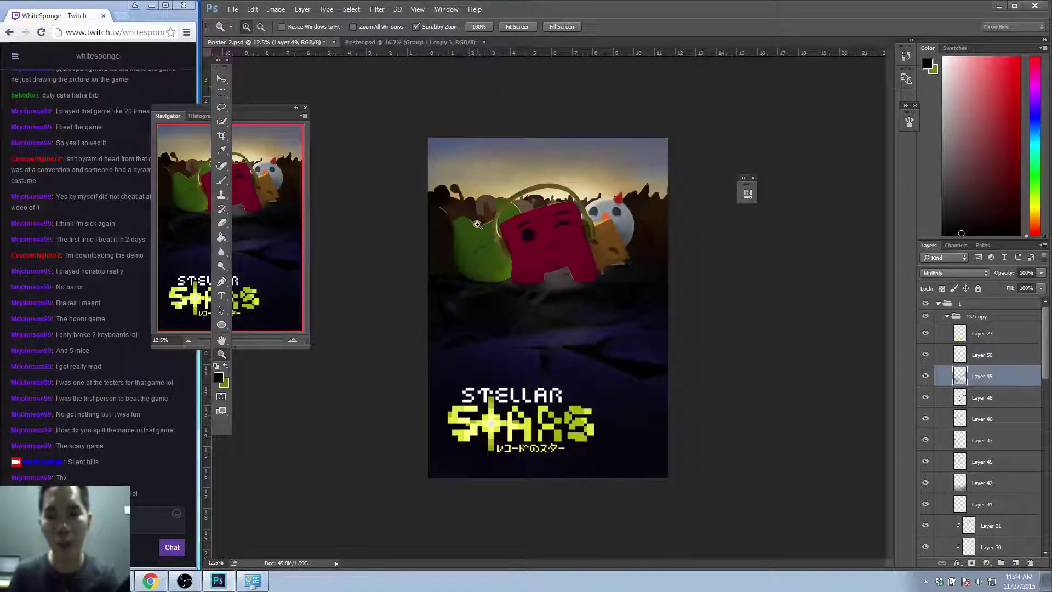
# Darken the crowd beside the green character at the poster's edge on Layer 49 with a 1200 px black brush.
pyautogui.press('b')
pyautogui.press(']')
pyautogui.press(']')
pyautogui.press(']')
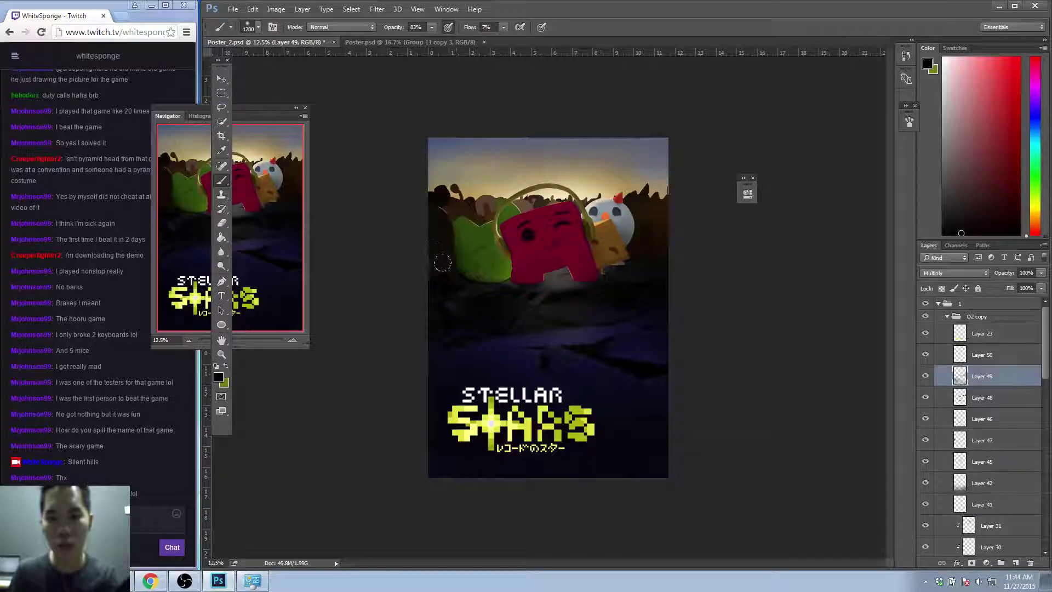
pyautogui.moveTo(434, 240); pyautogui.dragTo(461, 248)
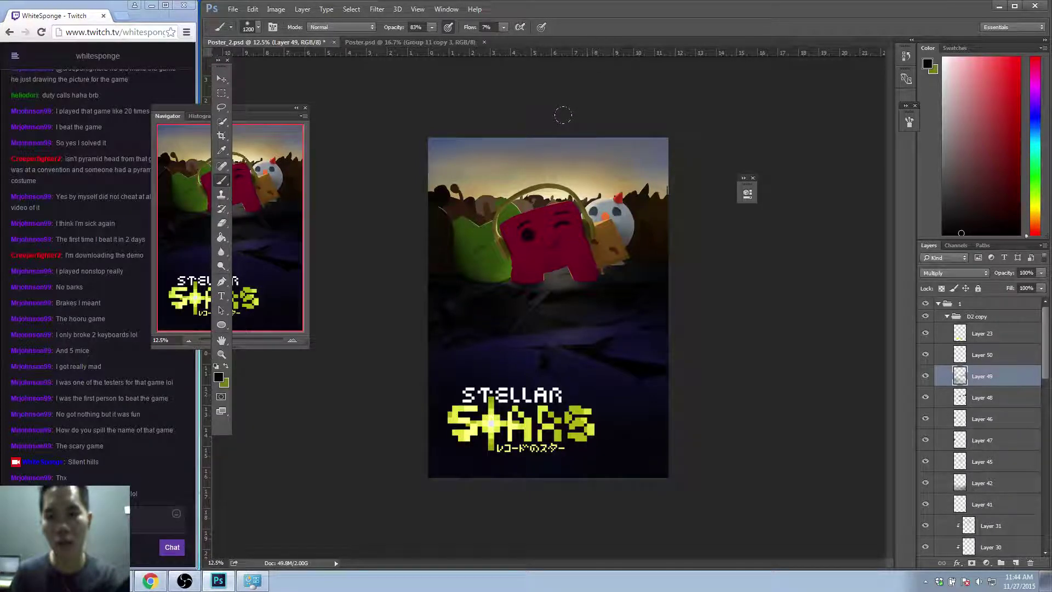
# Collapse the D2 copy group and duplicate it within Poster_2.psd.
pyautogui.click(946, 316)
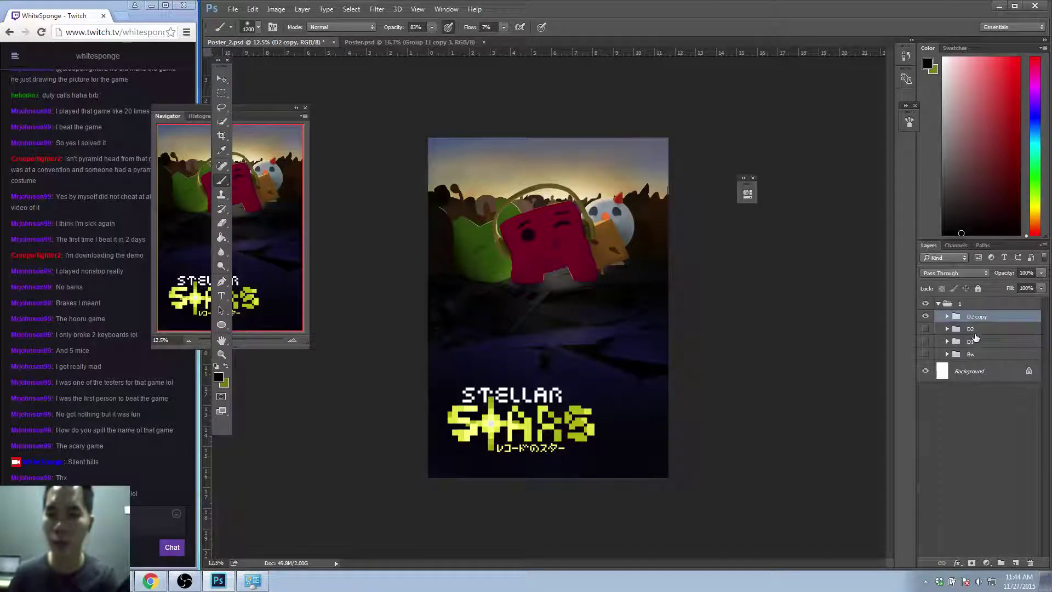
pyautogui.click(947, 317)
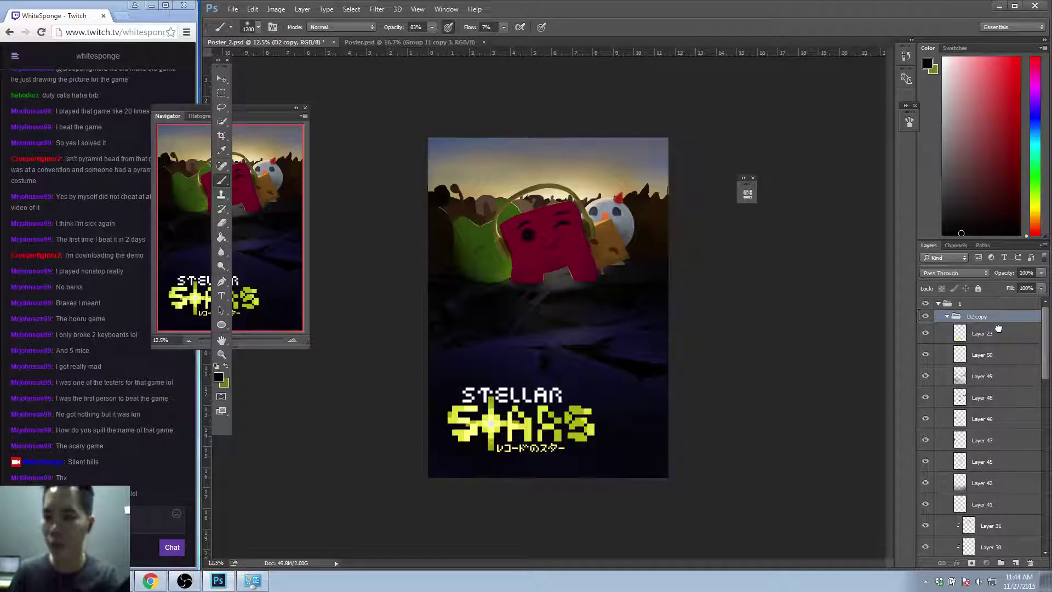
pyautogui.click(955, 326)
pyautogui.click(947, 317)
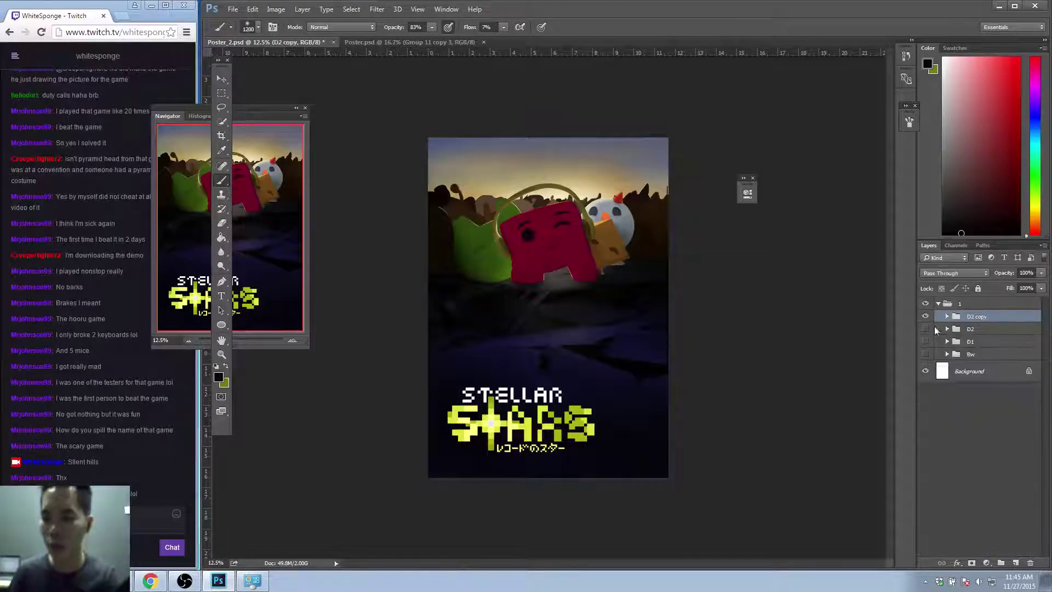
pyautogui.rightClick(945, 329)
pyautogui.click(932, 246)
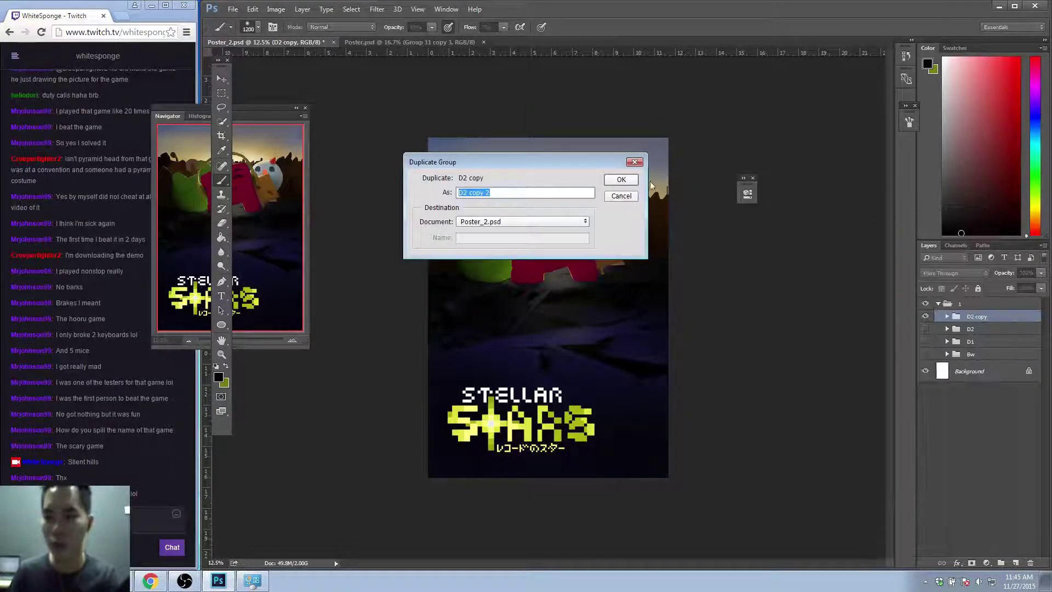
pyautogui.click(622, 179)
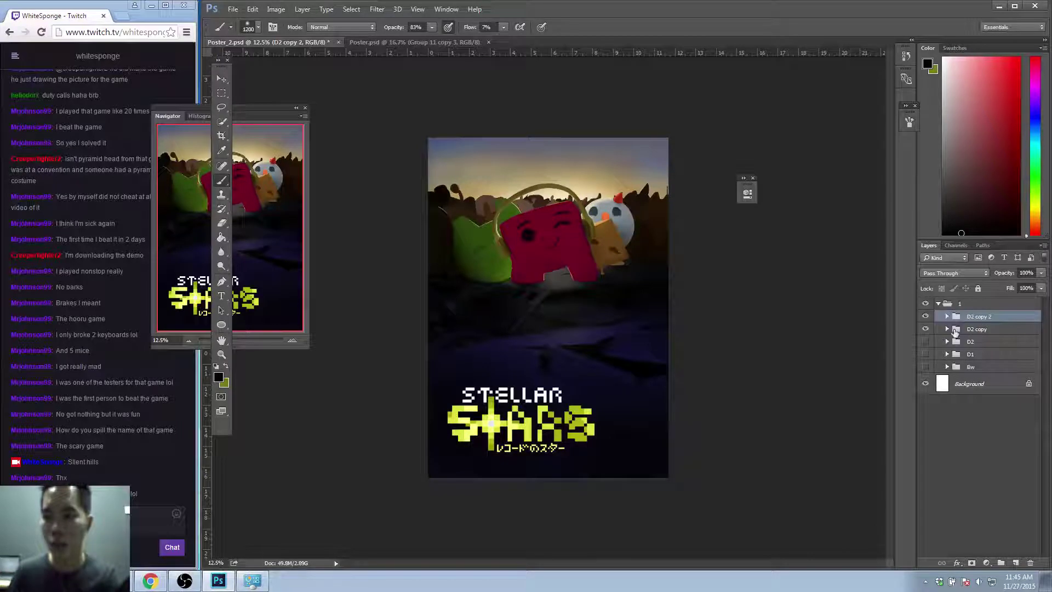
# Hide the original D2 copy group and rename its duplicate to D3.
pyautogui.click(956, 333)
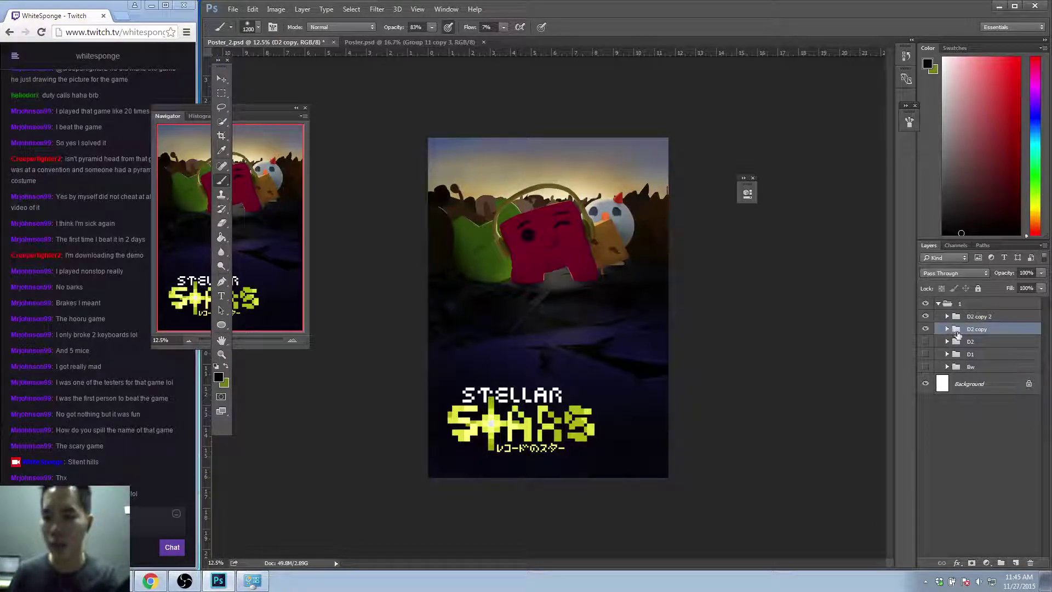
pyautogui.click(926, 328)
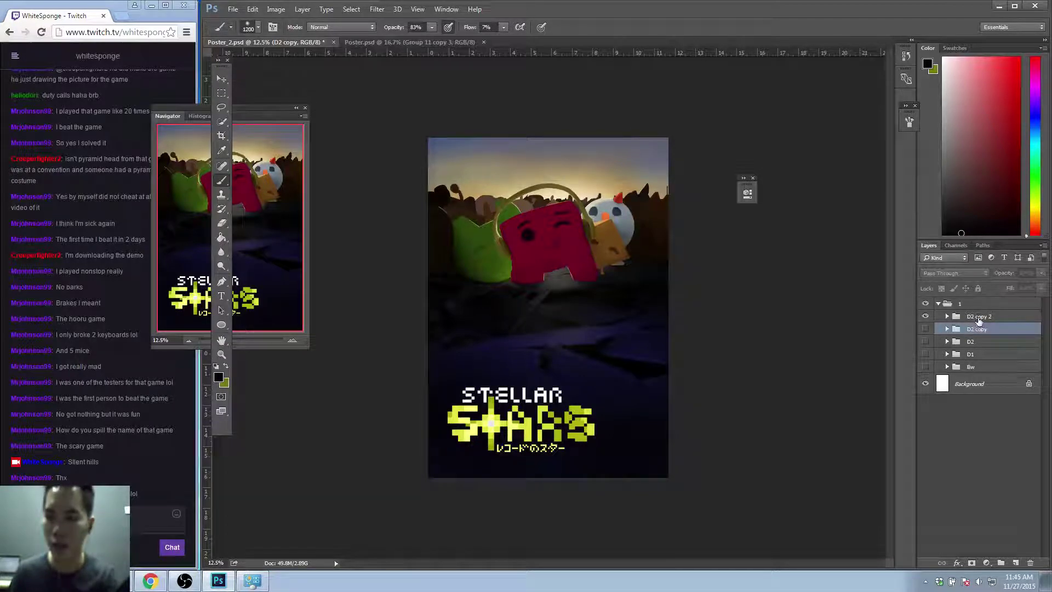
pyautogui.doubleClick(979, 318)
pyautogui.write('D3')
pyautogui.press('Return')
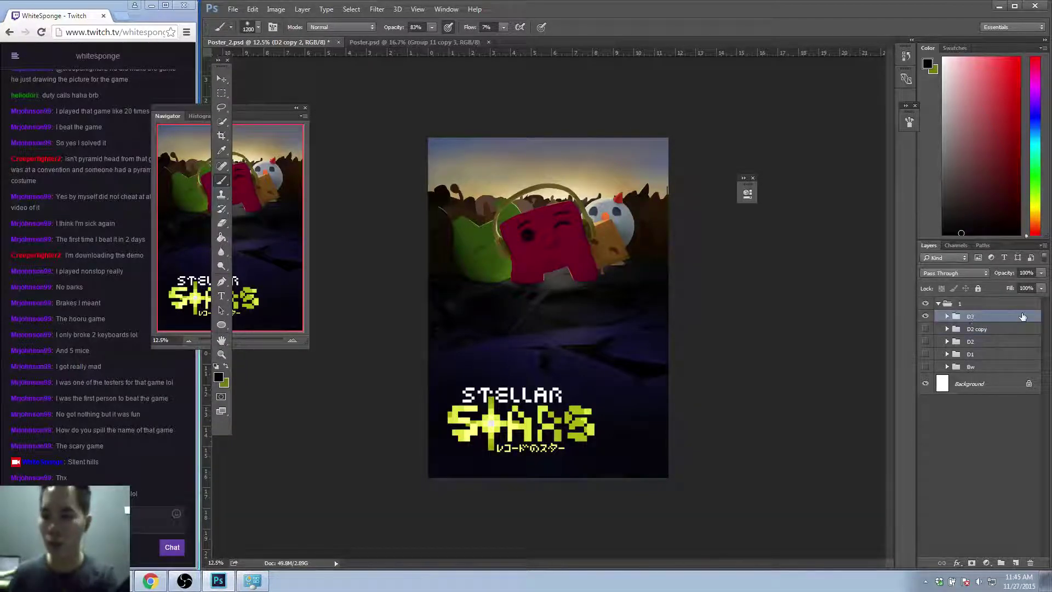
# Move Layer 23 out of the D3 group to sit above it, and merge D3 into a single layer.
pyautogui.click(947, 316)
pyautogui.moveTo(966, 329); pyautogui.dragTo(981, 310)
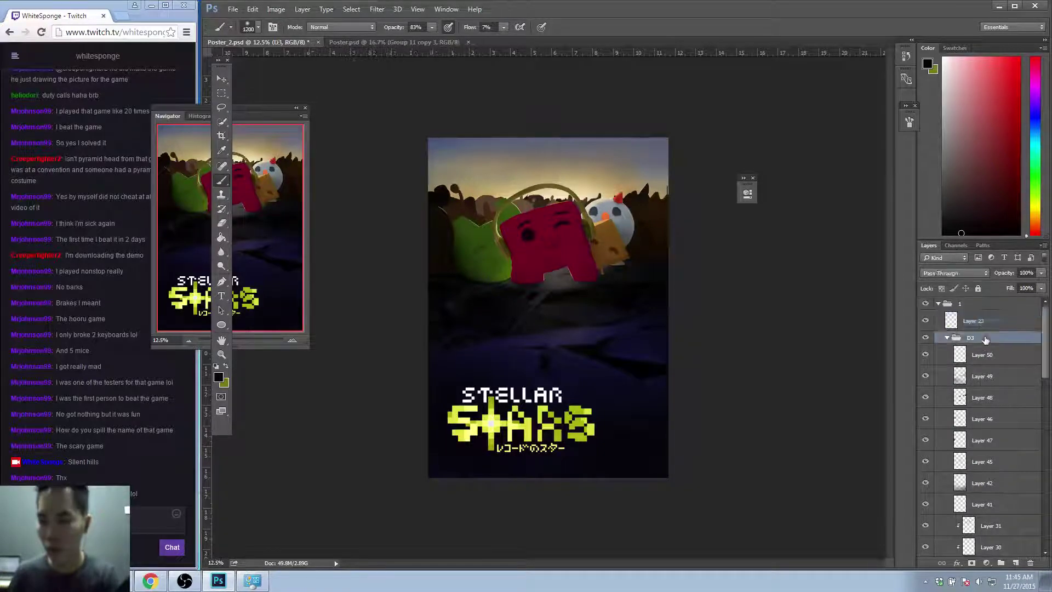
pyautogui.hotkey('ctrl', 'e')
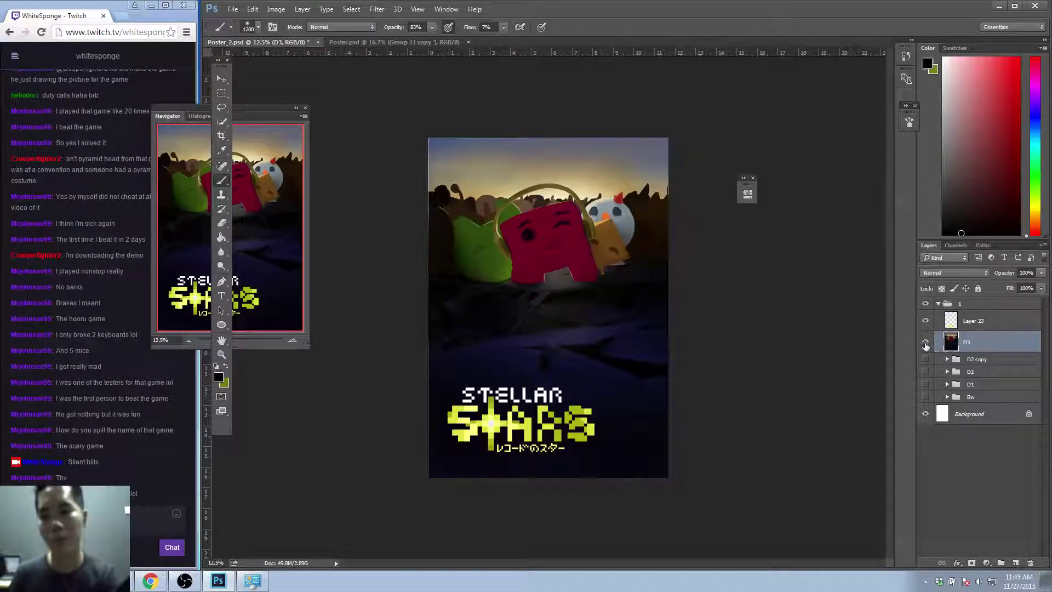
pyautogui.click(926, 343)
pyautogui.click(926, 343)
pyautogui.click(926, 343)
pyautogui.click(929, 328)
pyautogui.click(925, 321)
pyautogui.click(925, 342)
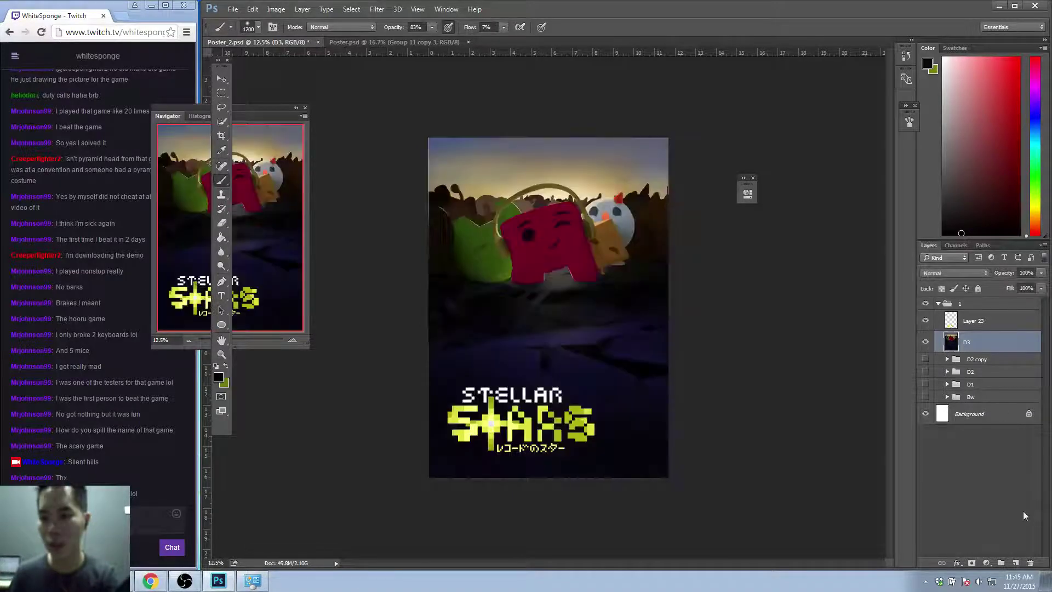
# Add a Curves adjustment layer above D3 and clip it to that layer.
pyautogui.click(990, 564)
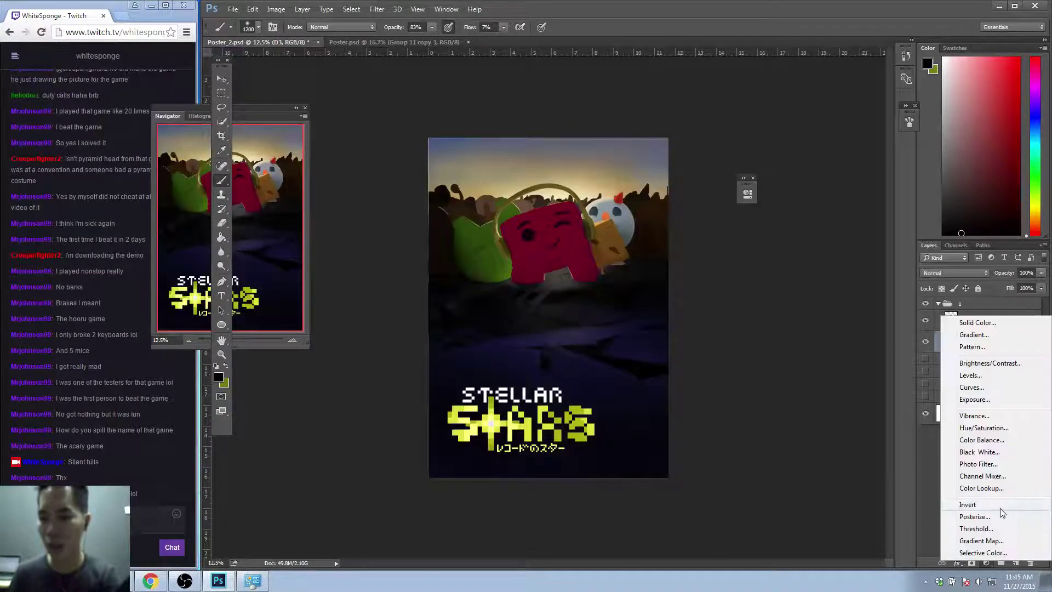
pyautogui.click(908, 544)
pyautogui.click(987, 564)
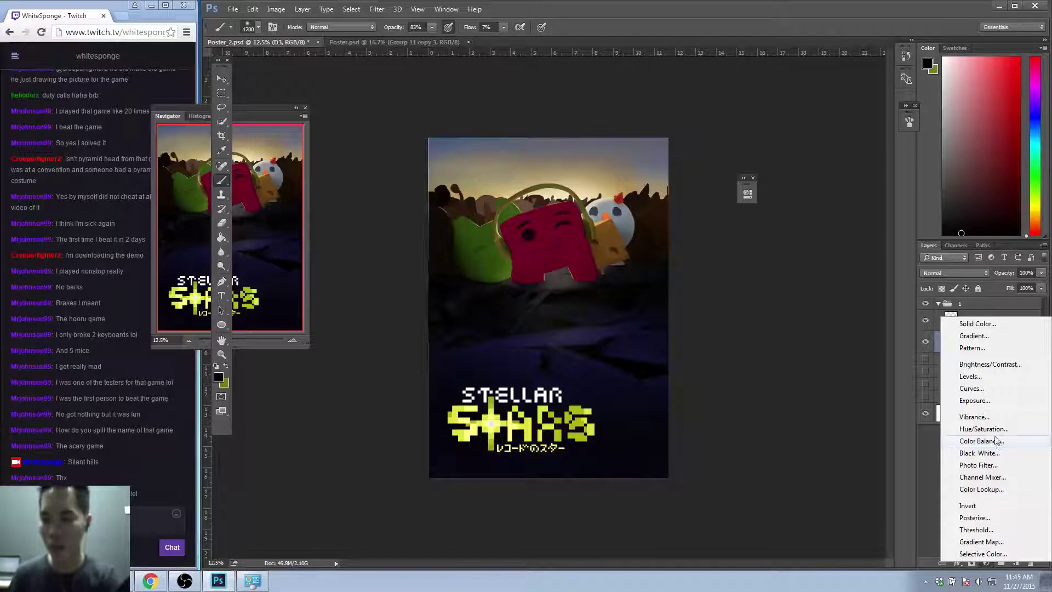
pyautogui.click(971, 389)
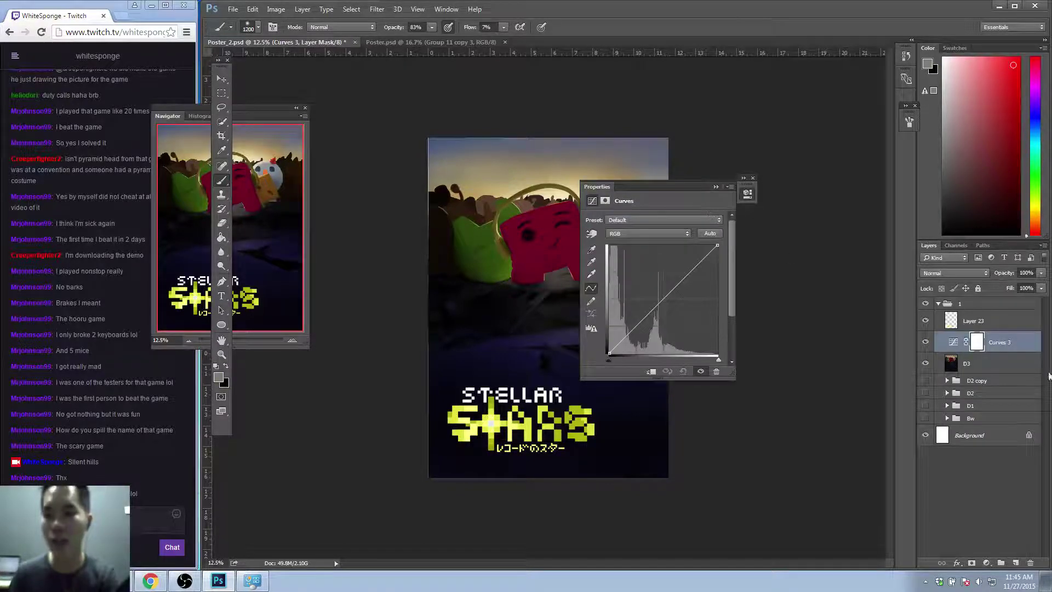
pyautogui.click(652, 371)
pyautogui.moveTo(683, 204); pyautogui.dragTo(777, 202)
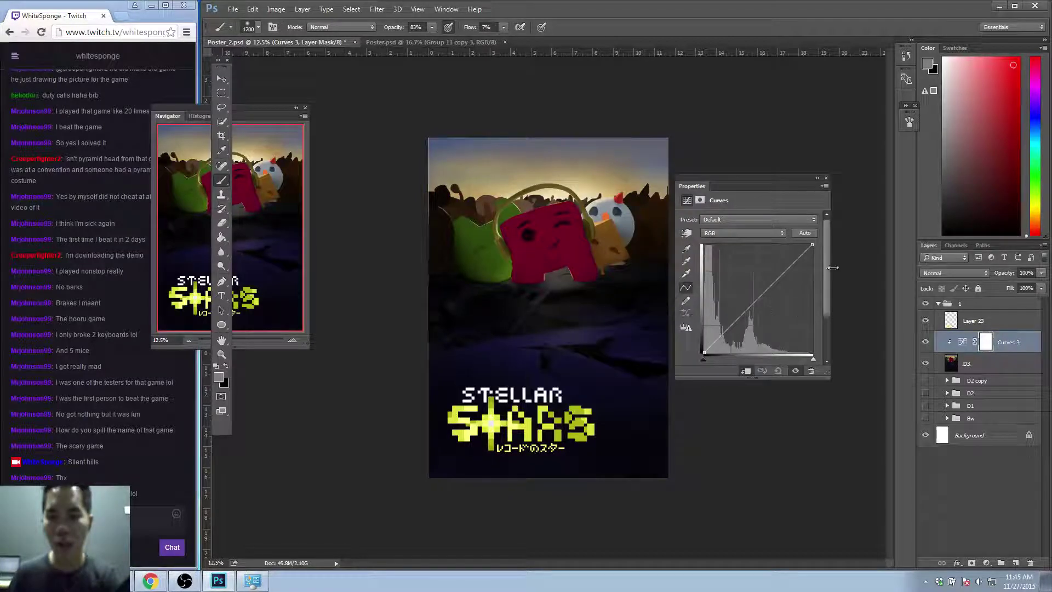
# Brighten the artwork by moving the white point of the RGB curve inward along the upper edge of the graph.
pyautogui.moveTo(815, 247); pyautogui.dragTo(789, 233)
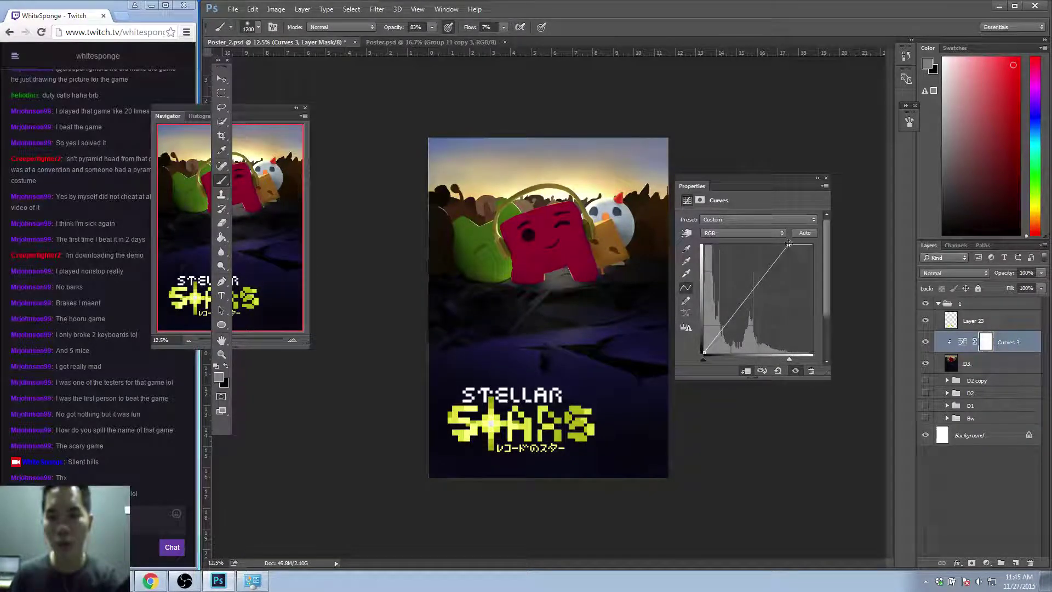
pyautogui.moveTo(789, 247); pyautogui.dragTo(787, 245)
pyautogui.moveTo(702, 355)
pyautogui.mouseDown()
pyautogui.moveTo(711, 366)
pyautogui.moveTo(698, 366)
pyautogui.mouseUp()
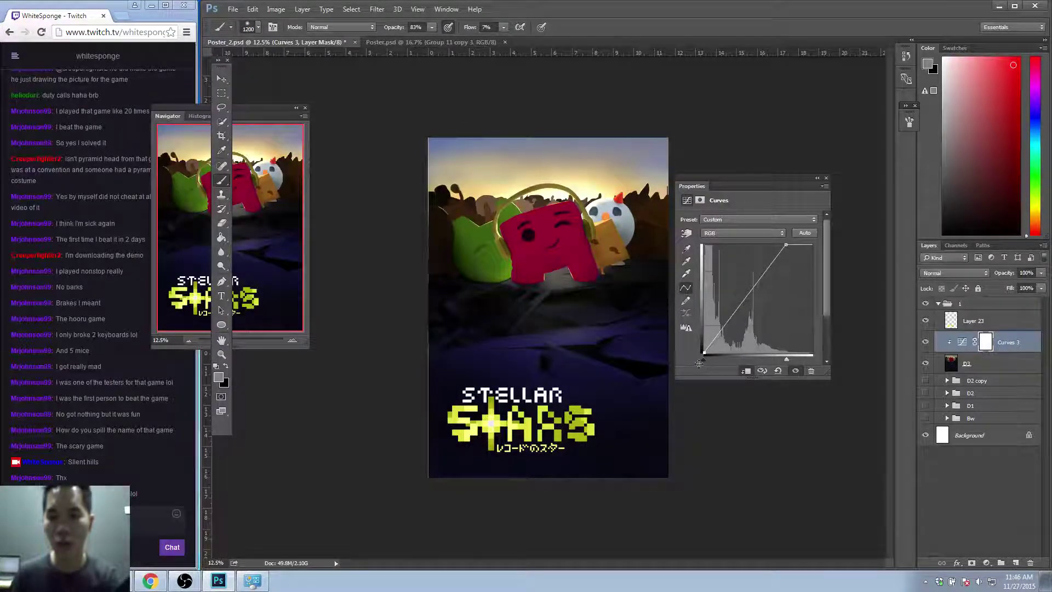
pyautogui.moveTo(788, 247)
pyautogui.mouseDown()
pyautogui.moveTo(809, 245)
pyautogui.moveTo(787, 245)
pyautogui.mouseUp()
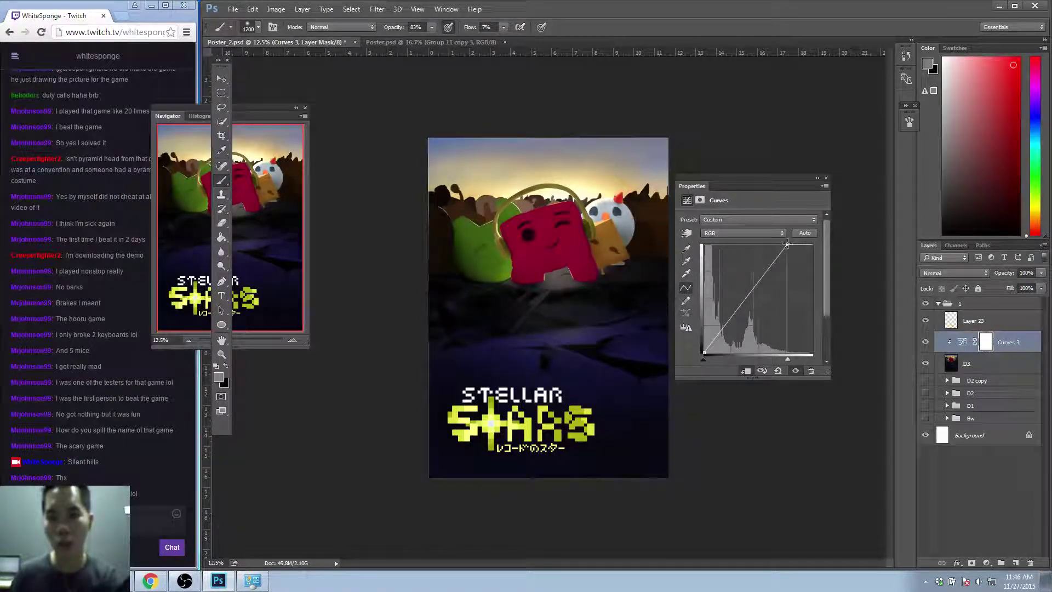
pyautogui.moveTo(787, 244)
pyautogui.mouseDown()
pyautogui.moveTo(767, 243)
pyautogui.moveTo(813, 243)
pyautogui.moveTo(639, 225)
pyautogui.moveTo(803, 236)
pyautogui.moveTo(790, 235)
pyautogui.mouseUp()
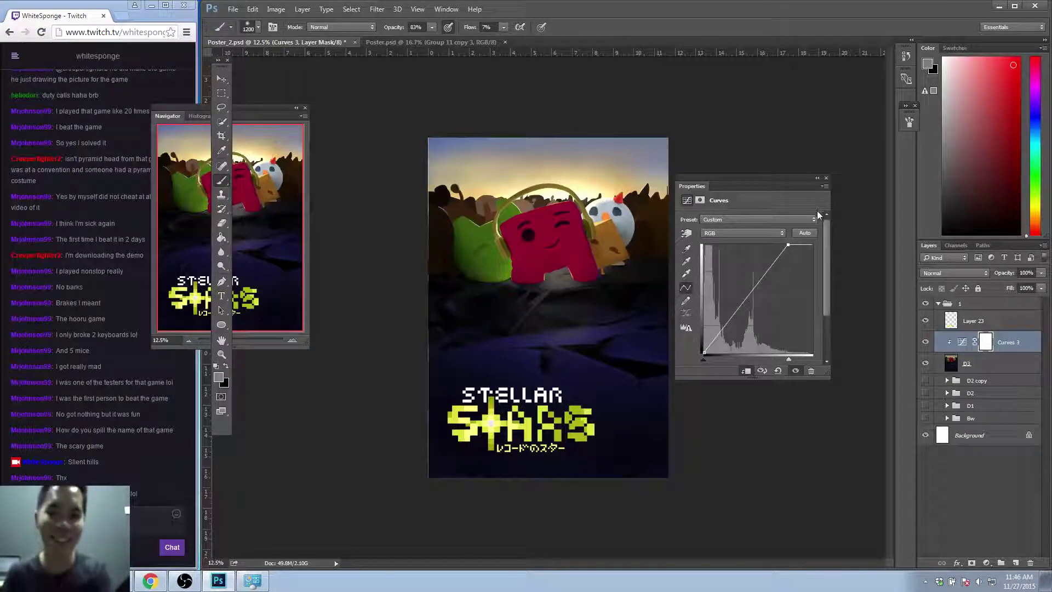
pyautogui.moveTo(788, 245)
pyautogui.mouseDown()
pyautogui.moveTo(778, 243)
pyautogui.moveTo(790, 245)
pyautogui.mouseUp()
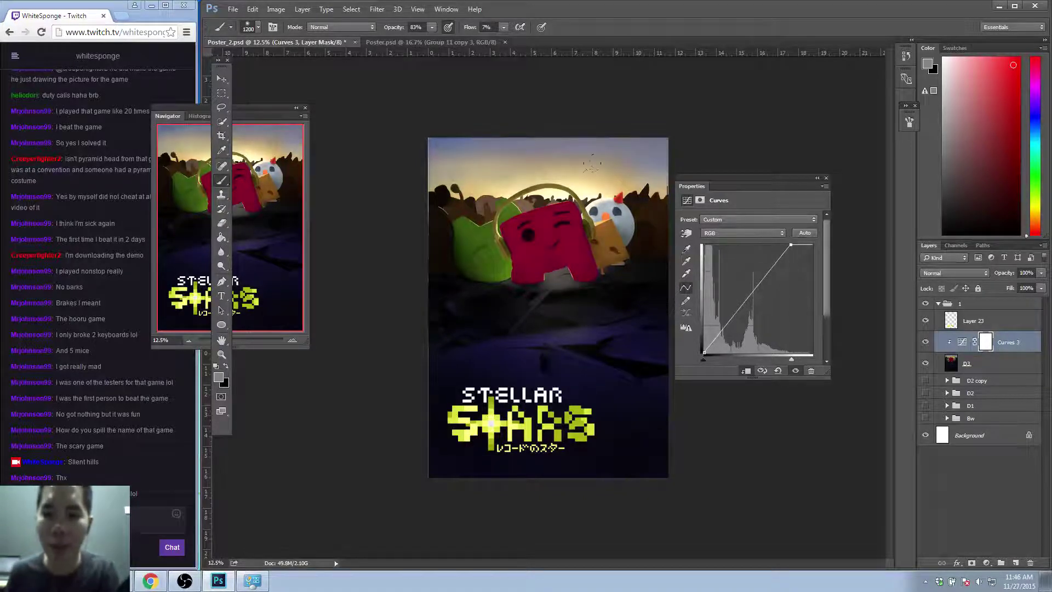
# Reduce the brush size to 90.
pyautogui.press('[')
pyautogui.press('[')
pyautogui.press('[')
pyautogui.press('[')
pyautogui.press('[')
pyautogui.press('[')
pyautogui.press('[')
pyautogui.press('[')
pyautogui.press('[')
pyautogui.press('[')
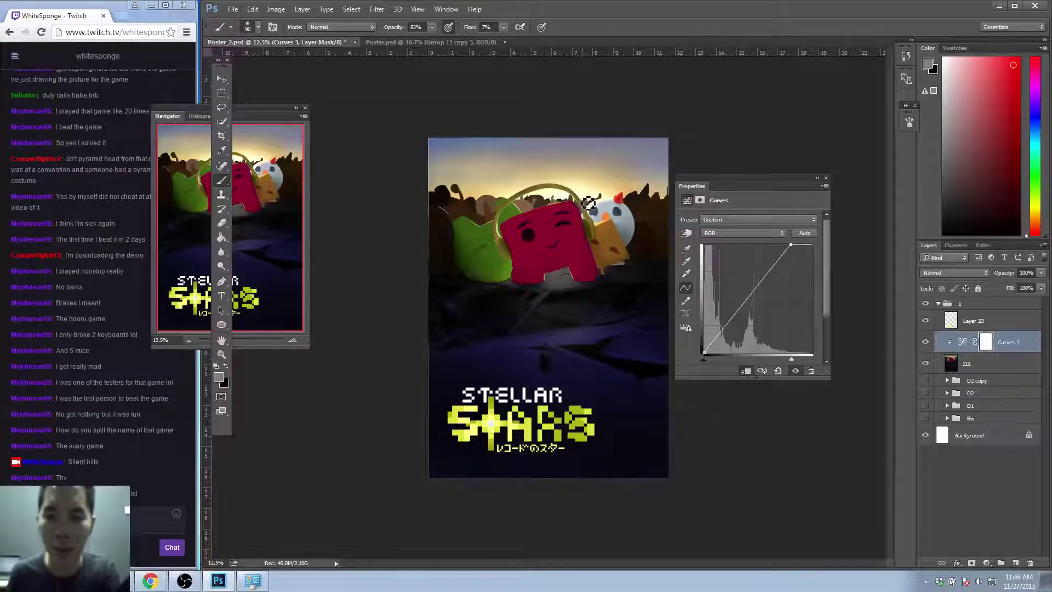
# Fine-tune the white point of the RGB curve for slightly brighter artwork, and collapse the Curves properties beside the canvas.
pyautogui.moveTo(794, 245); pyautogui.dragTo(769, 245)
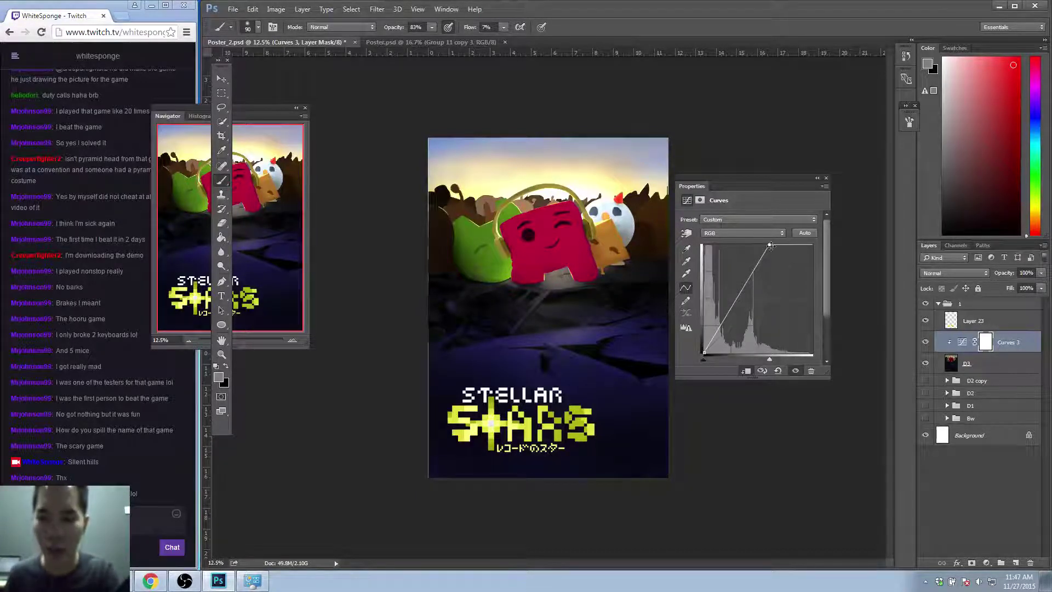
pyautogui.moveTo(770, 246); pyautogui.dragTo(795, 246)
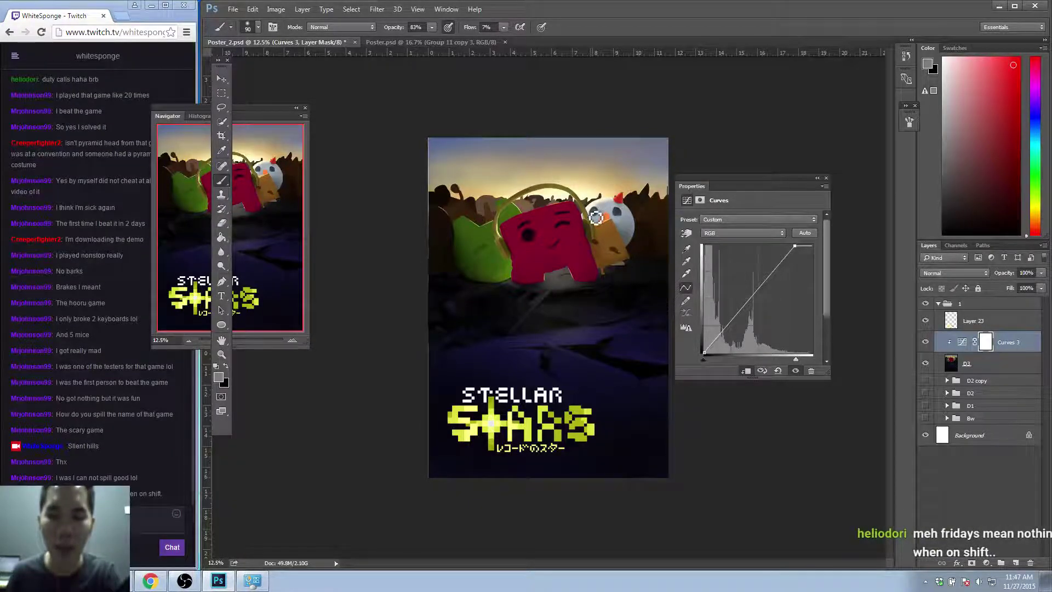
pyautogui.moveTo(793, 243)
pyautogui.mouseDown()
pyautogui.moveTo(802, 242)
pyautogui.moveTo(791, 241)
pyautogui.mouseUp()
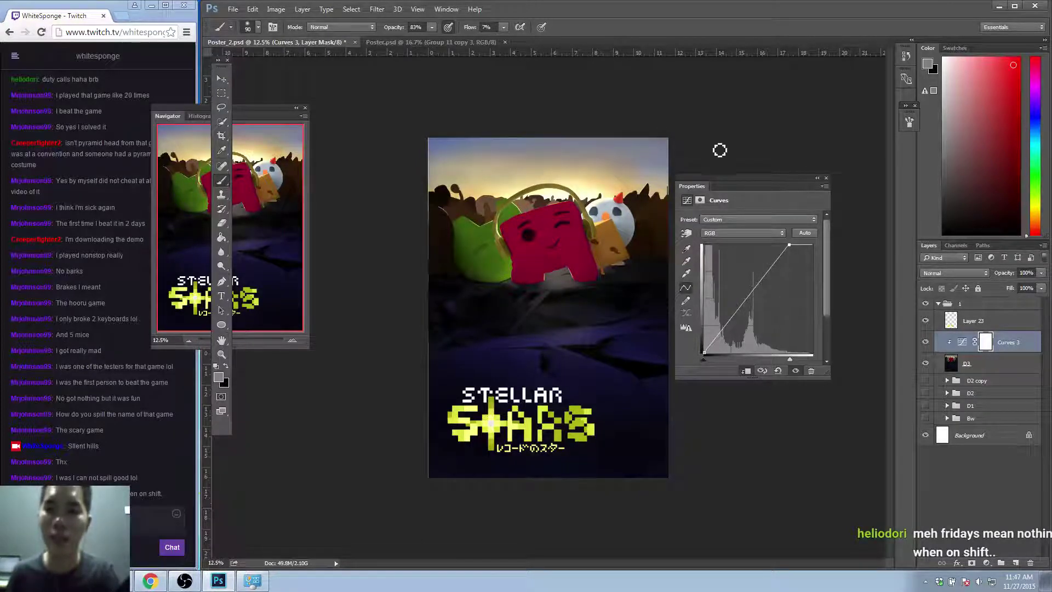
pyautogui.moveTo(798, 177); pyautogui.dragTo(833, 189)
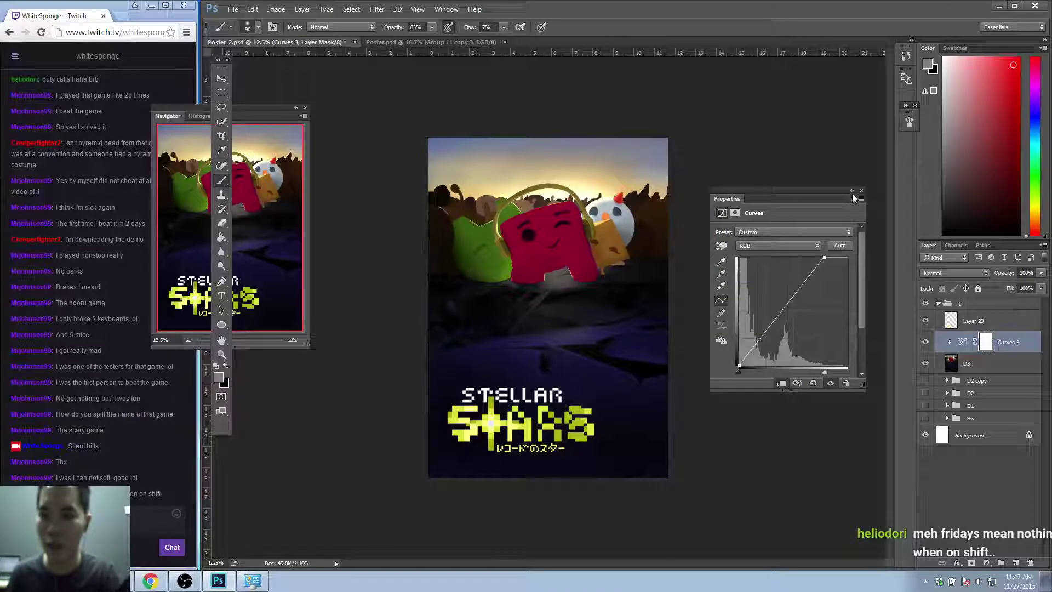
pyautogui.click(852, 190)
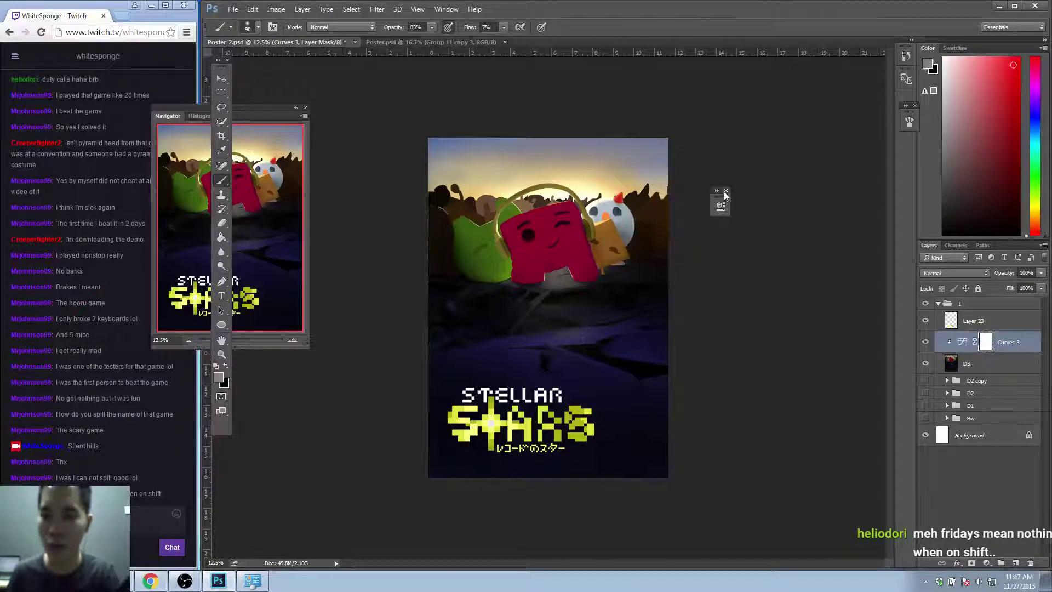
# Add a Hue/Saturation adjustment layer above Curves 3, clip it to the artwork, and set its Saturation to +20.
pyautogui.press('z')
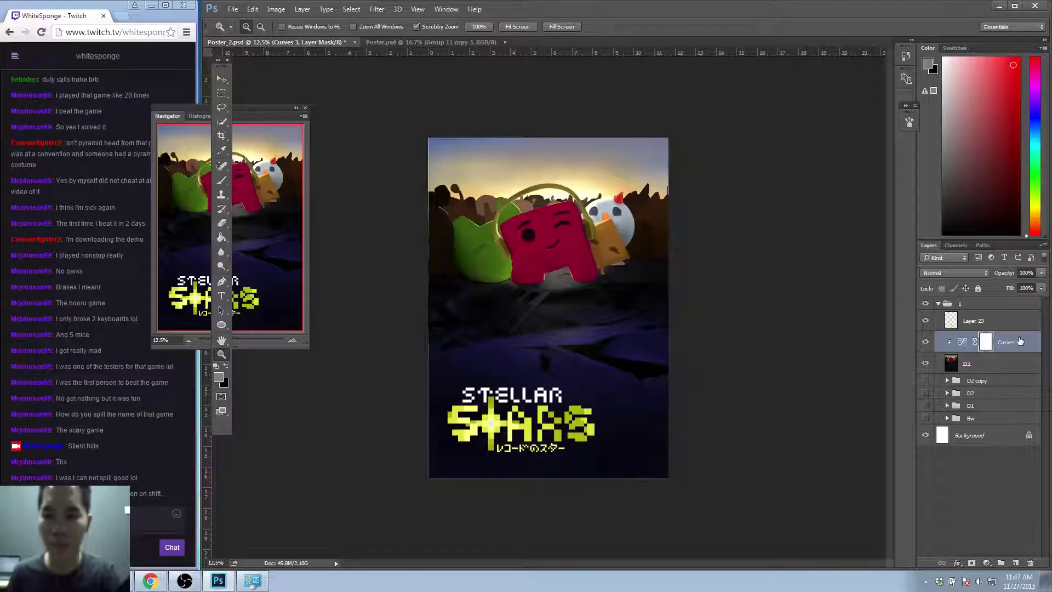
pyautogui.click(986, 563)
pyautogui.click(986, 428)
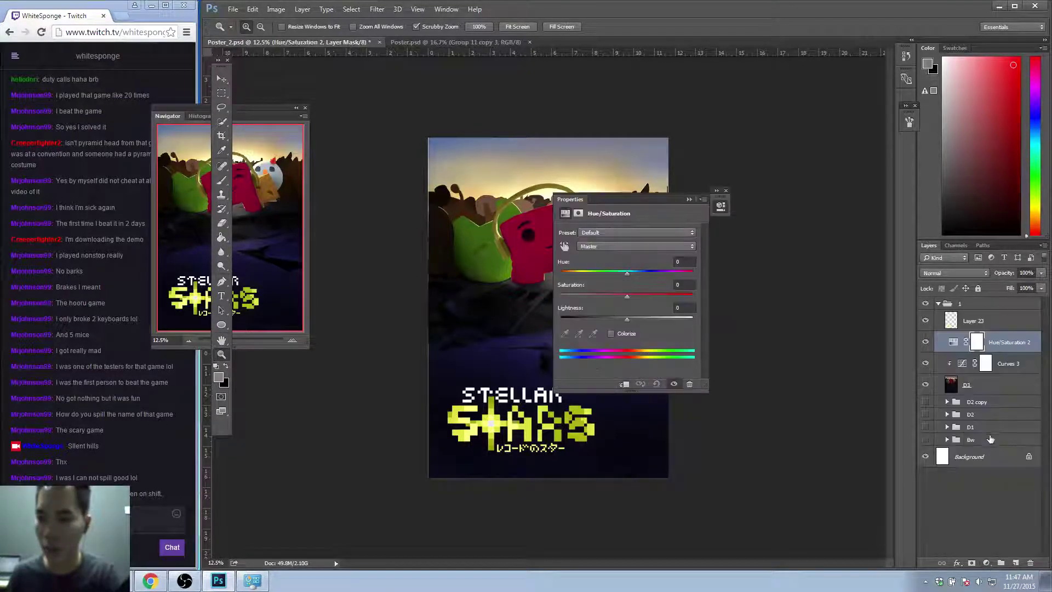
pyautogui.keyDown('alt'); pyautogui.click(996, 351); pyautogui.keyUp('alt')
pyautogui.moveTo(681, 194); pyautogui.dragTo(760, 201)
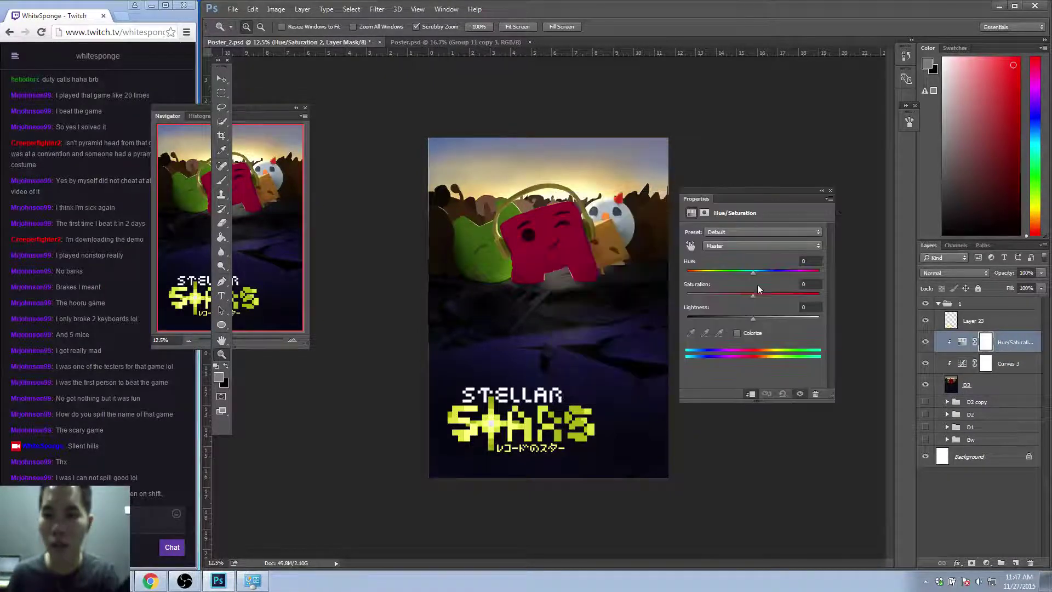
pyautogui.moveTo(756, 295); pyautogui.dragTo(753, 322)
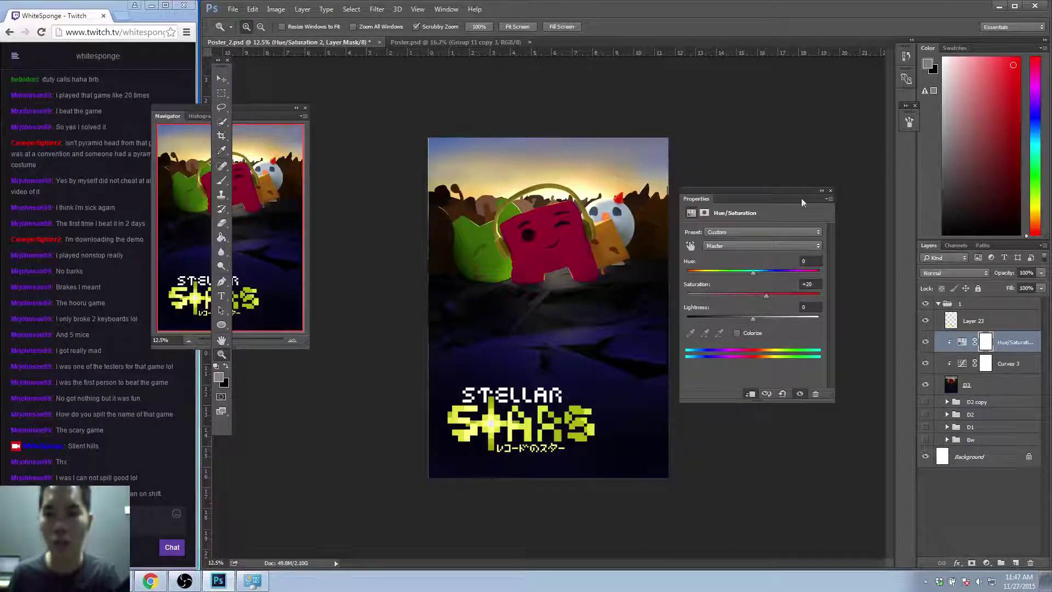
# Compare the poster with the Hue/Saturation layer hidden and shown, and dock the collapsed adjustment properties with the other collapsed panels.
pyautogui.click(925, 343)
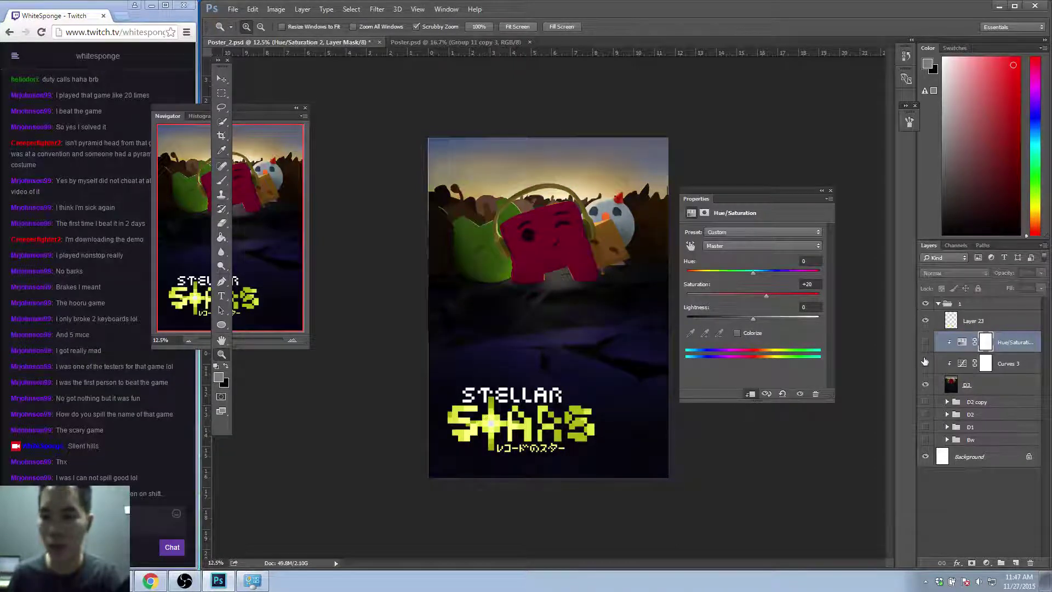
pyautogui.click(925, 343)
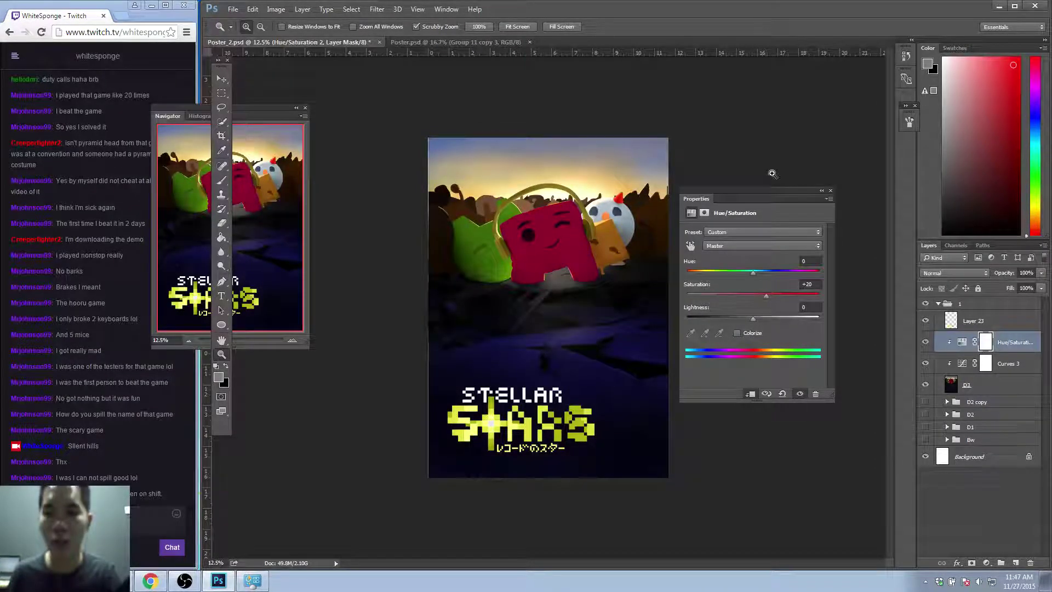
pyautogui.click(822, 191)
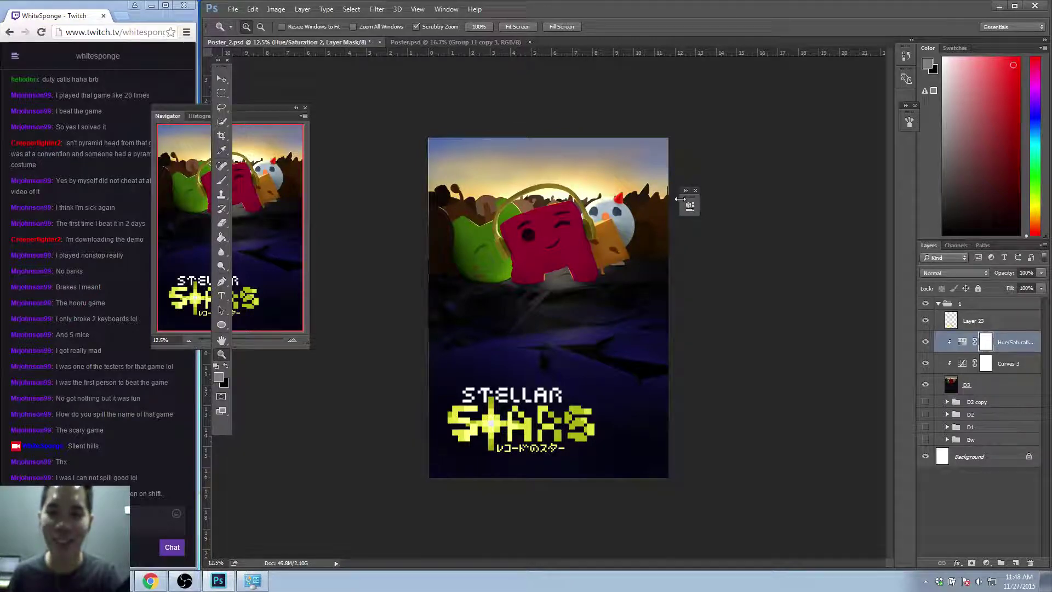
pyautogui.moveTo(686, 200); pyautogui.dragTo(910, 146)
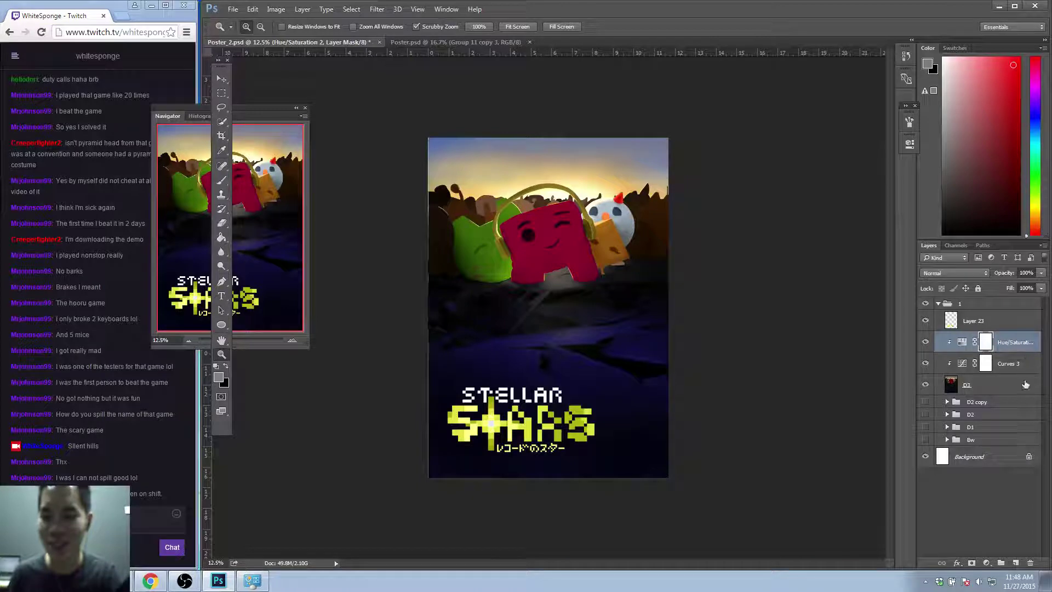
# Target the Hue/Saturation layer's adjustment instead of its mask, and examine the characters and ground at 25% zoom.
pyautogui.keyDown('shift'); pyautogui.click(998, 384); pyautogui.keyUp('shift')
pyautogui.click(1008, 347)
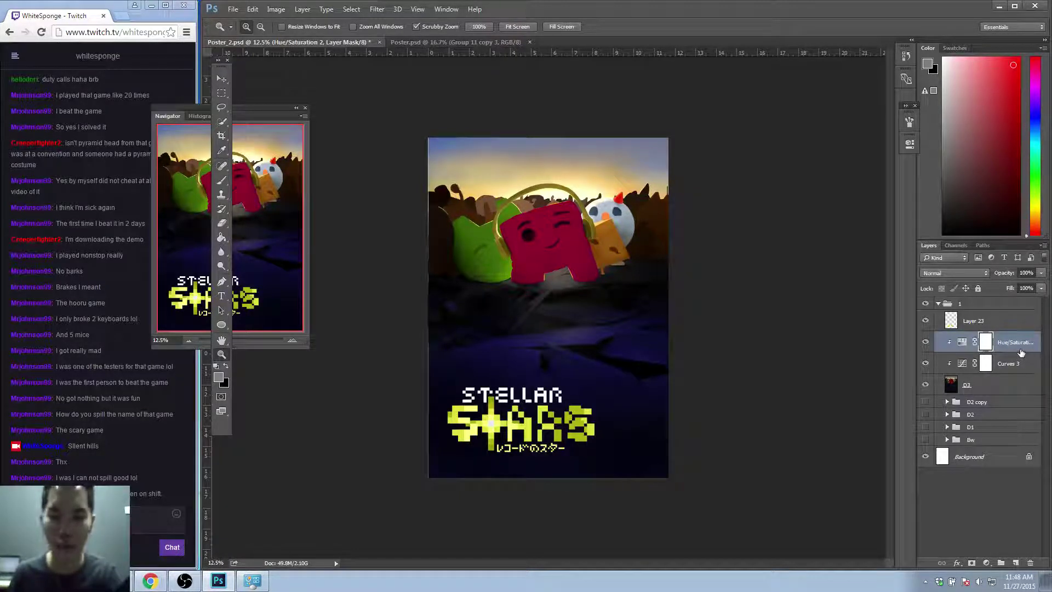
pyautogui.hotkey('ctrl', '2')
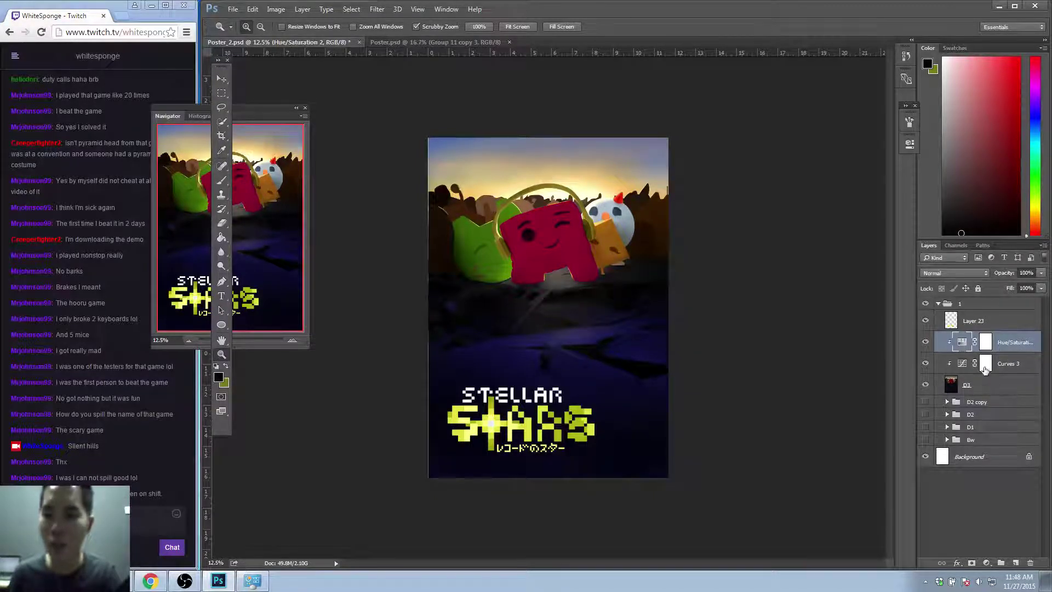
pyautogui.hotkey('ctrl', '+')
pyautogui.hotkey('ctrl', 'r')
pyautogui.moveTo(649, 357); pyautogui.dragTo(687, 392)
pyautogui.moveTo(579, 388); pyautogui.dragTo(578, 320)
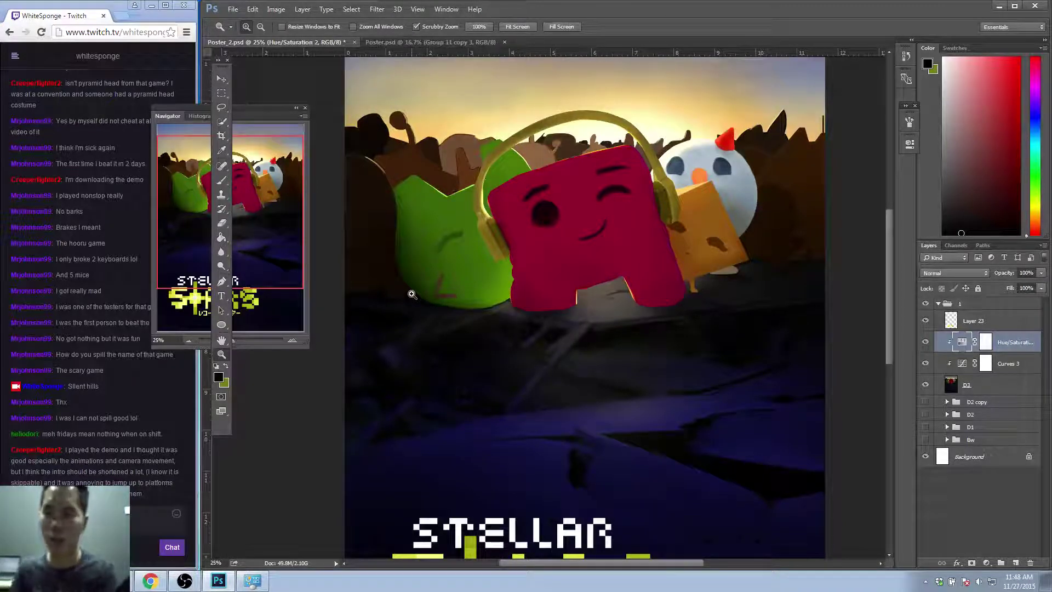
pyautogui.scroll(-1, 412, 294)
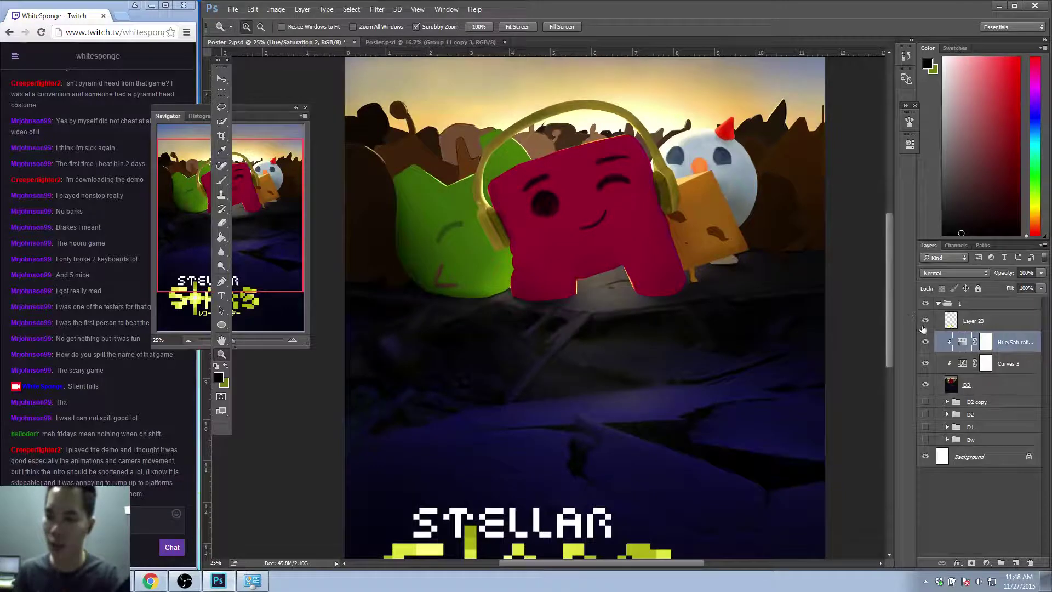
# Collapse and hide group 1, and add a new blank layer above it.
pyautogui.click(944, 316)
pyautogui.click(940, 305)
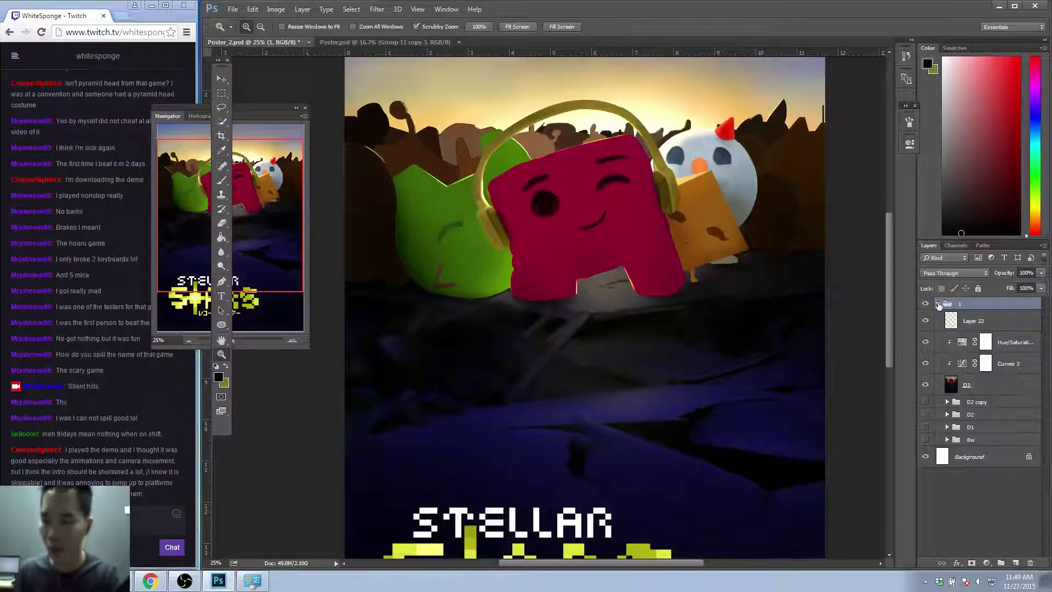
pyautogui.click(938, 304)
pyautogui.hotkey('ctrl', ',')
pyautogui.hotkey('ctrl', 'shift', 'n')
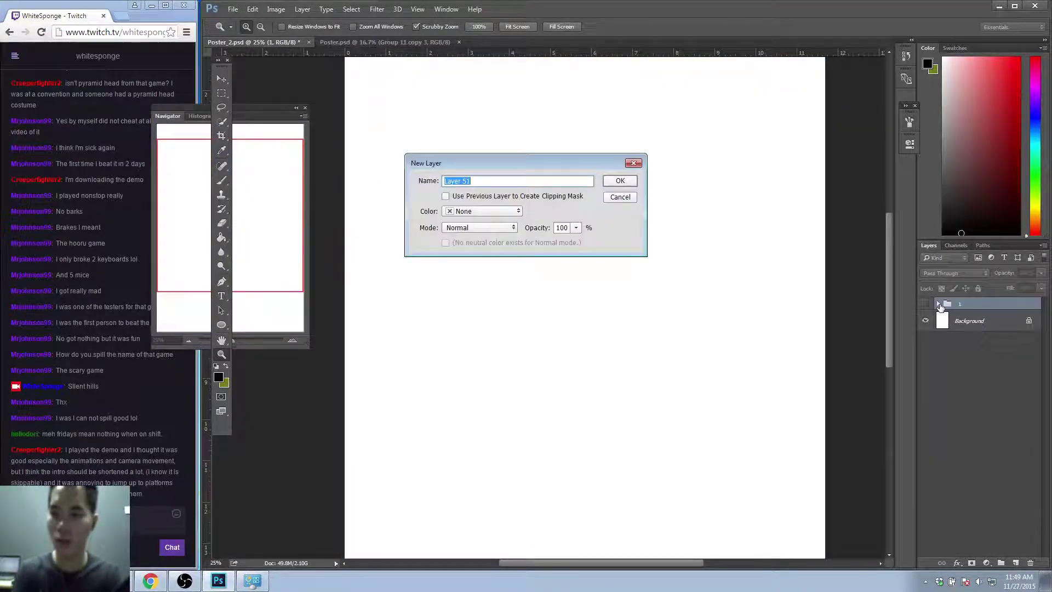
pyautogui.press('Return')
# Sketch in black three rounded boxes around a circle with an upward arrow, a smaller box-and-circle diagram beside them, and a large rounded frame.
pyautogui.press('b')
pyautogui.moveTo(470, 267)
pyautogui.mouseDown()
pyautogui.moveTo(465, 225)
pyautogui.moveTo(562, 265)
pyautogui.moveTo(550, 270)
pyautogui.mouseUp()
pyautogui.moveTo(662, 217)
pyautogui.mouseDown()
pyautogui.moveTo(667, 259)
pyautogui.moveTo(775, 254)
pyautogui.mouseUp()
pyautogui.moveTo(673, 269); pyautogui.dragTo(770, 257)
pyautogui.moveTo(586, 380); pyautogui.dragTo(688, 370)
pyautogui.moveTo(615, 281); pyautogui.dragTo(652, 305)
pyautogui.moveTo(619, 260)
pyautogui.mouseDown()
pyautogui.moveTo(625, 249)
pyautogui.moveTo(606, 230)
pyautogui.moveTo(615, 218)
pyautogui.mouseUp()
pyautogui.moveTo(542, 181); pyautogui.dragTo(558, 192)
pyautogui.moveTo(672, 180); pyautogui.dragTo(658, 204)
pyautogui.moveTo(655, 167)
pyautogui.mouseDown()
pyautogui.moveTo(546, 248)
pyautogui.moveTo(695, 263)
pyautogui.moveTo(639, 166)
pyautogui.mouseUp()
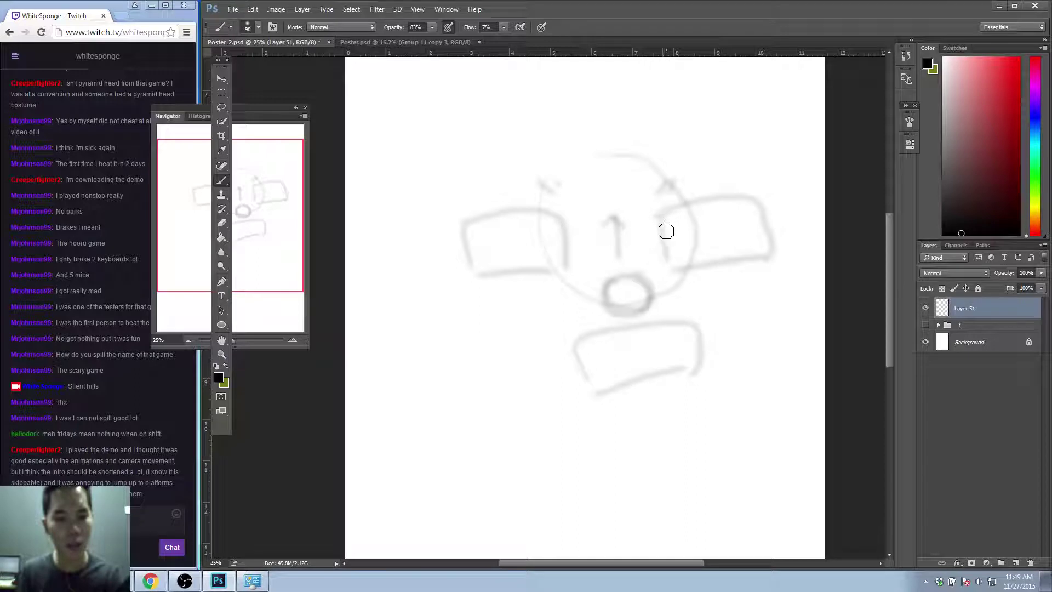
pyautogui.moveTo(408, 344)
pyautogui.mouseDown()
pyautogui.moveTo(354, 378)
pyautogui.moveTo(420, 390)
pyautogui.moveTo(428, 453)
pyautogui.moveTo(449, 399)
pyautogui.moveTo(427, 334)
pyautogui.moveTo(423, 347)
pyautogui.mouseUp()
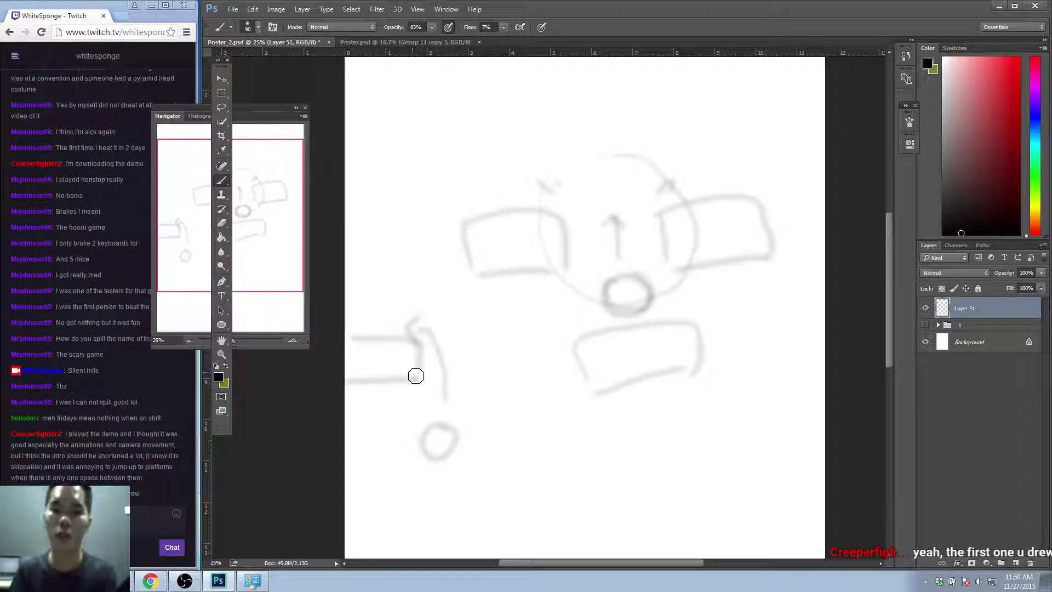
pyautogui.moveTo(449, 178)
pyautogui.mouseDown()
pyautogui.moveTo(485, 403)
pyautogui.moveTo(734, 416)
pyautogui.moveTo(814, 271)
pyautogui.moveTo(793, 172)
pyautogui.moveTo(446, 177)
pyautogui.mouseUp()
# Erase the smaller box-and-circle diagram beside the framed sketch, using an eraser size of 400.
pyautogui.press('e')
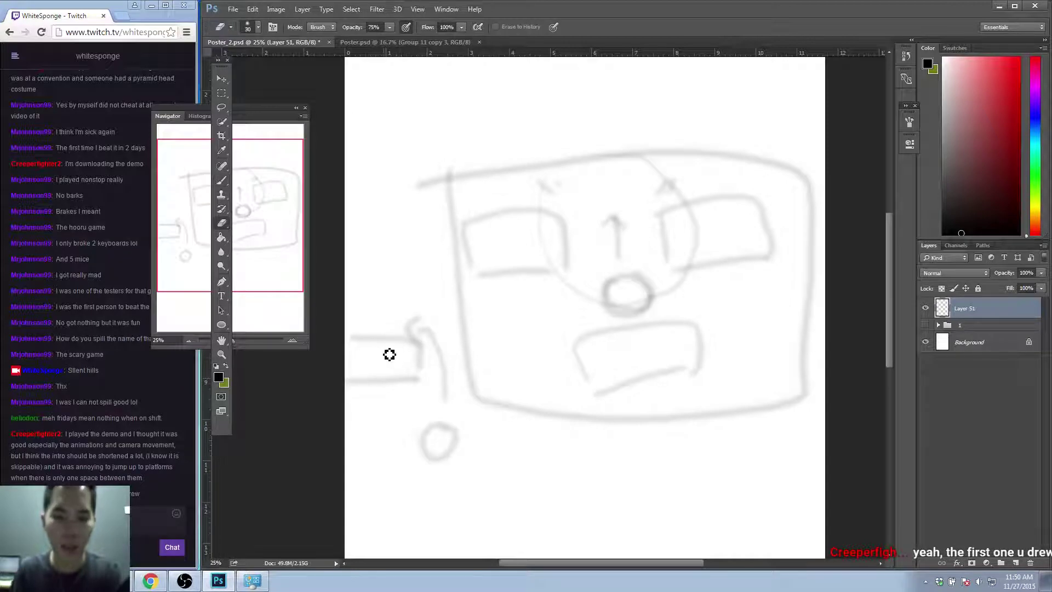
pyautogui.press(']')
pyautogui.press(']')
pyautogui.press(']')
pyautogui.press(']')
pyautogui.press(']')
pyautogui.press(']')
pyautogui.press(']')
pyautogui.press(']')
pyautogui.press(']')
pyautogui.press(']')
pyautogui.press(']')
pyautogui.press(']')
pyautogui.press(']')
pyautogui.press(']')
pyautogui.moveTo(376, 329)
pyautogui.mouseDown()
pyautogui.moveTo(362, 378)
pyautogui.moveTo(384, 340)
pyautogui.moveTo(414, 320)
pyautogui.moveTo(410, 421)
pyautogui.mouseUp()
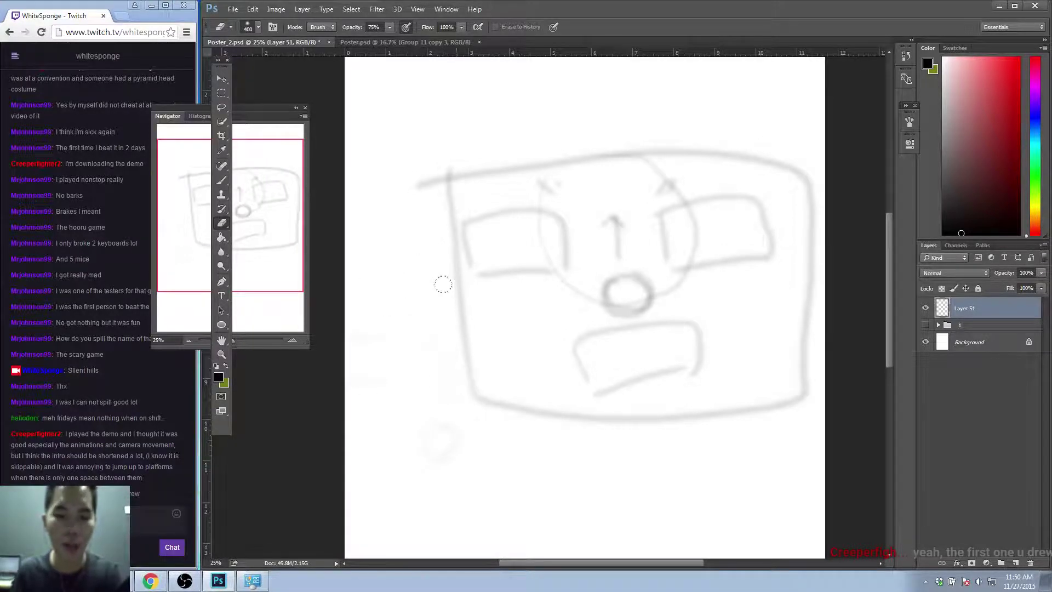
# Sketch two upward arrows rising from small circles over the frame's lower corner, each enclosed in a tall oval.
pyautogui.press('b')
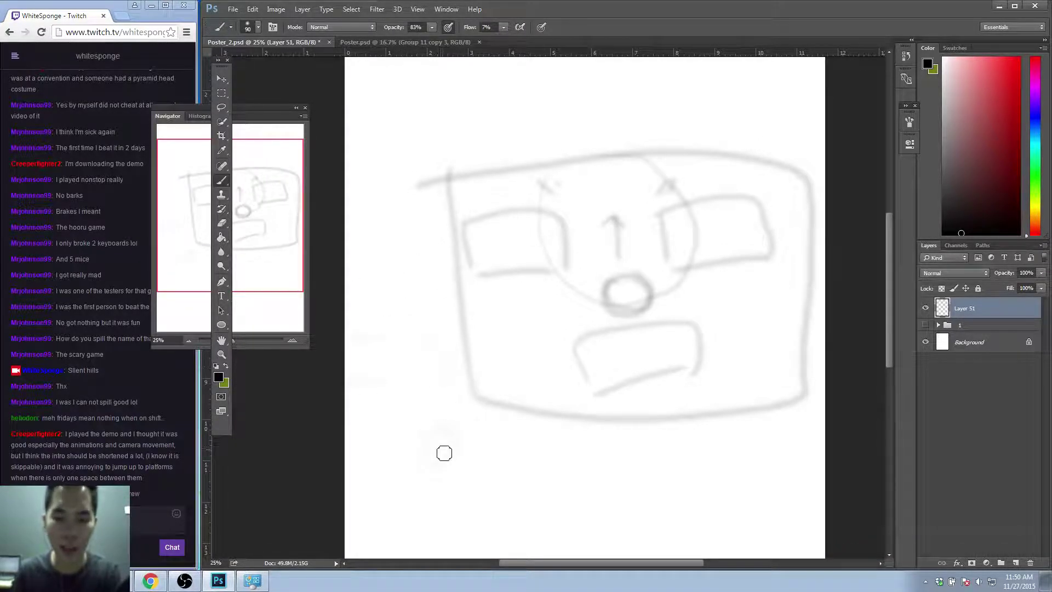
pyautogui.moveTo(481, 442)
pyautogui.mouseDown()
pyautogui.moveTo(471, 436)
pyautogui.moveTo(479, 263)
pyautogui.moveTo(493, 293)
pyautogui.mouseUp()
pyautogui.moveTo(575, 446)
pyautogui.mouseDown()
pyautogui.moveTo(566, 449)
pyautogui.moveTo(543, 353)
pyautogui.moveTo(564, 351)
pyautogui.mouseUp()
pyautogui.moveTo(472, 242)
pyautogui.mouseDown()
pyautogui.moveTo(517, 305)
pyautogui.moveTo(490, 250)
pyautogui.mouseUp()
pyautogui.moveTo(540, 332); pyautogui.dragTo(586, 382)
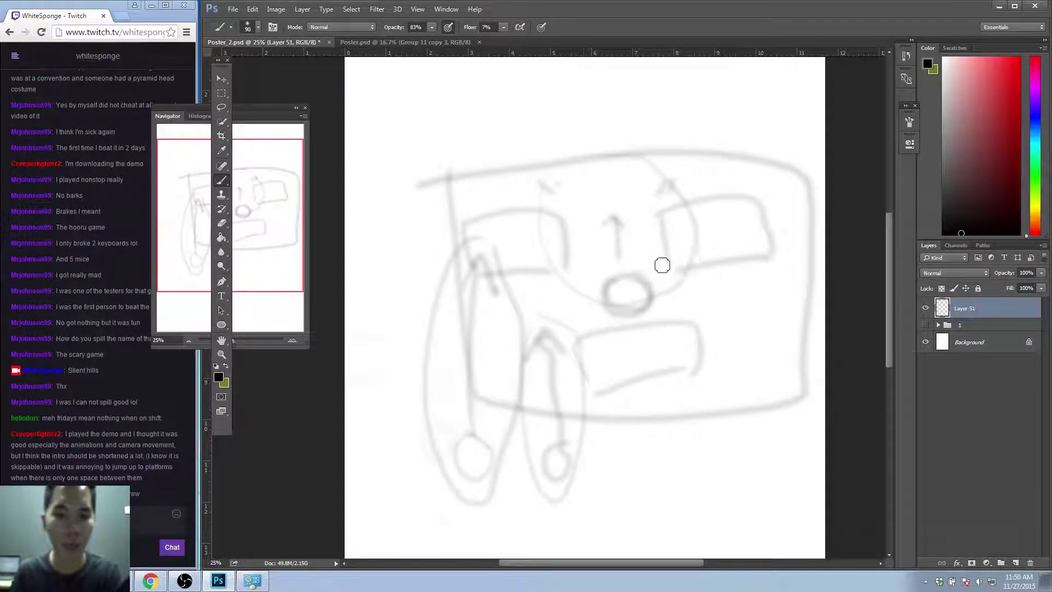
# Undo the strokes of the two arrows, their circles and the enclosing ovals.
pyautogui.hotkey('ctrl', 'alt', 'z')
pyautogui.hotkey('ctrl', 'alt', 'z')
pyautogui.hotkey('ctrl', 'alt', 'z')
pyautogui.hotkey('ctrl', 'alt', 'z')
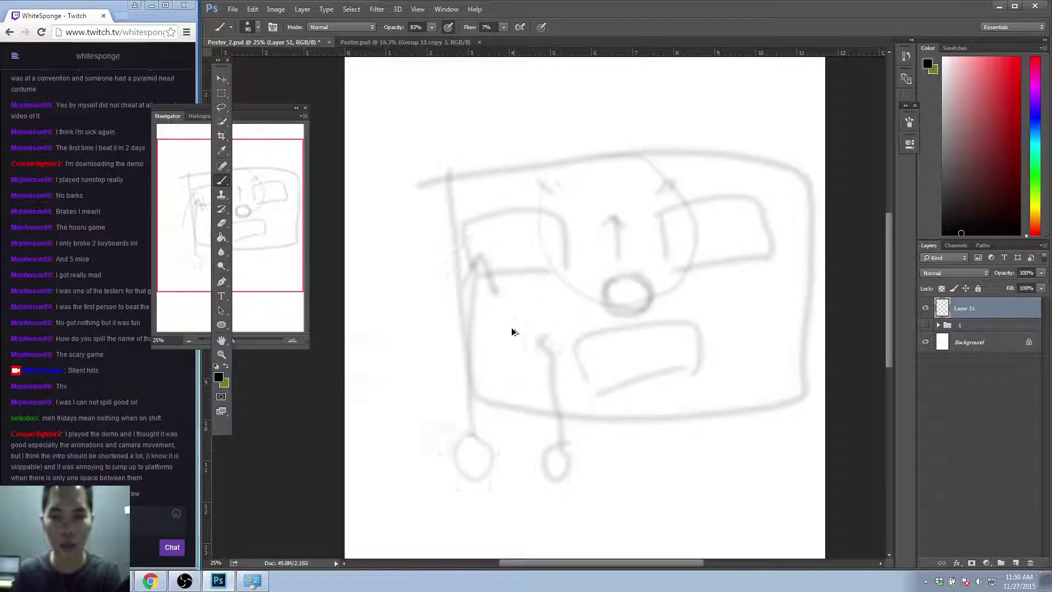
pyautogui.hotkey('ctrl', 'alt', 'z')
pyautogui.hotkey('ctrl', 'alt', 'z')
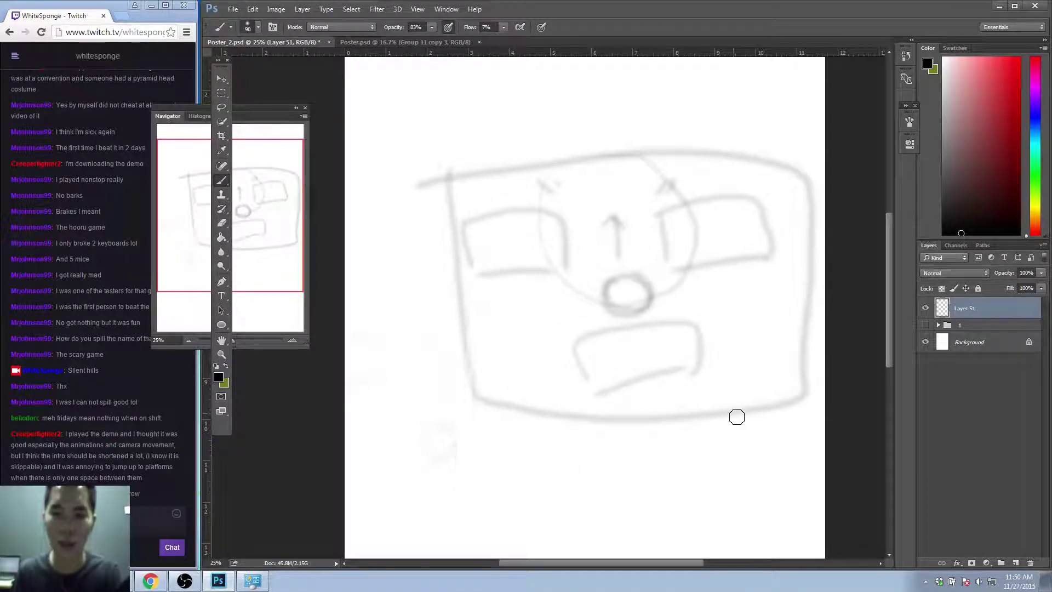
# Hide the sketch on Layer 51, and show group 1 again with its layers expanded.
pyautogui.click(926, 309)
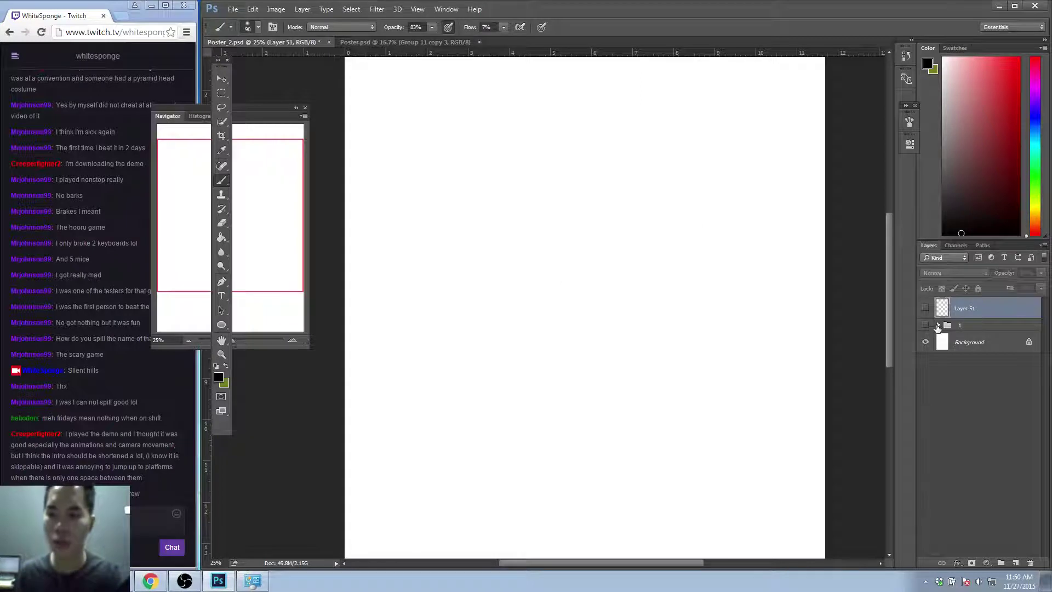
pyautogui.click(938, 325)
pyautogui.click(925, 326)
pyautogui.click(926, 327)
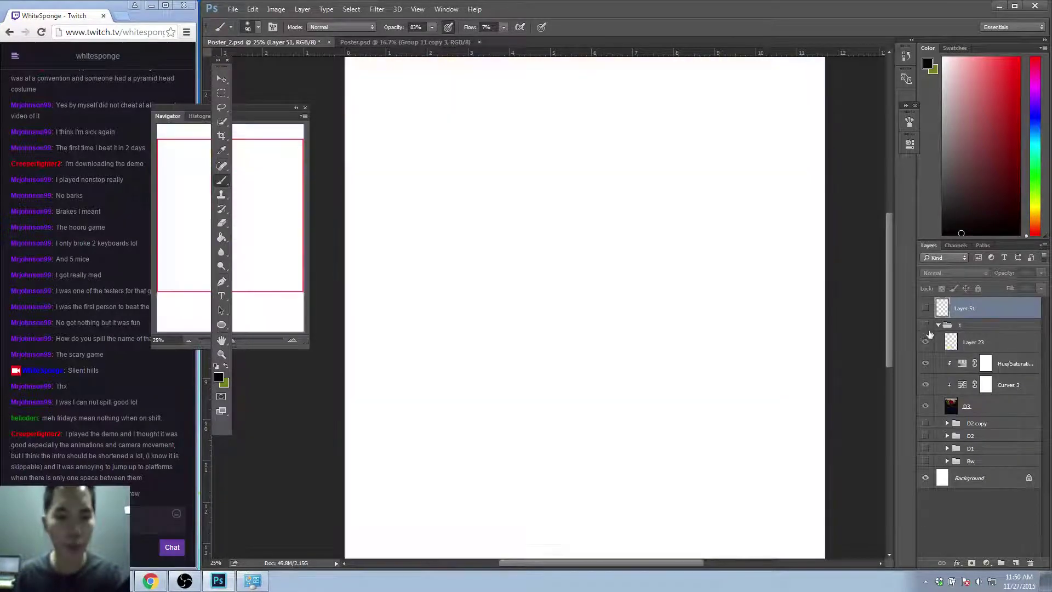
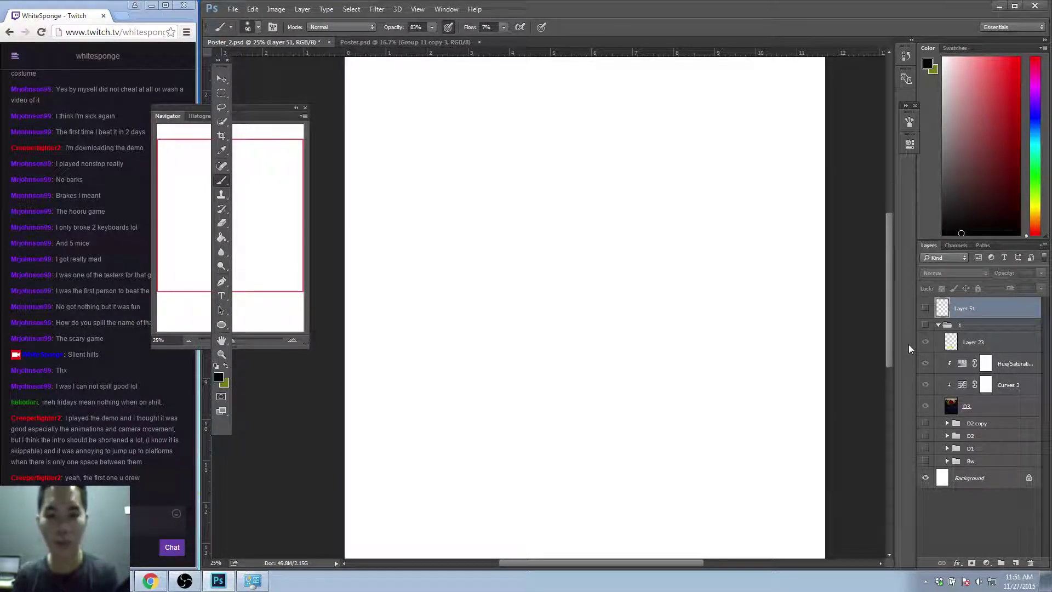
pyautogui.click(939, 327)
pyautogui.click(938, 327)
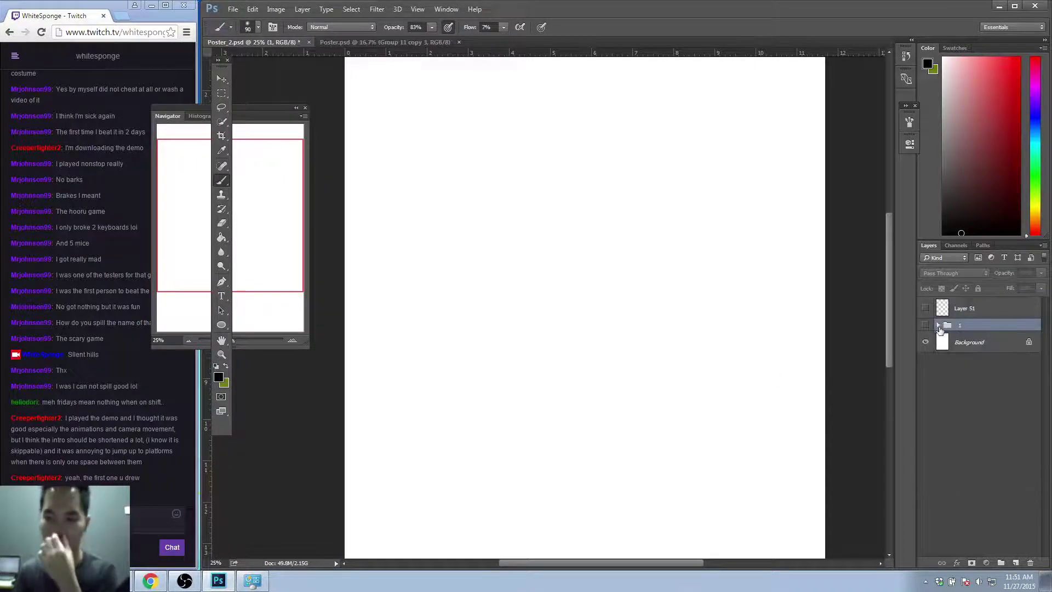
pyautogui.click(938, 327)
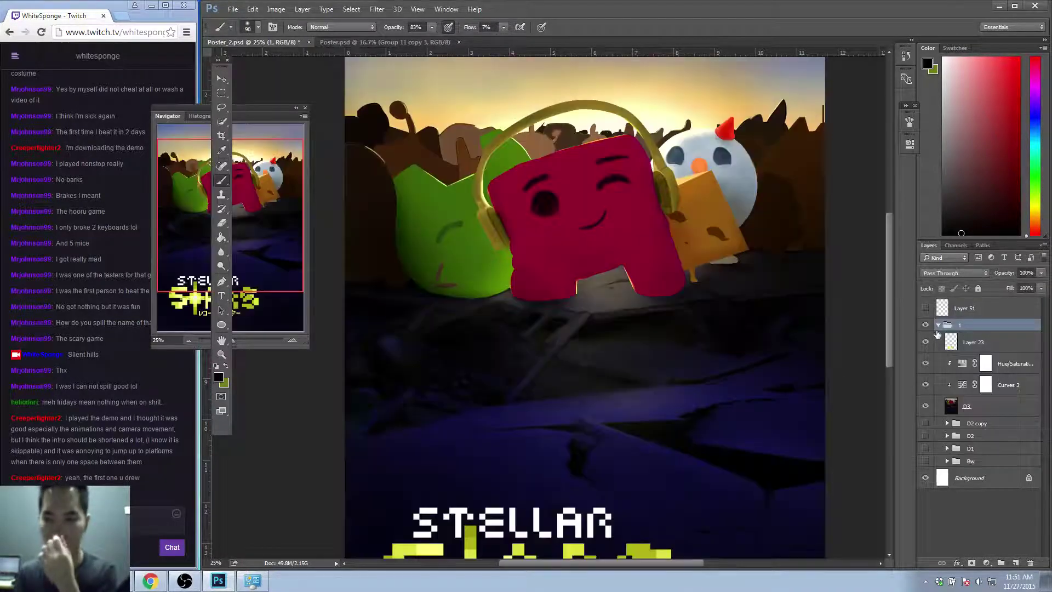
# View the whole poster at 12.5% zoom and select Layer 23 inside group 1.
pyautogui.press('z')
pyautogui.keyDown('alt'); pyautogui.click(746, 314); pyautogui.keyUp('alt')
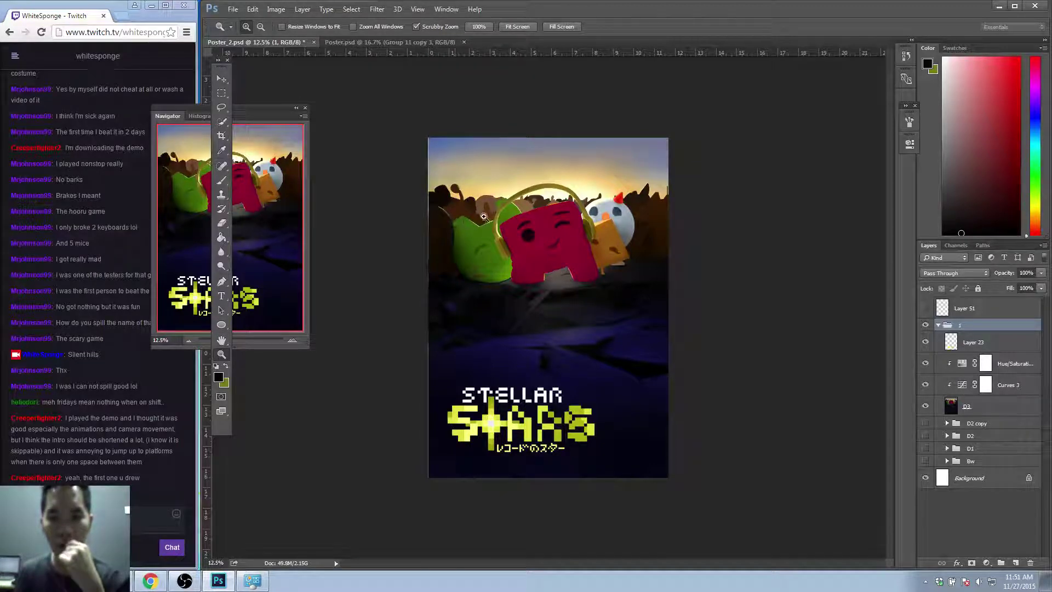
pyautogui.click(991, 346)
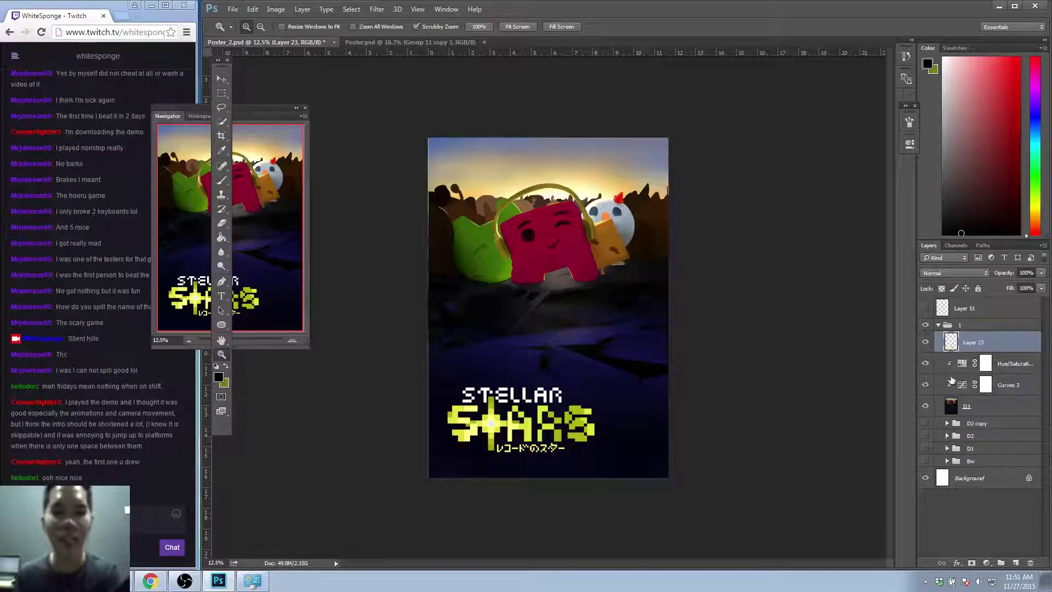
# Group Layer 23, the Hue/Saturation and Curves 3 adjustments and layer D3 together inside group 1.
pyautogui.keyDown('shift'); pyautogui.click(994, 412); pyautogui.keyUp('shift')
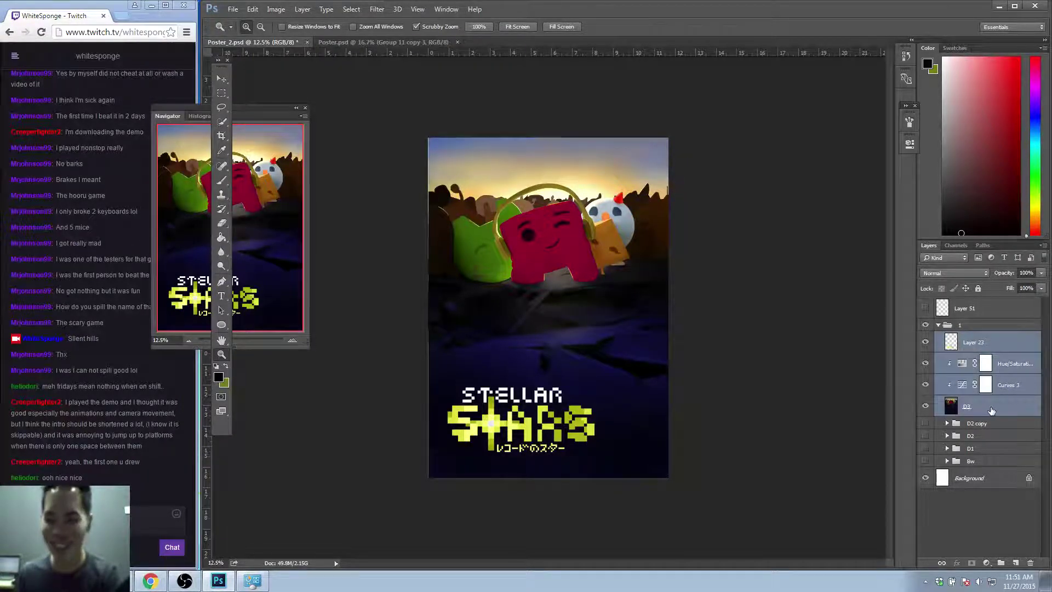
pyautogui.hotkey('ctrl', 'g')
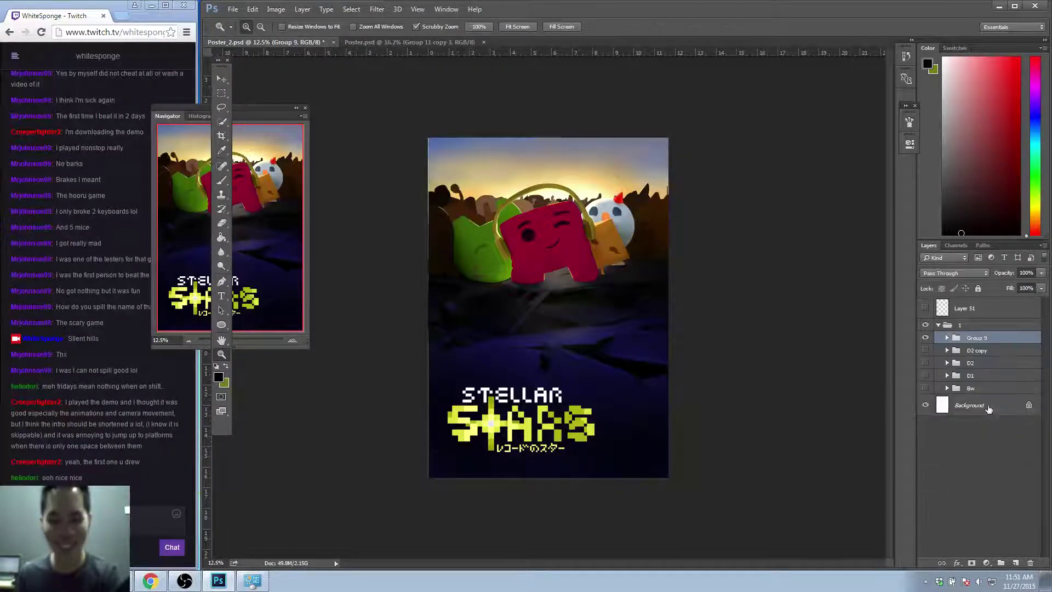
pyautogui.rightClick(988, 337)
pyautogui.click(901, 244)
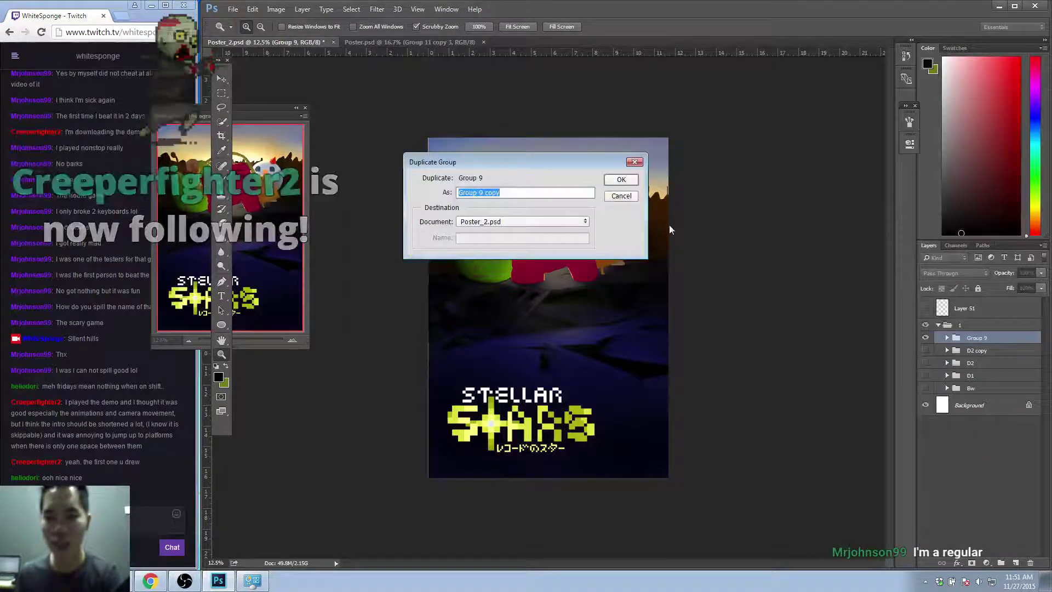
pyautogui.press('Return')
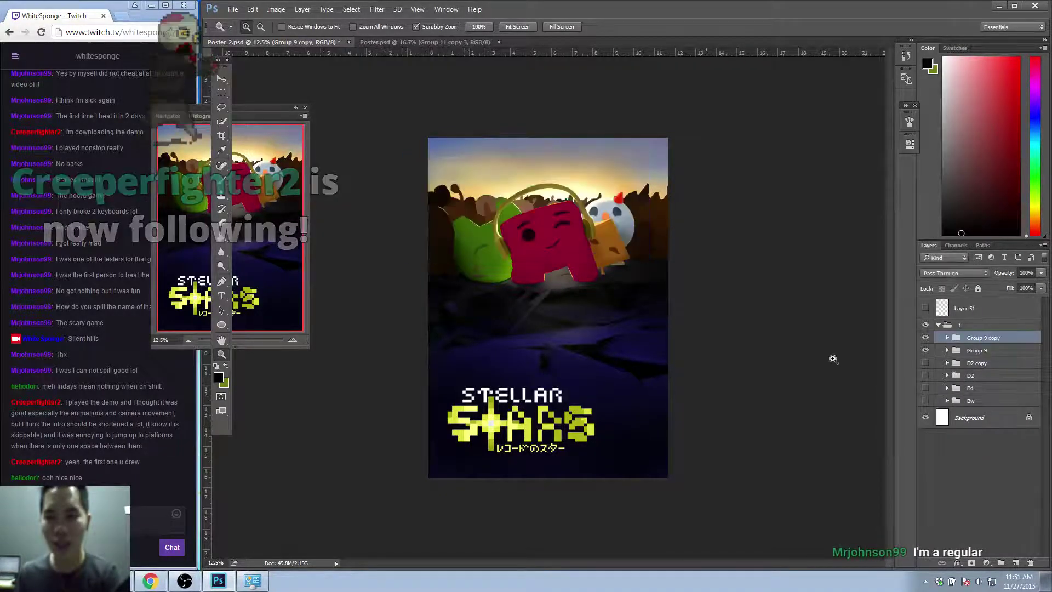
pyautogui.hotkey('ctrl', ',')
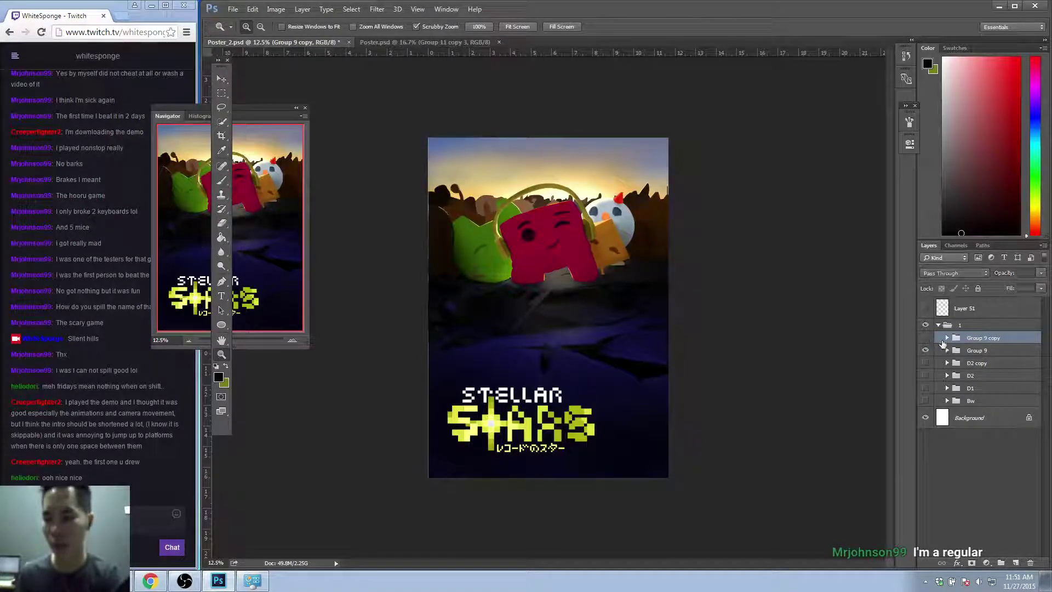
pyautogui.press('Delete')
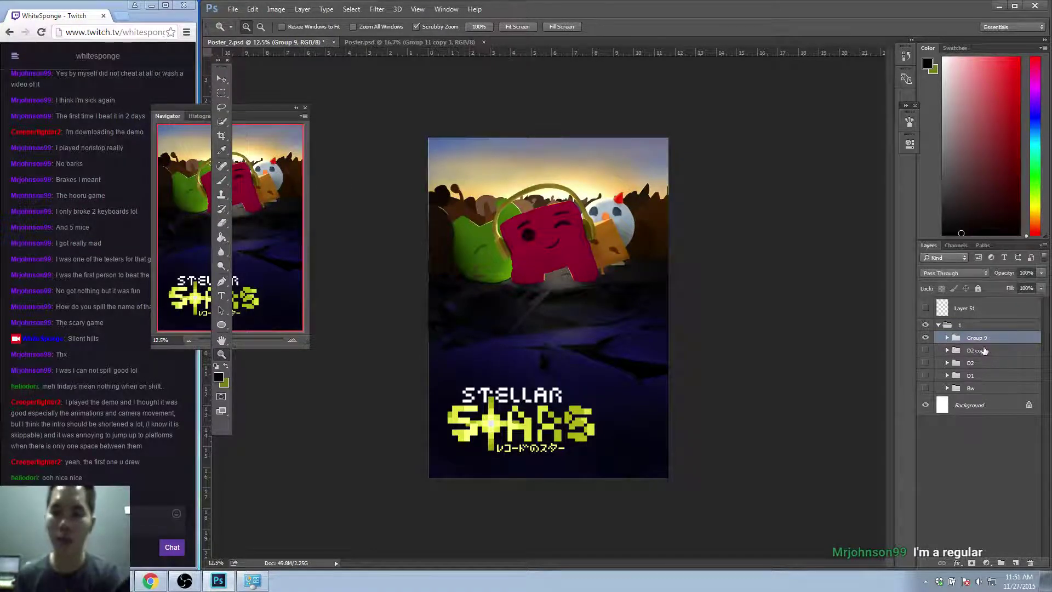
# Expand Group 9 and select its Hue/Saturation adjustment layer.
pyautogui.click(947, 337)
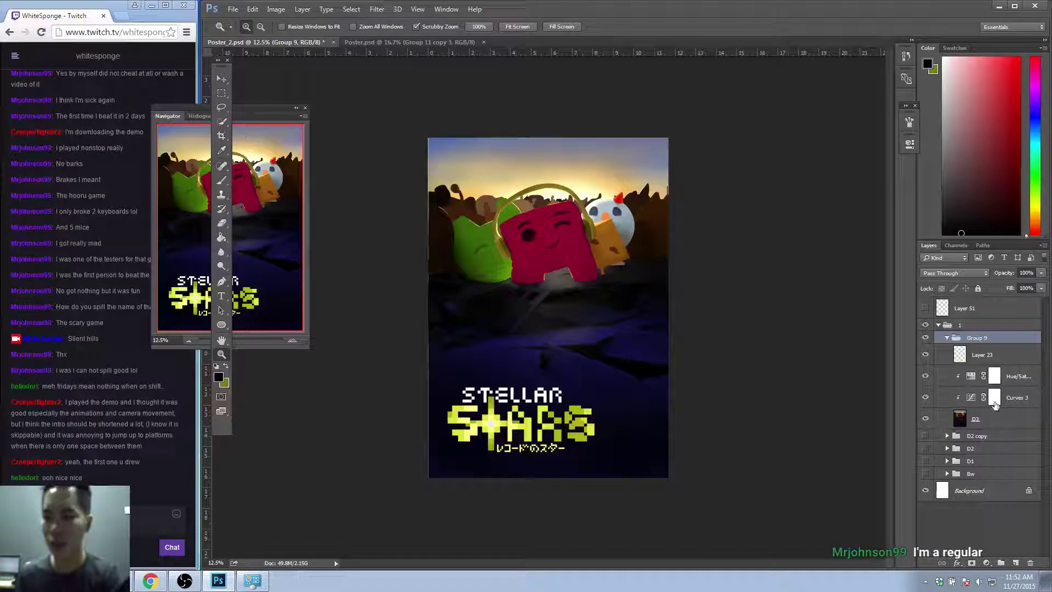
pyautogui.click(1020, 382)
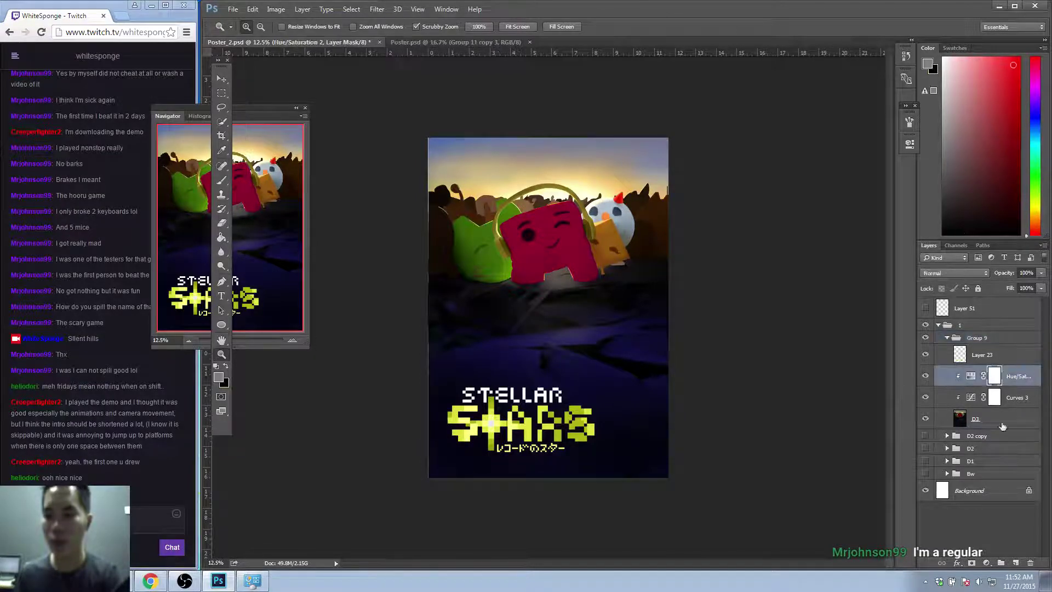
pyautogui.click(987, 563)
pyautogui.press('Escape')
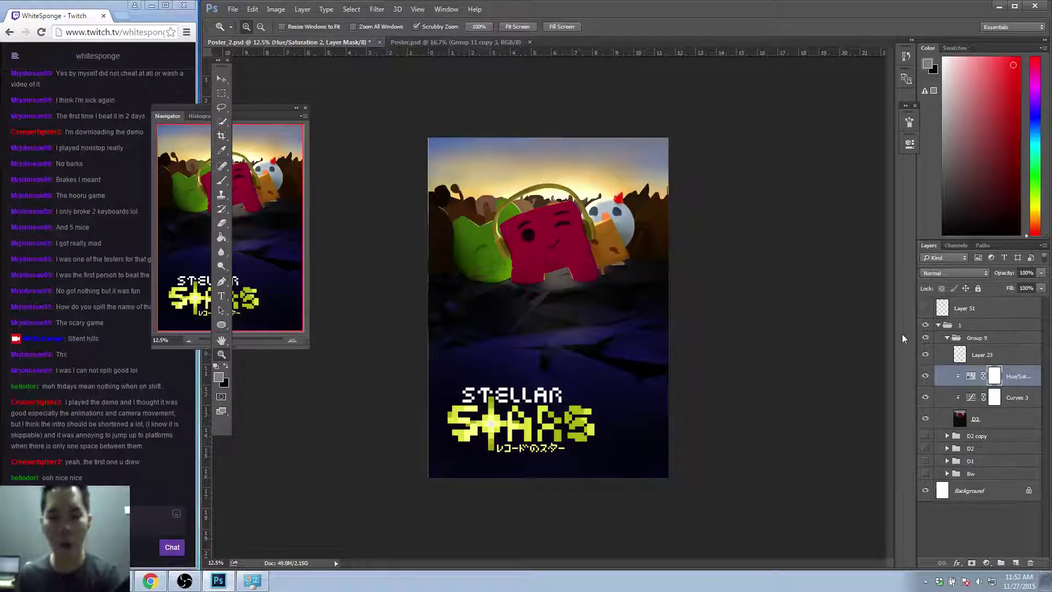
pyautogui.press('alt')
pyautogui.press('alt')
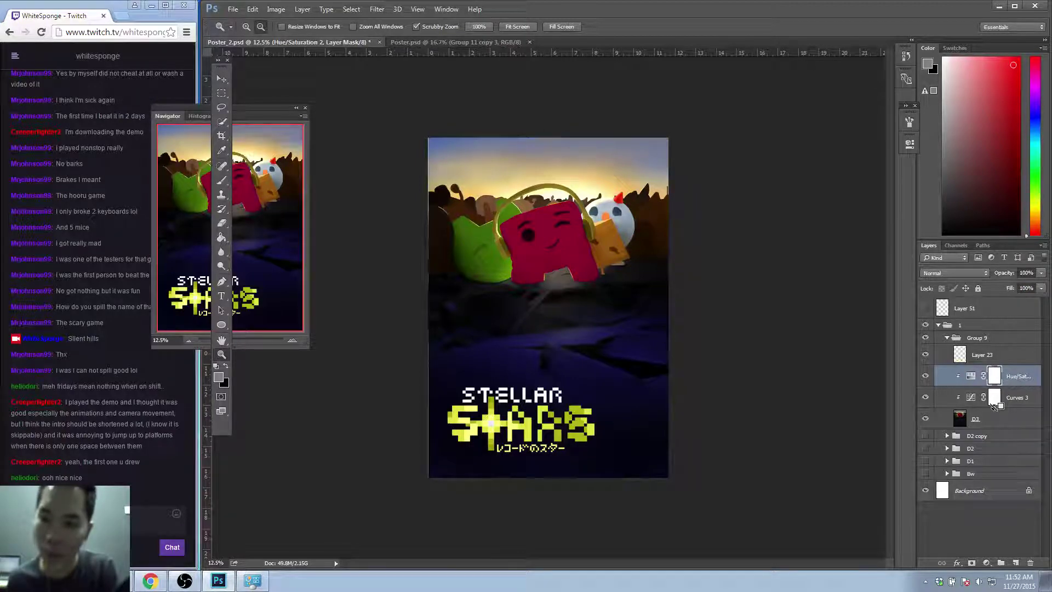
pyautogui.keyDown('alt'); pyautogui.click(994, 406); pyautogui.keyUp('alt')
pyautogui.press('alt')
pyautogui.keyDown('alt'); pyautogui.click(1009, 407); pyautogui.keyUp('alt')
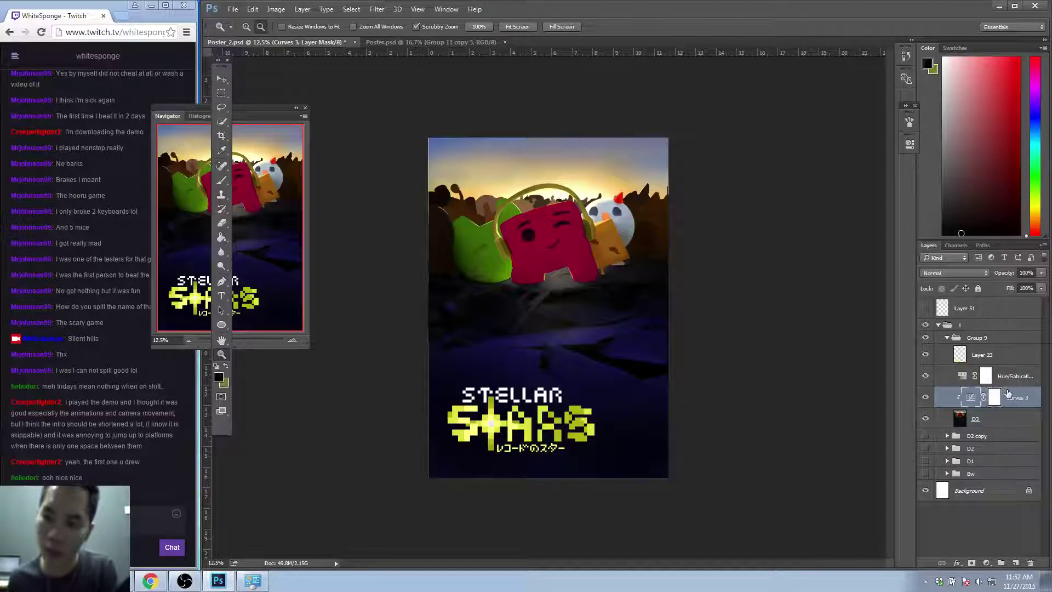
pyautogui.keyDown('alt'); pyautogui.click(1008, 386); pyautogui.keyUp('alt')
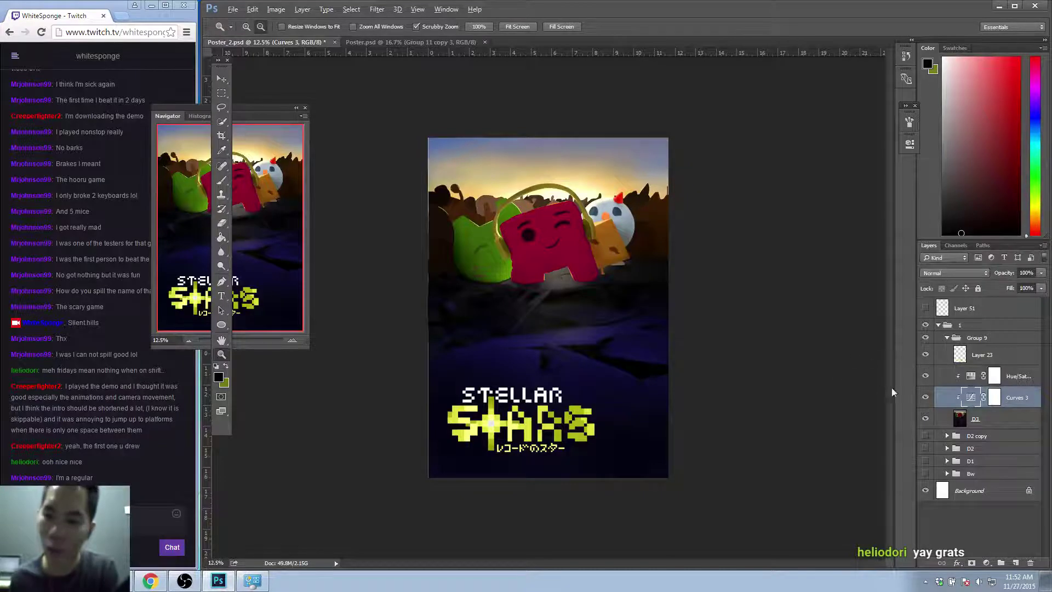
pyautogui.moveTo(959, 397); pyautogui.dragTo(989, 378)
# Select layer D3 in Group 9 and hide the Hue/Saturation and Curves 3 adjustments above it.
pyautogui.click(1001, 427)
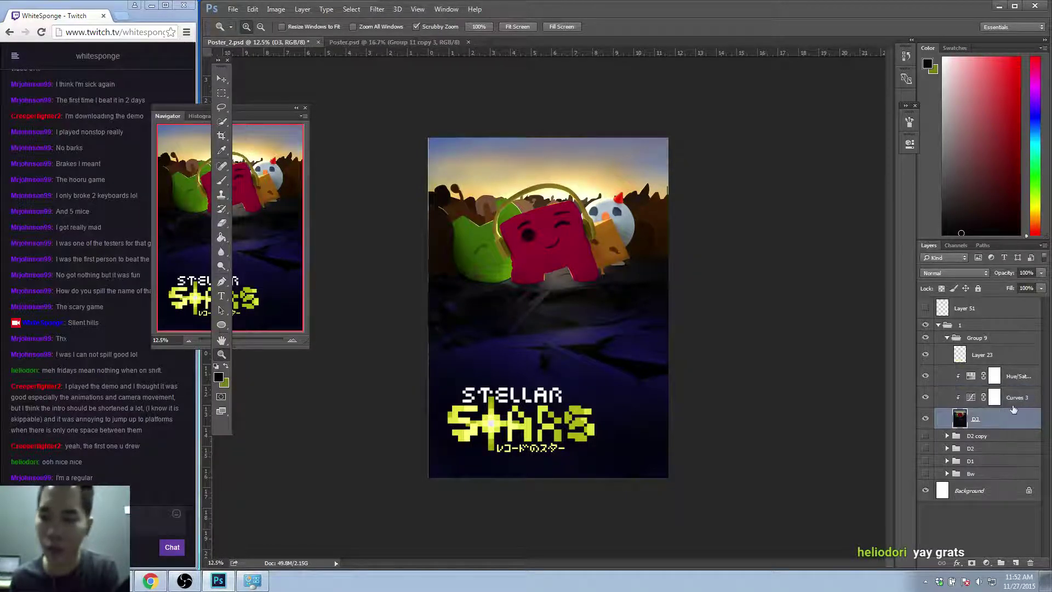
pyautogui.moveTo(925, 377); pyautogui.dragTo(926, 398)
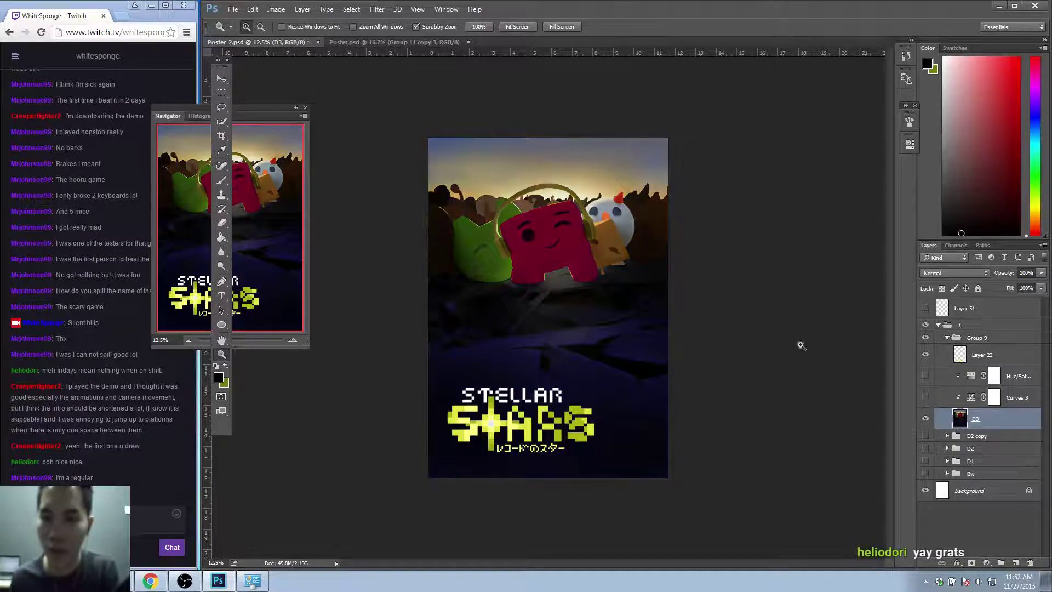
# Examine the rim lighting and shading on the green and red characters, both close up and in the whole poster.
pyautogui.press('b')
pyautogui.press('z')
pyautogui.click(474, 217)
pyautogui.click(452, 189)
pyautogui.click(509, 274)
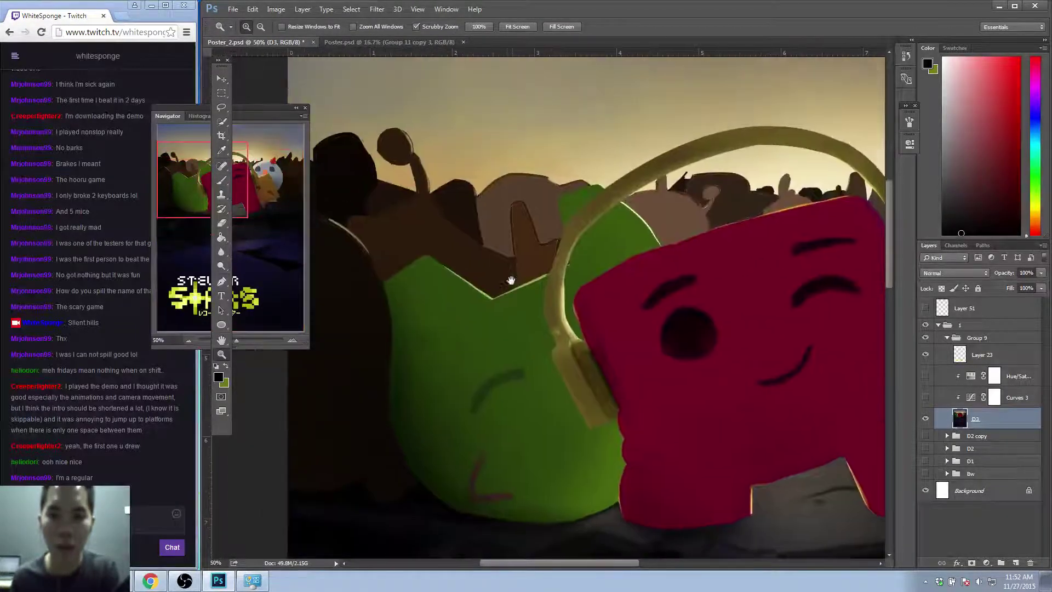
pyautogui.click(510, 255)
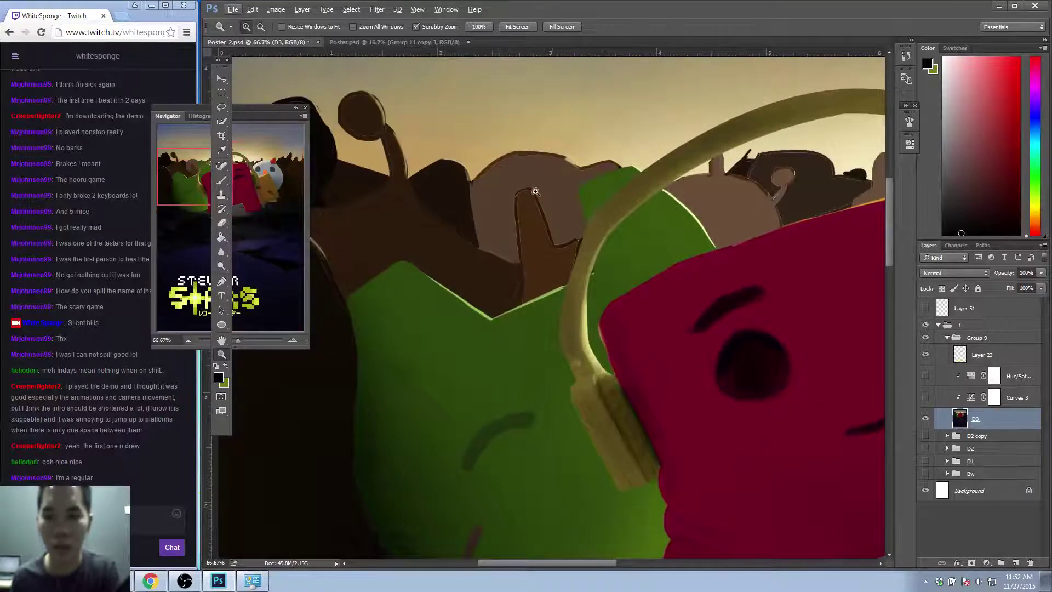
pyautogui.keyDown('alt'); pyautogui.click(580, 257); pyautogui.keyUp('alt')
pyautogui.keyDown('alt'); pyautogui.click(581, 257); pyautogui.keyUp('alt')
pyautogui.keyDown('alt'); pyautogui.click(580, 257); pyautogui.keyUp('alt')
pyautogui.keyDown('alt'); pyautogui.click(581, 257); pyautogui.keyUp('alt')
pyautogui.keyDown('alt'); pyautogui.click(494, 214); pyautogui.keyUp('alt')
pyautogui.click(484, 207)
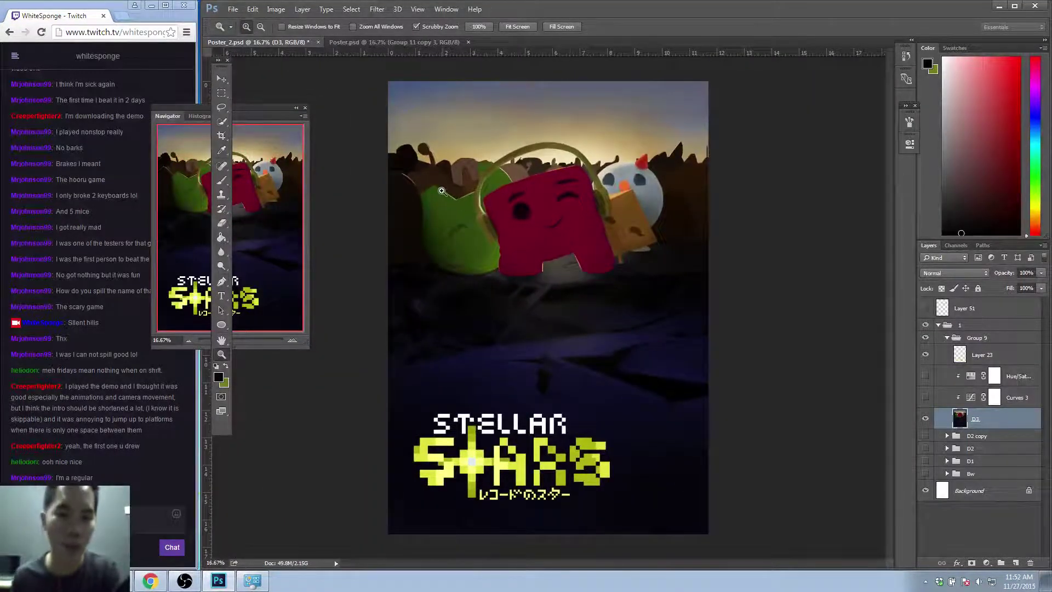
pyautogui.click(439, 189)
pyautogui.click(466, 197)
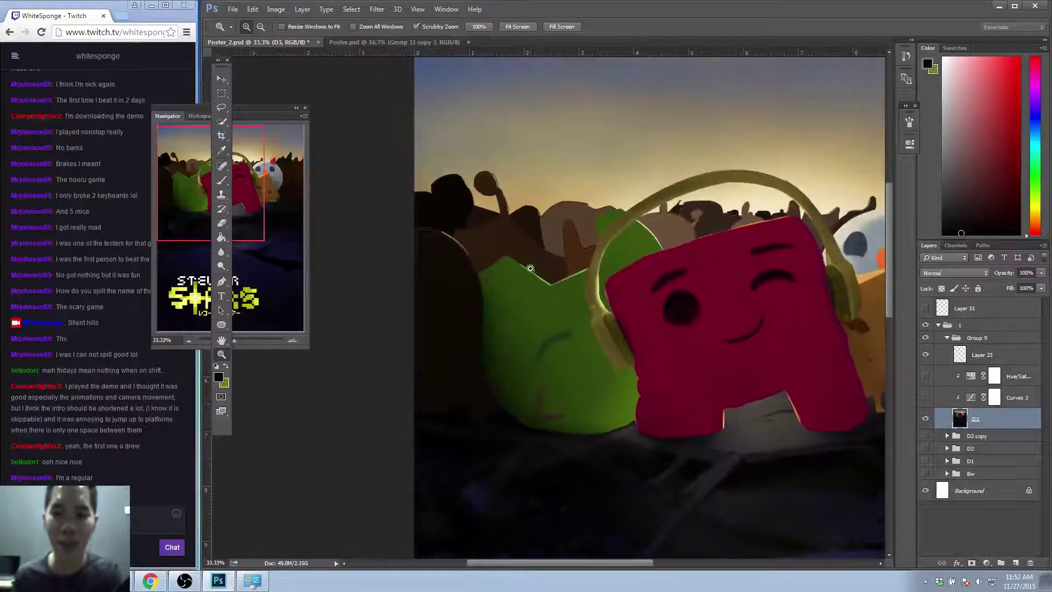
pyautogui.click(573, 219)
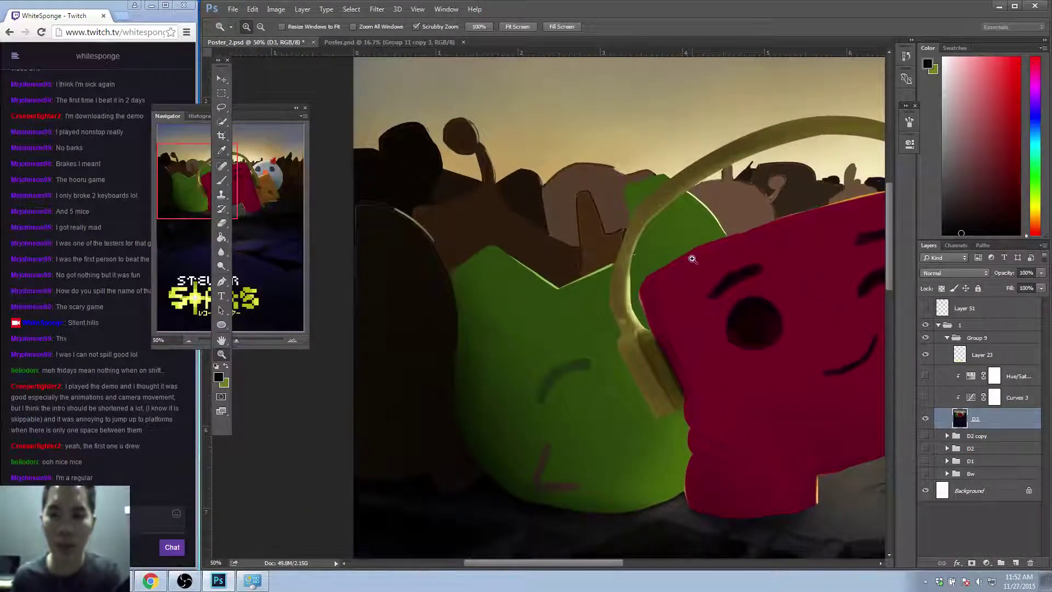
pyautogui.moveTo(557, 300); pyautogui.dragTo(450, 165)
pyautogui.click(480, 218)
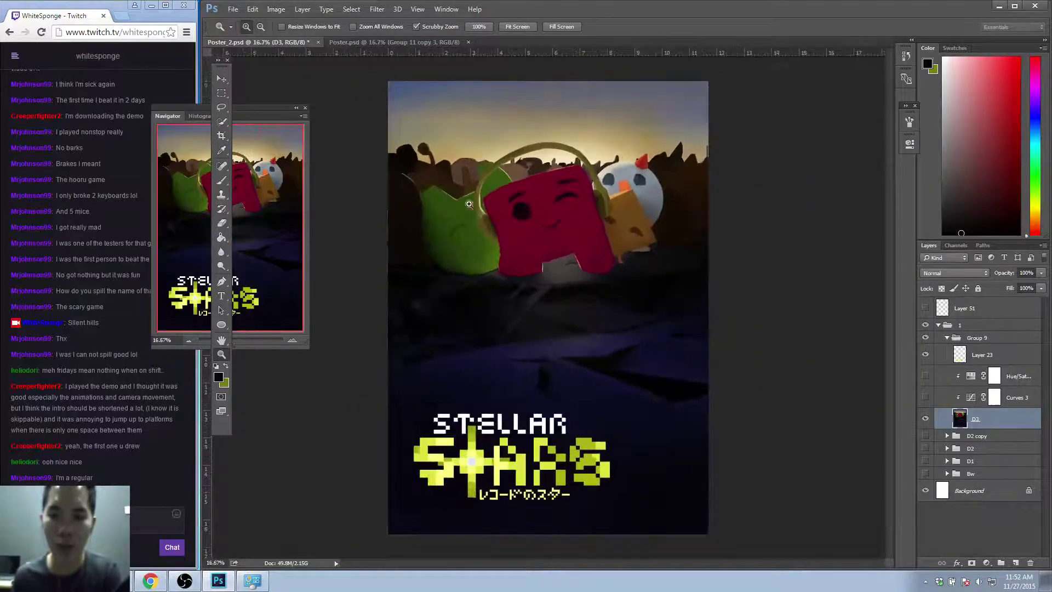
pyautogui.click(522, 207)
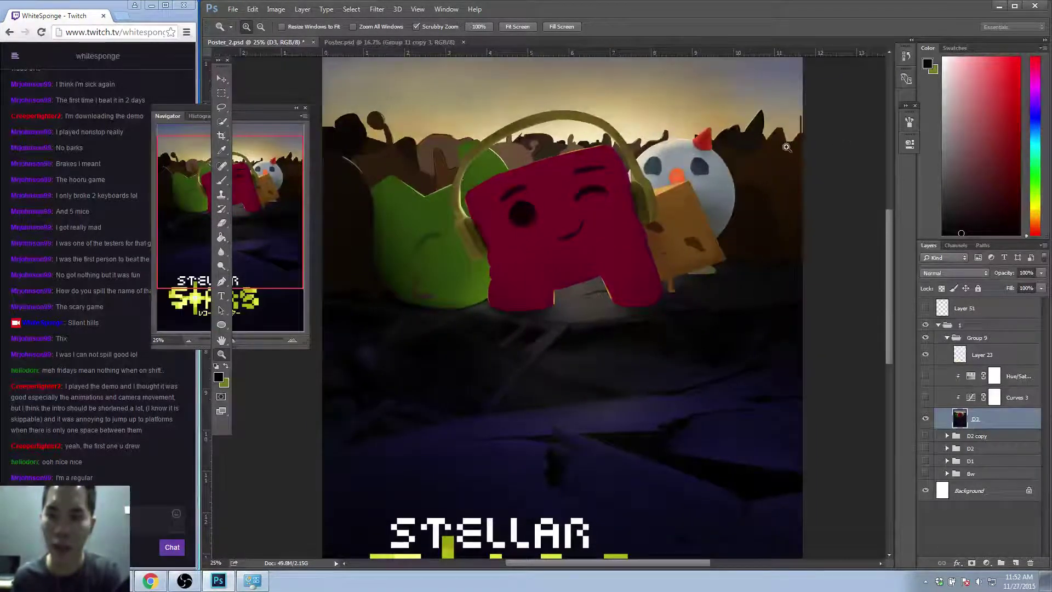
pyautogui.scroll(2, 515, 197)
pyautogui.scroll(6, 491, 278)
pyautogui.scroll(-8, 491, 277)
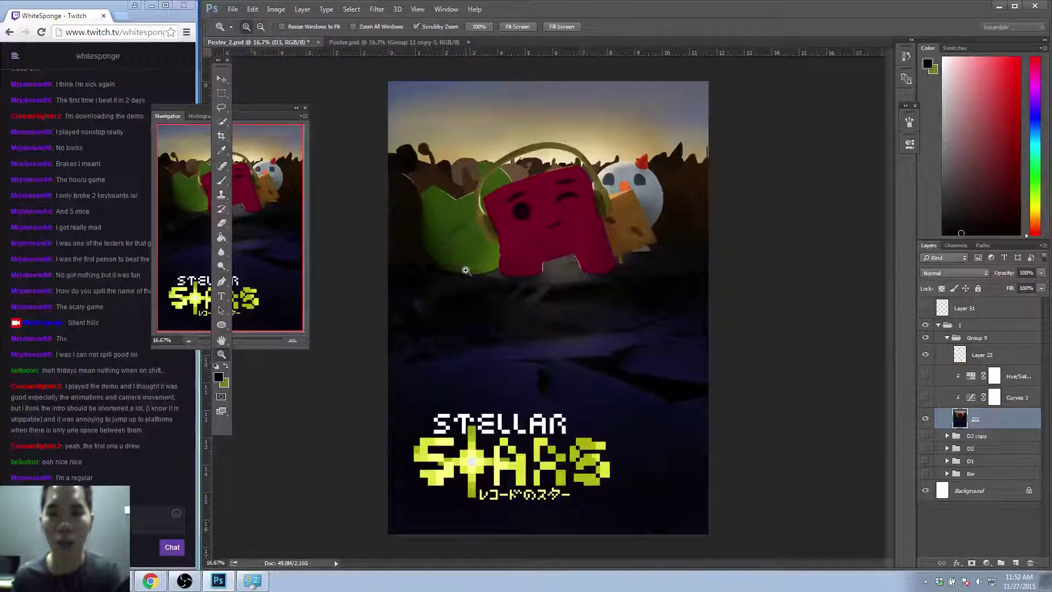
pyautogui.scroll(2, 343, 147)
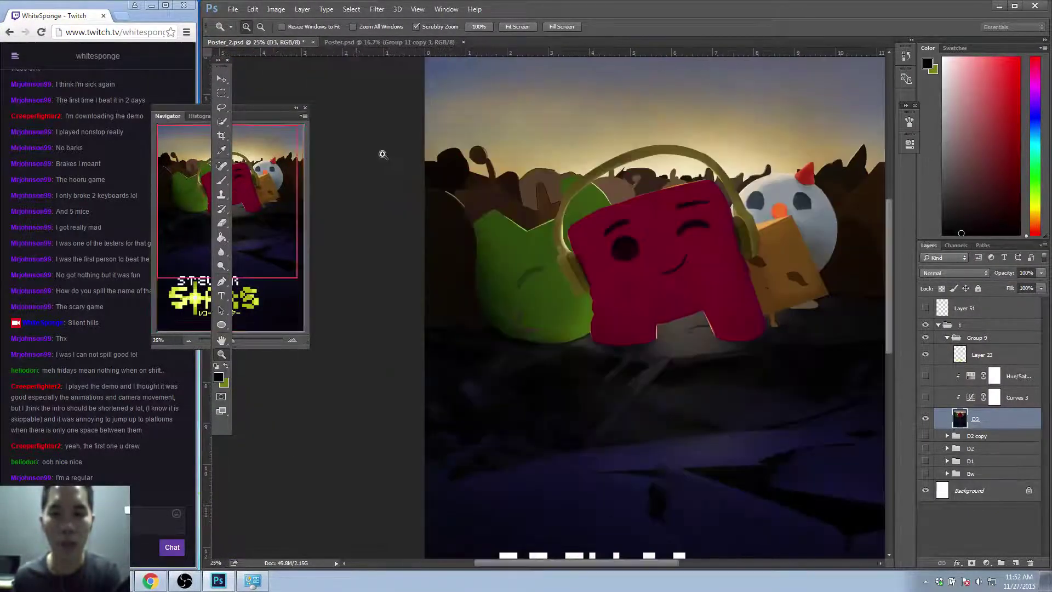
pyautogui.scroll(-3, 595, 234)
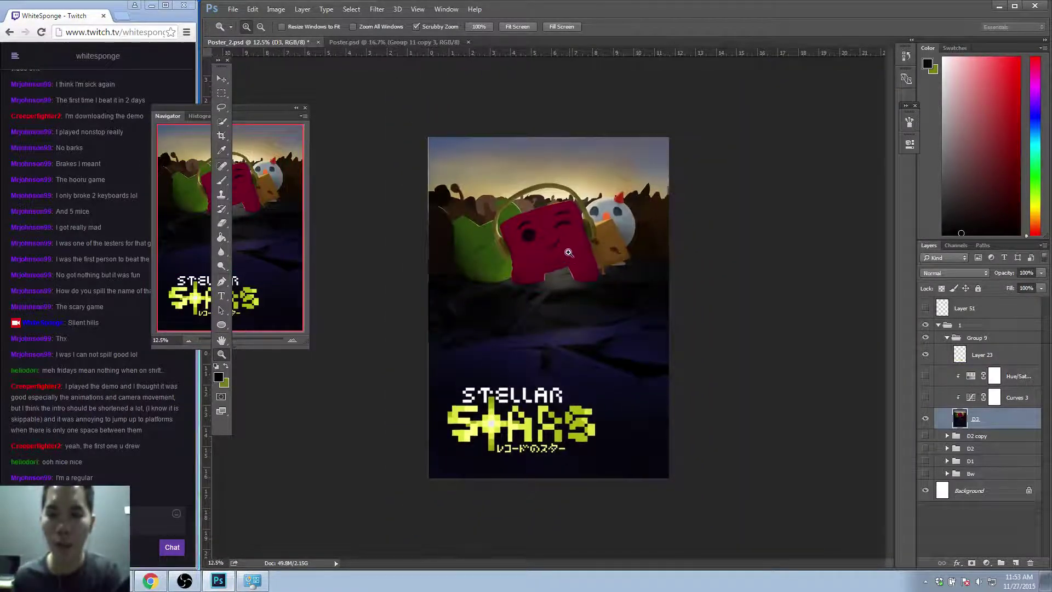
# Lower the Brush opacity to about 12% and sample greens from the green character's upper body for blending its shading.
pyautogui.scroll(1, 572, 257)
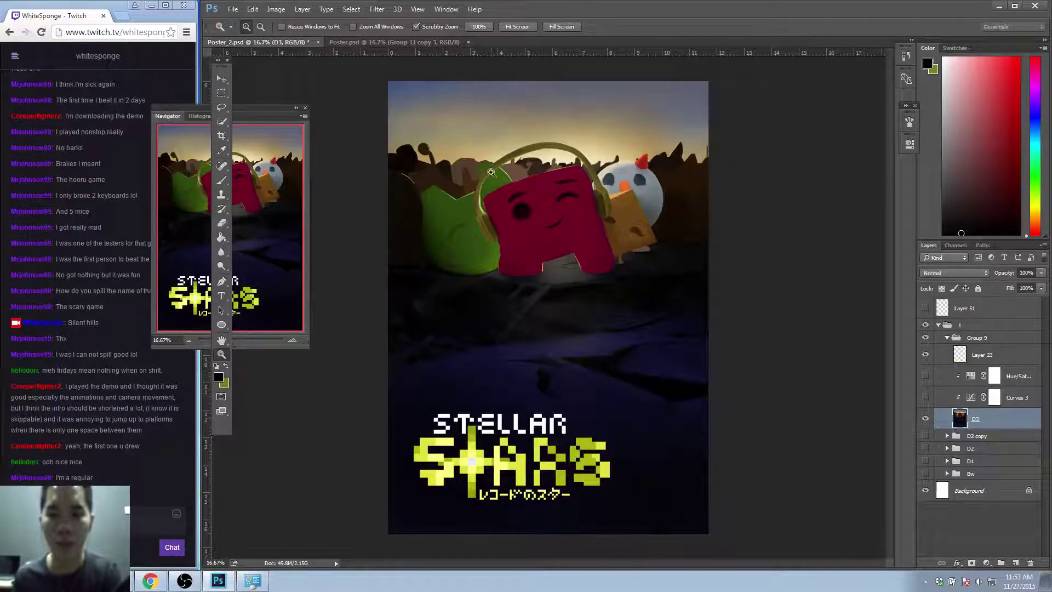
pyautogui.scroll(2, 456, 214)
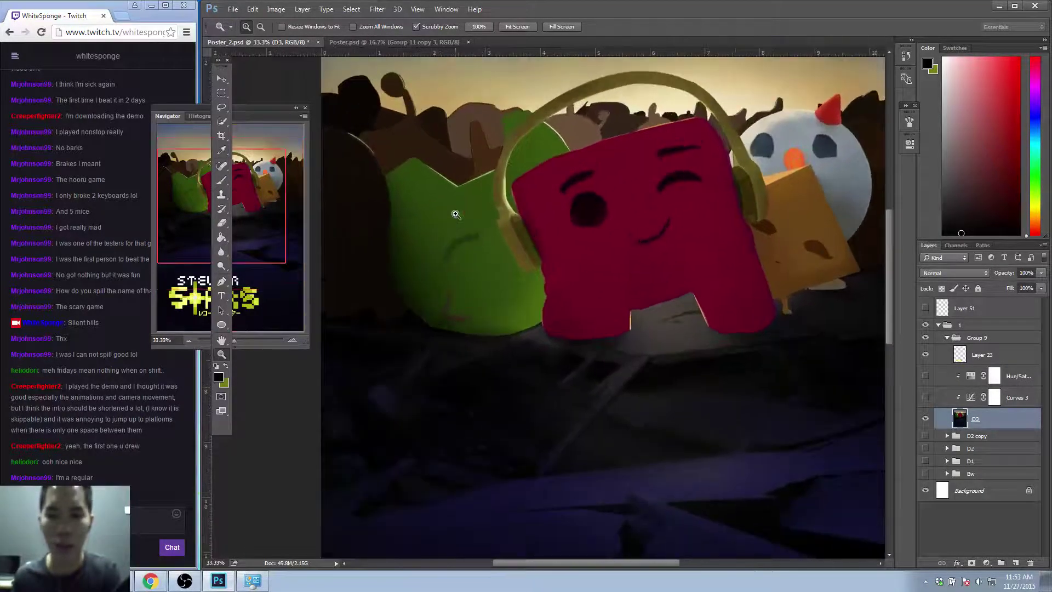
pyautogui.scroll(1, 475, 246)
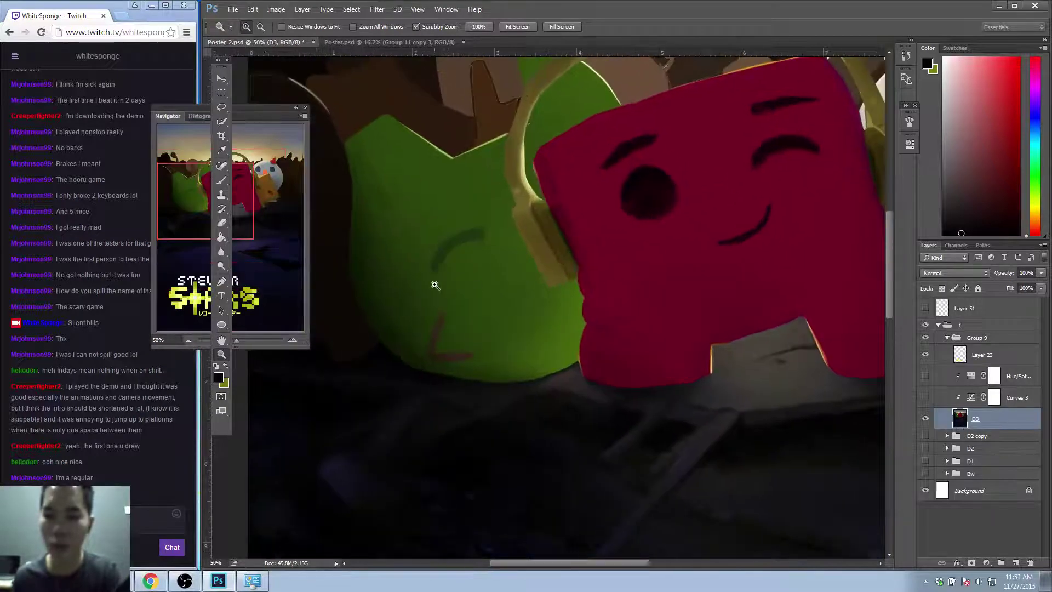
pyautogui.press('b')
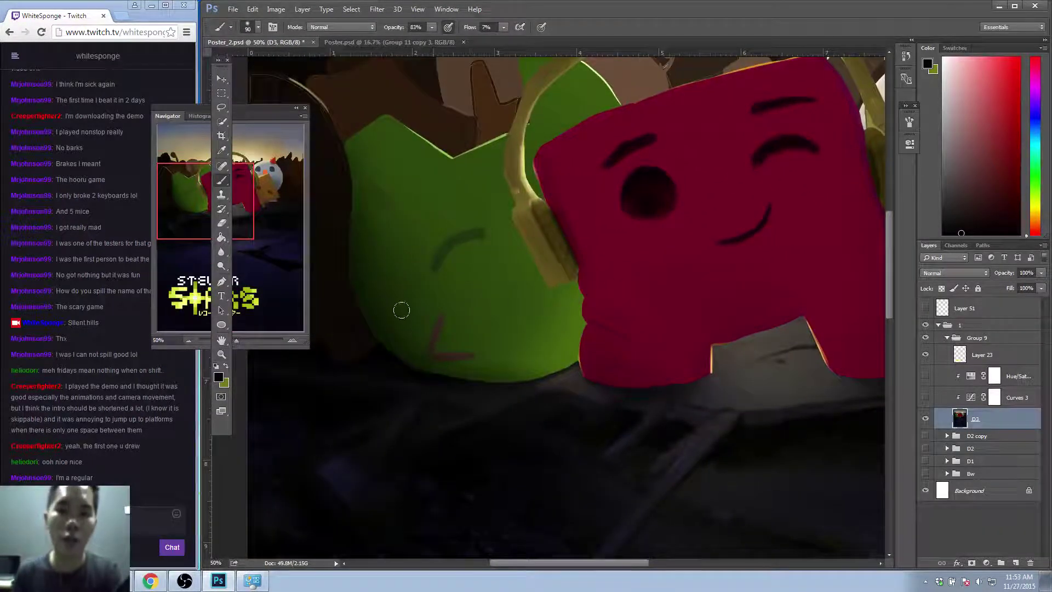
pyautogui.click(432, 27)
pyautogui.moveTo(399, 40); pyautogui.dragTo(391, 40)
pyautogui.keyDown('alt'); pyautogui.click(404, 195); pyautogui.keyUp('alt')
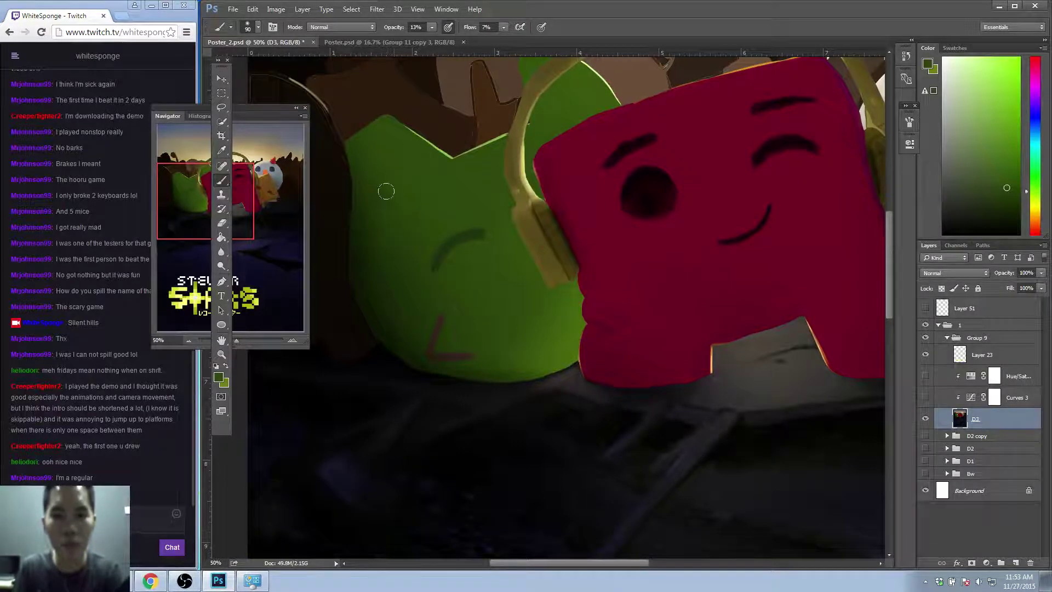
pyautogui.keyDown('alt'); pyautogui.click(398, 187); pyautogui.keyUp('alt')
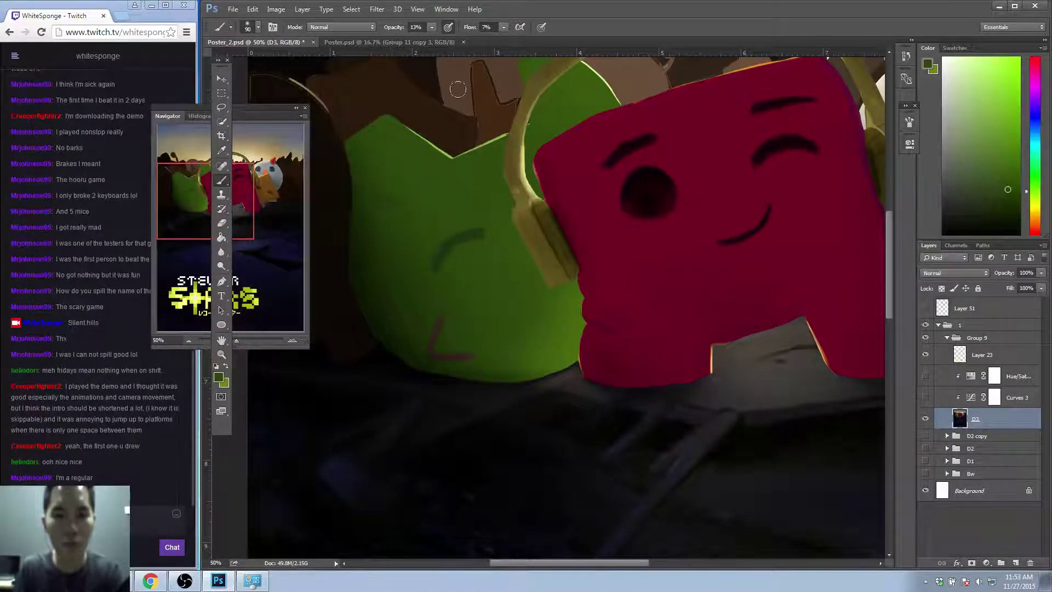
# Raise the brush to 46% opacity and 44% flow.
pyautogui.click(432, 27)
pyautogui.click(418, 188)
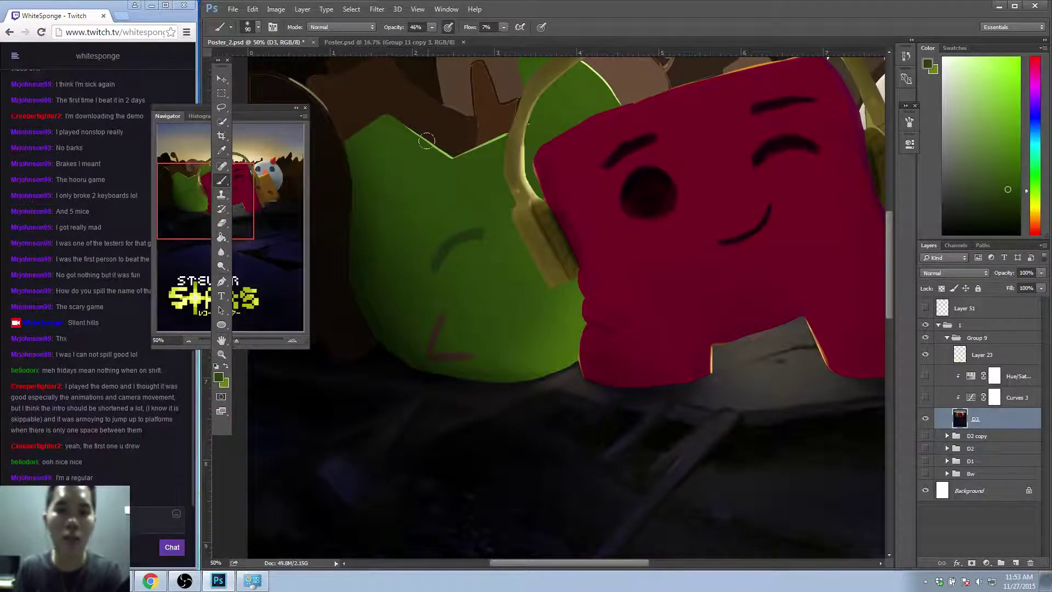
pyautogui.click(504, 27)
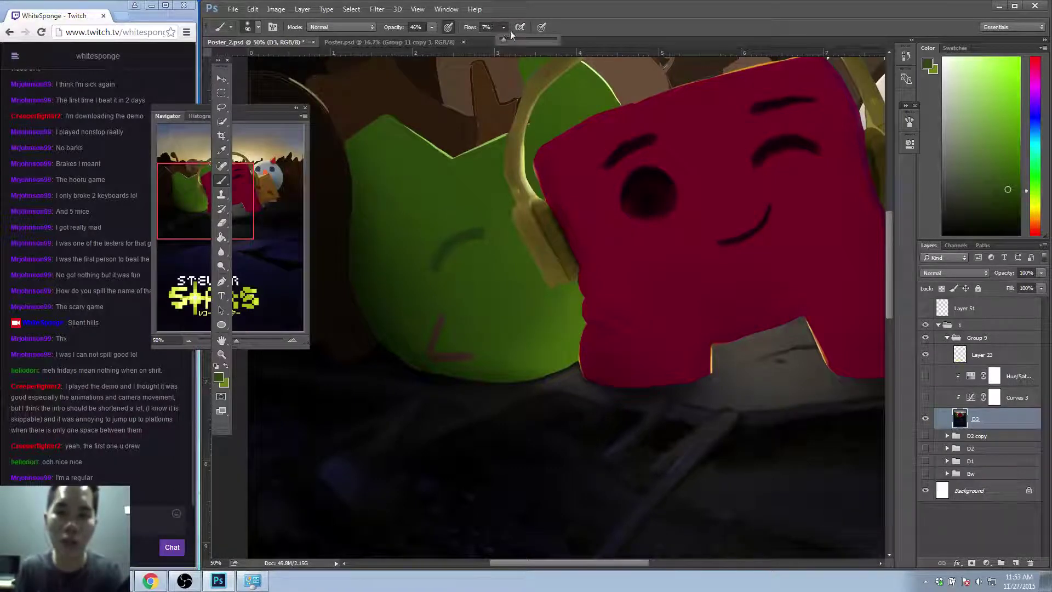
pyautogui.moveTo(525, 39); pyautogui.dragTo(523, 40)
# Sample neighbouring greens on the green character's upper body and blend the shading across its forehead.
pyautogui.click(393, 173)
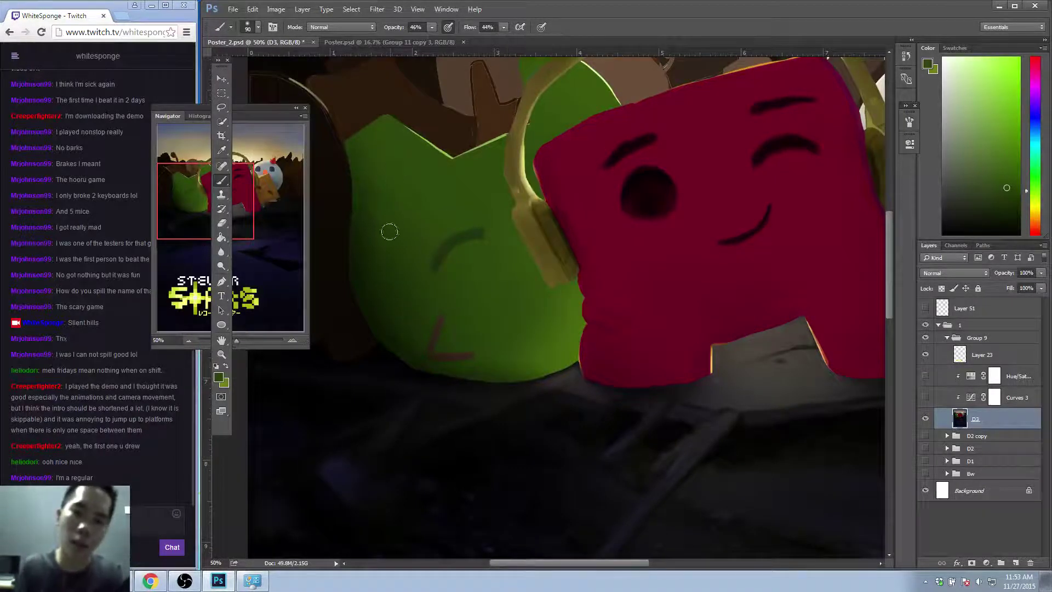
pyautogui.keyDown('alt'); pyautogui.click(386, 172); pyautogui.keyUp('alt')
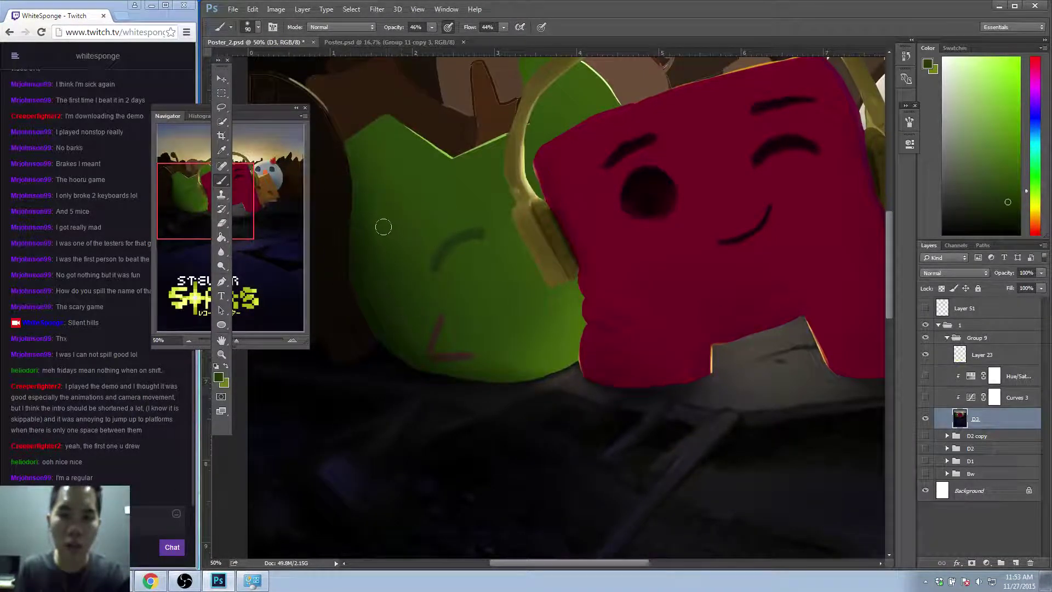
pyautogui.keyDown('alt'); pyautogui.click(393, 202); pyautogui.keyUp('alt')
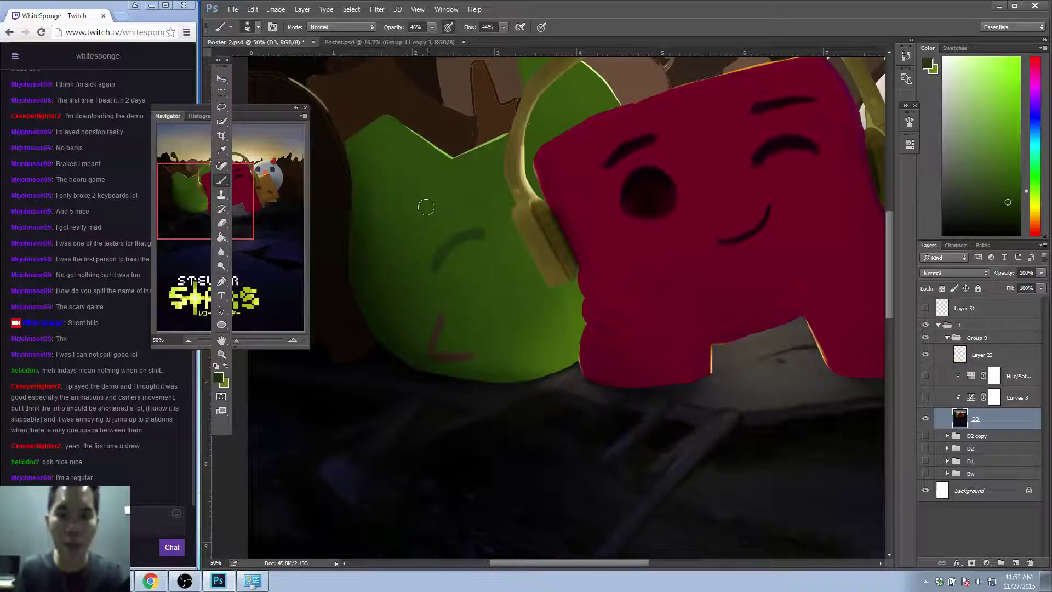
pyautogui.keyDown('alt'); pyautogui.click(408, 180); pyautogui.keyUp('alt')
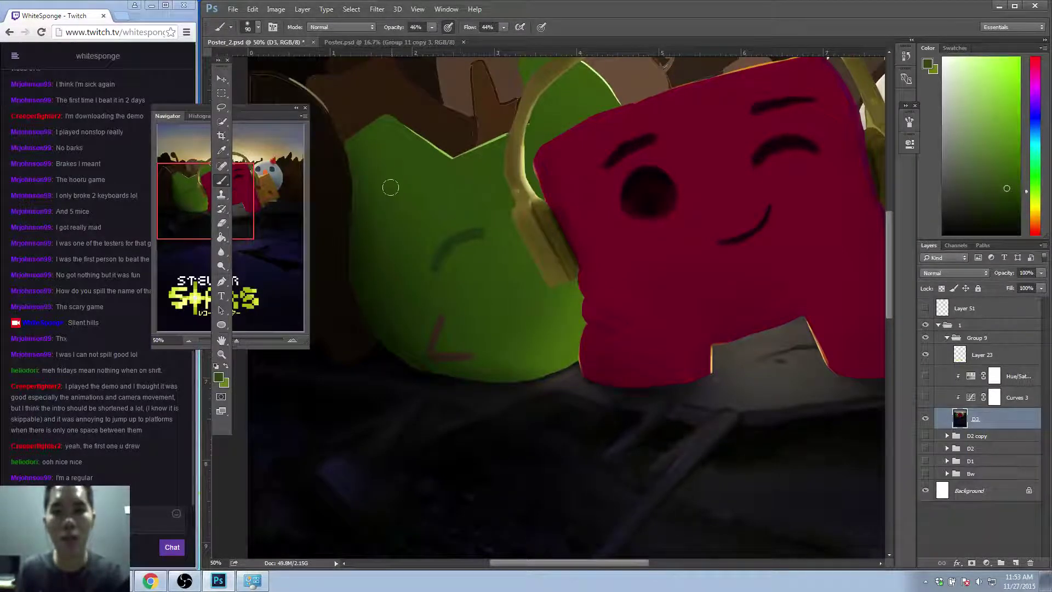
# Reduce the Brush to 10 px for close-up cleanup of the brown figures behind the green character.
pyautogui.moveTo(499, 122)
pyautogui.mouseDown()
pyautogui.moveTo(526, 291)
pyautogui.moveTo(575, 324)
pyautogui.moveTo(554, 298)
pyautogui.moveTo(566, 301)
pyautogui.mouseUp()
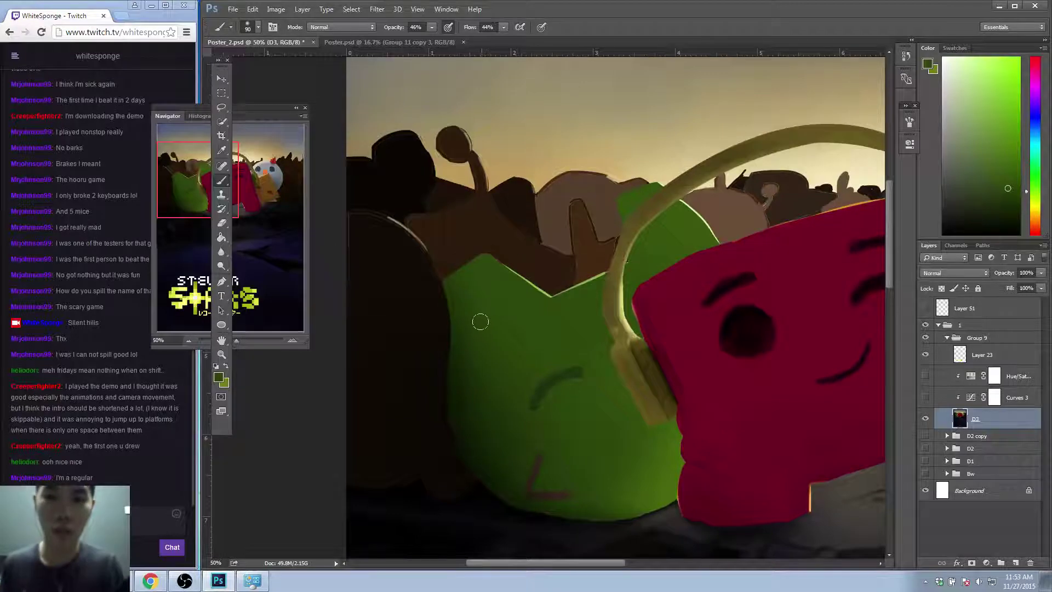
pyautogui.moveTo(584, 299)
pyautogui.mouseDown()
pyautogui.moveTo(548, 309)
pyautogui.moveTo(548, 320)
pyautogui.mouseUp()
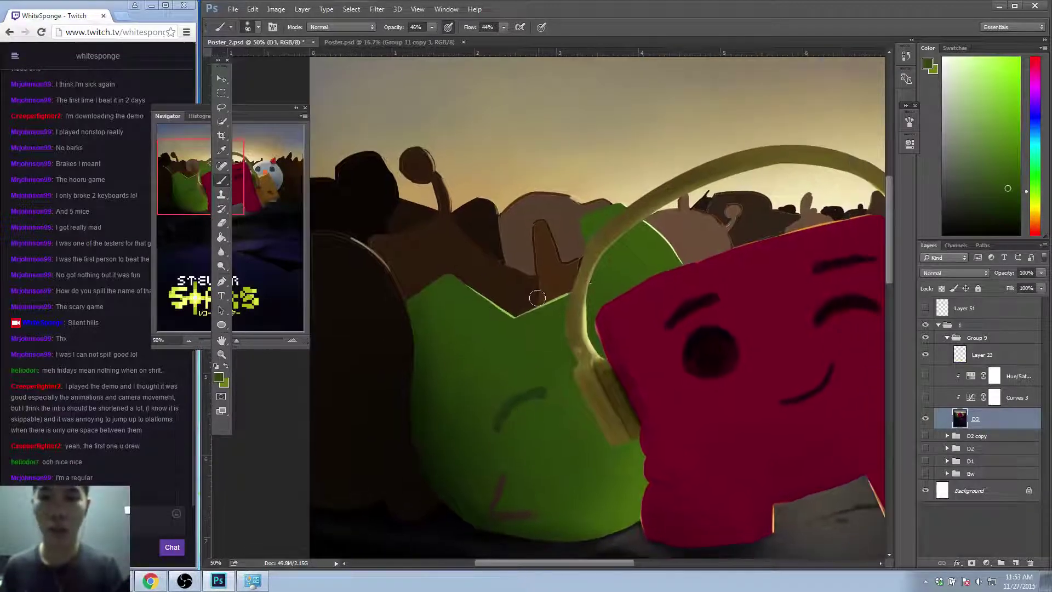
pyautogui.press('alt')
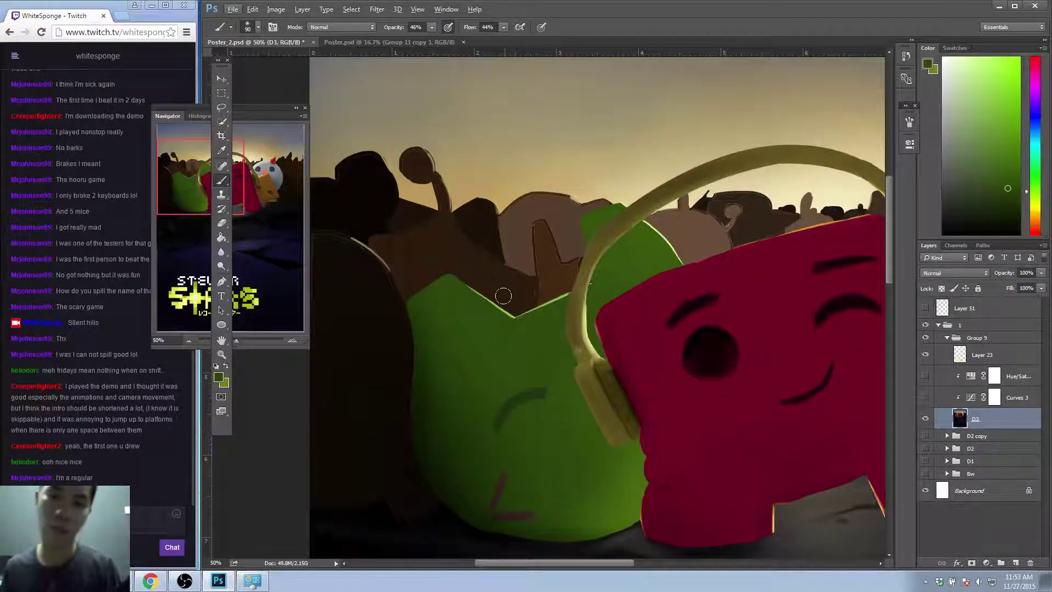
pyautogui.keyDown('alt'); pyautogui.scroll(4, 535, 291); pyautogui.keyUp('alt')
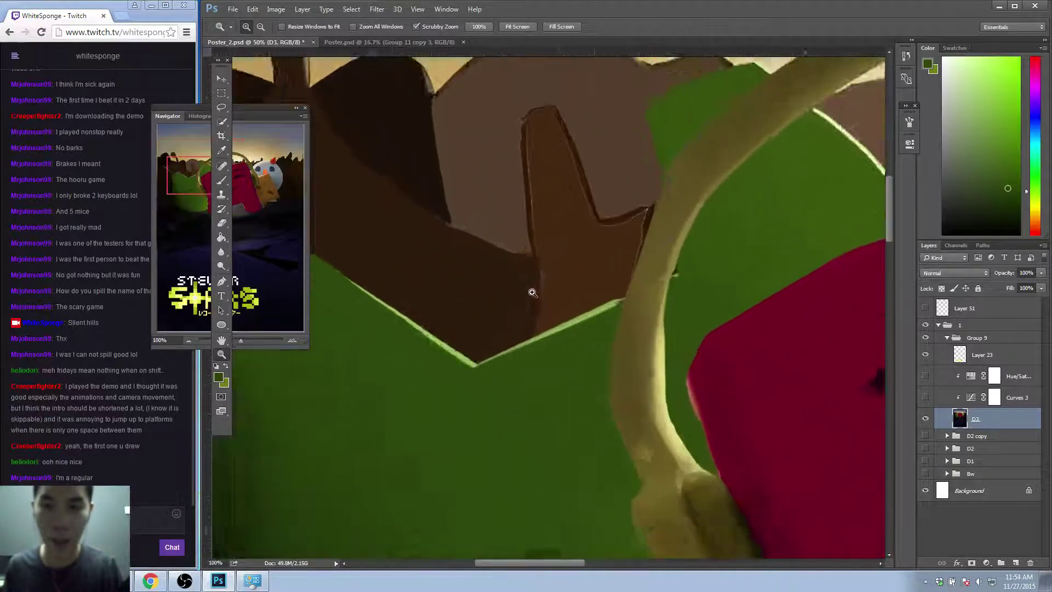
pyautogui.press('[')
pyautogui.press('[')
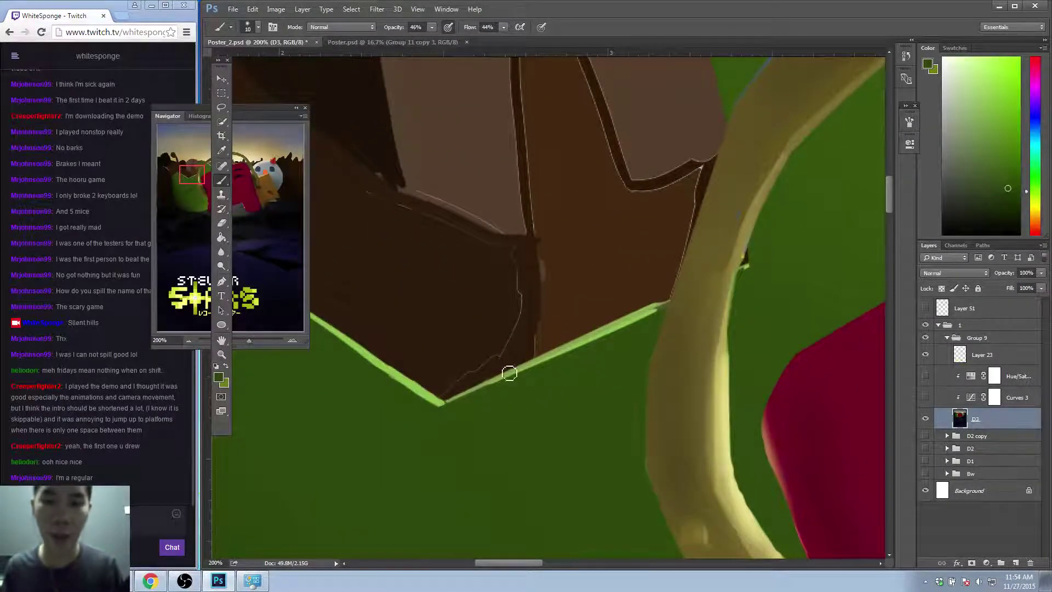
pyautogui.click(258, 27)
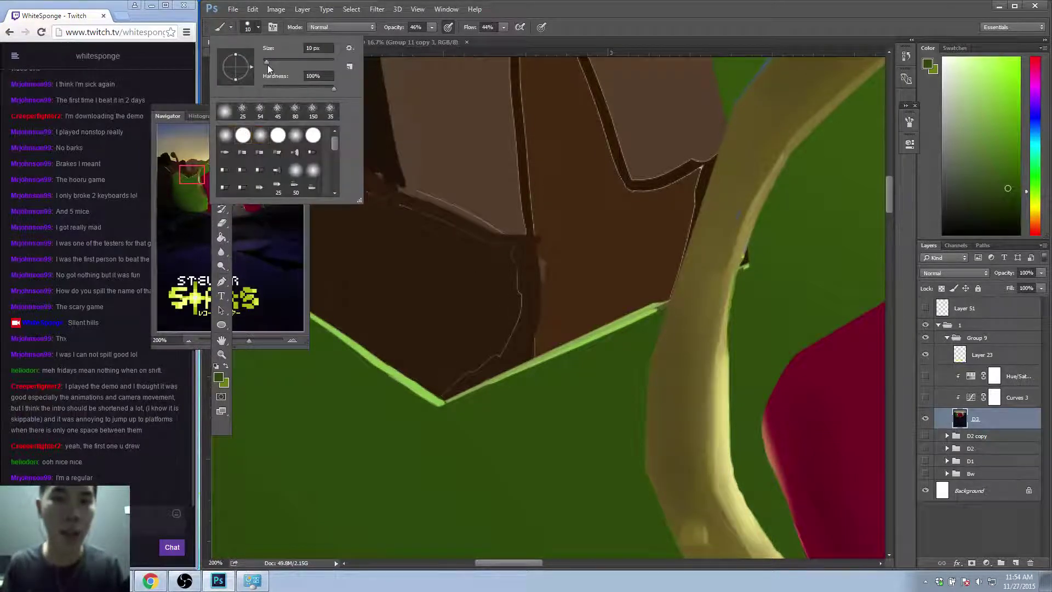
pyautogui.click(222, 240)
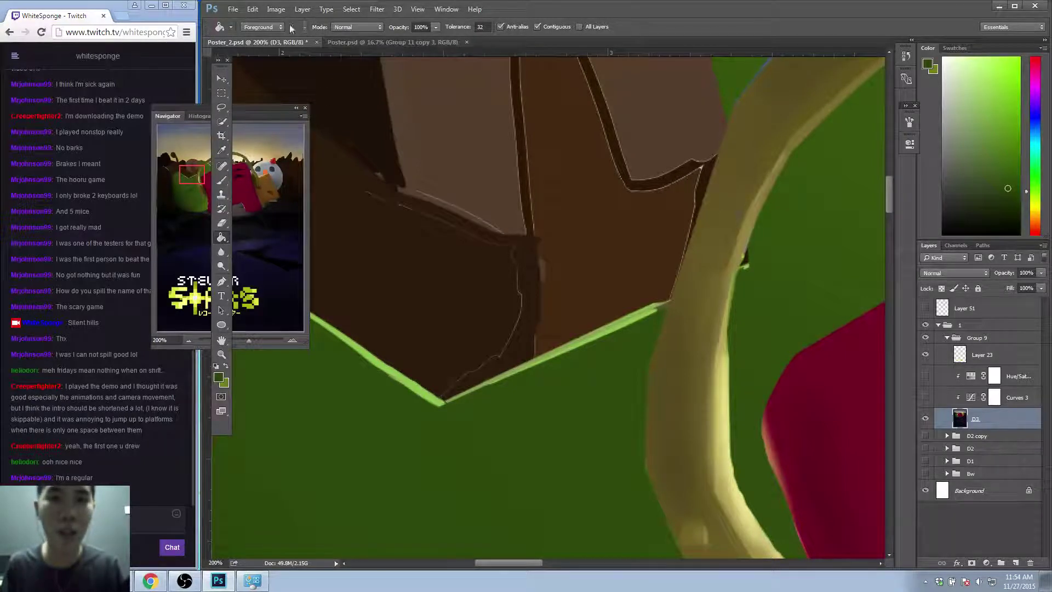
pyautogui.click(222, 181)
# Sample the dark brown, set brush opacity and flow to 100%, and paint out the thin line above the green character's notch.
pyautogui.keyDown('alt'); pyautogui.click(465, 285); pyautogui.keyUp('alt')
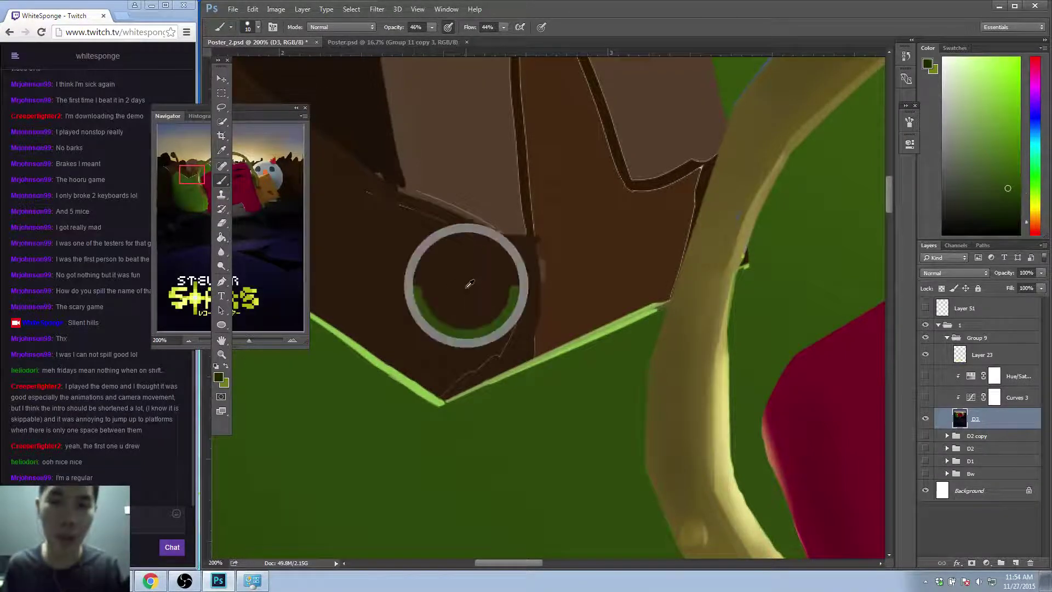
pyautogui.moveTo(520, 275); pyautogui.dragTo(524, 298)
pyautogui.click(433, 27)
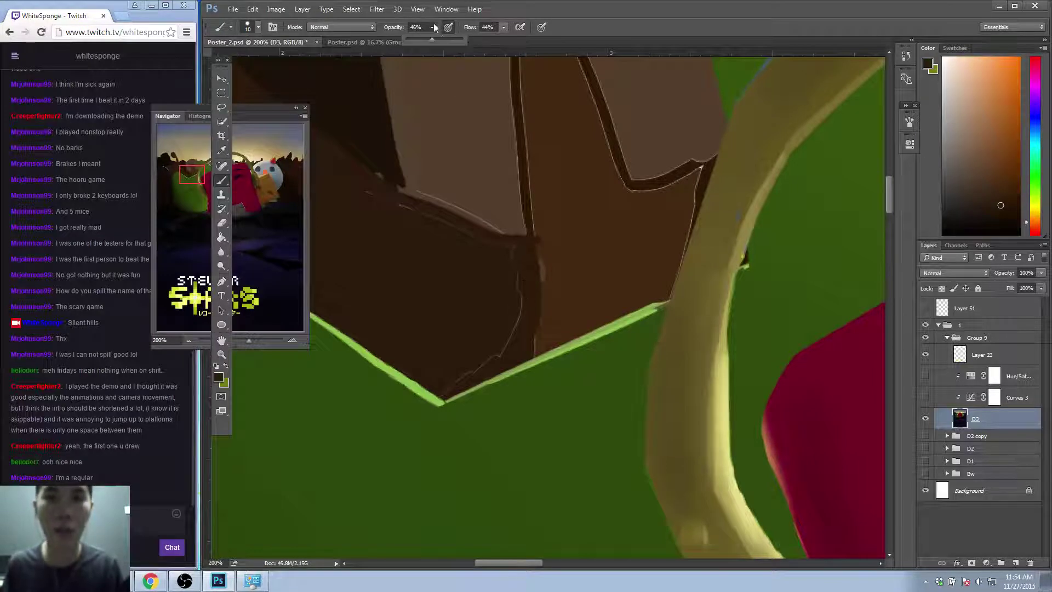
pyautogui.moveTo(503, 27); pyautogui.dragTo(570, 46)
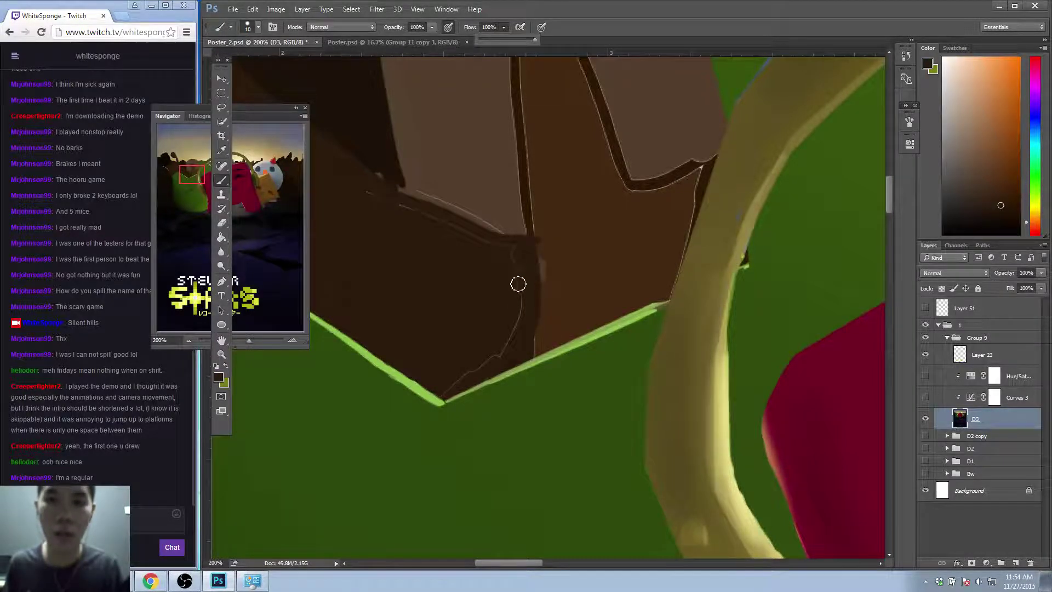
pyautogui.moveTo(518, 284); pyautogui.dragTo(523, 312)
pyautogui.moveTo(492, 364)
pyautogui.mouseDown()
pyautogui.moveTo(444, 396)
pyautogui.moveTo(500, 370)
pyautogui.moveTo(477, 352)
pyautogui.mouseUp()
pyautogui.moveTo(446, 392); pyautogui.dragTo(488, 369)
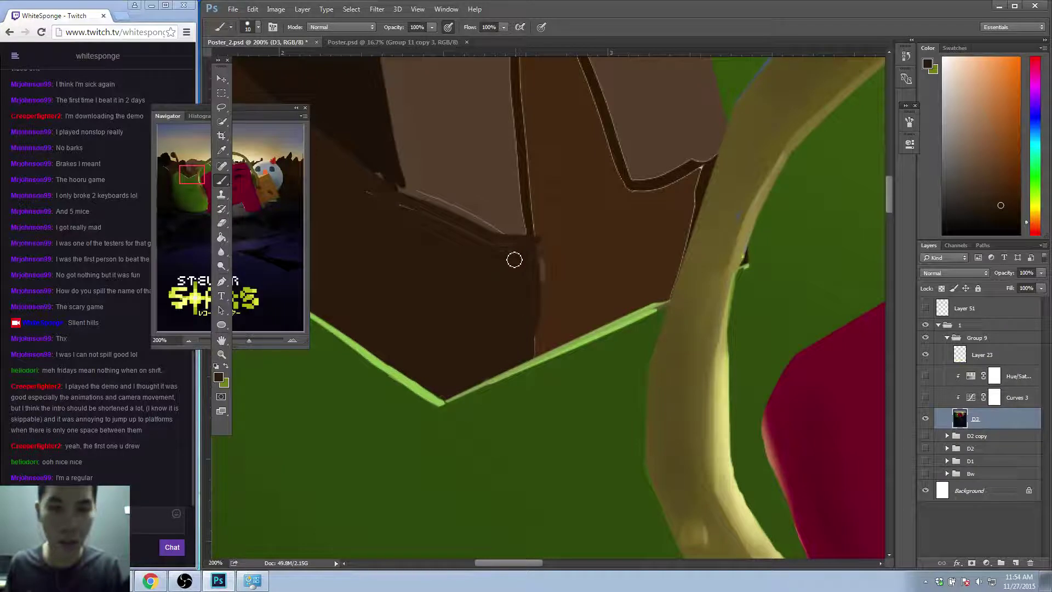
# Sample the light green rim colour and repaint the rim light right of the green character's notch with a 3 px brush.
pyautogui.keyDown('alt'); pyautogui.click(507, 373); pyautogui.keyUp('alt')
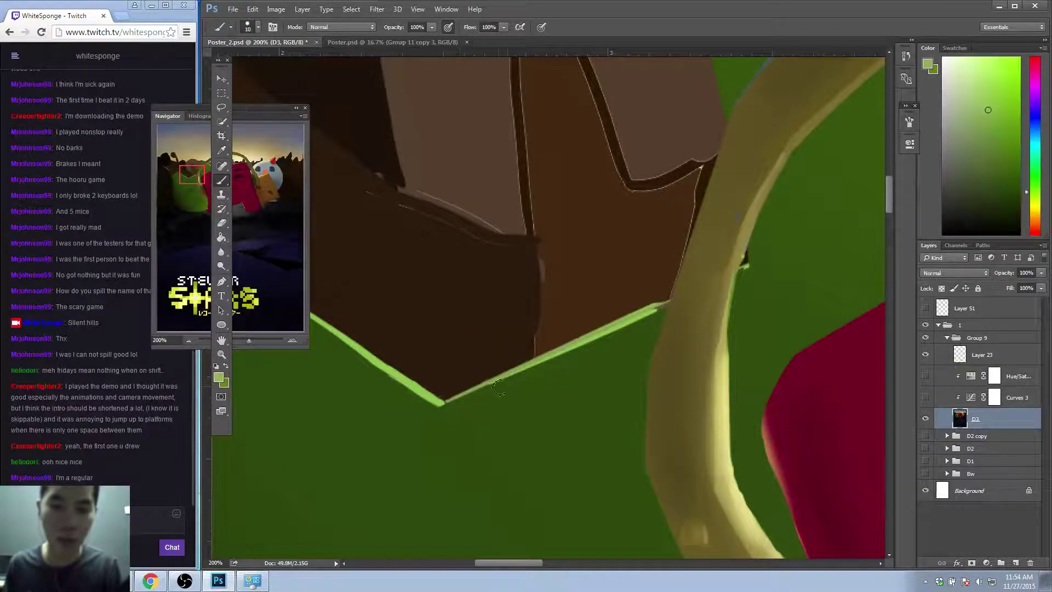
pyautogui.press('[')
pyautogui.press('[')
pyautogui.press('[')
pyautogui.press('[')
pyautogui.press('[')
pyautogui.press('[')
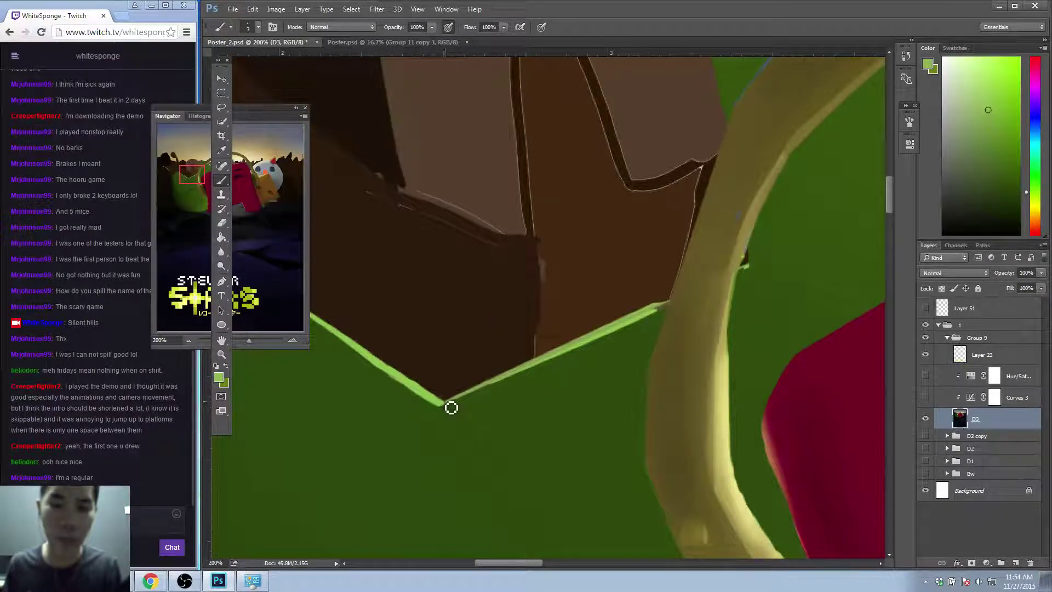
pyautogui.moveTo(443, 408)
pyautogui.mouseDown()
pyautogui.moveTo(521, 376)
pyautogui.moveTo(508, 376)
pyautogui.mouseUp()
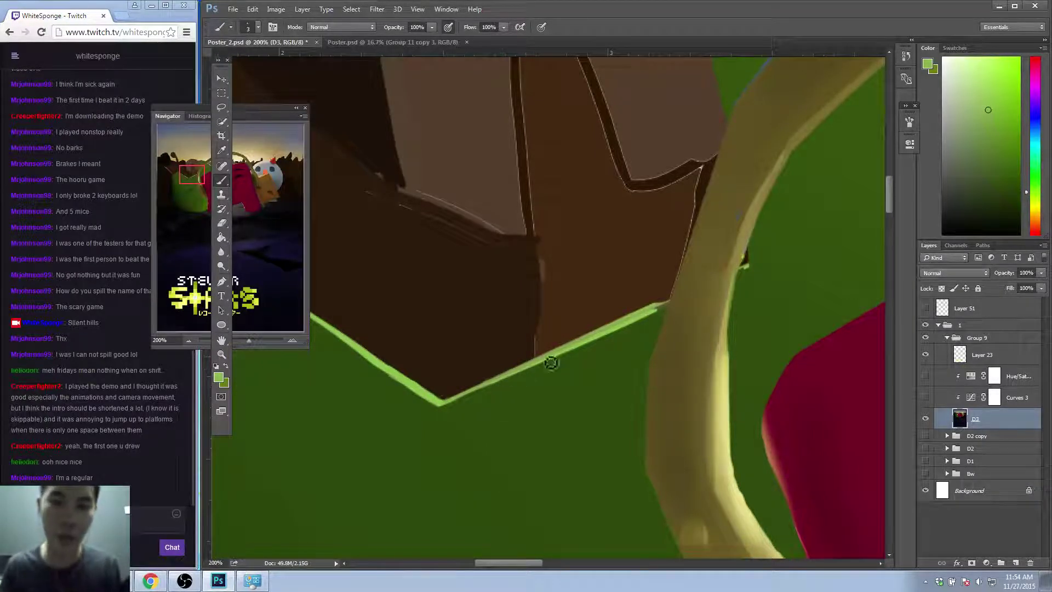
# Sample the dark brown and clean up the rim light's upper edge and the stray lines on the brown figure behind.
pyautogui.keyDown('alt'); pyautogui.click(428, 363); pyautogui.keyUp('alt')
pyautogui.moveTo(441, 395); pyautogui.dragTo(486, 383)
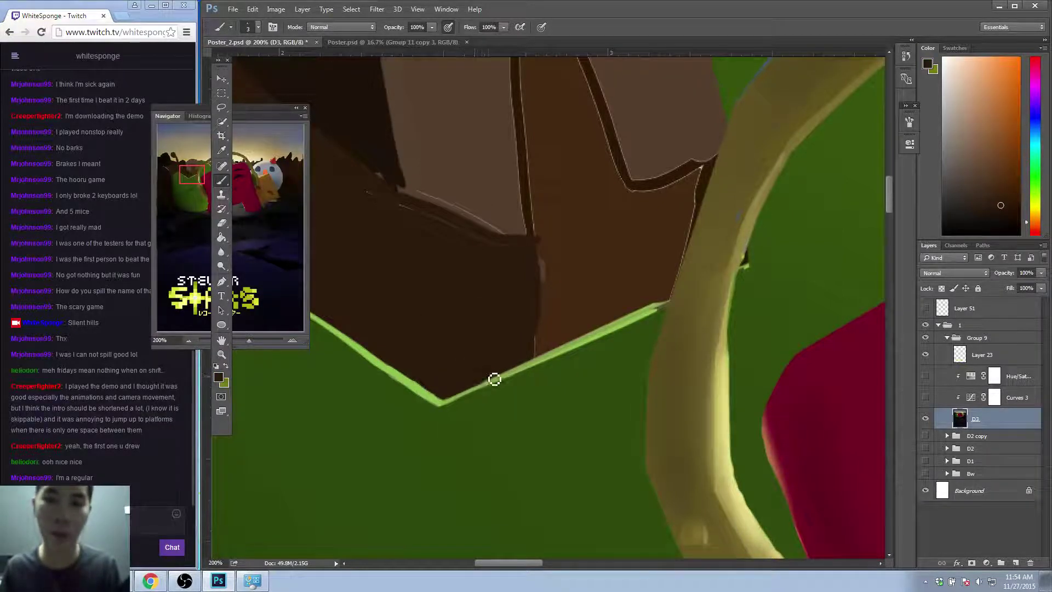
pyautogui.moveTo(441, 305); pyautogui.dragTo(507, 318)
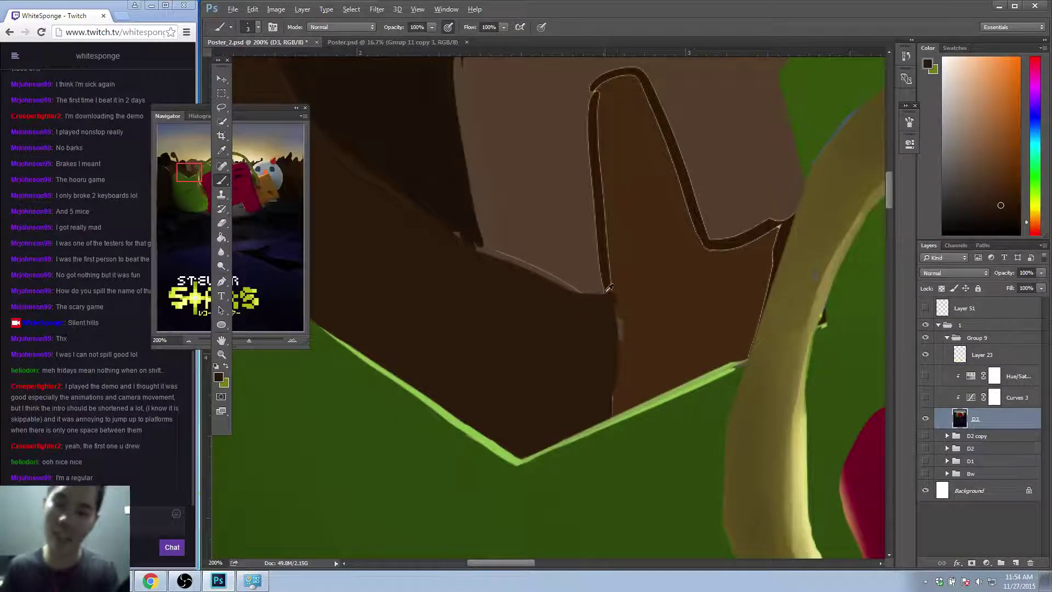
# Sample the lighter brown and paint over the dark outline around the raised arm of the figure beside the headphones.
pyautogui.keyDown('alt'); pyautogui.click(623, 302); pyautogui.keyUp('alt')
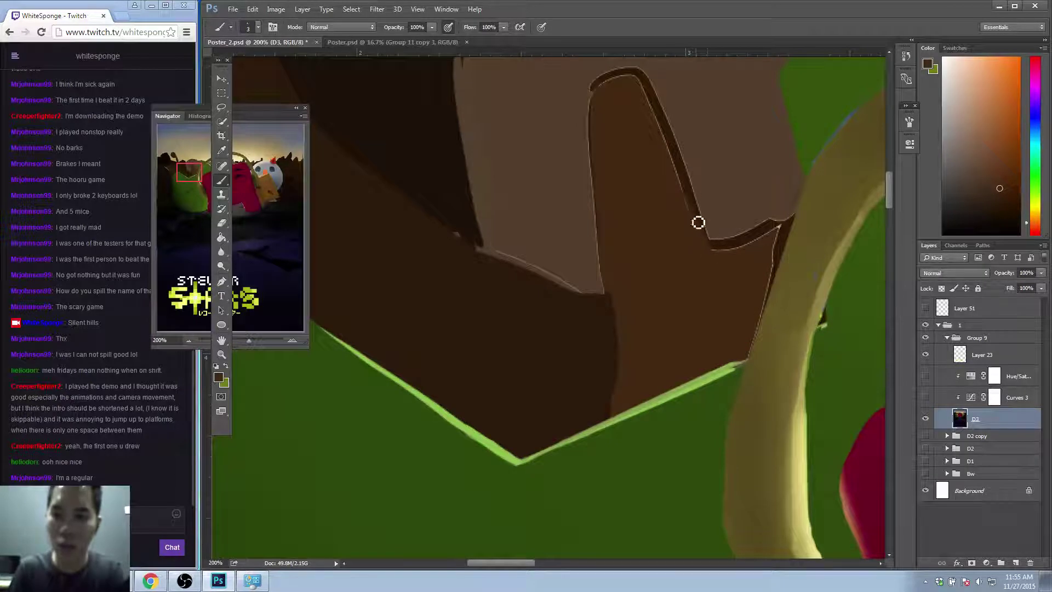
pyautogui.moveTo(701, 223)
pyautogui.mouseDown()
pyautogui.moveTo(670, 148)
pyautogui.moveTo(692, 195)
pyautogui.mouseUp()
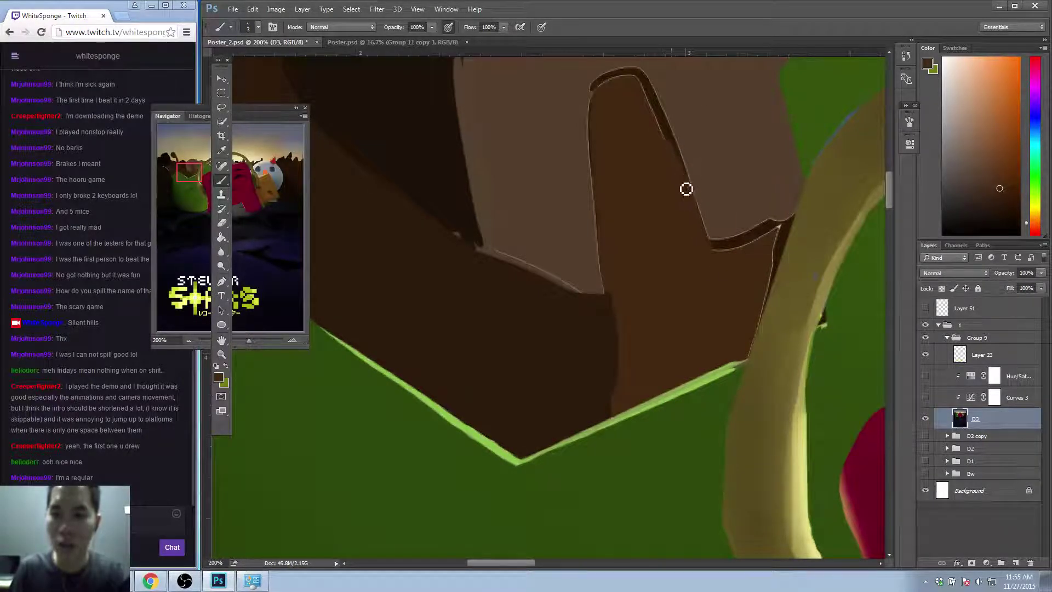
pyautogui.scroll(4, 705, 207)
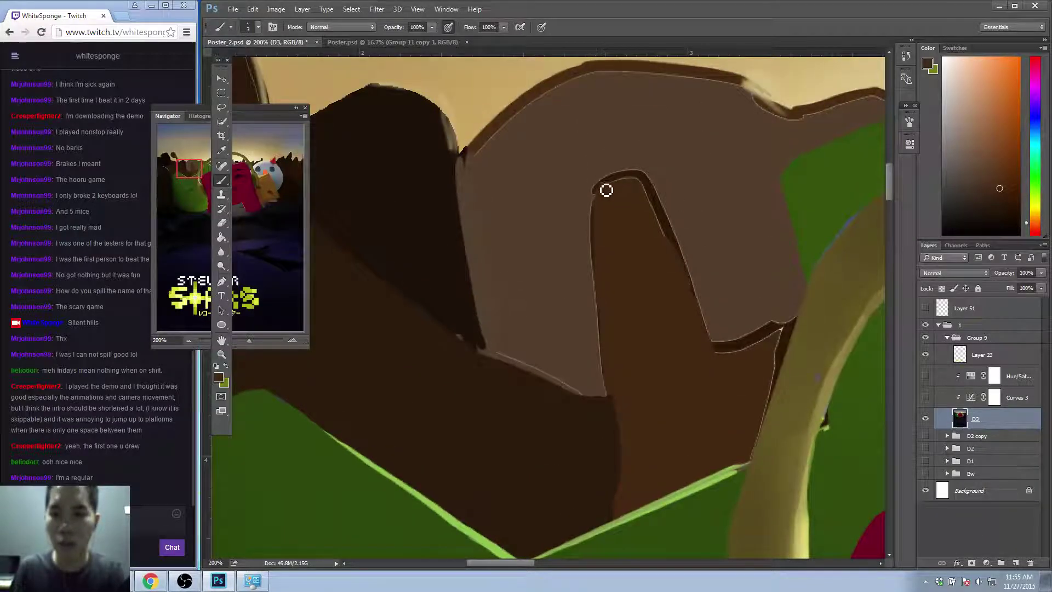
pyautogui.moveTo(613, 188)
pyautogui.mouseDown()
pyautogui.moveTo(656, 202)
pyautogui.moveTo(648, 190)
pyautogui.moveTo(666, 224)
pyautogui.mouseUp()
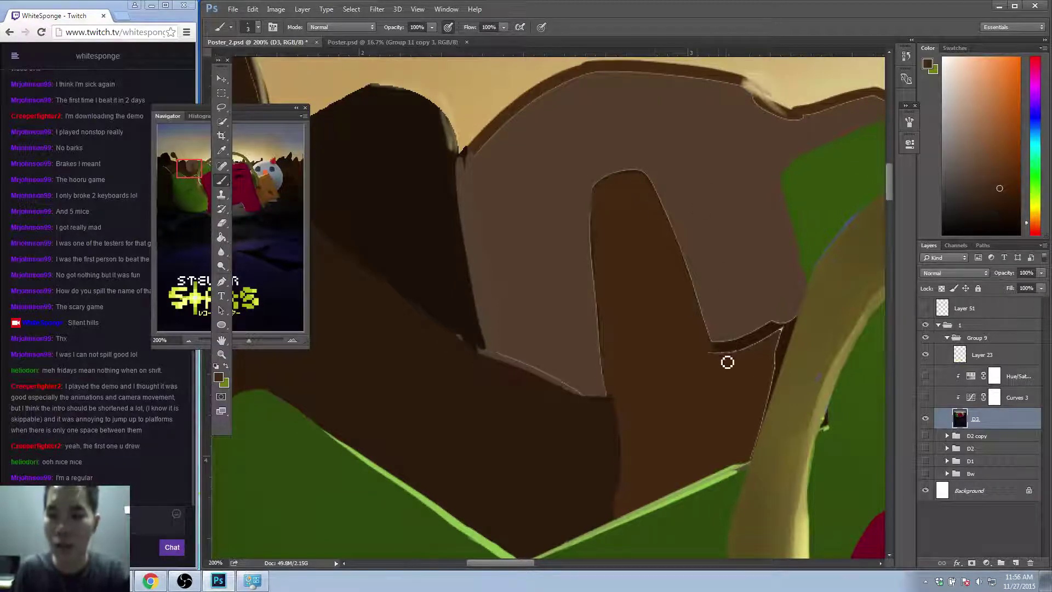
pyautogui.moveTo(726, 362); pyautogui.dragTo(709, 357)
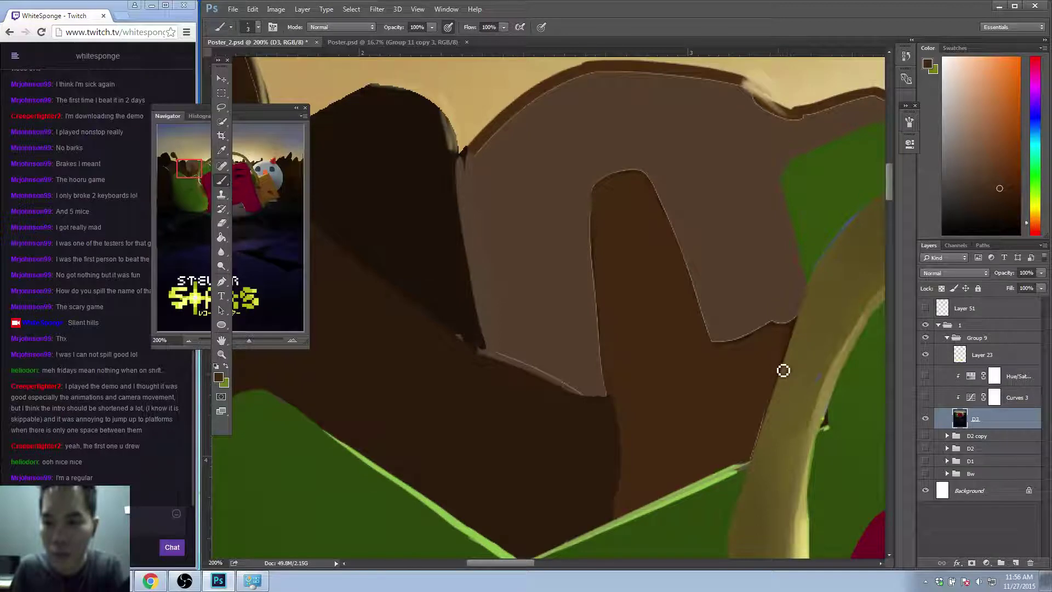
# Sample the headband's olive tones and touch up its edge where it borders the brown figure.
pyautogui.keyDown('alt'); pyautogui.click(830, 374); pyautogui.keyUp('alt')
pyautogui.moveTo(831, 374); pyautogui.dragTo(806, 442)
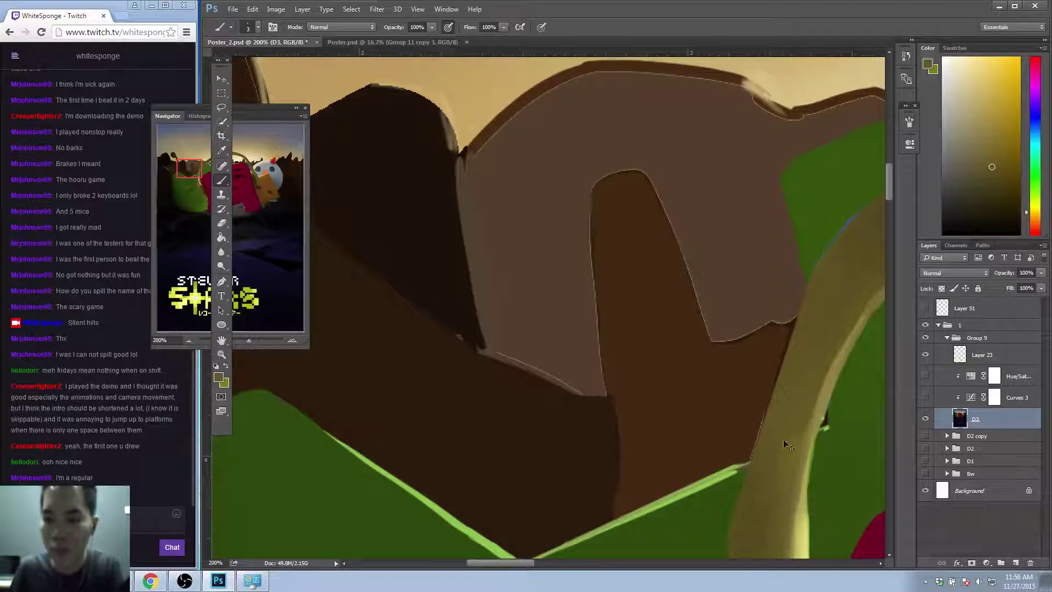
pyautogui.keyDown('alt'); pyautogui.click(768, 454); pyautogui.keyUp('alt')
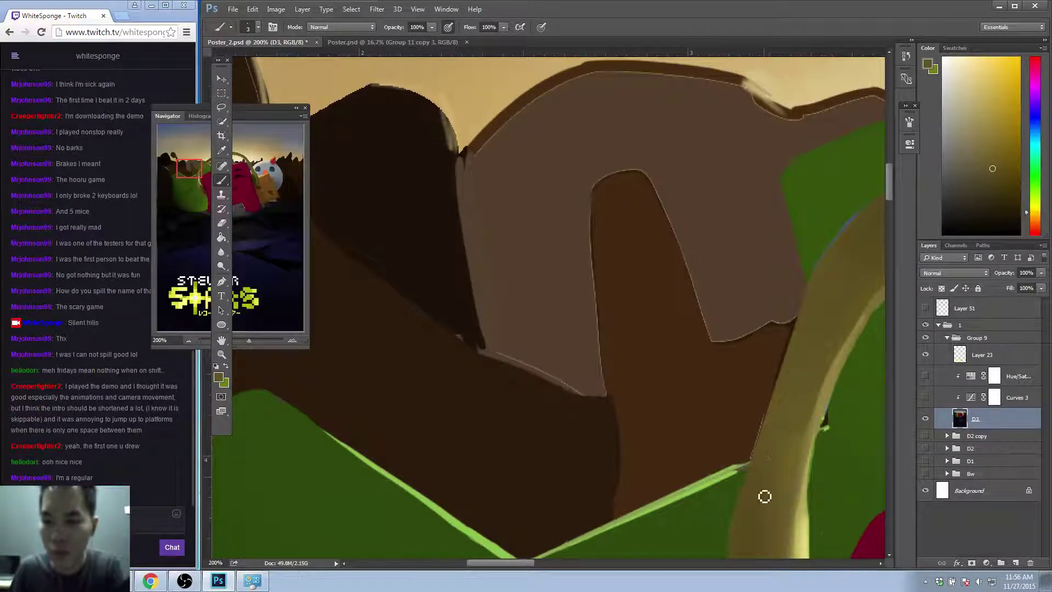
# Sample the near-black brown and repaint the right edge of the dark rounded figure against the sky.
pyautogui.moveTo(695, 359); pyautogui.dragTo(728, 376)
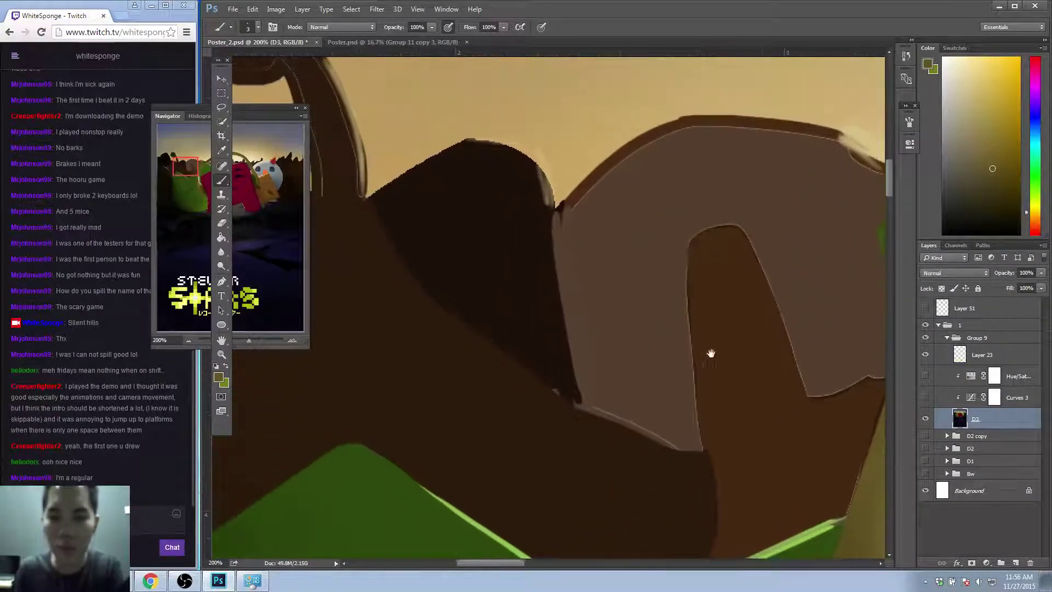
pyautogui.keyDown('alt'); pyautogui.click(563, 206); pyautogui.keyUp('alt')
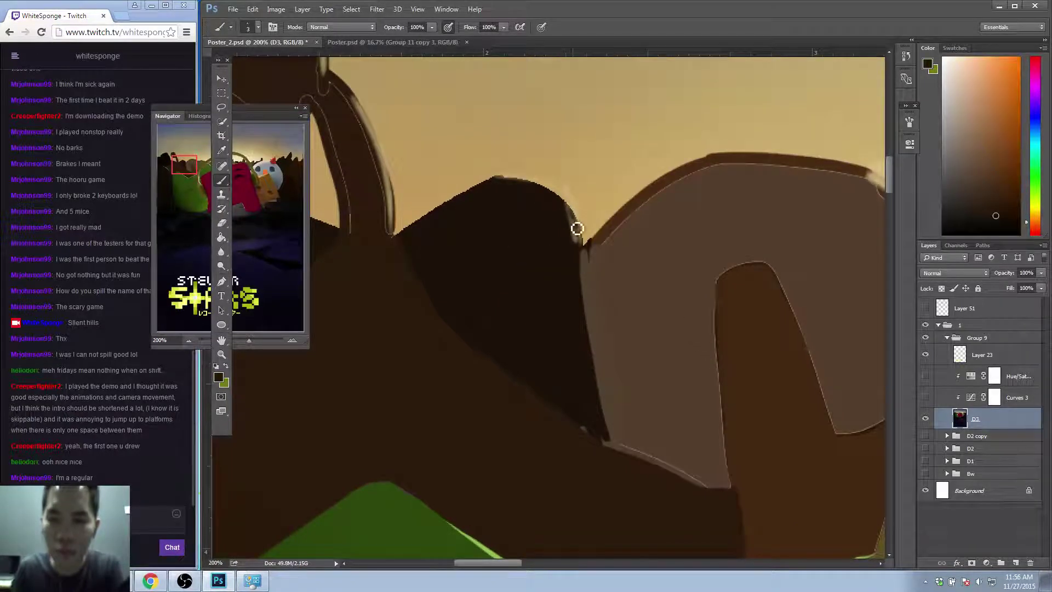
pyautogui.moveTo(577, 239)
pyautogui.mouseDown()
pyautogui.moveTo(580, 230)
pyautogui.moveTo(580, 252)
pyautogui.moveTo(568, 216)
pyautogui.moveTo(582, 248)
pyautogui.moveTo(577, 212)
pyautogui.mouseUp()
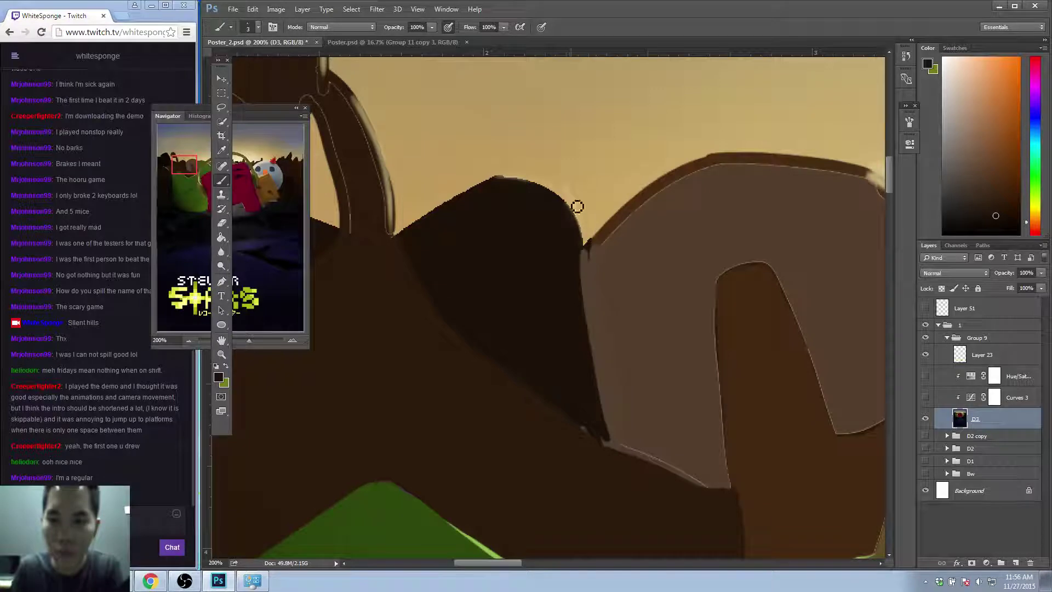
pyautogui.keyDown('alt'); pyautogui.click(573, 198); pyautogui.keyUp('alt')
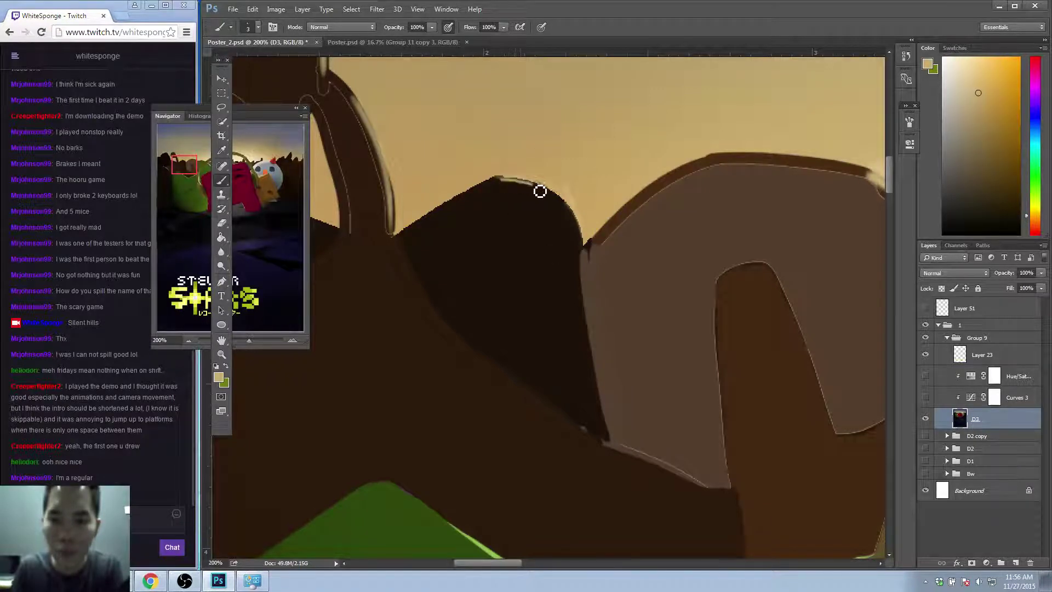
pyautogui.moveTo(500, 181)
pyautogui.mouseDown()
pyautogui.moveTo(554, 192)
pyautogui.moveTo(583, 222)
pyautogui.mouseUp()
pyautogui.hotkey('ctrl', 'z')
pyautogui.click(975, 73)
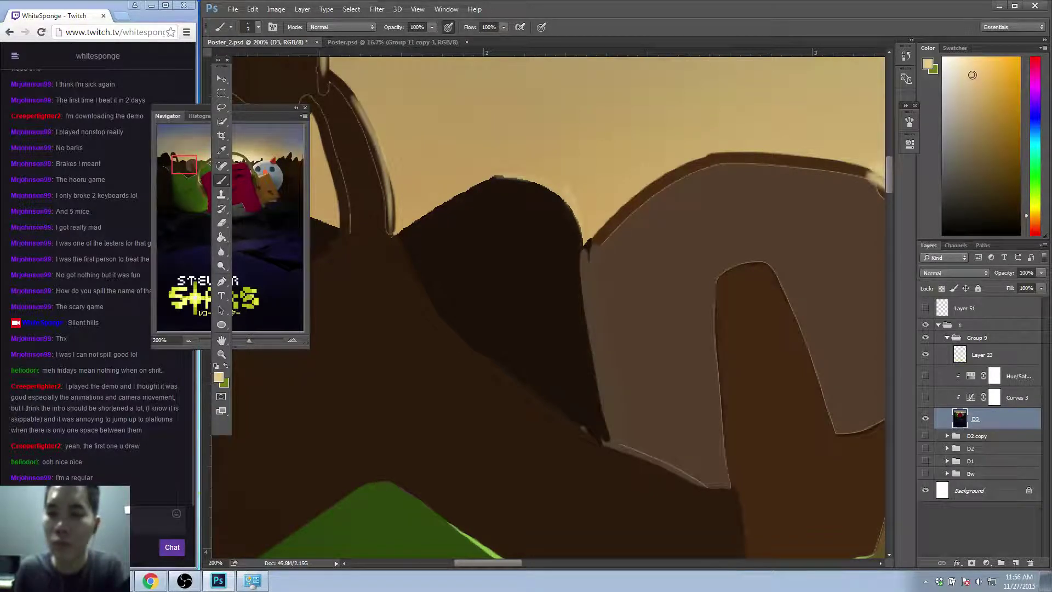
# Choose a light peach colour and paint a thin rim light along the dark rounded figure's upper right edge.
pyautogui.keyDown('alt'); pyautogui.click(517, 199); pyautogui.keyUp('alt')
pyautogui.click(974, 69)
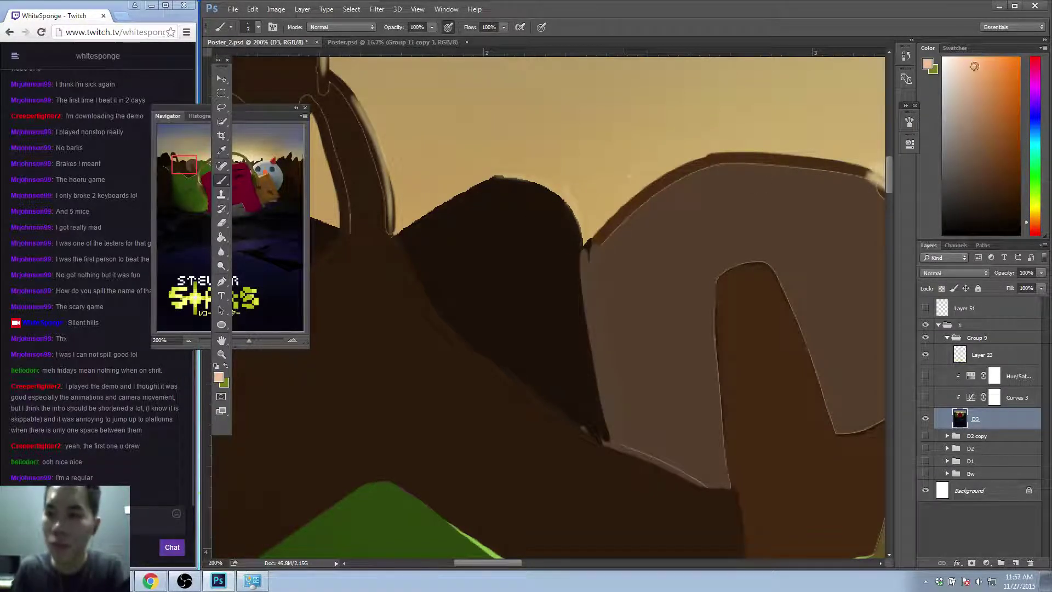
pyautogui.moveTo(496, 177)
pyautogui.mouseDown()
pyautogui.moveTo(564, 201)
pyautogui.moveTo(589, 244)
pyautogui.mouseUp()
pyautogui.hotkey('ctrl', 'z')
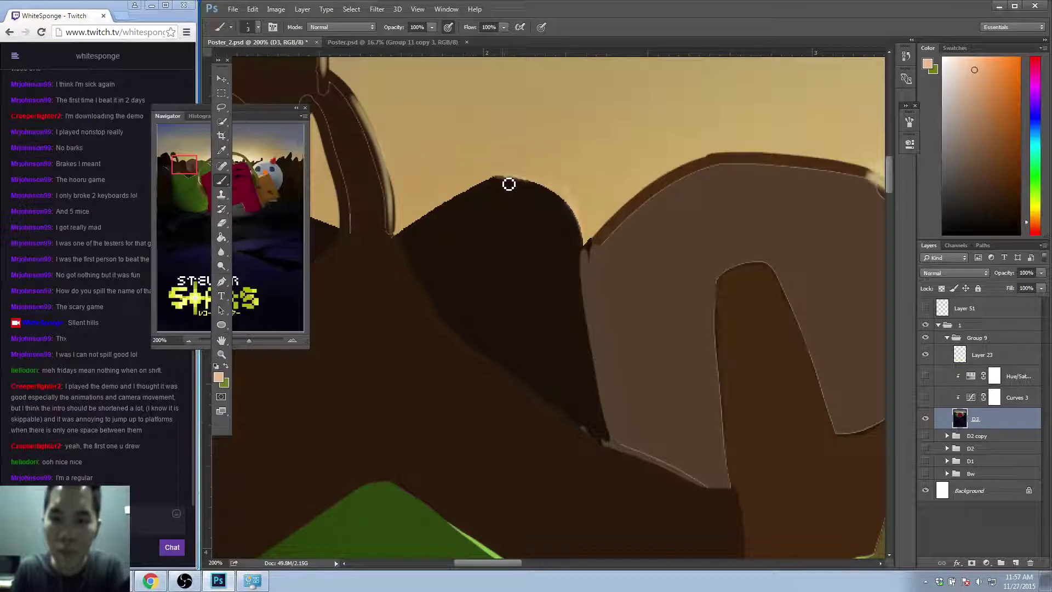
pyautogui.moveTo(518, 184); pyautogui.dragTo(545, 190)
pyautogui.moveTo(567, 204); pyautogui.dragTo(589, 241)
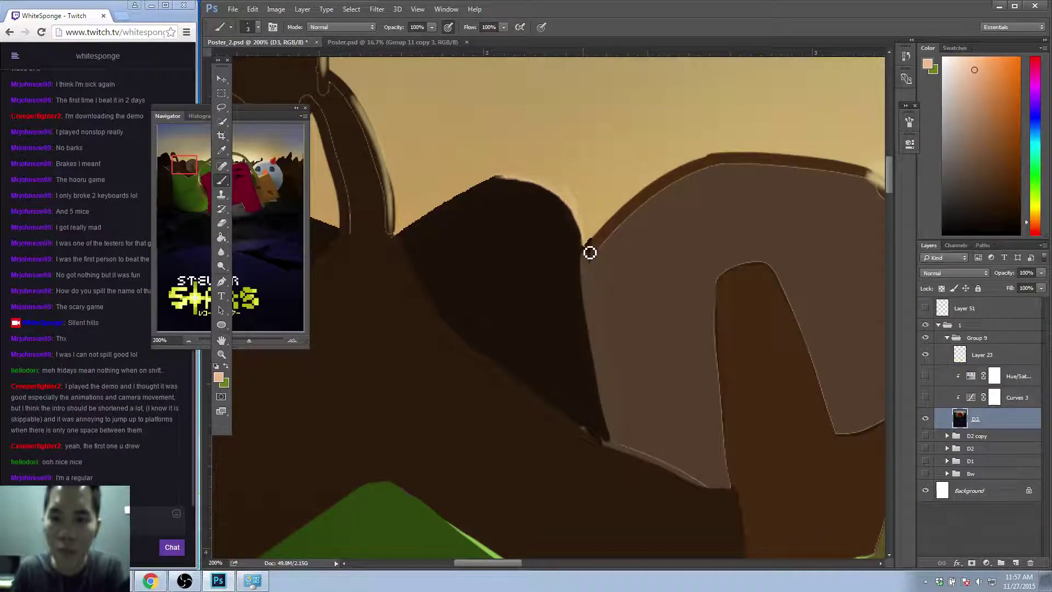
# Sample the tan sky colour and paint it over the pale rim light along the dark rounded figure's right edge.
pyautogui.keyDown('alt'); pyautogui.click(554, 177); pyautogui.keyUp('alt')
pyautogui.moveTo(558, 193); pyautogui.dragTo(590, 231)
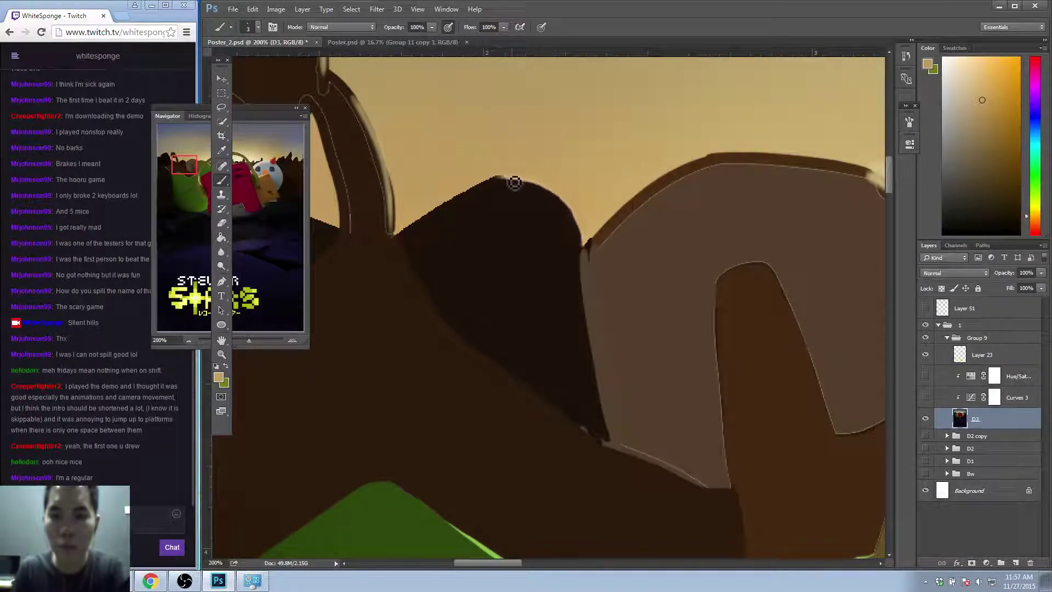
pyautogui.moveTo(511, 182); pyautogui.dragTo(562, 191)
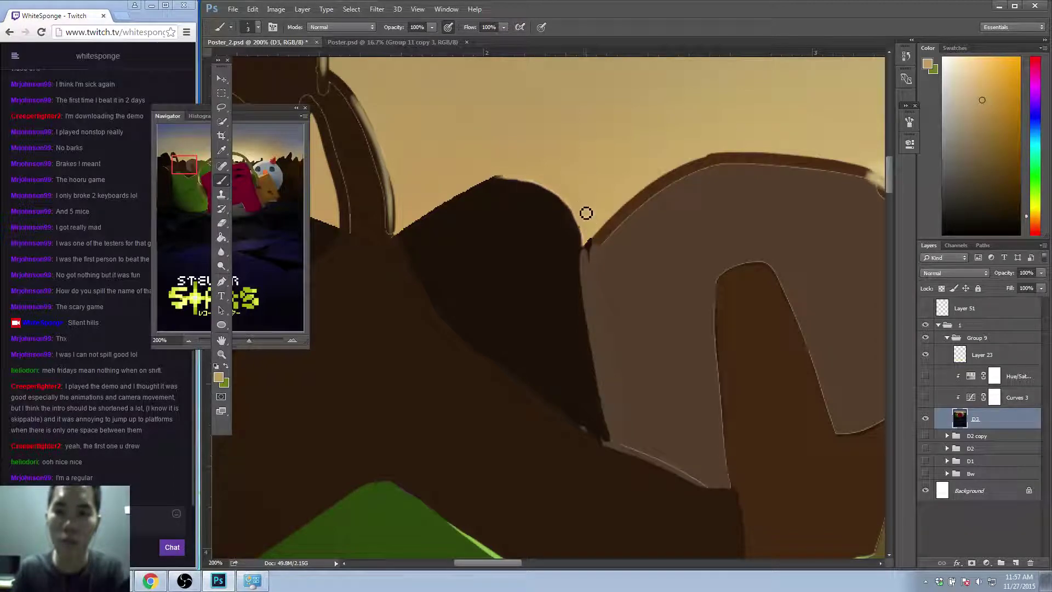
pyautogui.click(584, 240)
pyautogui.keyDown('alt'); pyautogui.click(585, 193); pyautogui.keyUp('alt')
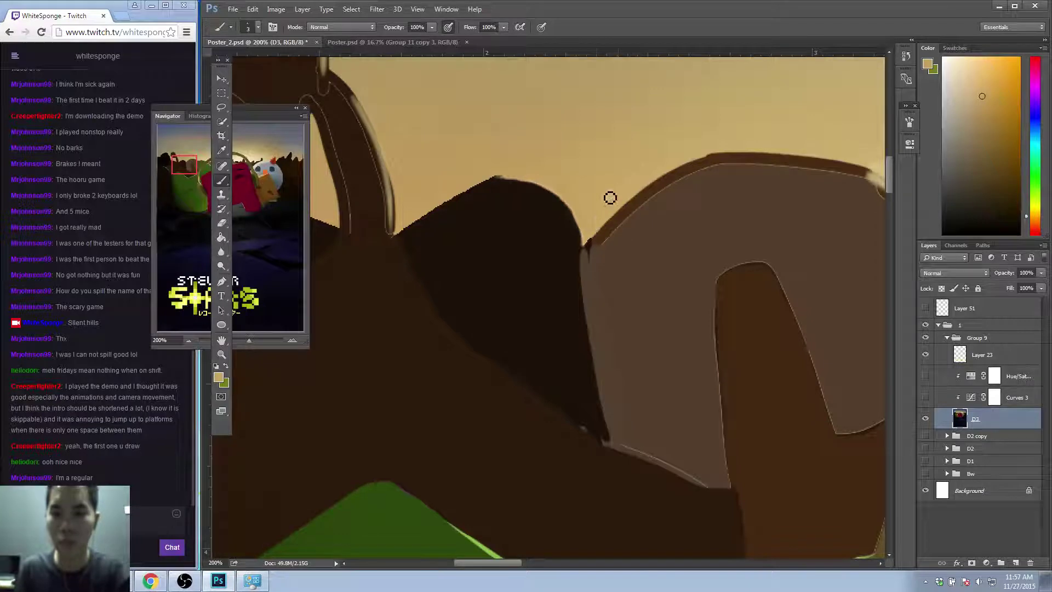
# Sample the near-black and grey-brown tones and paint over the thin outlines along the grey-brown figure's left and lower borders.
pyautogui.keyDown('alt'); pyautogui.click(590, 418); pyautogui.keyUp('alt')
pyautogui.moveTo(585, 426); pyautogui.dragTo(613, 452)
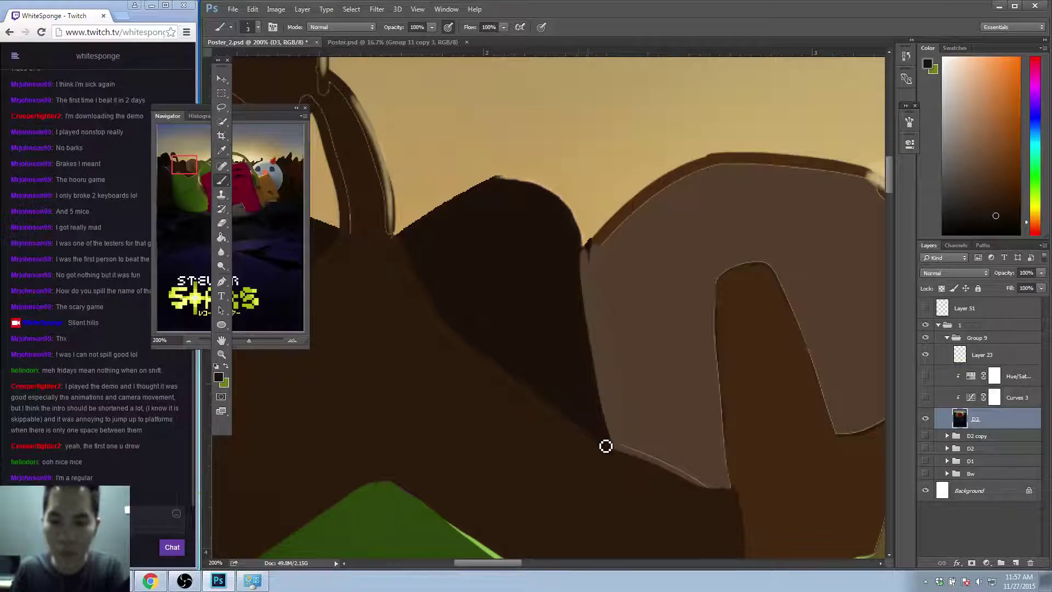
pyautogui.keyDown('alt'); pyautogui.click(605, 269); pyautogui.keyUp('alt')
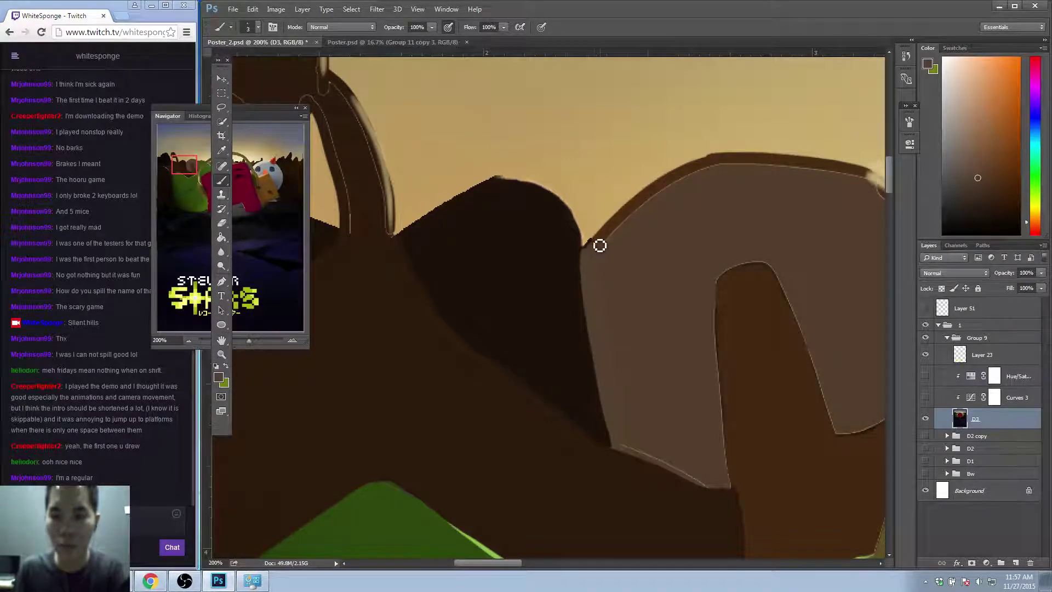
pyautogui.moveTo(607, 249)
pyautogui.mouseDown()
pyautogui.moveTo(603, 258)
pyautogui.moveTo(647, 225)
pyautogui.mouseUp()
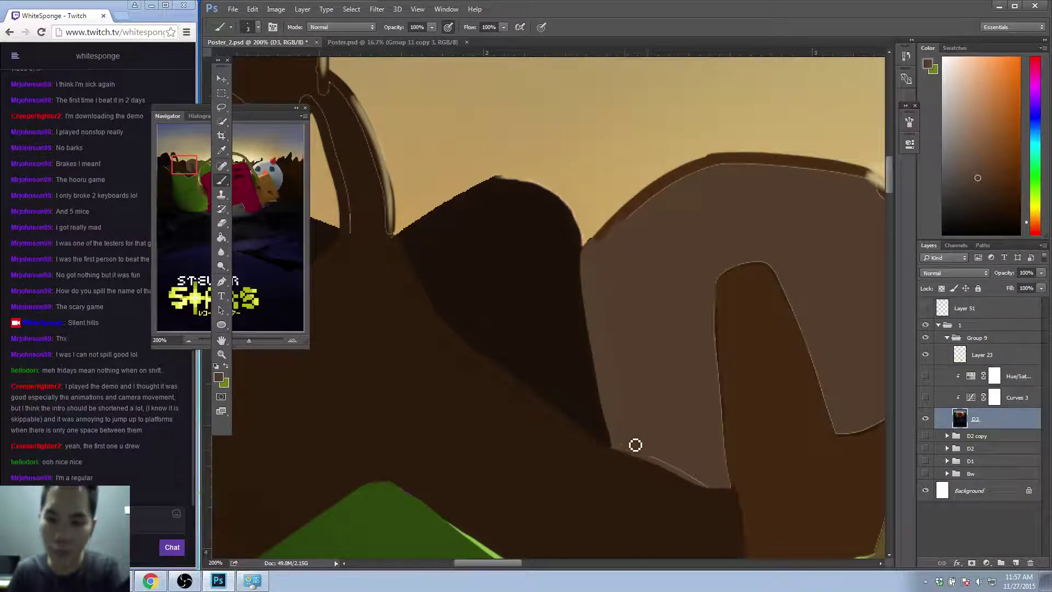
pyautogui.moveTo(628, 453)
pyautogui.mouseDown()
pyautogui.moveTo(714, 492)
pyautogui.moveTo(728, 483)
pyautogui.mouseUp()
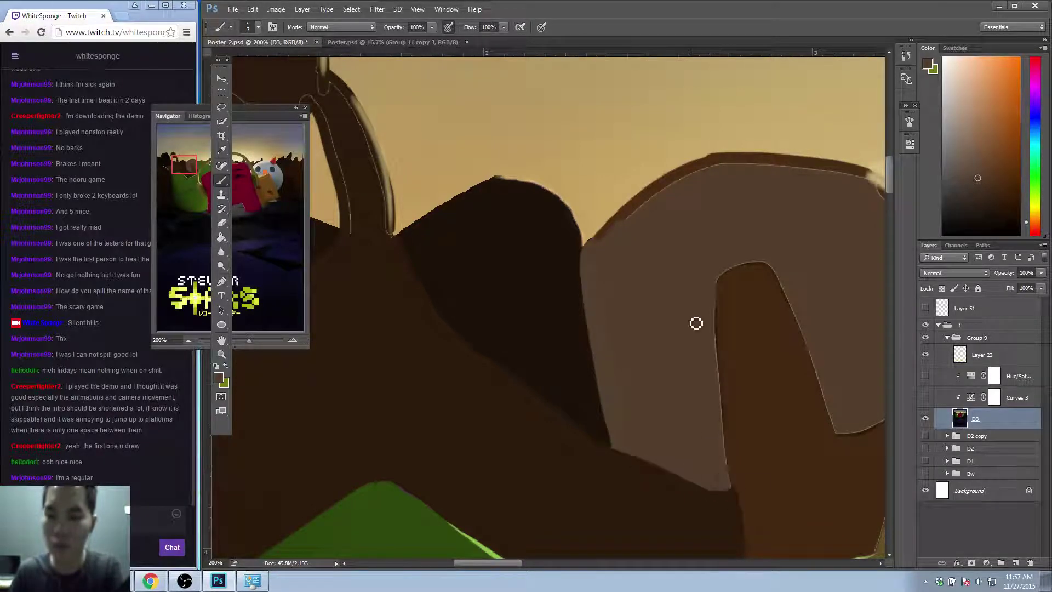
pyautogui.keyDown('alt'); pyautogui.click(727, 500); pyautogui.keyUp('alt')
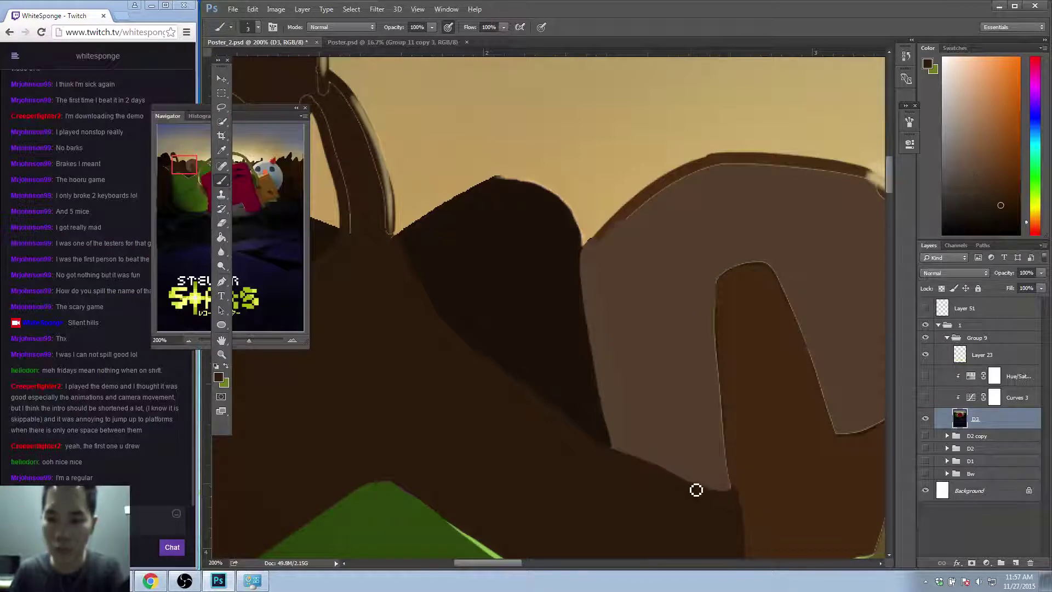
# Sample the grey-brown and repaint the figure's upper left slope and the notch beside its right shoulder.
pyautogui.keyDown('alt'); pyautogui.click(620, 247); pyautogui.keyUp('alt')
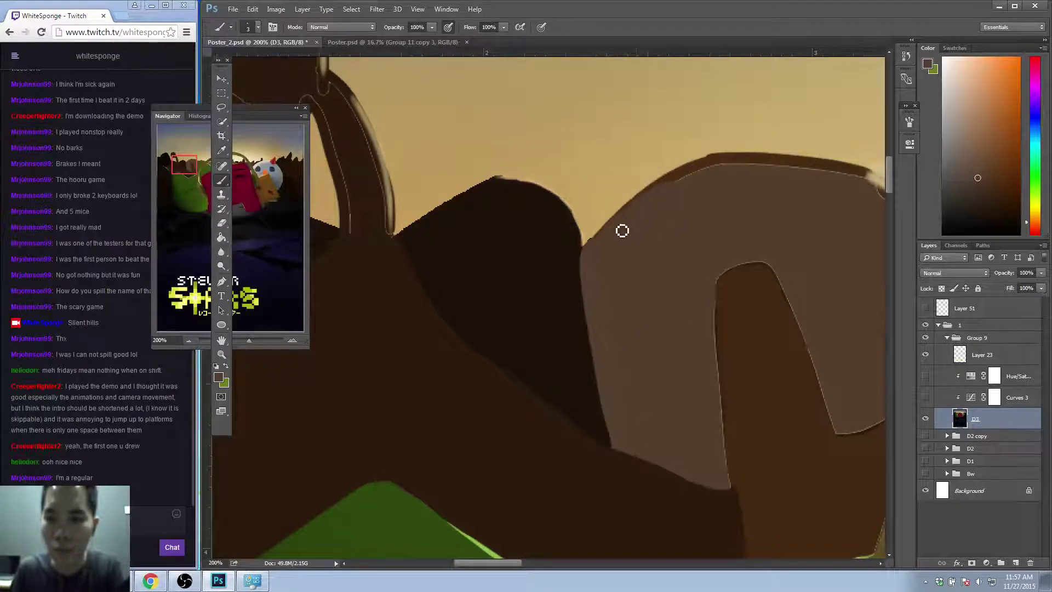
pyautogui.moveTo(732, 197)
pyautogui.mouseDown()
pyautogui.moveTo(639, 230)
pyautogui.moveTo(601, 218)
pyautogui.moveTo(544, 238)
pyautogui.mouseUp()
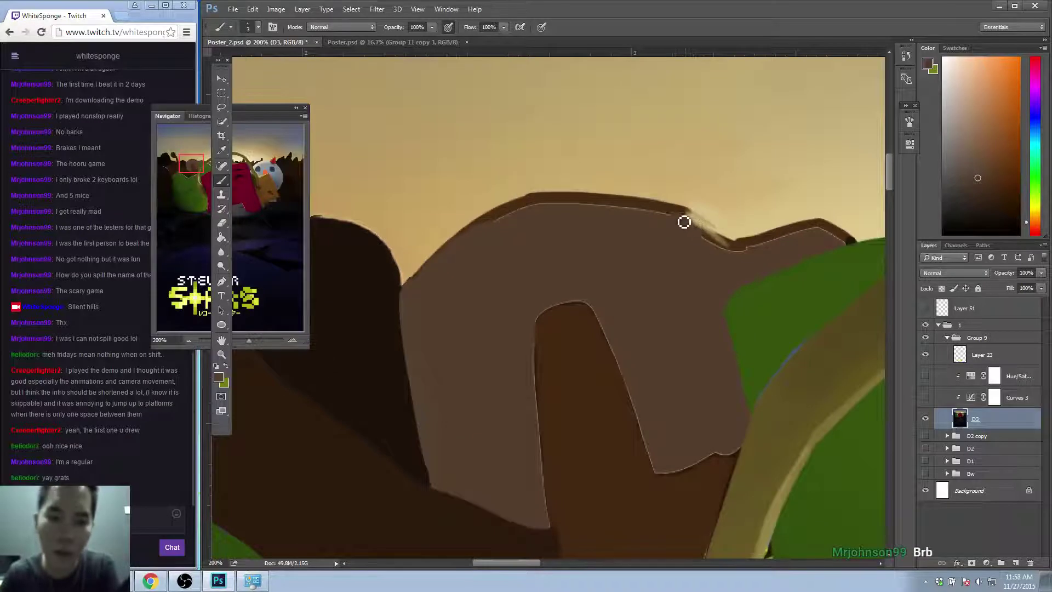
pyautogui.moveTo(692, 220)
pyautogui.mouseDown()
pyautogui.moveTo(707, 241)
pyautogui.moveTo(695, 219)
pyautogui.moveTo(739, 260)
pyautogui.moveTo(708, 242)
pyautogui.moveTo(695, 232)
pyautogui.moveTo(759, 263)
pyautogui.moveTo(723, 254)
pyautogui.moveTo(703, 231)
pyautogui.mouseUp()
# Choose a light peach and paint a rim light along the grey-brown figure's notch, trimming it with sampled sky colour.
pyautogui.click(985, 62)
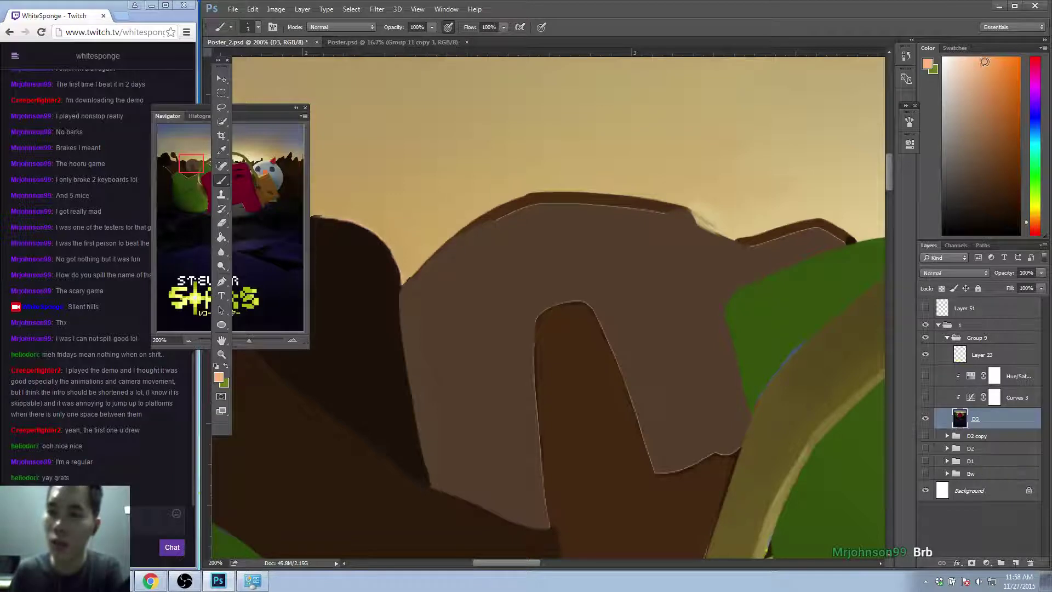
pyautogui.moveTo(715, 249)
pyautogui.mouseDown()
pyautogui.moveTo(700, 229)
pyautogui.moveTo(724, 240)
pyautogui.moveTo(699, 226)
pyautogui.moveTo(737, 242)
pyautogui.mouseUp()
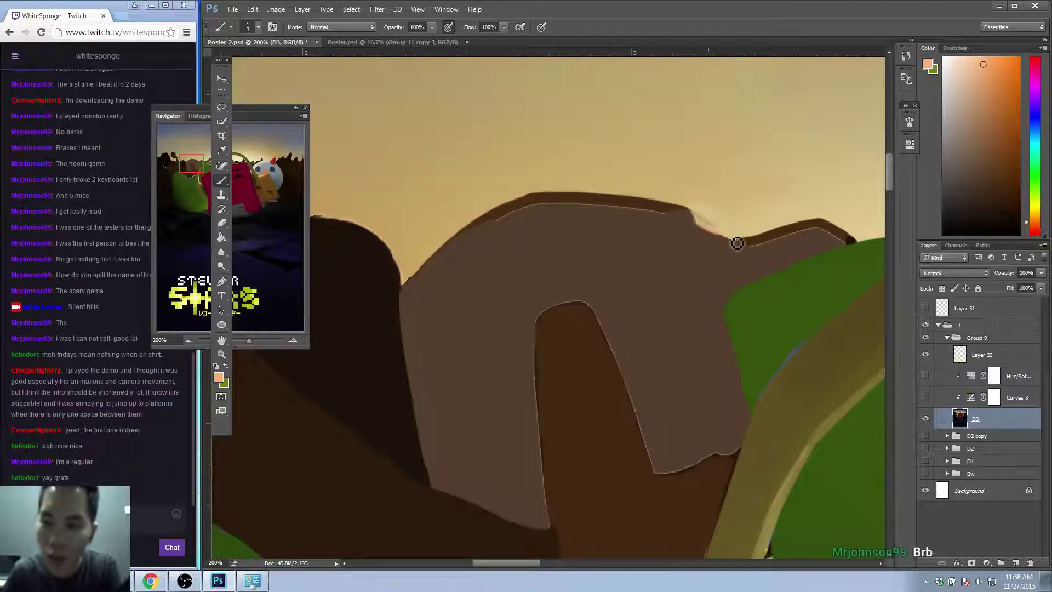
pyautogui.keyDown('alt'); pyautogui.click(721, 200); pyautogui.keyUp('alt')
pyautogui.keyDown('alt'); pyautogui.click(722, 197); pyautogui.keyUp('alt')
pyautogui.moveTo(707, 223)
pyautogui.mouseDown()
pyautogui.moveTo(726, 230)
pyautogui.moveTo(712, 214)
pyautogui.moveTo(740, 234)
pyautogui.moveTo(721, 229)
pyautogui.mouseUp()
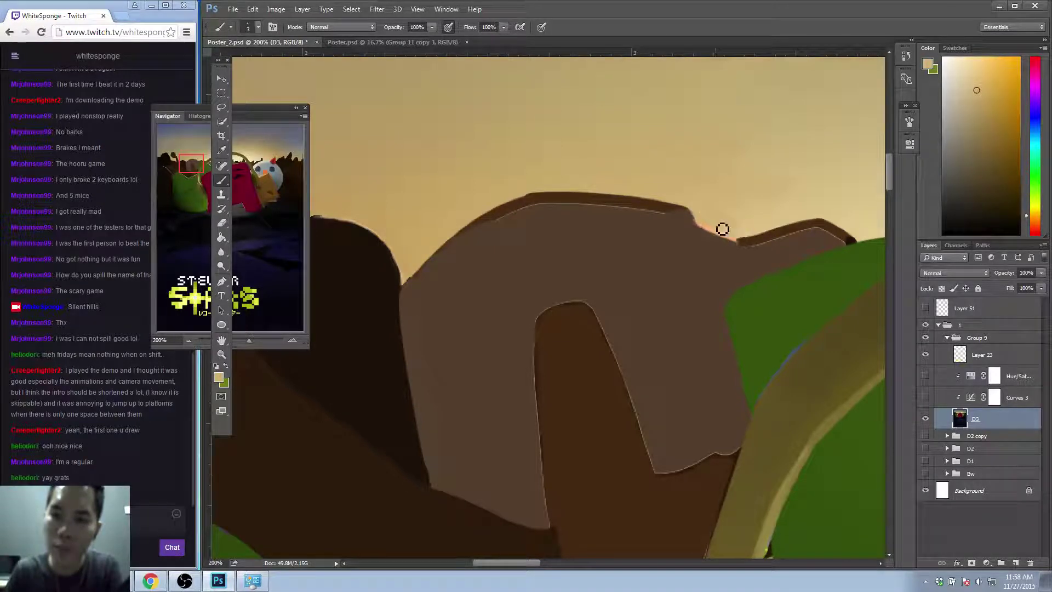
# Sample nearby sky tones, enlarge the brush to 20 px and paint the sky above the grey-brown figure's notch.
pyautogui.keyDown('alt'); pyautogui.click(750, 209); pyautogui.keyUp('alt')
pyautogui.press(']')
pyautogui.press(']')
pyautogui.press(']')
pyautogui.click(252, 28)
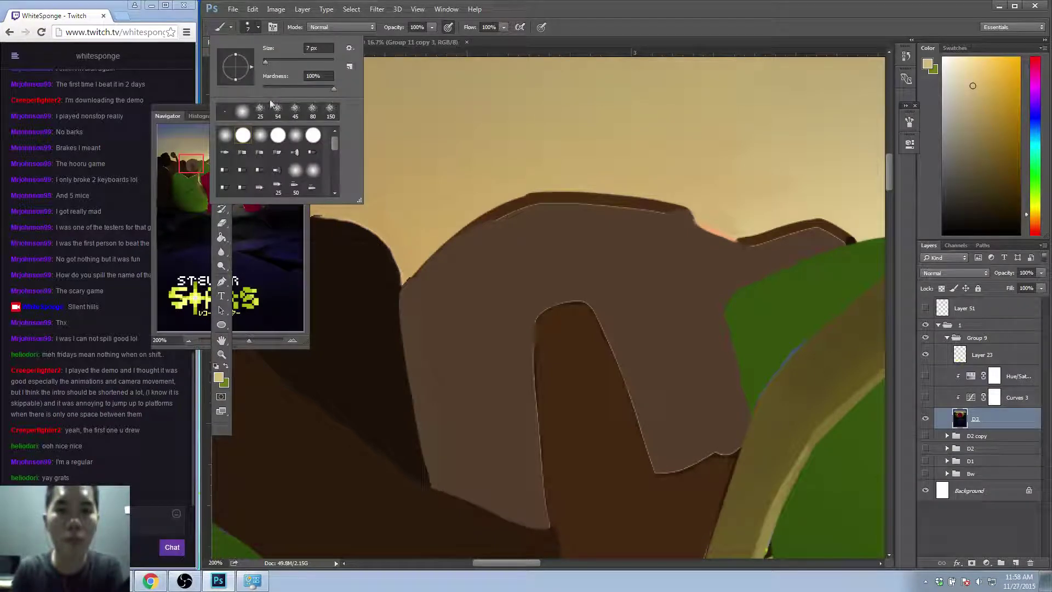
pyautogui.click(751, 211)
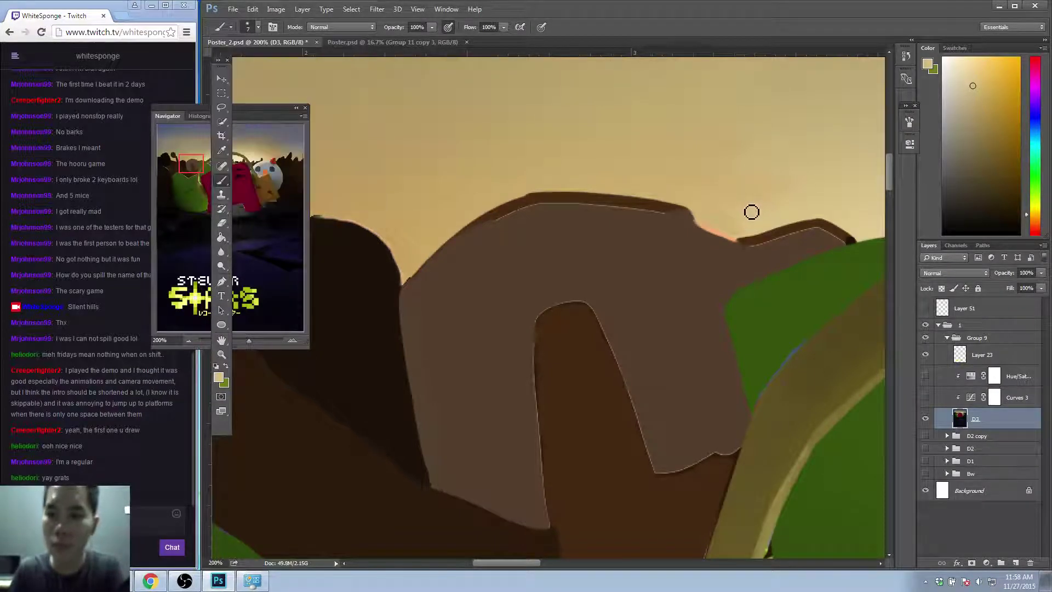
pyautogui.keyDown('alt'); pyautogui.click(747, 219); pyautogui.keyUp('alt')
pyautogui.press(']')
pyautogui.press(']')
pyautogui.press(']')
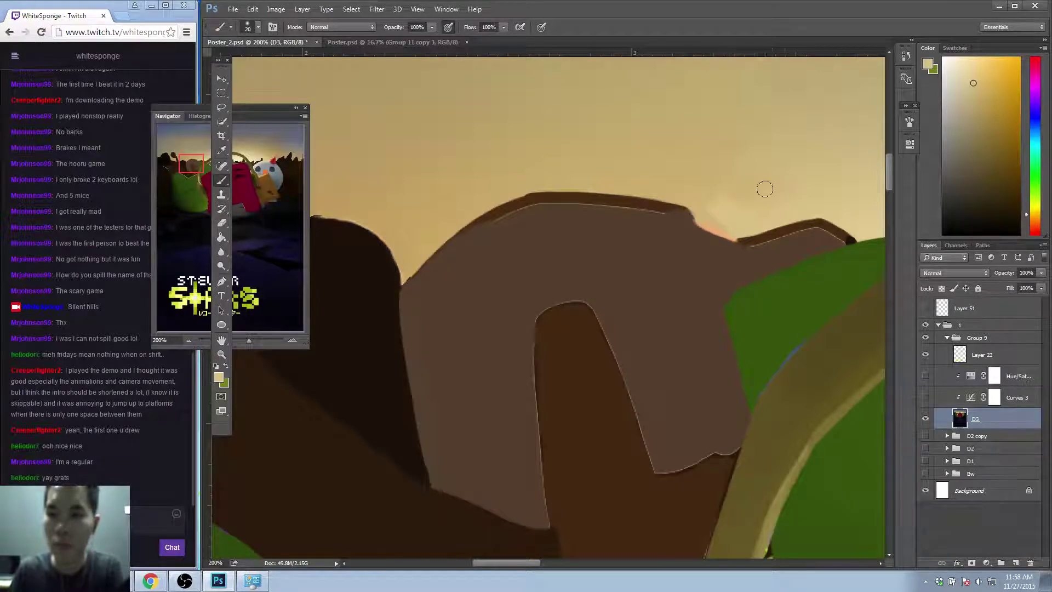
pyautogui.keyDown('alt'); pyautogui.click(736, 178); pyautogui.keyUp('alt')
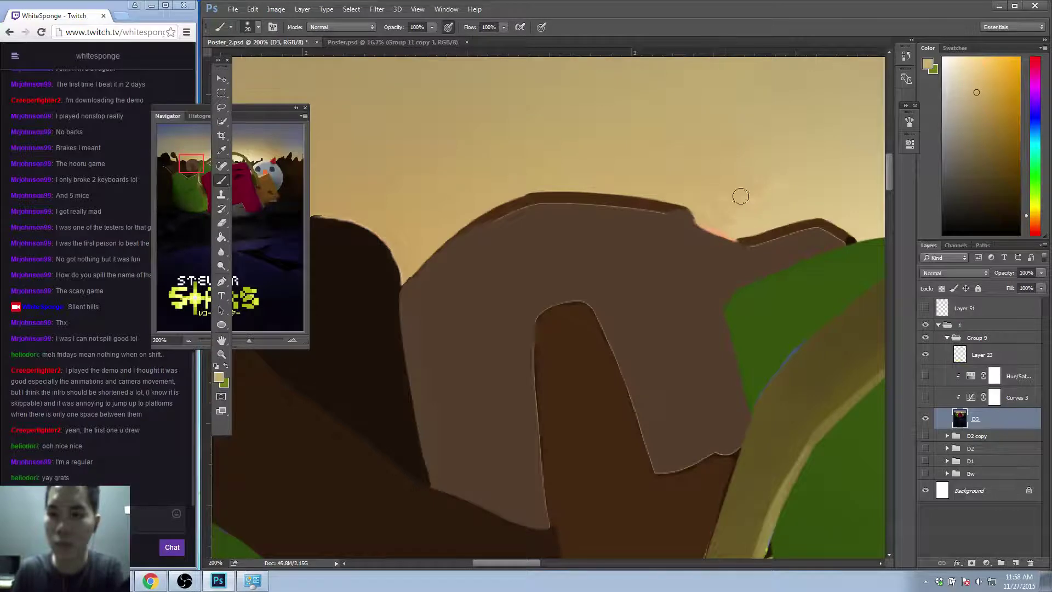
# Lower the brush opacity to 15% and blend sampled sky tones around the patch above the notch.
pyautogui.moveTo(431, 26); pyautogui.dragTo(384, 41)
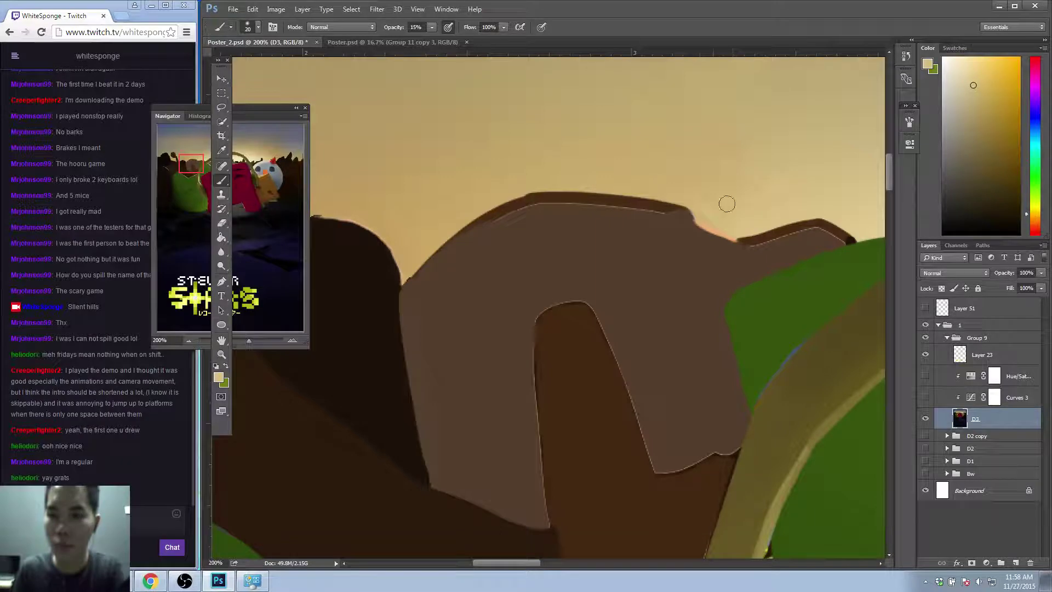
pyautogui.keyDown('alt'); pyautogui.click(727, 165); pyautogui.keyUp('alt')
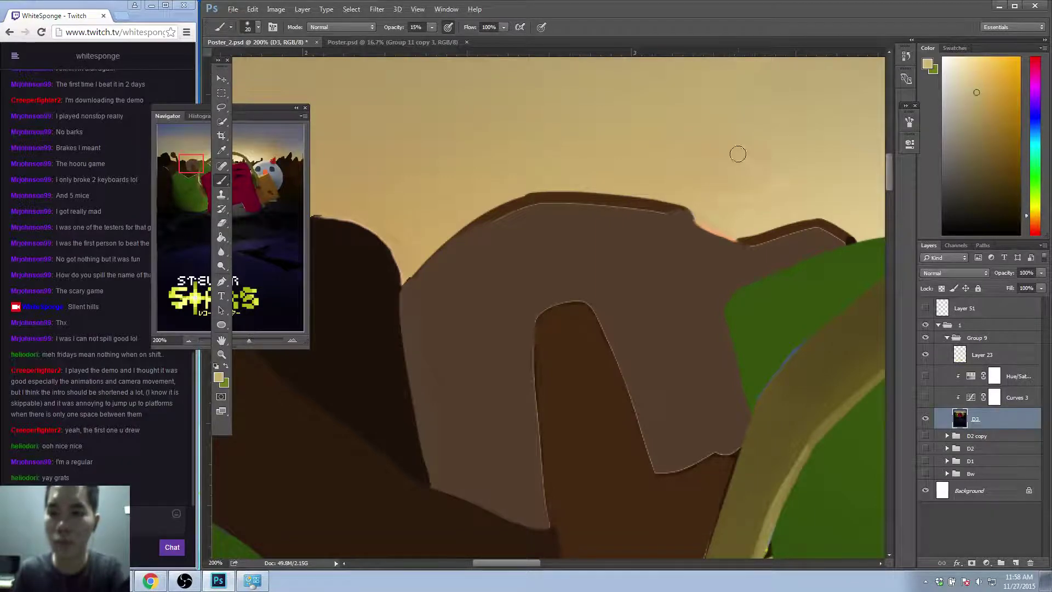
pyautogui.keyDown('alt'); pyautogui.click(759, 135); pyautogui.keyUp('alt')
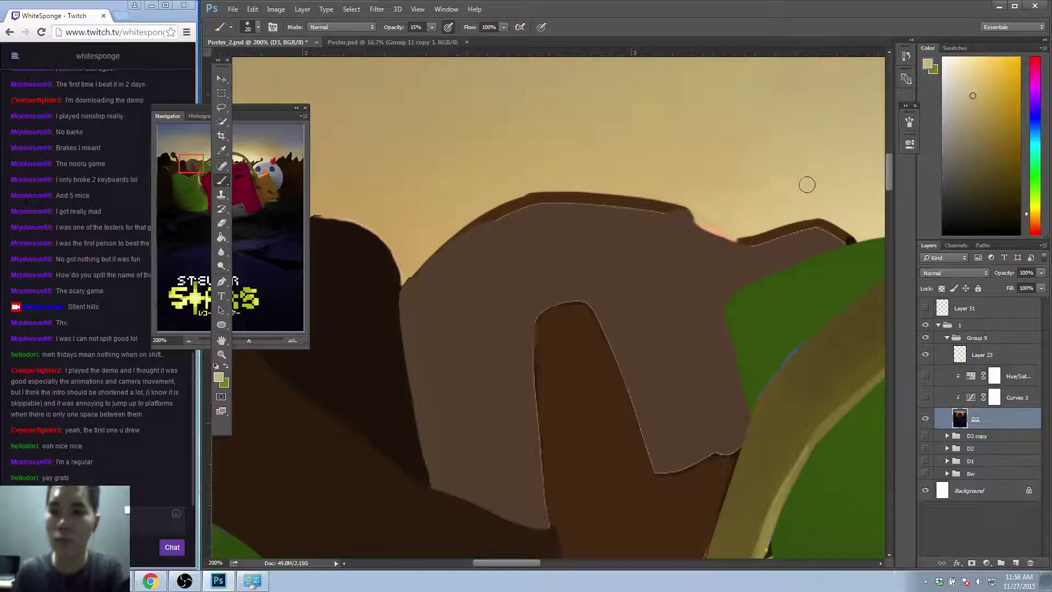
pyautogui.keyDown('alt'); pyautogui.click(814, 199); pyautogui.keyUp('alt')
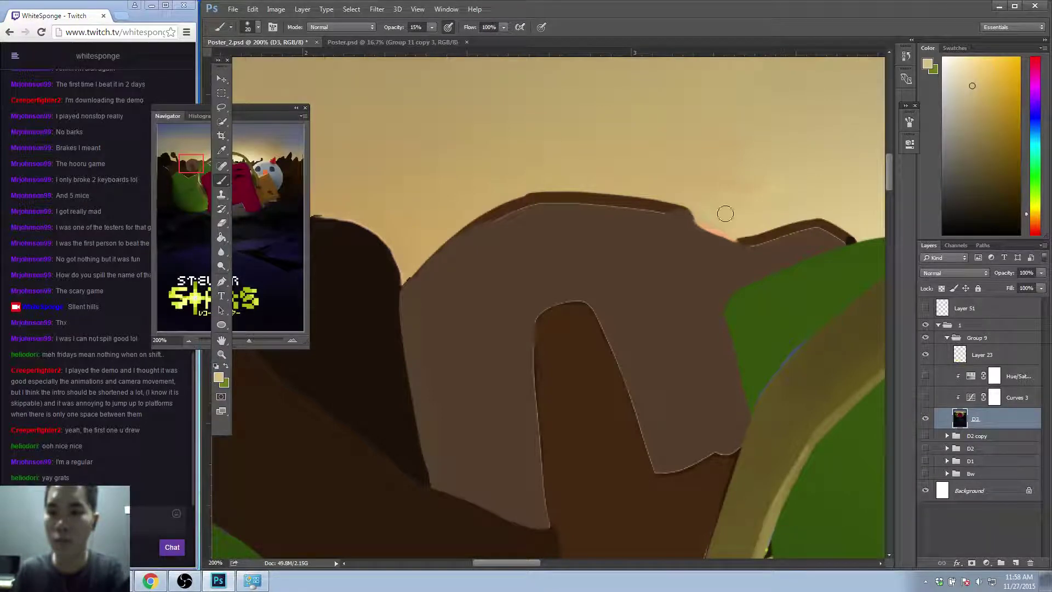
# With a 7 px brush at 100% opacity, paint sampled grey-brown over the outline along the figure's top edge up to the green shape.
pyautogui.press('[')
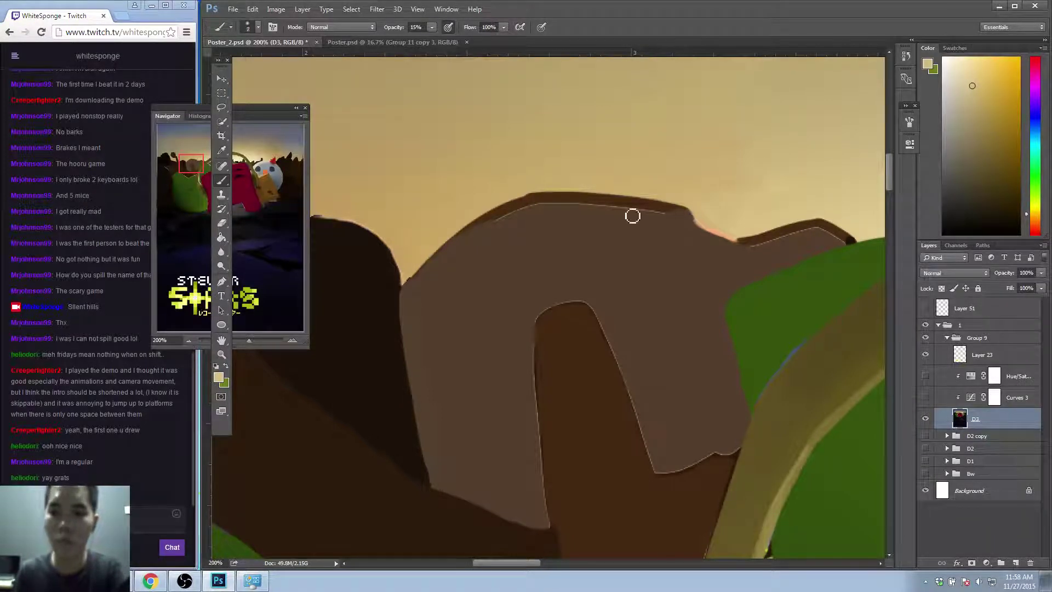
pyautogui.click(428, 29)
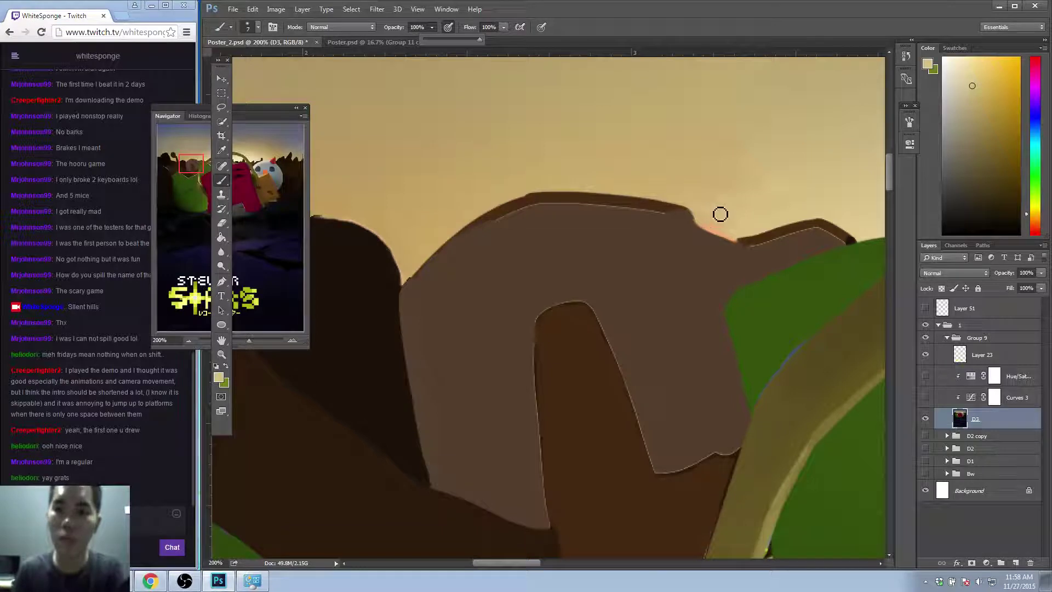
pyautogui.keyDown('alt'); pyautogui.click(676, 219); pyautogui.keyUp('alt')
pyautogui.moveTo(518, 219)
pyautogui.mouseDown()
pyautogui.moveTo(585, 185)
pyautogui.moveTo(546, 206)
pyautogui.moveTo(704, 233)
pyautogui.mouseUp()
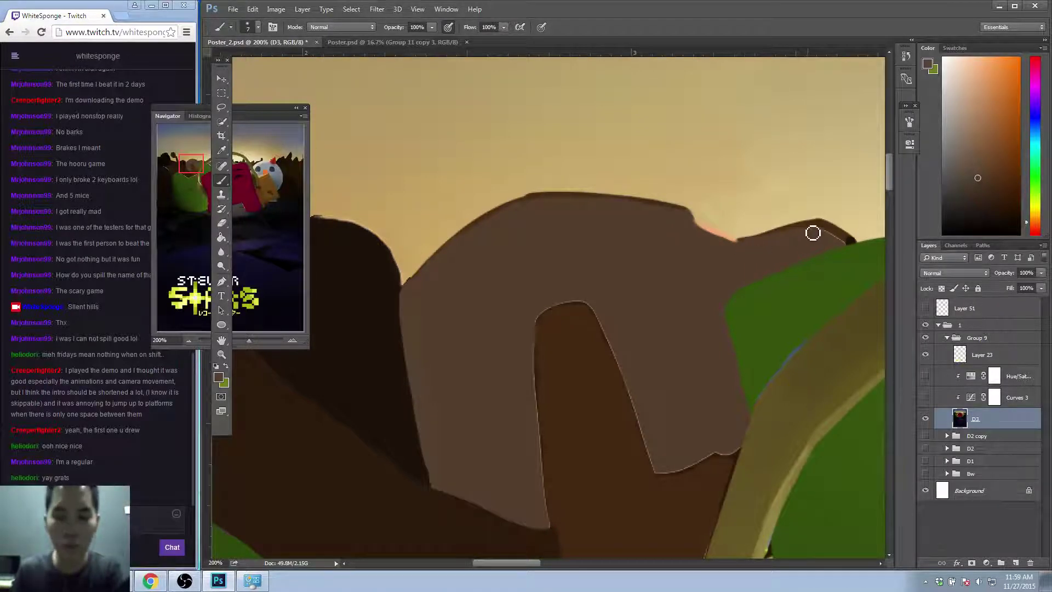
pyautogui.moveTo(778, 243)
pyautogui.mouseDown()
pyautogui.moveTo(822, 232)
pyautogui.moveTo(856, 248)
pyautogui.mouseUp()
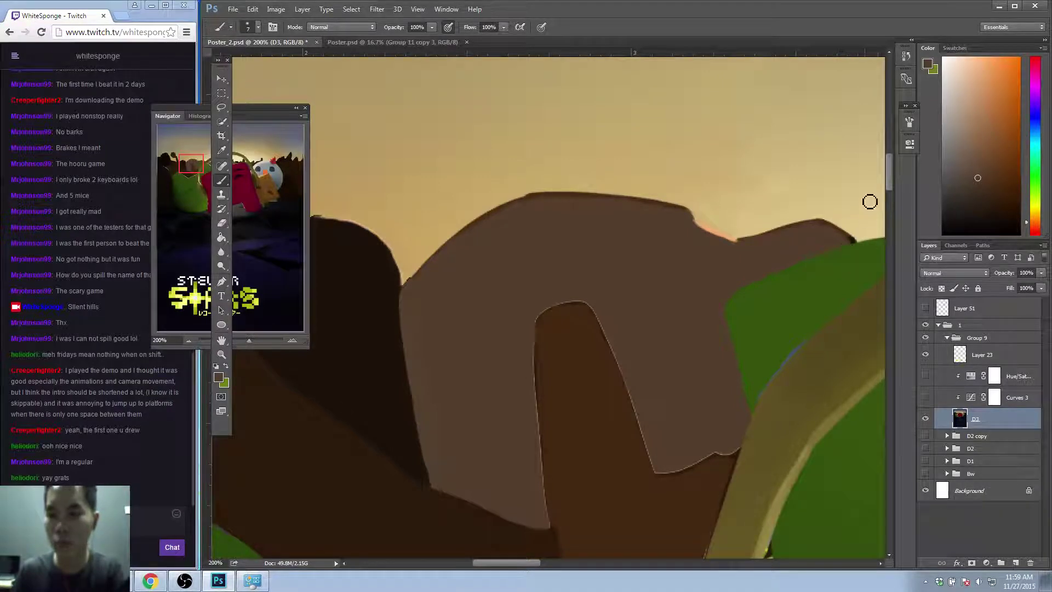
# Sample the dark tone and the adjacent sky and touch up the outline on the black figure's upper right edge.
pyautogui.press('z')
pyautogui.moveTo(787, 191); pyautogui.dragTo(710, 232)
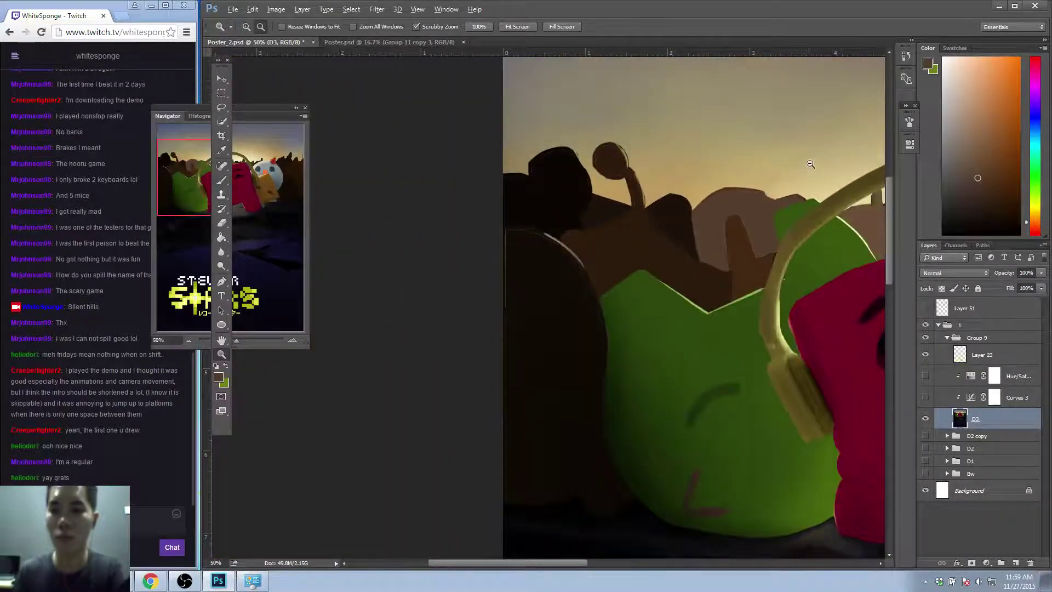
pyautogui.click(709, 232)
pyautogui.click(709, 231)
pyautogui.press('b')
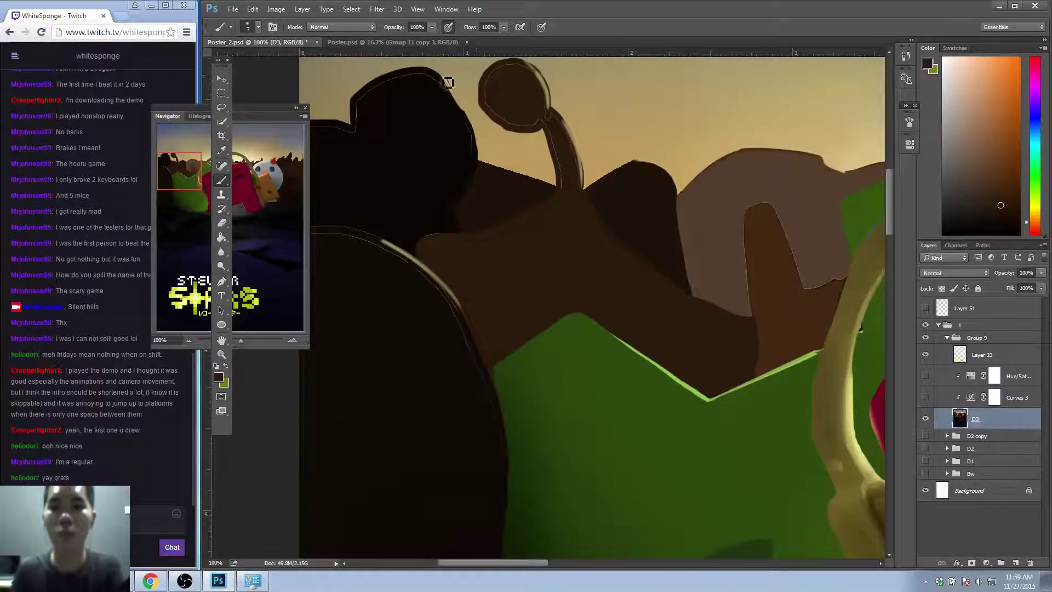
pyautogui.press('alt')
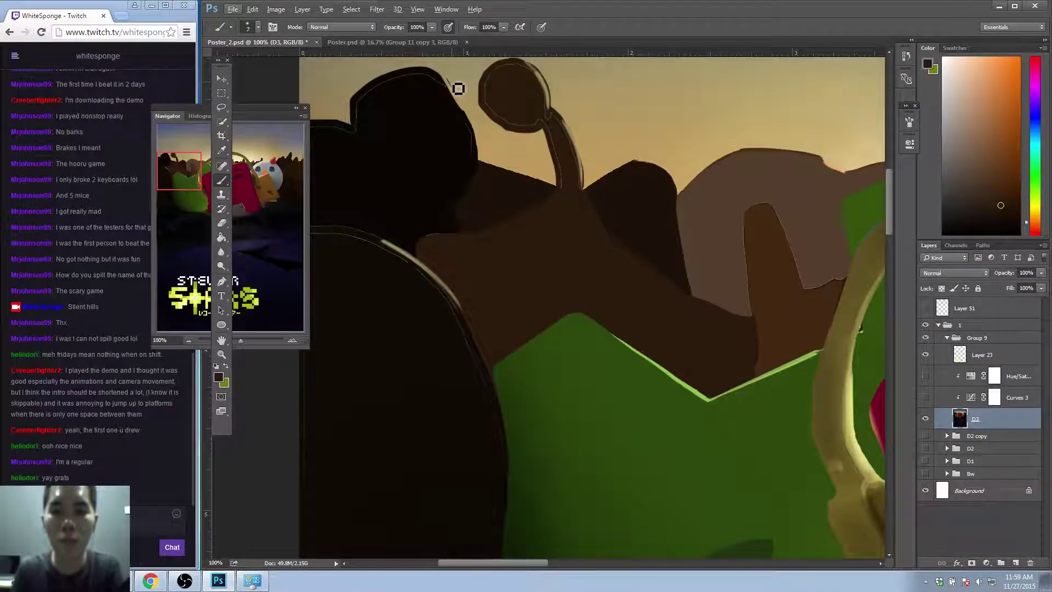
pyautogui.keyDown('alt'); pyautogui.click(458, 89); pyautogui.keyUp('alt')
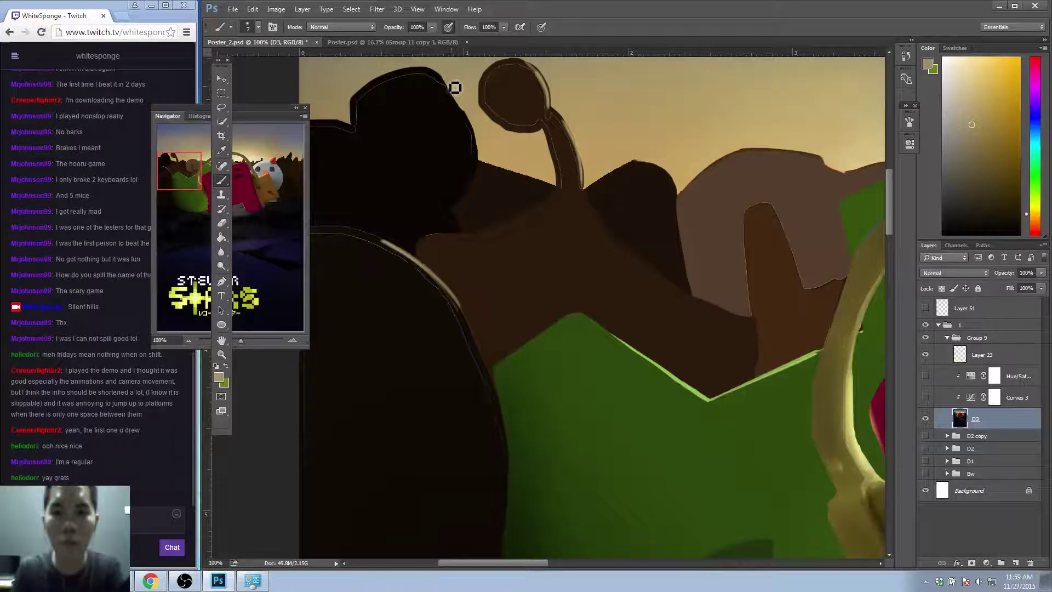
pyautogui.press('z')
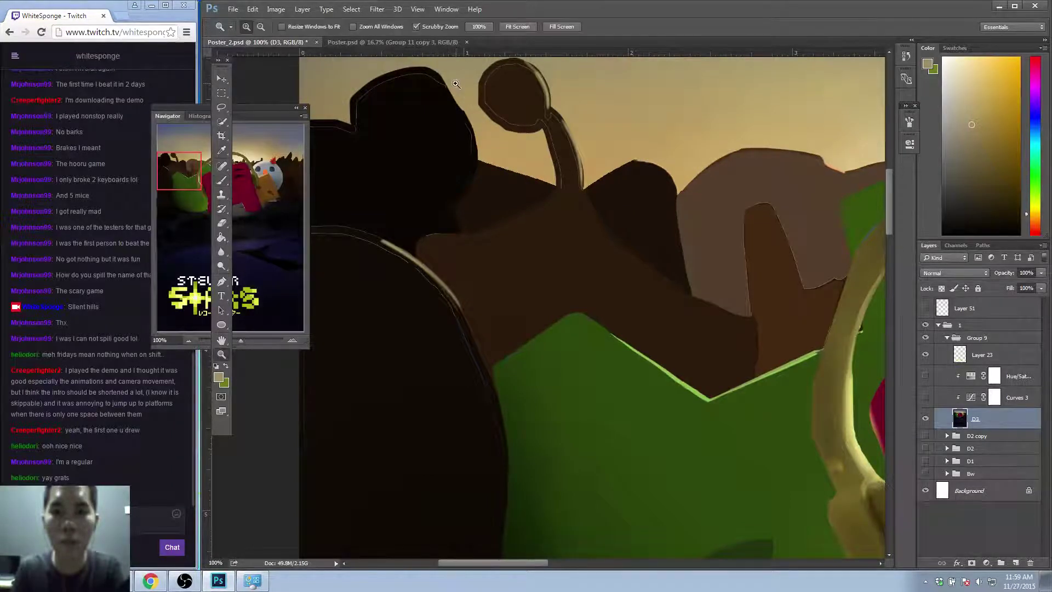
pyautogui.click(456, 84)
pyautogui.press('b')
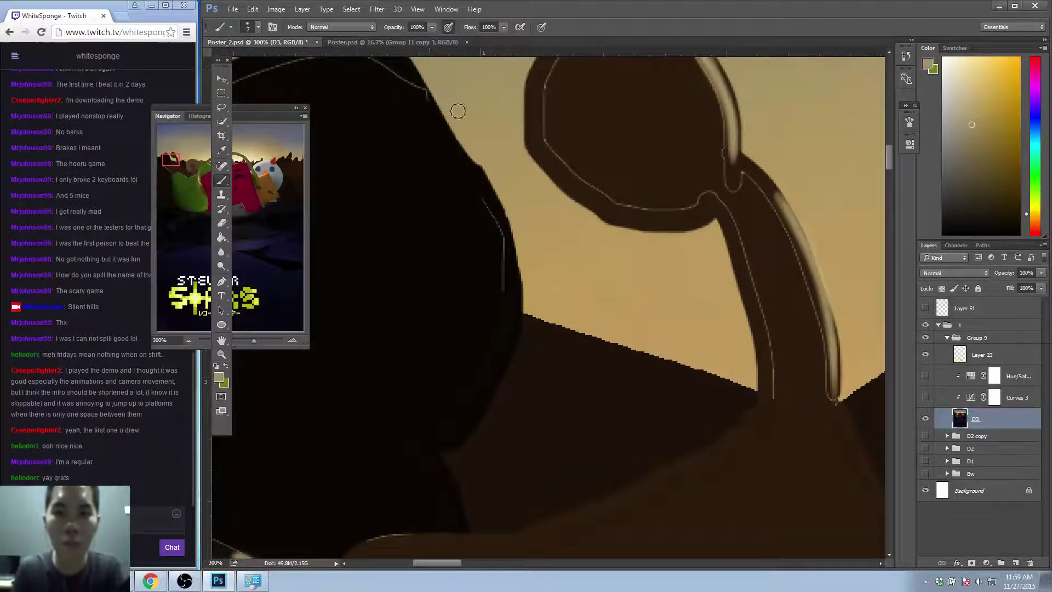
# Sample the round head's dark brown and paint over the thin outline inside its lower and left edge.
pyautogui.press('z')
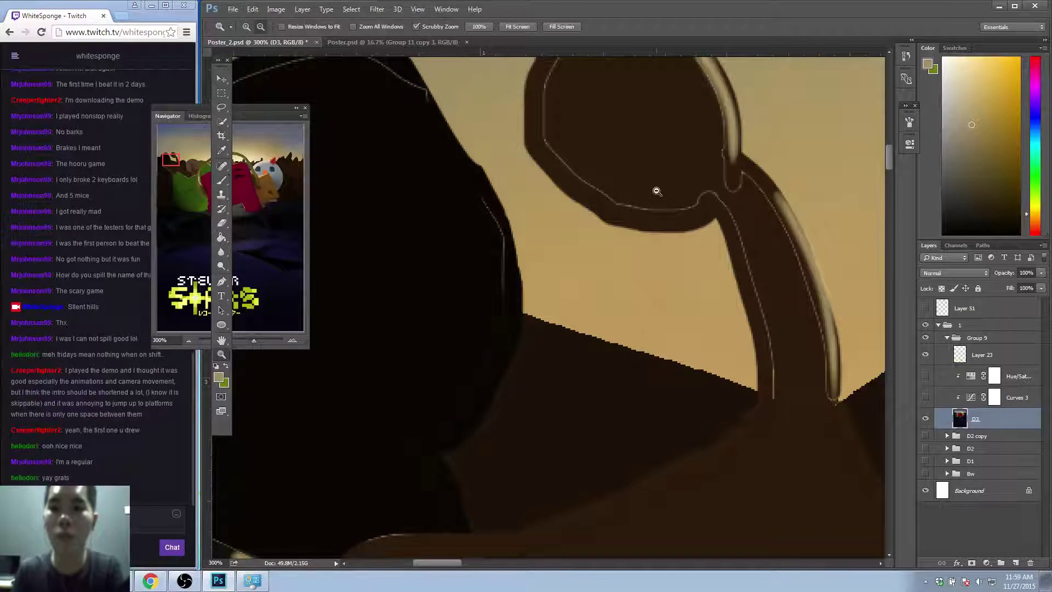
pyautogui.keyDown('alt'); pyautogui.click(653, 188); pyautogui.keyUp('alt')
pyautogui.keyDown('alt'); pyautogui.click(659, 165); pyautogui.keyUp('alt')
pyautogui.click(658, 165)
pyautogui.press('b')
pyautogui.moveTo(624, 170); pyautogui.dragTo(627, 166)
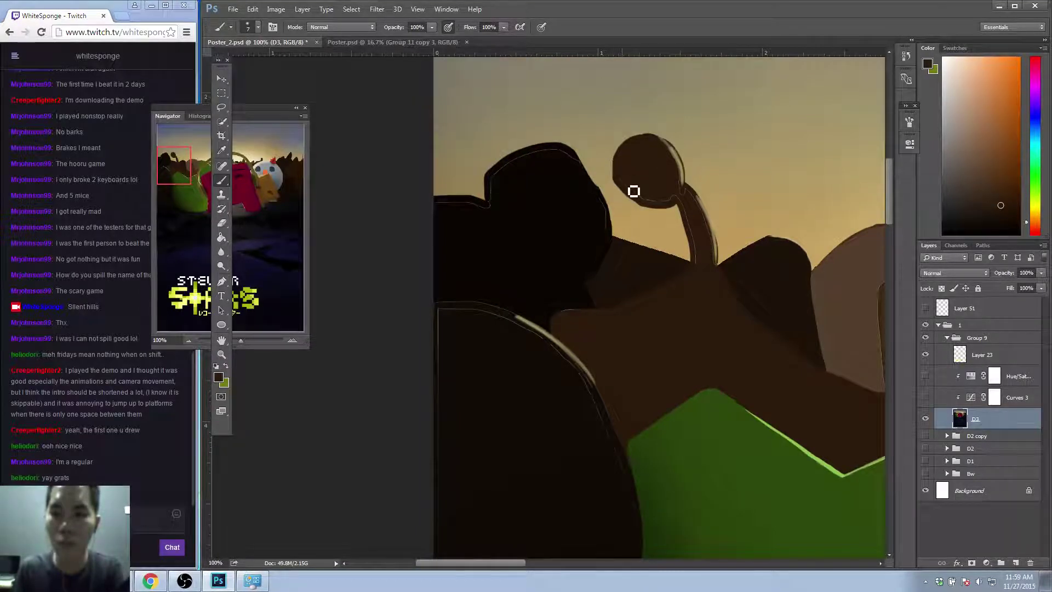
pyautogui.moveTo(641, 200)
pyautogui.mouseDown()
pyautogui.moveTo(679, 202)
pyautogui.moveTo(632, 199)
pyautogui.moveTo(651, 212)
pyautogui.moveTo(623, 188)
pyautogui.moveTo(643, 209)
pyautogui.moveTo(623, 186)
pyautogui.moveTo(632, 165)
pyautogui.mouseUp()
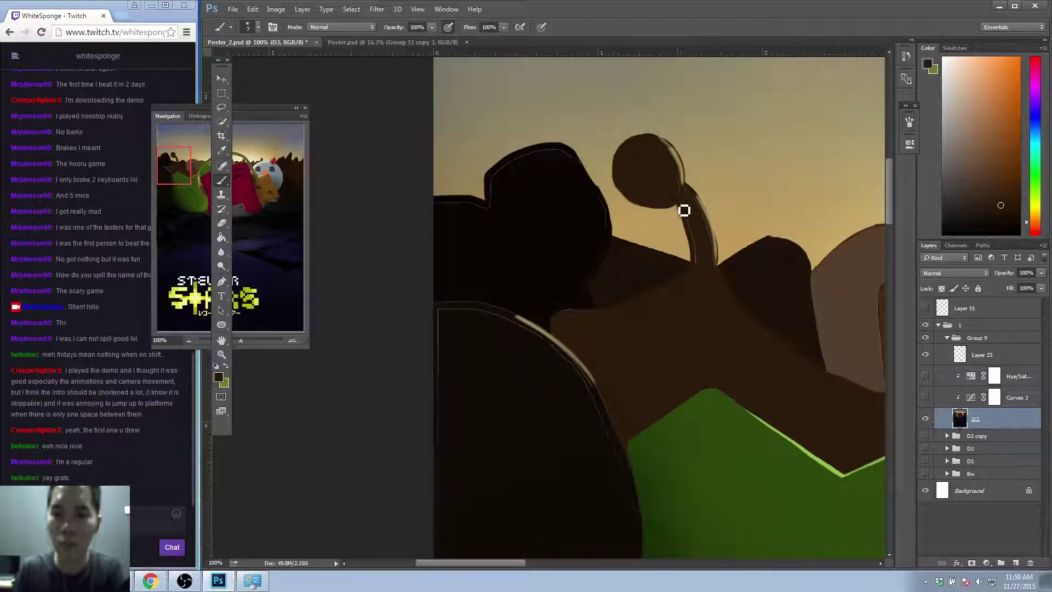
# Sample the adjacent sky and dark brown tones and paint over the outlines along the curved stalk beneath the round head.
pyautogui.moveTo(689, 199); pyautogui.dragTo(696, 203)
pyautogui.keyDown('alt'); pyautogui.click(684, 174); pyautogui.keyUp('alt')
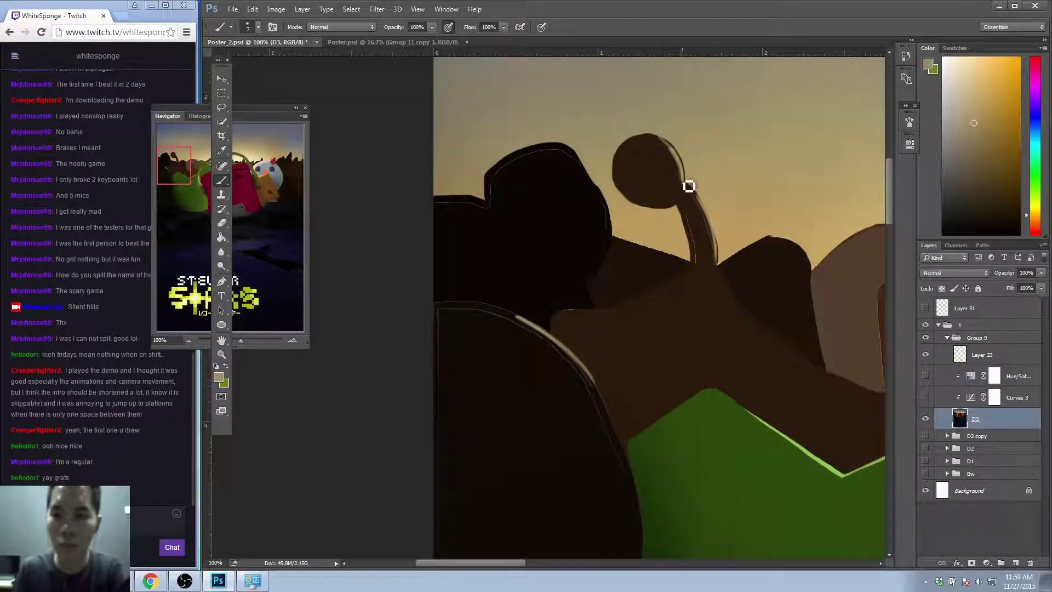
pyautogui.moveTo(694, 190); pyautogui.dragTo(705, 204)
pyautogui.keyDown('alt'); pyautogui.click(689, 198); pyautogui.keyUp('alt')
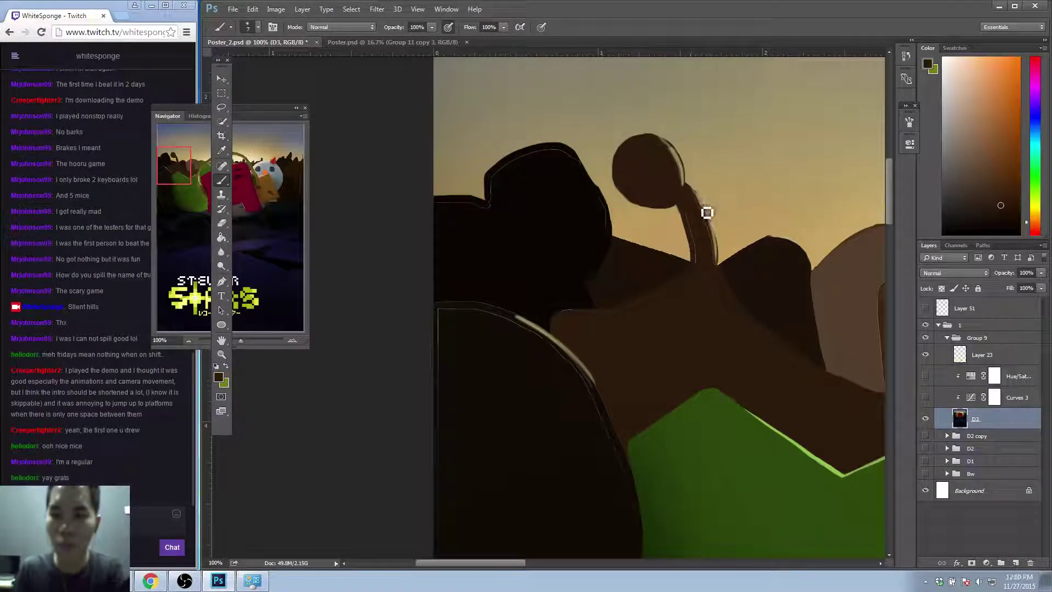
pyautogui.moveTo(692, 228); pyautogui.dragTo(696, 230)
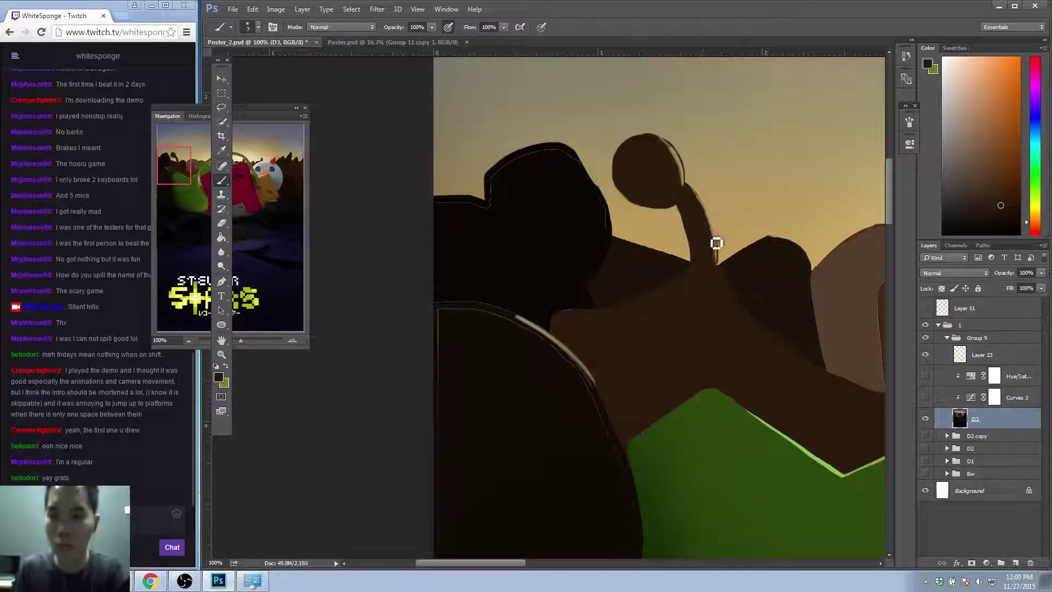
pyautogui.moveTo(718, 239); pyautogui.dragTo(719, 268)
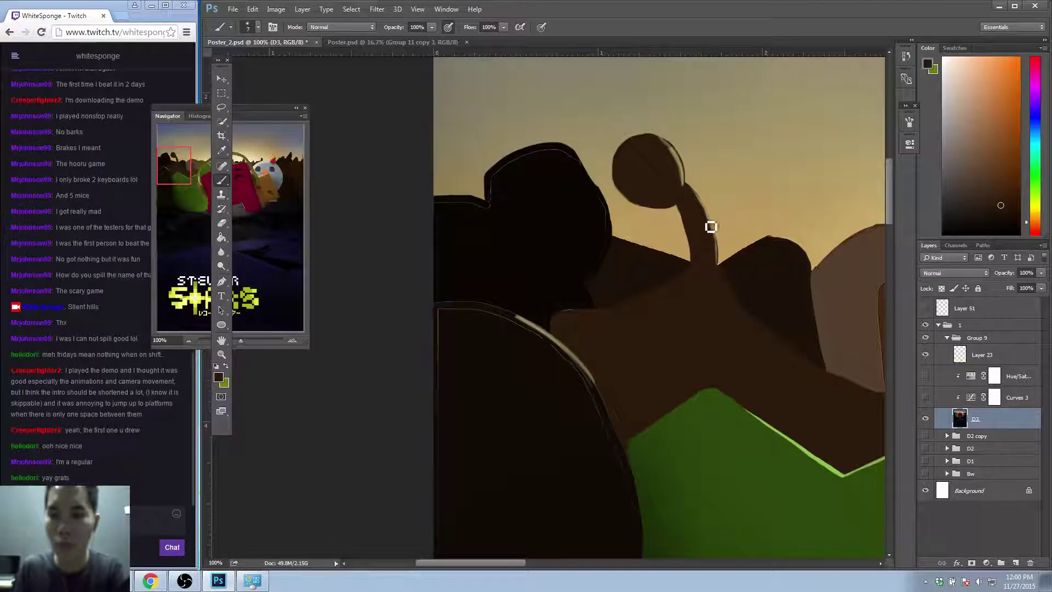
pyautogui.moveTo(712, 246); pyautogui.dragTo(721, 263)
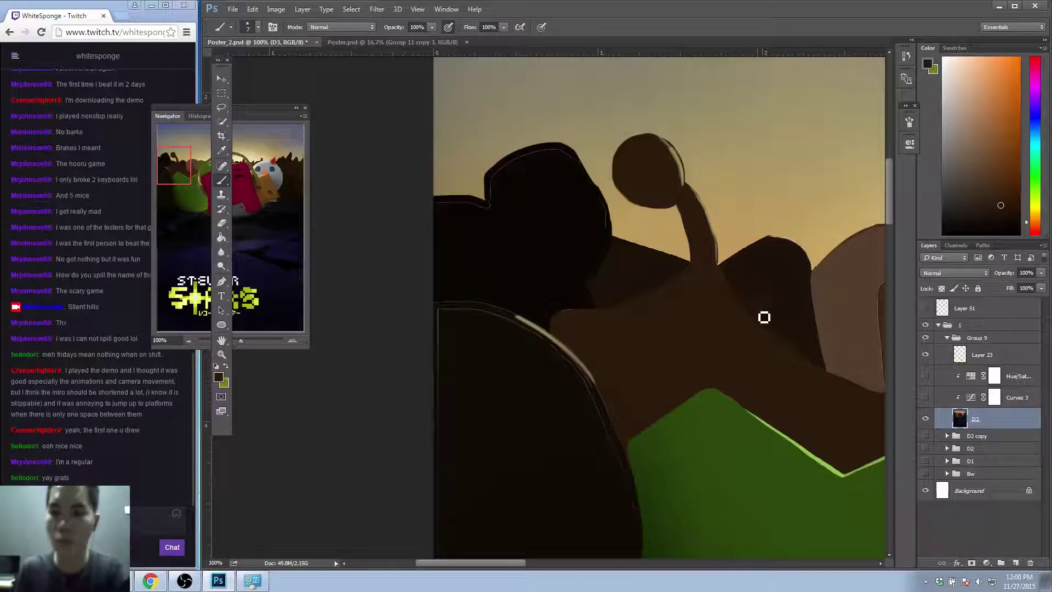
# Examine the background figures and ground around the snowman and orange box against the whole poster.
pyautogui.press('z')
pyautogui.keyDown('alt'); pyautogui.click(769, 269); pyautogui.keyUp('alt')
pyautogui.keyDown('alt'); pyautogui.click(772, 267); pyautogui.keyUp('alt')
pyautogui.moveTo(794, 237); pyautogui.dragTo(202, 149)
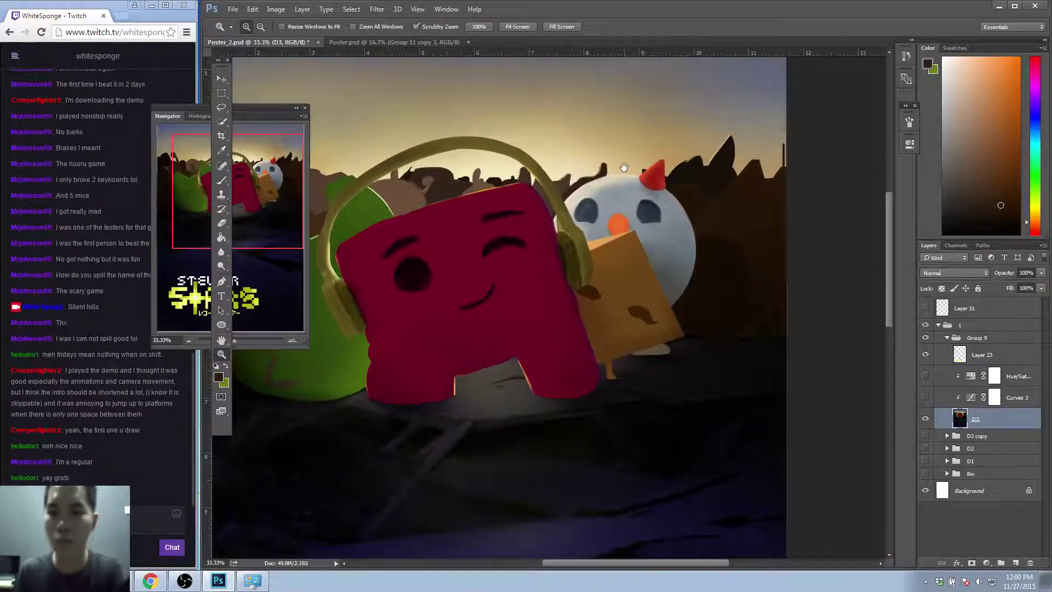
pyautogui.click(763, 205)
pyautogui.click(750, 193)
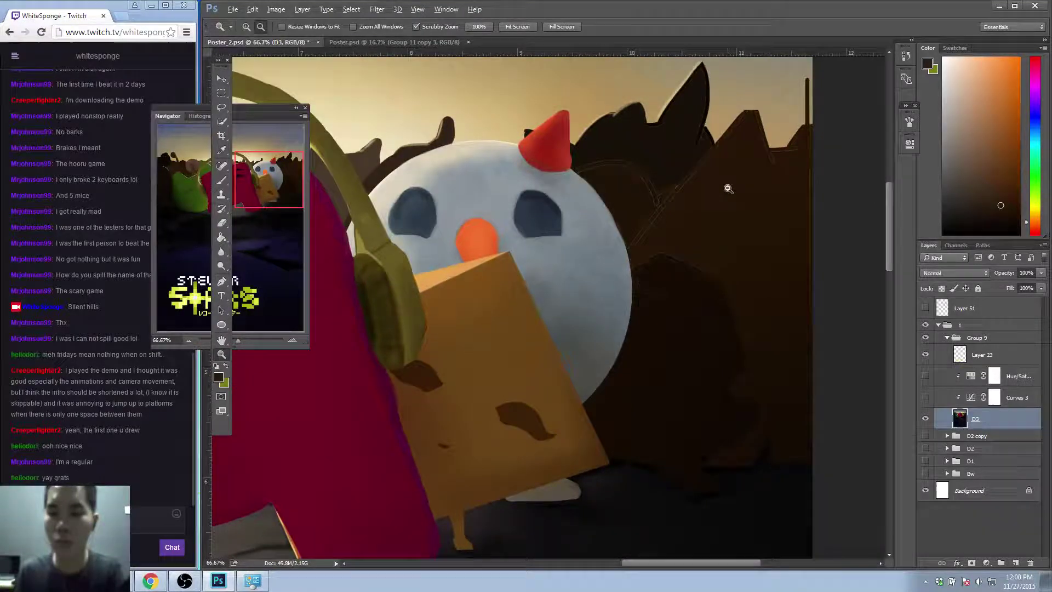
pyautogui.keyDown('alt'); pyautogui.click(730, 187); pyautogui.keyUp('alt')
pyautogui.keyDown('alt'); pyautogui.click(730, 188); pyautogui.keyUp('alt')
pyautogui.click(747, 247)
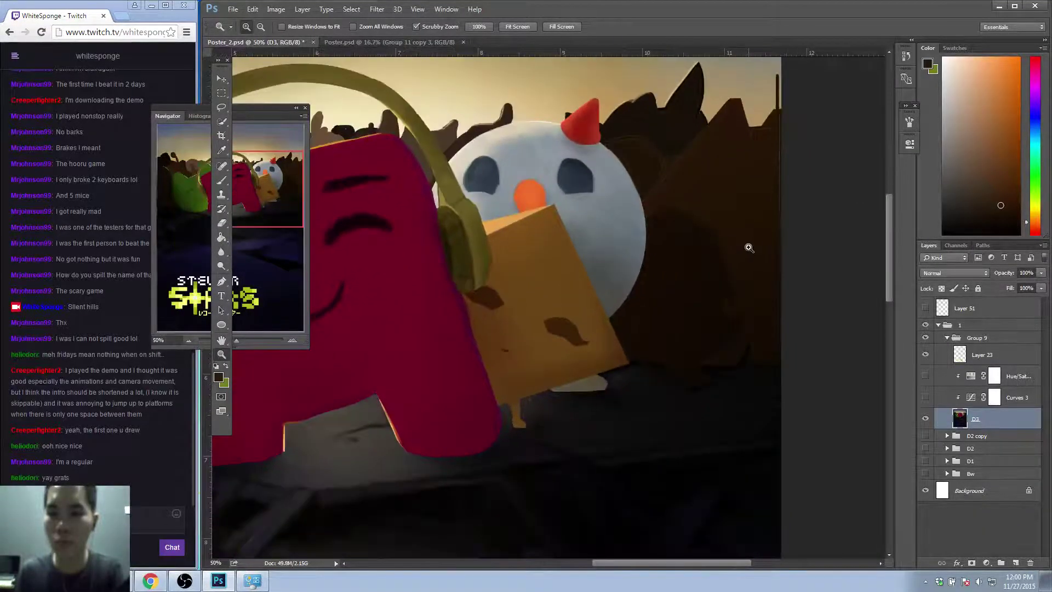
pyautogui.keyDown('alt'); pyautogui.click(688, 277); pyautogui.keyUp('alt')
pyautogui.keyDown('alt'); pyautogui.click(688, 276); pyautogui.keyUp('alt')
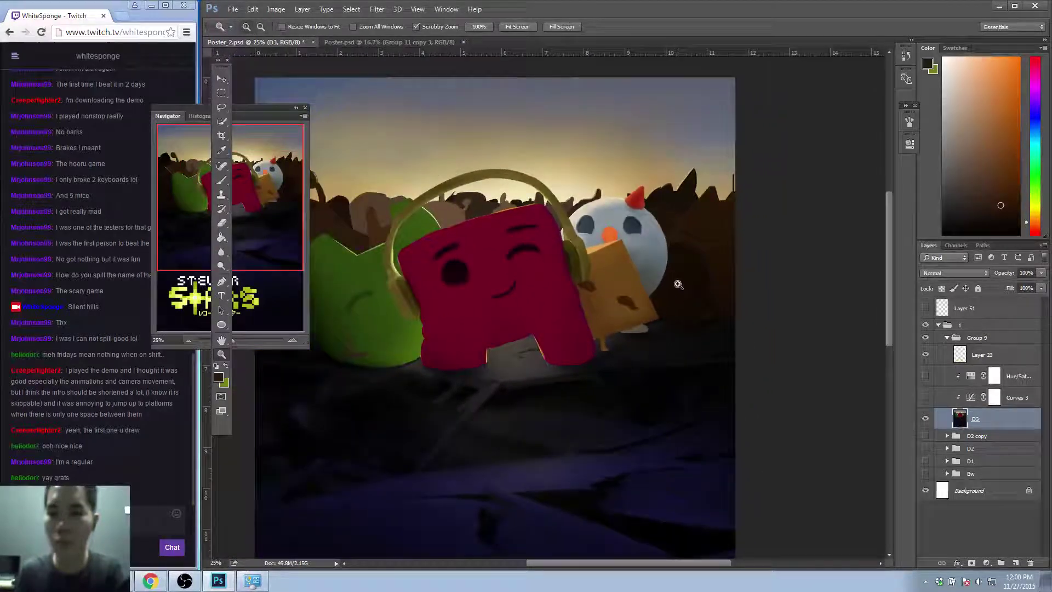
# Sample the near-black ground tone, enlarge the brush and darken the ground along the base of the brown figures beside the orange box.
pyautogui.moveTo(692, 303); pyautogui.dragTo(693, 306)
pyautogui.press('b')
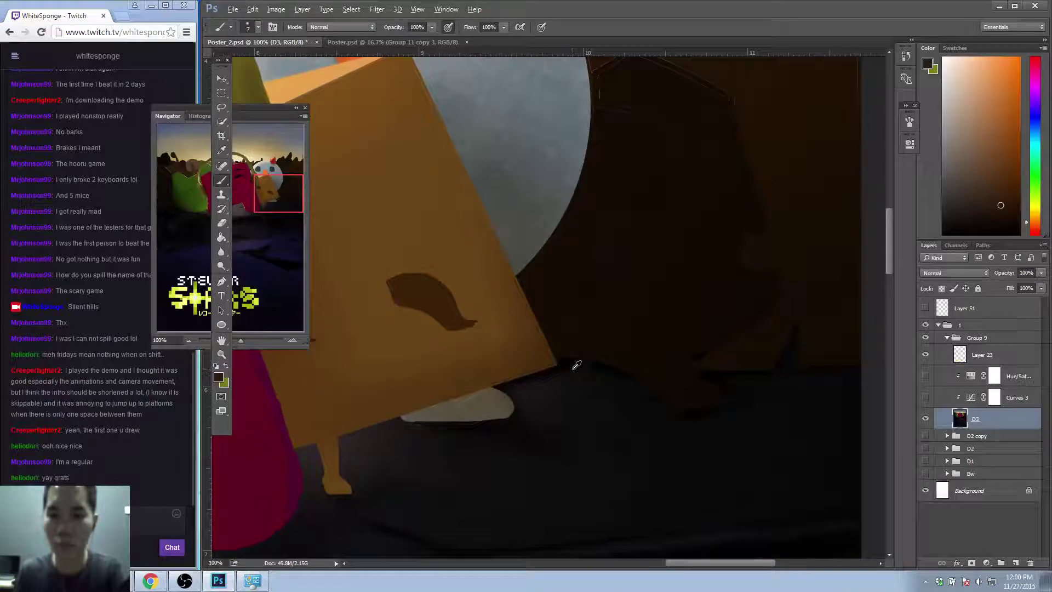
pyautogui.keyDown('alt'); pyautogui.click(575, 364); pyautogui.keyUp('alt')
pyautogui.press('[')
pyautogui.press('[')
pyautogui.press('[')
pyautogui.press('[')
pyautogui.press('[')
pyautogui.press('[')
pyautogui.press('[')
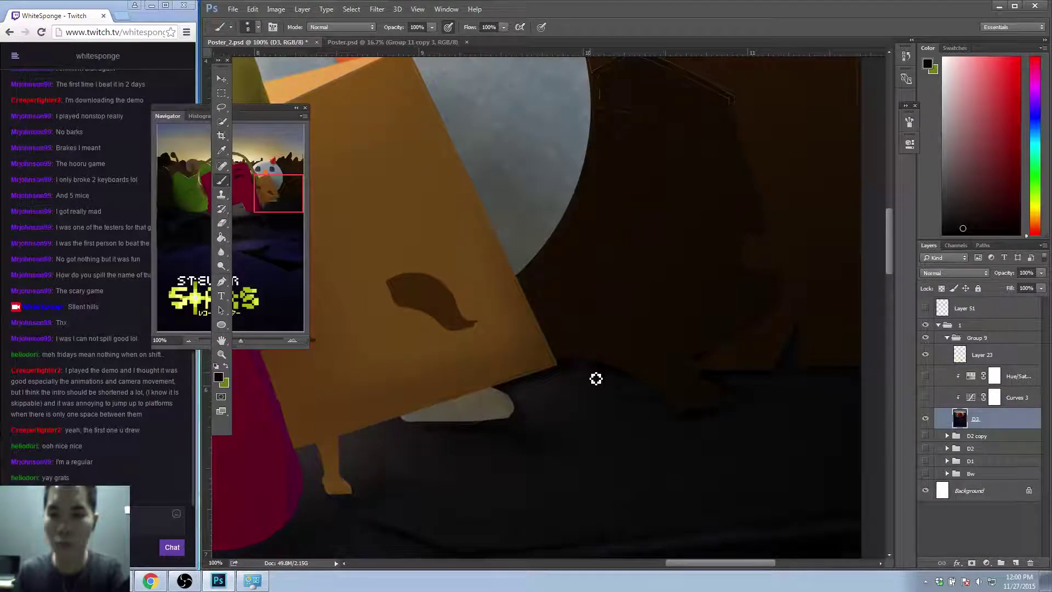
pyautogui.press(']')
pyautogui.press(']')
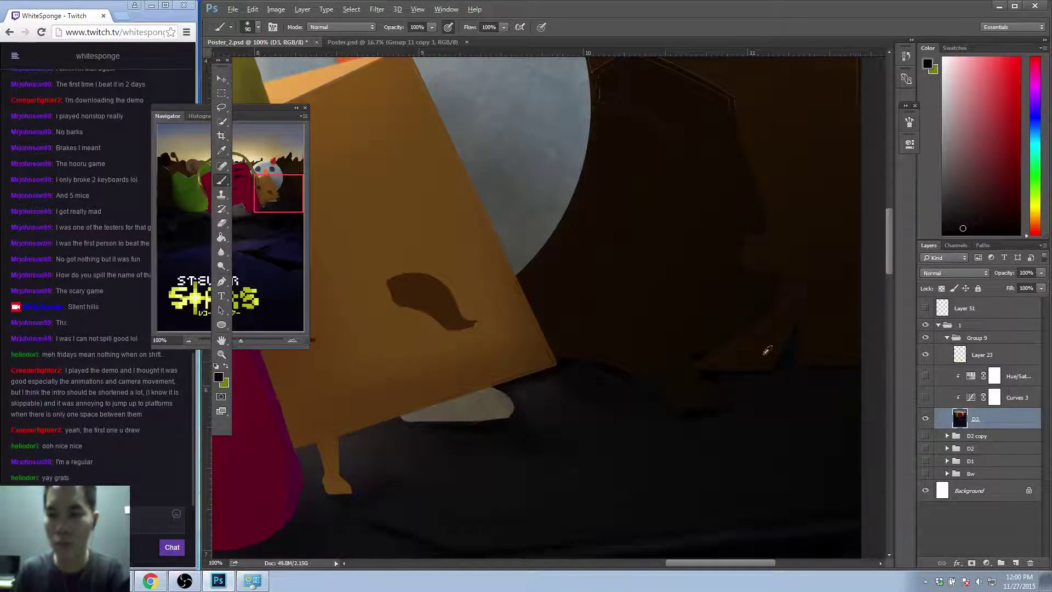
pyautogui.keyDown('alt'); pyautogui.click(712, 374); pyautogui.keyUp('alt')
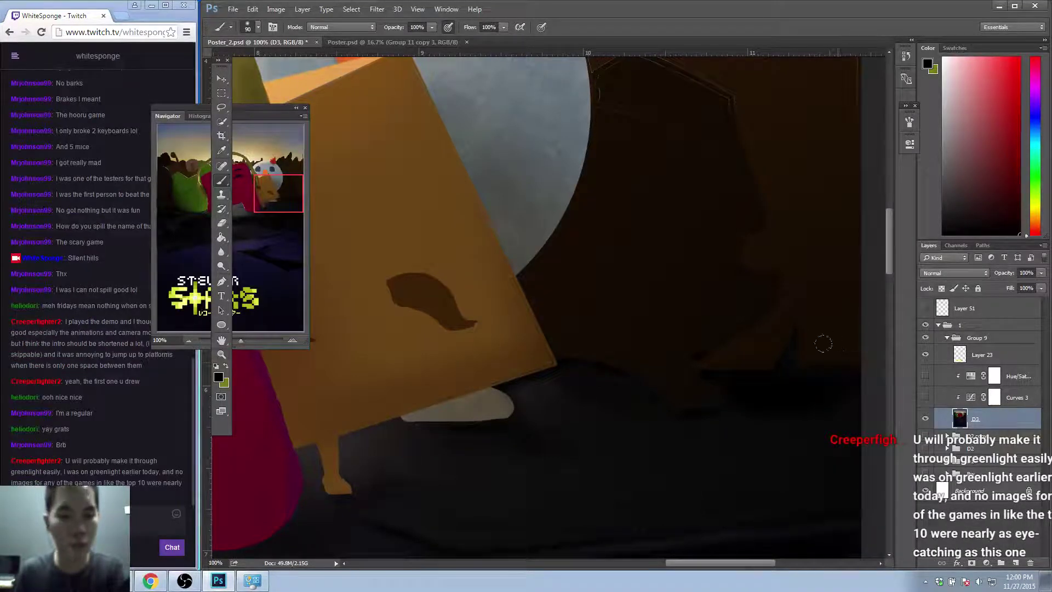
# Touch up the shadowed edge where the brown figures meet the ground near the poster's right border.
pyautogui.press('z')
pyautogui.keyDown('alt'); pyautogui.click(811, 359); pyautogui.keyUp('alt')
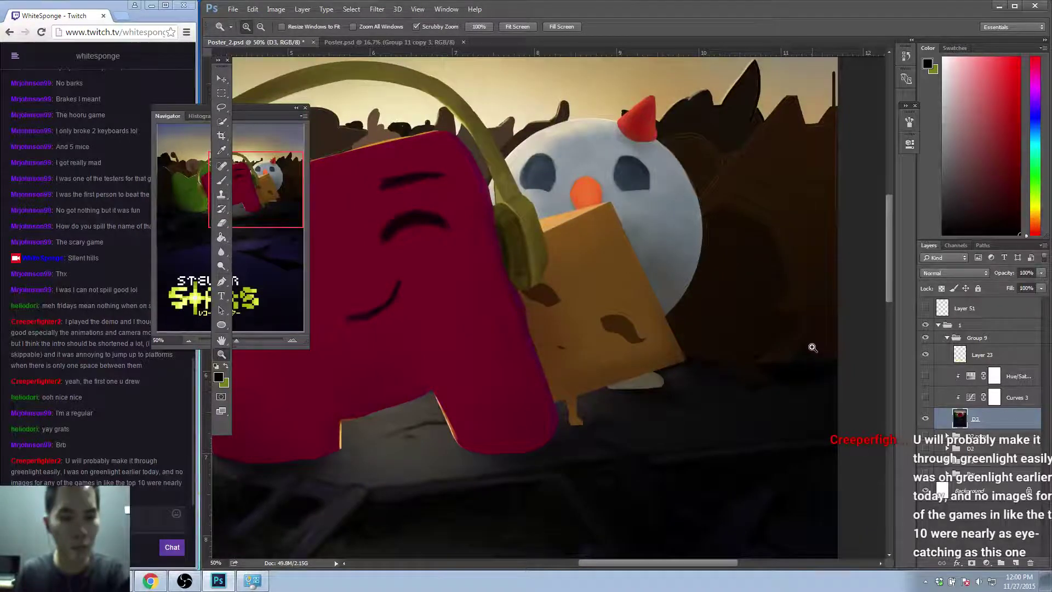
pyautogui.press('alt')
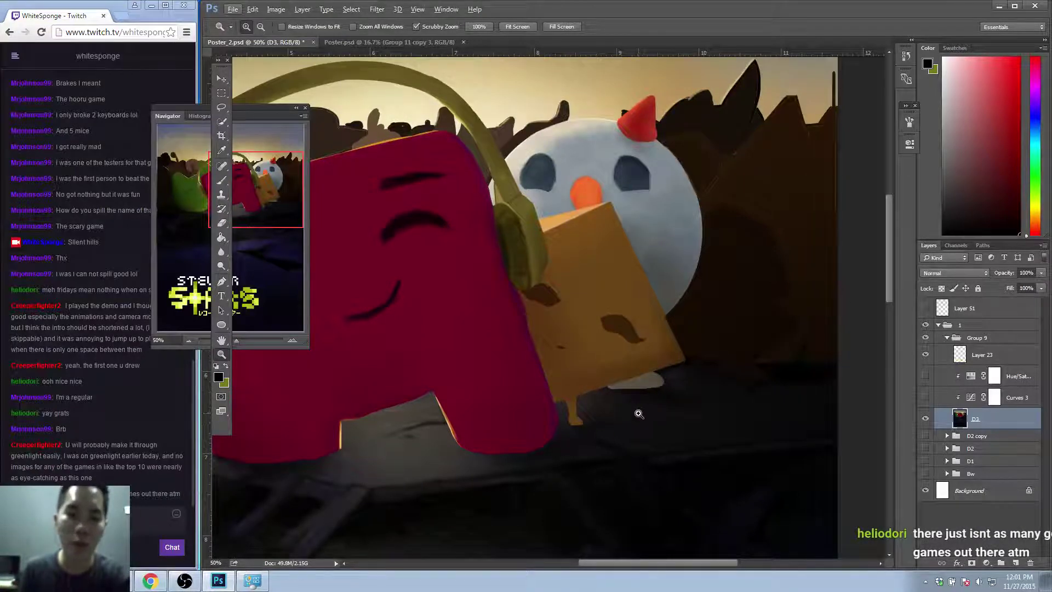
pyautogui.click(801, 375)
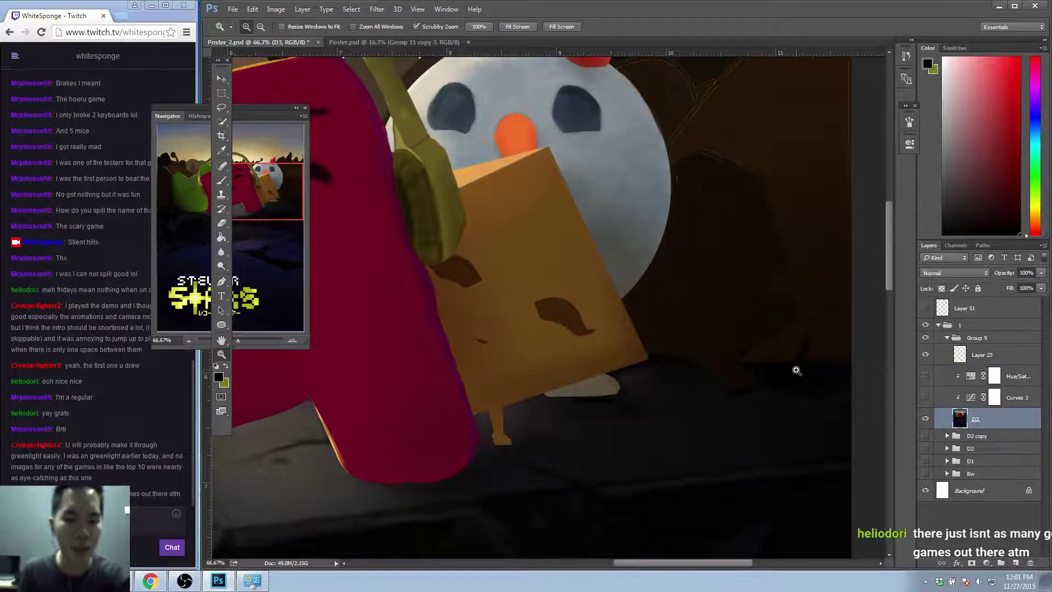
pyautogui.click(810, 370)
pyautogui.press('b')
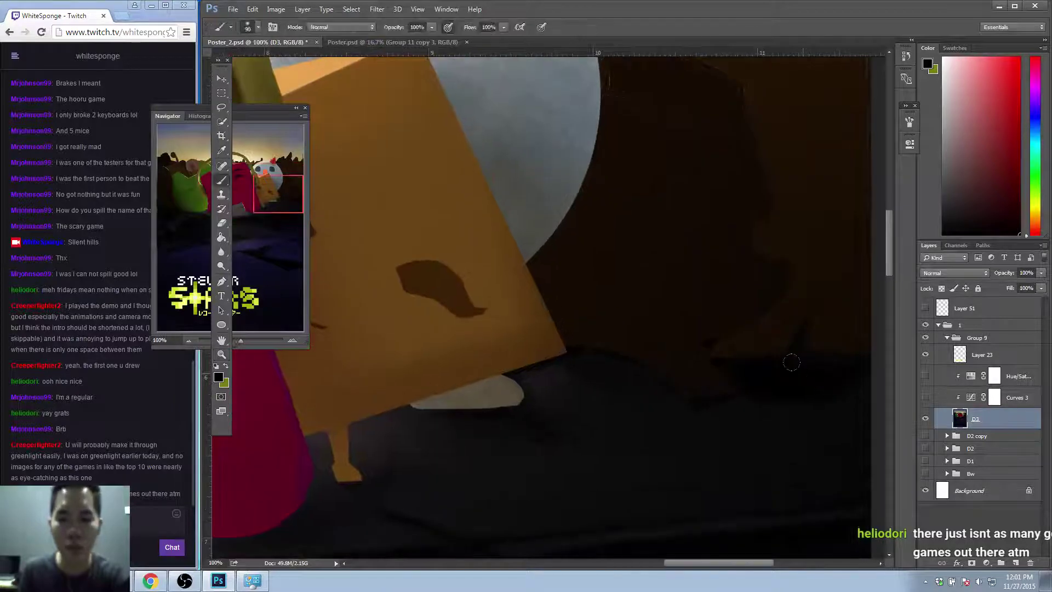
pyautogui.press('z')
pyautogui.click(806, 370)
pyautogui.click(806, 372)
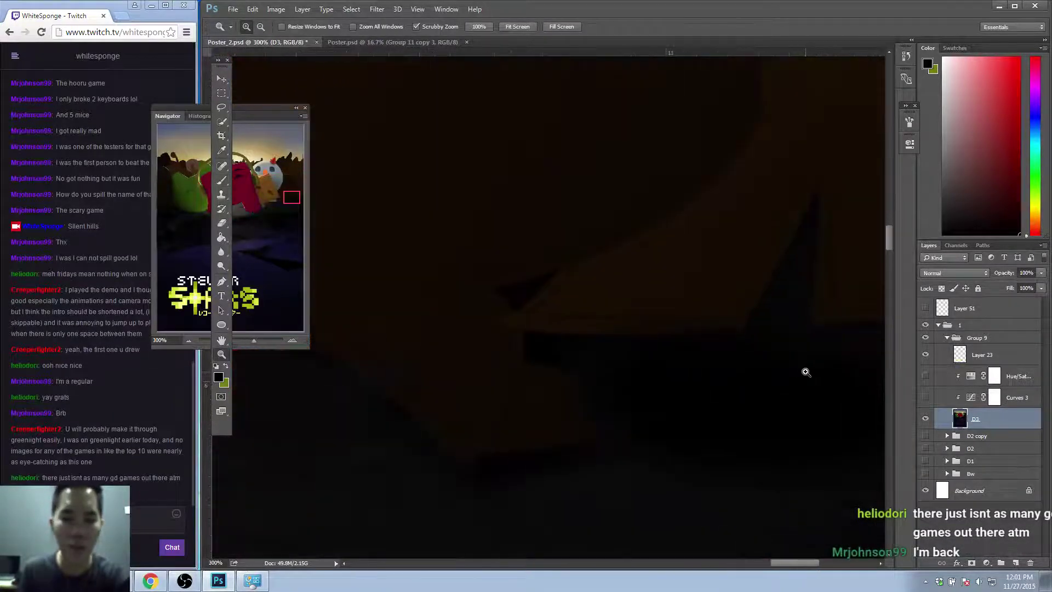
pyautogui.press('b')
pyautogui.press('e')
pyautogui.press('b')
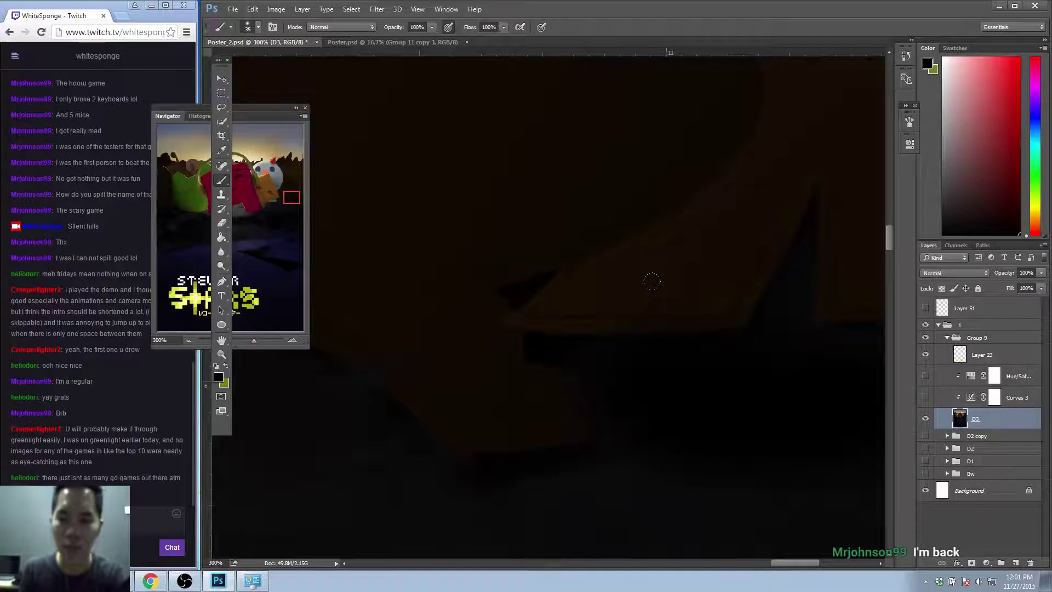
# Reduce the brush to 15 px, sample the figure's dark brown and repaint its foot where it meets the ground.
pyautogui.press('z')
pyautogui.keyDown('alt'); pyautogui.click(671, 303); pyautogui.keyUp('alt')
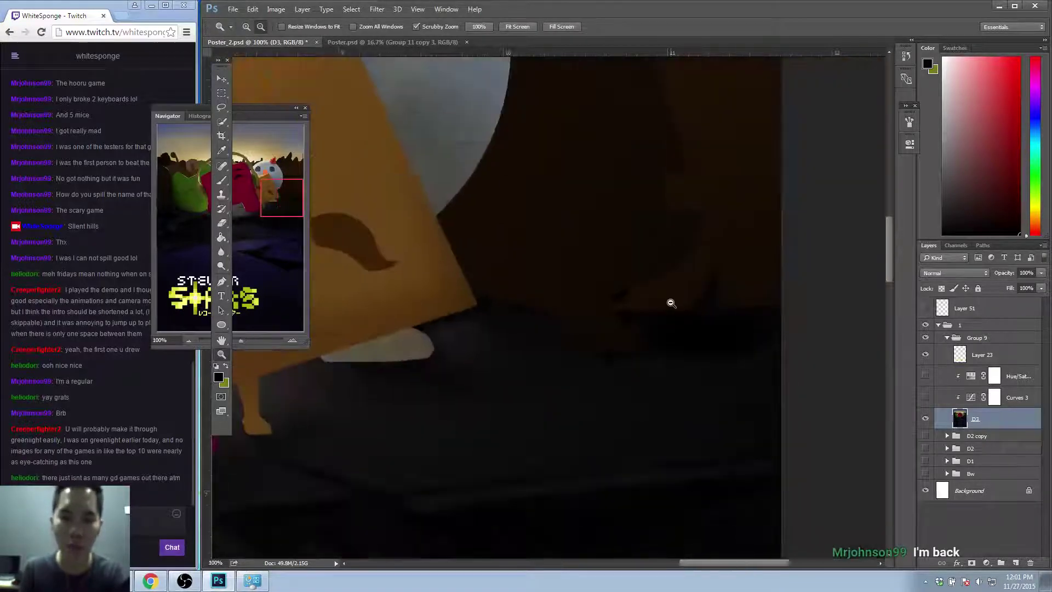
pyautogui.click(656, 300)
pyautogui.click(656, 301)
pyautogui.press('b')
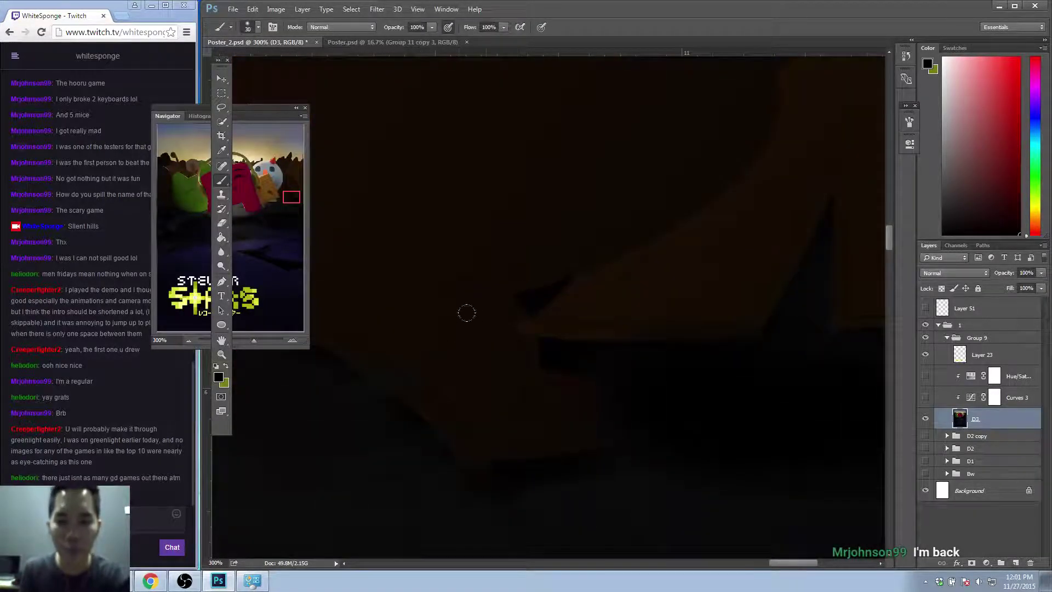
pyautogui.press('[')
pyautogui.keyDown('alt'); pyautogui.click(493, 326); pyautogui.keyUp('alt')
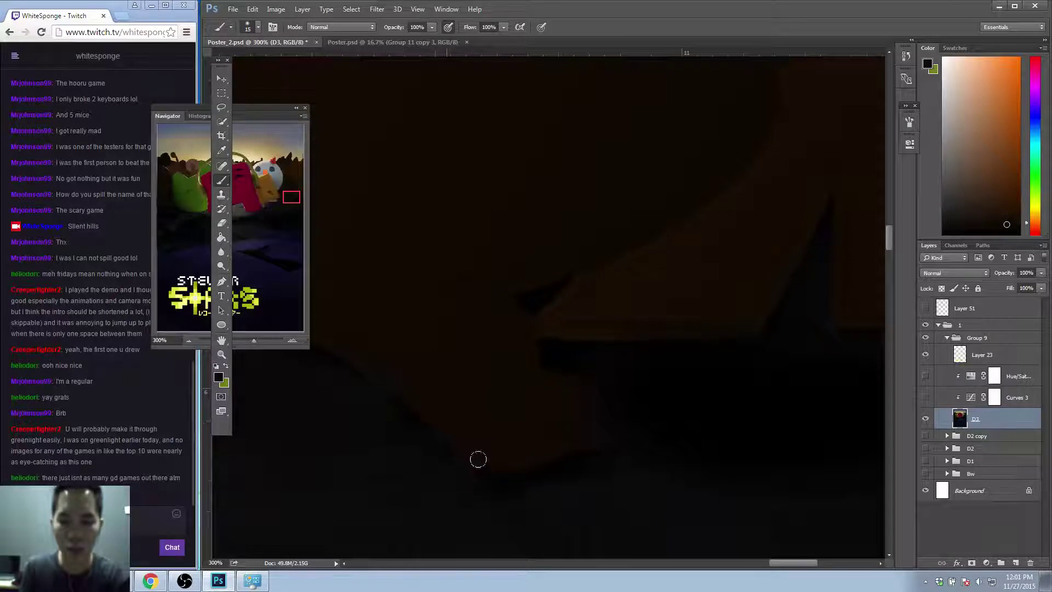
pyautogui.press('z')
pyautogui.keyDown('alt'); pyautogui.click(488, 317); pyautogui.keyUp('alt')
pyautogui.keyDown('alt'); pyautogui.click(480, 319); pyautogui.keyUp('alt')
pyautogui.keyDown('alt'); pyautogui.click(480, 319); pyautogui.keyUp('alt')
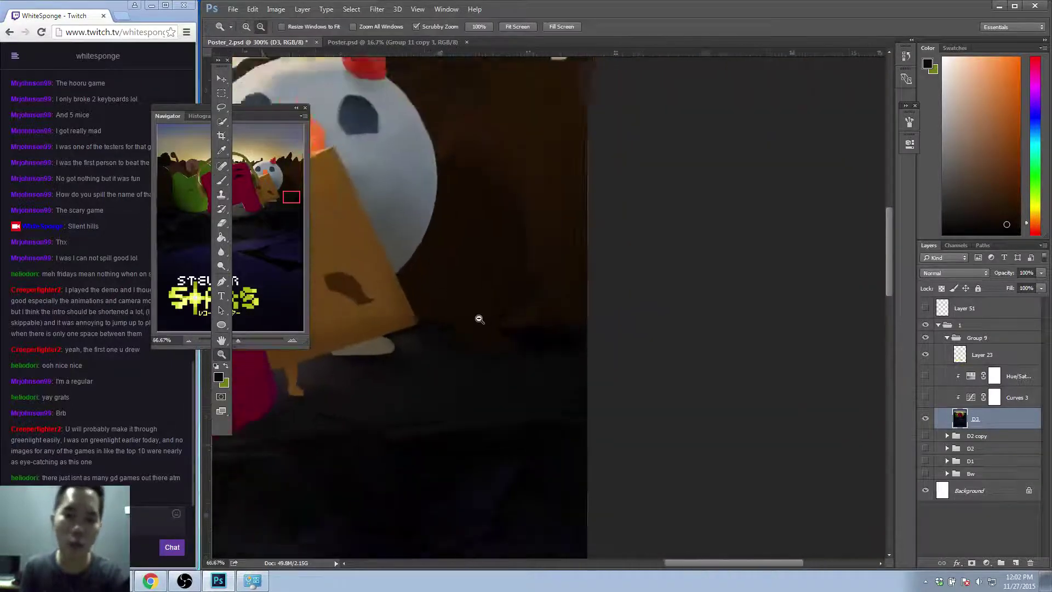
pyautogui.click(461, 306)
pyautogui.press('b')
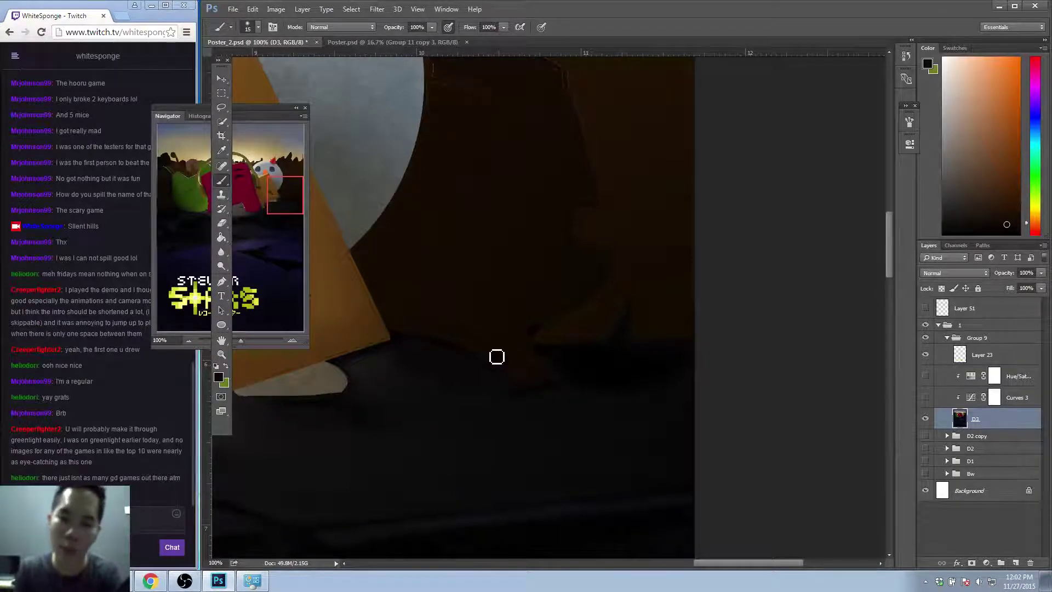
# Paint dark brown over the stray outlines on the dark figure's upper left side beside the snowman.
pyautogui.moveTo(498, 256)
pyautogui.mouseDown()
pyautogui.moveTo(515, 312)
pyautogui.moveTo(486, 228)
pyautogui.moveTo(497, 254)
pyautogui.mouseUp()
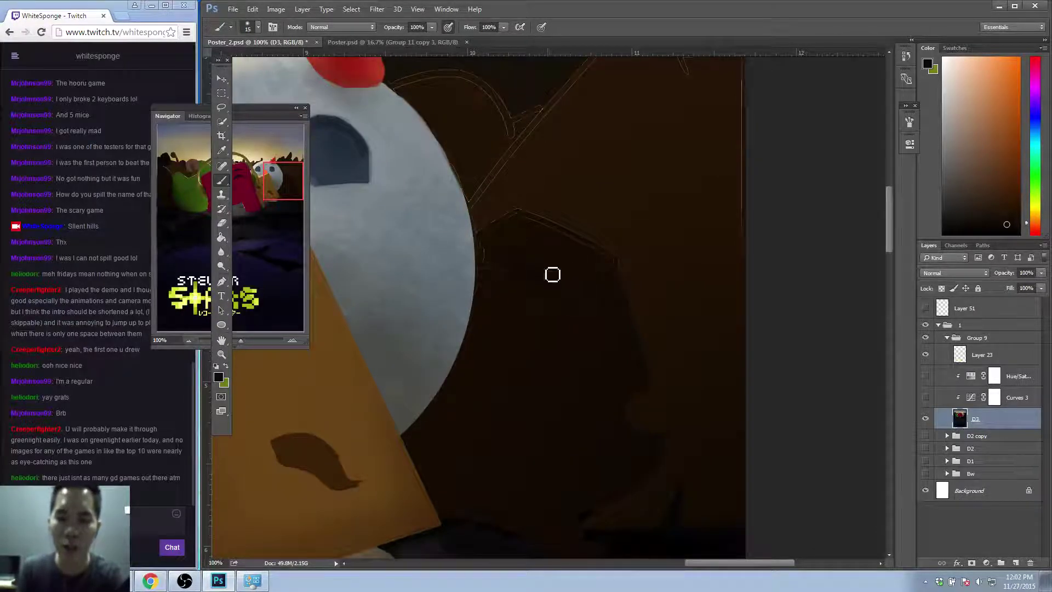
pyautogui.press('z')
pyautogui.click(552, 310)
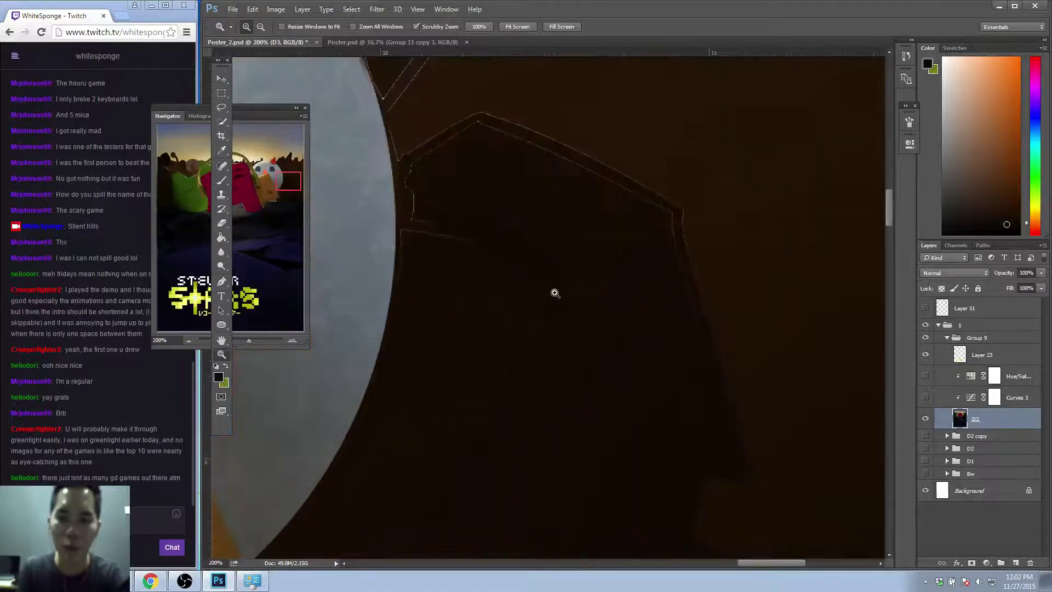
pyautogui.press('b')
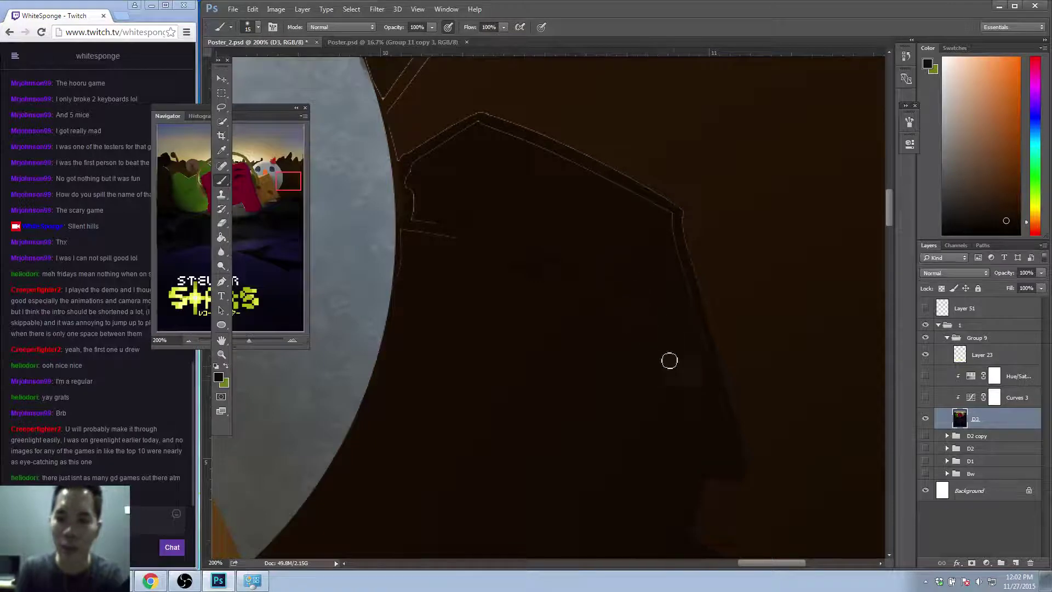
pyautogui.moveTo(453, 238)
pyautogui.mouseDown()
pyautogui.moveTo(420, 240)
pyautogui.moveTo(412, 182)
pyautogui.mouseUp()
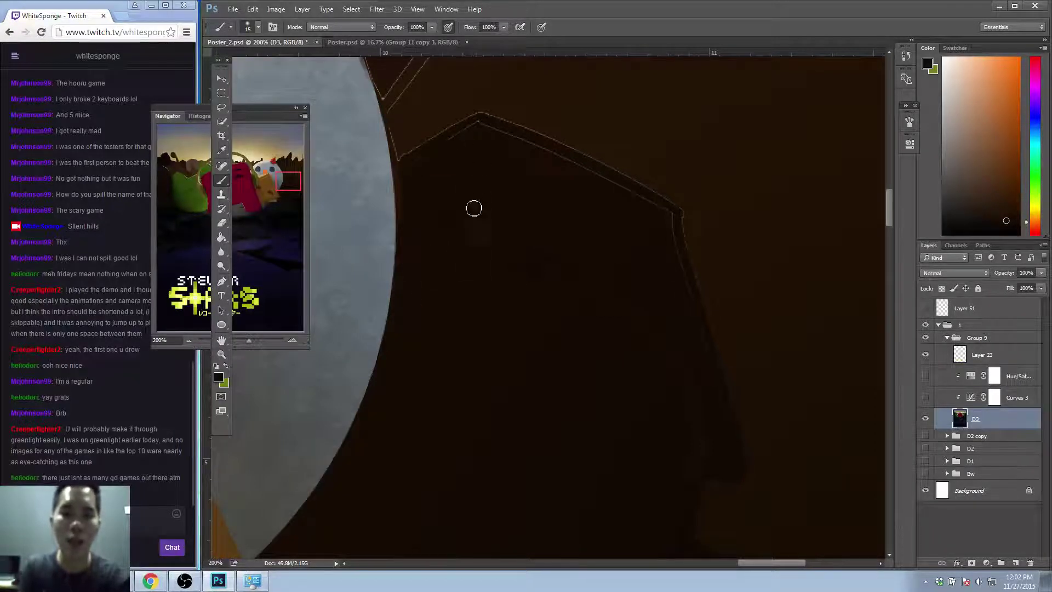
# Paint dark brown over parts of the double outline along the dark figure's top edge right of the snowman.
pyautogui.press('z')
pyautogui.keyDown('alt'); pyautogui.click(432, 301); pyautogui.keyUp('alt')
pyautogui.keyDown('alt'); pyautogui.click(432, 306); pyautogui.keyUp('alt')
pyautogui.moveTo(399, 313)
pyautogui.mouseDown()
pyautogui.moveTo(508, 370)
pyautogui.moveTo(466, 336)
pyautogui.moveTo(487, 344)
pyautogui.moveTo(474, 390)
pyautogui.moveTo(493, 381)
pyautogui.mouseUp()
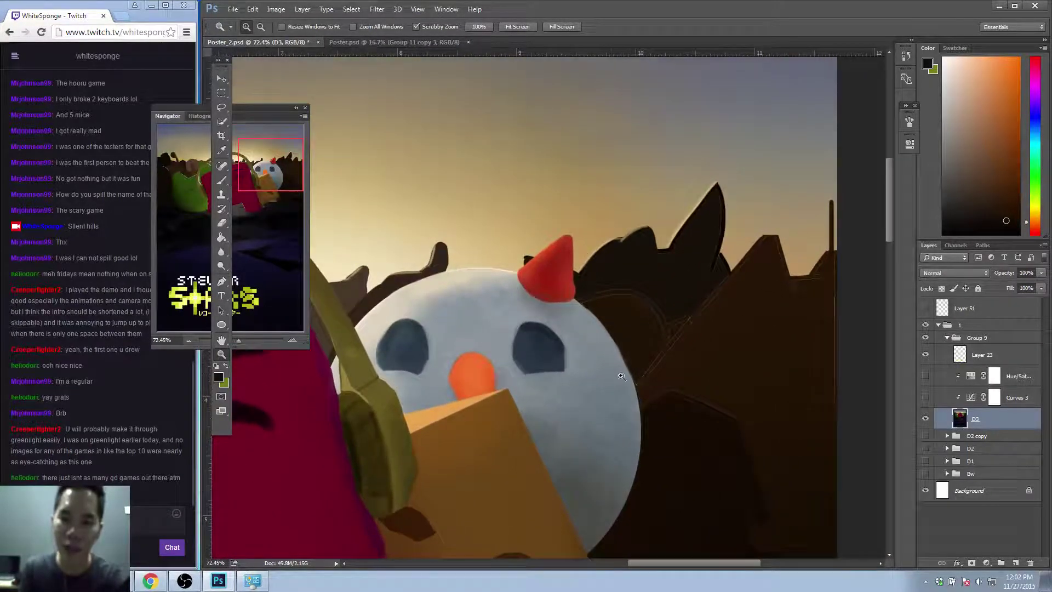
pyautogui.click(712, 449)
pyautogui.click(636, 371)
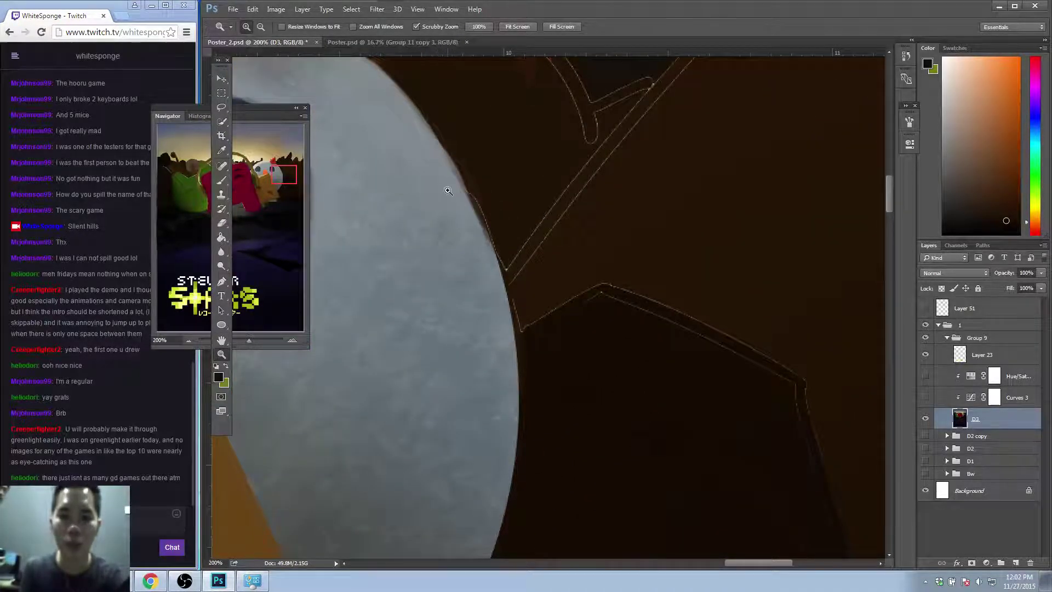
pyautogui.press('b')
pyautogui.moveTo(634, 347)
pyautogui.mouseDown()
pyautogui.moveTo(565, 329)
pyautogui.moveTo(562, 284)
pyautogui.mouseUp()
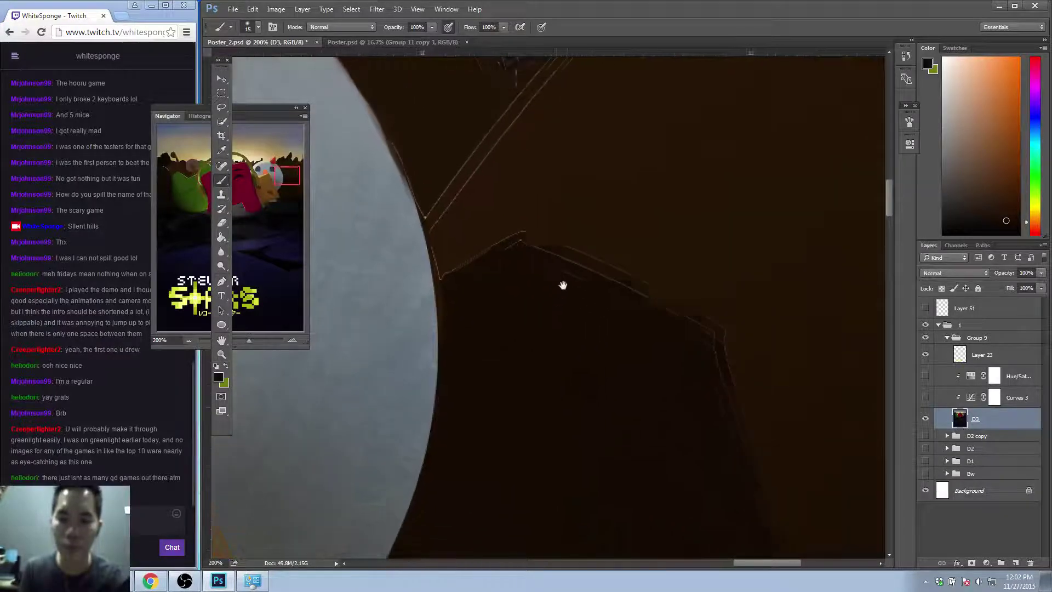
pyautogui.press('z')
pyautogui.keyDown('alt'); pyautogui.click(576, 326); pyautogui.keyUp('alt')
pyautogui.keyDown('alt'); pyautogui.click(588, 335); pyautogui.keyUp('alt')
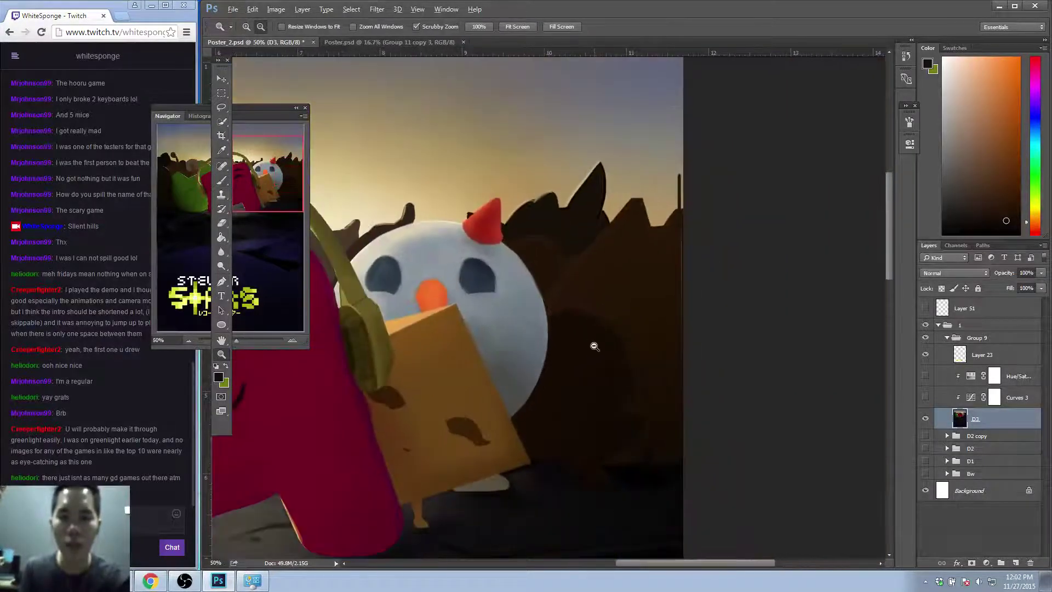
# Hide group 1 and show Layer 51 to examine its sketch, with the Navigator moved over the canvas.
pyautogui.keyDown('alt'); pyautogui.click(599, 352); pyautogui.keyUp('alt')
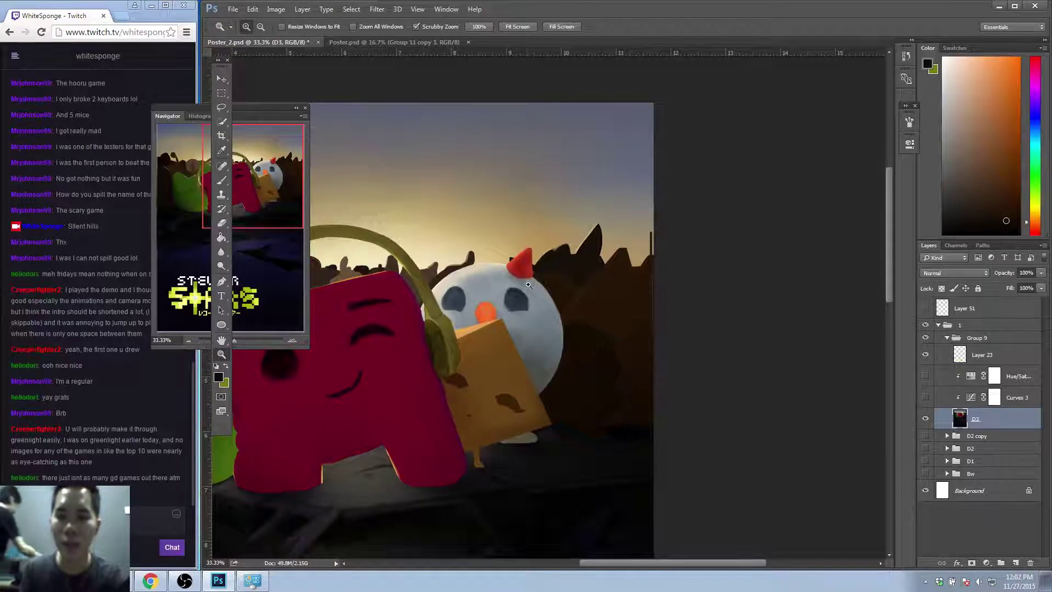
pyautogui.click(939, 327)
pyautogui.click(939, 327)
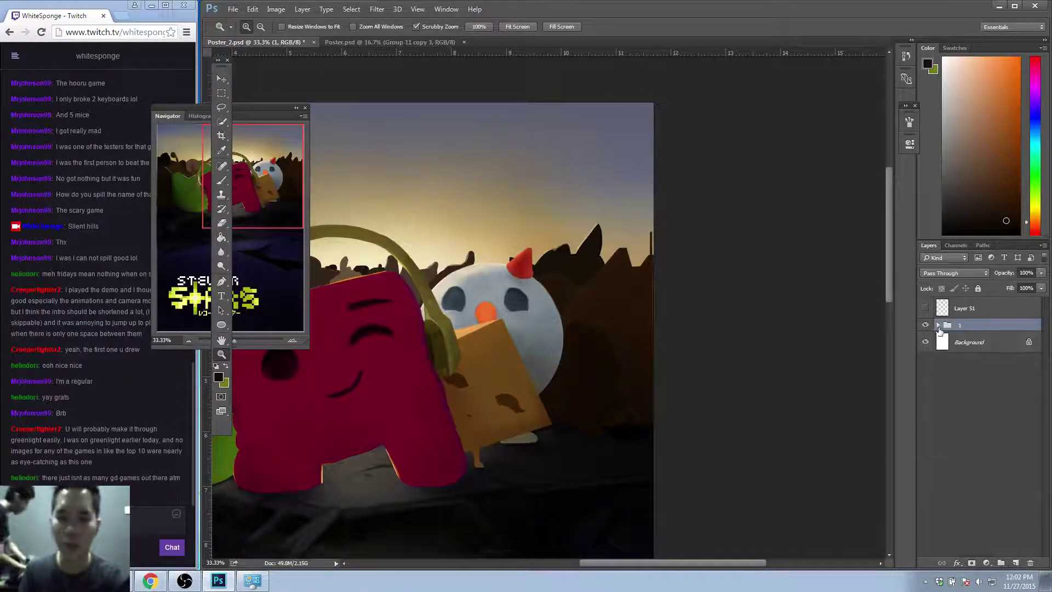
pyautogui.click(926, 325)
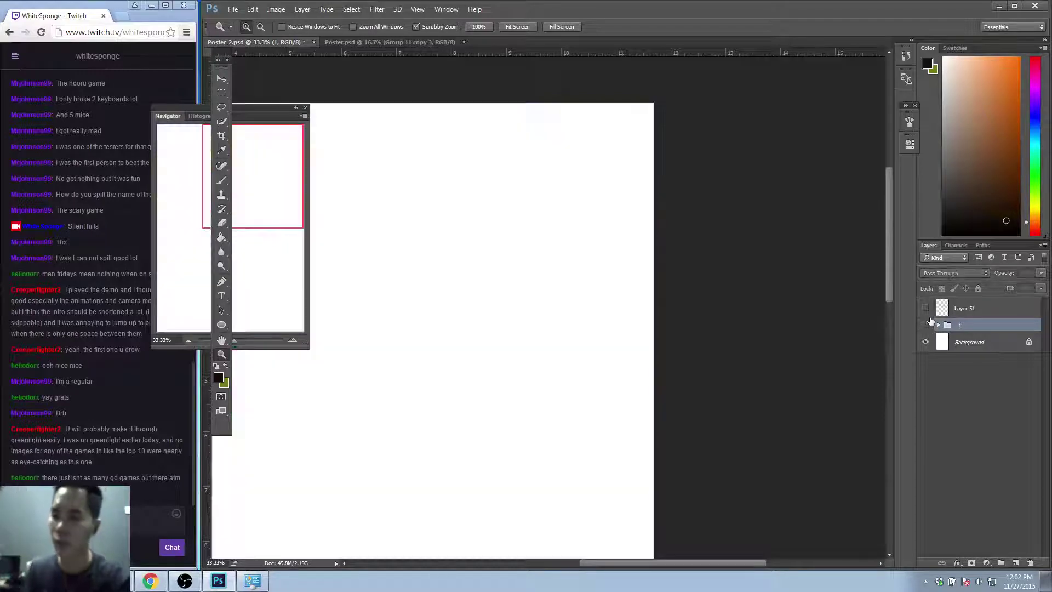
pyautogui.click(926, 308)
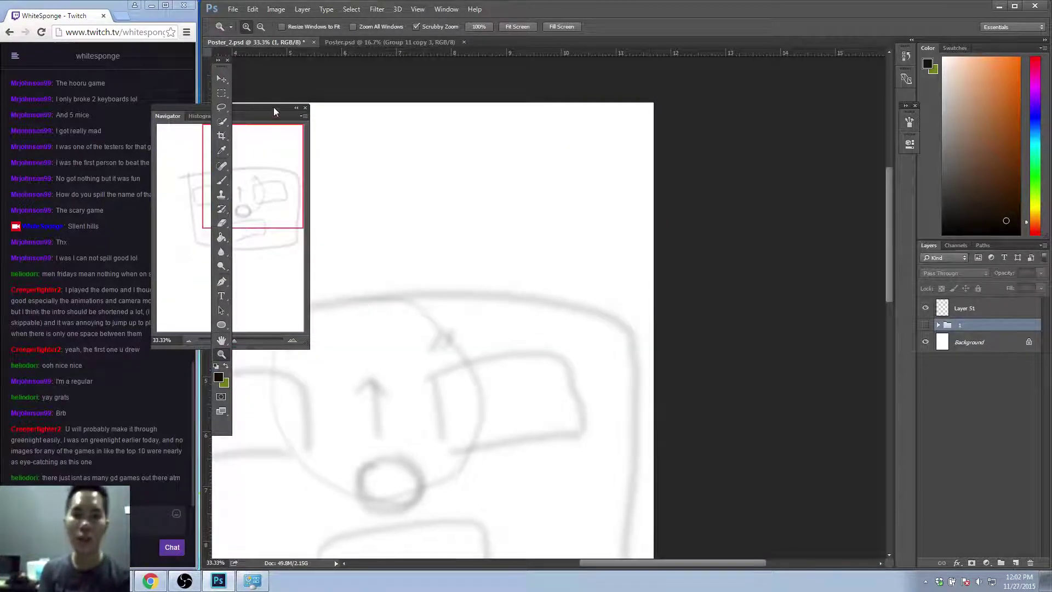
pyautogui.moveTo(264, 107); pyautogui.dragTo(545, 113)
pyautogui.moveTo(53, 293); pyautogui.dragTo(116, 343)
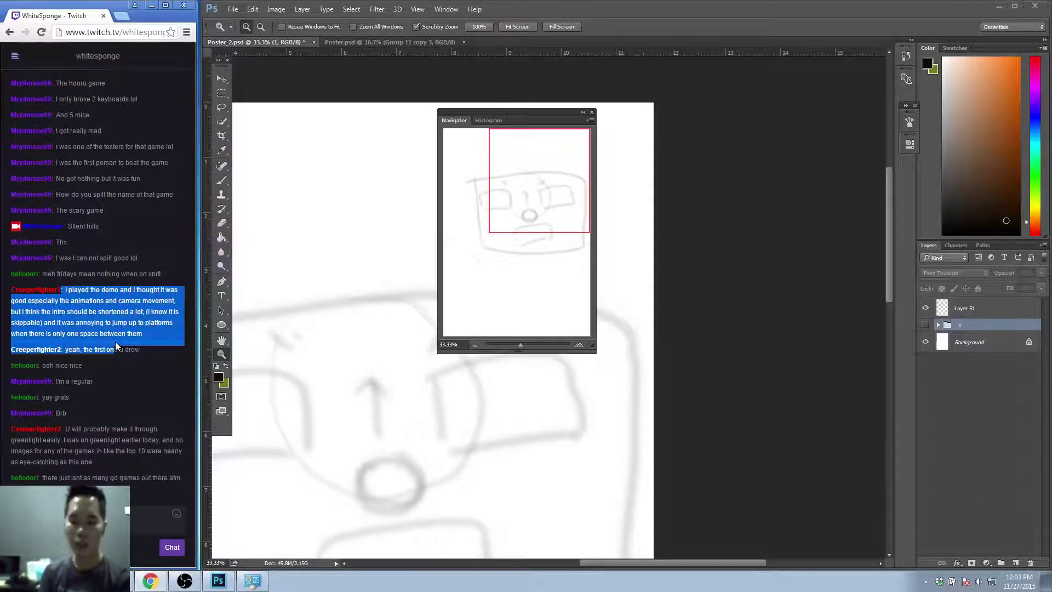
pyautogui.click(536, 455)
pyautogui.press('alt')
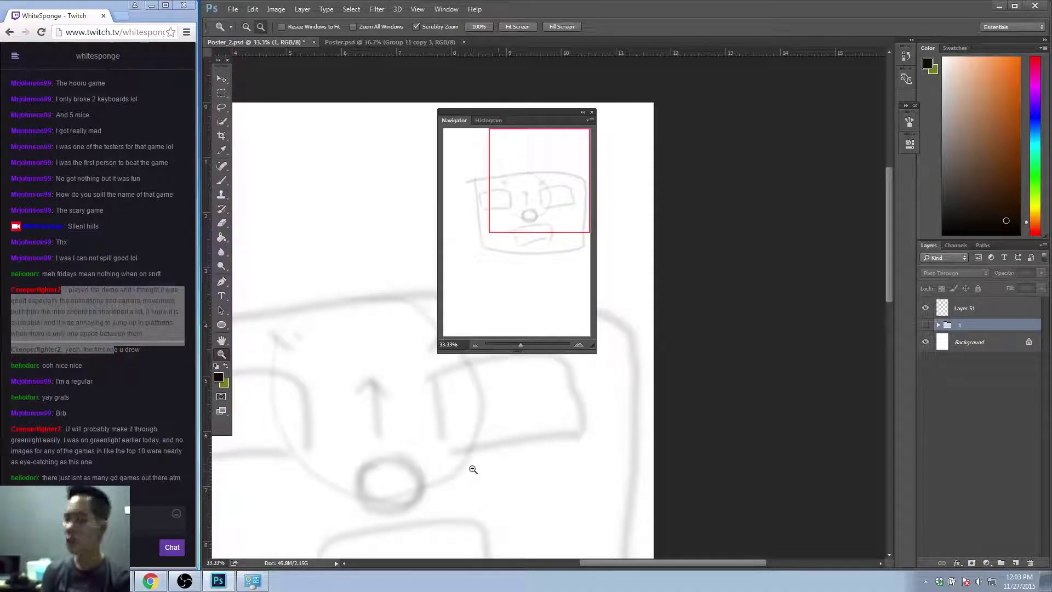
pyautogui.keyDown('alt'); pyautogui.click(473, 470); pyautogui.keyUp('alt')
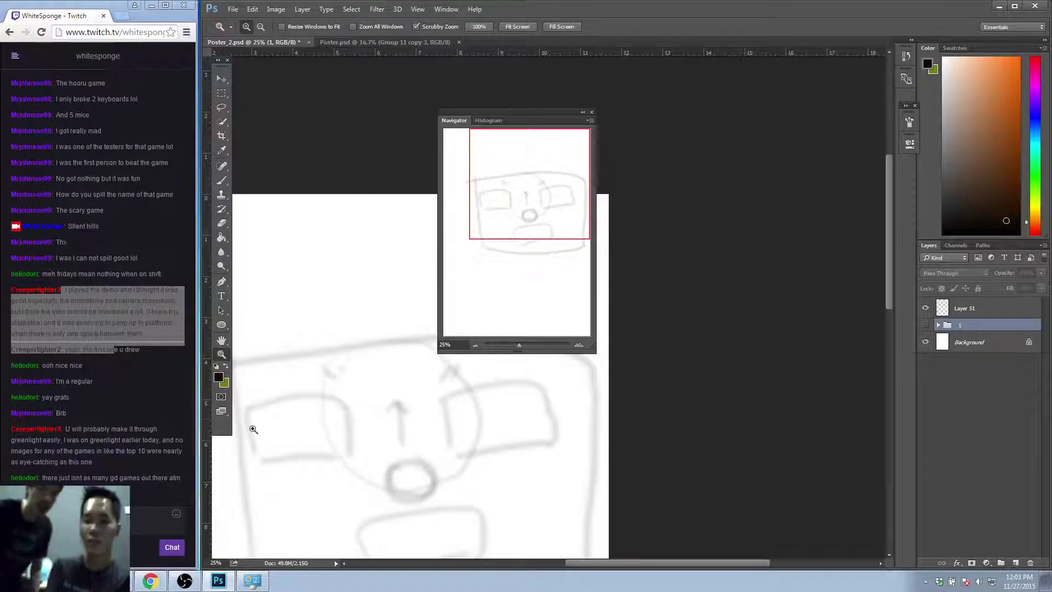
pyautogui.click(144, 341)
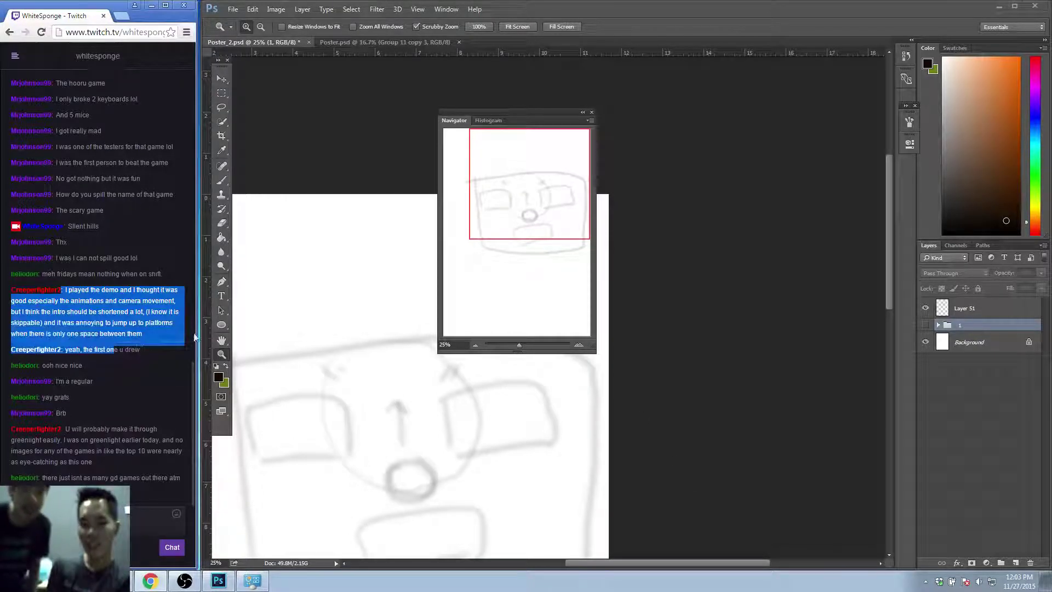
pyautogui.click(142, 351)
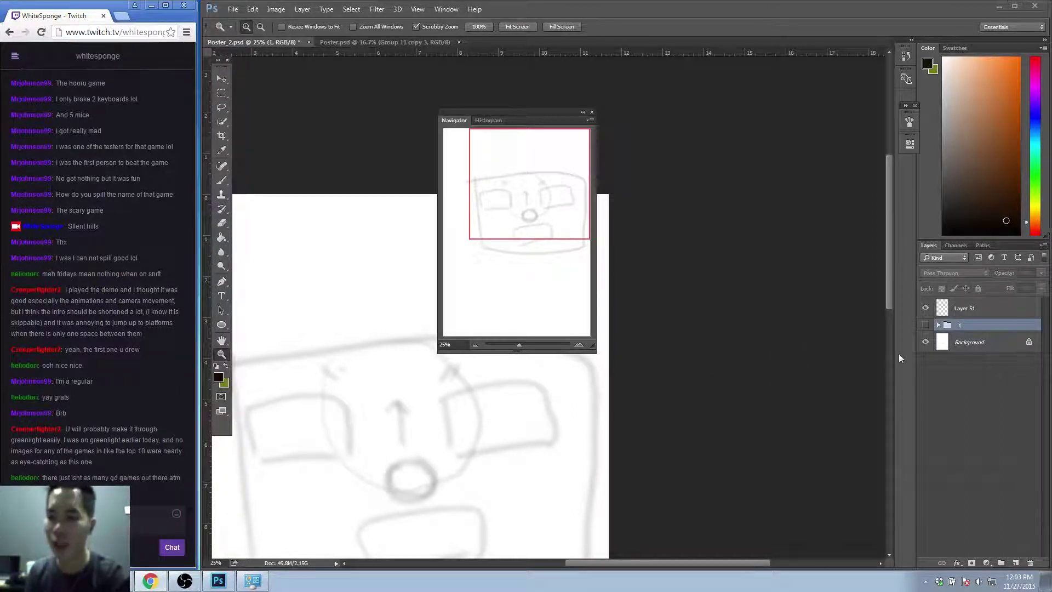
# Delete Layer 51 and make group 1 visible again.
pyautogui.click(926, 308)
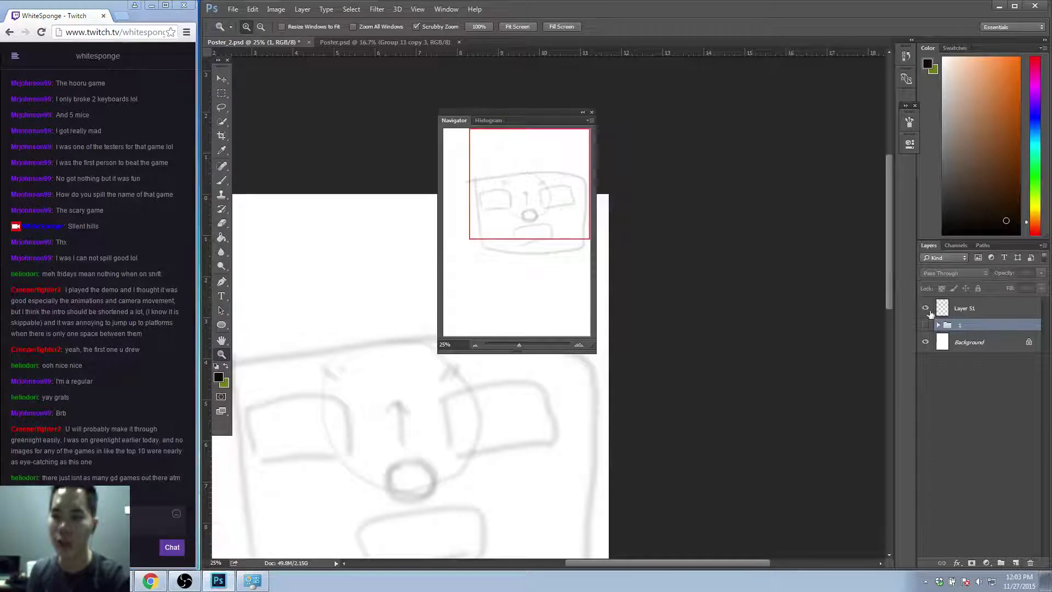
pyautogui.click(967, 310)
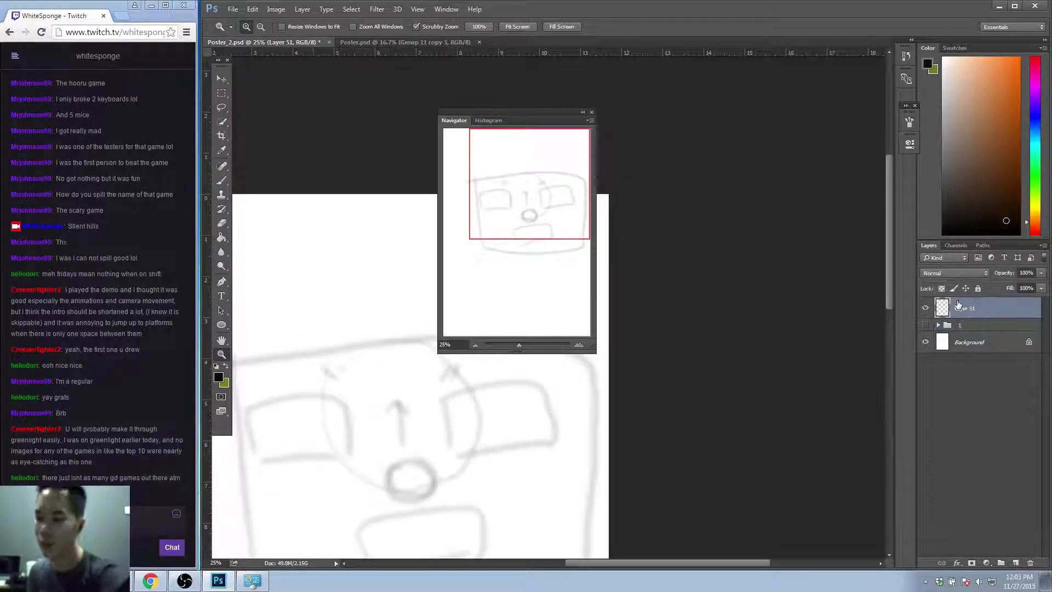
pyautogui.press('Delete')
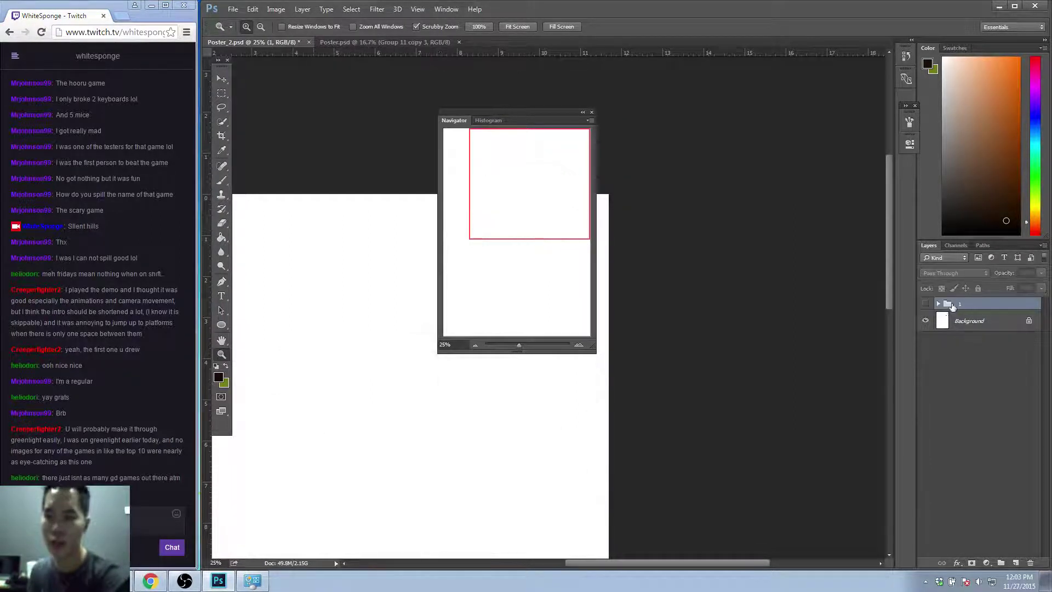
pyautogui.click(926, 304)
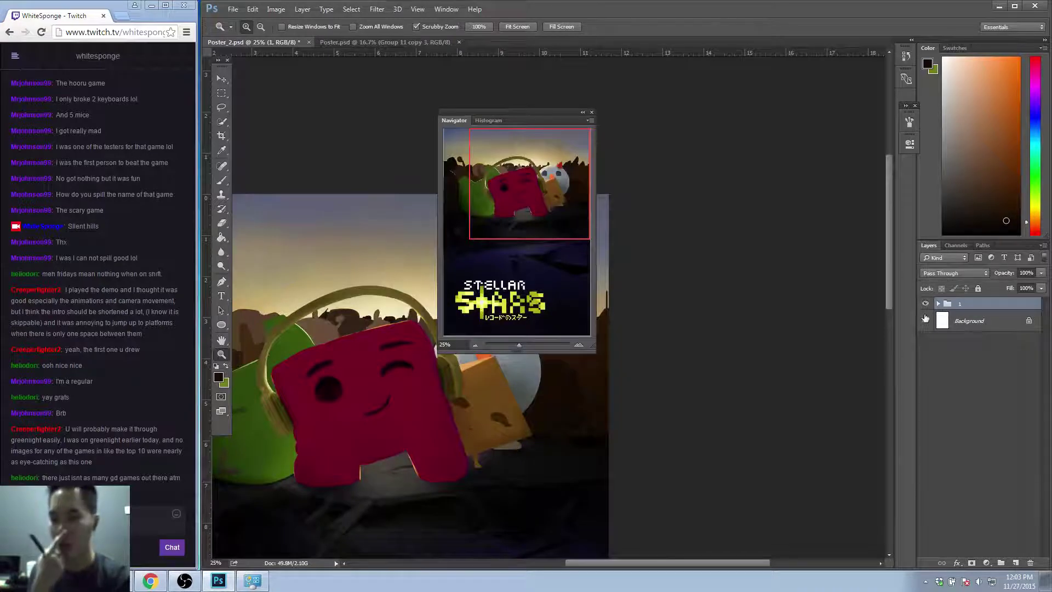
# Expand group 1, select layer D3 and move the Navigator clear of the artwork.
pyautogui.click(938, 304)
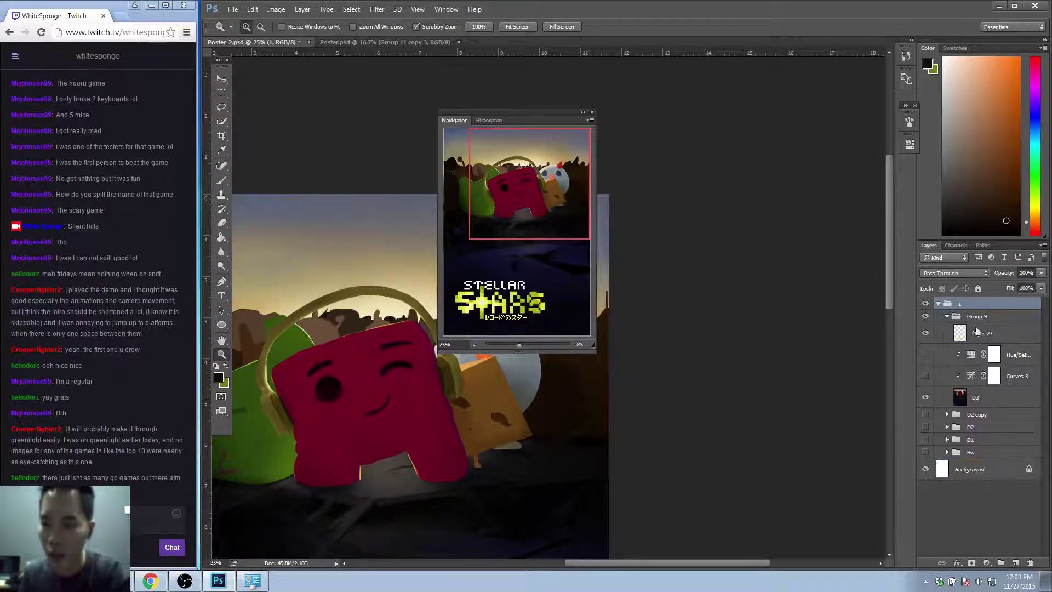
pyautogui.click(1005, 396)
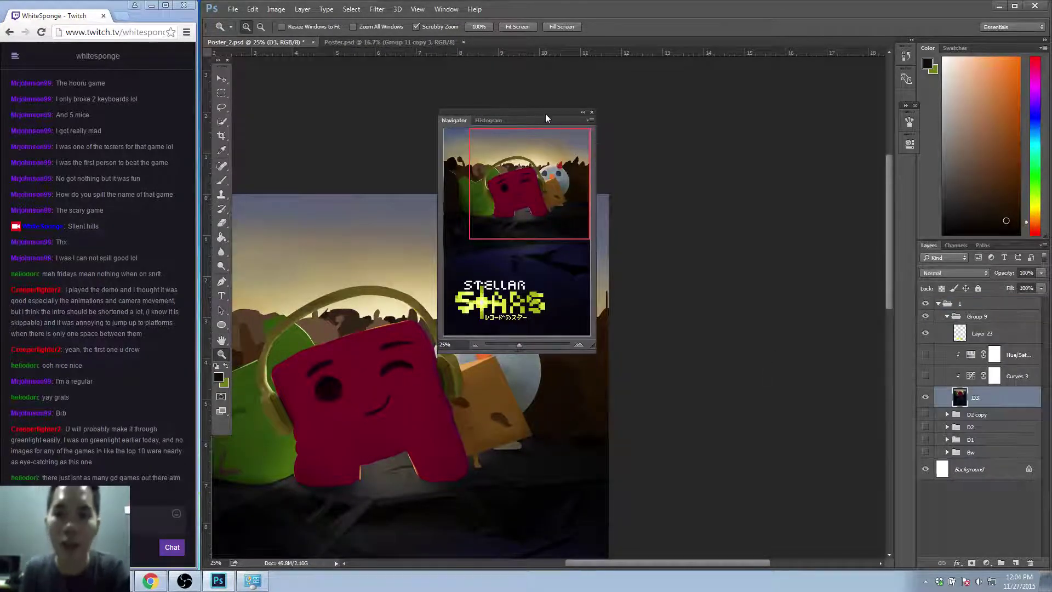
pyautogui.moveTo(545, 114); pyautogui.dragTo(749, 105)
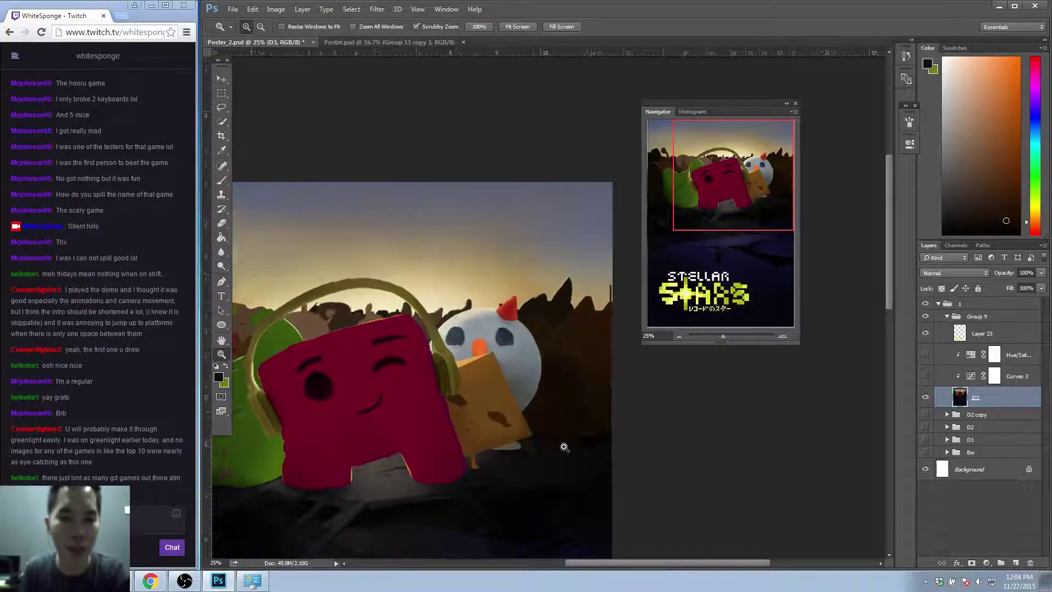
# Paint dark brown over the inner outline along the dark figure's top and right edges, resampling its colour for the right side.
pyautogui.click(555, 447)
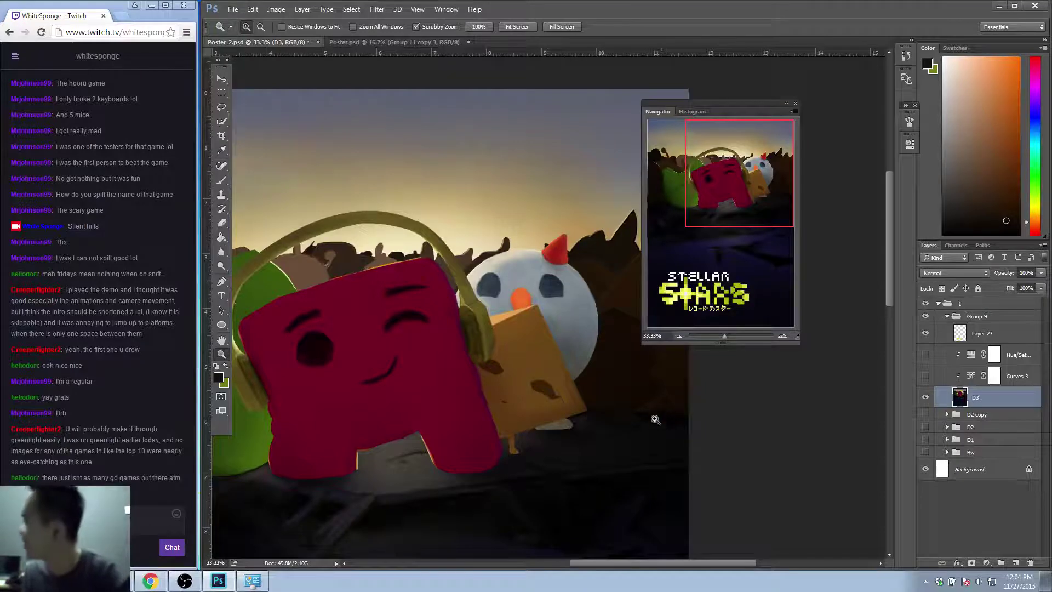
pyautogui.click(668, 437)
pyautogui.moveTo(674, 413); pyautogui.dragTo(515, 336)
pyautogui.press('b')
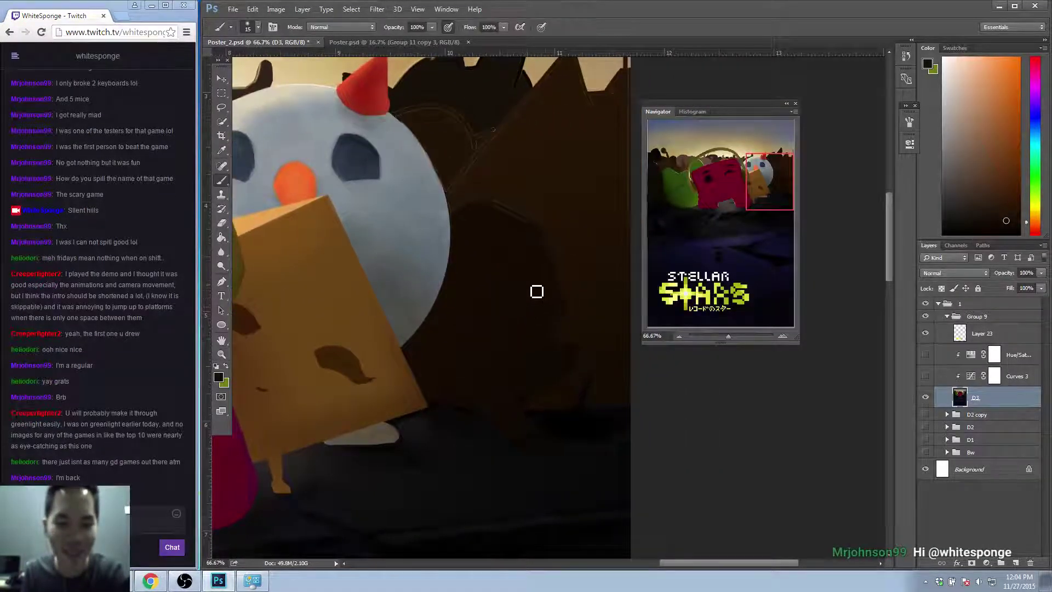
pyautogui.click(539, 290)
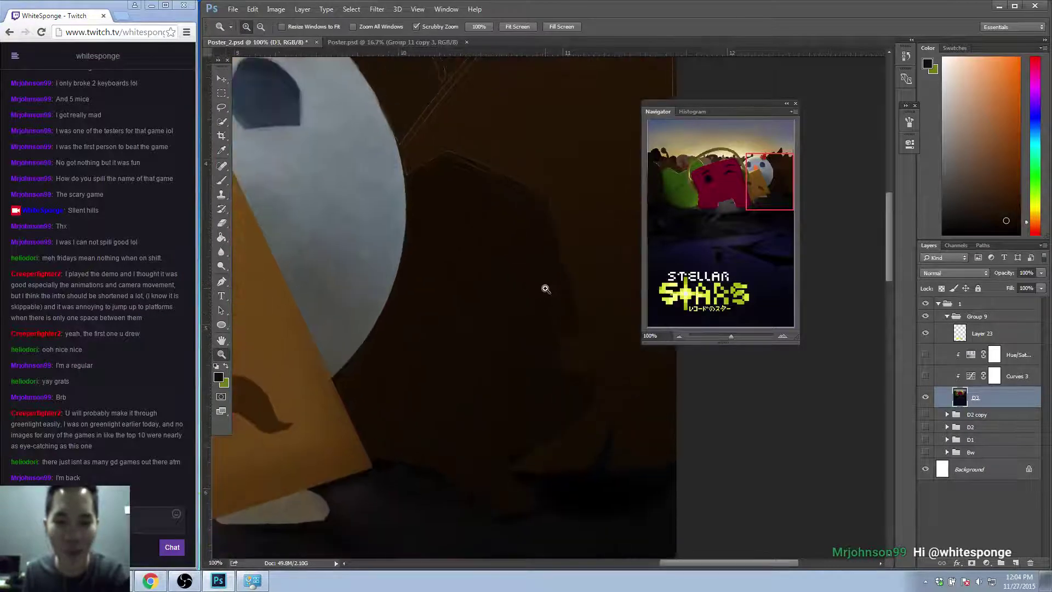
pyautogui.click(544, 287)
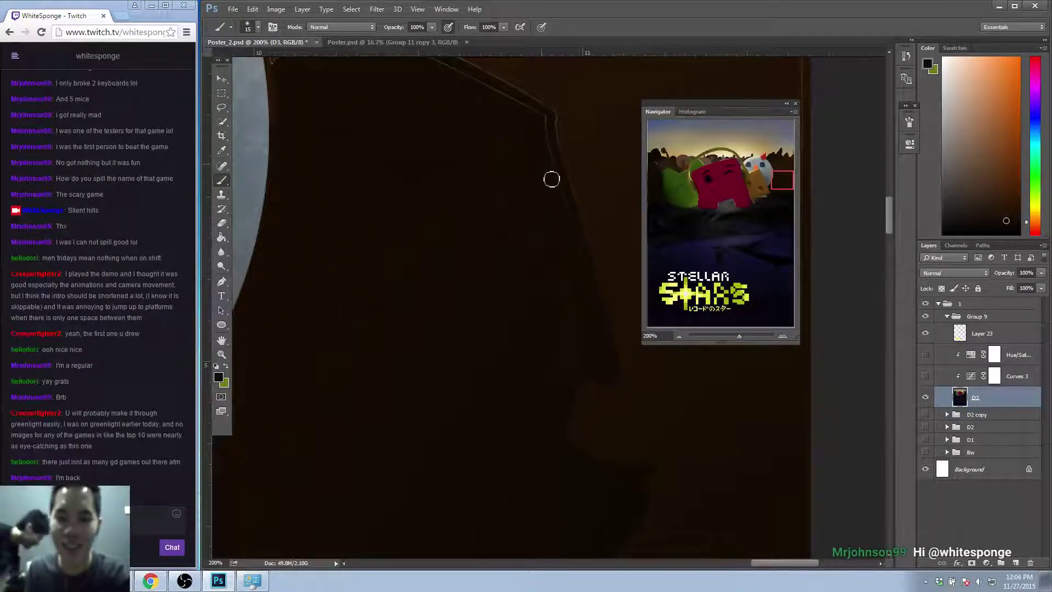
pyautogui.moveTo(535, 148); pyautogui.dragTo(549, 284)
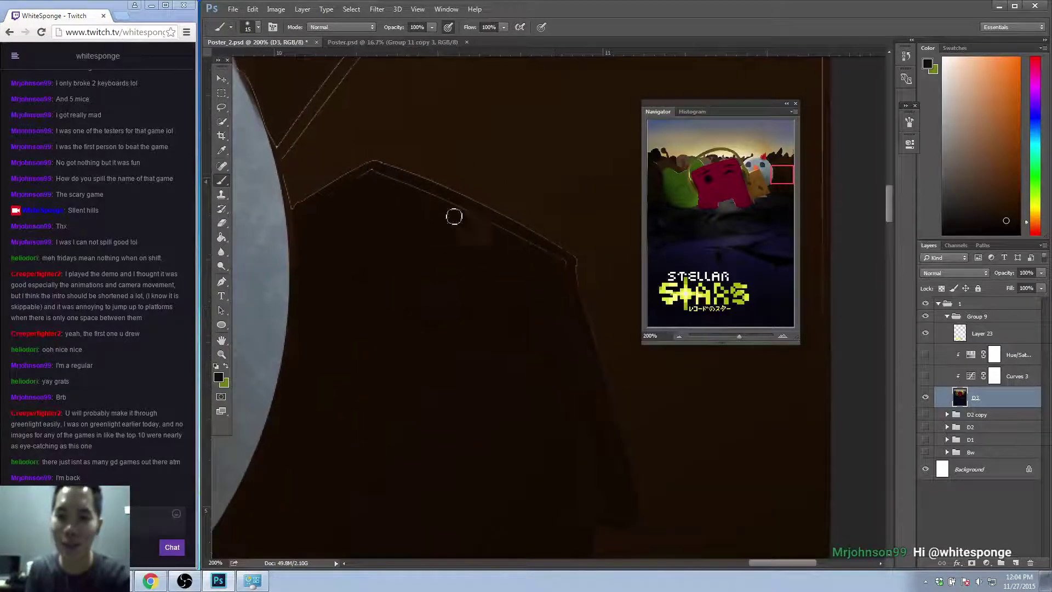
pyautogui.moveTo(371, 178)
pyautogui.mouseDown()
pyautogui.moveTo(559, 259)
pyautogui.moveTo(516, 242)
pyautogui.moveTo(560, 265)
pyautogui.moveTo(555, 257)
pyautogui.moveTo(566, 280)
pyautogui.mouseUp()
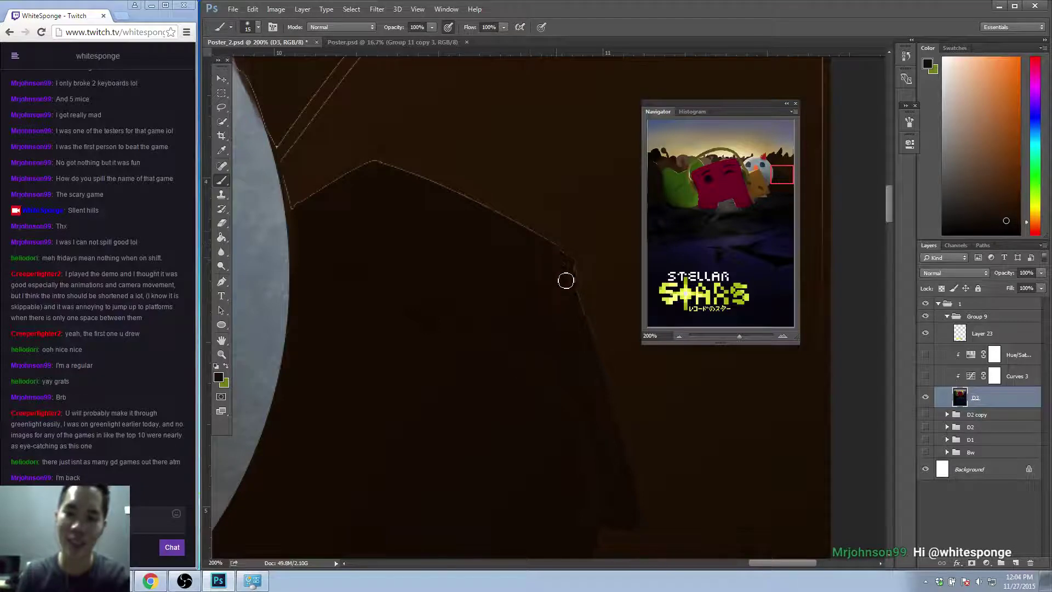
pyautogui.moveTo(617, 414); pyautogui.dragTo(587, 246)
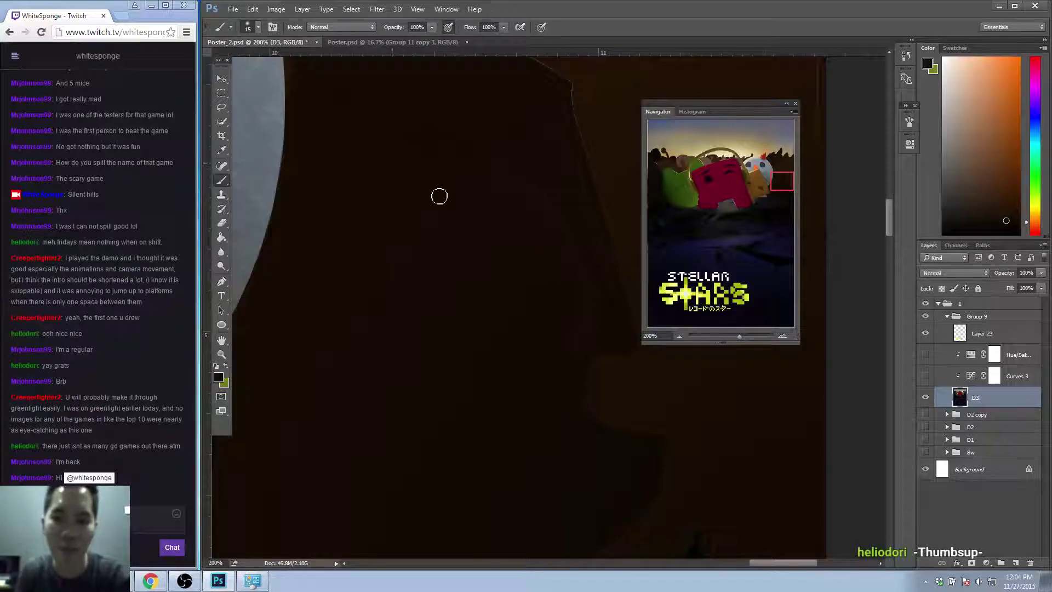
pyautogui.keyDown('alt'); pyautogui.click(553, 345); pyautogui.keyUp('alt')
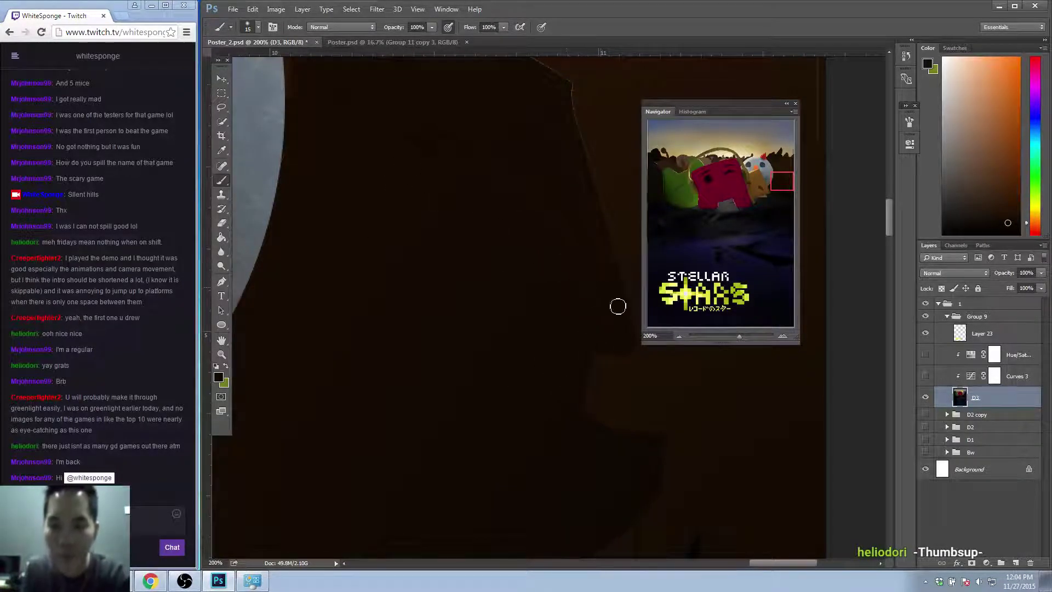
# Sample the snowman's grey-blue and paint over the stray outline along its right edge below the red hat.
pyautogui.hscroll(-5, 578, 189)
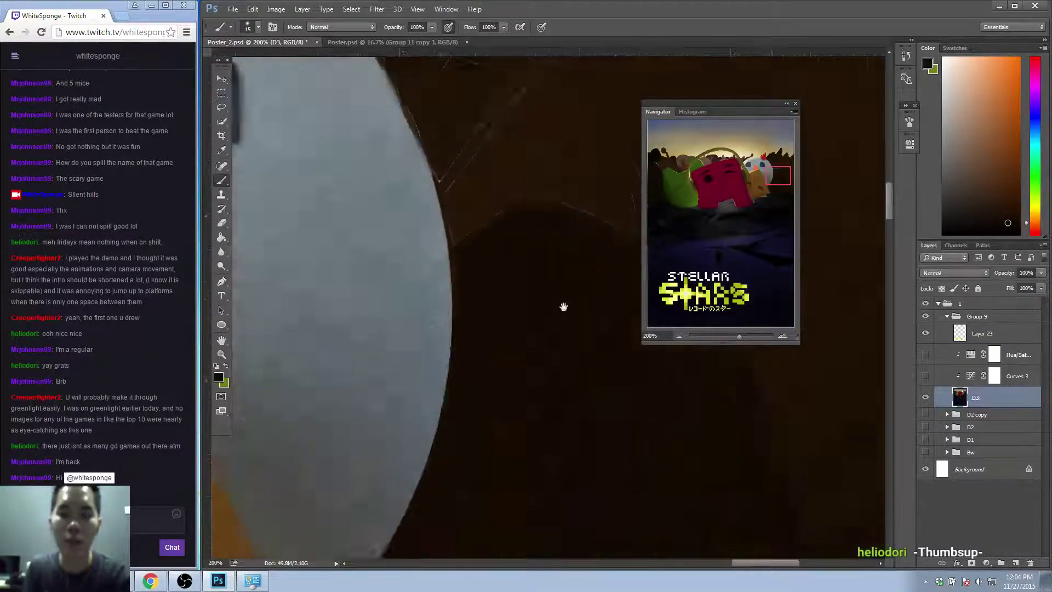
pyautogui.scroll(5, 583, 331)
pyautogui.keyDown('alt'); pyautogui.click(461, 292); pyautogui.keyUp('alt')
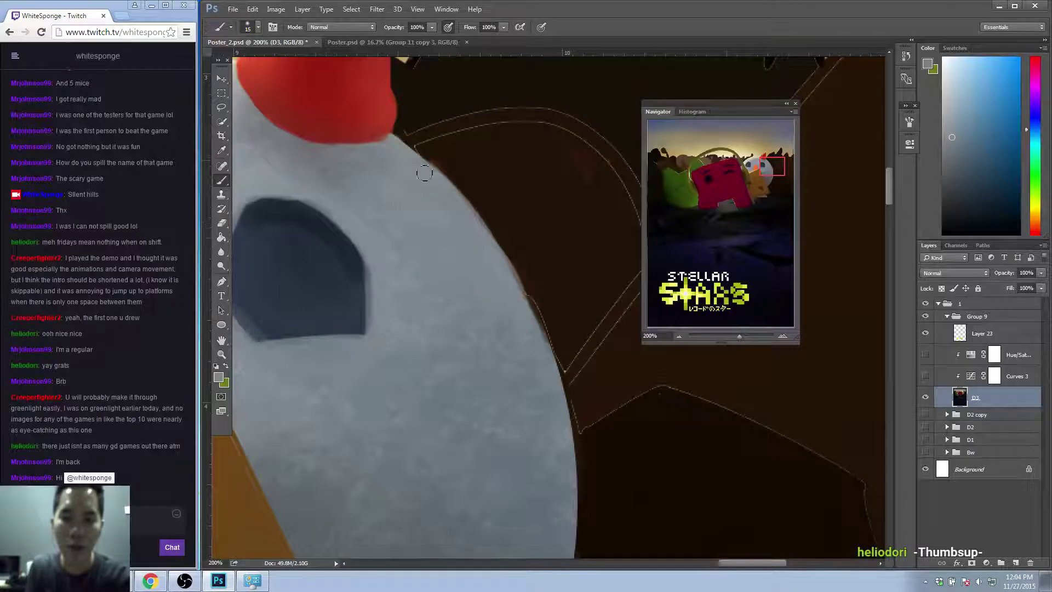
pyautogui.moveTo(500, 319)
pyautogui.mouseDown()
pyautogui.moveTo(483, 271)
pyautogui.moveTo(545, 346)
pyautogui.moveTo(507, 271)
pyautogui.mouseUp()
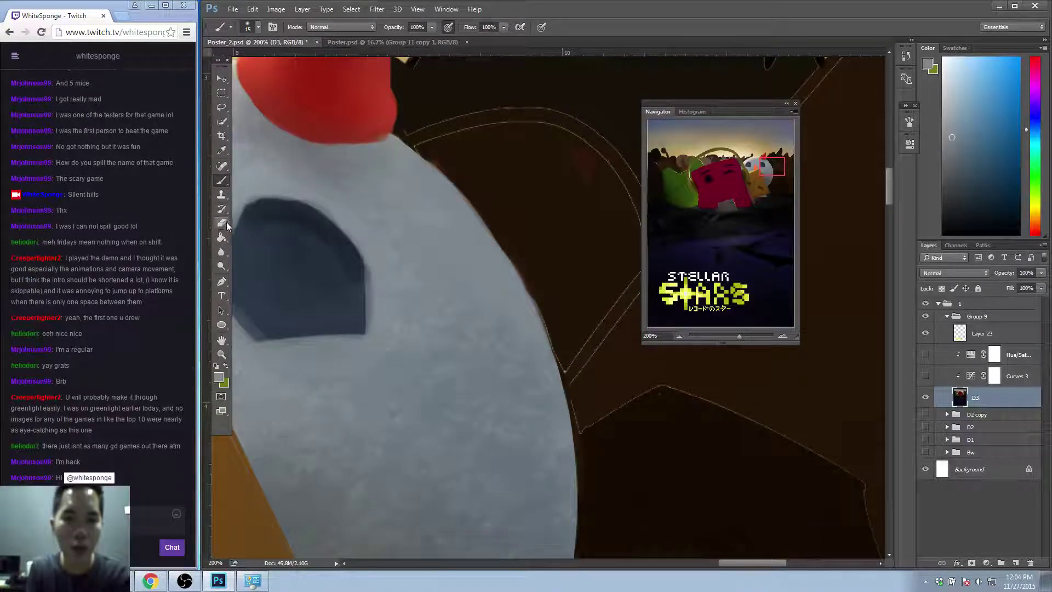
# Enlarge the Brush tool's size to 61 px.
pyautogui.click(221, 197)
pyautogui.moveTo(222, 199); pyautogui.dragTo(229, 199)
pyautogui.press('z')
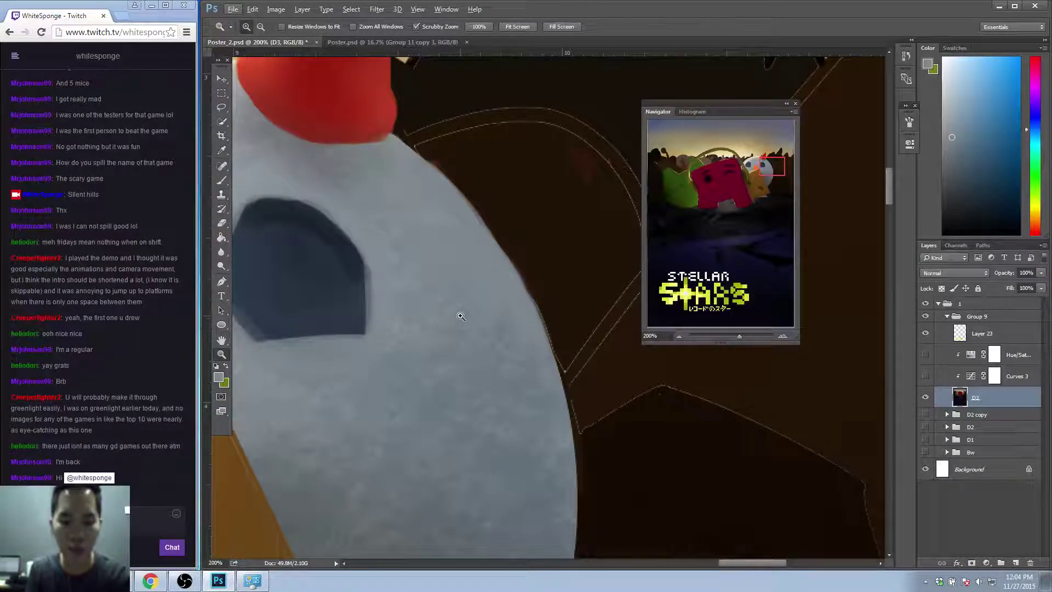
pyautogui.press('b')
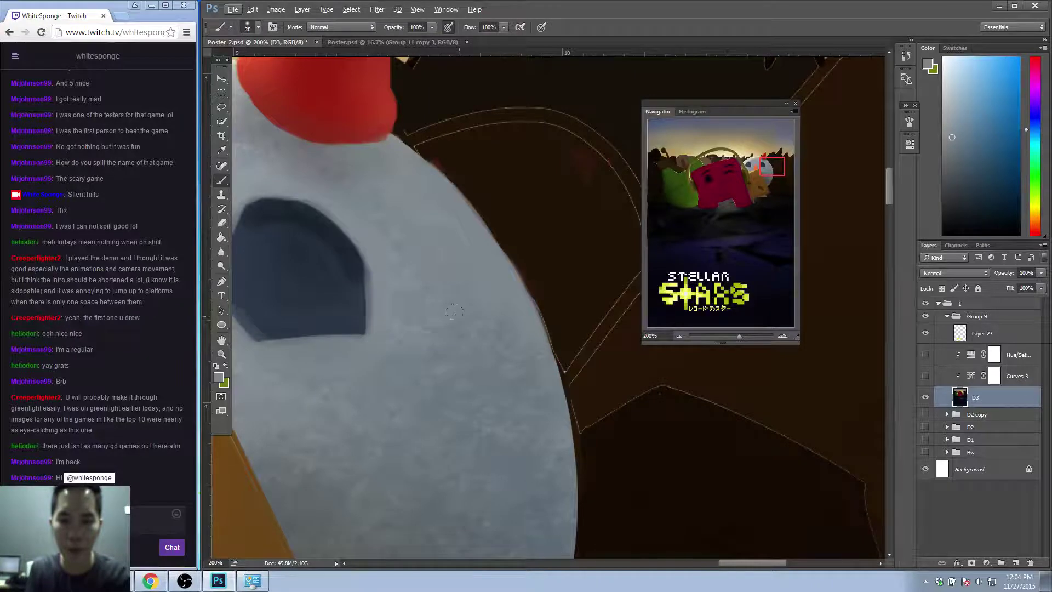
pyautogui.press('[')
pyautogui.click(258, 28)
pyautogui.moveTo(277, 66); pyautogui.dragTo(286, 65)
# Reselect layer D3 and save the poster file.
pyautogui.click(445, 305)
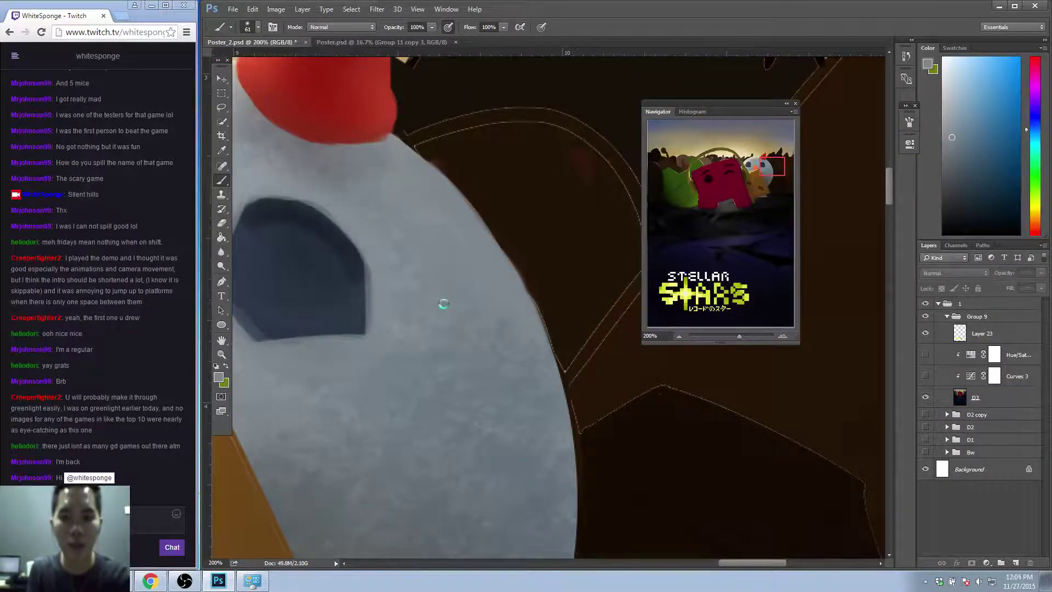
pyautogui.click(445, 306)
pyautogui.click(639, 221)
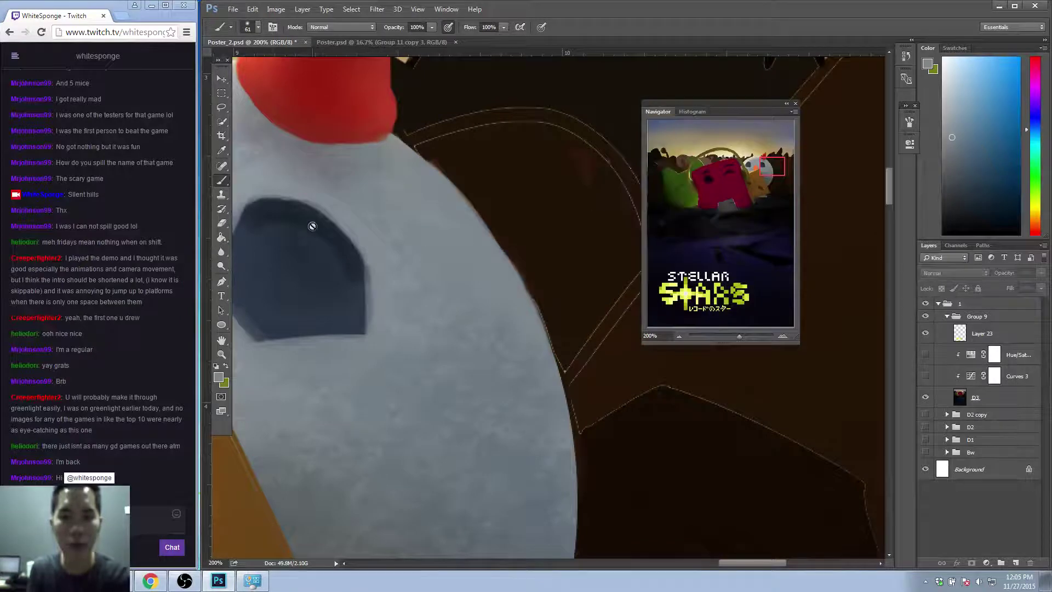
pyautogui.click(998, 404)
pyautogui.hotkey('ctrl', 's')
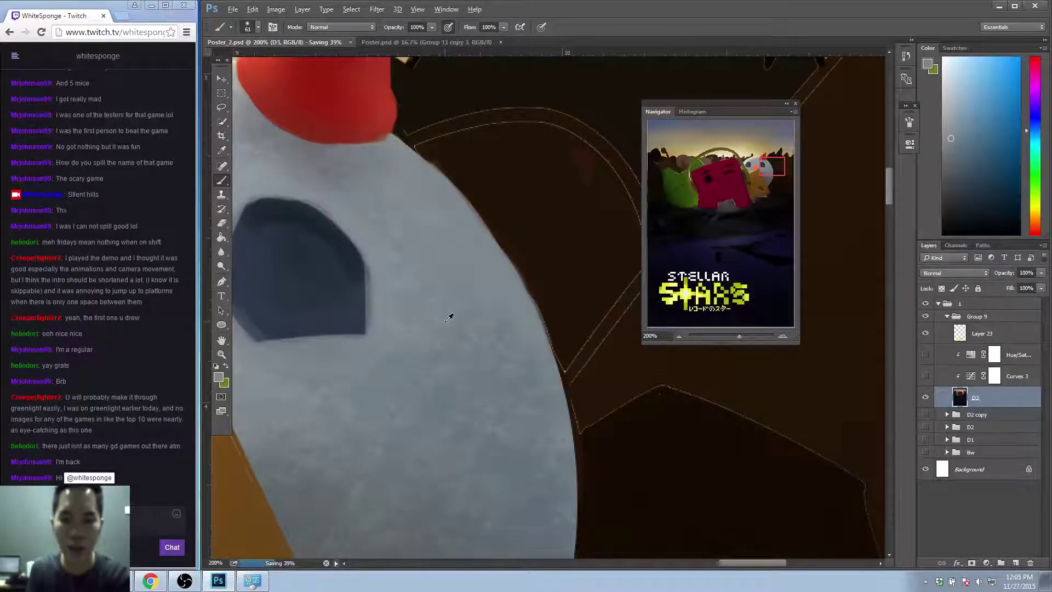
# Clone-stamp the snowman's grey-blue texture along its right edge below the red hat to blend the shading.
pyautogui.press('s')
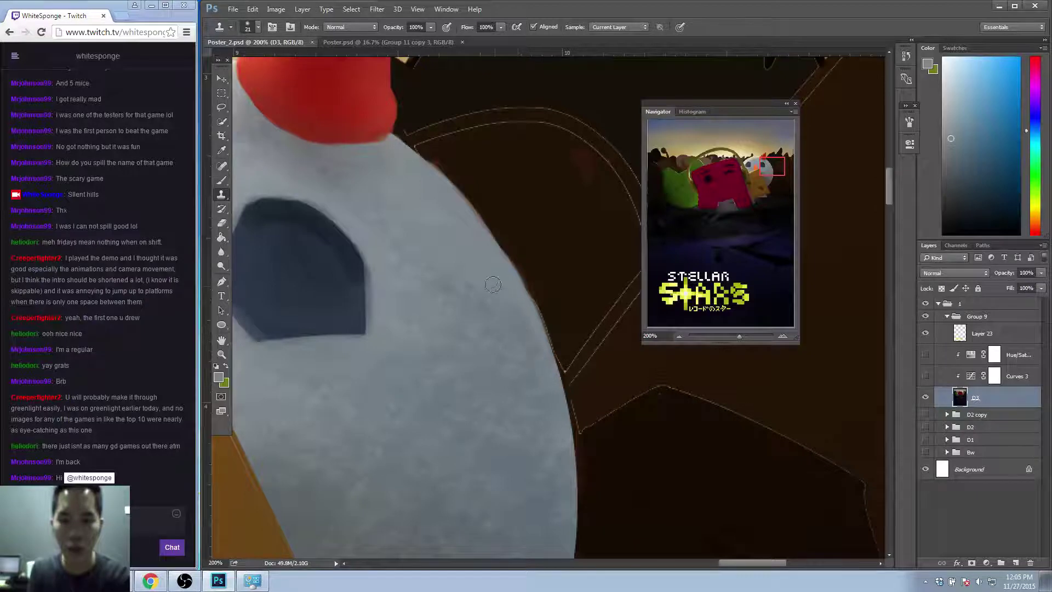
pyautogui.click(443, 250)
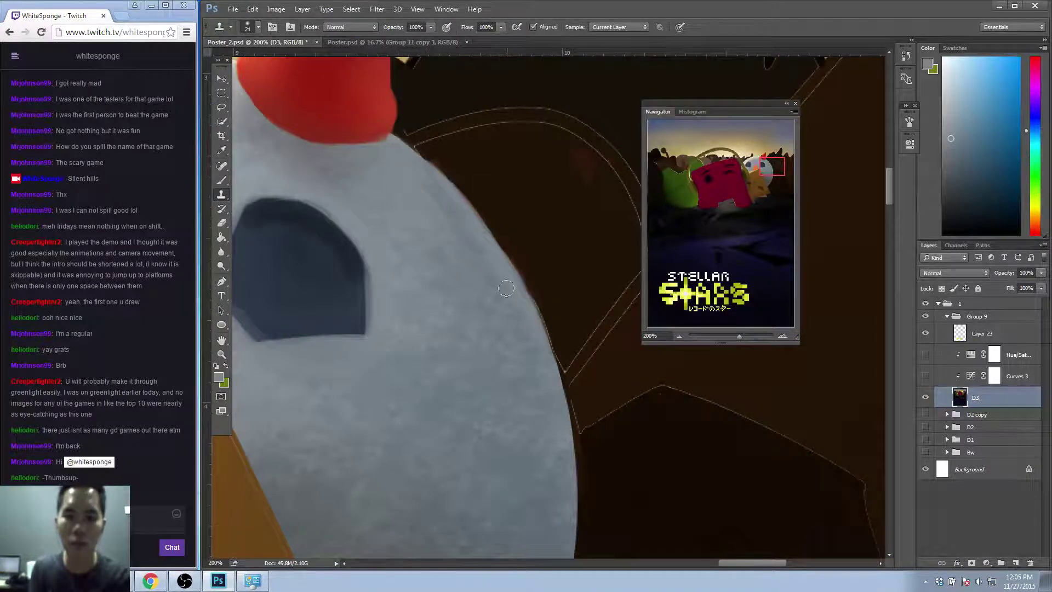
pyautogui.moveTo(397, 147)
pyautogui.mouseDown()
pyautogui.moveTo(432, 184)
pyautogui.moveTo(400, 155)
pyautogui.moveTo(431, 173)
pyautogui.moveTo(440, 214)
pyautogui.moveTo(456, 225)
pyautogui.moveTo(432, 185)
pyautogui.moveTo(396, 161)
pyautogui.moveTo(450, 211)
pyautogui.moveTo(429, 190)
pyautogui.moveTo(451, 197)
pyautogui.moveTo(466, 178)
pyautogui.mouseUp()
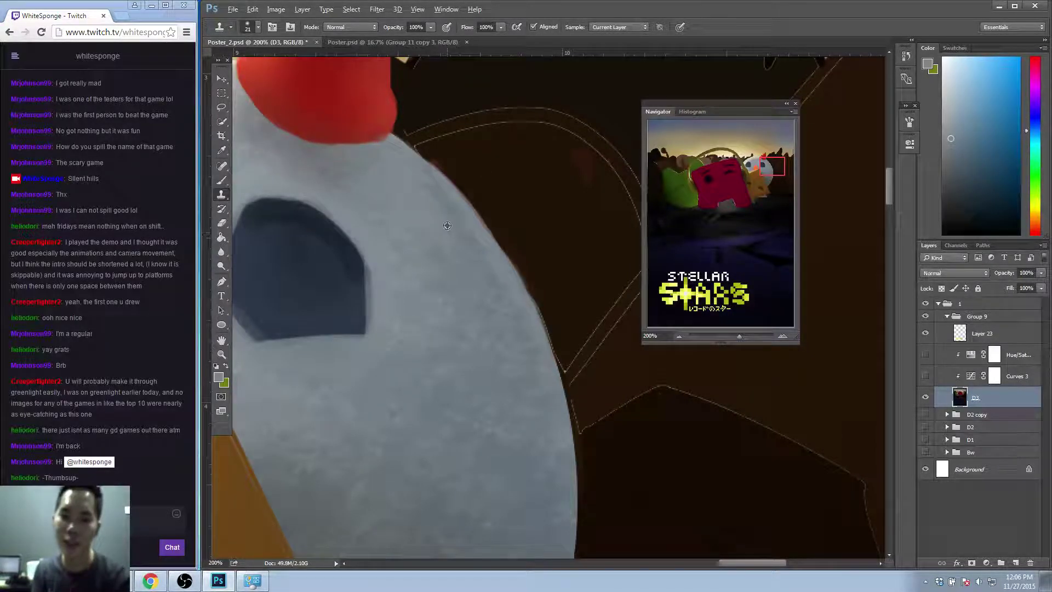
pyautogui.moveTo(459, 249); pyautogui.dragTo(462, 222)
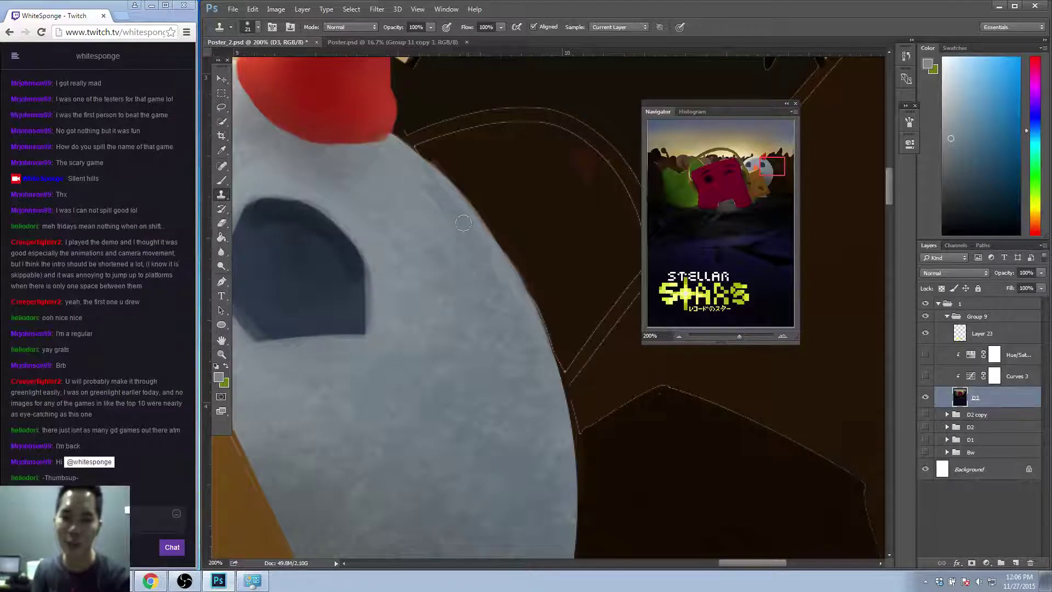
pyautogui.moveTo(515, 302); pyautogui.dragTo(535, 340)
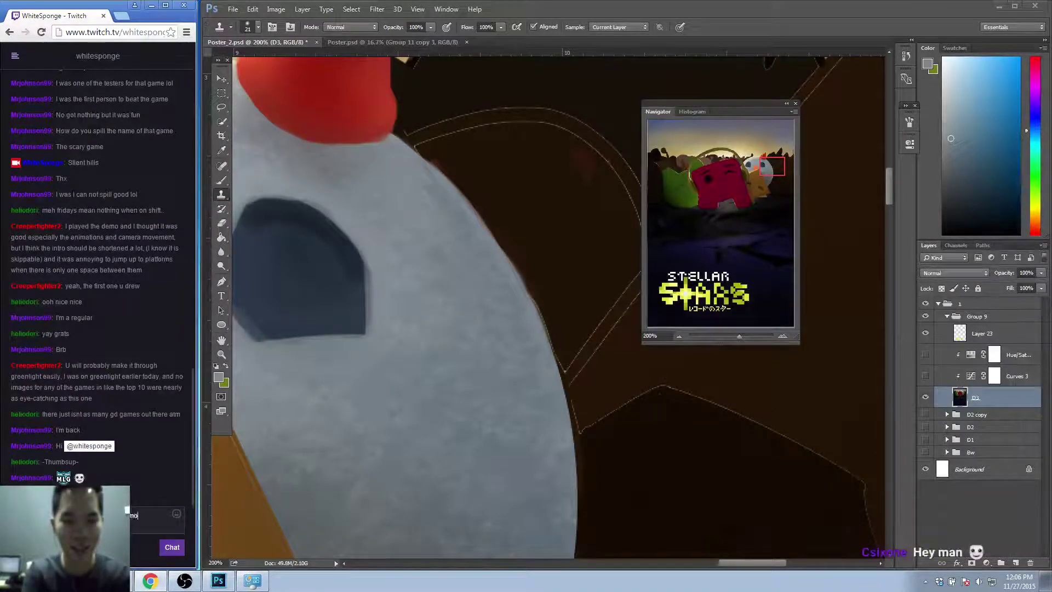
pyautogui.press('Return')
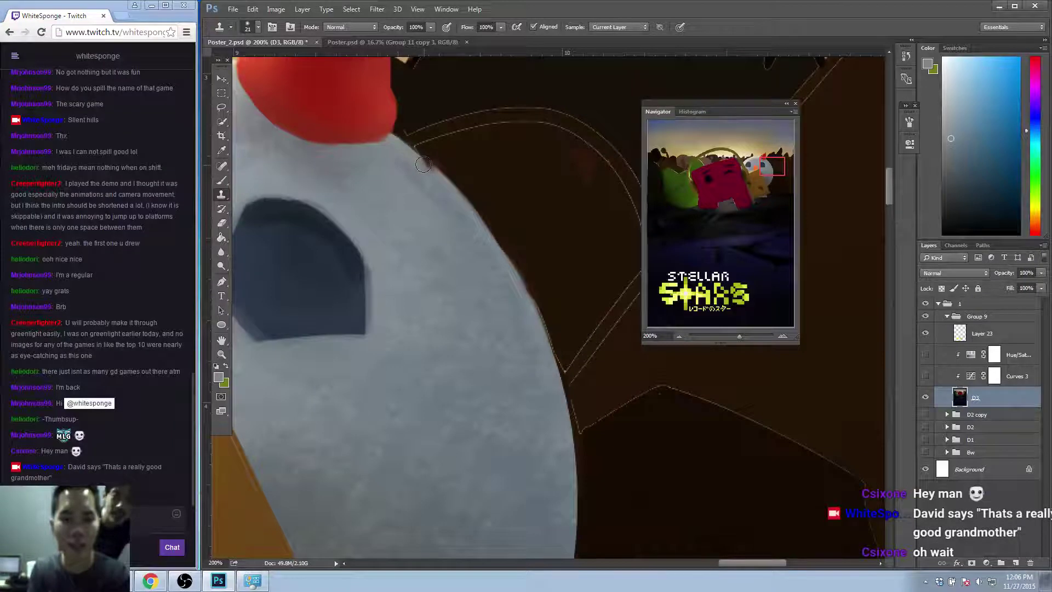
pyautogui.moveTo(460, 225); pyautogui.dragTo(414, 174)
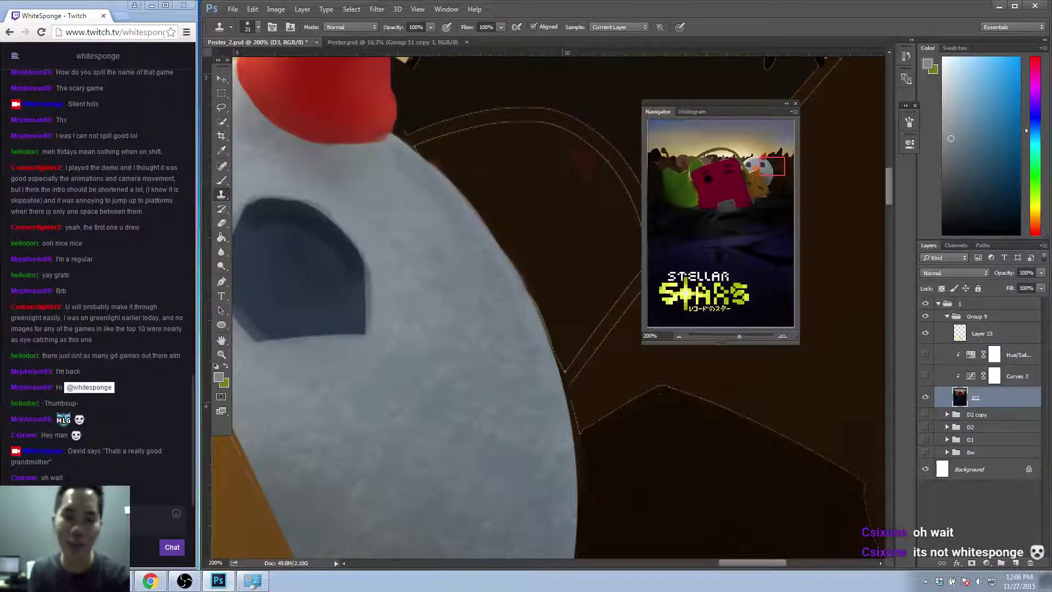
# Examine the whole poster with the Navigator moved clear of the characters, and compare it with the Poster.psd artwork.
pyautogui.press('z')
pyautogui.keyDown('alt'); pyautogui.click(527, 279); pyautogui.keyUp('alt')
pyautogui.keyDown('alt'); pyautogui.click(531, 280); pyautogui.keyUp('alt')
pyautogui.keyDown('alt'); pyautogui.click(541, 284); pyautogui.keyUp('alt')
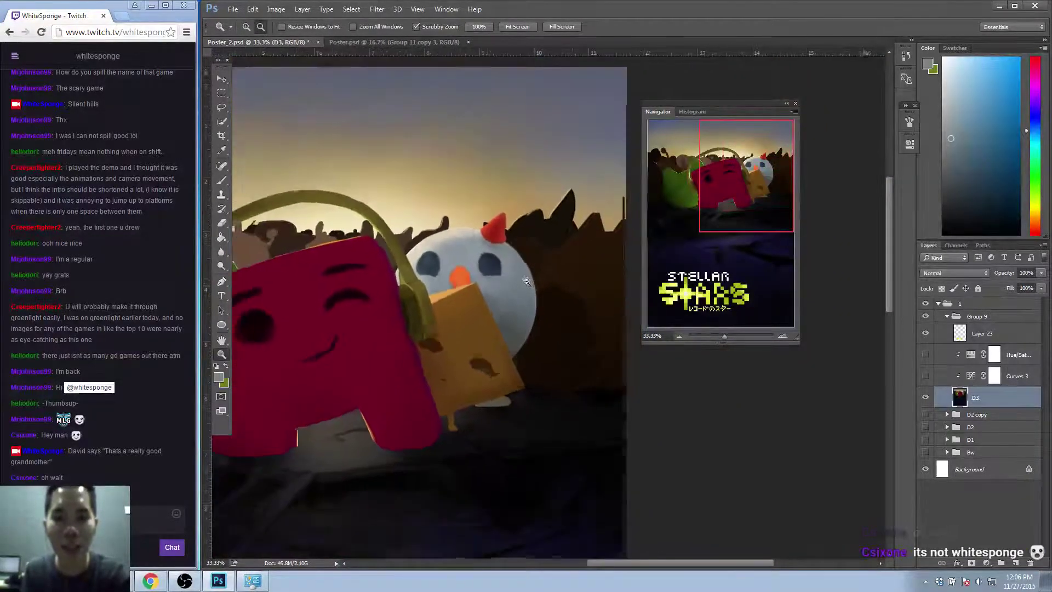
pyautogui.keyDown('alt'); pyautogui.click(541, 284); pyautogui.keyUp('alt')
pyautogui.moveTo(441, 251); pyautogui.dragTo(553, 159)
pyautogui.keyDown('alt'); pyautogui.click(526, 299); pyautogui.keyUp('alt')
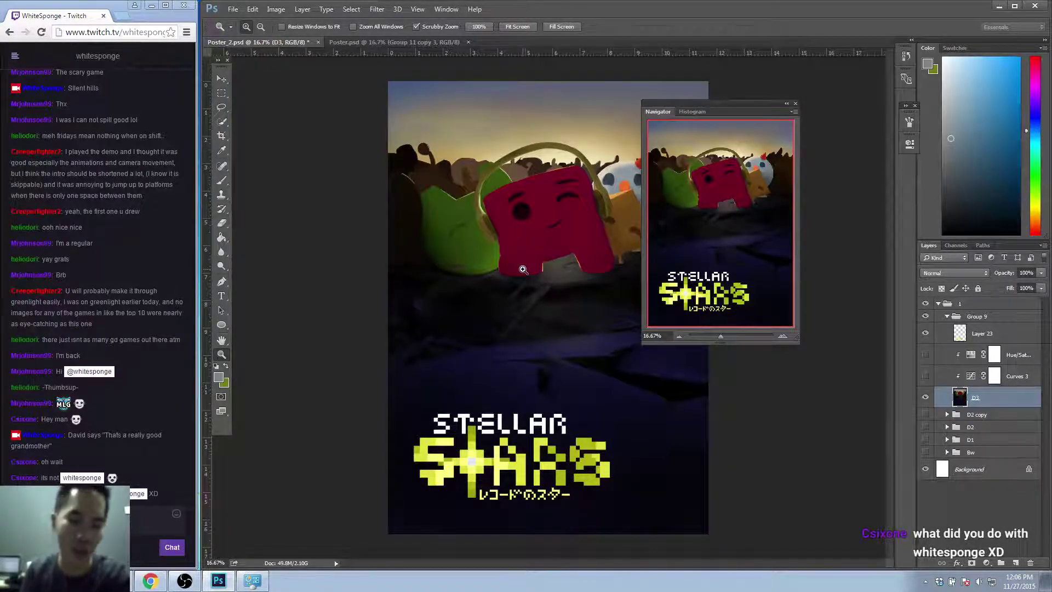
pyautogui.click(725, 111)
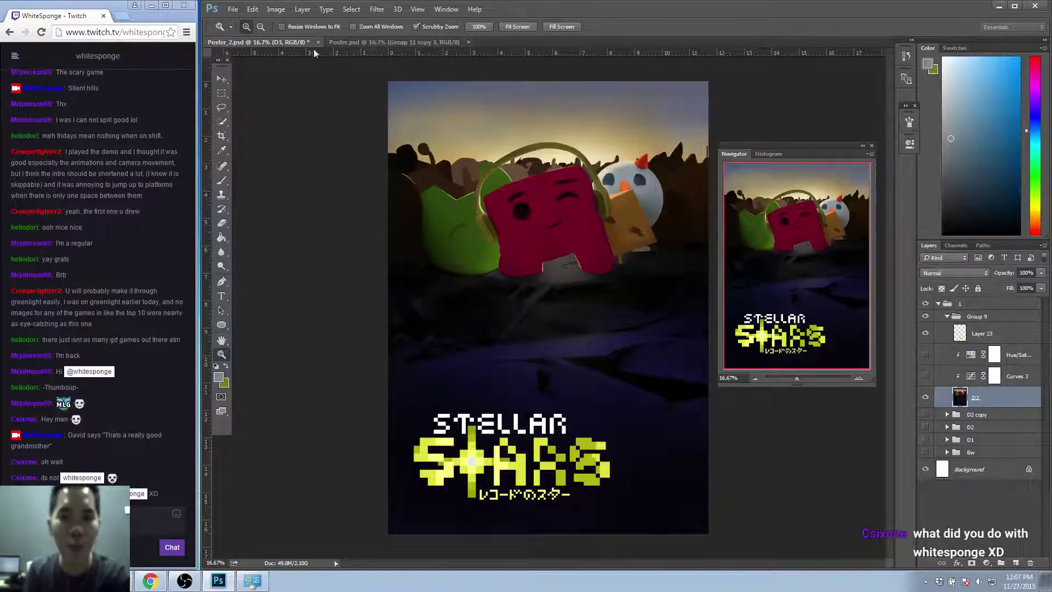
pyautogui.click(357, 44)
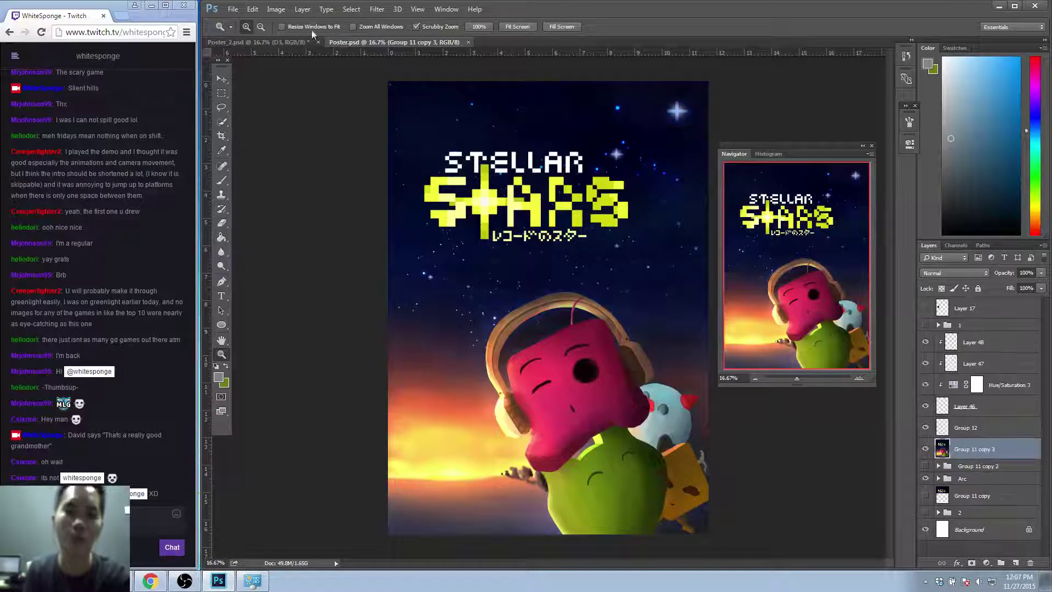
pyautogui.click(286, 40)
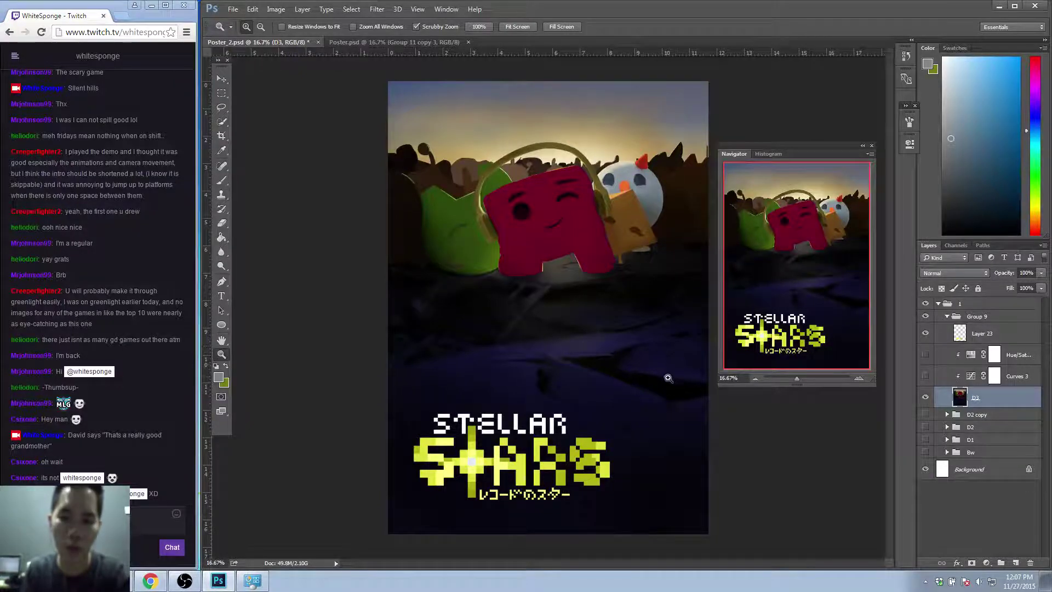
# Sample the dark brown beside the snowman and paint over the inner outlines of the rounded background figure with a 15 px brush.
pyautogui.click(559, 279)
pyautogui.moveTo(649, 189); pyautogui.dragTo(526, 148)
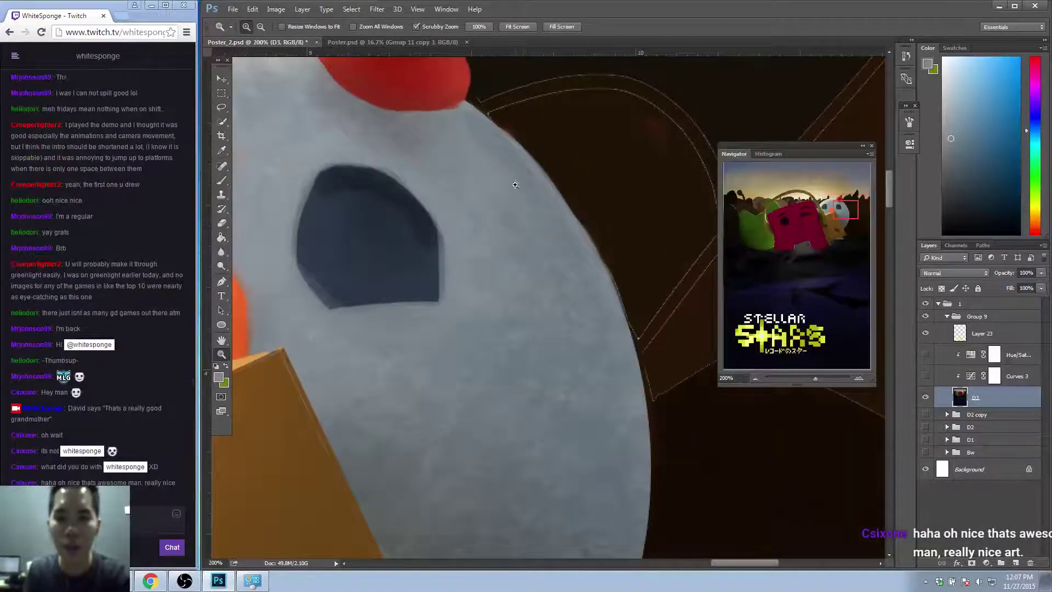
pyautogui.press('b')
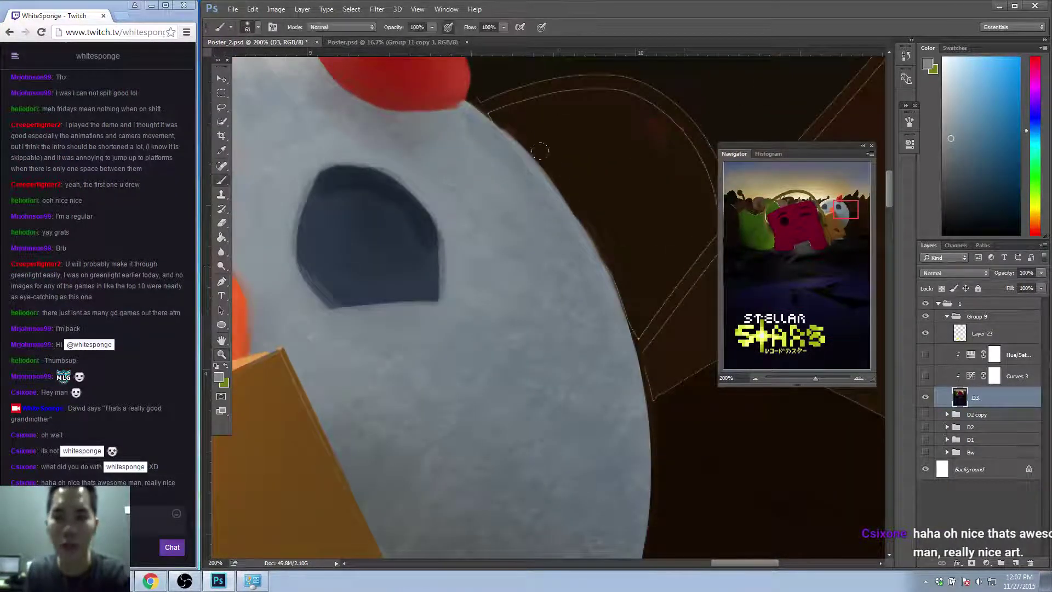
pyautogui.keyDown('alt'); pyautogui.click(590, 132); pyautogui.keyUp('alt')
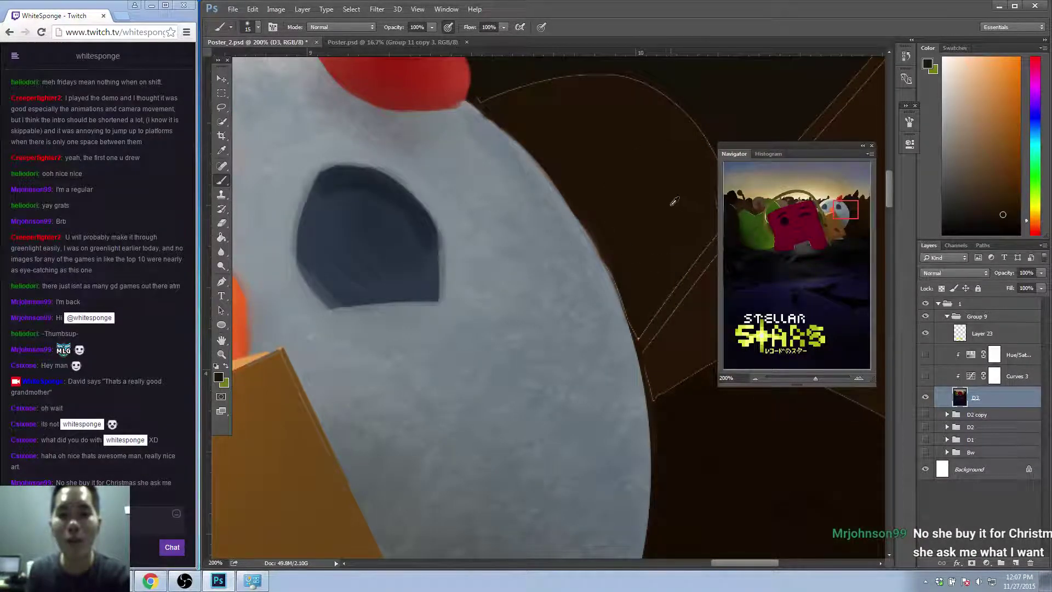
pyautogui.moveTo(679, 189); pyautogui.dragTo(625, 176)
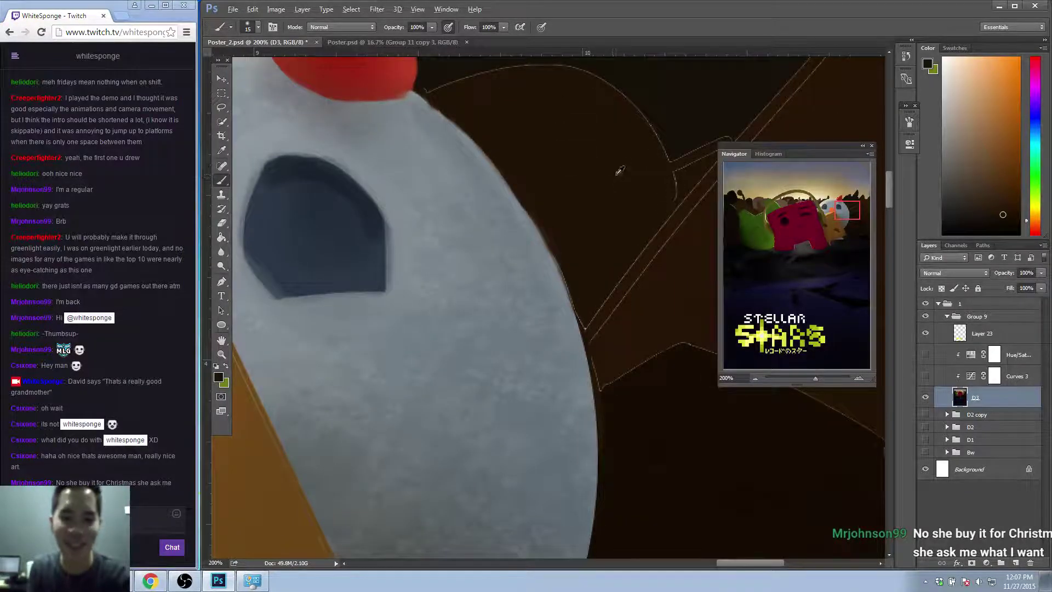
pyautogui.keyDown('alt'); pyautogui.click(593, 178); pyautogui.keyUp('alt')
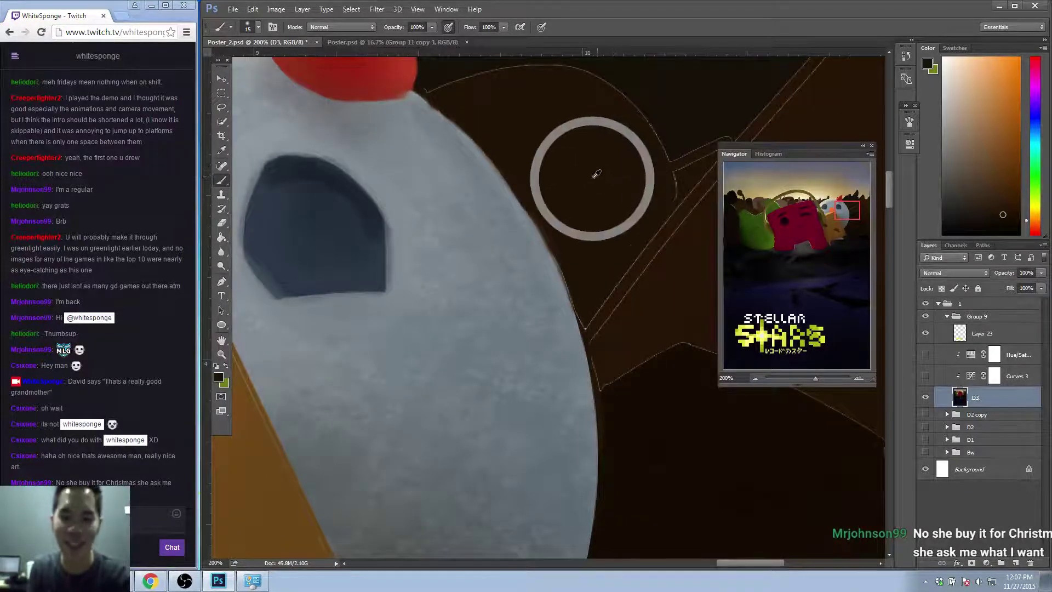
pyautogui.click(692, 165)
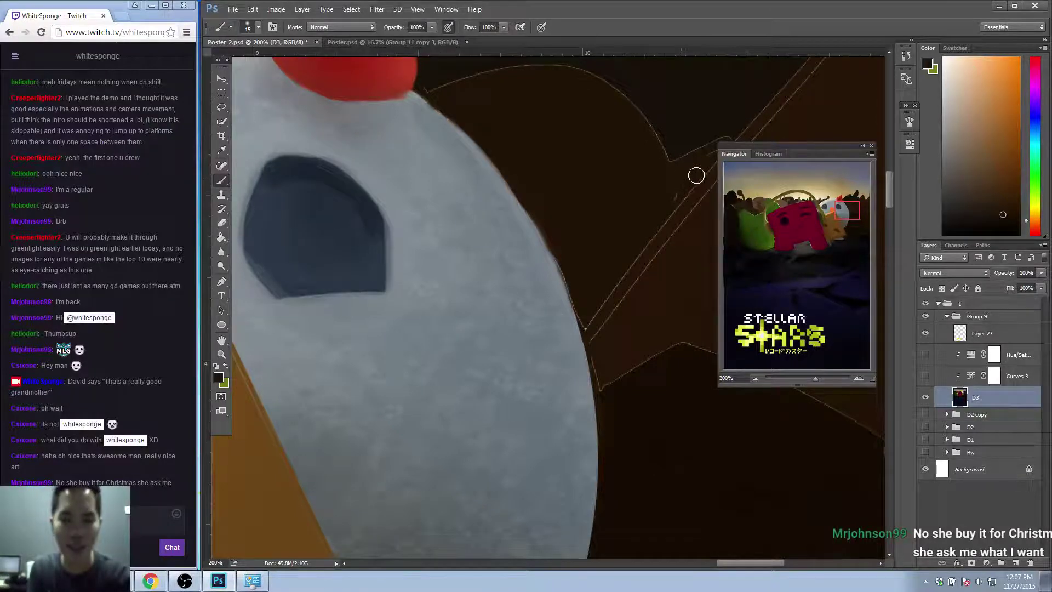
pyautogui.moveTo(679, 155)
pyautogui.mouseDown()
pyautogui.moveTo(665, 132)
pyautogui.moveTo(634, 146)
pyautogui.mouseUp()
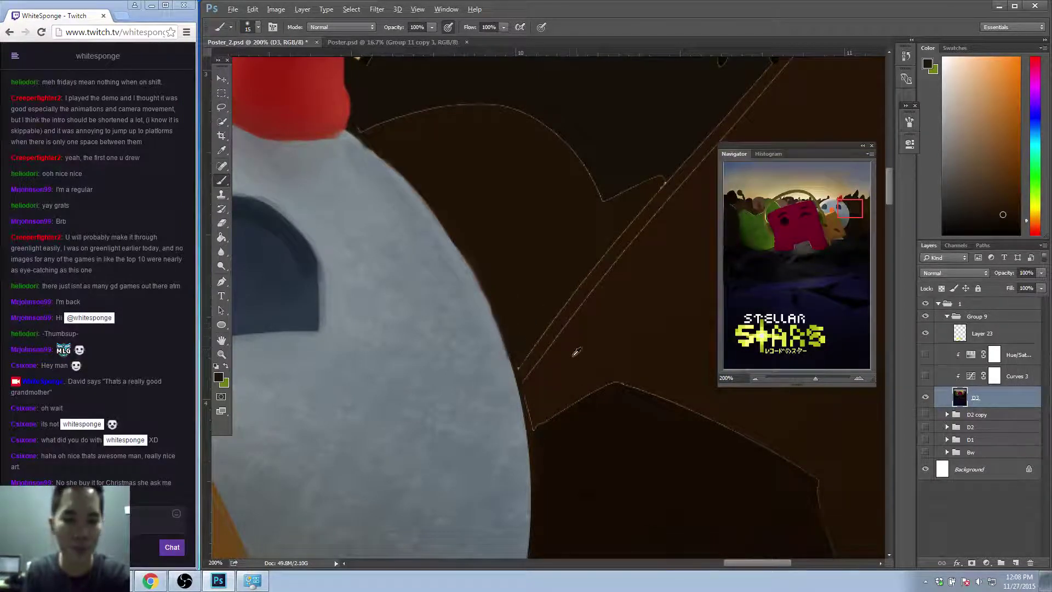
pyautogui.keyDown('alt'); pyautogui.click(519, 349); pyautogui.keyUp('alt')
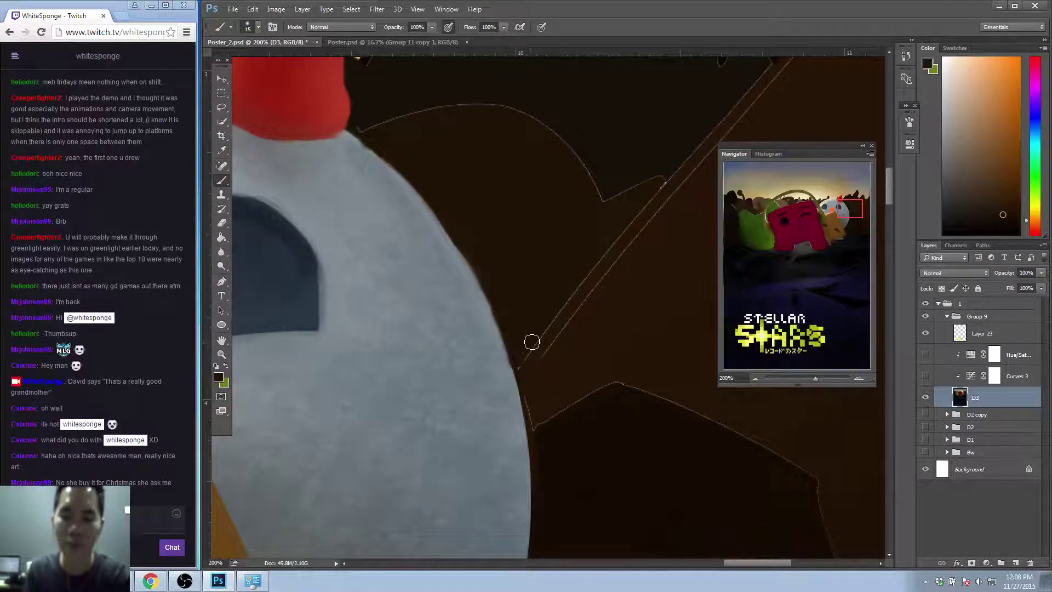
# Sample the near-black silhouette colour and paint over the dark outlines inside the black figure and its pointed ear.
pyautogui.scroll(5, 512, 279)
pyautogui.hscroll(-5, 512, 279)
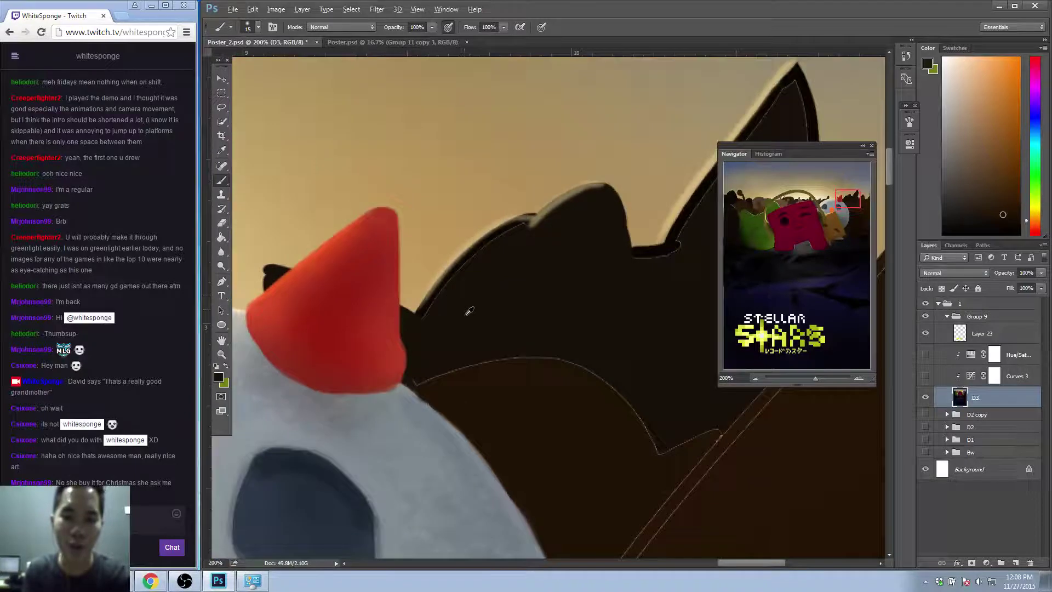
pyautogui.moveTo(436, 307)
pyautogui.mouseDown()
pyautogui.moveTo(489, 249)
pyautogui.moveTo(567, 220)
pyautogui.moveTo(549, 225)
pyautogui.moveTo(602, 197)
pyautogui.mouseUp()
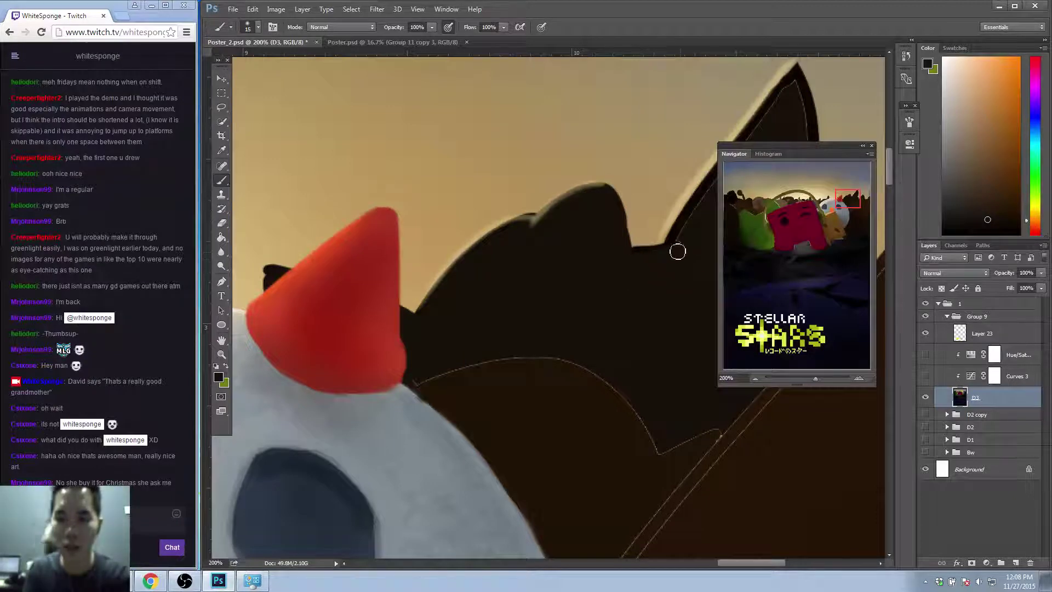
pyautogui.moveTo(655, 172); pyautogui.dragTo(442, 298)
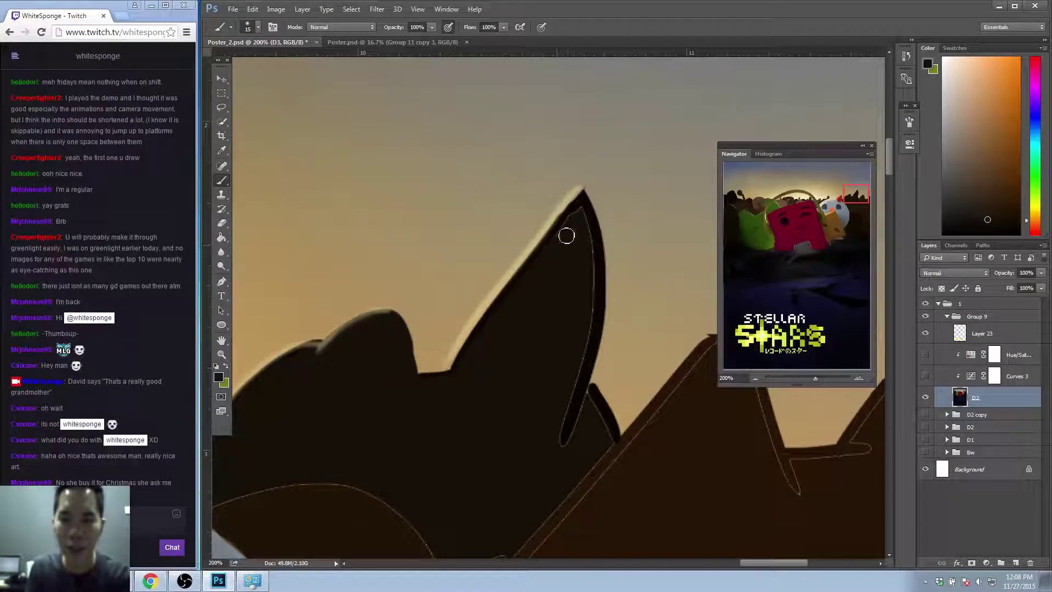
pyautogui.moveTo(587, 219)
pyautogui.mouseDown()
pyautogui.moveTo(588, 332)
pyautogui.moveTo(561, 434)
pyautogui.moveTo(592, 389)
pyautogui.moveTo(608, 439)
pyautogui.moveTo(582, 421)
pyautogui.moveTo(576, 434)
pyautogui.moveTo(596, 411)
pyautogui.moveTo(611, 445)
pyautogui.moveTo(565, 350)
pyautogui.mouseUp()
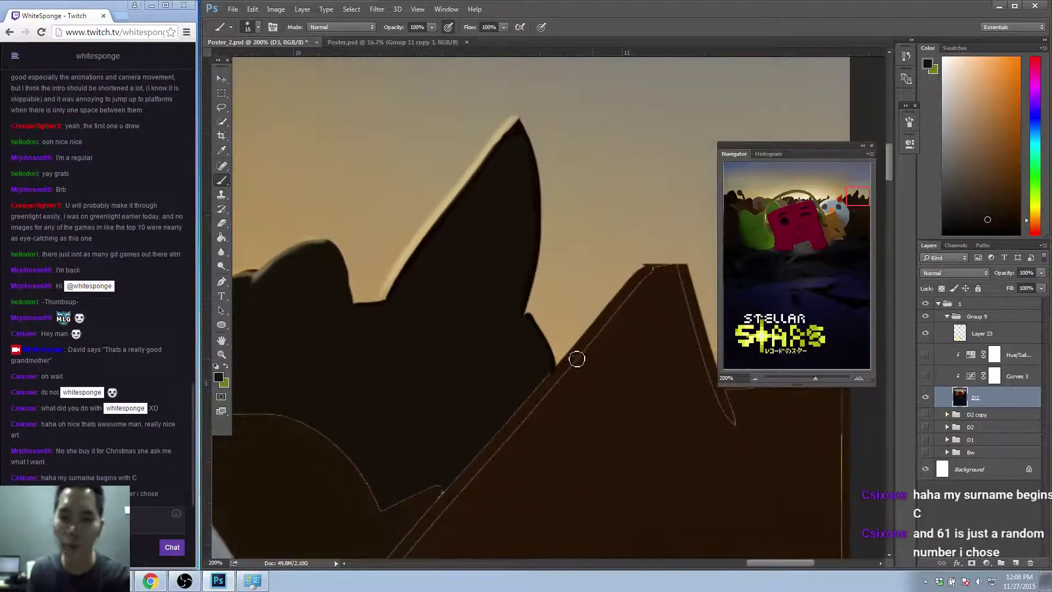
# Sample the brown peak's colour and paint over the thin outline along the upper part of its left slope.
pyautogui.moveTo(526, 393); pyautogui.dragTo(502, 351)
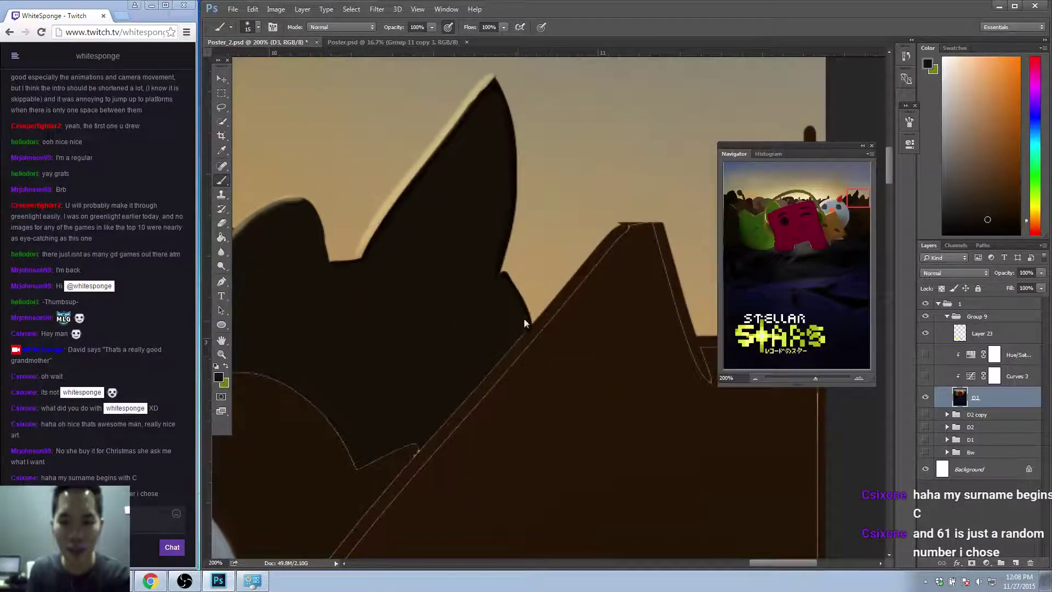
pyautogui.keyDown('alt'); pyautogui.click(559, 330); pyautogui.keyUp('alt')
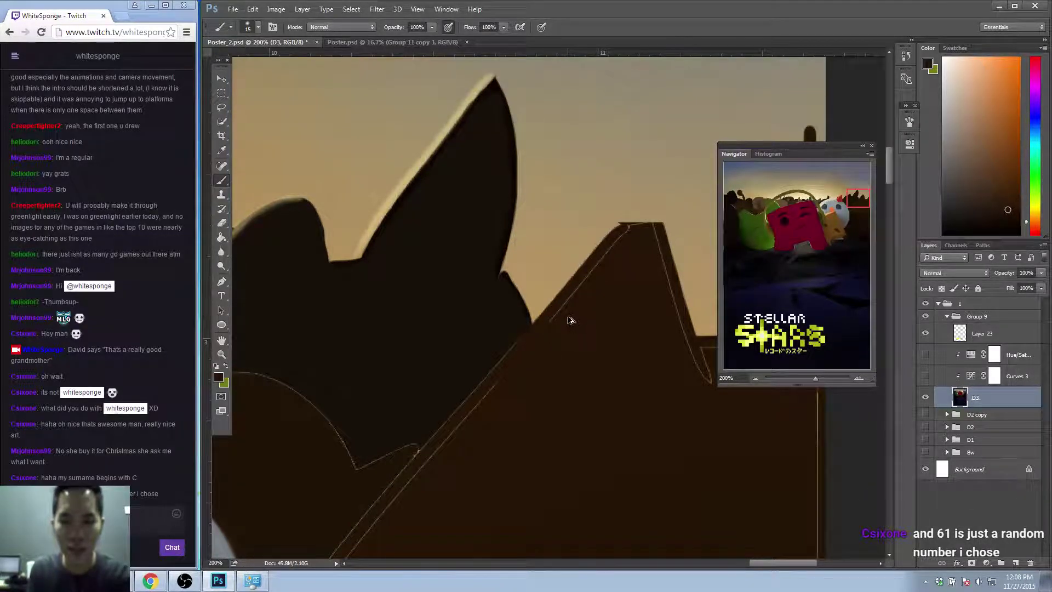
pyautogui.moveTo(533, 356)
pyautogui.mouseDown()
pyautogui.moveTo(633, 235)
pyautogui.moveTo(614, 258)
pyautogui.mouseUp()
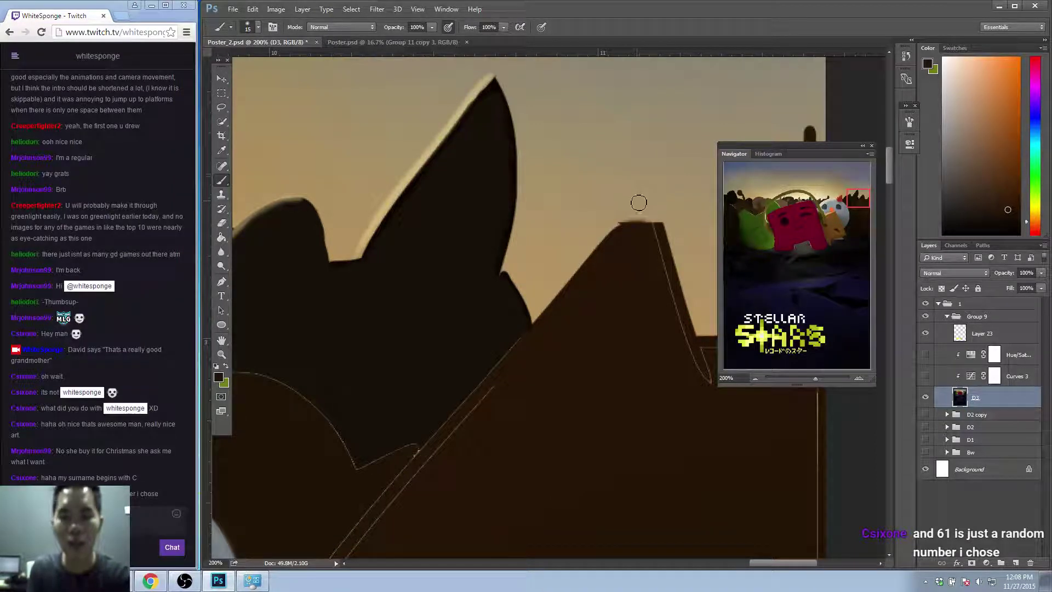
# Choose a small hard round brush with 100% hardness and paint the brown peak's flat top edge.
pyautogui.click(245, 29)
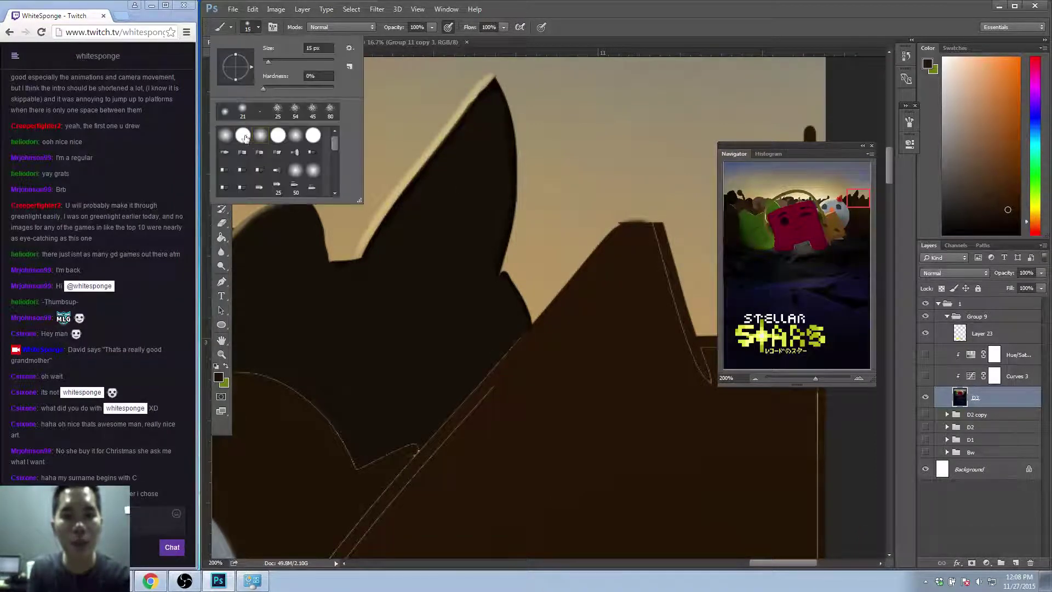
pyautogui.moveTo(271, 61); pyautogui.dragTo(268, 61)
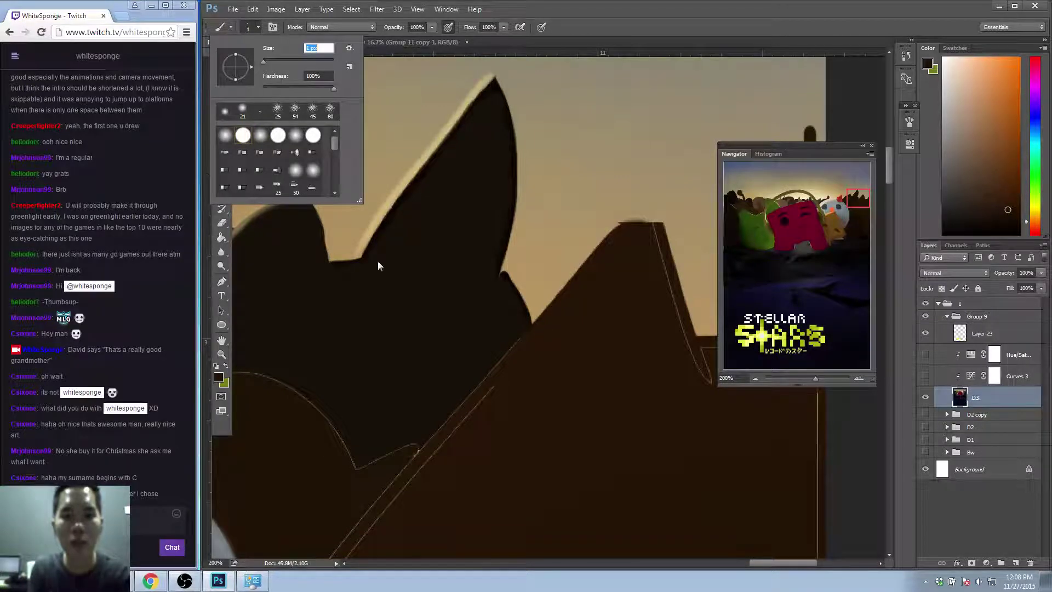
pyautogui.press('Return')
pyautogui.press(']')
pyautogui.press(']')
pyautogui.press(']')
pyautogui.moveTo(635, 233); pyautogui.dragTo(674, 227)
# Sample the sky colour beside the brown peak and paint along its tip to trim the top edge.
pyautogui.press('e')
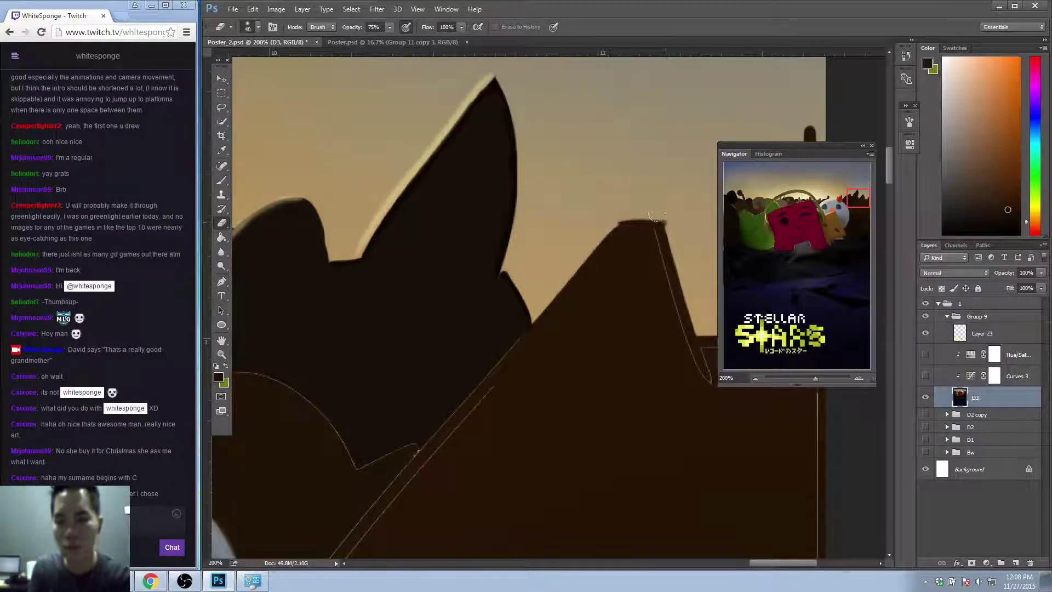
pyautogui.press('b')
pyautogui.keyDown('alt'); pyautogui.click(676, 227); pyautogui.keyUp('alt')
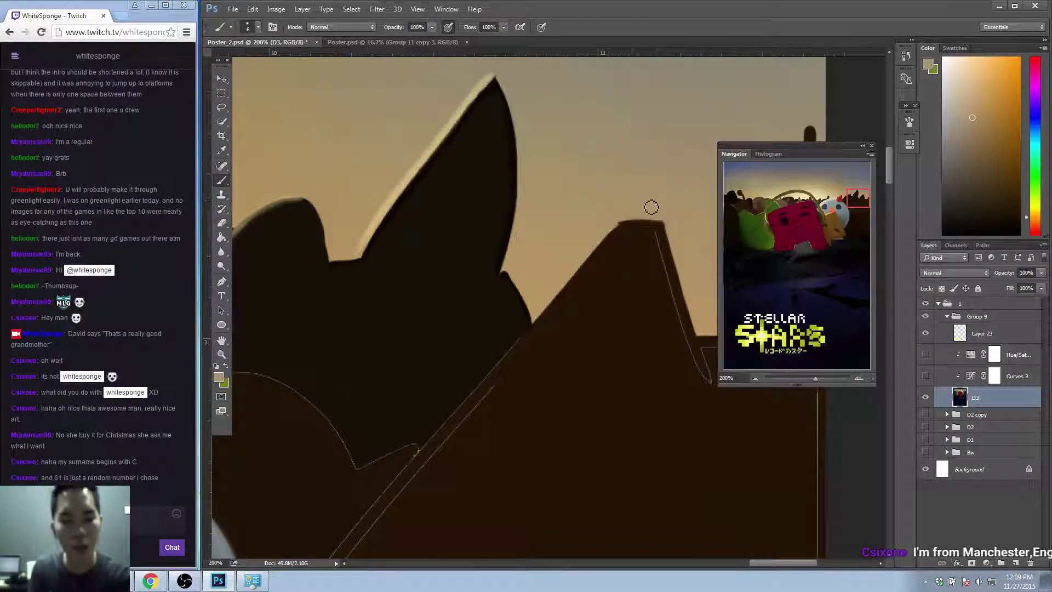
pyautogui.moveTo(629, 218); pyautogui.dragTo(632, 217)
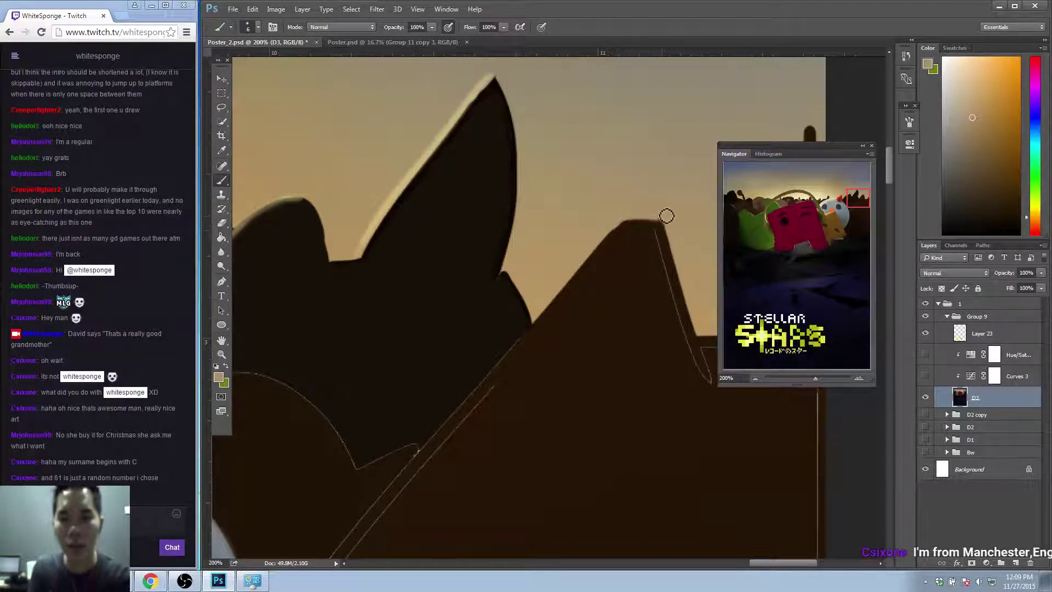
# Collapse the Navigator and Histogram into a compact labelled group and place it beside the poster's right edge.
pyautogui.click(863, 146)
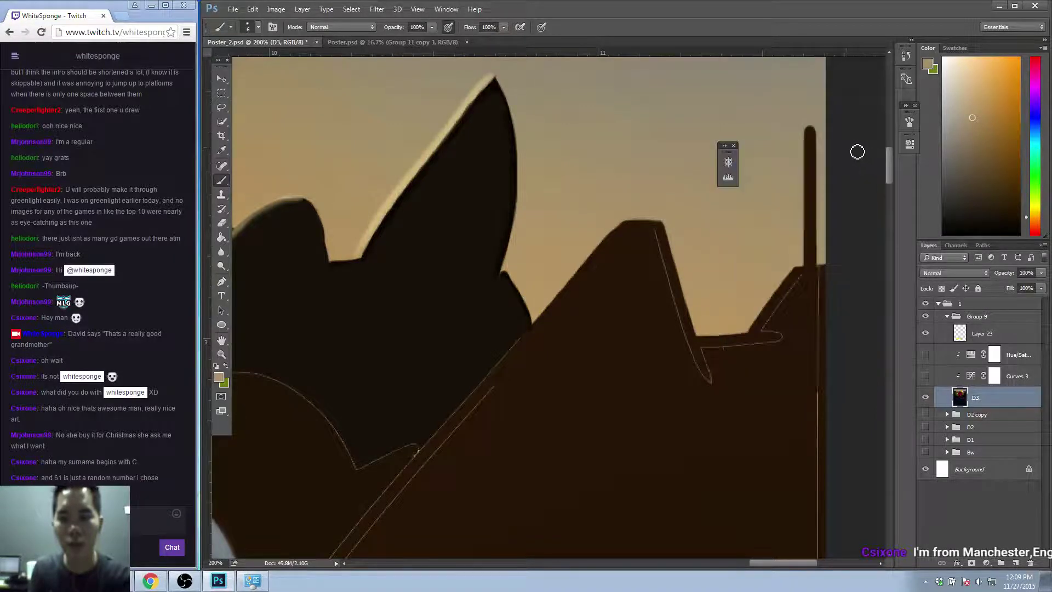
pyautogui.click(734, 146)
pyautogui.press('F5')
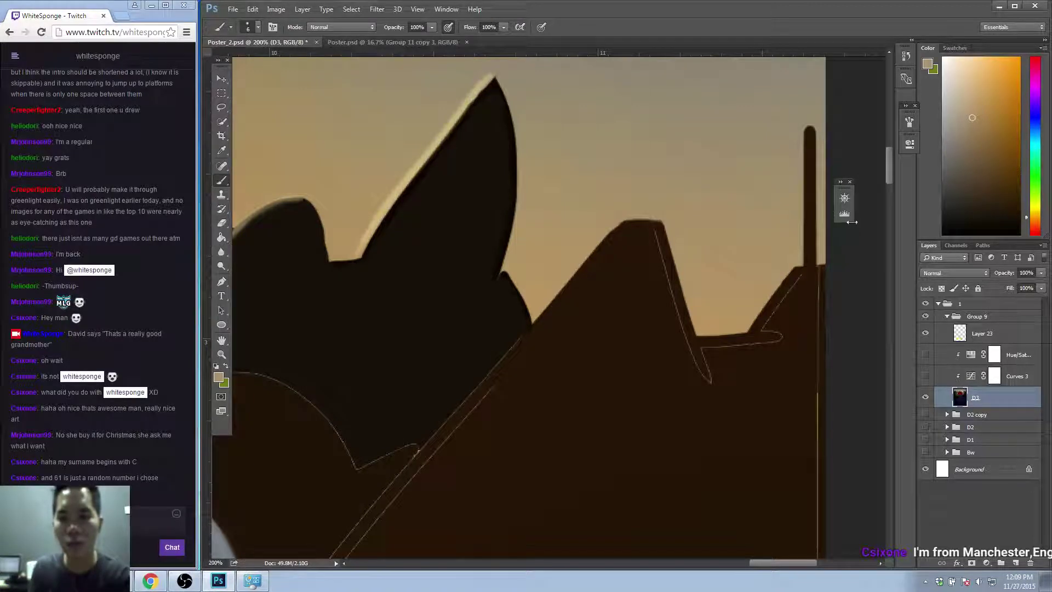
pyautogui.moveTo(852, 222); pyautogui.dragTo(888, 222)
# Sample the brown peak's dark colour, paint over the outlines inside its right side and left slope, and undo the last stroke.
pyautogui.keyDown('alt'); pyautogui.click(642, 254); pyautogui.keyUp('alt')
pyautogui.moveTo(655, 237); pyautogui.dragTo(686, 293)
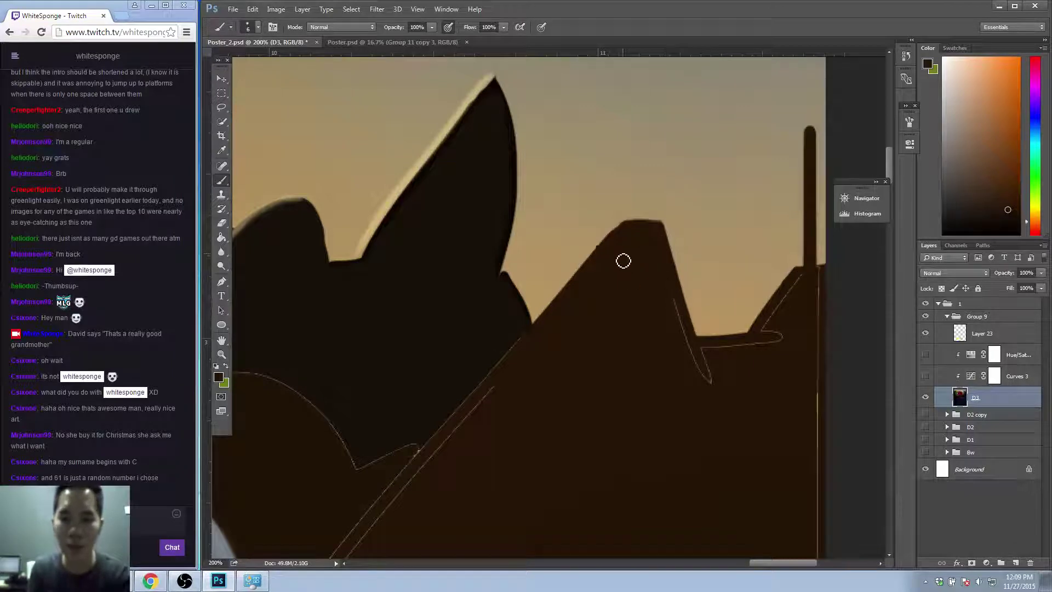
pyautogui.moveTo(510, 351); pyautogui.dragTo(448, 421)
pyautogui.moveTo(496, 387); pyautogui.dragTo(423, 467)
pyautogui.hotkey('ctrl', 'z')
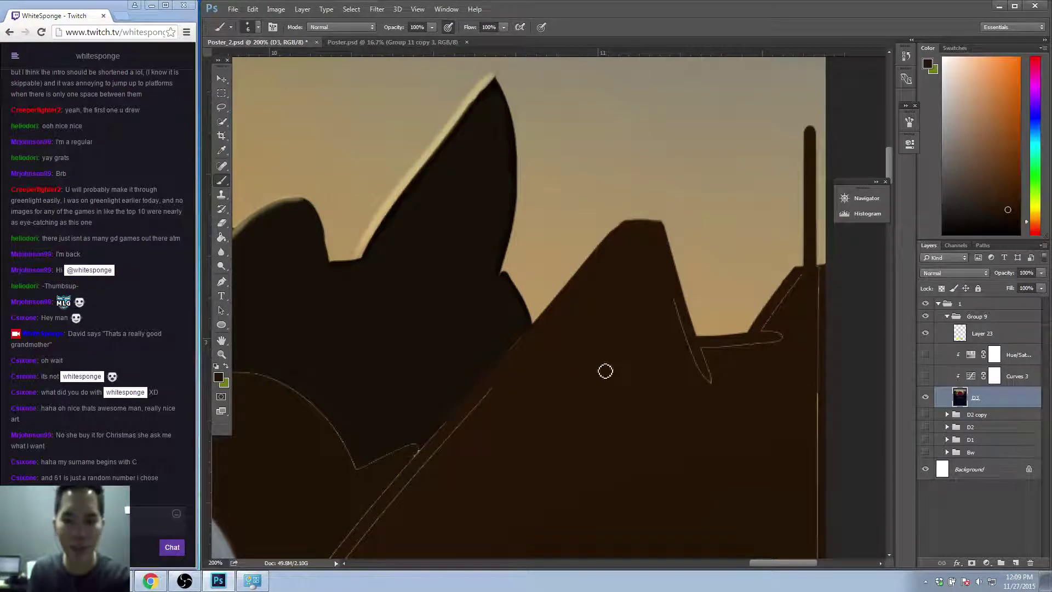
# Paint over the thin outlines around the notch beside the brown peak and along the poster's right edge.
pyautogui.hscroll(3, 603, 369)
pyautogui.scroll(-3, 523, 266)
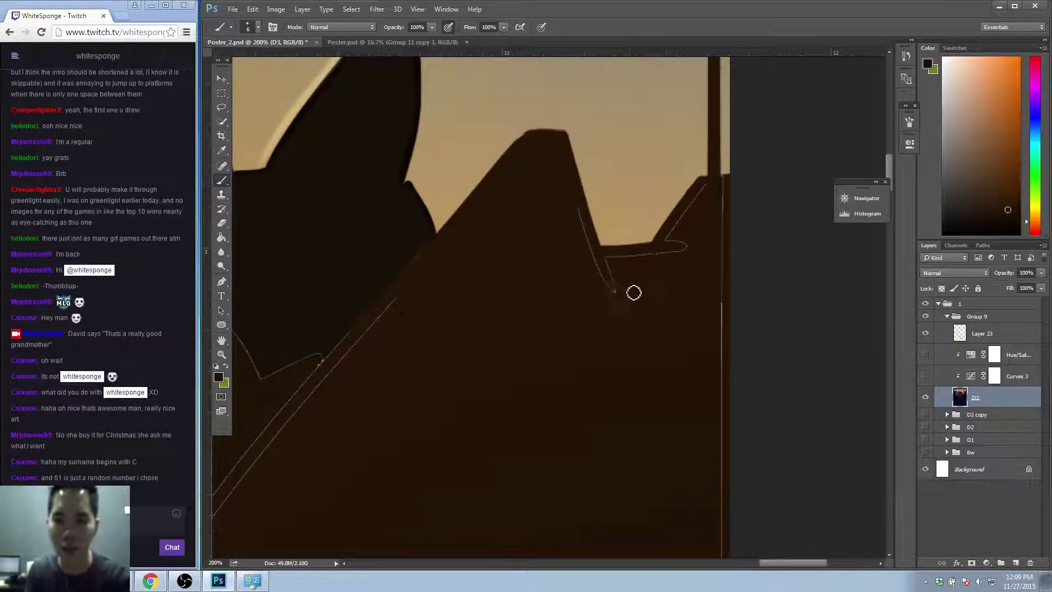
pyautogui.moveTo(581, 215)
pyautogui.mouseDown()
pyautogui.moveTo(615, 302)
pyautogui.moveTo(611, 264)
pyautogui.moveTo(691, 255)
pyautogui.moveTo(700, 244)
pyautogui.moveTo(683, 236)
pyautogui.moveTo(705, 194)
pyautogui.mouseUp()
pyautogui.moveTo(684, 229)
pyautogui.mouseDown()
pyautogui.moveTo(678, 257)
pyautogui.moveTo(716, 221)
pyautogui.moveTo(732, 187)
pyautogui.moveTo(750, 565)
pyautogui.mouseUp()
pyautogui.moveTo(689, 296)
pyautogui.mouseDown()
pyautogui.moveTo(686, 171)
pyautogui.moveTo(671, 182)
pyautogui.moveTo(655, 122)
pyautogui.mouseUp()
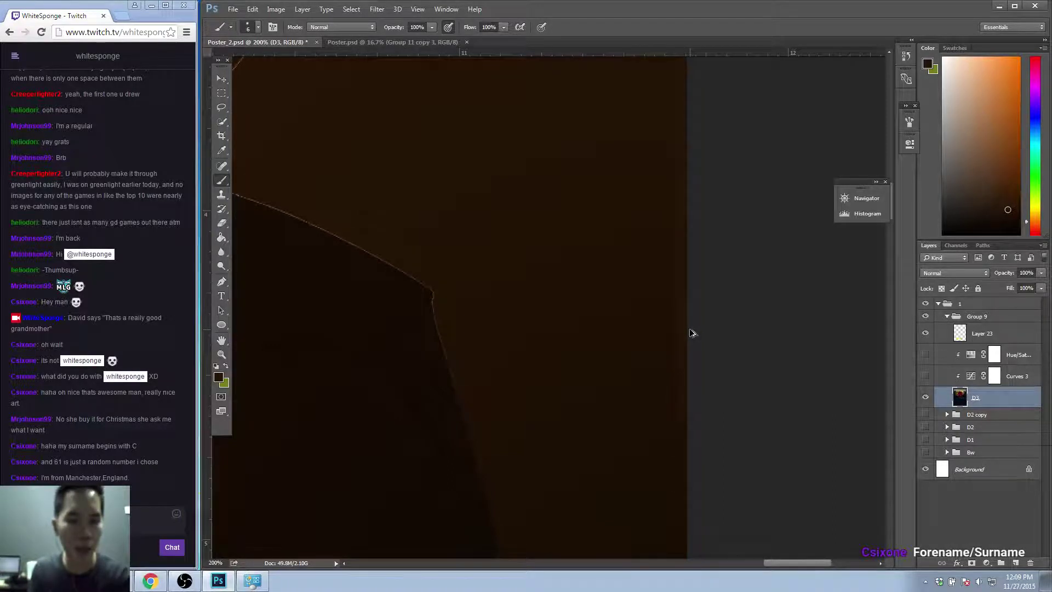
# Sample the nearby dark browns and paint farther down the poster's right edge to cover the remaining edge line.
pyautogui.keyDown('alt'); pyautogui.click(678, 367); pyautogui.keyUp('alt')
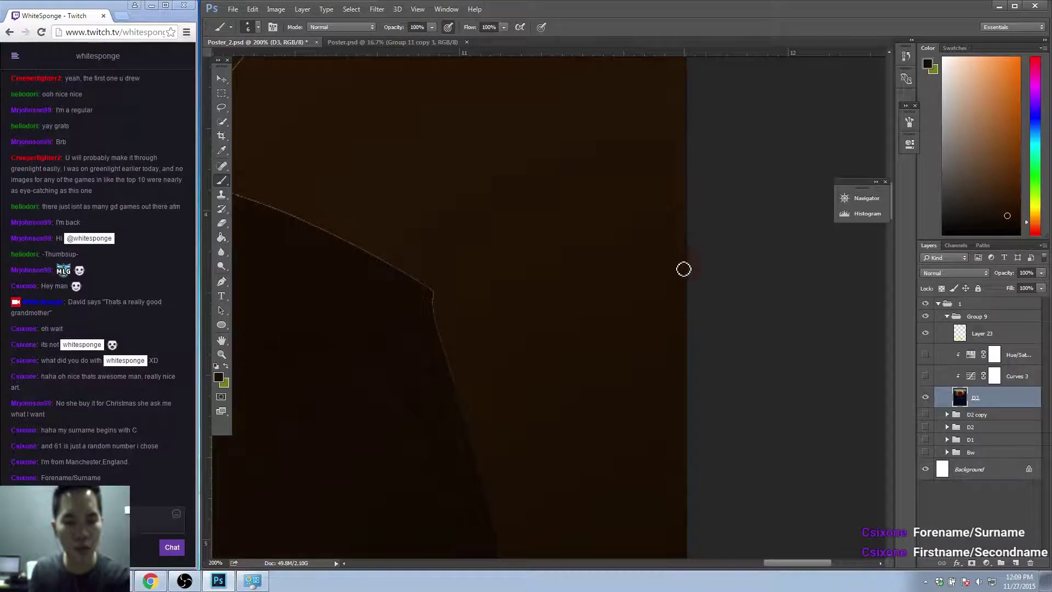
pyautogui.moveTo(634, 235); pyautogui.dragTo(599, 324)
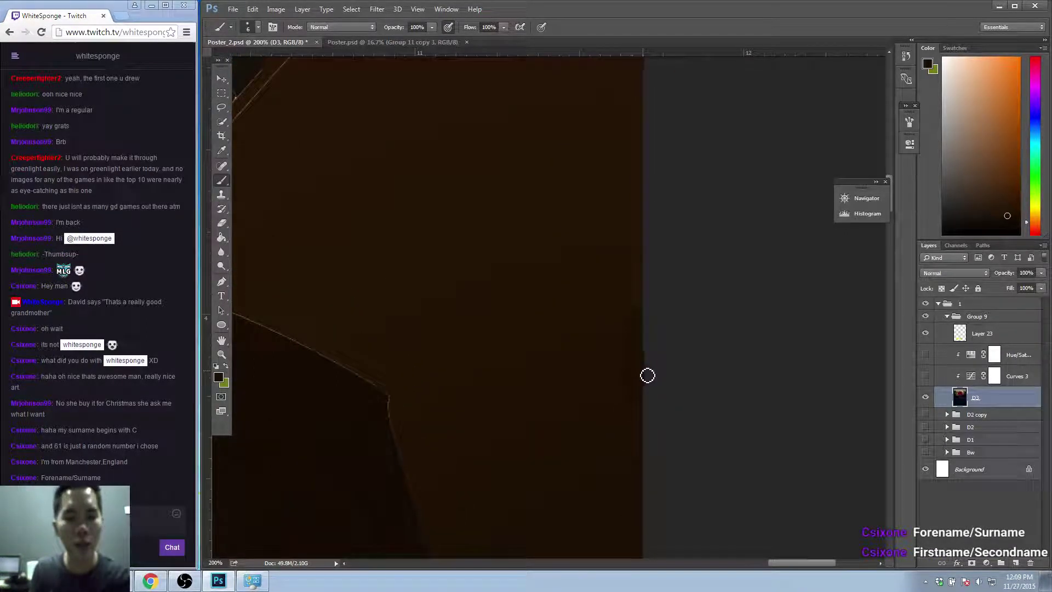
pyautogui.keyDown('alt'); pyautogui.click(633, 197); pyautogui.keyUp('alt')
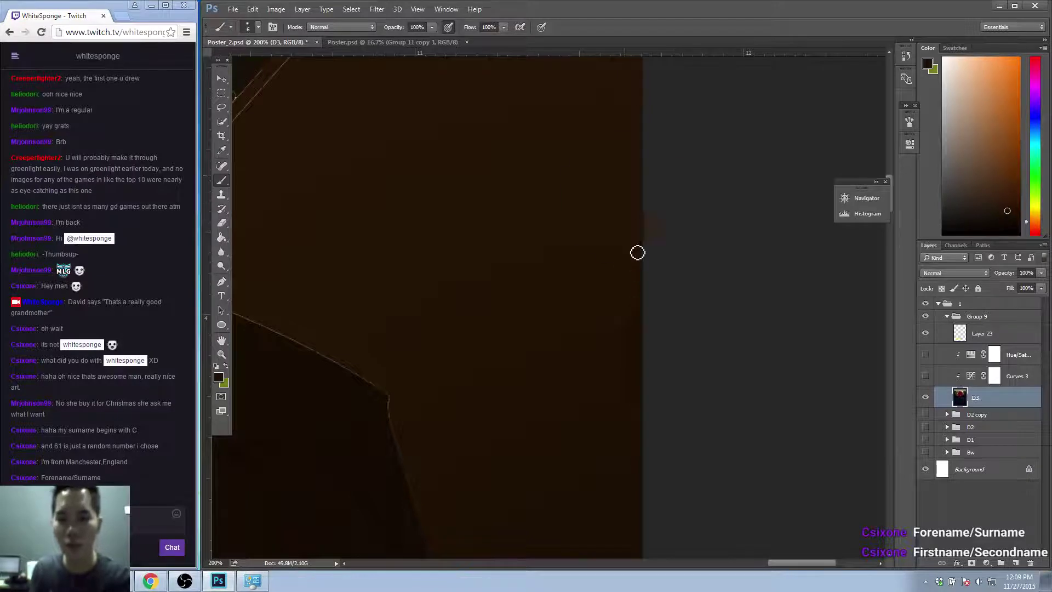
pyautogui.keyDown('alt'); pyautogui.click(597, 367); pyautogui.keyUp('alt')
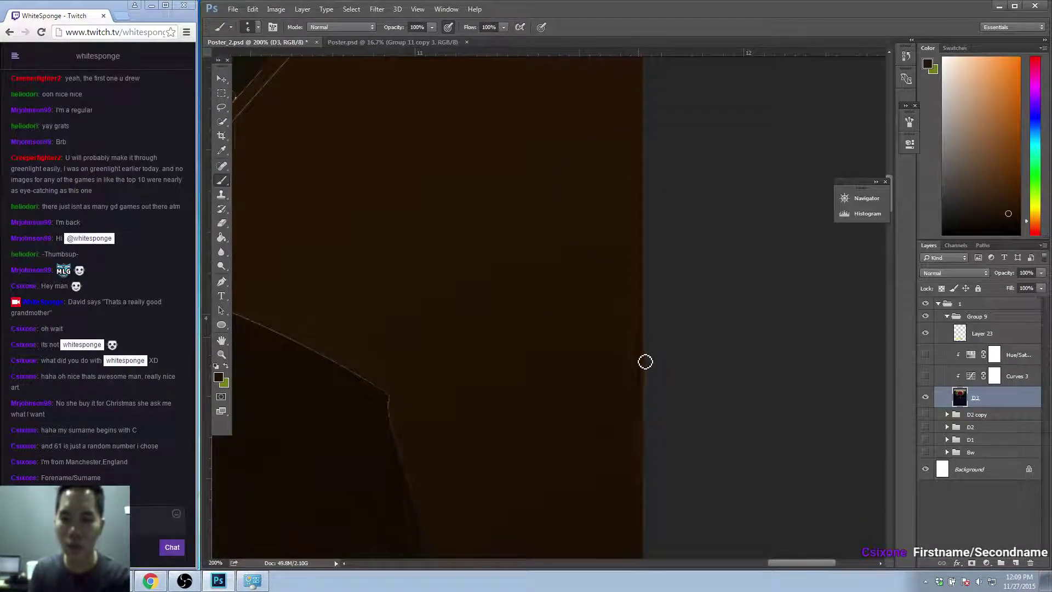
pyautogui.moveTo(568, 342); pyautogui.dragTo(540, 265)
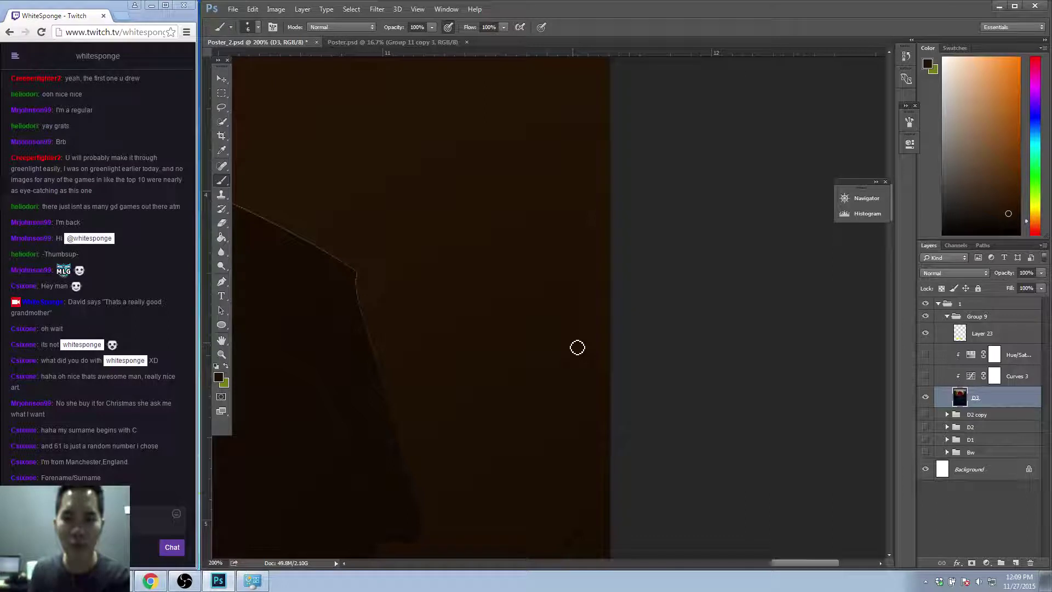
pyautogui.moveTo(589, 376); pyautogui.dragTo(552, 221)
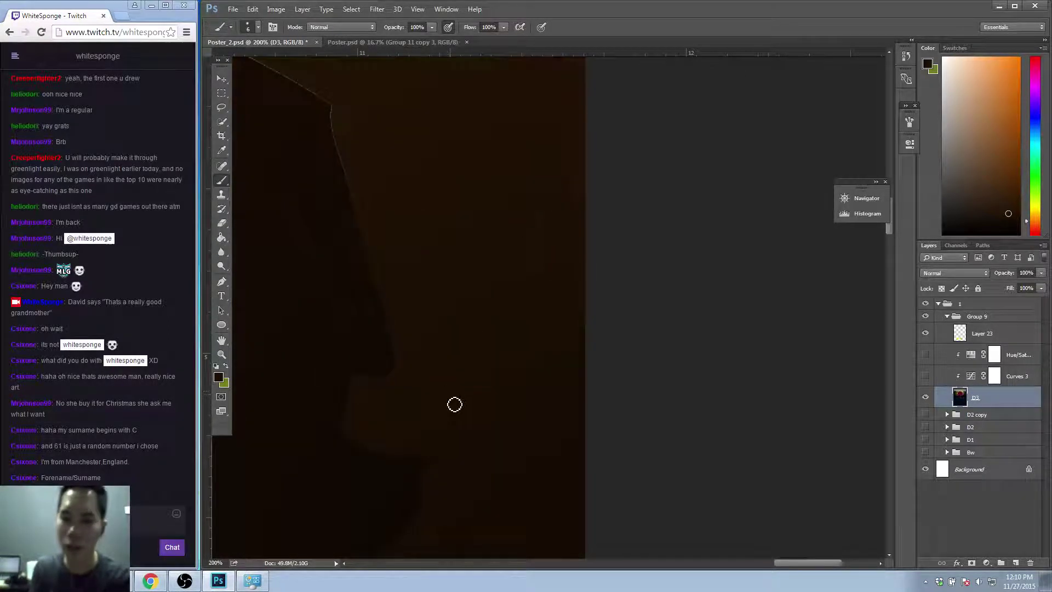
# Sample the dark browns and touch up the brown figure around the dark gap just above the ground.
pyautogui.moveTo(460, 383); pyautogui.dragTo(470, 216)
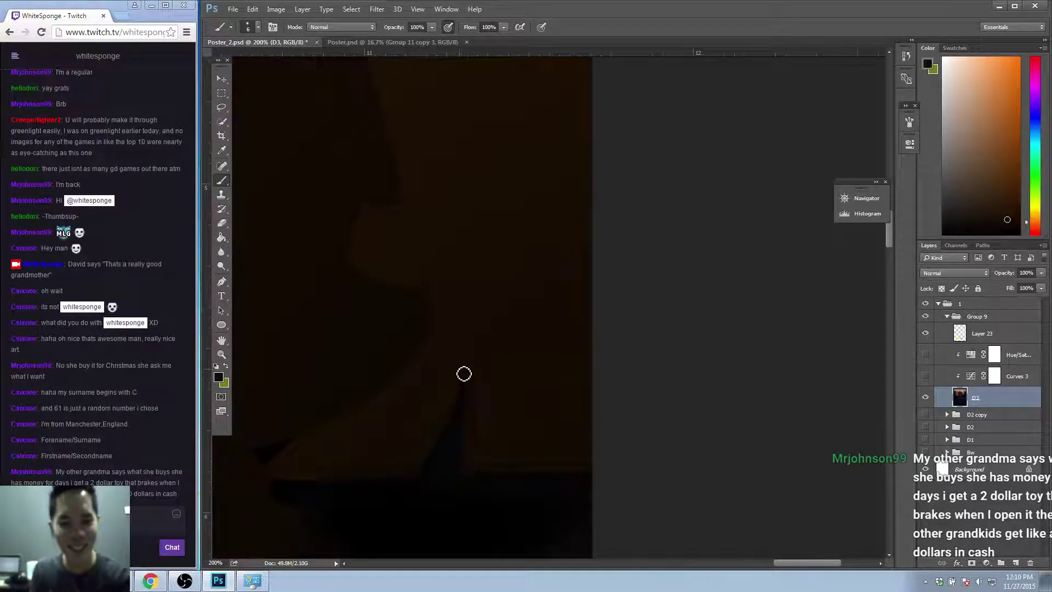
pyautogui.moveTo(456, 391); pyautogui.dragTo(432, 434)
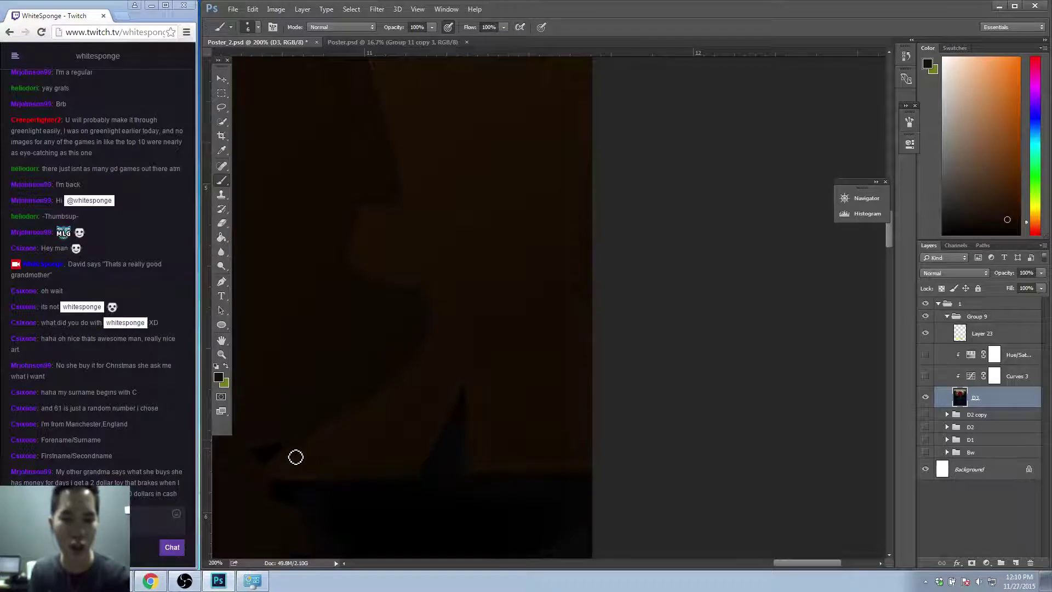
pyautogui.keyDown('alt'); pyautogui.click(300, 416); pyautogui.keyUp('alt')
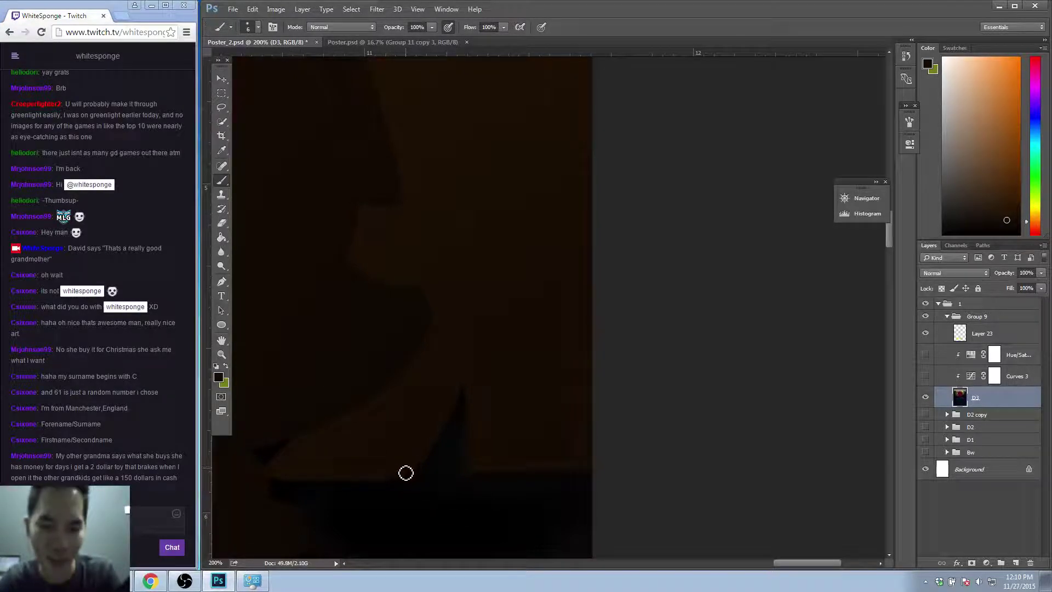
pyautogui.keyDown('alt'); pyautogui.click(386, 470); pyautogui.keyUp('alt')
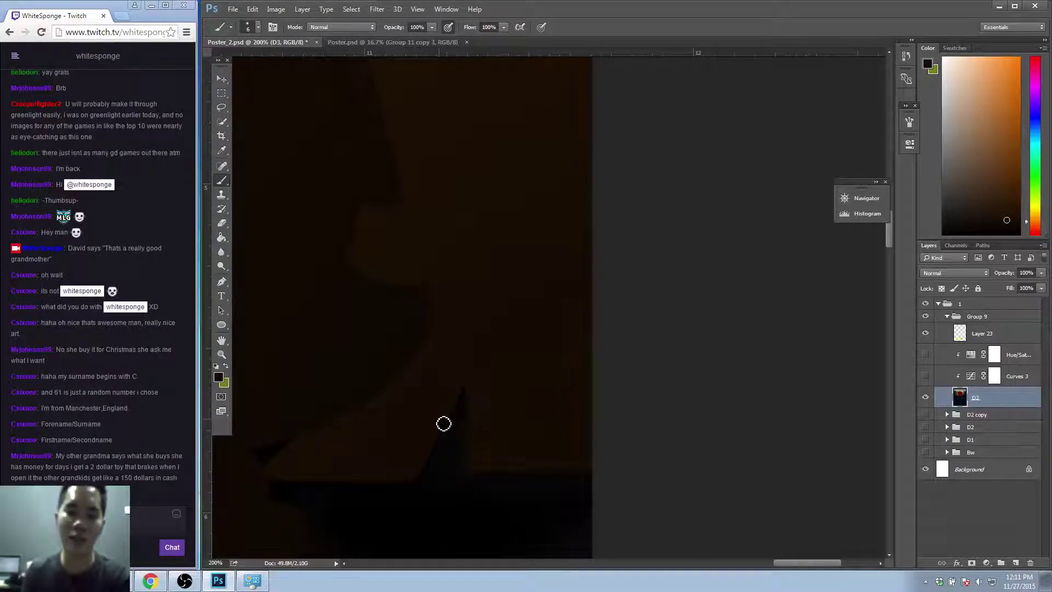
# Inspect the brown background figures beside the snowman and the whole poster for remaining outlines.
pyautogui.press('z')
pyautogui.keyDown('alt'); pyautogui.click(460, 377); pyautogui.keyUp('alt')
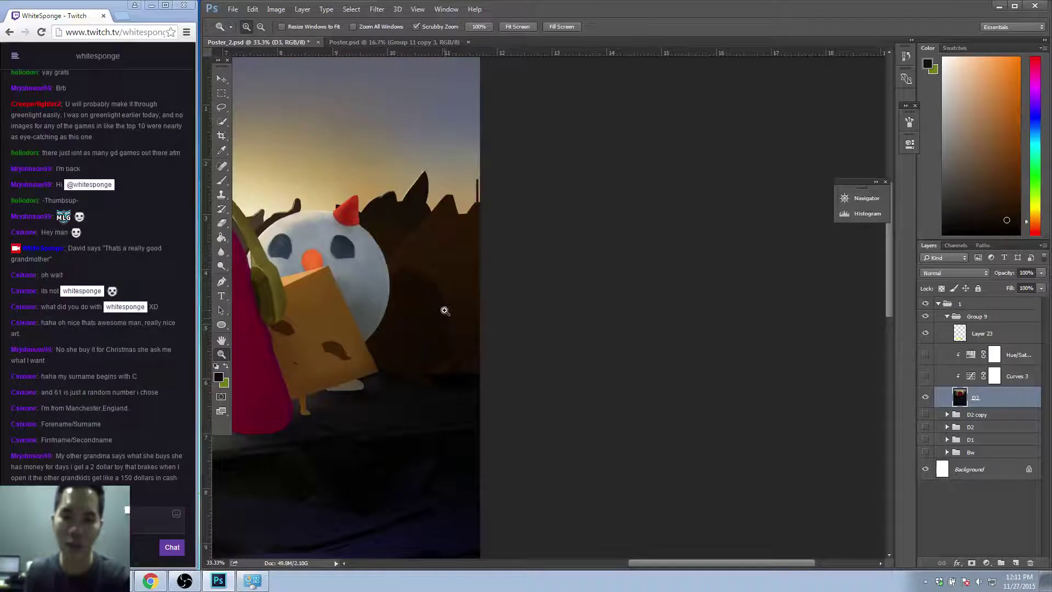
pyautogui.click(444, 310)
pyautogui.click(392, 181)
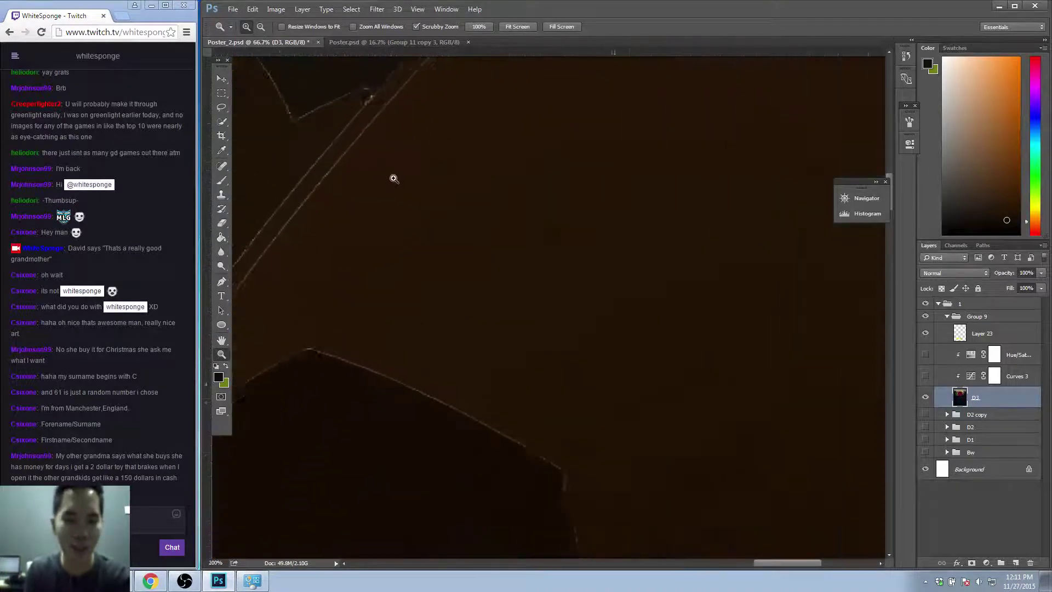
pyautogui.press('b')
pyautogui.hotkey('ctrl', '-')
pyautogui.hotkey('ctrl', '-')
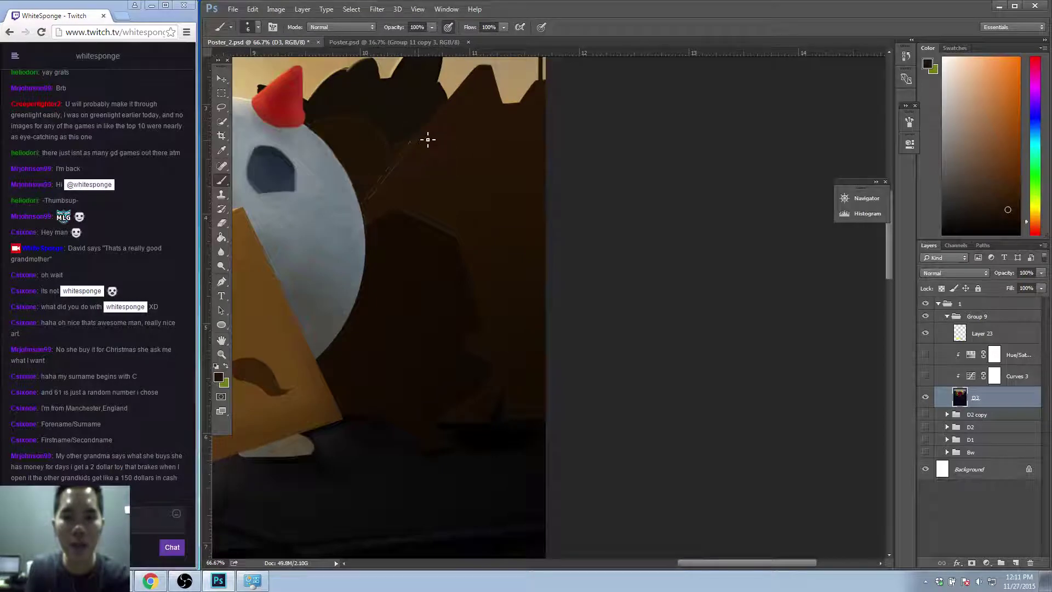
pyautogui.press('z')
pyautogui.hotkey('ctrl', '-')
pyautogui.hotkey('ctrl', '-')
pyautogui.hotkey('ctrl', '-')
pyautogui.hotkey('ctrl', '-')
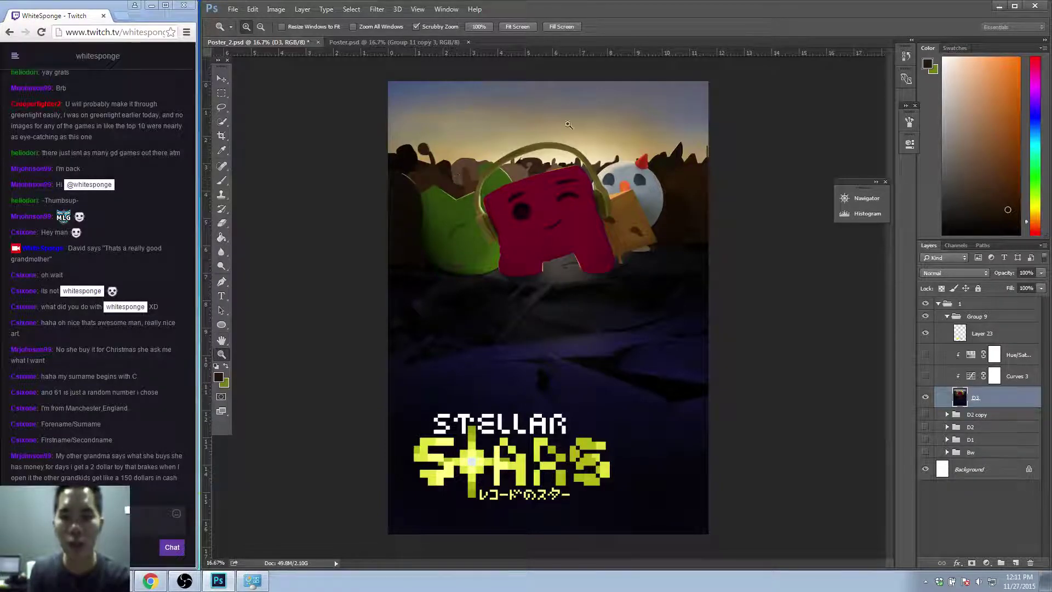
# Paint brown over the inner line of the double outline on the peak's lower left slope, down to the snowman.
pyautogui.moveTo(697, 192); pyautogui.dragTo(700, 202)
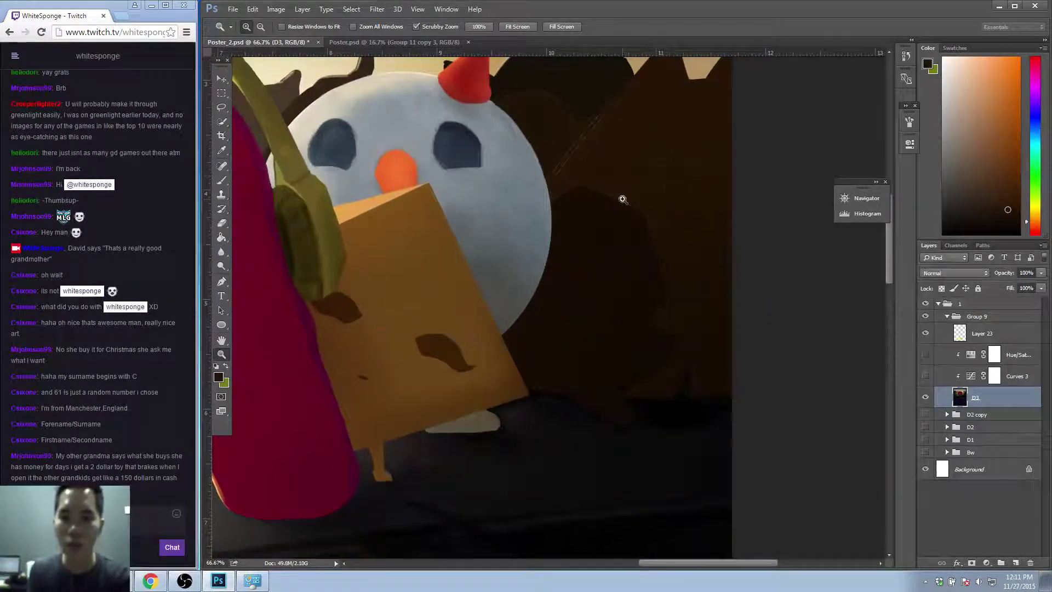
pyautogui.click(629, 159)
pyautogui.press('b')
pyautogui.scroll(2, 625, 268)
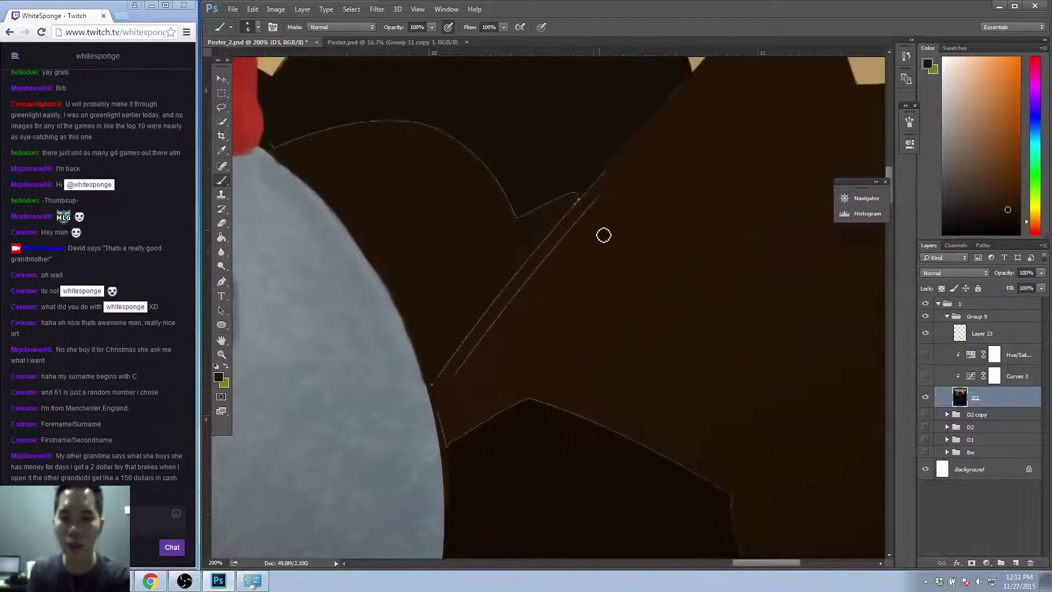
pyautogui.moveTo(621, 190)
pyautogui.mouseDown()
pyautogui.moveTo(575, 228)
pyautogui.moveTo(472, 357)
pyautogui.moveTo(449, 397)
pyautogui.moveTo(448, 434)
pyautogui.mouseUp()
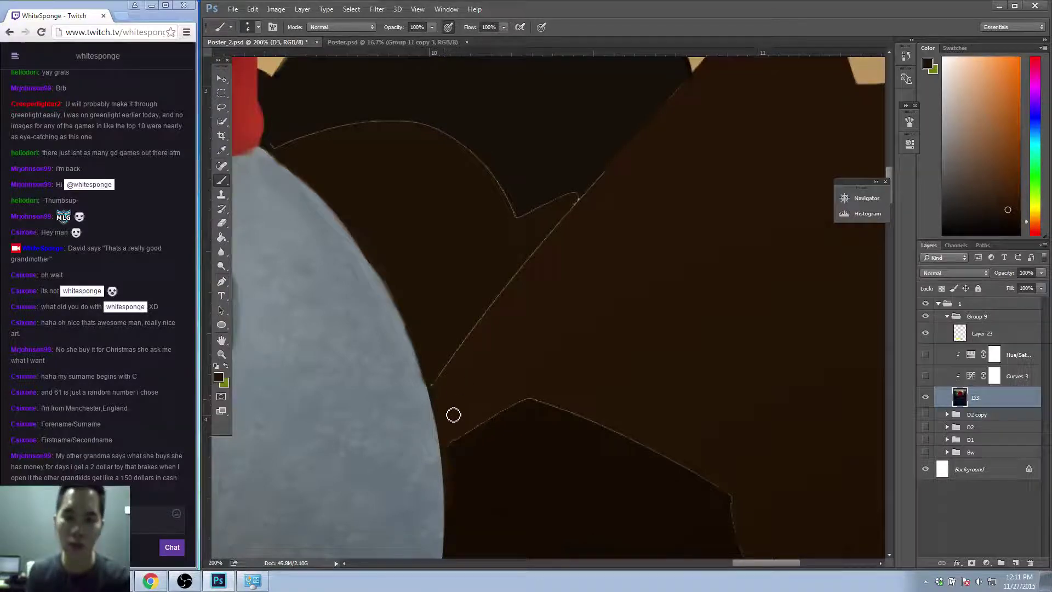
# Paint the foot of the dark brown figure beside the snowman to round its tip and clean its edge.
pyautogui.press('z')
pyautogui.scroll(-4, 545, 241)
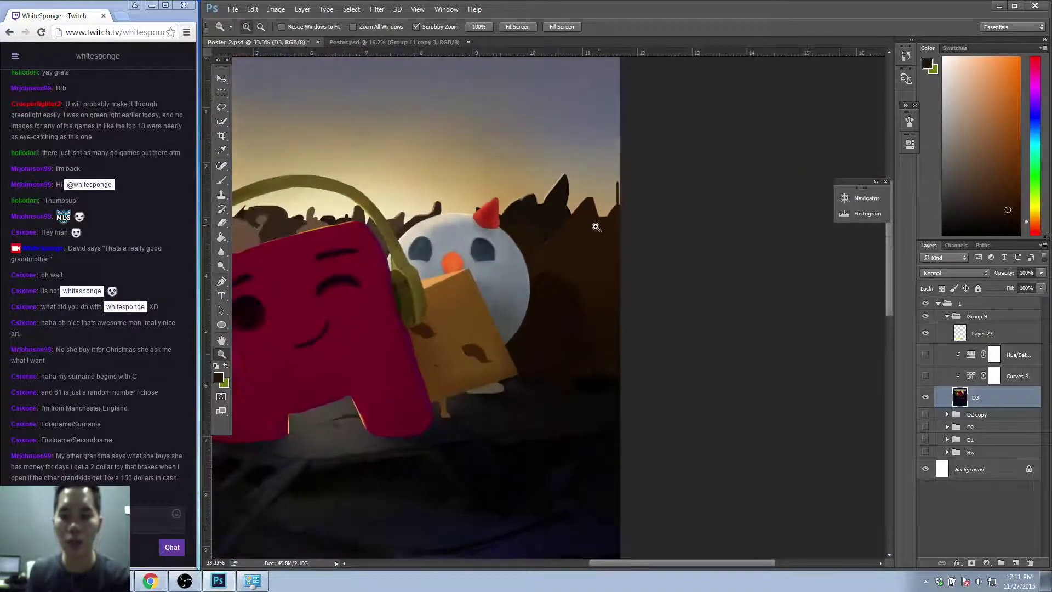
pyautogui.scroll(3, 575, 294)
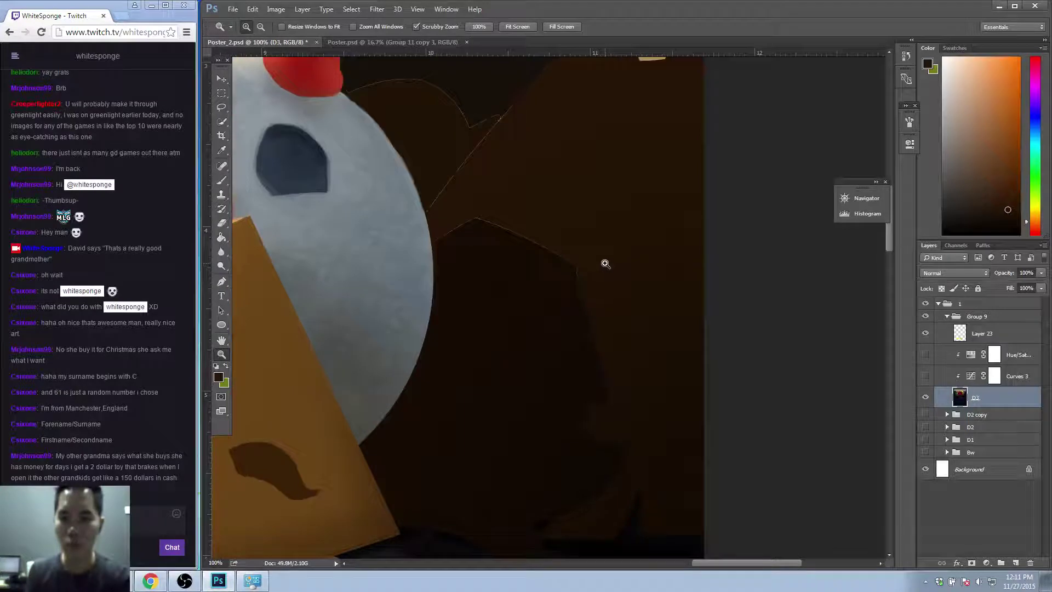
pyautogui.scroll(-2, 540, 316)
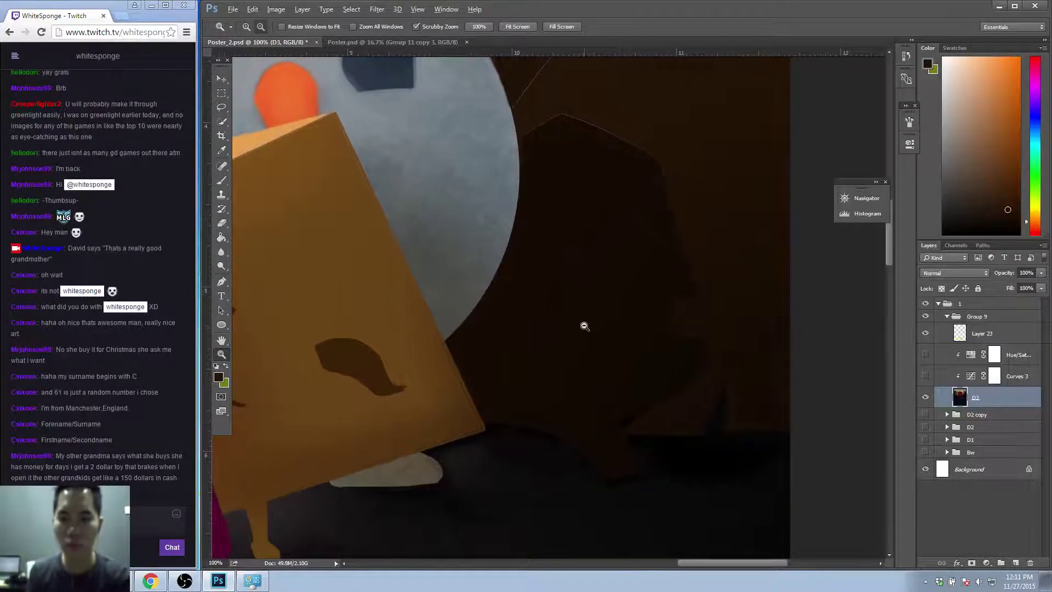
pyautogui.scroll(1, 582, 328)
pyautogui.scroll(3, 592, 337)
pyautogui.press('b')
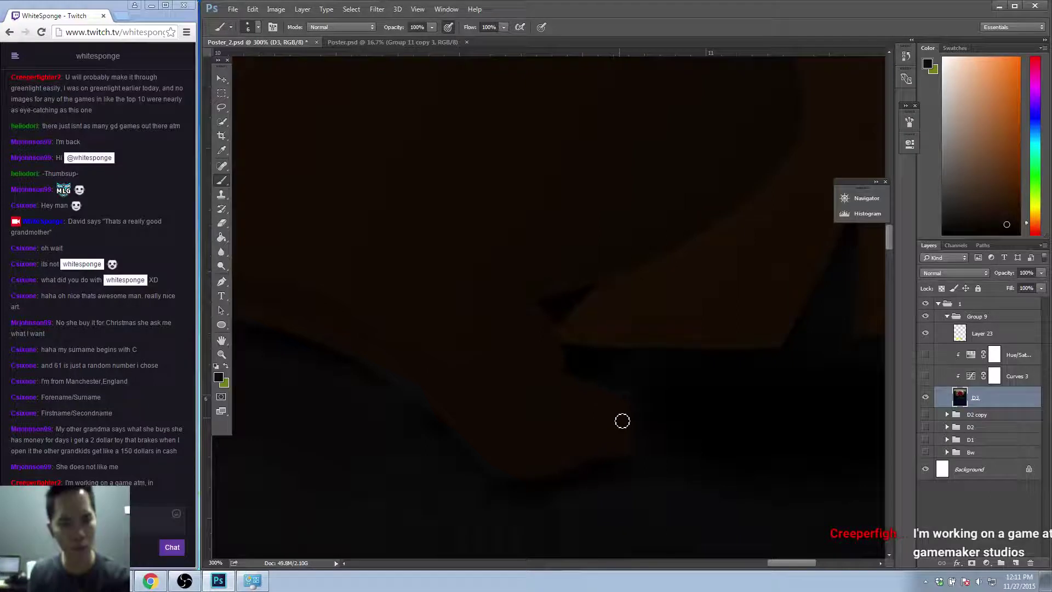
pyautogui.moveTo(630, 417); pyautogui.dragTo(633, 410)
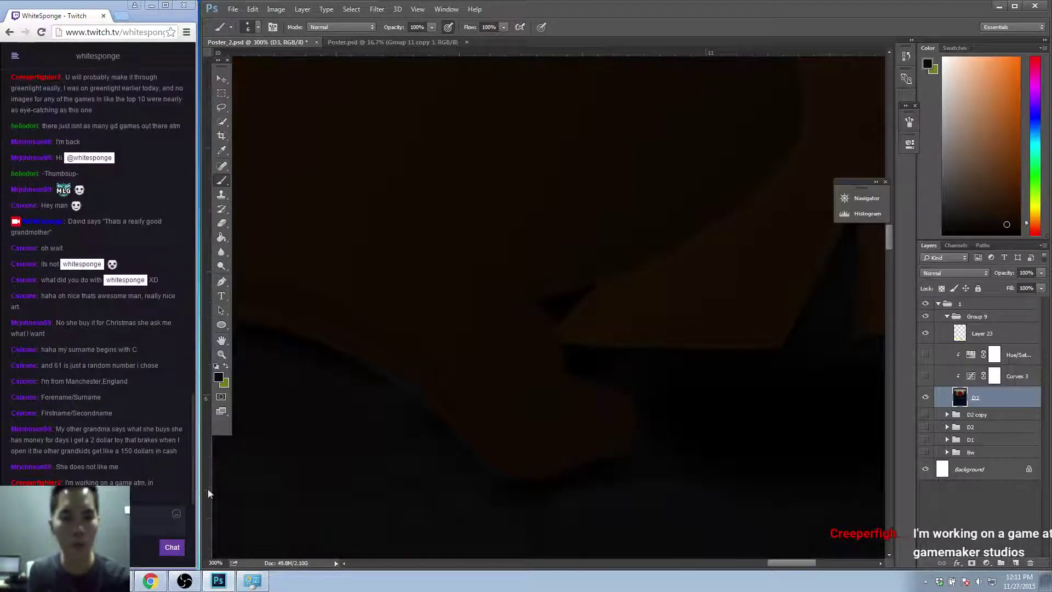
pyautogui.press('z')
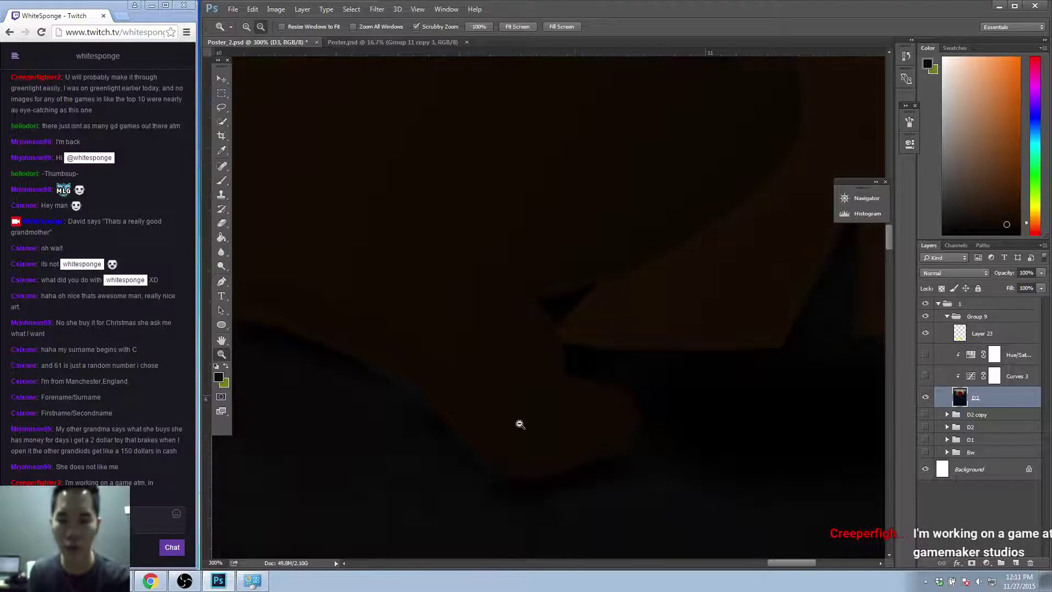
pyautogui.keyDown('alt'); pyautogui.click(517, 430); pyautogui.keyUp('alt')
pyautogui.click(517, 432)
pyautogui.press('b')
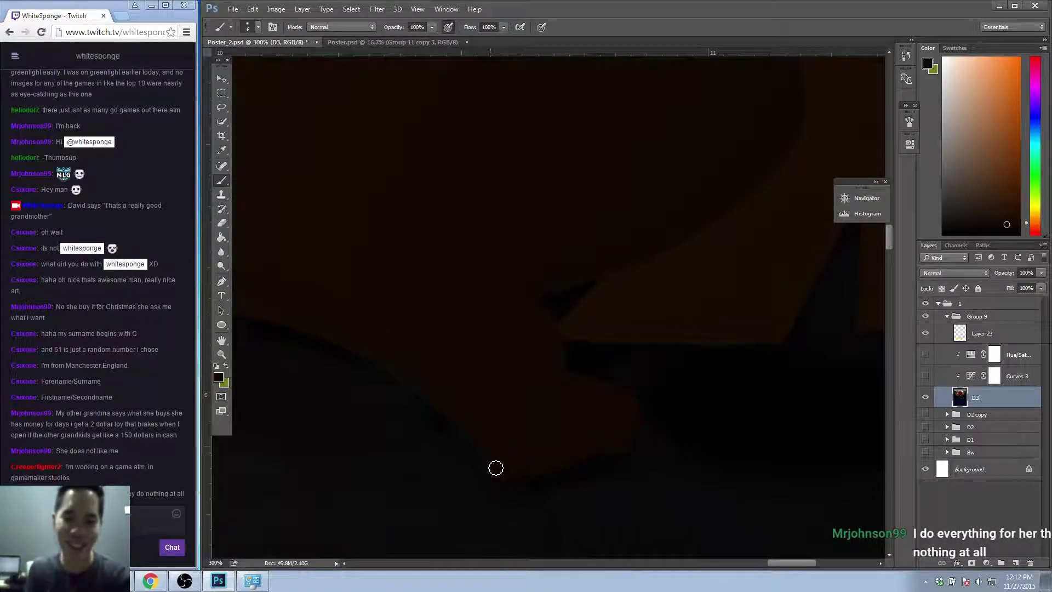
# Review the whole poster and its group of characters after the edge cleanup.
pyautogui.press('z')
pyautogui.keyDown('alt'); pyautogui.click(519, 409); pyautogui.keyUp('alt')
pyautogui.keyDown('alt'); pyautogui.click(520, 402); pyautogui.keyUp('alt')
pyautogui.keyDown('alt'); pyautogui.click(521, 394); pyautogui.keyUp('alt')
pyautogui.moveTo(520, 394); pyautogui.dragTo(670, 422)
pyautogui.keyDown('alt'); pyautogui.click(484, 428); pyautogui.keyUp('alt')
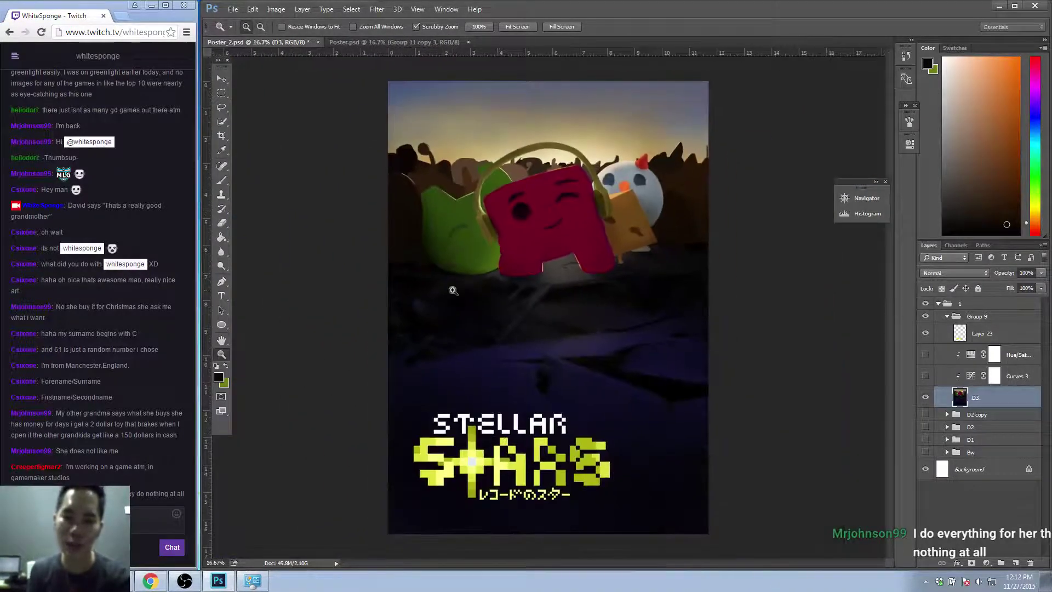
pyautogui.click(485, 282)
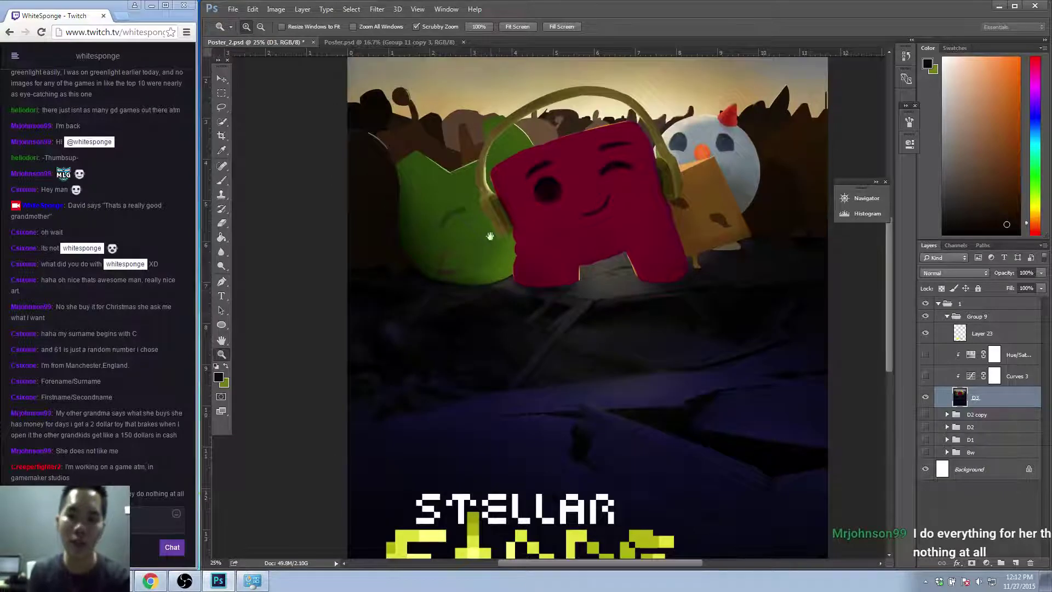
pyautogui.moveTo(490, 236); pyautogui.dragTo(509, 323)
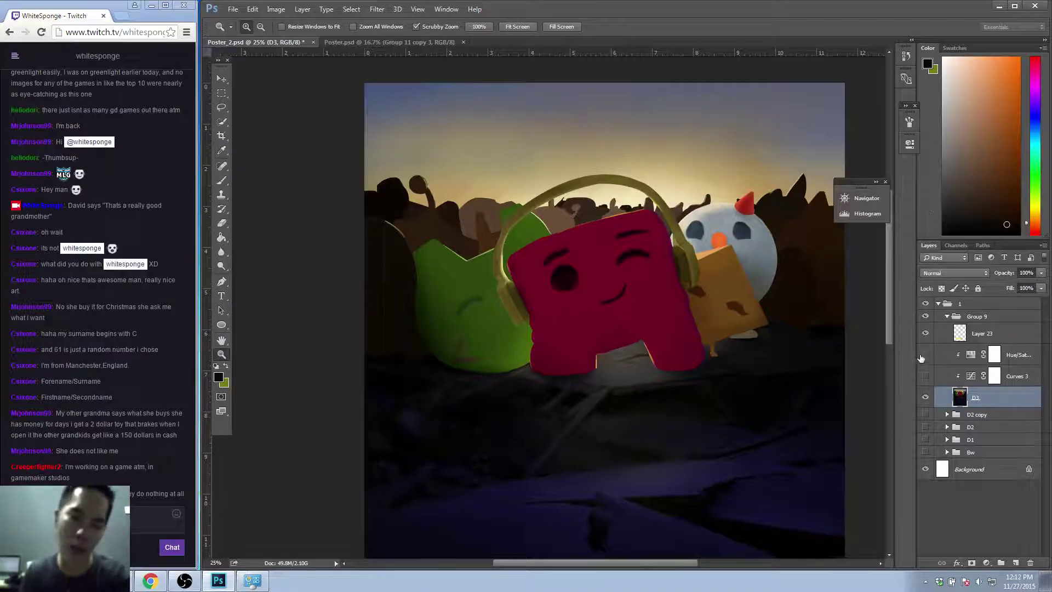
# Compare the poster with and without the Hue/Saturation and Curves 3 adjustment layers, leaving both hidden.
pyautogui.moveTo(922, 356); pyautogui.dragTo(925, 378)
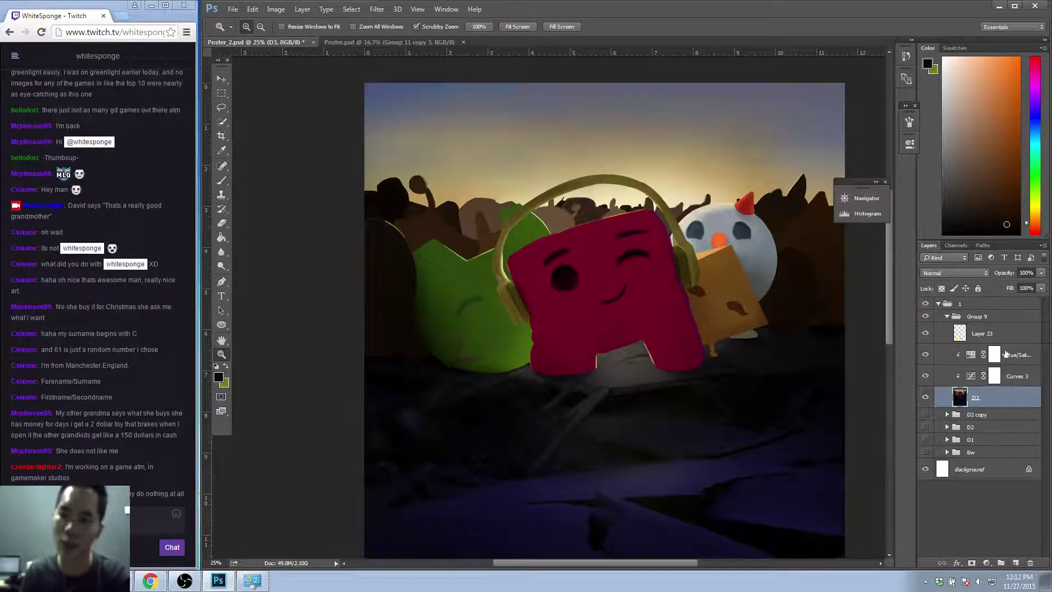
pyautogui.click(981, 362)
pyautogui.click(926, 356)
pyautogui.click(926, 378)
pyautogui.click(1014, 398)
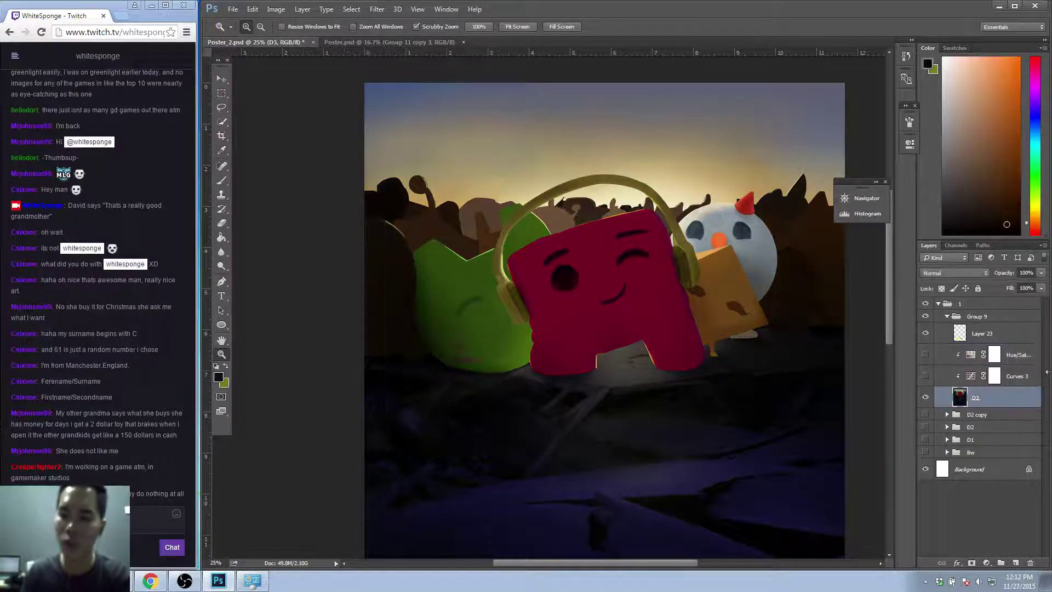
# Add a new empty layer clipped to D3, directly beneath the Curves 3 adjustment.
pyautogui.click(1031, 355)
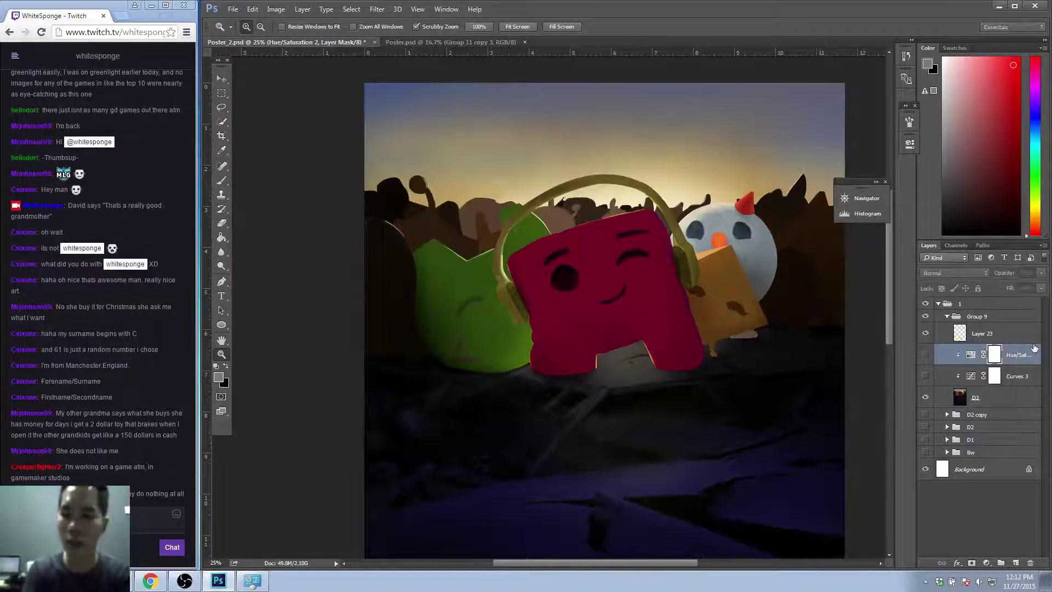
pyautogui.hotkey('ctrl', 'shift', 'alt', 'n')
pyautogui.moveTo(1028, 405); pyautogui.dragTo(1027, 407)
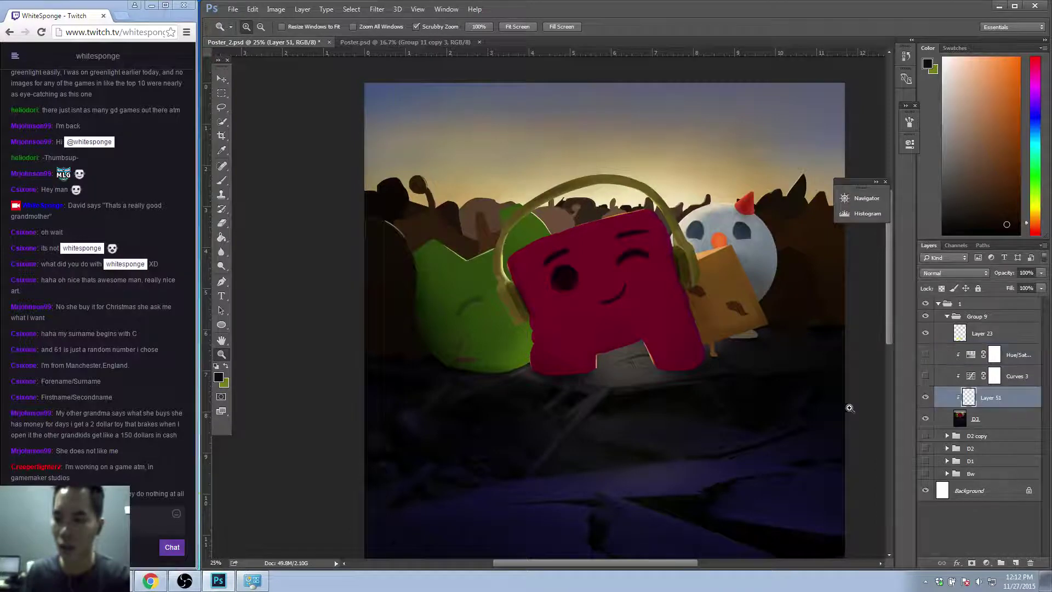
# Activate the Brush on layer D3 and reduce its size to 8 px for the green figure's edge beside the dark brown figure.
pyautogui.moveTo(432, 244); pyautogui.dragTo(432, 237)
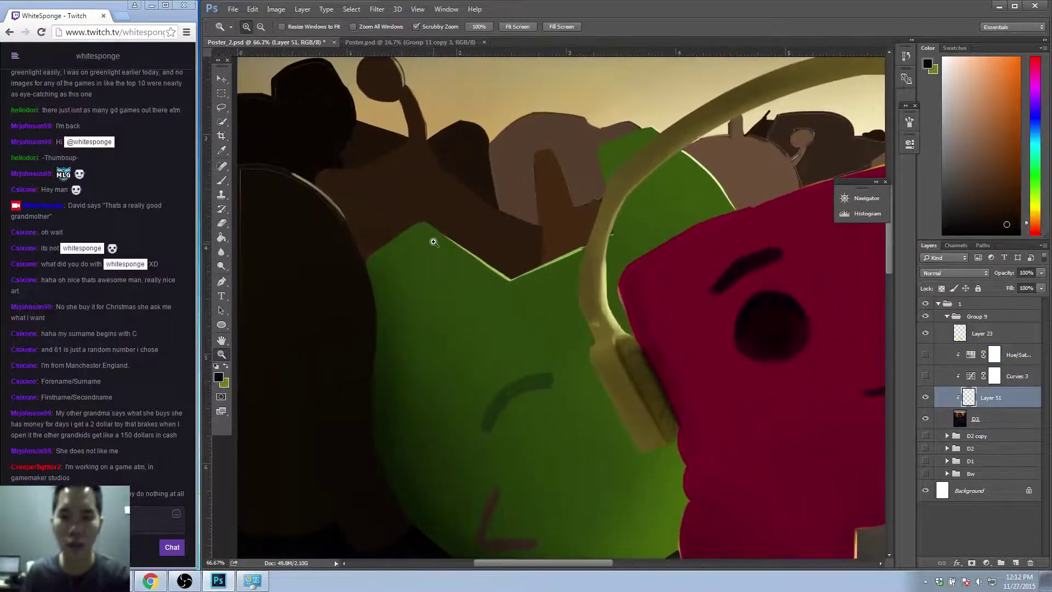
pyautogui.click(1003, 417)
pyautogui.click(221, 180)
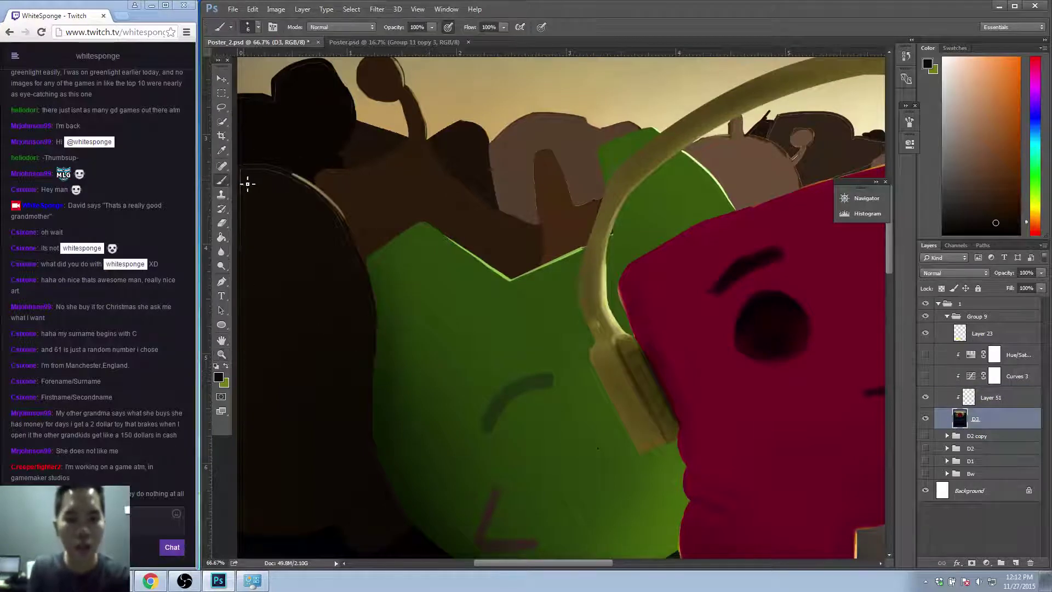
pyautogui.press(']')
pyautogui.press(']')
pyautogui.press(']')
pyautogui.press(']')
pyautogui.press(']')
pyautogui.press(']')
pyautogui.press(']')
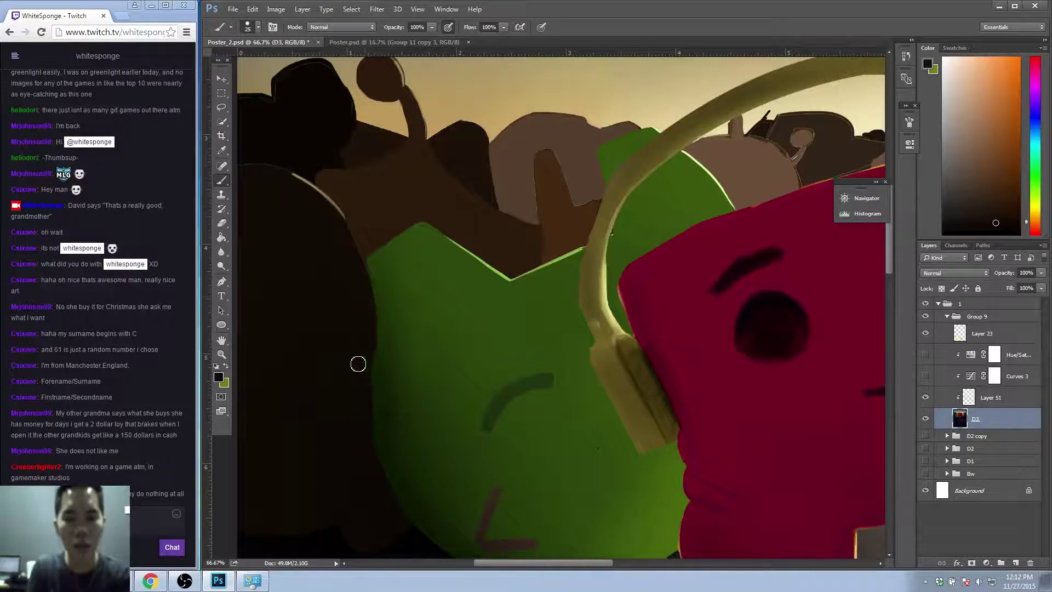
pyautogui.press('[')
pyautogui.press('[')
pyautogui.press('[')
pyautogui.press('[')
pyautogui.press('[')
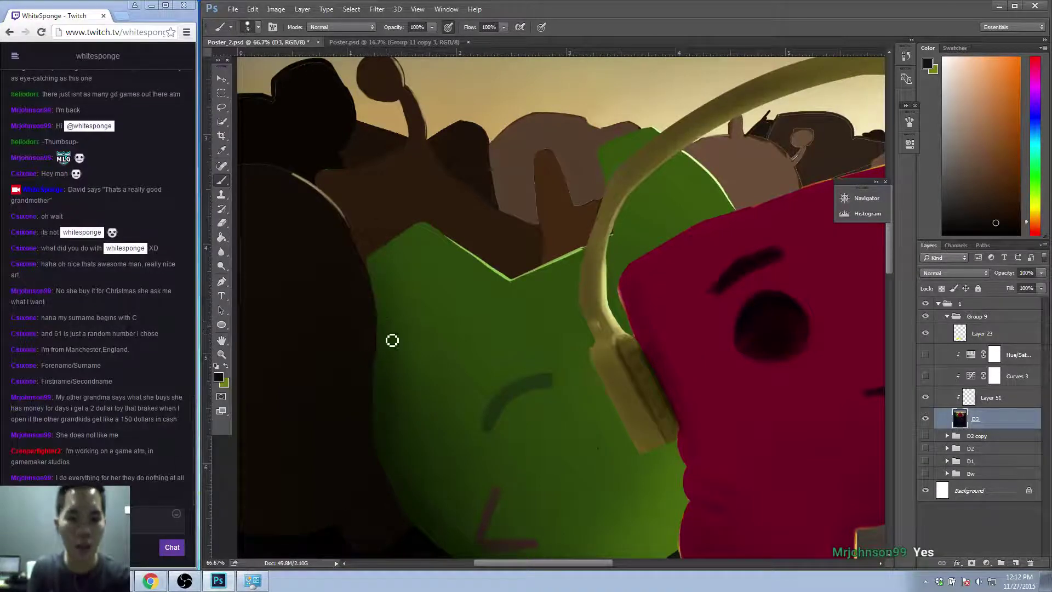
# Touch up the boundary between the green figure and the dark brown figure with colours sampled from both sides of the edge.
pyautogui.keyDown('alt'); pyautogui.click(383, 328); pyautogui.keyUp('alt')
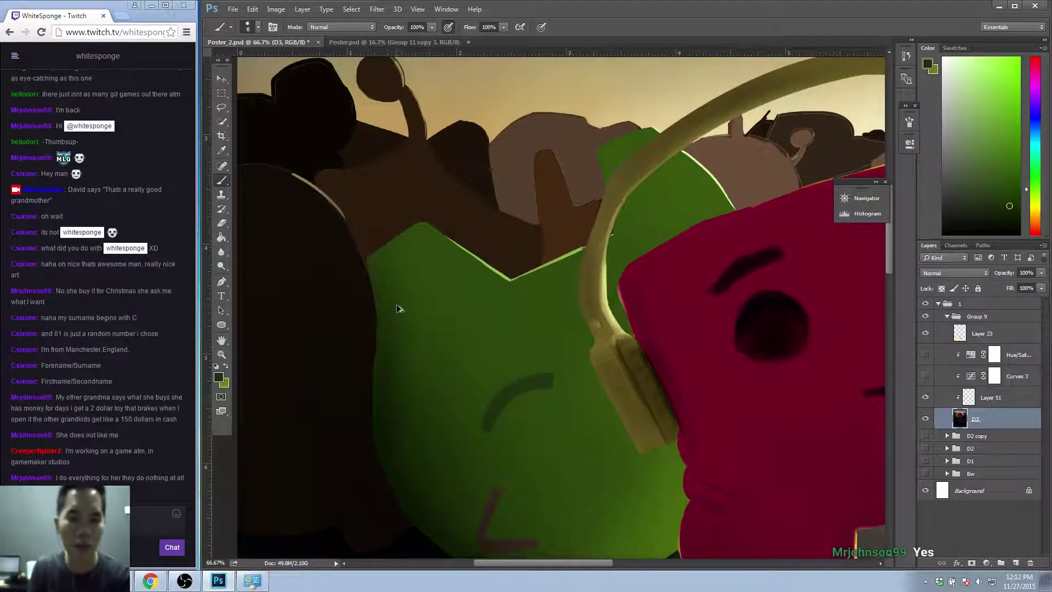
pyautogui.keyDown('alt'); pyautogui.click(382, 367); pyautogui.keyUp('alt')
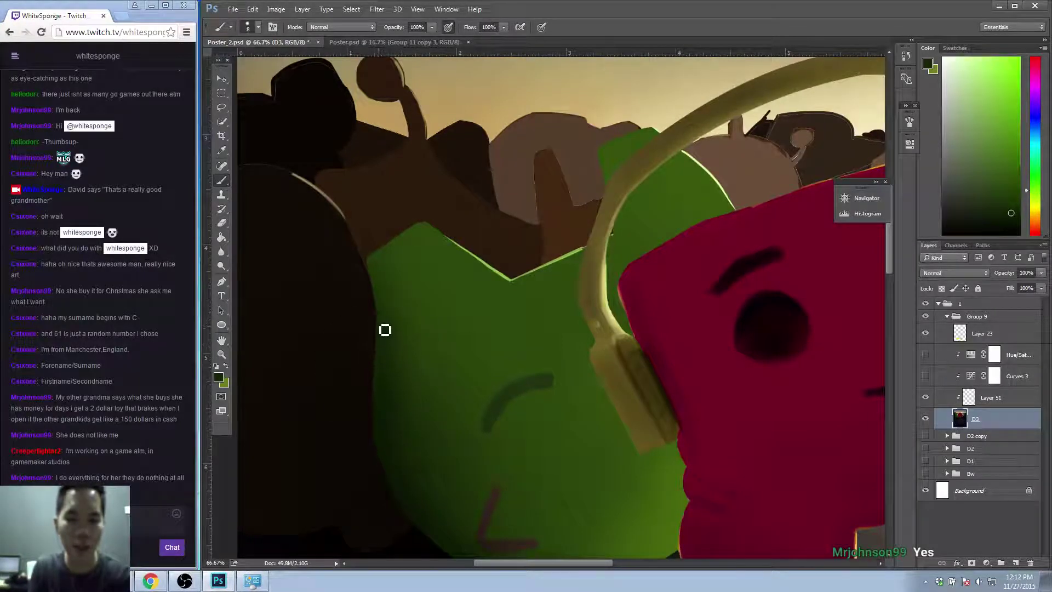
pyautogui.keyDown('alt'); pyautogui.click(388, 317); pyautogui.keyUp('alt')
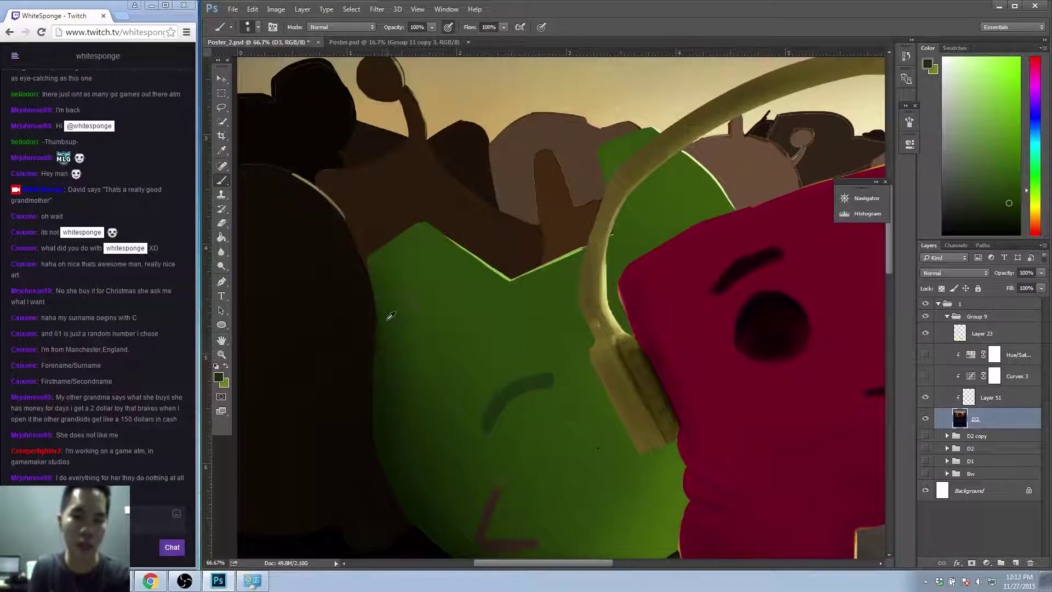
pyautogui.keyDown('alt'); pyautogui.click(361, 313); pyautogui.keyUp('alt')
pyautogui.keyDown('alt'); pyautogui.click(386, 322); pyautogui.keyUp('alt')
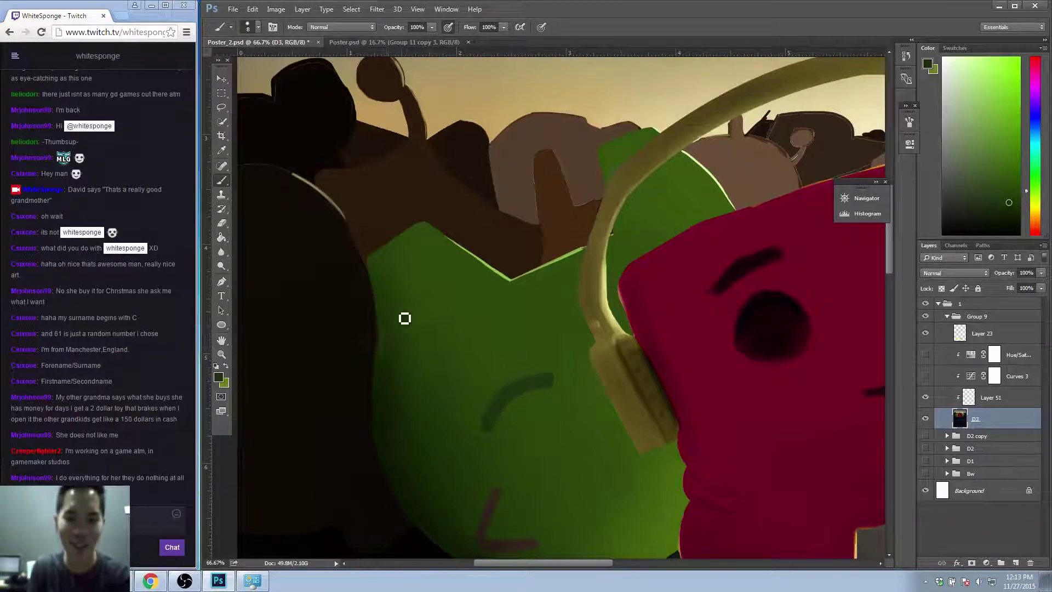
pyautogui.keyDown('ctrl'); pyautogui.click(384, 344); pyautogui.keyUp('ctrl')
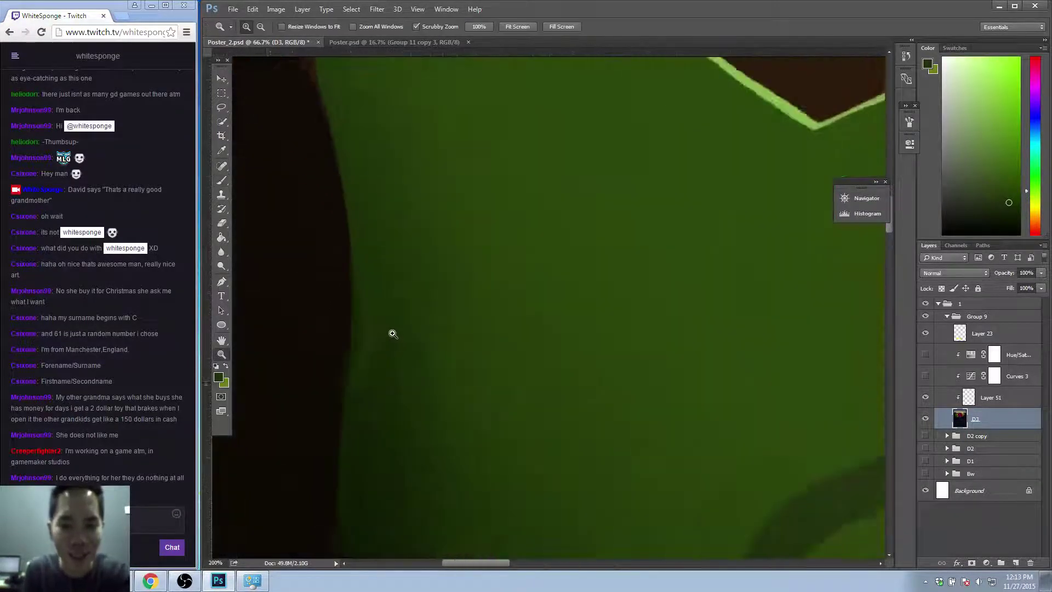
# Sample dark greens beside the green character's left edge on layer D3 and paint over the shading, enlarging the brush to 25 px.
pyautogui.keyDown('alt'); pyautogui.click(390, 334); pyautogui.keyUp('alt')
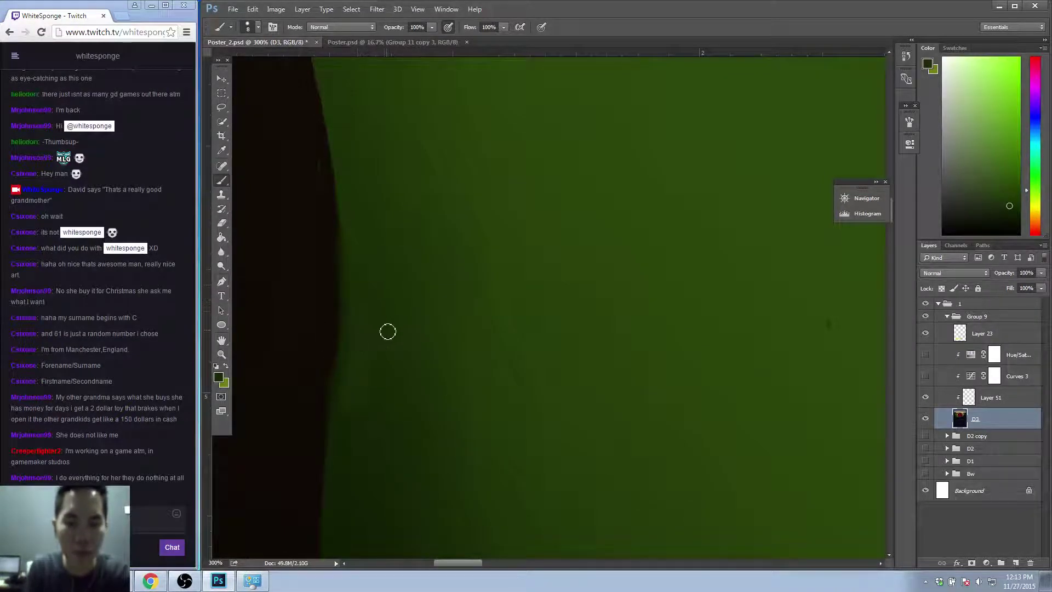
pyautogui.keyDown('alt'); pyautogui.click(426, 307); pyautogui.keyUp('alt')
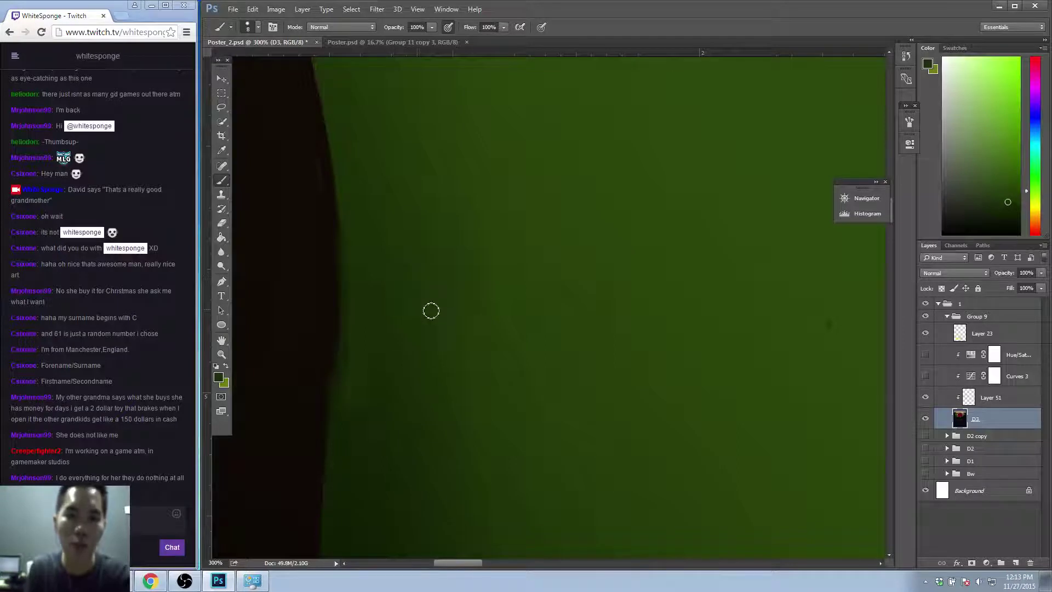
pyautogui.rightClick(365, 241)
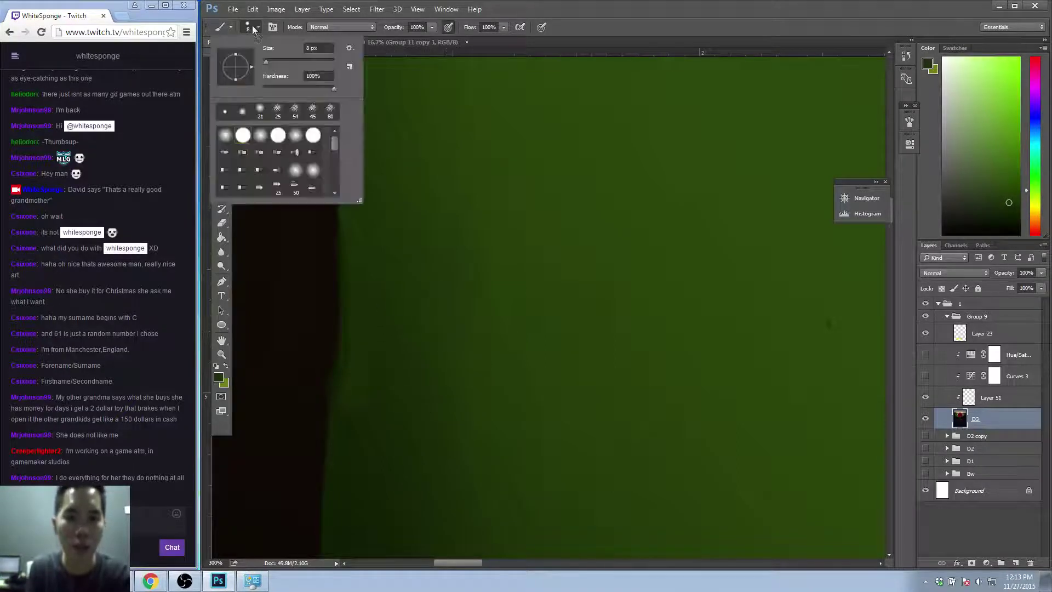
pyautogui.click(406, 274)
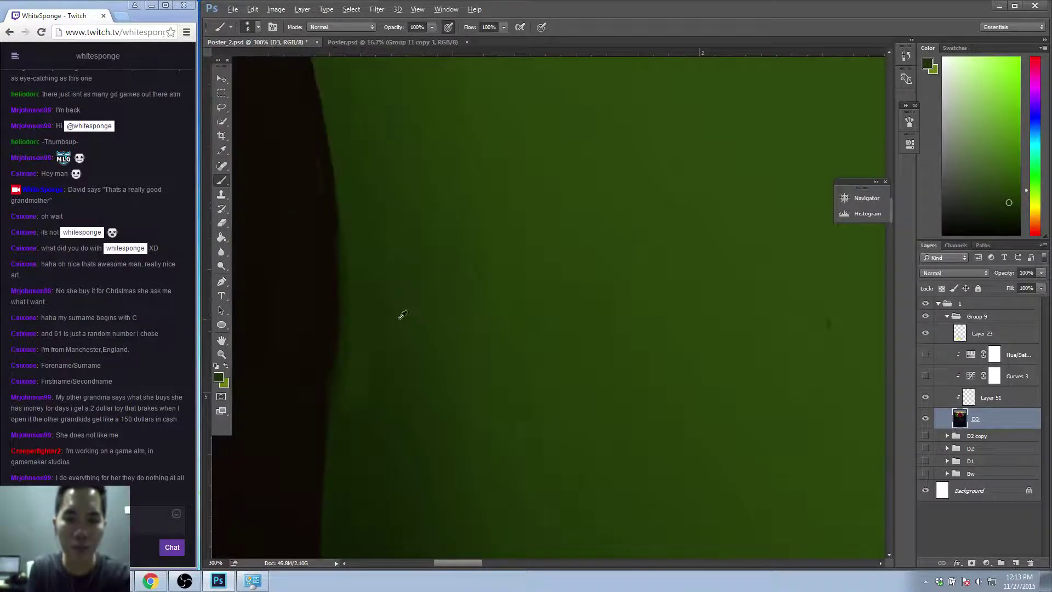
pyautogui.keyDown('alt'); pyautogui.click(400, 348); pyautogui.keyUp('alt')
pyautogui.press(']')
pyautogui.press(']')
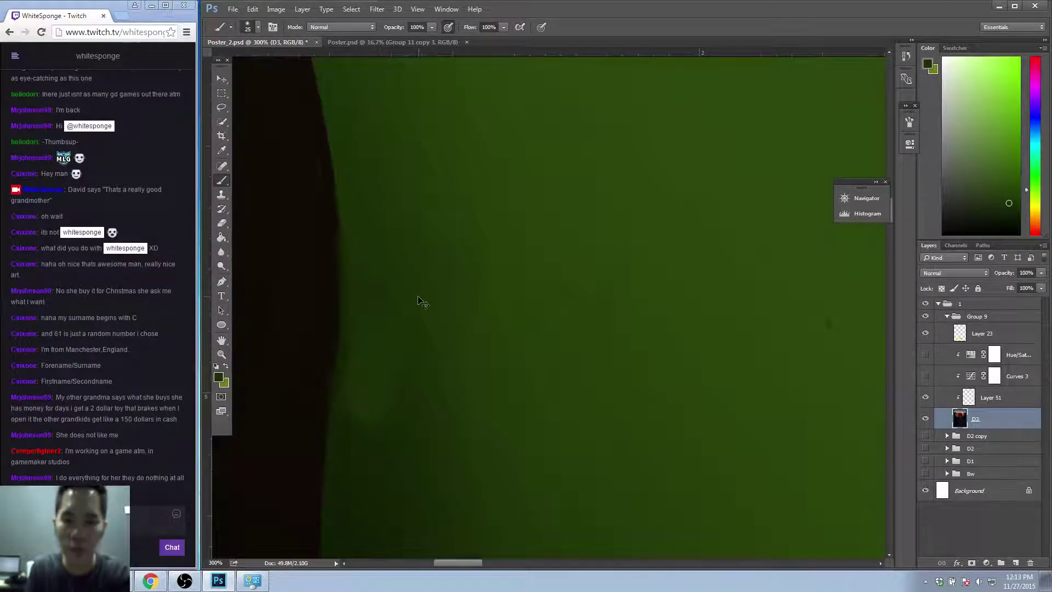
# Hide Layer 51 and set the brush opacity to 24%.
pyautogui.click(925, 398)
pyautogui.click(927, 334)
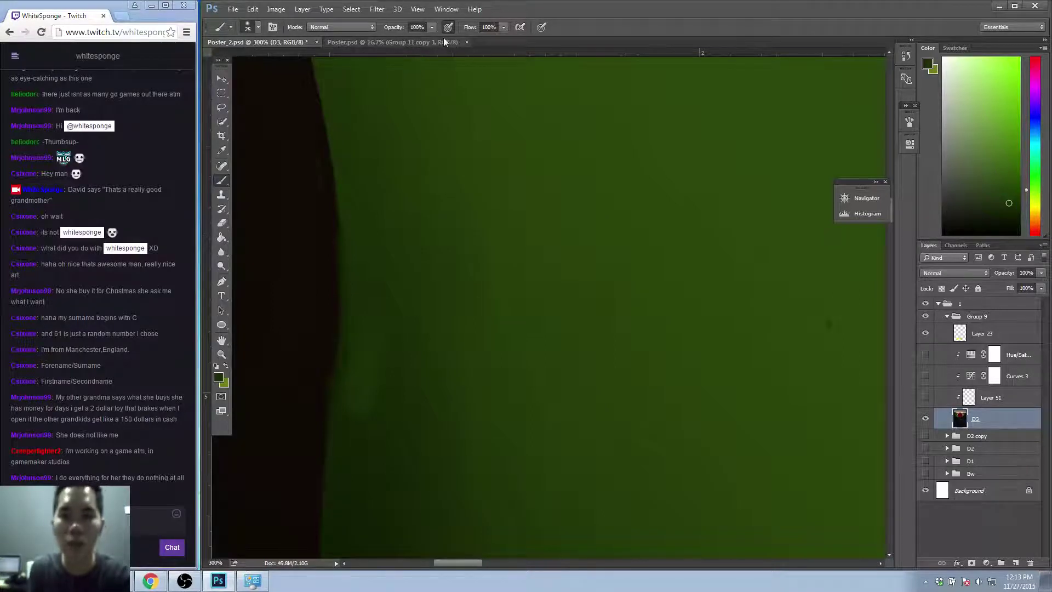
pyautogui.click(432, 27)
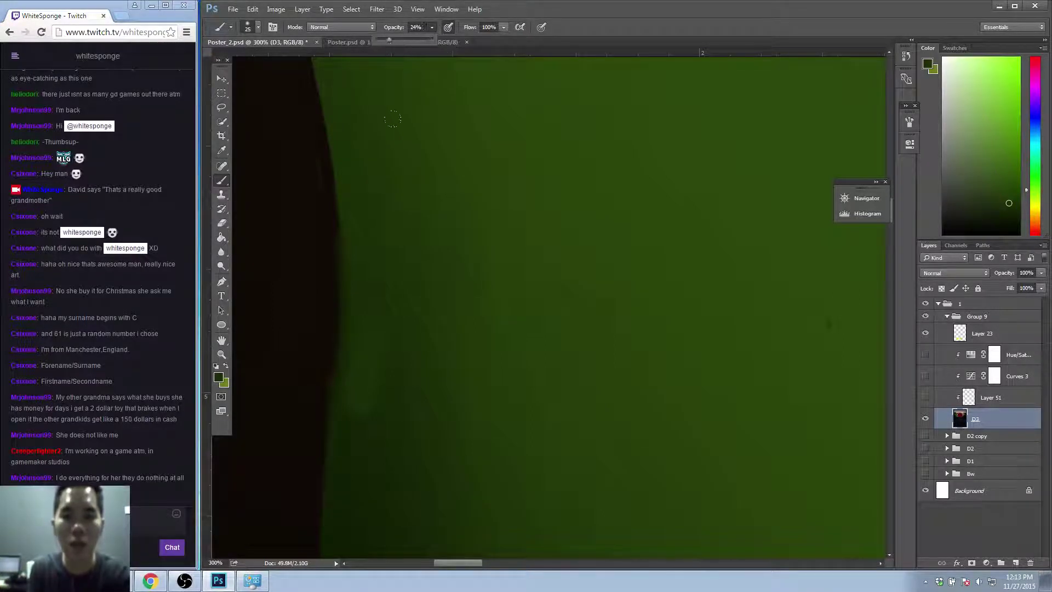
# Resample dark greens and blend the shading along the green character's left edge with the 25 px brush.
pyautogui.keyDown('alt'); pyautogui.click(403, 353); pyautogui.keyUp('alt')
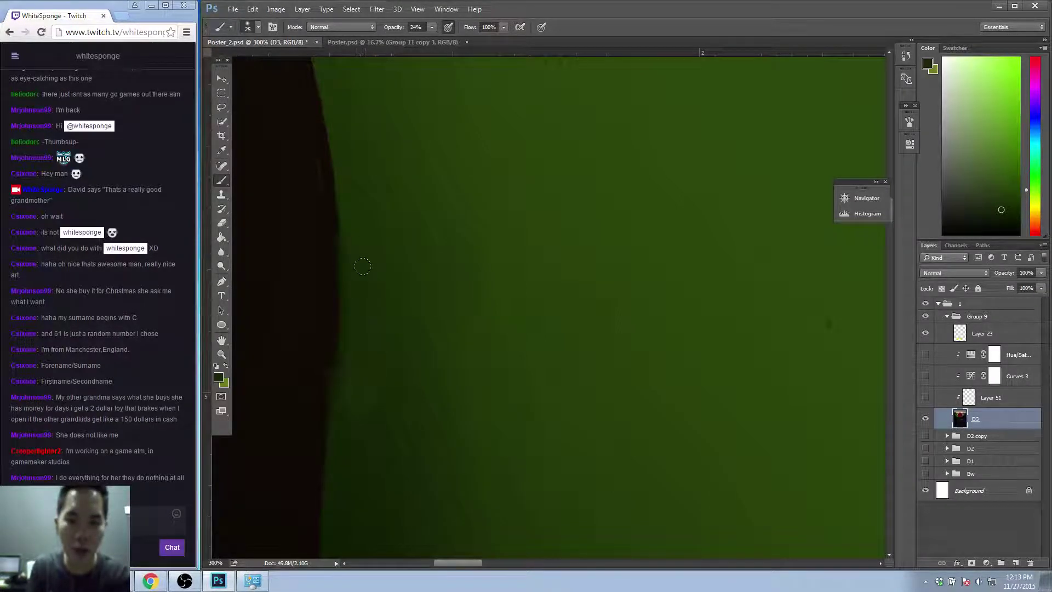
pyautogui.scroll(-6, 400, 337)
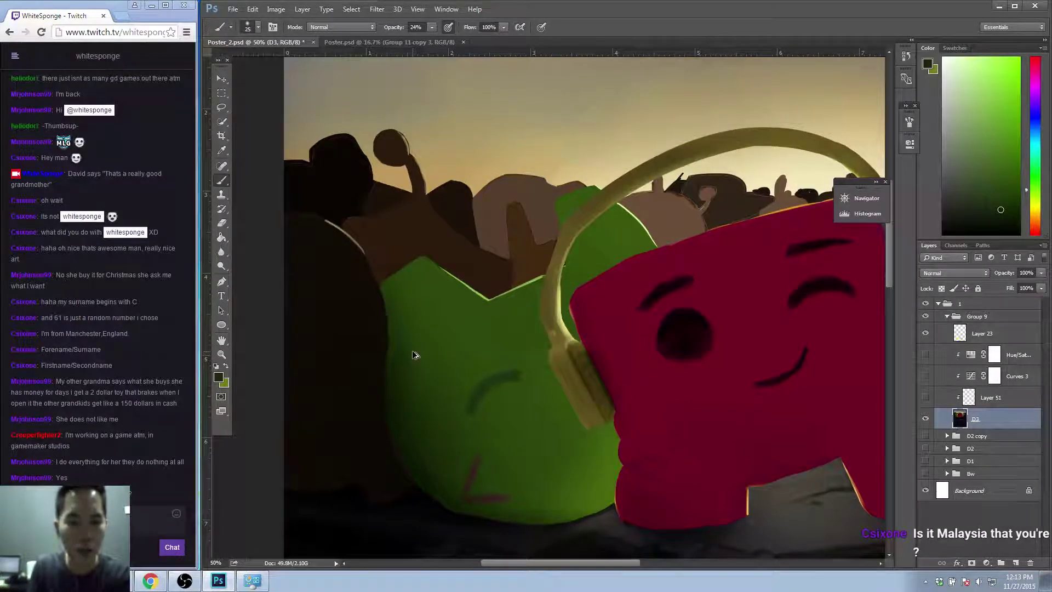
pyautogui.press('z')
pyautogui.click(402, 353)
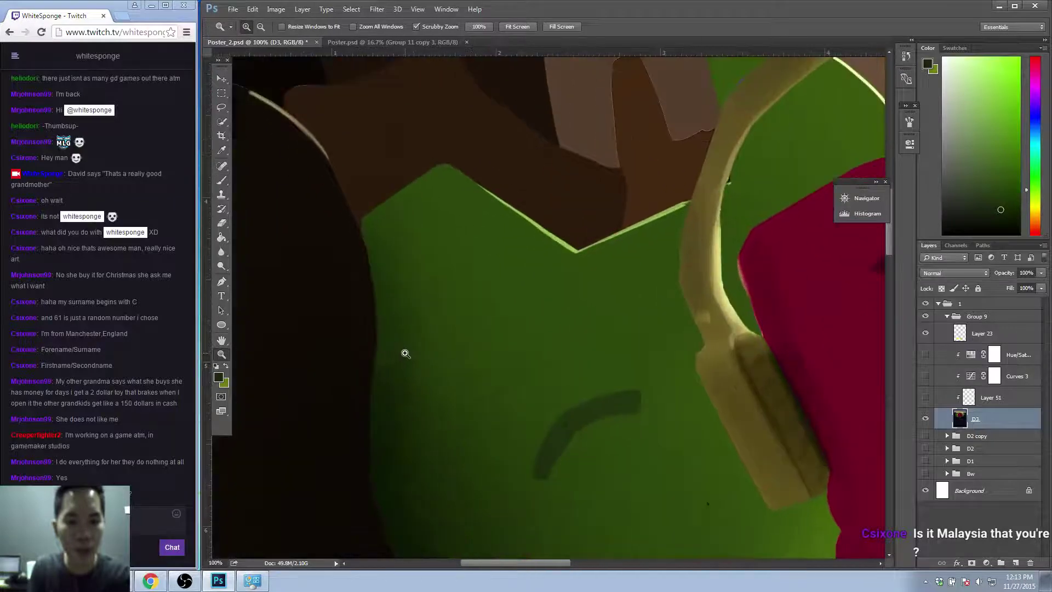
pyautogui.click(414, 375)
pyautogui.press('b')
pyautogui.keyDown('alt'); pyautogui.click(398, 343); pyautogui.keyUp('alt')
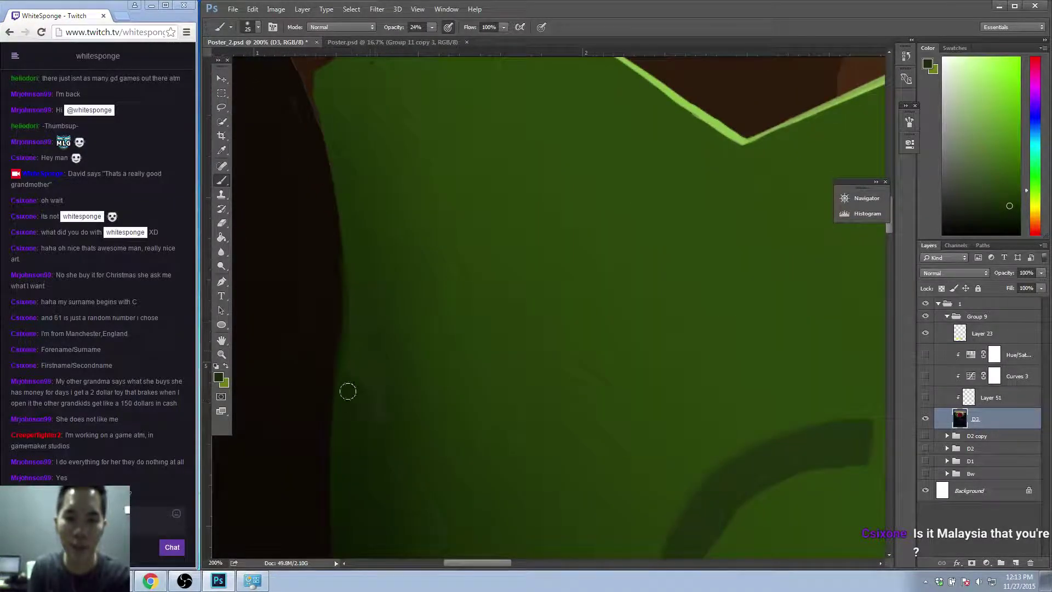
pyautogui.keyDown('alt'); pyautogui.click(378, 383); pyautogui.keyUp('alt')
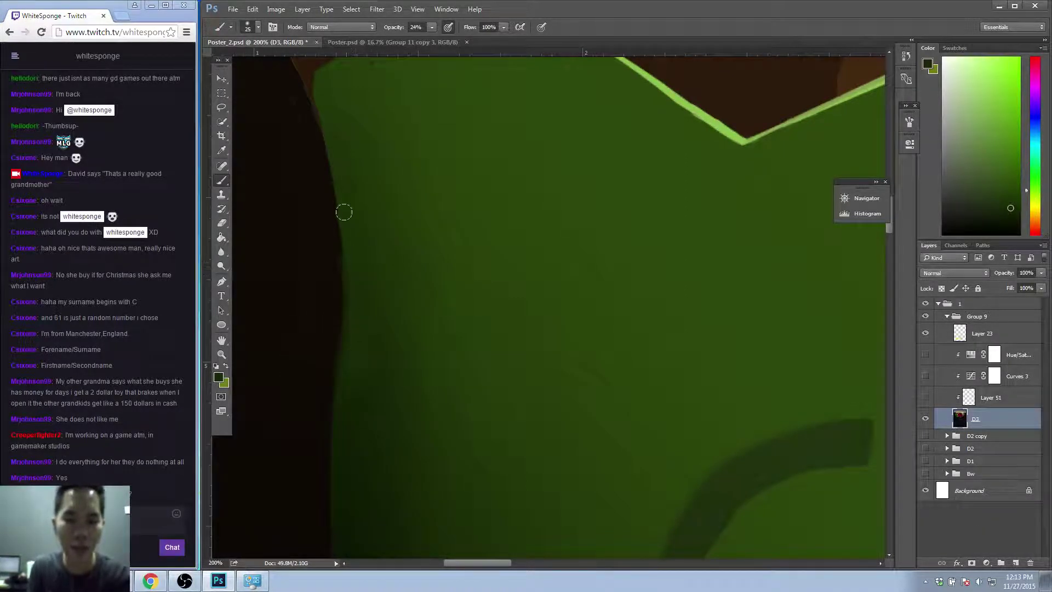
# Sample the dark silhouette's color and paint its boundary against the green character with a 4 px hard brush.
pyautogui.keyDown('alt'); pyautogui.click(328, 275); pyautogui.keyUp('alt')
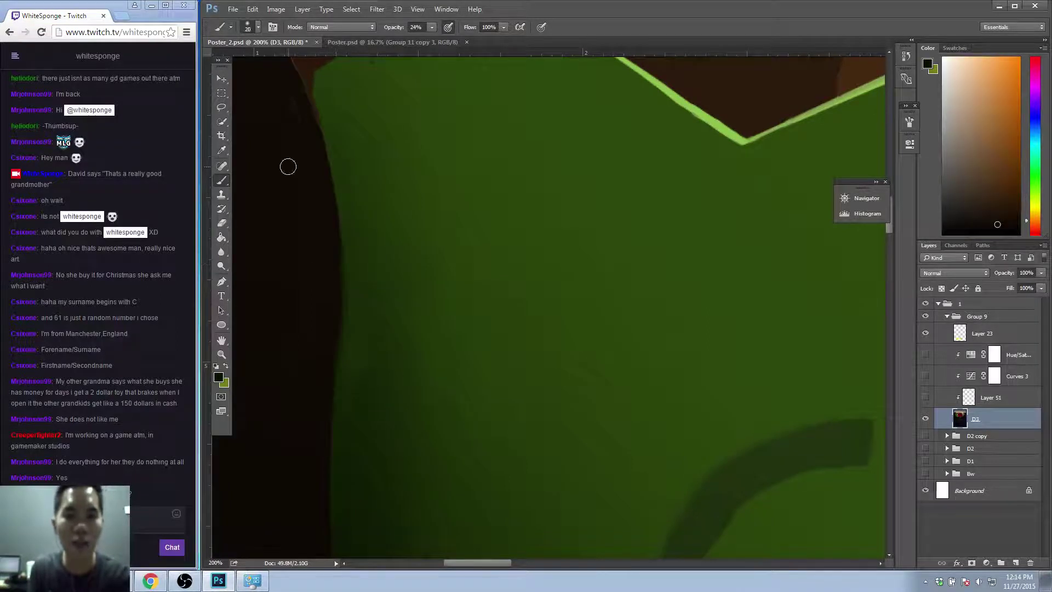
pyautogui.click(248, 27)
pyautogui.moveTo(272, 61); pyautogui.dragTo(263, 61)
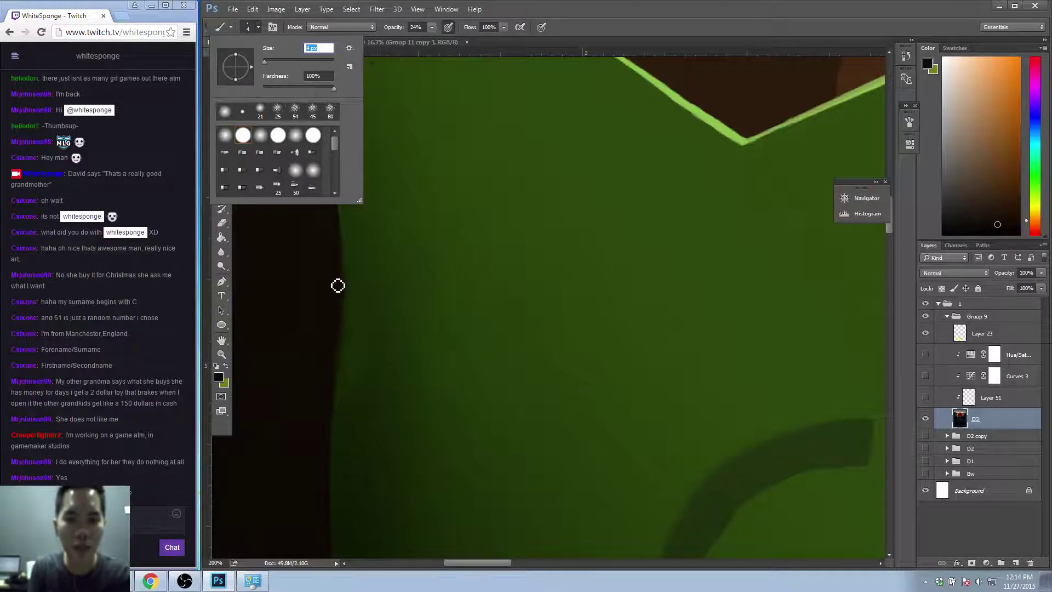
pyautogui.press('Return')
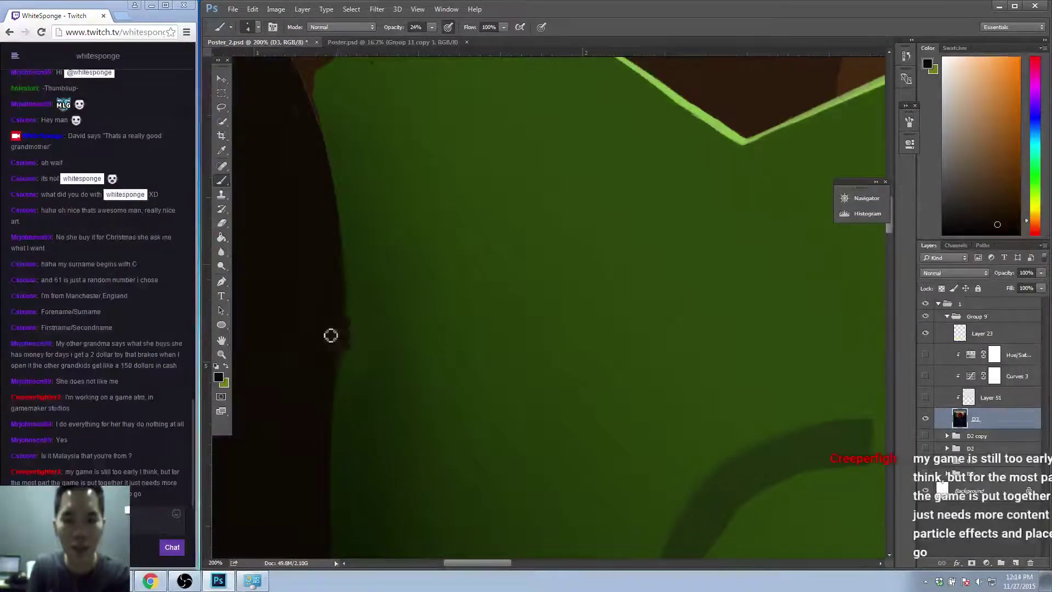
# Sample a dark green and repaint the green character's edge beside the silhouette's bulge with a 9 px brush.
pyautogui.press('z')
pyautogui.keyDown('alt'); pyautogui.click(422, 359); pyautogui.keyUp('alt')
pyautogui.keyDown('alt'); pyautogui.click(424, 357); pyautogui.keyUp('alt')
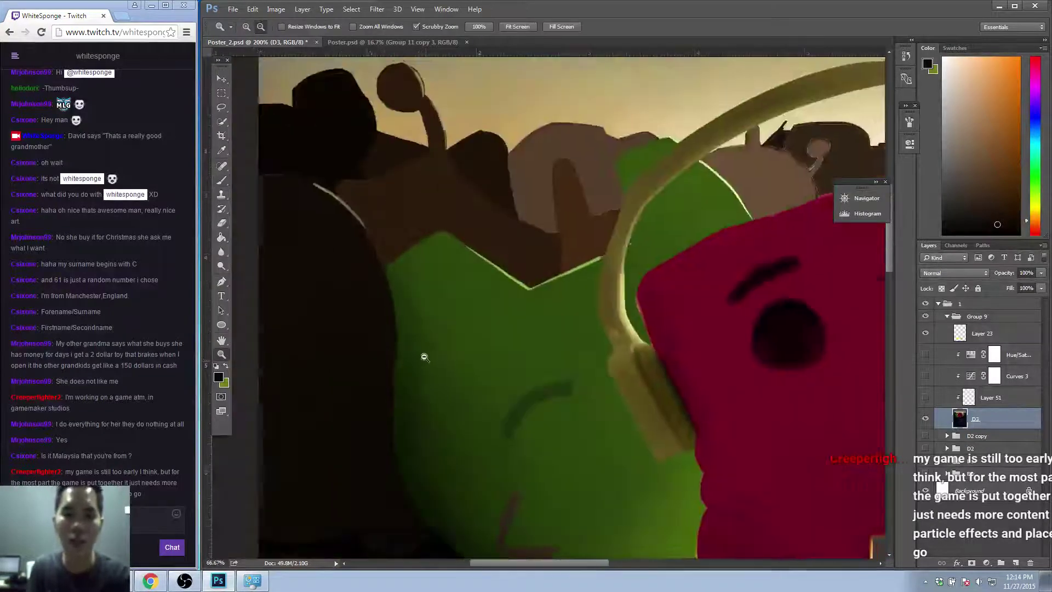
pyautogui.keyDown('alt'); pyautogui.click(425, 357); pyautogui.keyUp('alt')
pyautogui.keyDown('alt'); pyautogui.click(416, 387); pyautogui.keyUp('alt')
pyautogui.click(430, 369)
pyautogui.click(430, 369)
pyautogui.press('b')
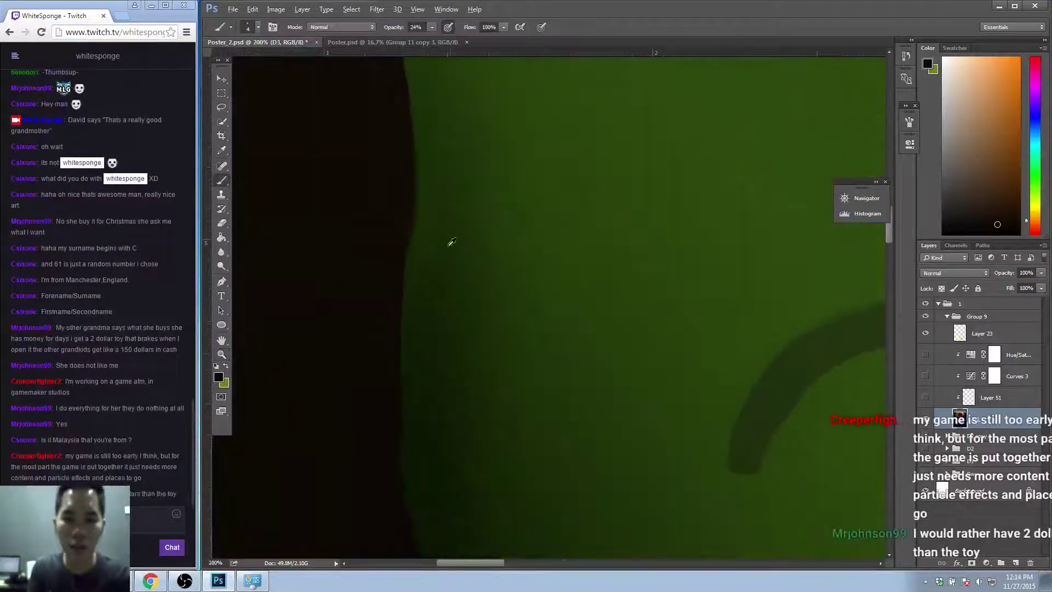
pyautogui.keyDown('alt'); pyautogui.click(452, 242); pyautogui.keyUp('alt')
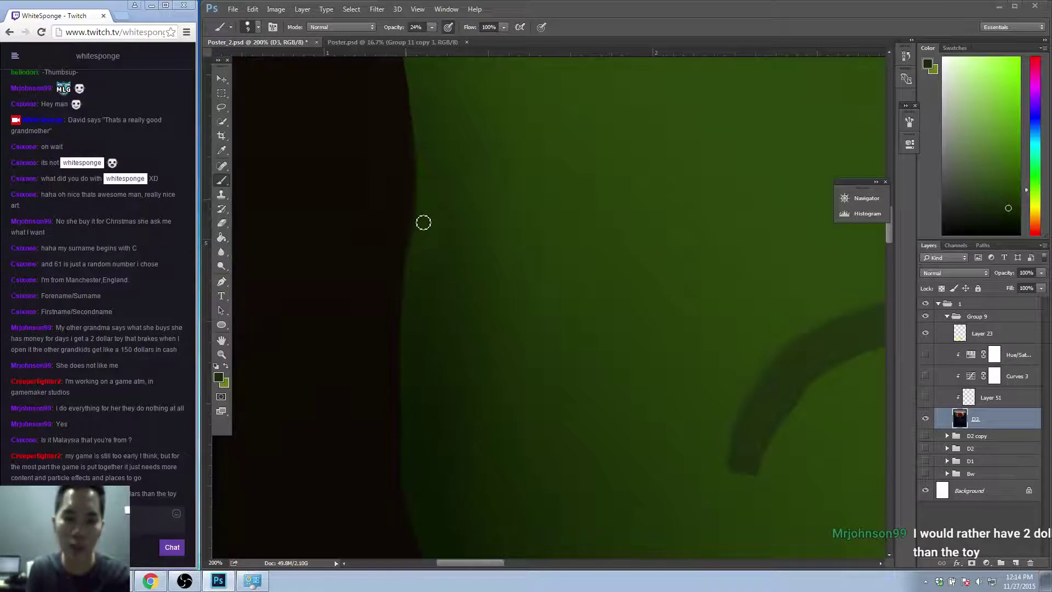
pyautogui.press('super')
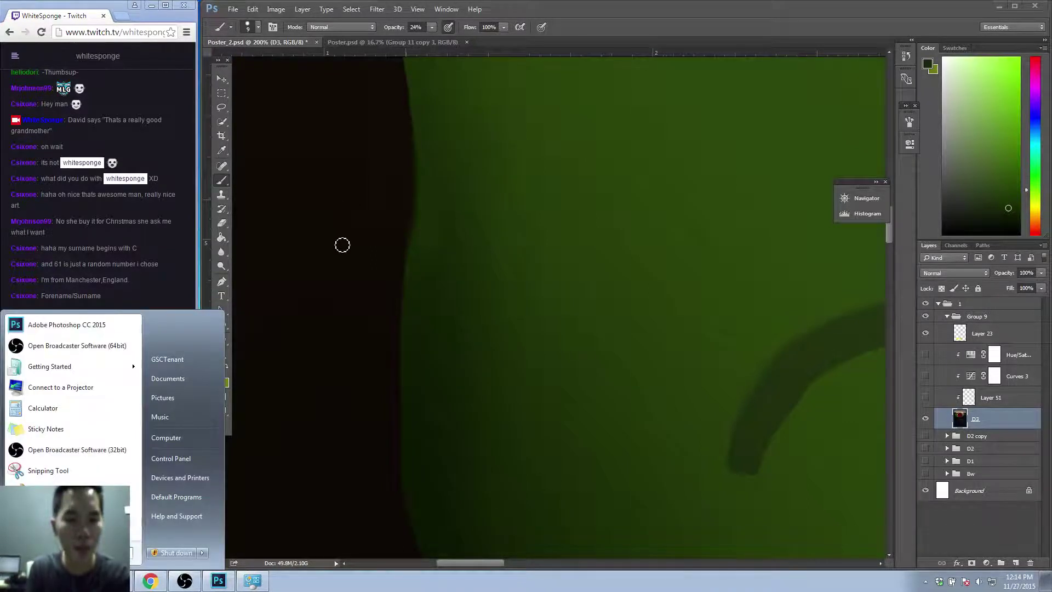
pyautogui.press('super')
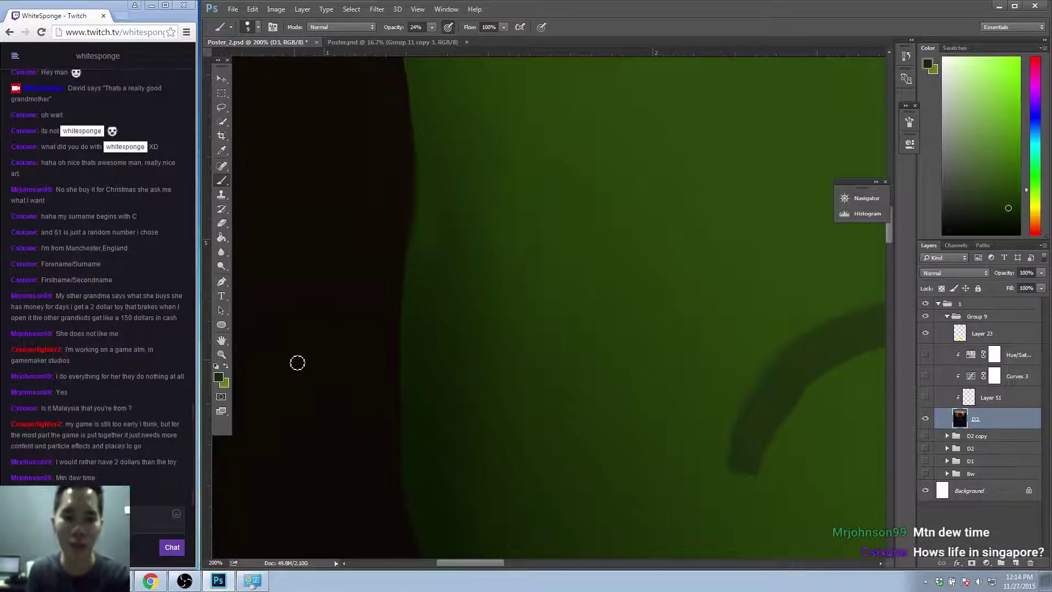
# Resample greens around the bulge and even out the shading just inside the green character's edge.
pyautogui.press(']')
pyautogui.press('[')
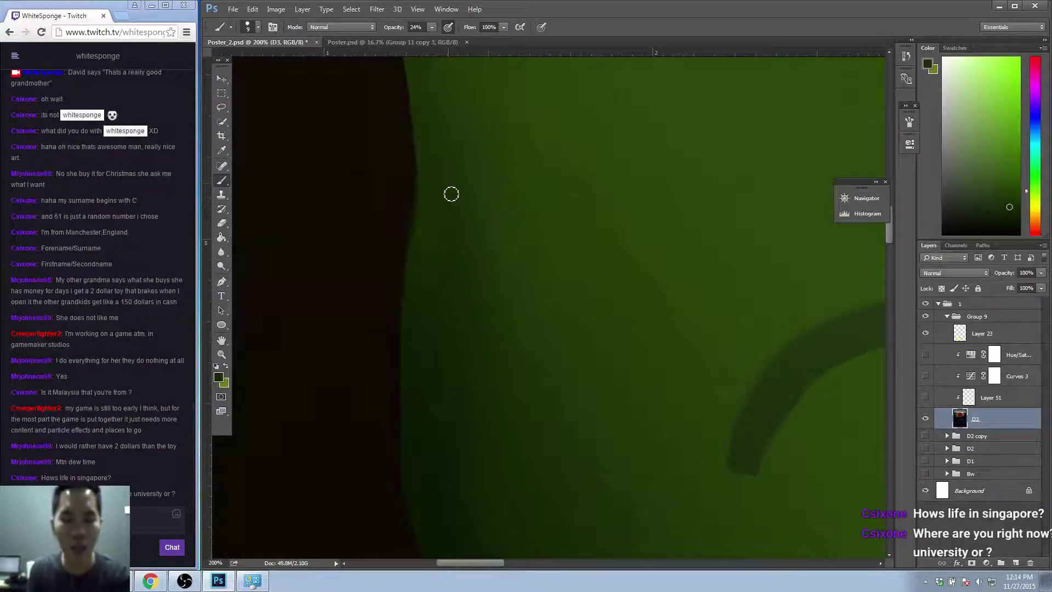
pyautogui.keyDown('alt'); pyautogui.click(453, 265); pyautogui.keyUp('alt')
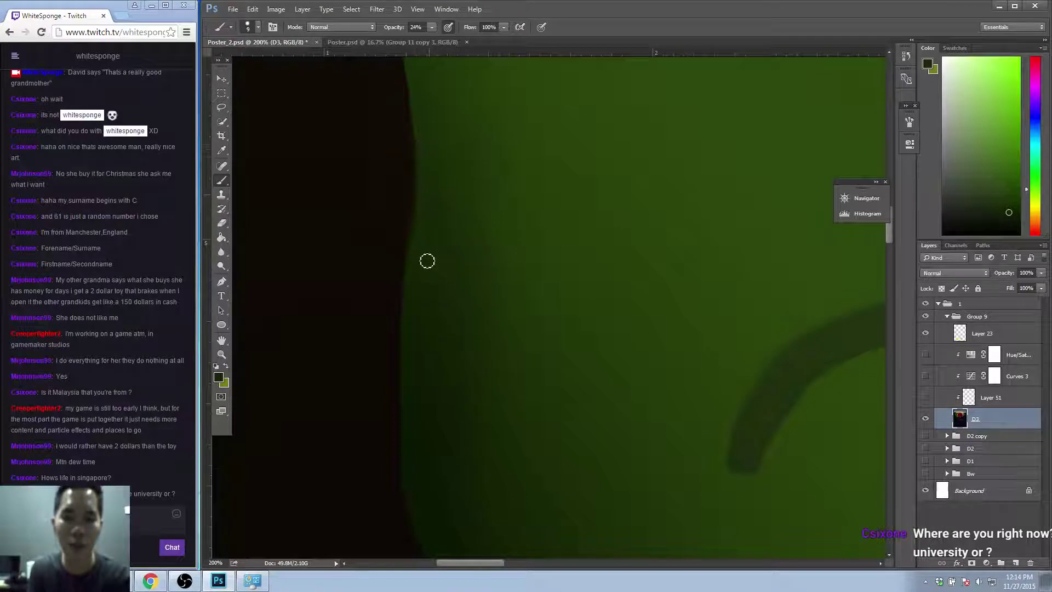
pyautogui.keyDown('alt'); pyautogui.click(447, 178); pyautogui.keyUp('alt')
# Sample the dark green right at the bulge and smooth the green character's contour there at 300% zoom.
pyautogui.press('z')
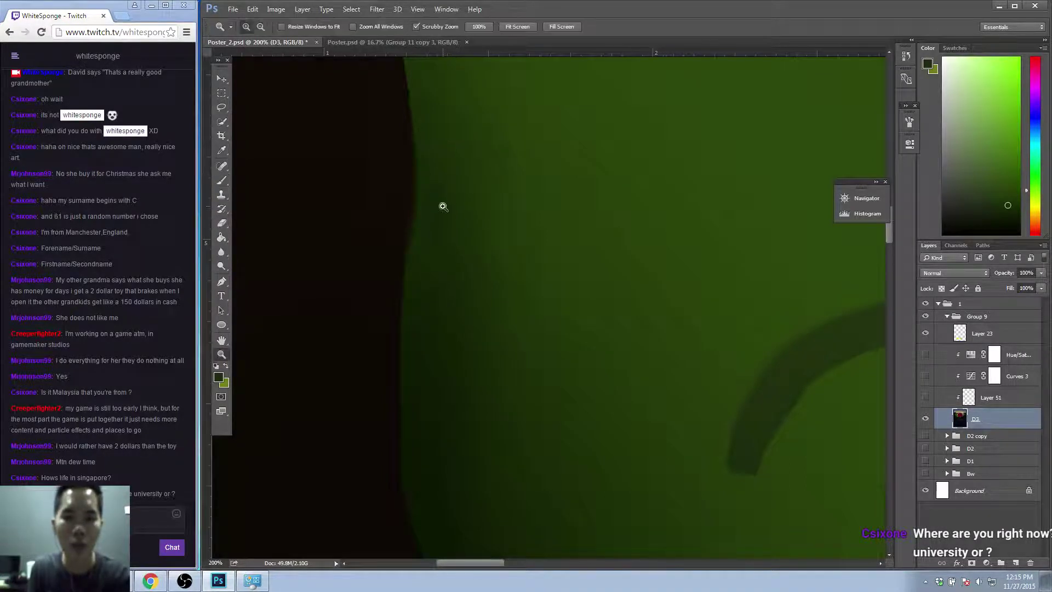
pyautogui.keyDown('alt'); pyautogui.click(442, 224); pyautogui.keyUp('alt')
pyautogui.click(449, 223)
pyautogui.click(453, 222)
pyautogui.press('b')
pyautogui.keyDown('alt'); pyautogui.click(400, 228); pyautogui.keyUp('alt')
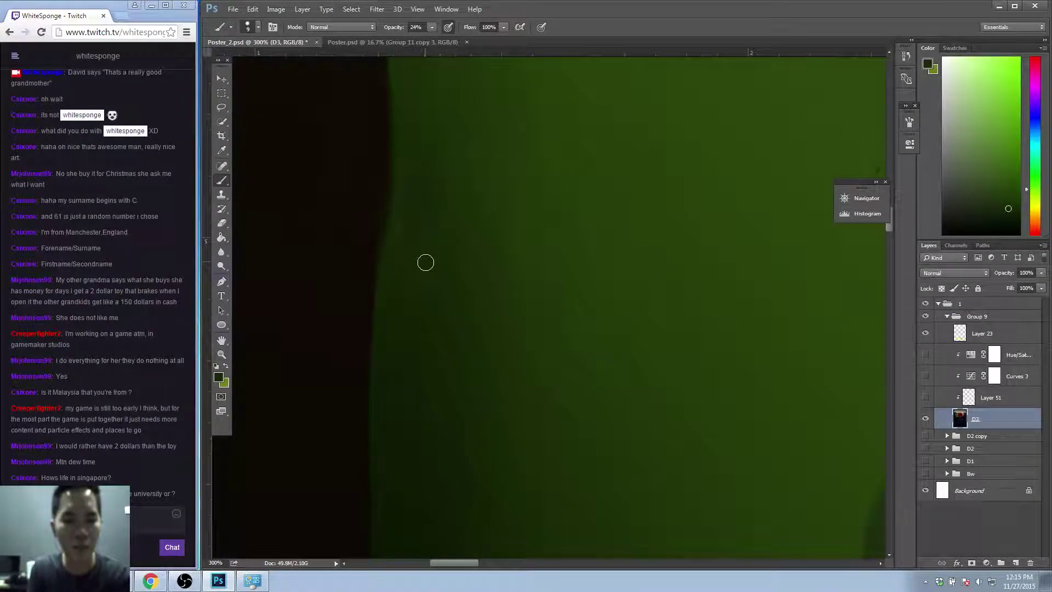
# Inspect the green character's left contour and touch up its dark green shading beside the silhouette.
pyautogui.press('z')
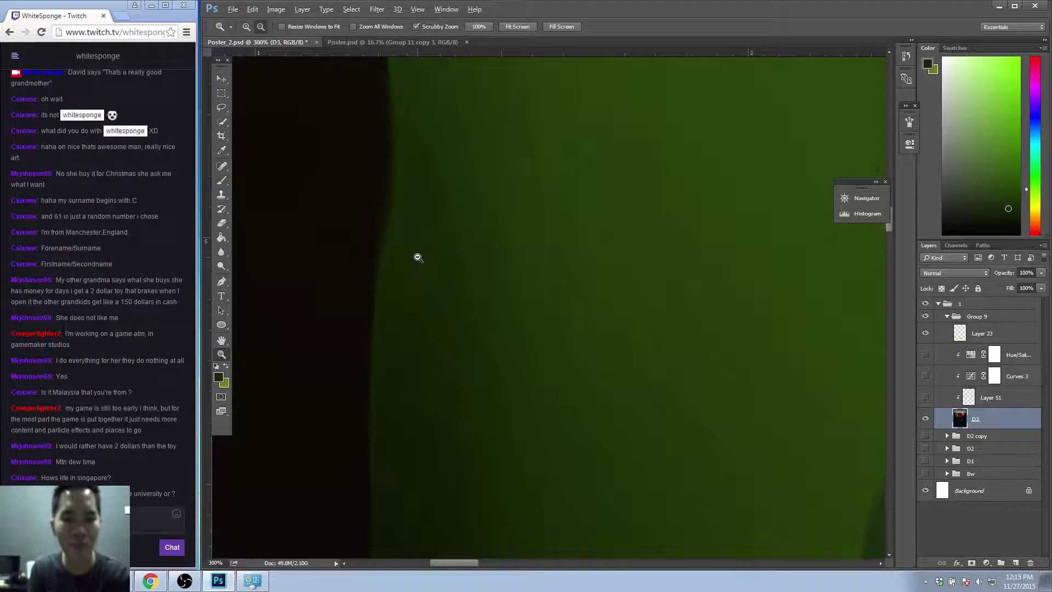
pyautogui.keyDown('alt'); pyautogui.click(419, 258); pyautogui.keyUp('alt')
pyautogui.keyDown('alt'); pyautogui.click(438, 247); pyautogui.keyUp('alt')
pyautogui.keyDown('alt'); pyautogui.click(430, 256); pyautogui.keyUp('alt')
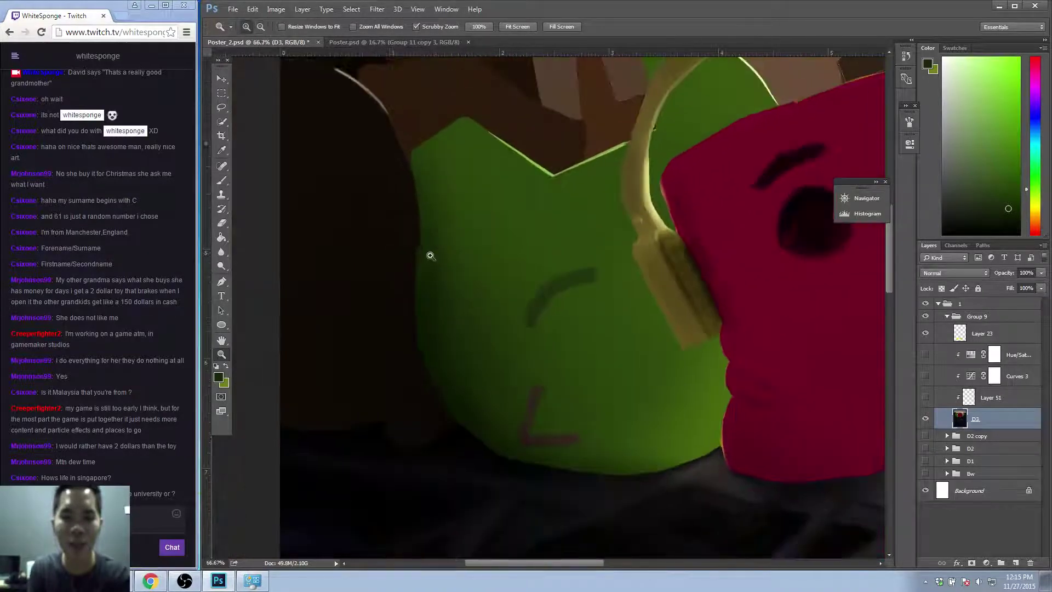
pyautogui.click(442, 251)
pyautogui.keyDown('alt'); pyautogui.click(445, 229); pyautogui.keyUp('alt')
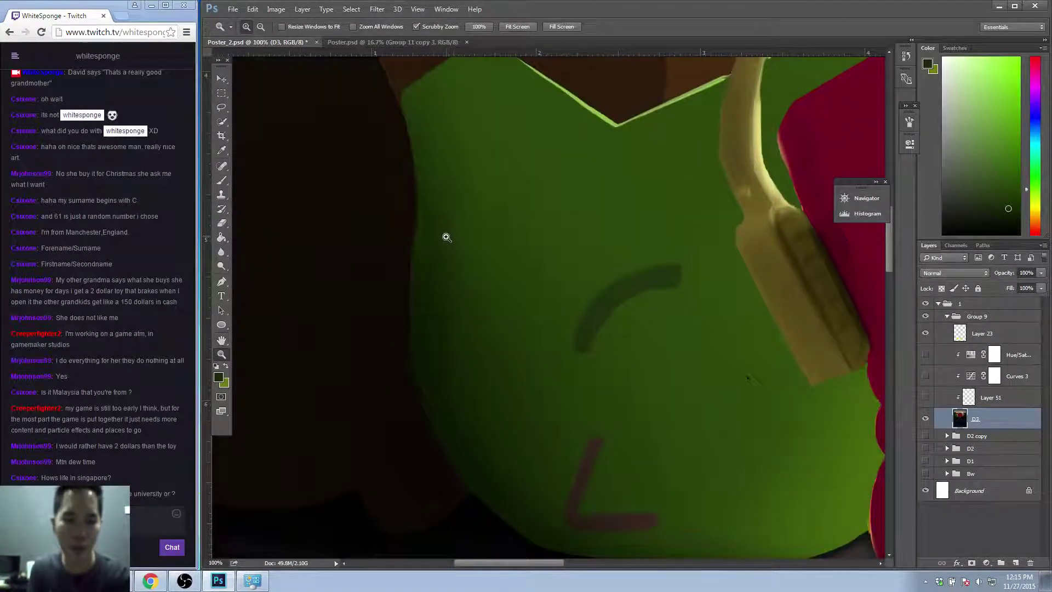
pyautogui.keyDown('alt'); pyautogui.click(446, 236); pyautogui.keyUp('alt')
pyautogui.keyDown('alt'); pyautogui.click(440, 237); pyautogui.keyUp('alt')
pyautogui.click(446, 235)
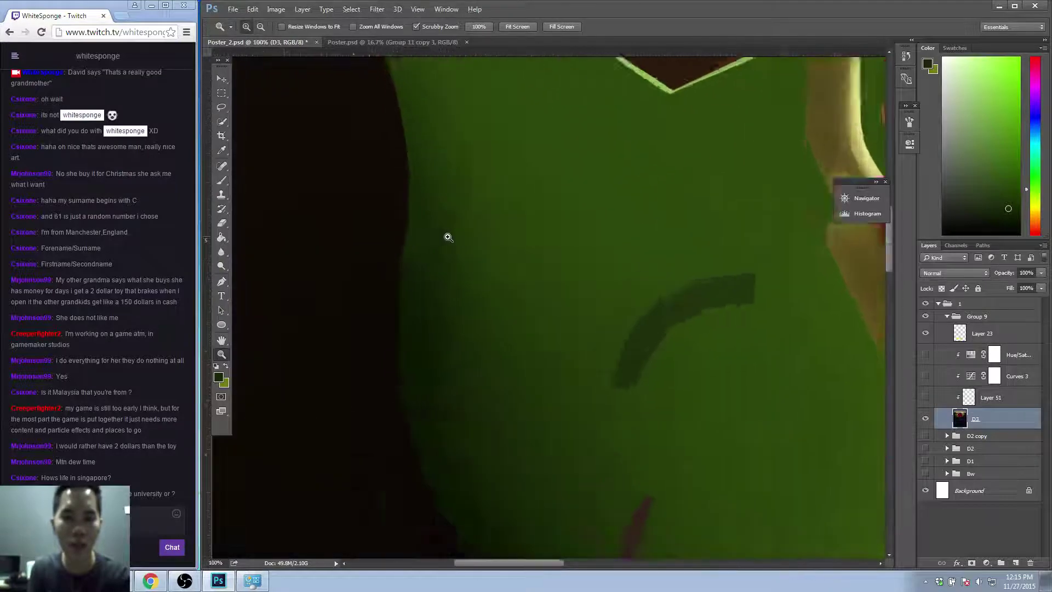
pyautogui.click(445, 238)
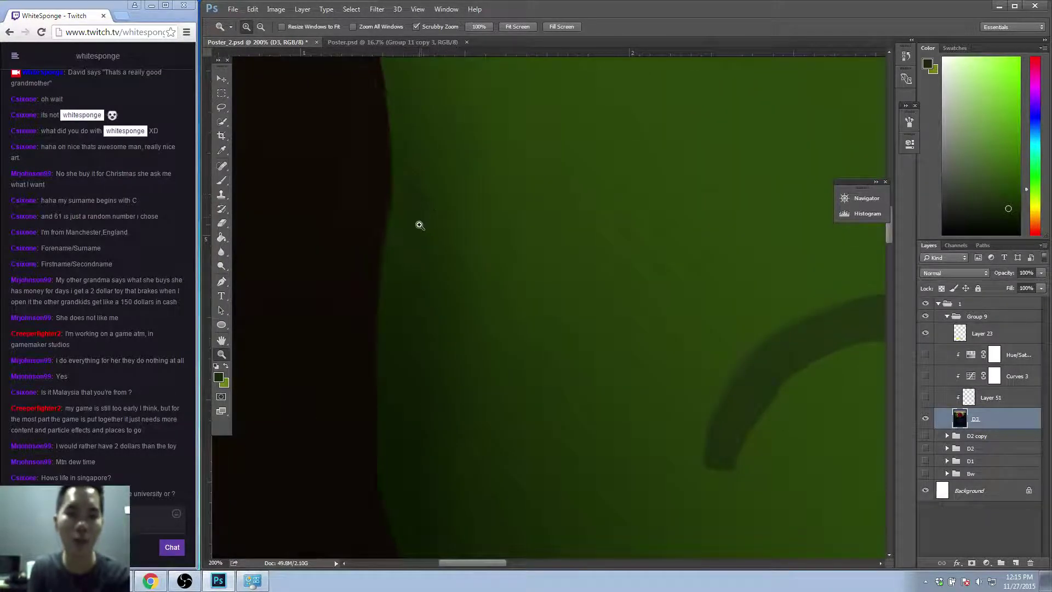
pyautogui.press('b')
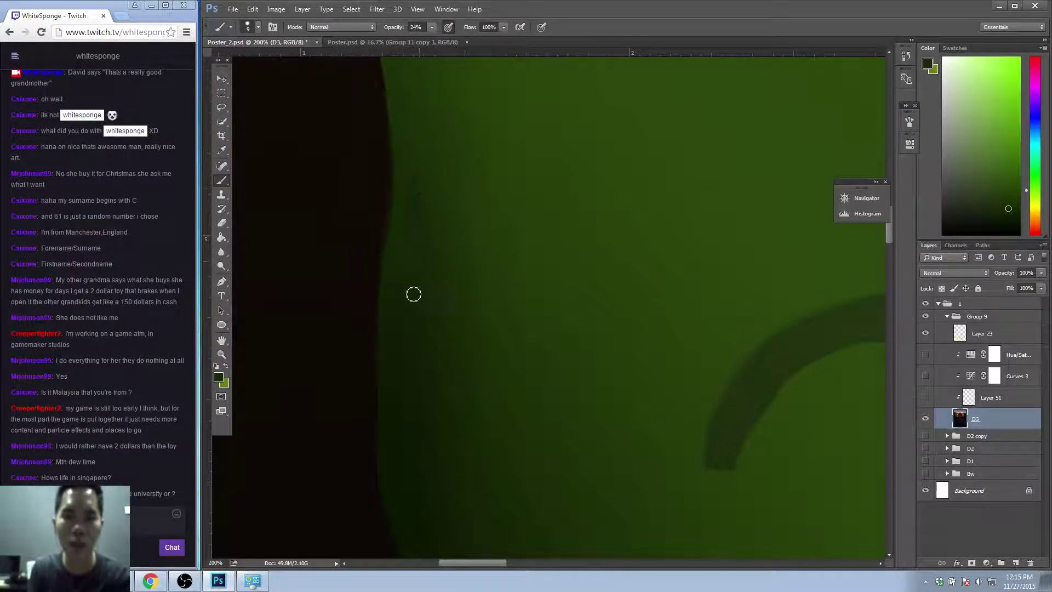
# Sample a mid green from the character's upper body, enlarge the brush to 125 px and soften the shading near its left edge.
pyautogui.press('z')
pyautogui.moveTo(454, 247); pyautogui.dragTo(454, 236)
pyautogui.scroll(-6, 454, 235)
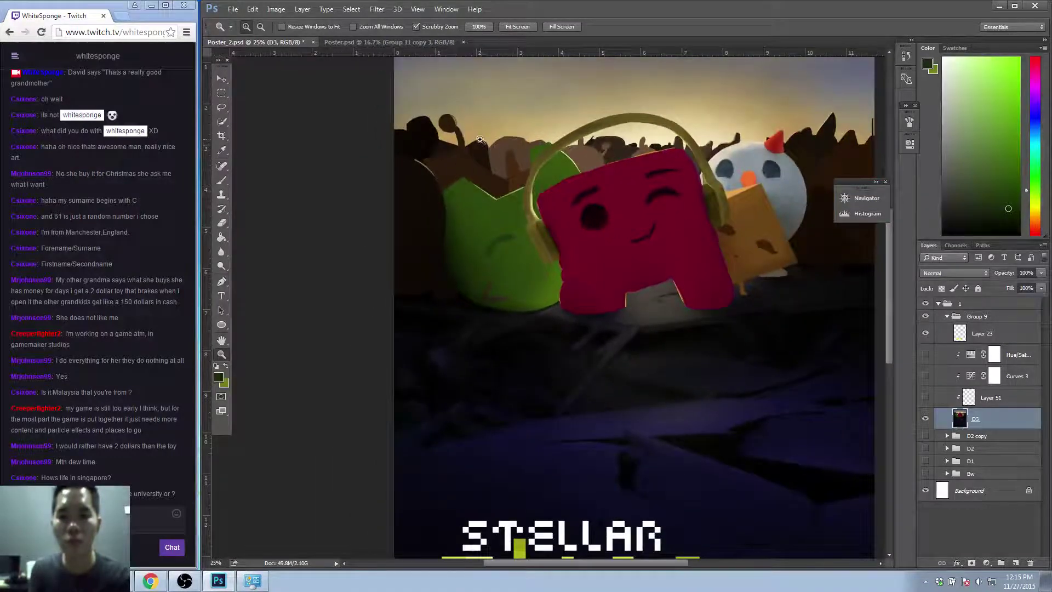
pyautogui.scroll(4, 449, 216)
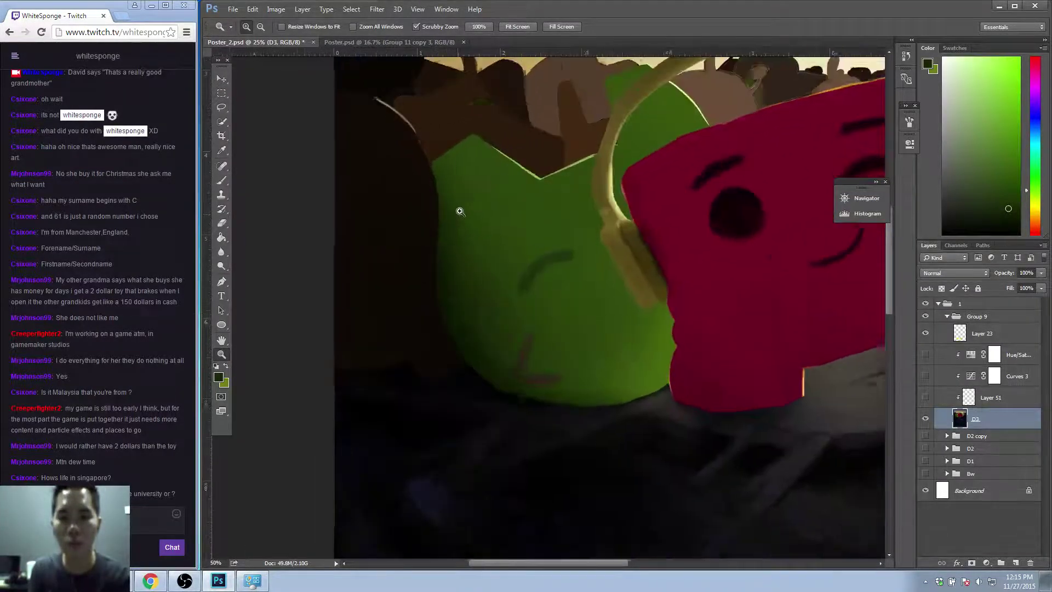
pyautogui.press('b')
pyautogui.press('super')
pyautogui.press('Escape')
pyautogui.keyDown('alt'); pyautogui.click(474, 221); pyautogui.keyUp('alt')
pyautogui.keyDown('alt'); pyautogui.click(470, 223); pyautogui.keyUp('alt')
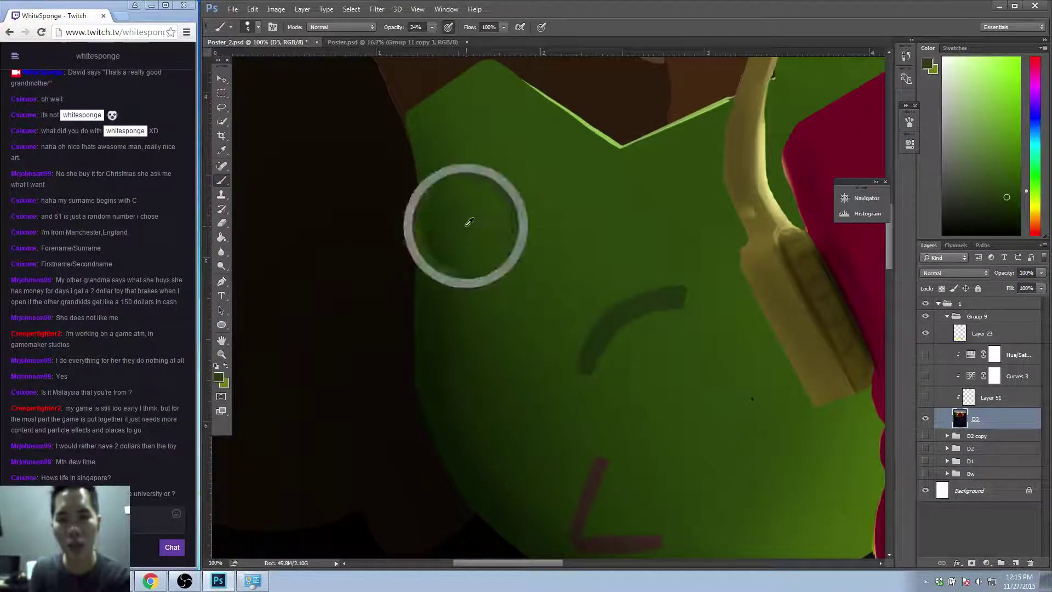
pyautogui.press(']')
pyautogui.press(']')
pyautogui.press(']')
pyautogui.press(']')
pyautogui.press(']')
pyautogui.press(']')
pyautogui.press(']')
pyautogui.press(']')
pyautogui.press(']')
pyautogui.press(']')
pyautogui.press(']')
pyautogui.press(']')
pyautogui.press(']')
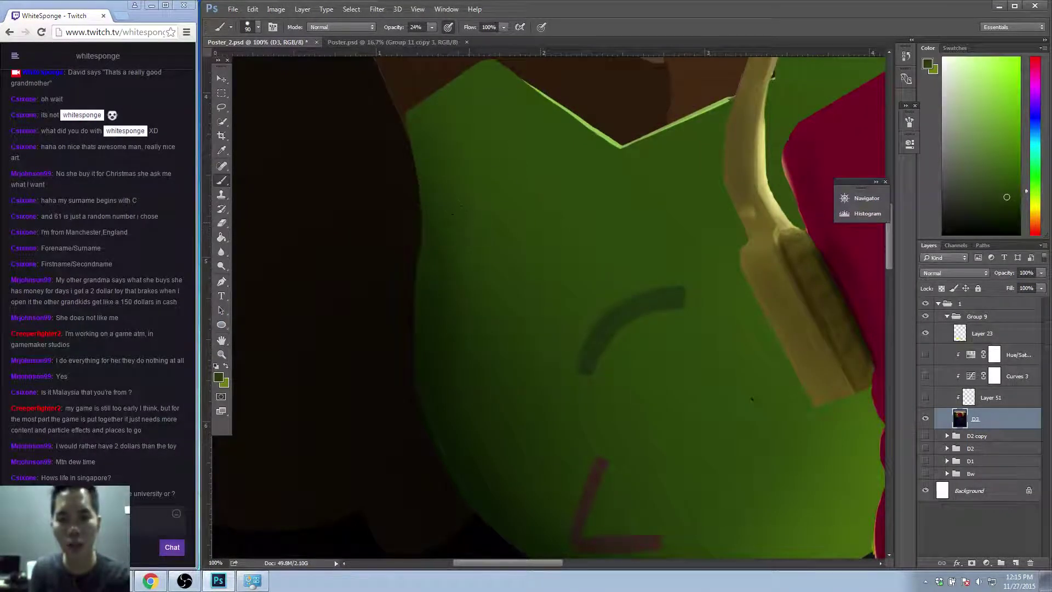
pyautogui.press('[')
pyautogui.press('[')
pyautogui.press('[')
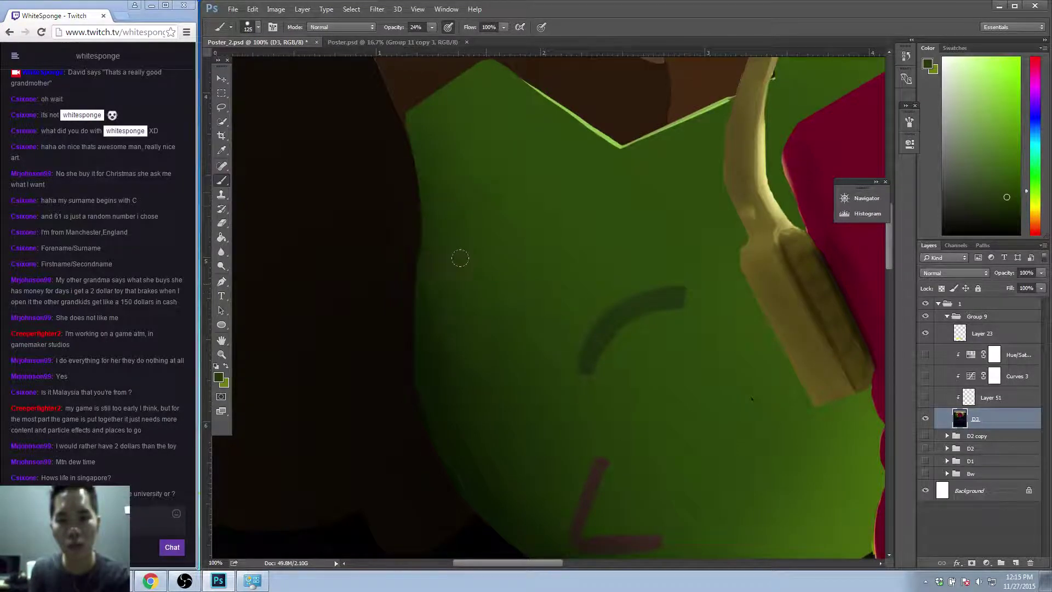
# Sample the dark green near the character's left edge and set up a 160 px soft brush with 0% hardness and 10% opacity.
pyautogui.keyDown('alt'); pyautogui.click(432, 315); pyautogui.keyUp('alt')
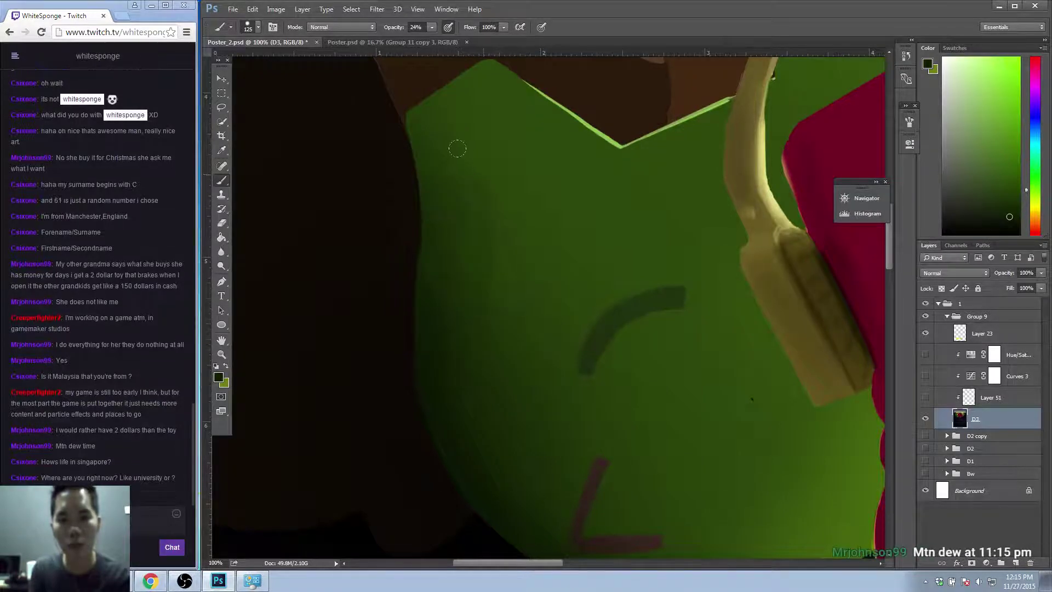
pyautogui.click(432, 28)
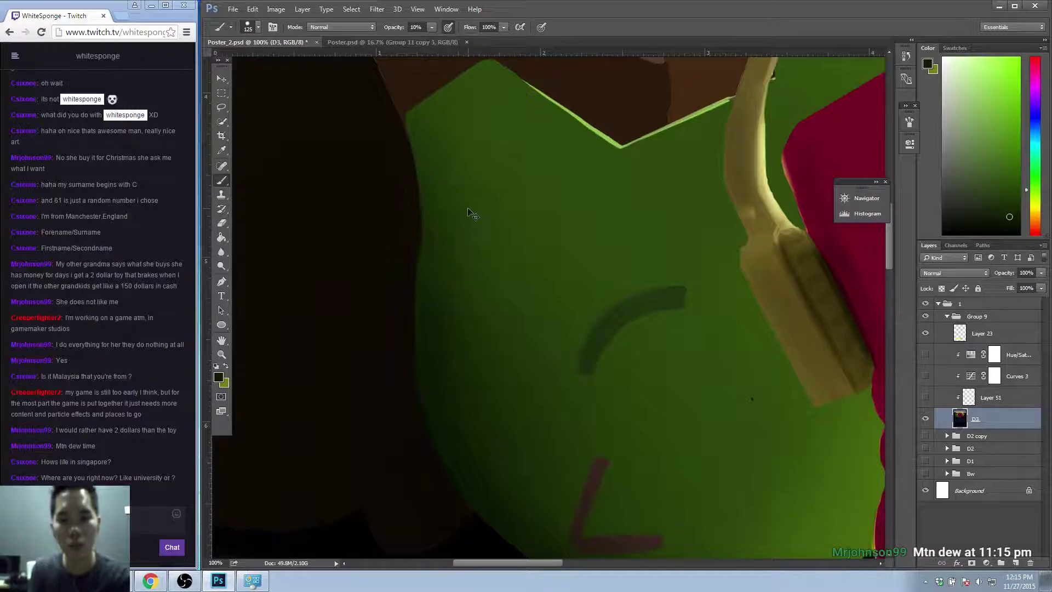
pyautogui.click(258, 28)
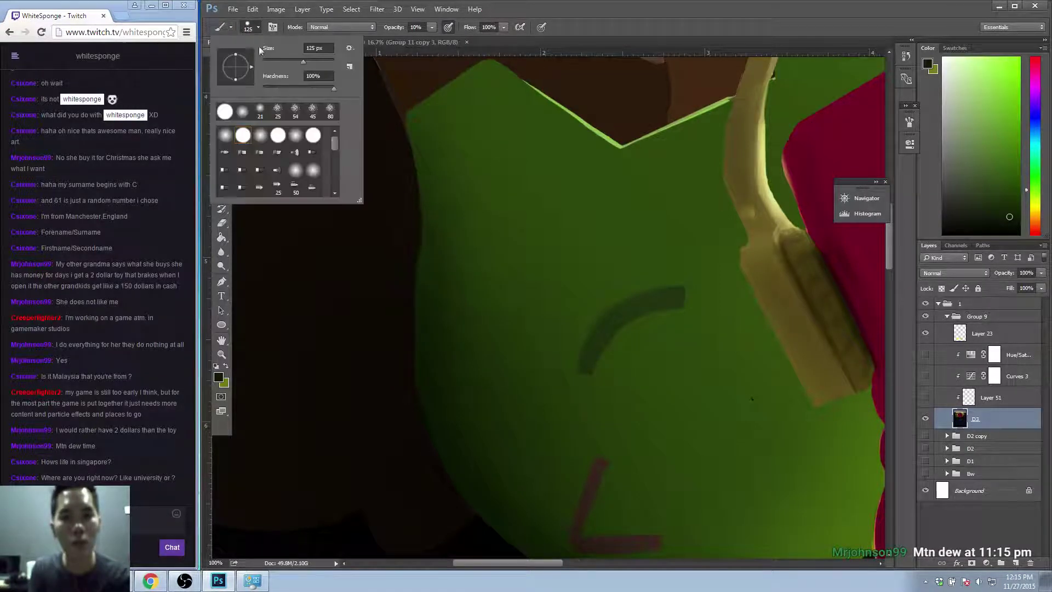
pyautogui.moveTo(308, 62); pyautogui.dragTo(313, 64)
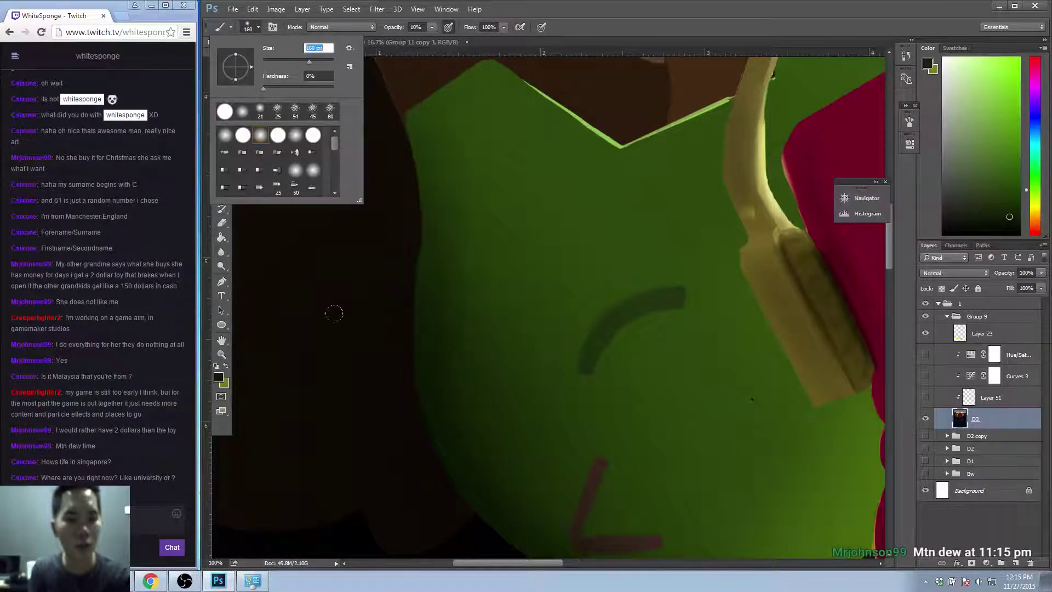
pyautogui.click(383, 253)
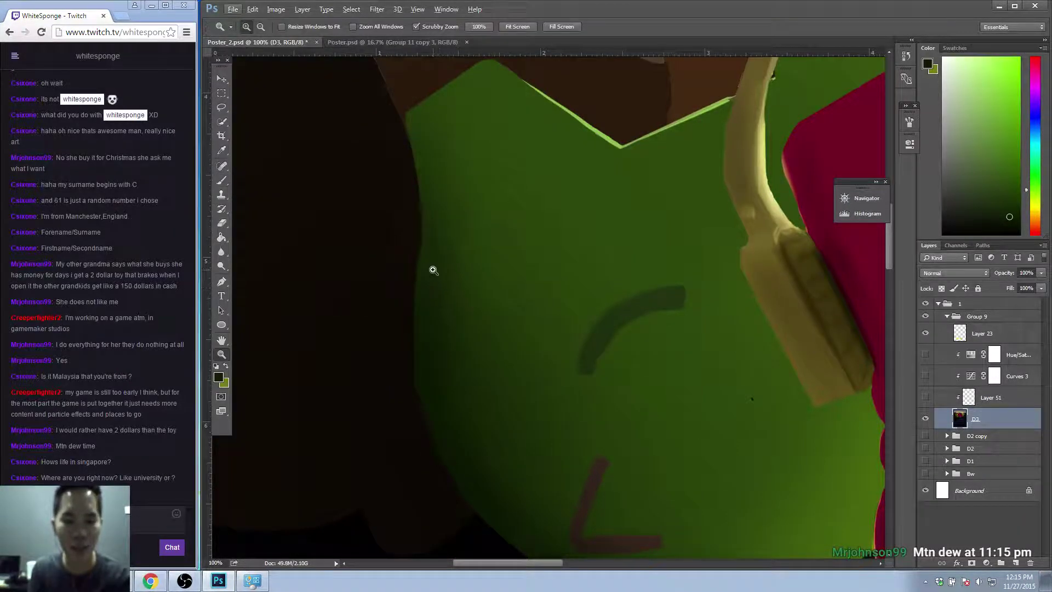
# Resample dark and mid greens and softly blend the green character's shading beside its upper left edge.
pyautogui.keyDown('alt'); pyautogui.click(444, 248); pyautogui.keyUp('alt')
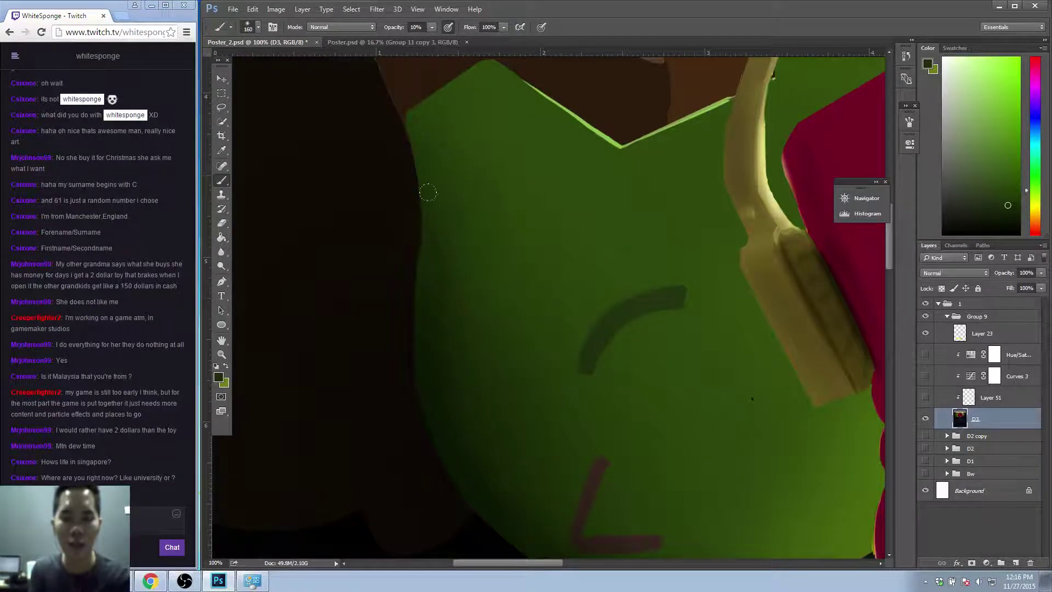
pyautogui.keyDown('alt'); pyautogui.click(442, 237); pyautogui.keyUp('alt')
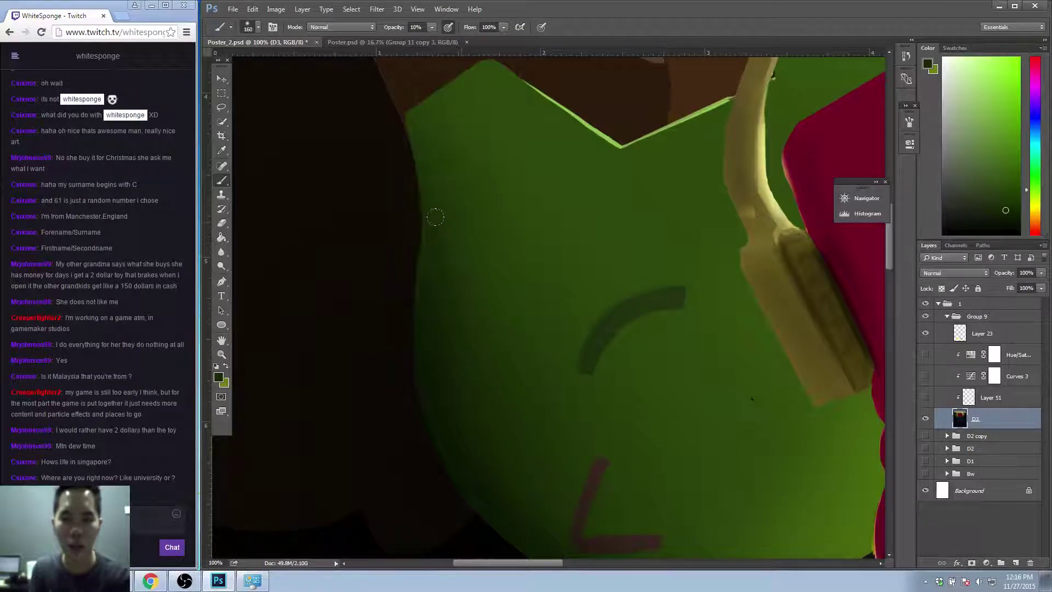
pyautogui.keyDown('alt'); pyautogui.click(493, 143); pyautogui.keyUp('alt')
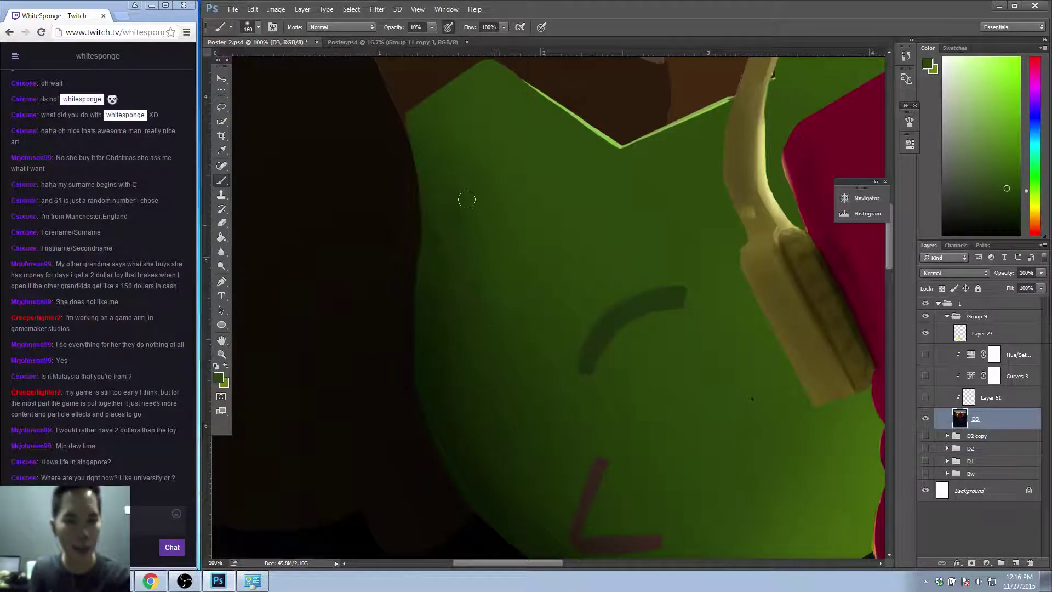
# Switch to Chrome, search Google for "kickapoo" in a new tab and widen the browser window.
pyautogui.click(123, 20)
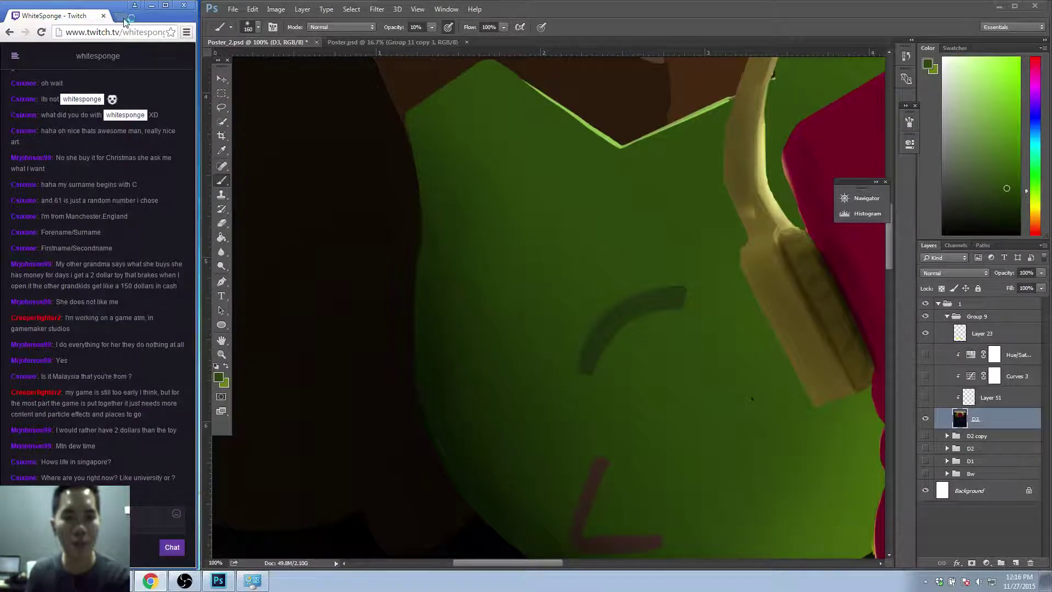
pyautogui.click(124, 20)
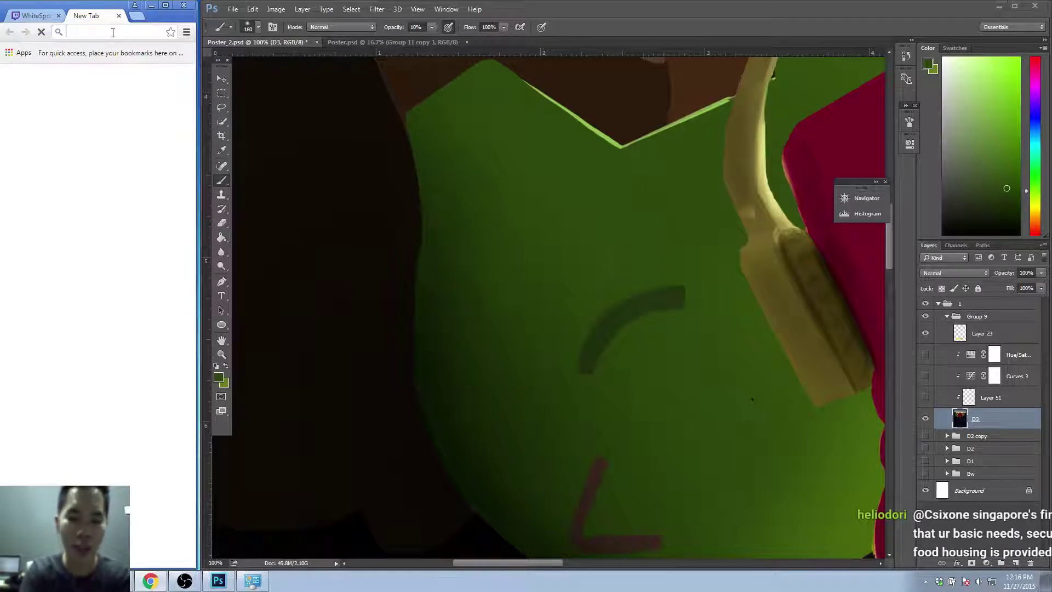
pyautogui.write('kickapoo')
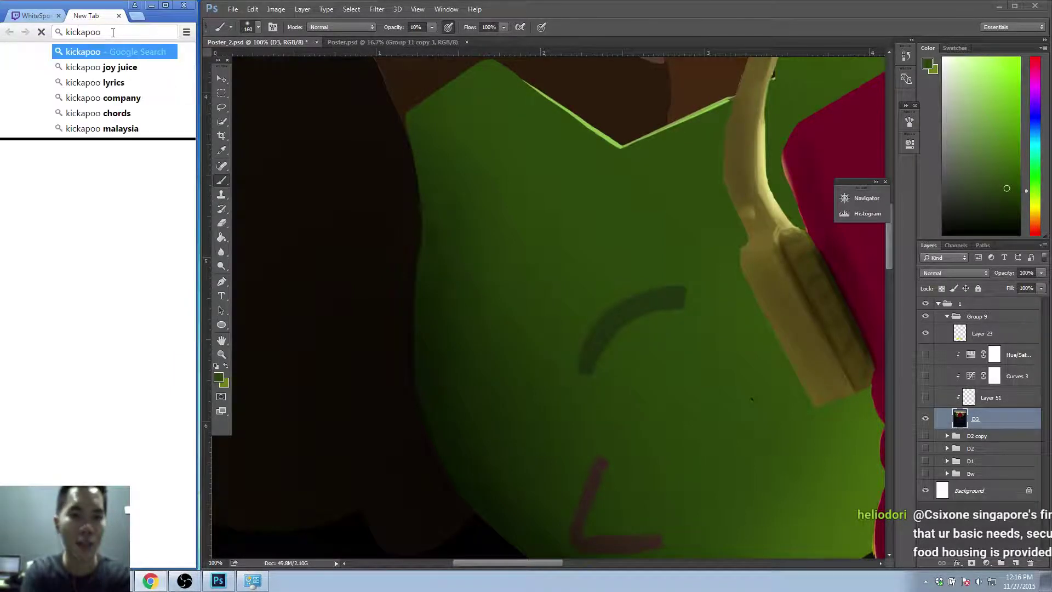
pyautogui.press('Return')
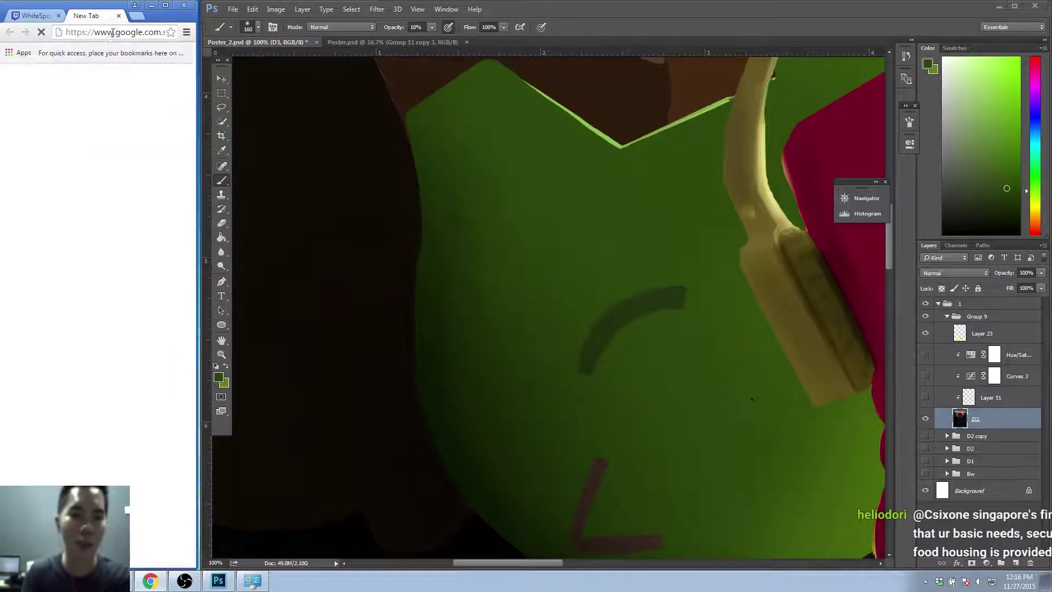
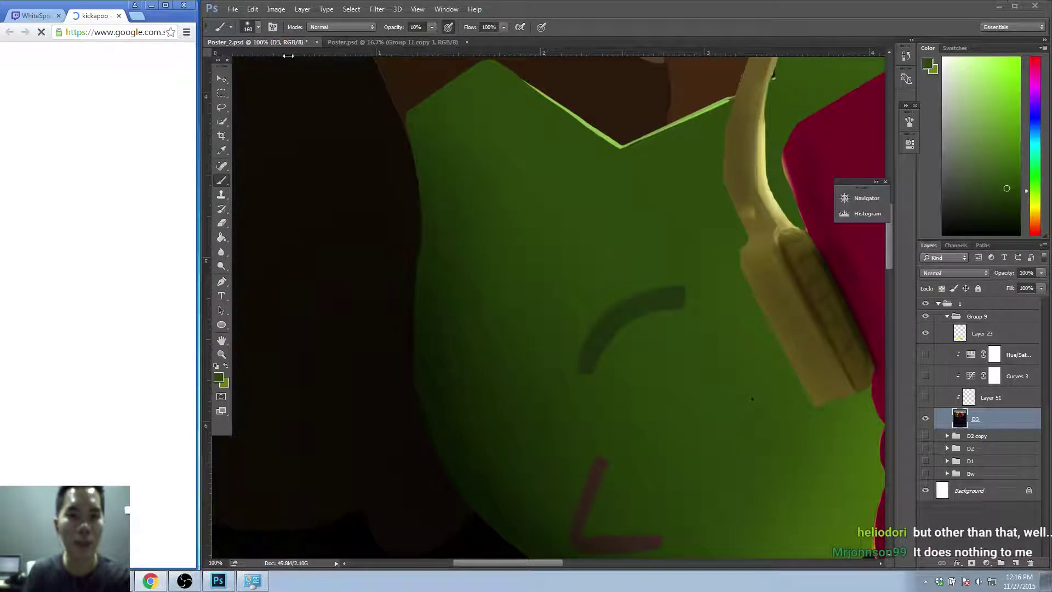
pyautogui.moveTo(288, 55); pyautogui.dragTo(384, 62)
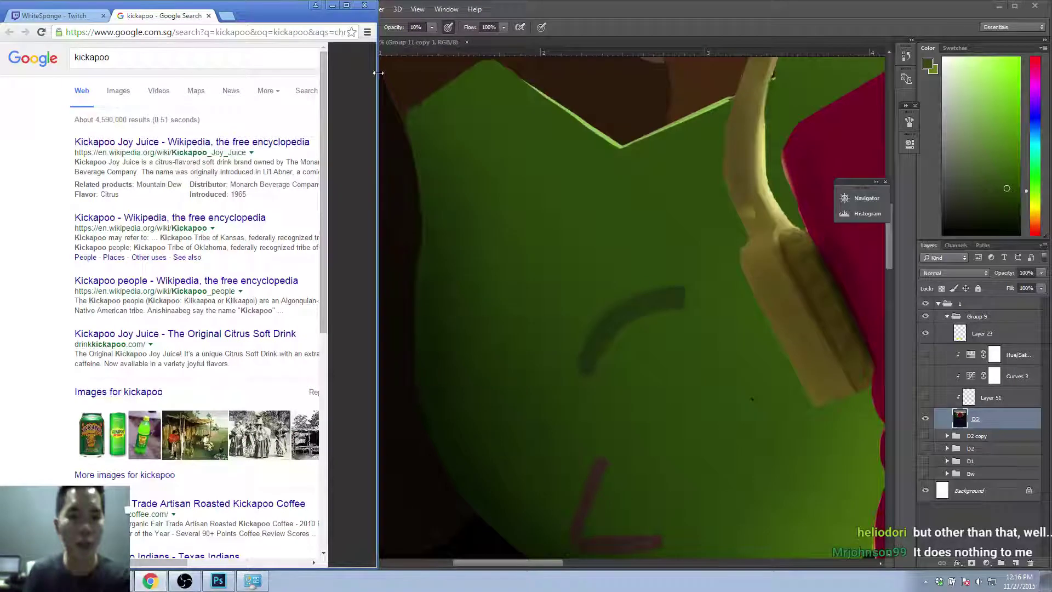
# Look through the Kickapoo Joy Juice can pictures and the related bottle image results.
pyautogui.click(116, 437)
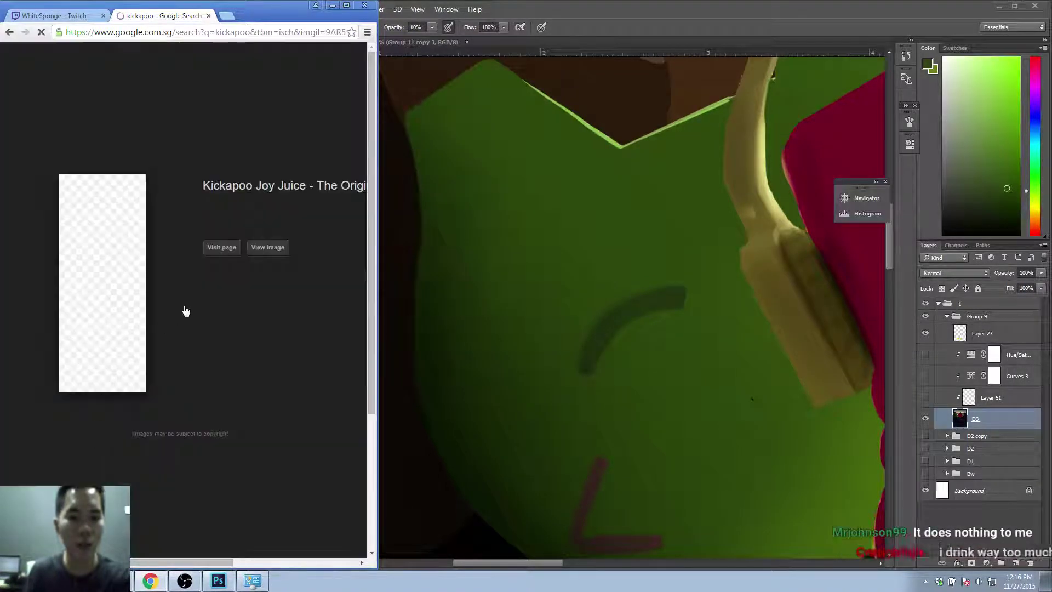
pyautogui.click(11, 34)
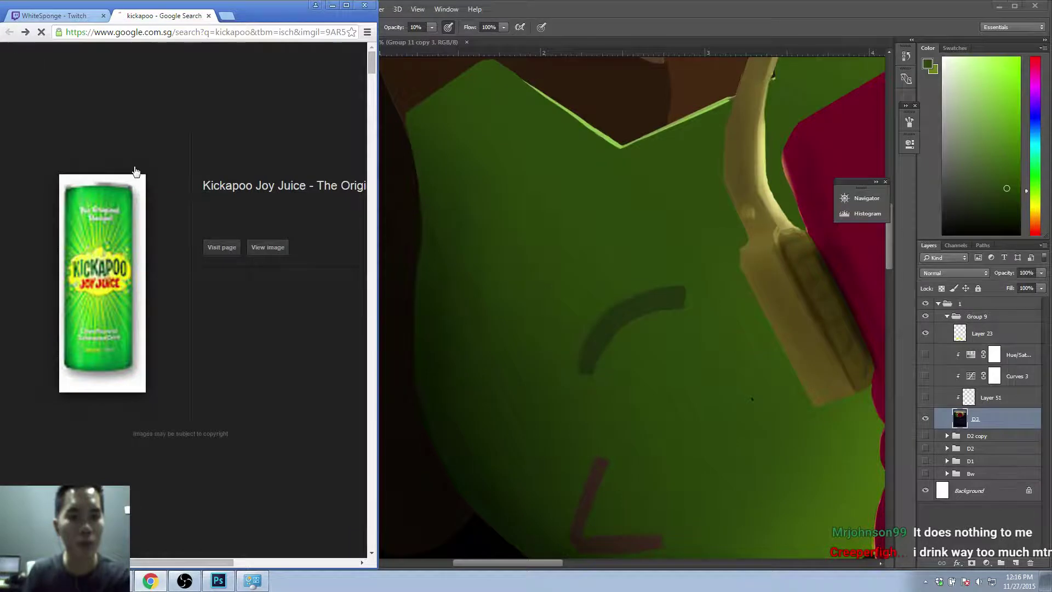
pyautogui.click(93, 445)
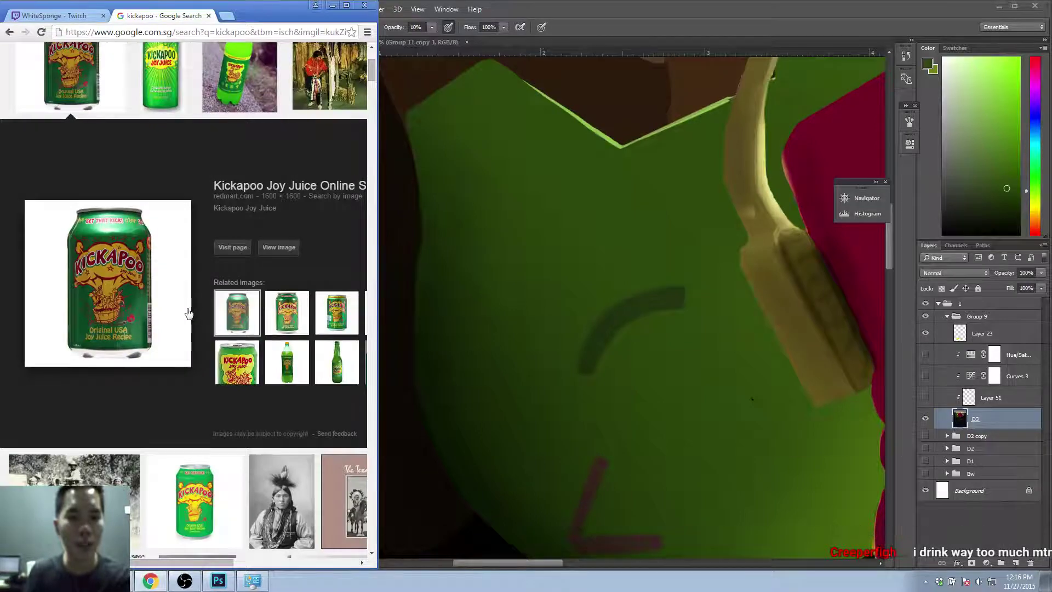
pyautogui.scroll(1, 220, 306)
pyautogui.scroll(2, 251, 305)
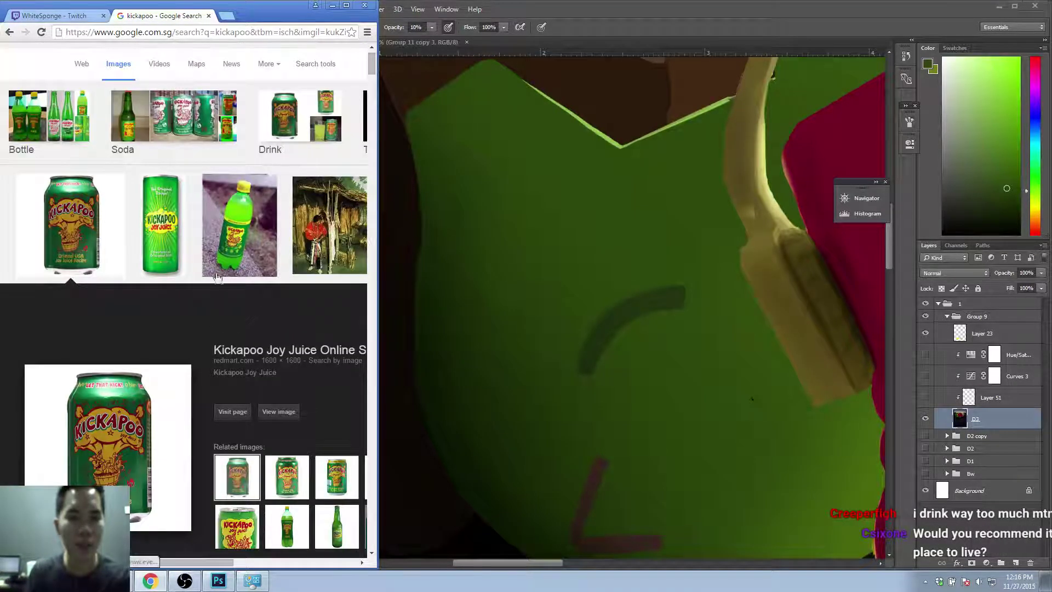
pyautogui.scroll(-1, 134, 229)
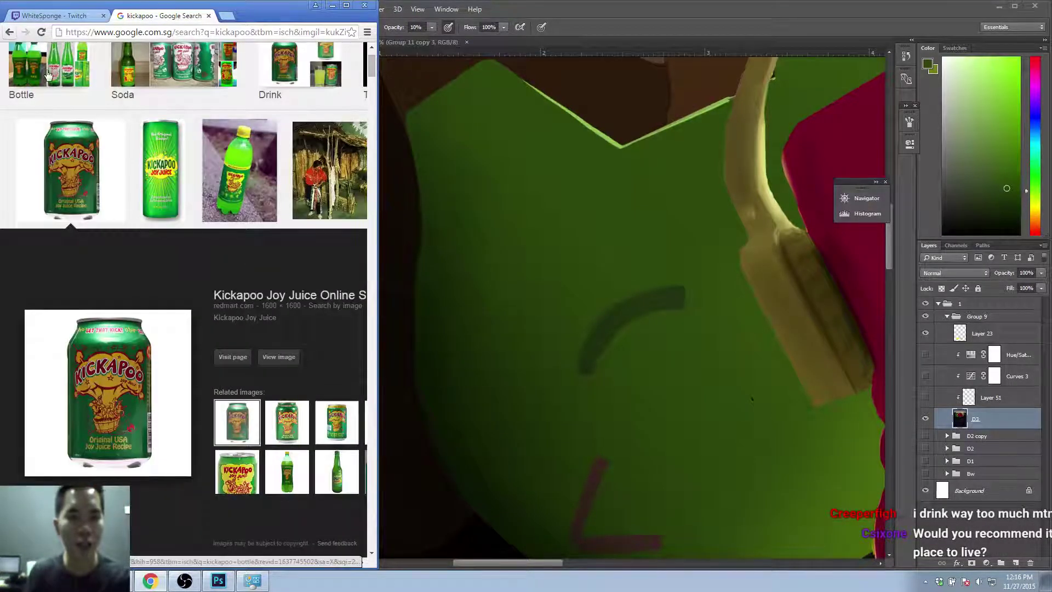
pyautogui.click(253, 82)
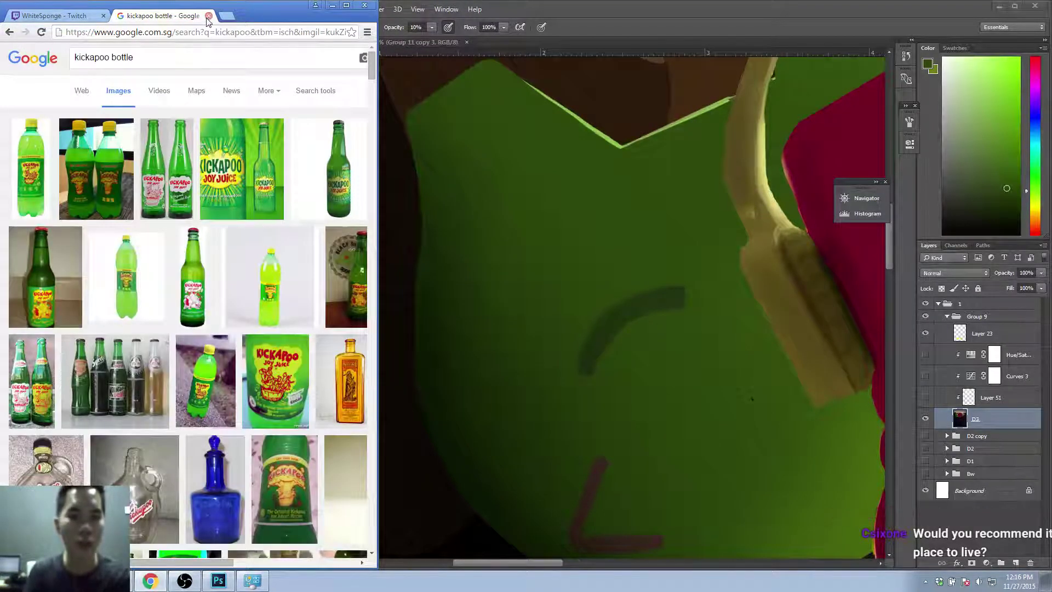
# Close the image search tab, then narrow the browser window and read the latest chat messages.
pyautogui.click(209, 16)
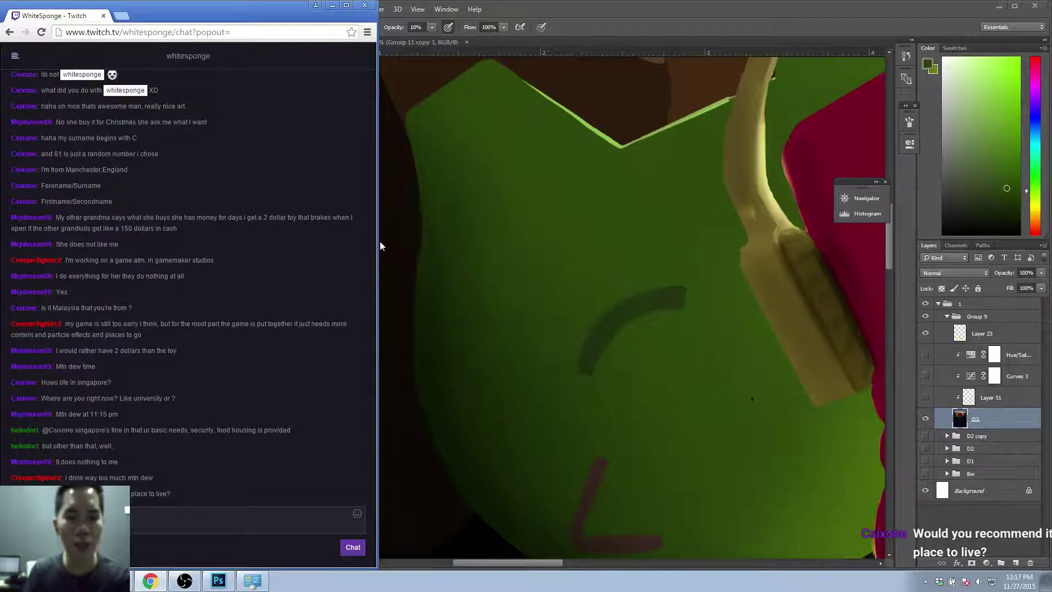
pyautogui.moveTo(378, 235); pyautogui.dragTo(179, 243)
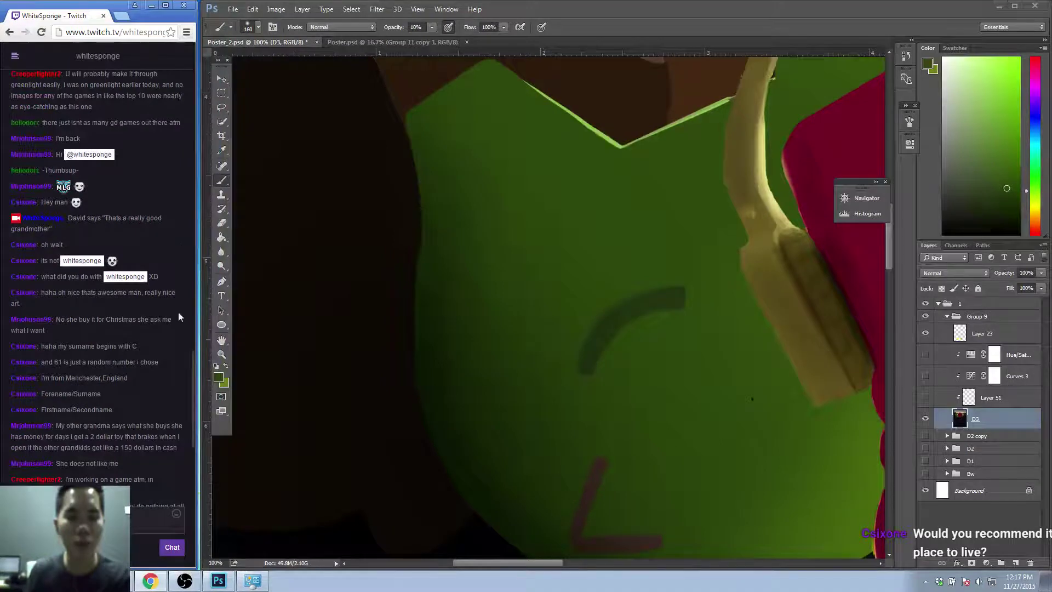
pyautogui.scroll(-5, 174, 386)
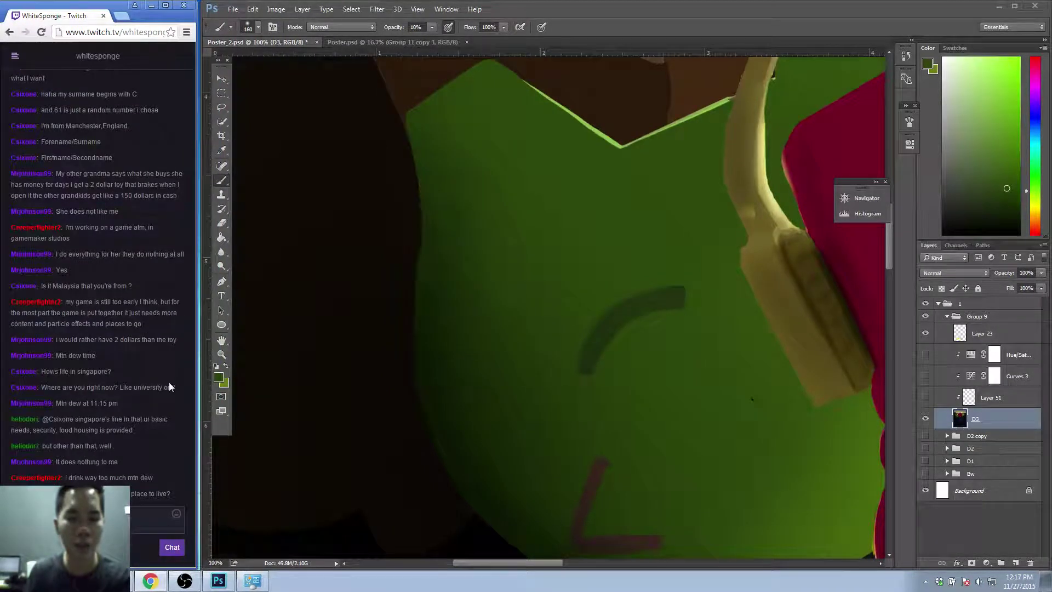
# Return to Photoshop and blend the green character's upper left body with greens resampled from its shading.
pyautogui.click(456, 217)
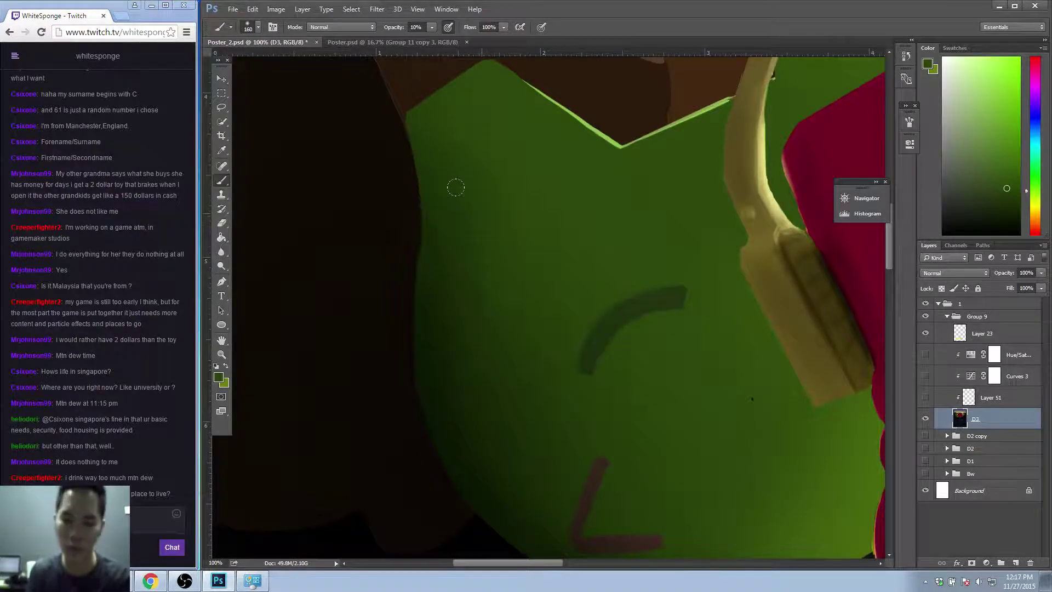
pyautogui.keyDown('alt'); pyautogui.click(469, 252); pyautogui.keyUp('alt')
pyautogui.keyDown('alt'); pyautogui.click(500, 157); pyautogui.keyUp('alt')
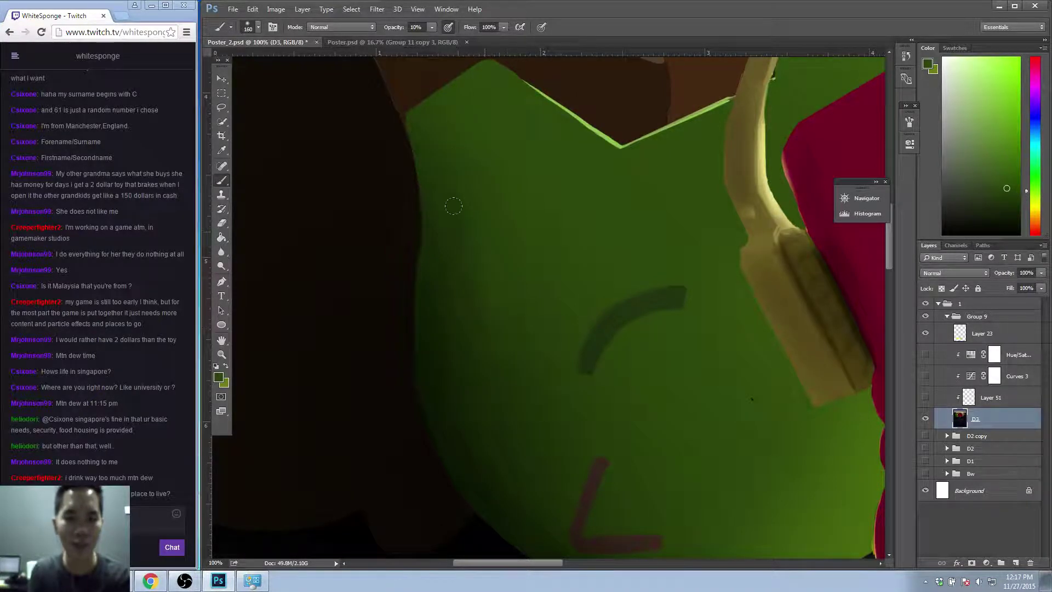
pyautogui.keyDown('alt'); pyautogui.click(536, 237); pyautogui.keyUp('alt')
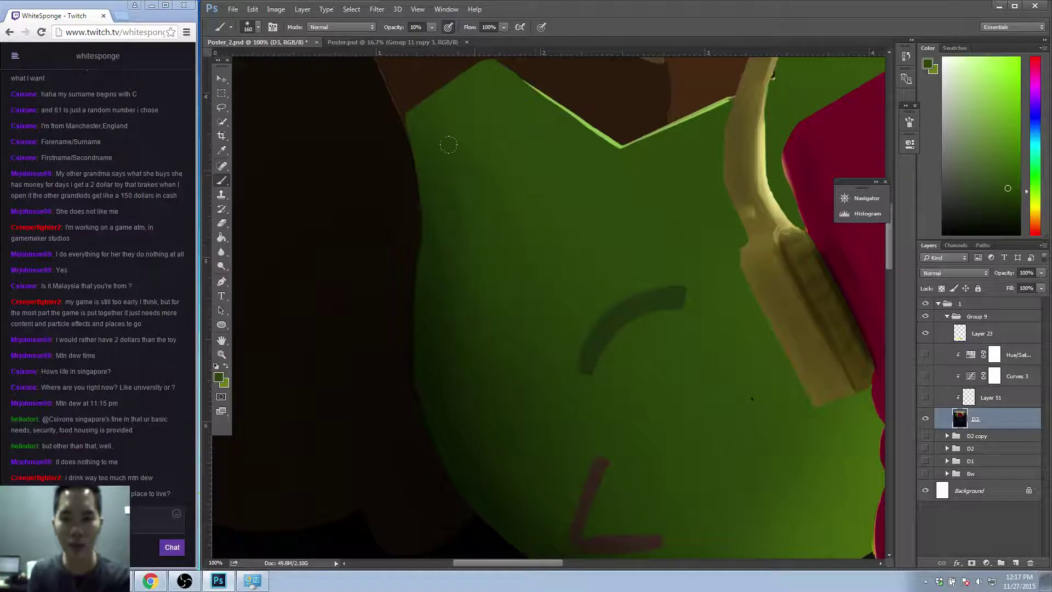
# Reduce the brush to 45 px and smooth the shading above the character's curved eye stroke with a sampled mid green.
pyautogui.press('z')
pyautogui.keyDown('alt'); pyautogui.click(590, 242); pyautogui.keyUp('alt')
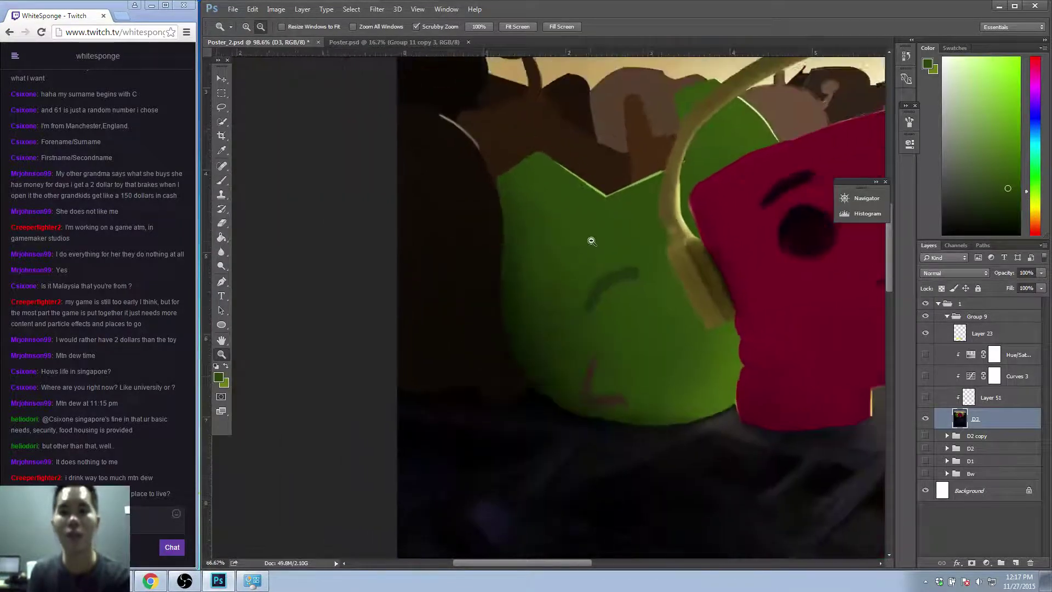
pyautogui.click(570, 247)
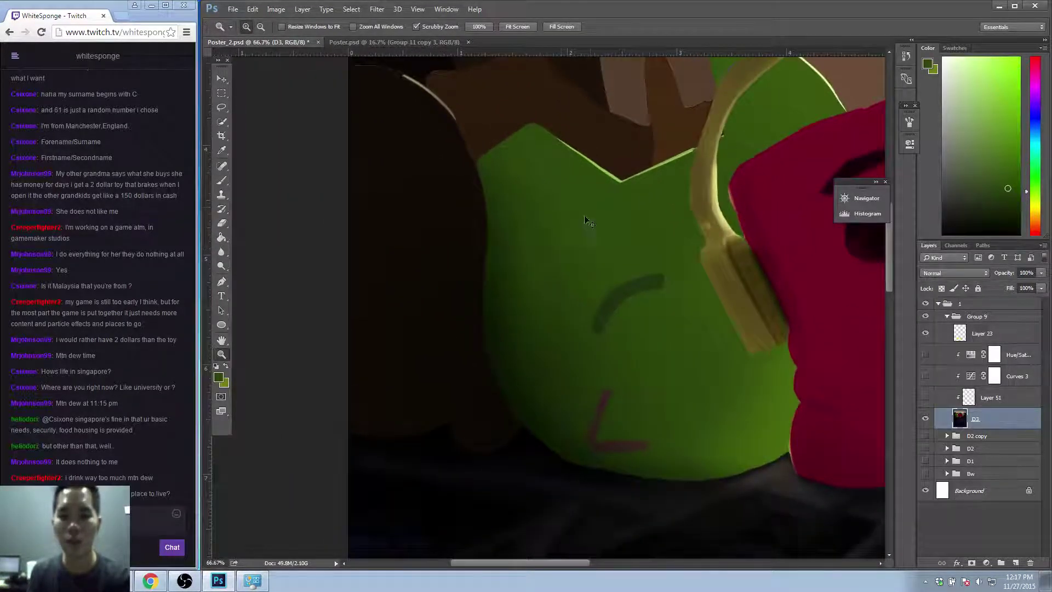
pyautogui.doubleClick(564, 241)
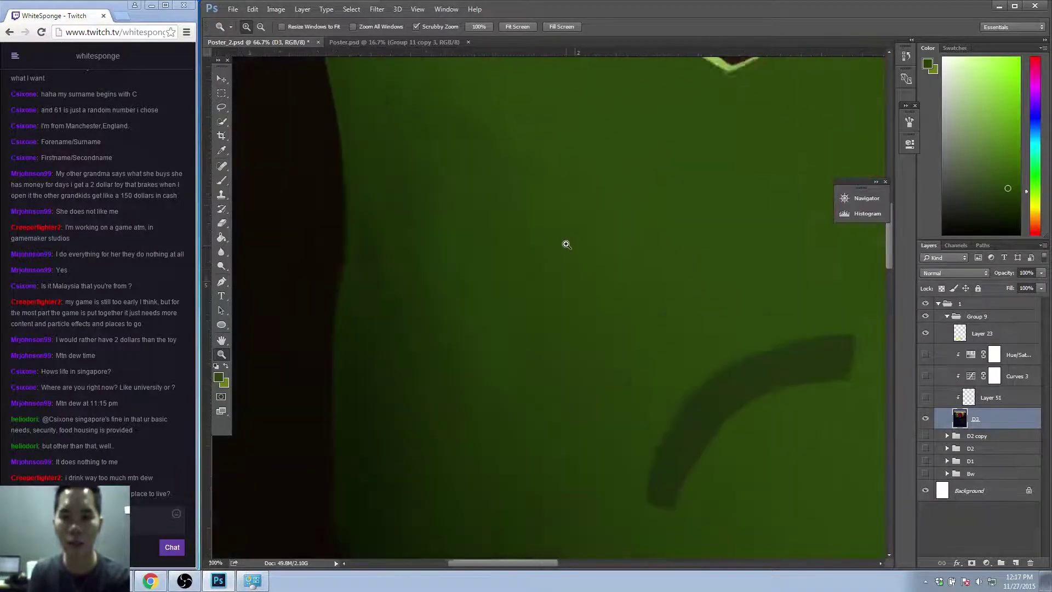
pyautogui.keyDown('alt'); pyautogui.click(555, 264); pyautogui.keyUp('alt')
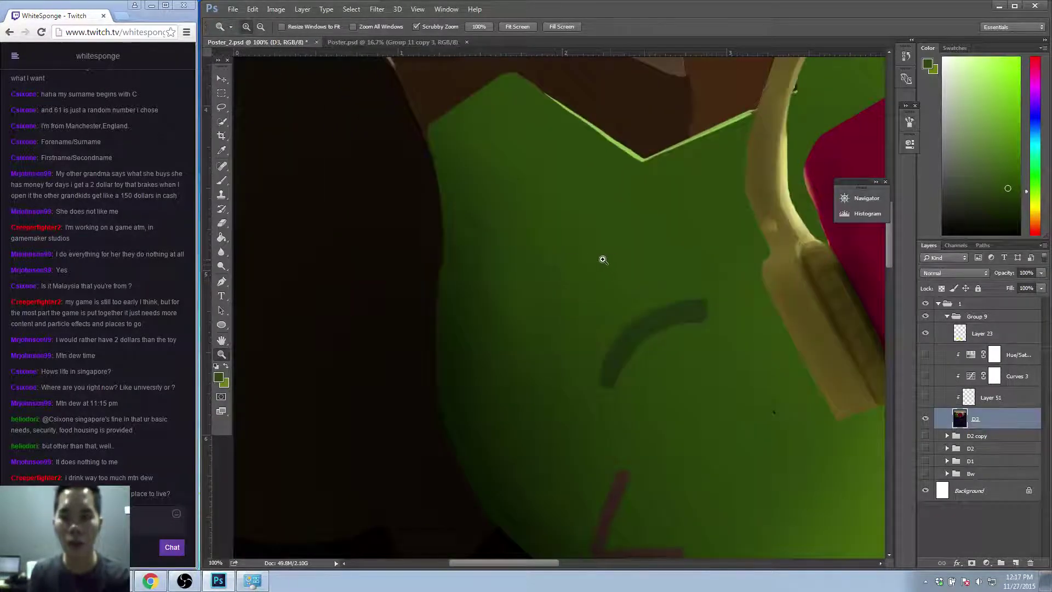
pyautogui.press('b')
pyautogui.press('[')
pyautogui.press('[')
pyautogui.press('[')
pyautogui.press('[')
pyautogui.press('[')
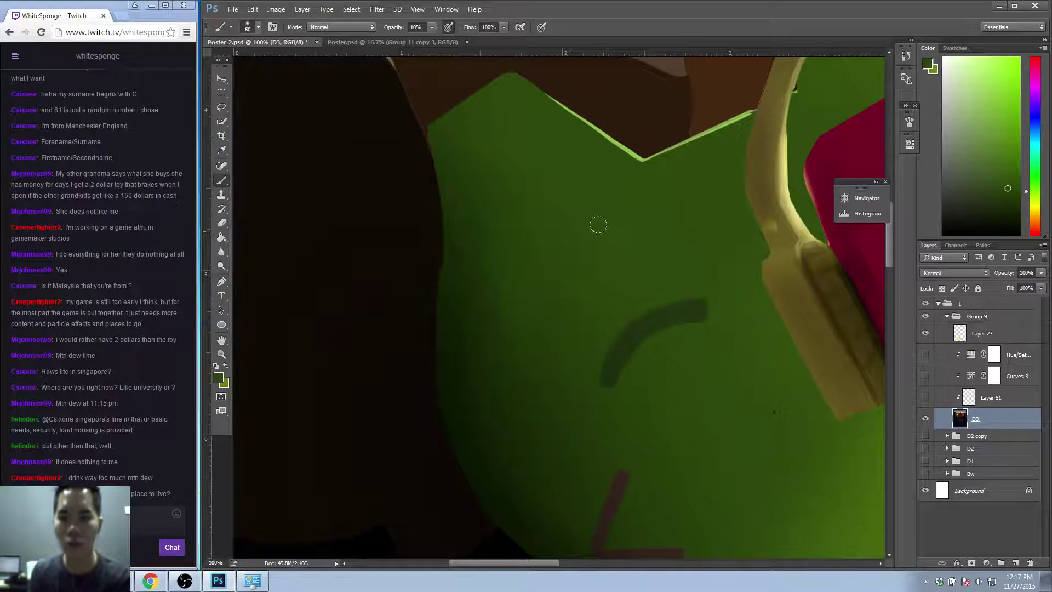
pyautogui.keyDown('alt'); pyautogui.click(605, 240); pyautogui.keyUp('alt')
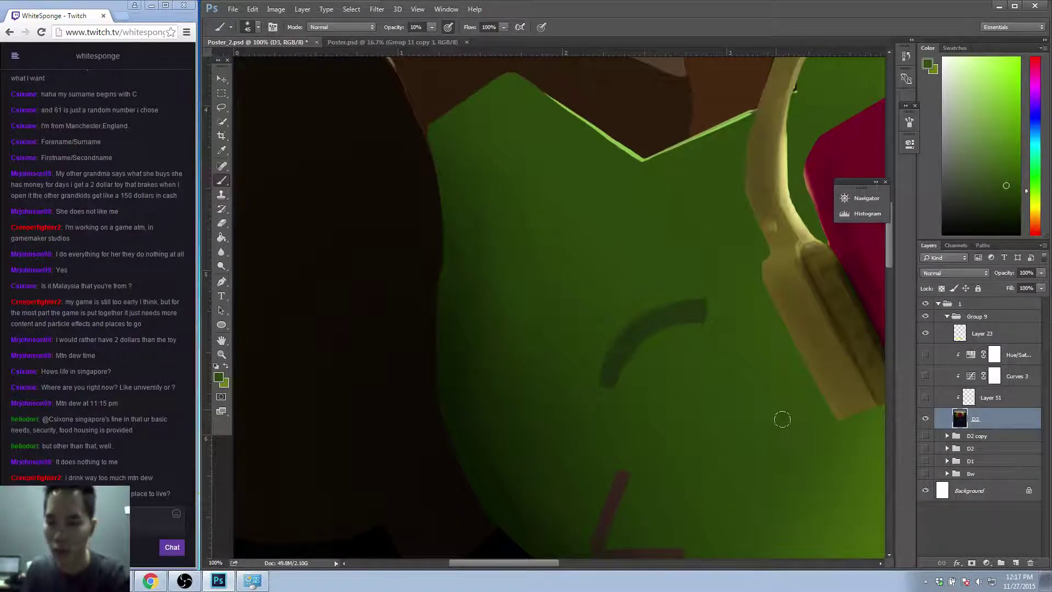
# Paint out the dark speck below the headphone with sampled green, and touch up the left edge with a sampled dark green.
pyautogui.keyDown('alt'); pyautogui.click(773, 411); pyautogui.keyUp('alt')
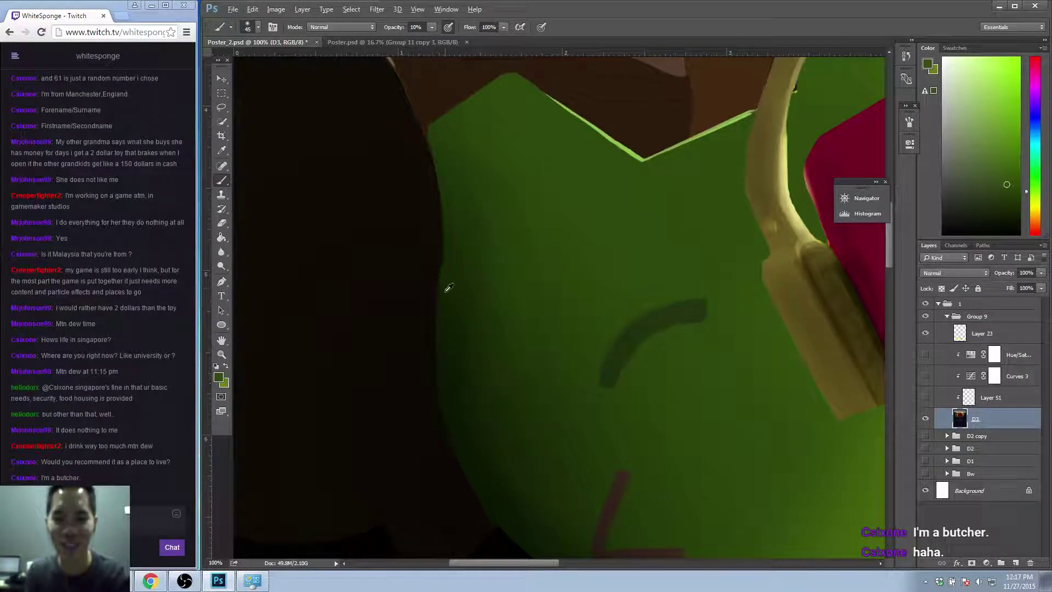
pyautogui.keyDown('alt'); pyautogui.click(465, 288); pyautogui.keyUp('alt')
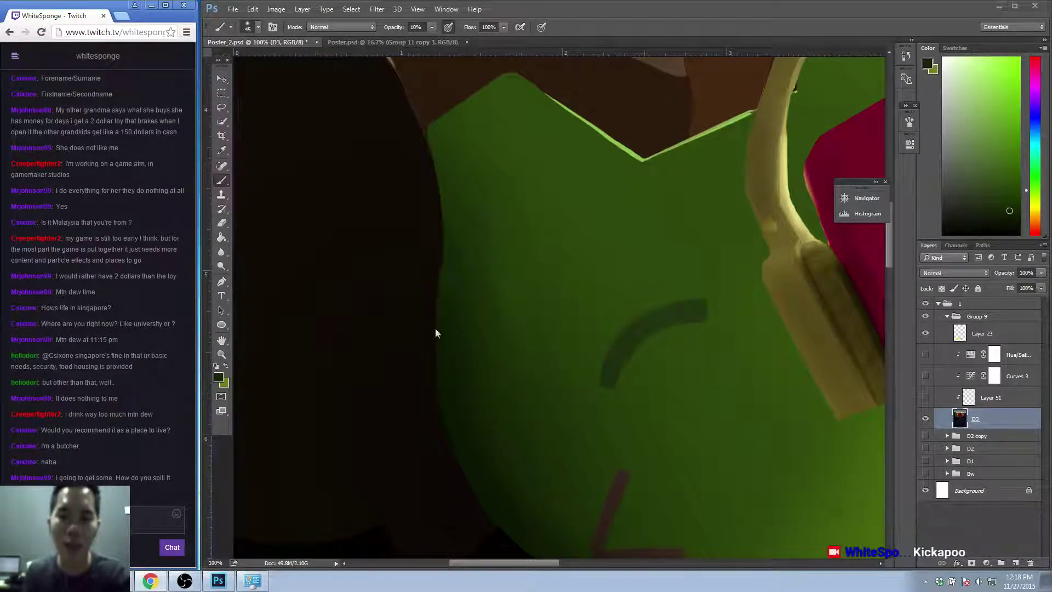
pyautogui.press('z')
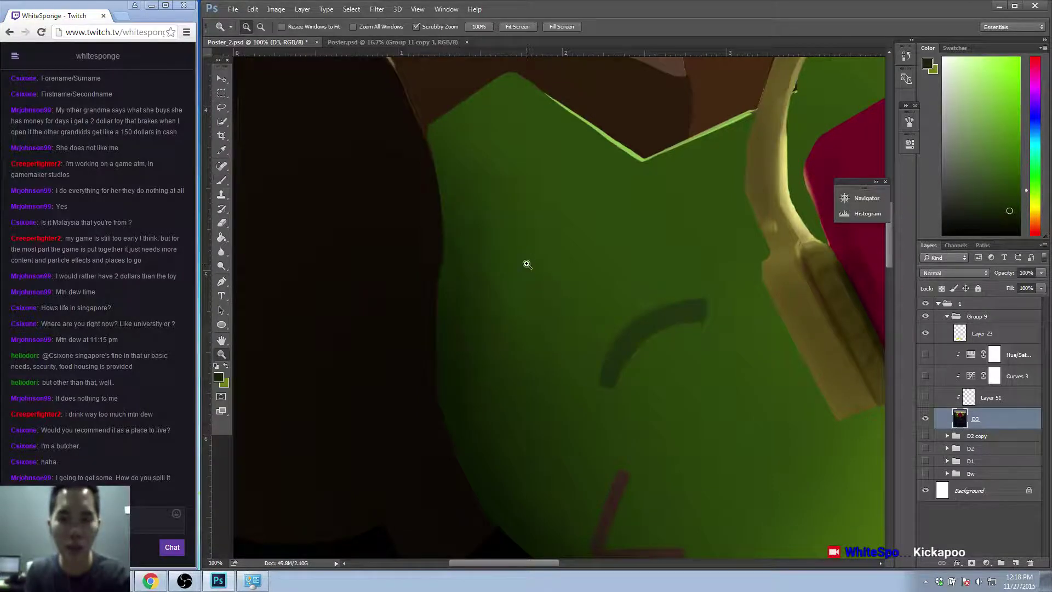
# Examine the green character's shading up close and against the surrounding characters across the poster.
pyautogui.keyDown('alt'); pyautogui.click(537, 269); pyautogui.keyUp('alt')
pyautogui.keyDown('alt'); pyautogui.click(540, 268); pyautogui.keyUp('alt')
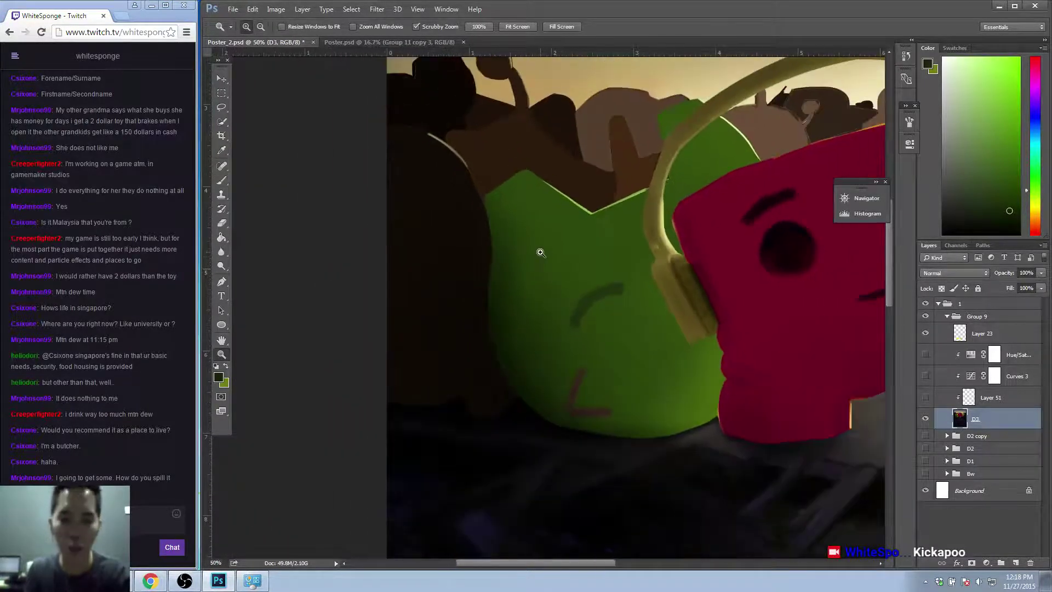
pyautogui.click(554, 269)
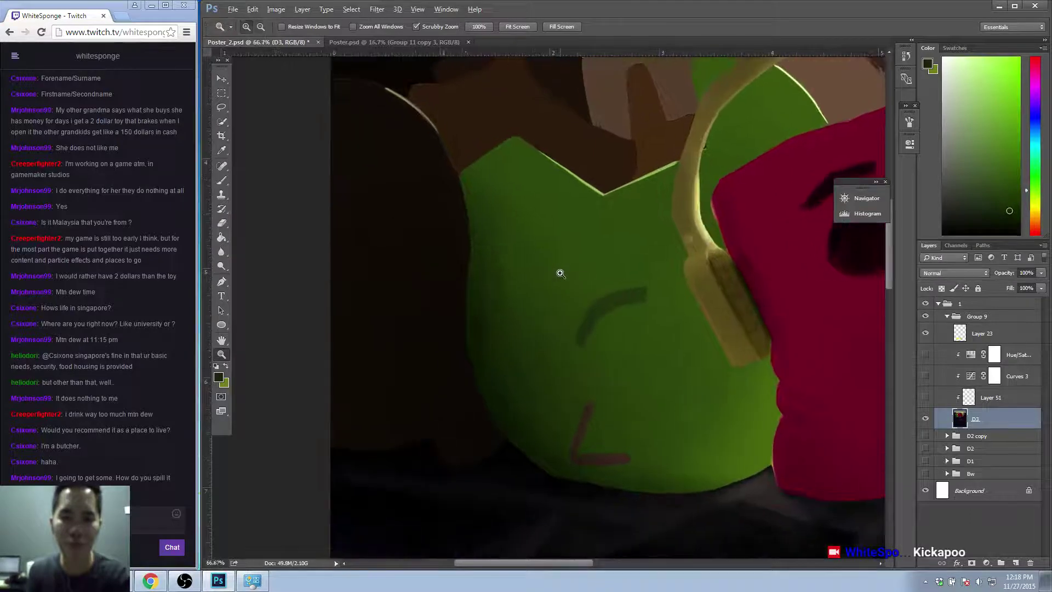
pyautogui.keyDown('alt'); pyautogui.click(561, 272); pyautogui.keyUp('alt')
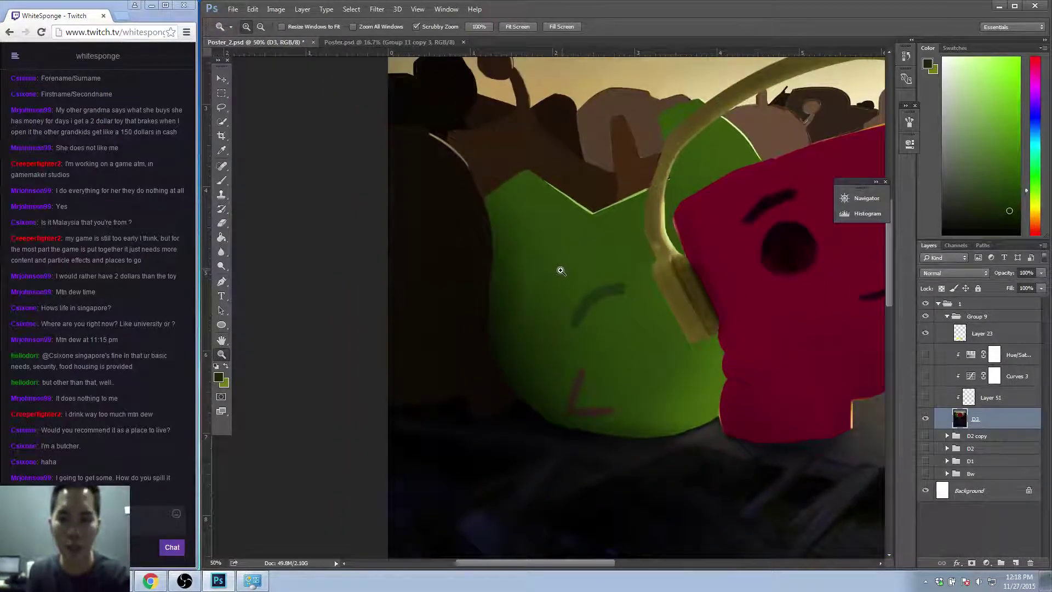
pyautogui.click(562, 270)
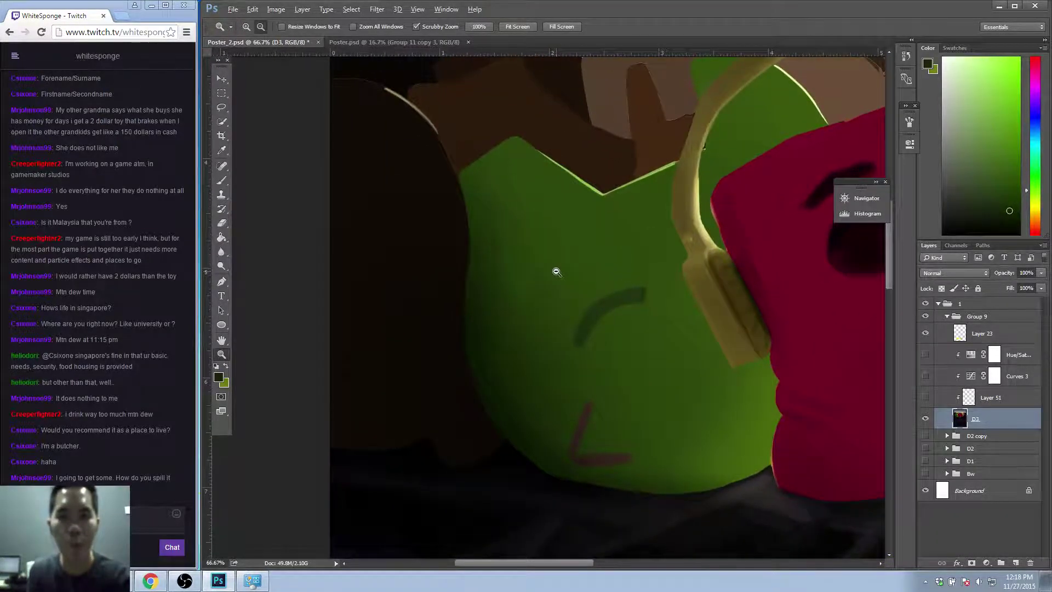
pyautogui.press('alt')
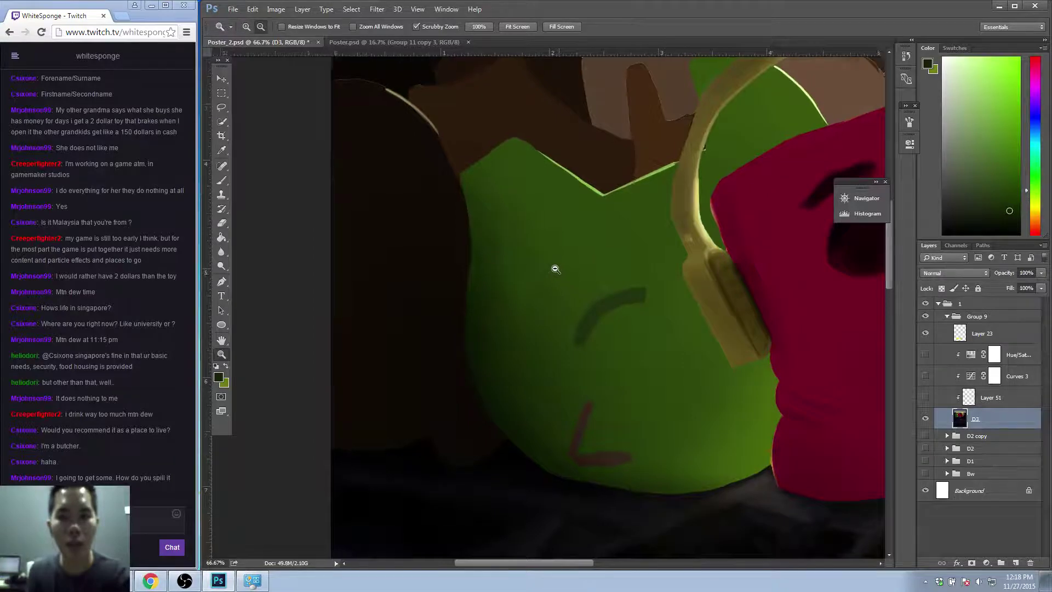
pyautogui.keyDown('alt'); pyautogui.click(555, 271); pyautogui.keyUp('alt')
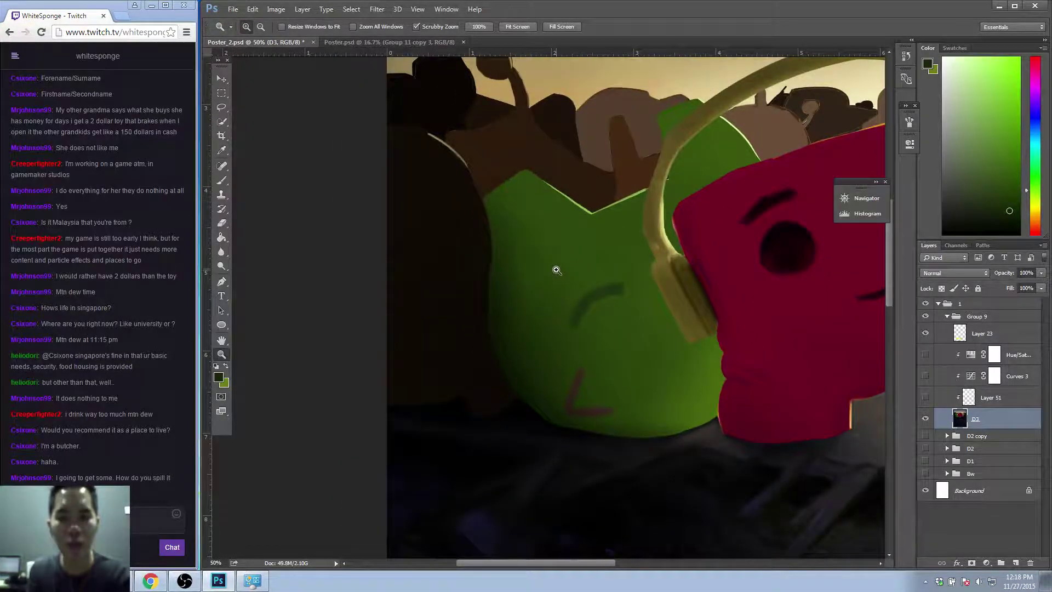
pyautogui.keyDown('alt'); pyautogui.click(555, 271); pyautogui.keyUp('alt')
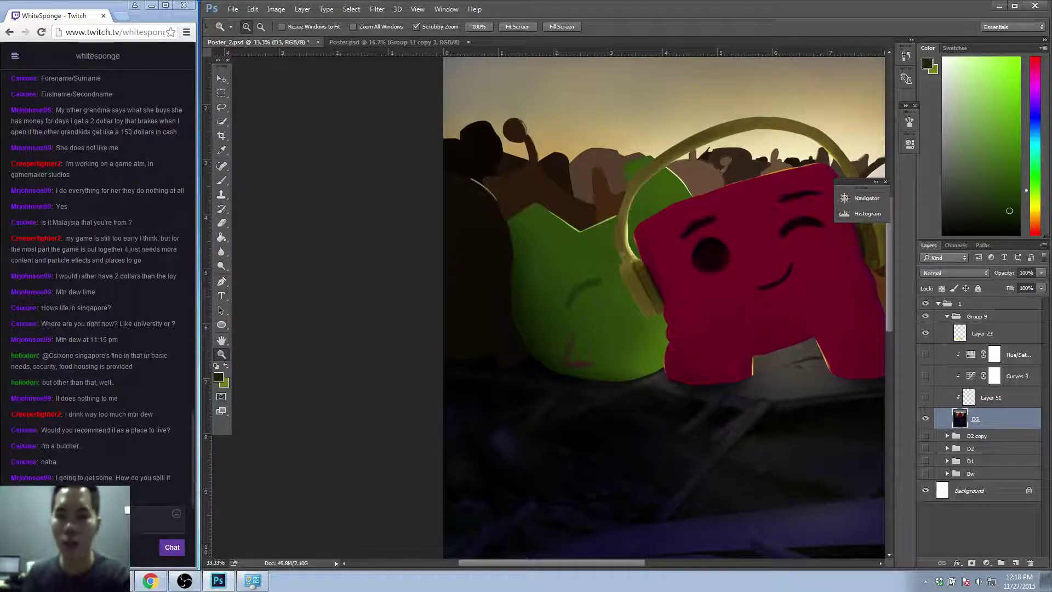
pyautogui.click(98, 439)
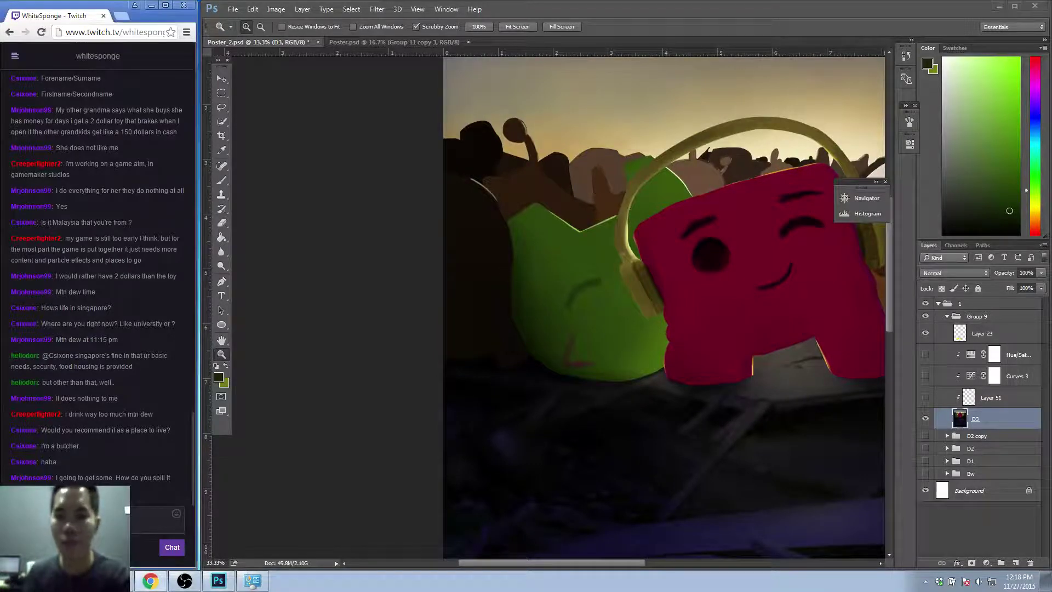
pyautogui.click(427, 403)
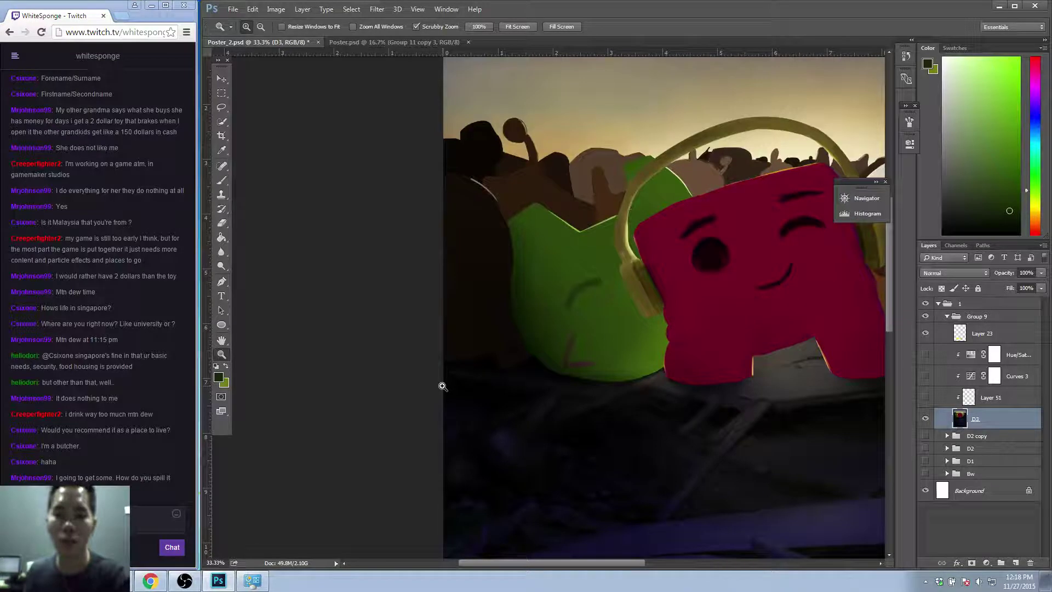
pyautogui.keyDown('alt'); pyautogui.click(599, 309); pyautogui.keyUp('alt')
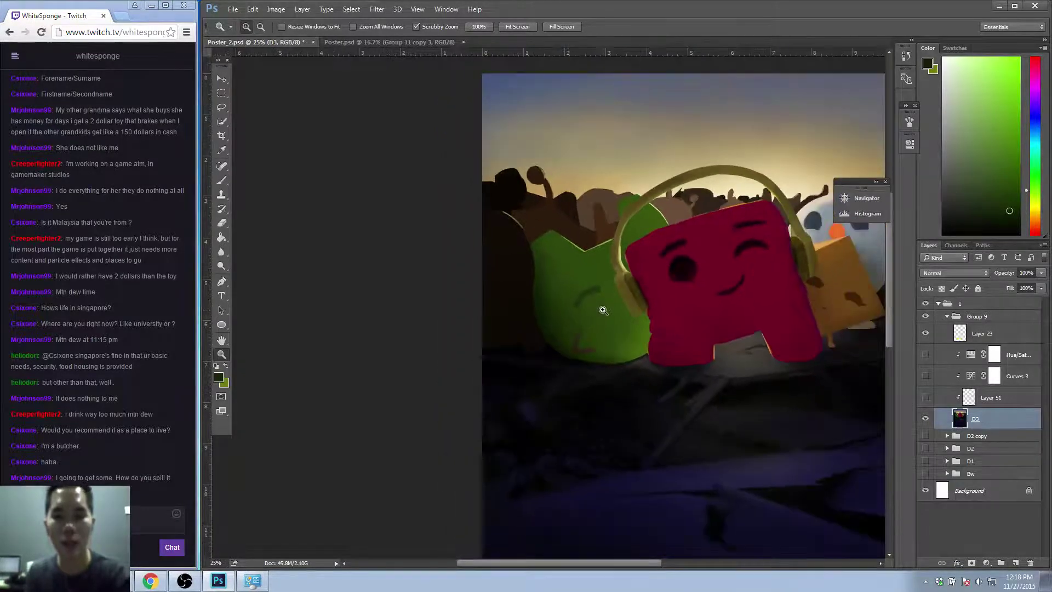
pyautogui.moveTo(668, 248); pyautogui.dragTo(549, 262)
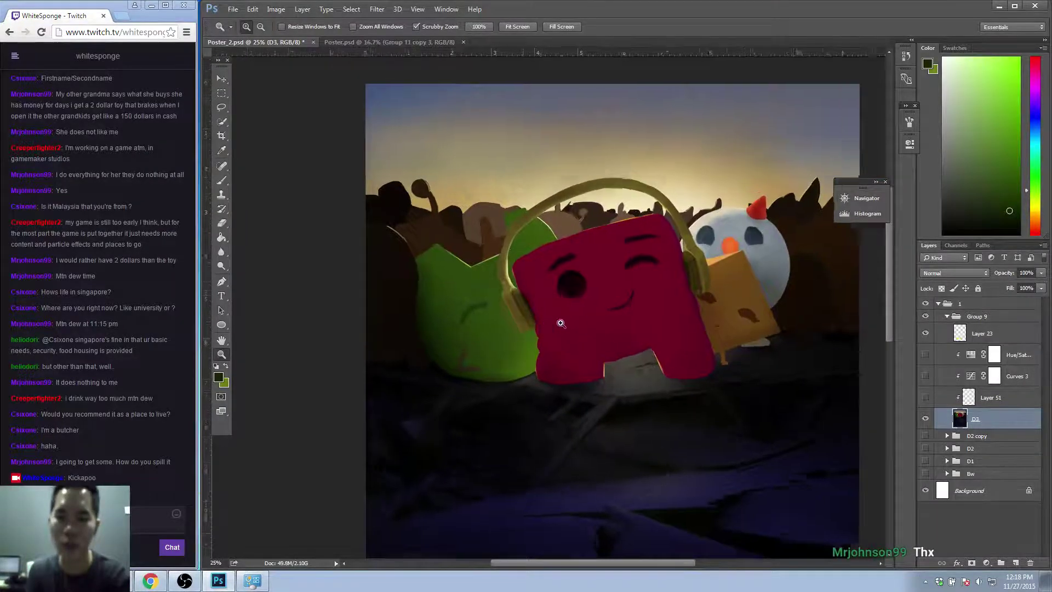
pyautogui.click(564, 346)
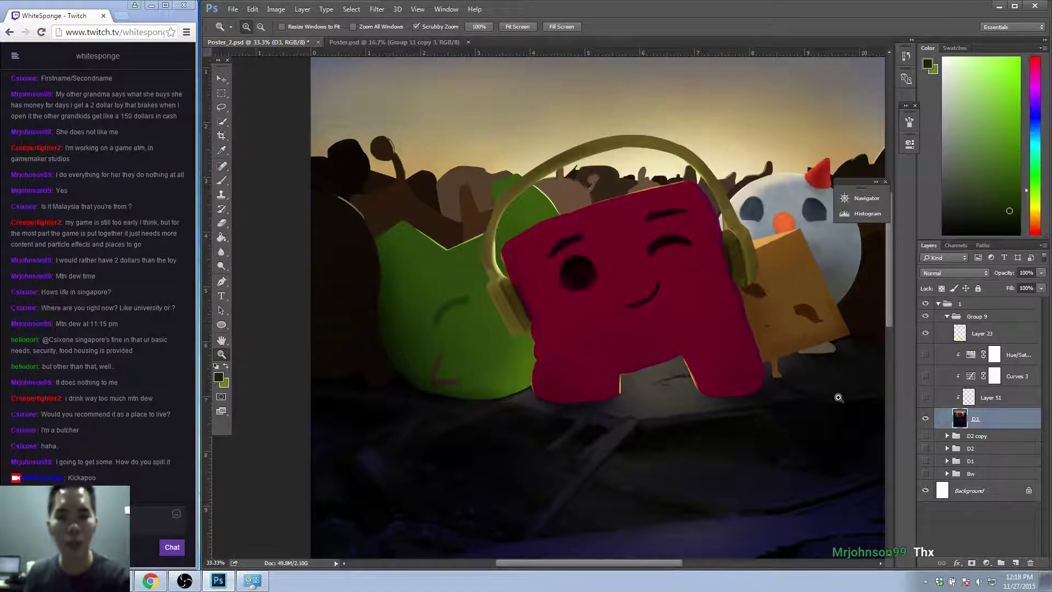
pyautogui.moveTo(769, 368); pyautogui.dragTo(731, 371)
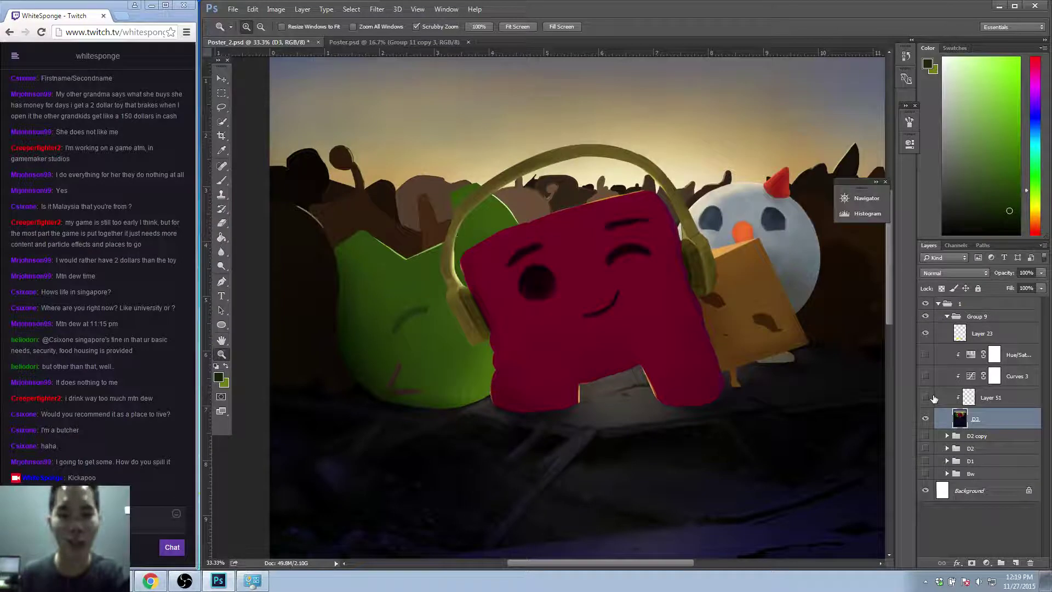
# Preview the painting with Layer 51, Curves 3 and the Hue/Saturation layer shown, and hide all three again.
pyautogui.moveTo(931, 403); pyautogui.dragTo(926, 355)
pyautogui.click(1018, 355)
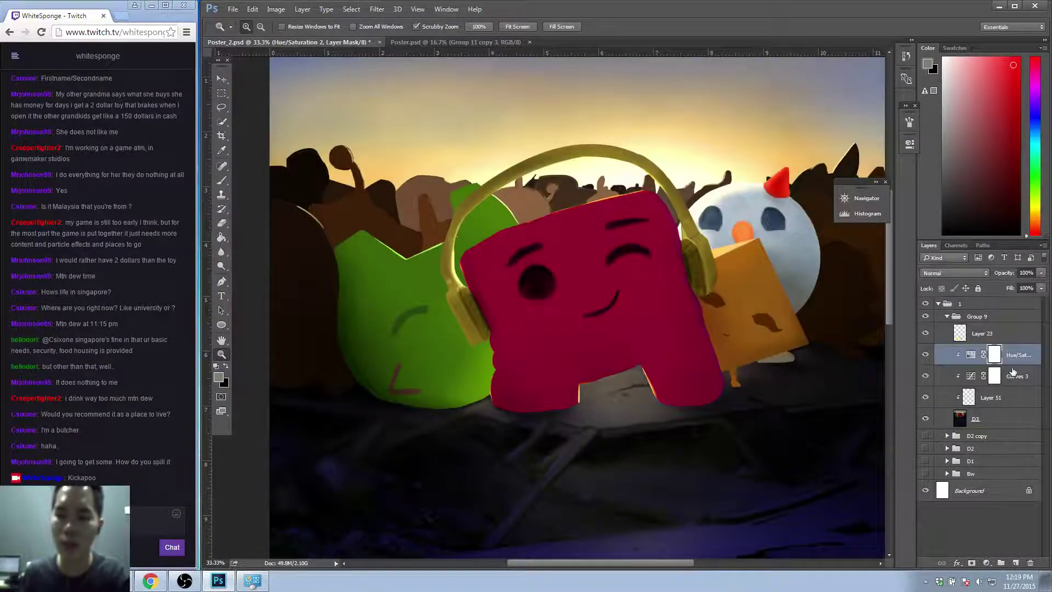
pyautogui.click(1000, 401)
pyautogui.moveTo(928, 397); pyautogui.dragTo(939, 366)
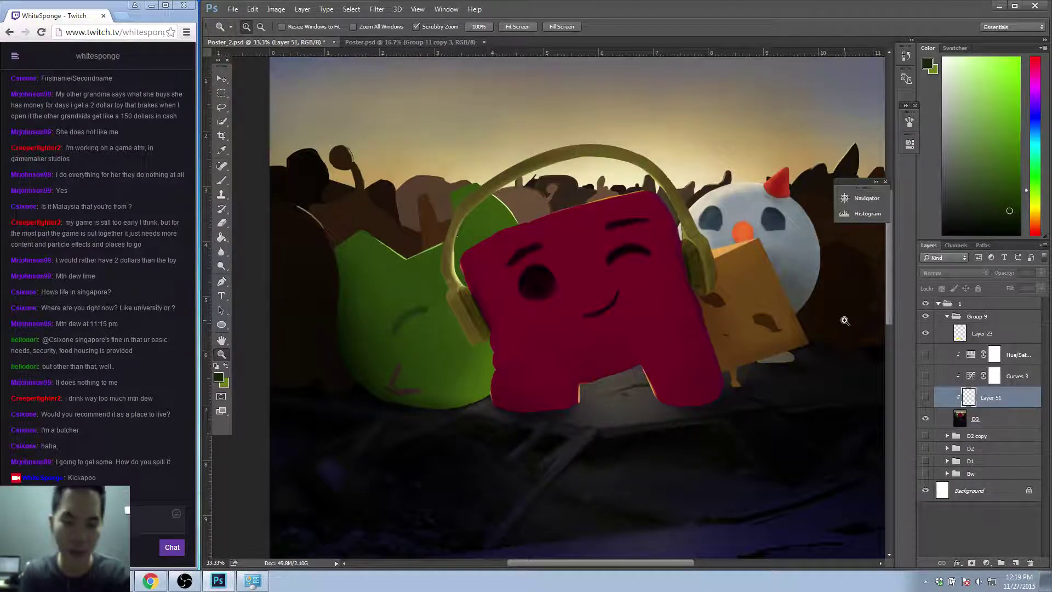
# Add a new empty layer directly above the Hue/Saturation adjustment layer in Group 9.
pyautogui.click(1014, 347)
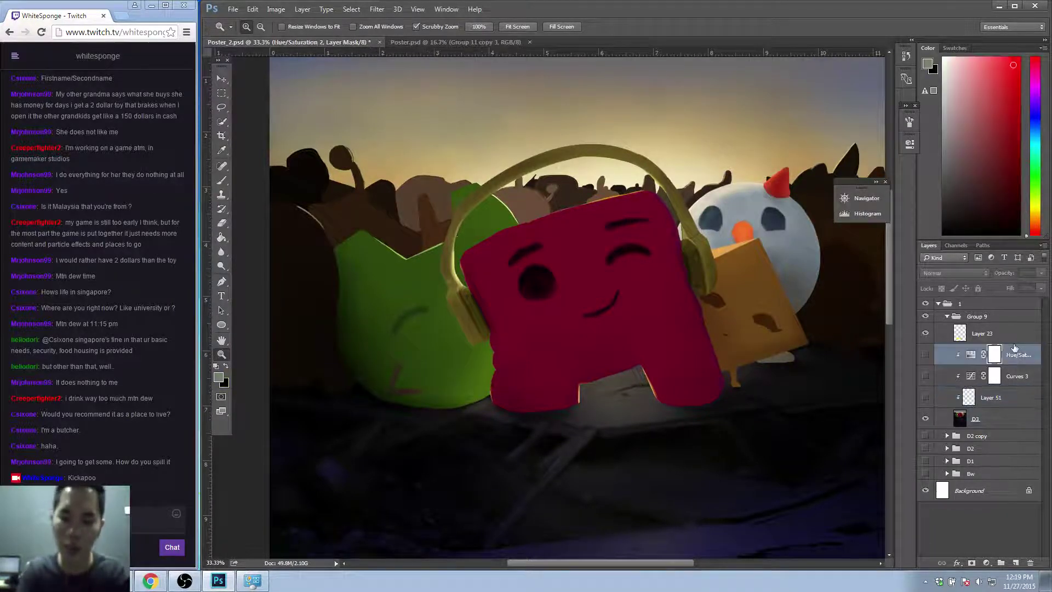
pyautogui.hotkey('ctrl', 'shift', 'n')
pyautogui.press('Return')
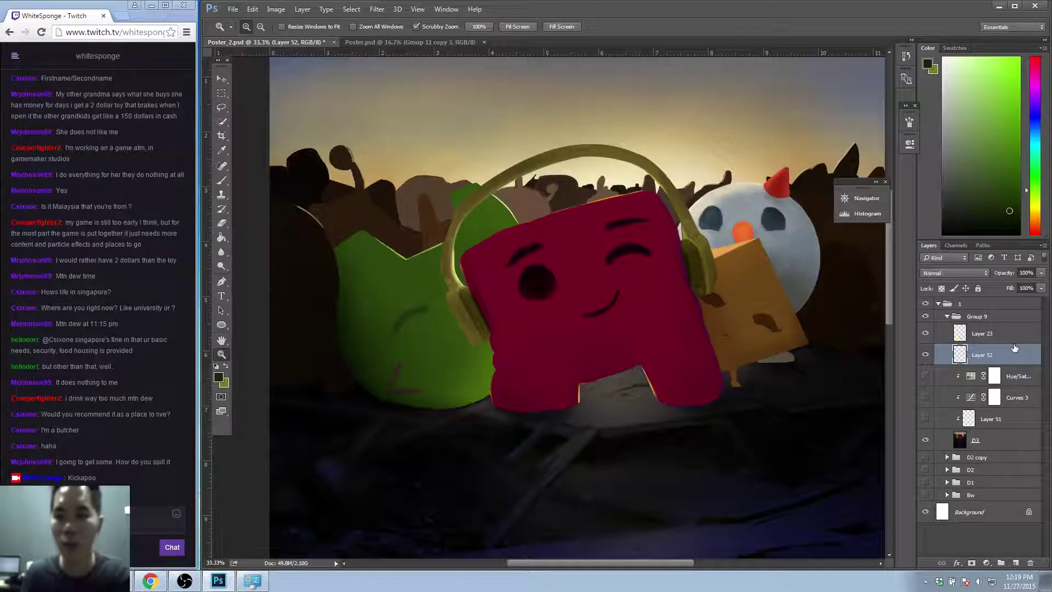
# Sample the dark brown of the crowd behind the green character and enlarge the brush to 250 px.
pyautogui.press('b')
pyautogui.keyDown('alt'); pyautogui.click(367, 224); pyautogui.keyUp('alt')
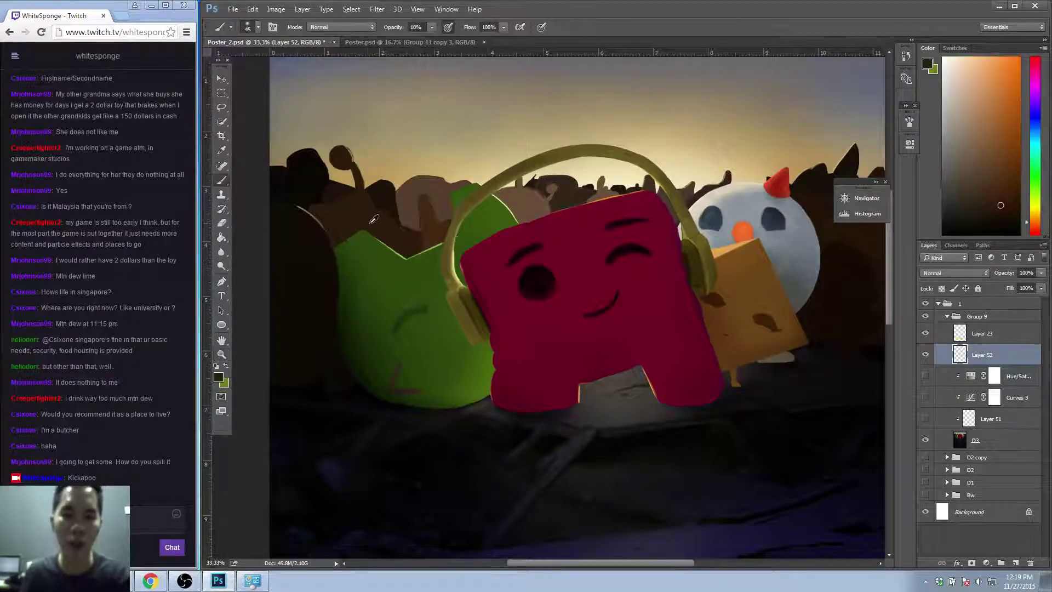
pyautogui.press(']')
pyautogui.press(']')
pyautogui.press(']')
pyautogui.press(']')
pyautogui.press(']')
pyautogui.press(']')
pyautogui.press(']')
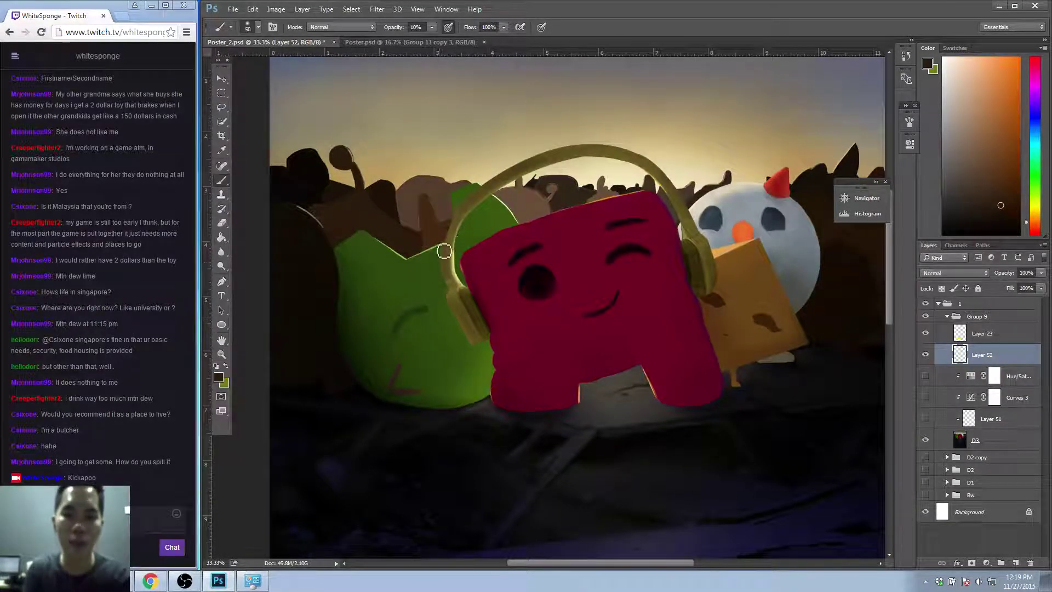
pyautogui.press(']')
pyautogui.press(']')
pyautogui.press(']')
pyautogui.press(']')
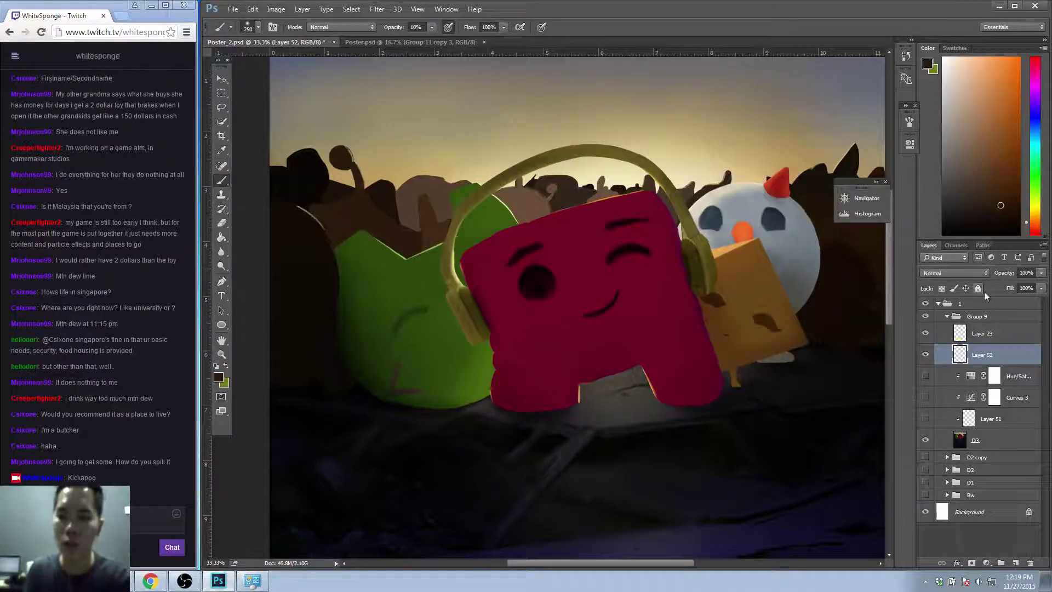
# Set Layer 52 to Multiply and softly darken the brown crowd figures above the green character's left ear.
pyautogui.click(986, 273)
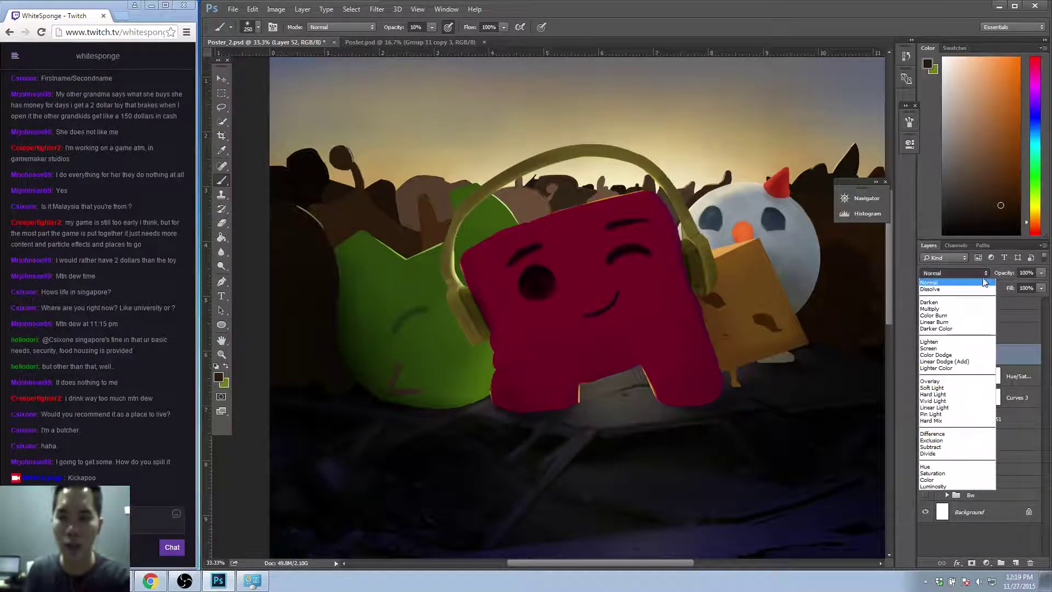
pyautogui.click(955, 312)
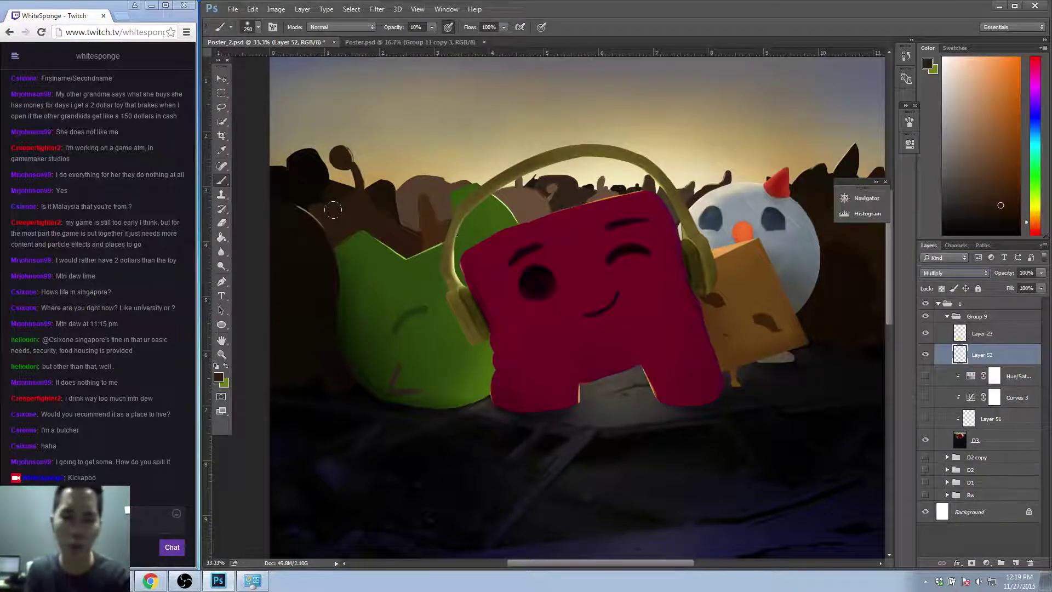
pyautogui.moveTo(338, 216); pyautogui.dragTo(338, 206)
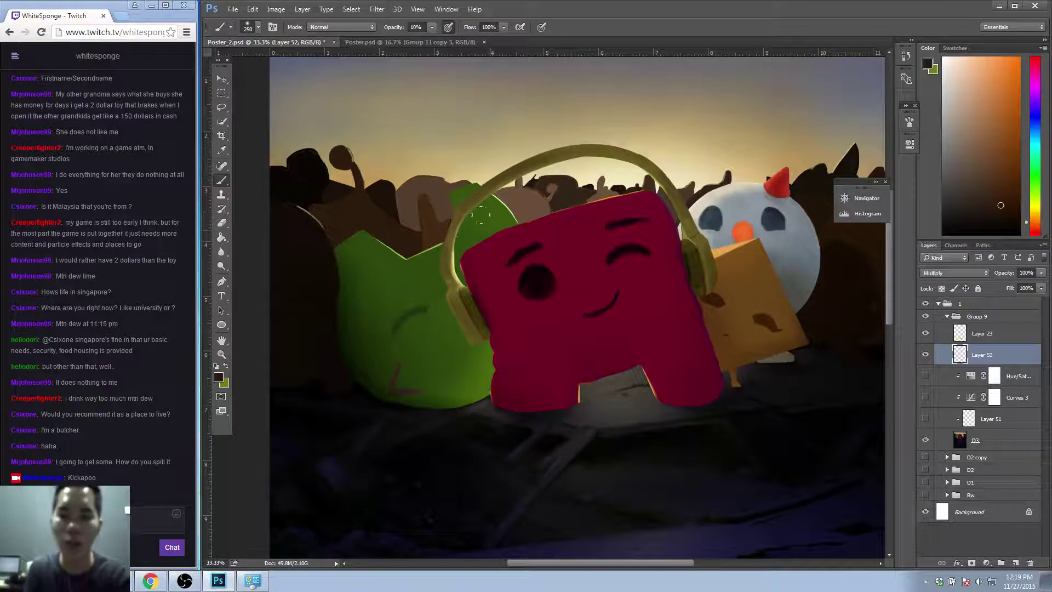
pyautogui.moveTo(347, 224); pyautogui.dragTo(355, 237)
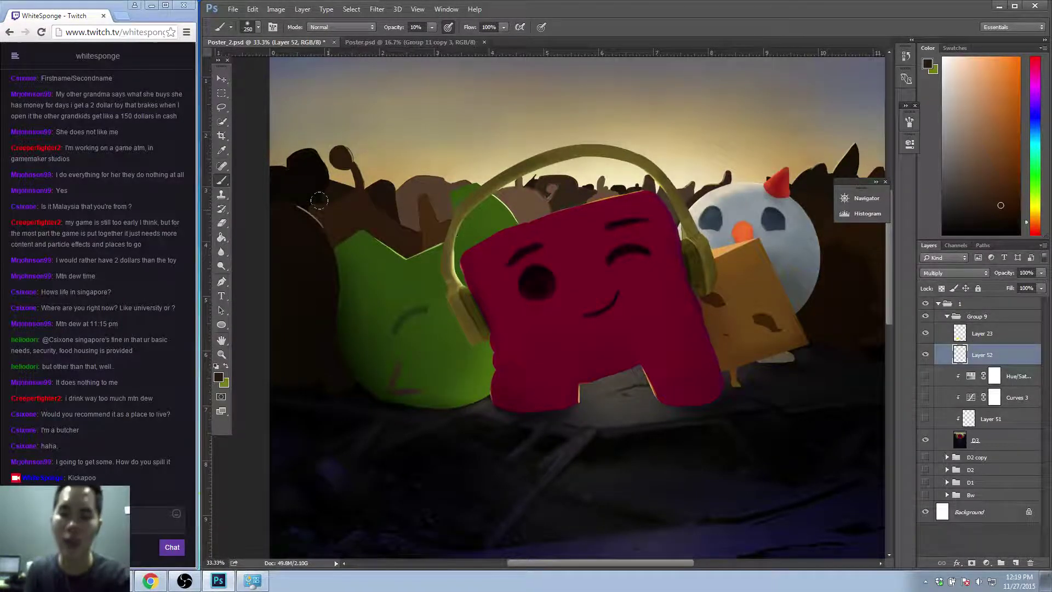
pyautogui.moveTo(375, 264); pyautogui.dragTo(370, 258)
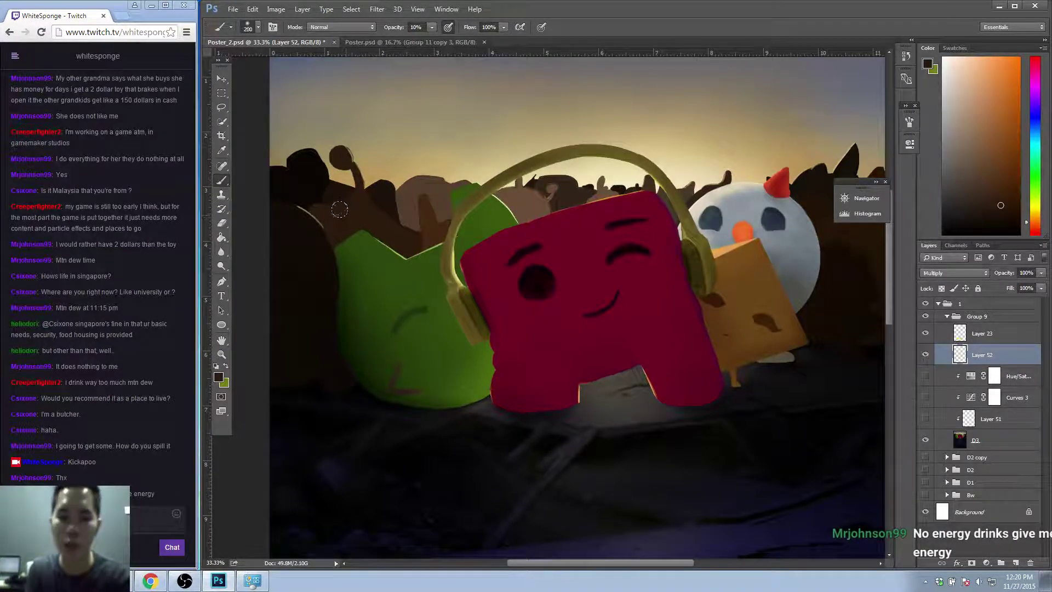
pyautogui.press(']')
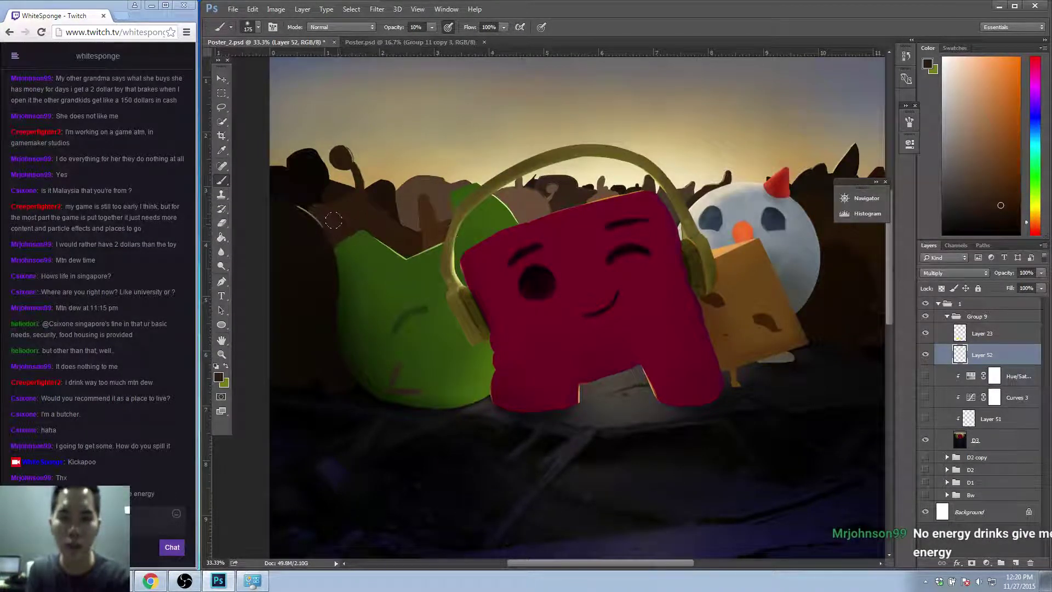
pyautogui.press(']')
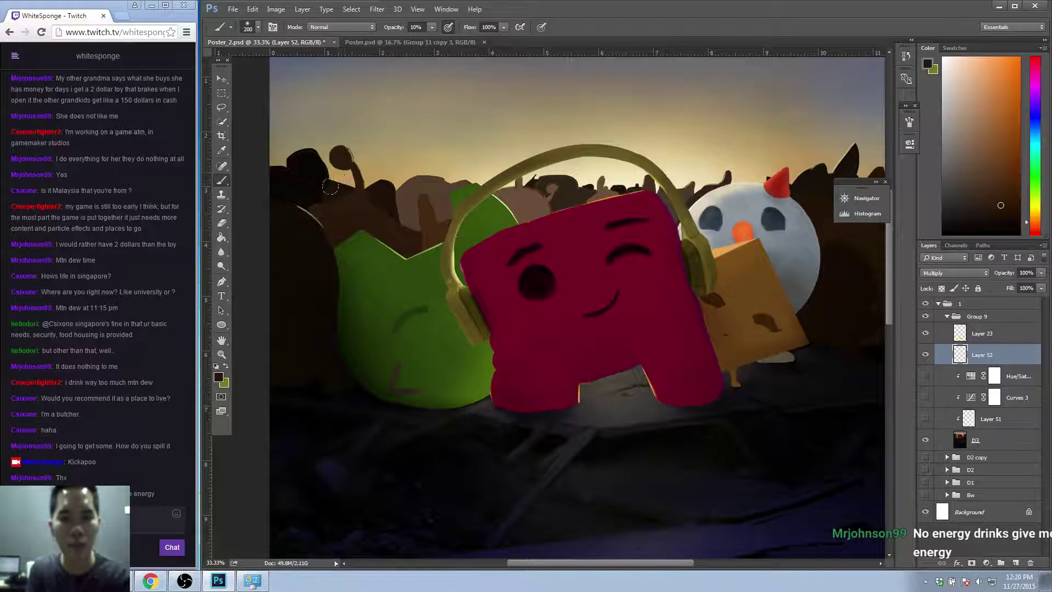
# Reduce the brush to 90 px and shade the crowd figures between the green character's ears with resampled browns.
pyautogui.press('[')
pyautogui.press('[')
pyautogui.press('[')
pyautogui.press('[')
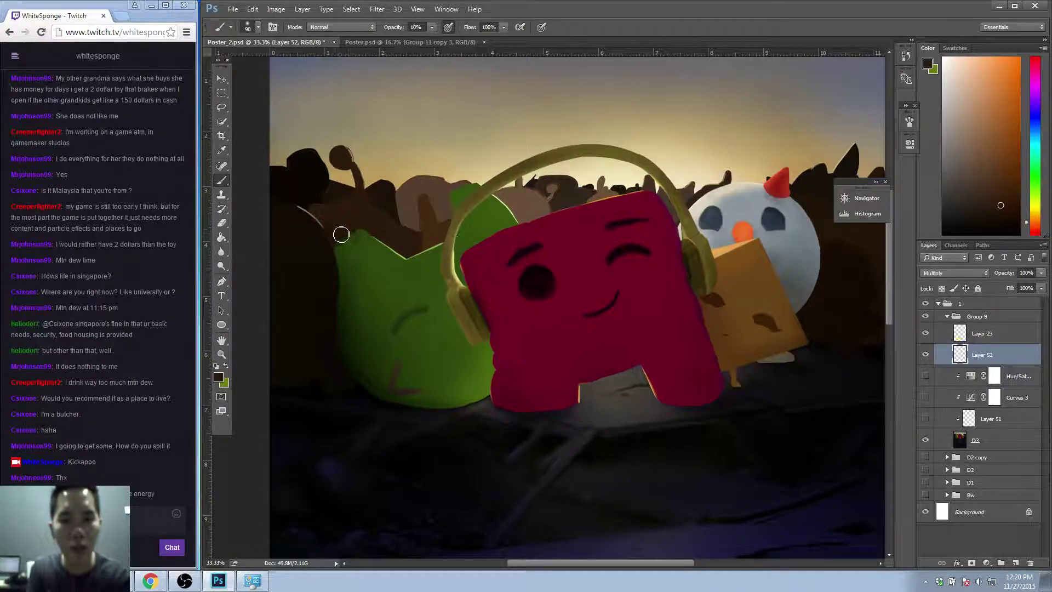
pyautogui.keyDown('alt'); pyautogui.click(433, 232); pyautogui.keyUp('alt')
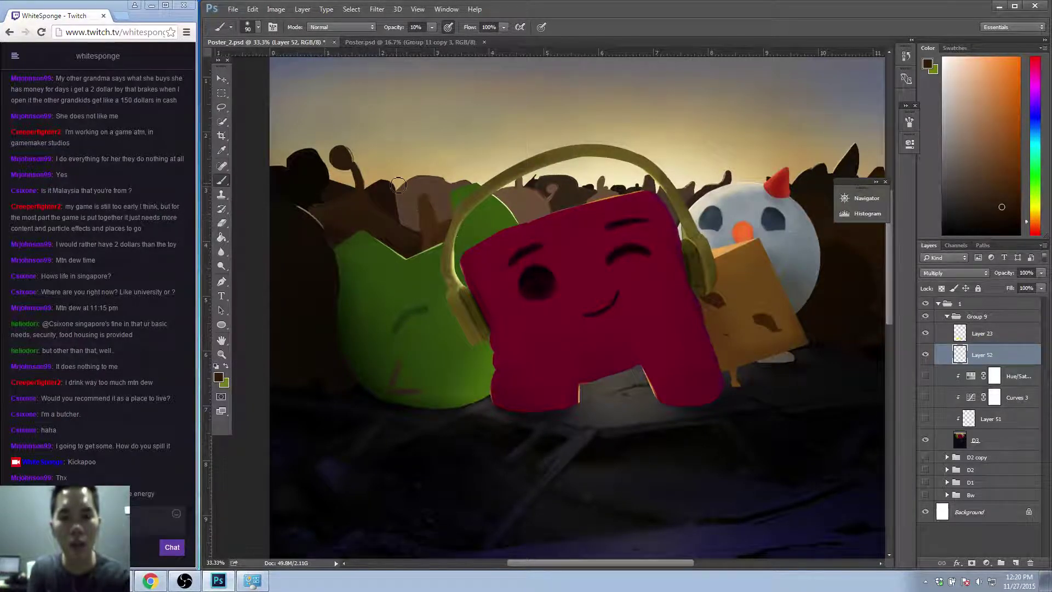
pyautogui.keyDown('alt'); pyautogui.click(411, 216); pyautogui.keyUp('alt')
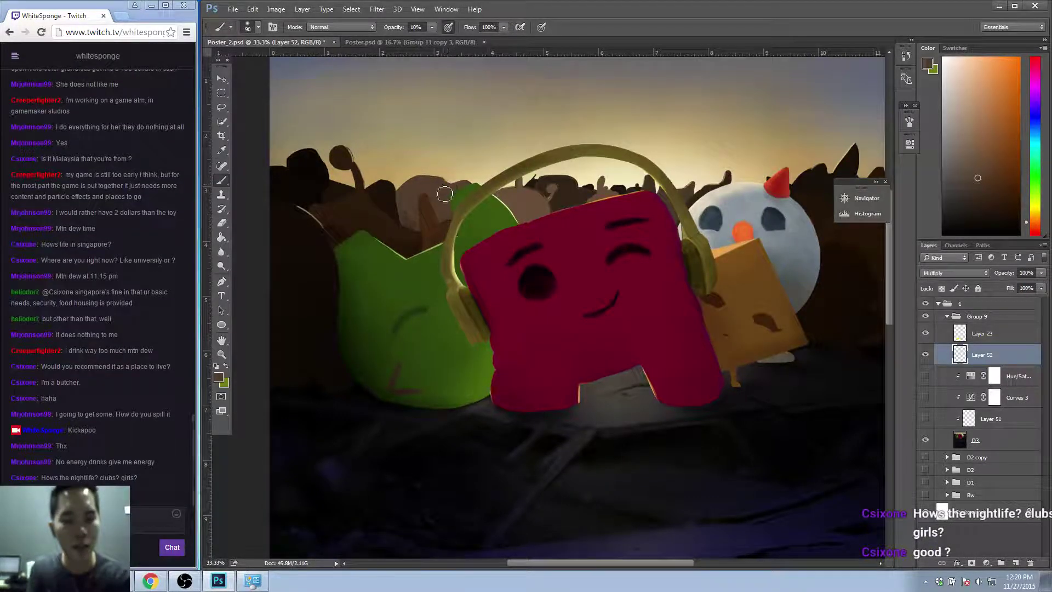
pyautogui.keyDown('alt'); pyautogui.click(413, 198); pyautogui.keyUp('alt')
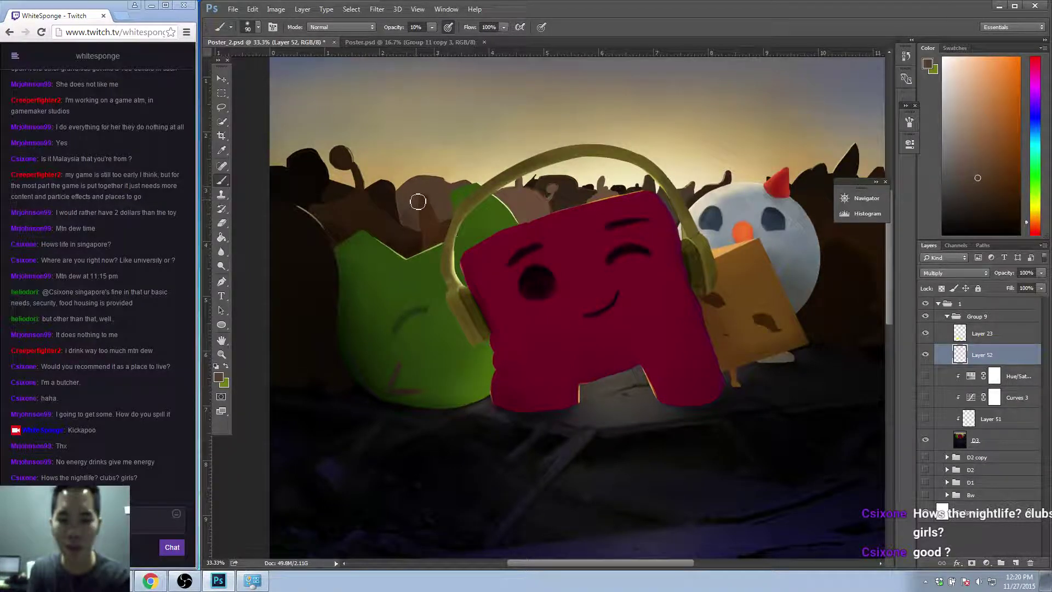
pyautogui.moveTo(407, 222); pyautogui.dragTo(421, 196)
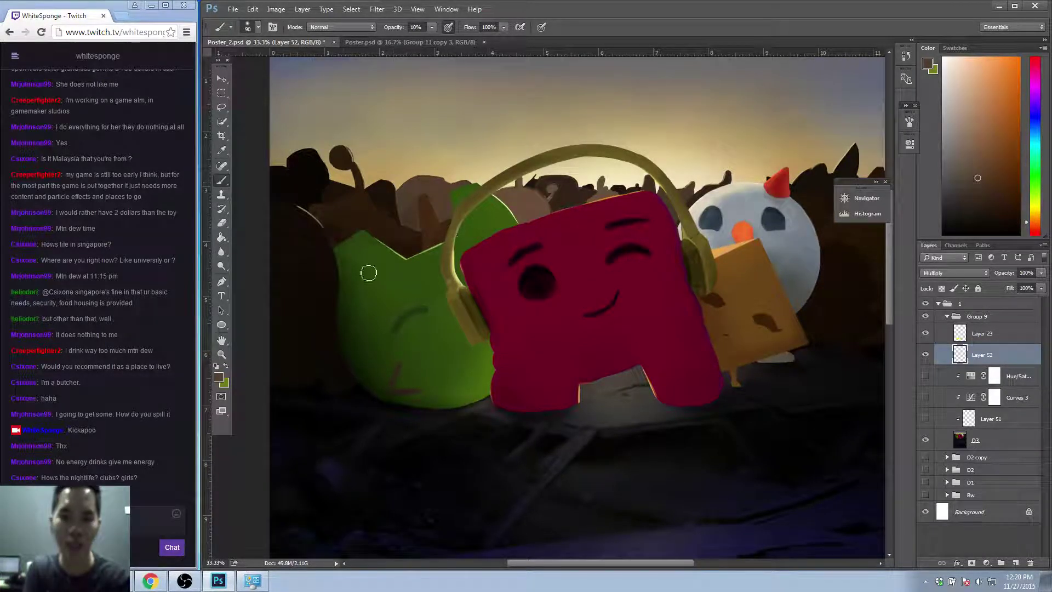
# Switch to the Eraser at 200 px to soften the shading on the light brown figure behind the green character.
pyautogui.press('e')
pyautogui.press(']')
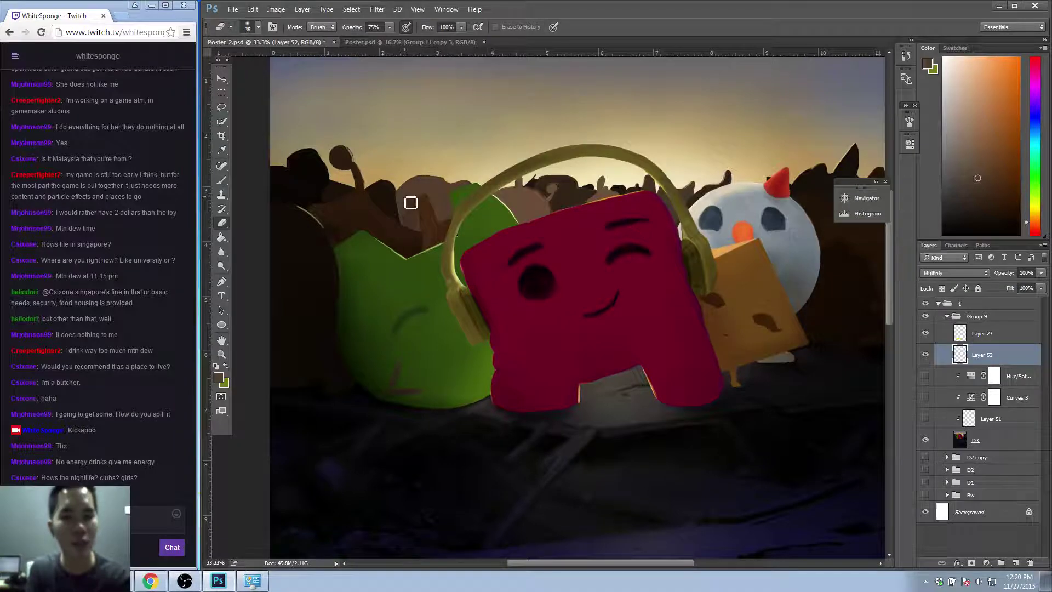
pyautogui.press(']')
pyautogui.press(']')
pyautogui.press(']')
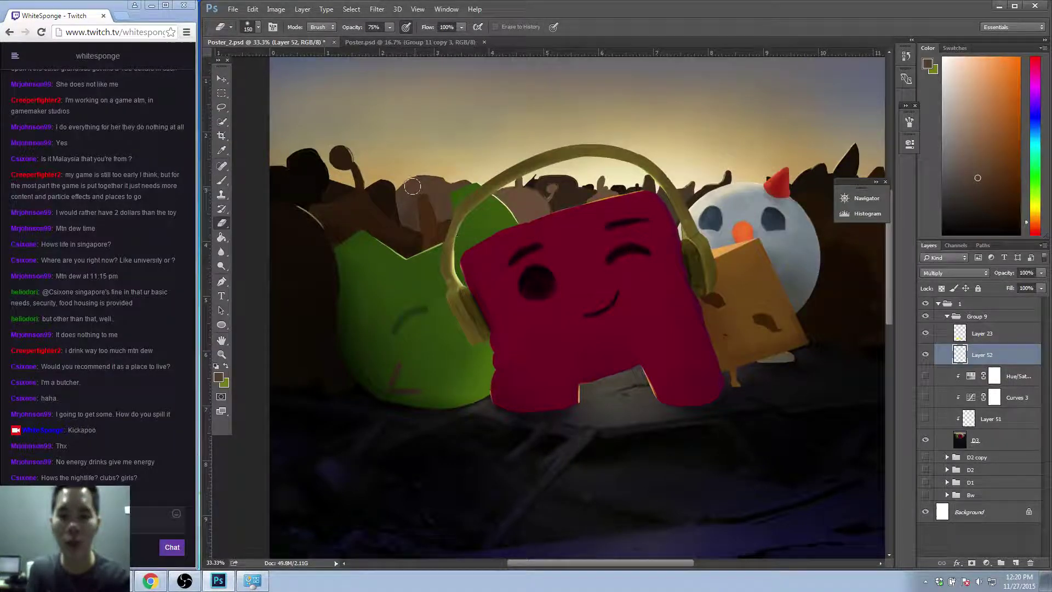
pyautogui.press(']')
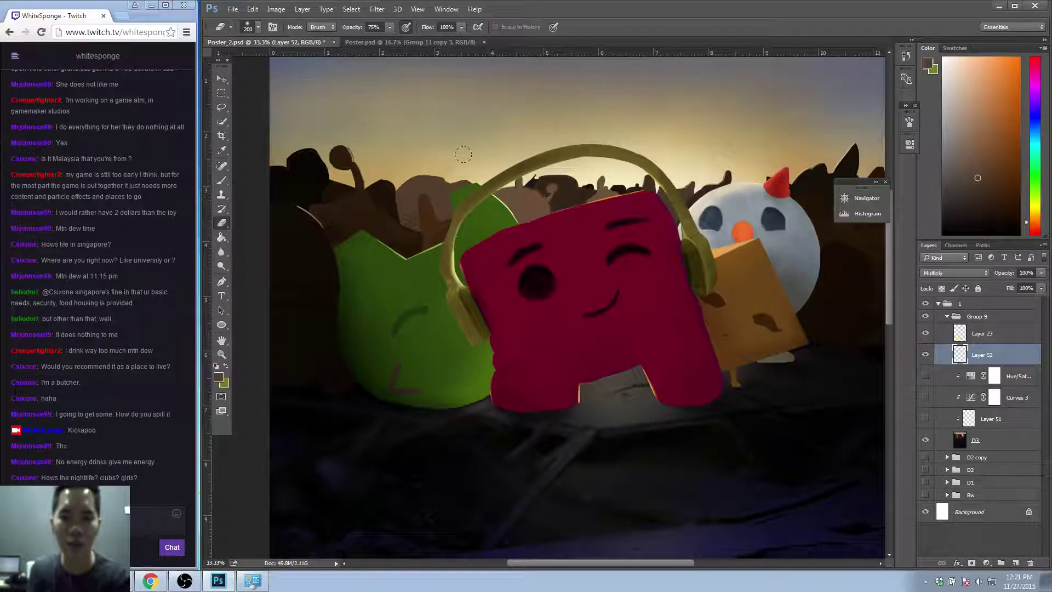
# Enlarge the brush to 250 px and softly shade the light brown crowd figure beside the green character's ears on Layer 52.
pyautogui.press('b')
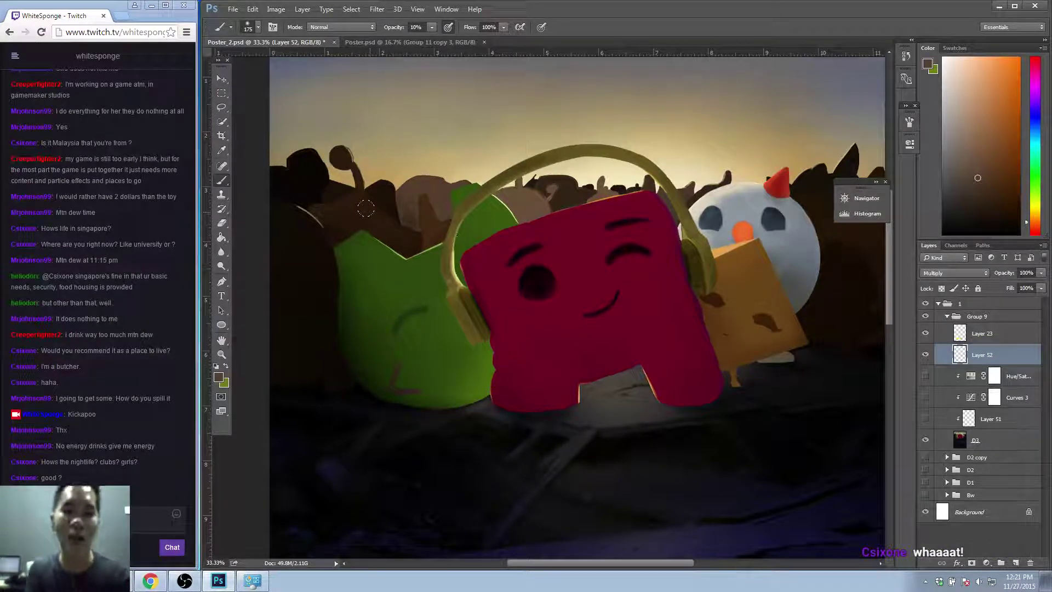
pyautogui.press(']')
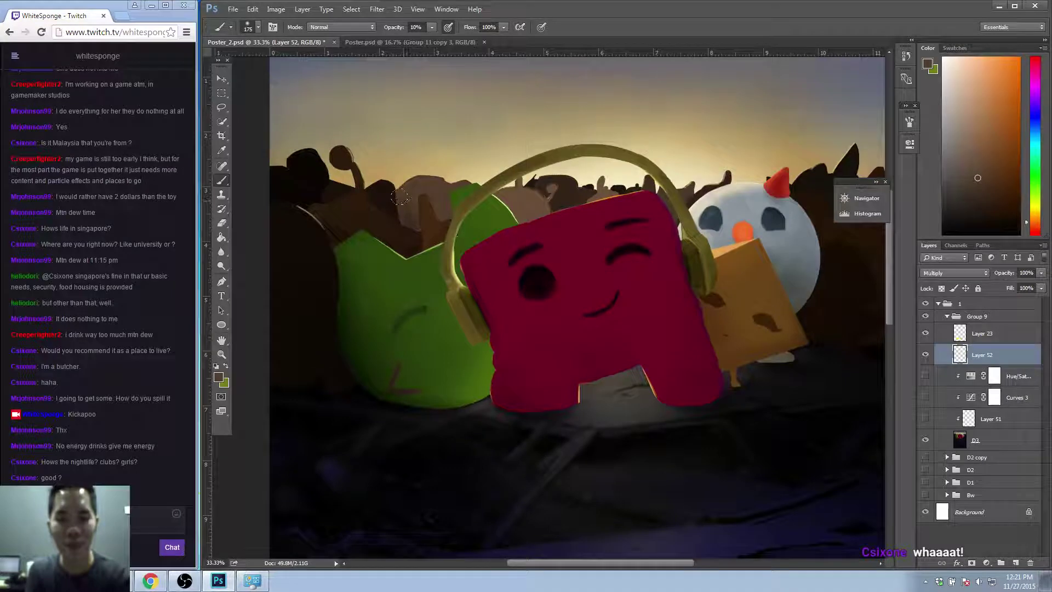
pyautogui.press(']')
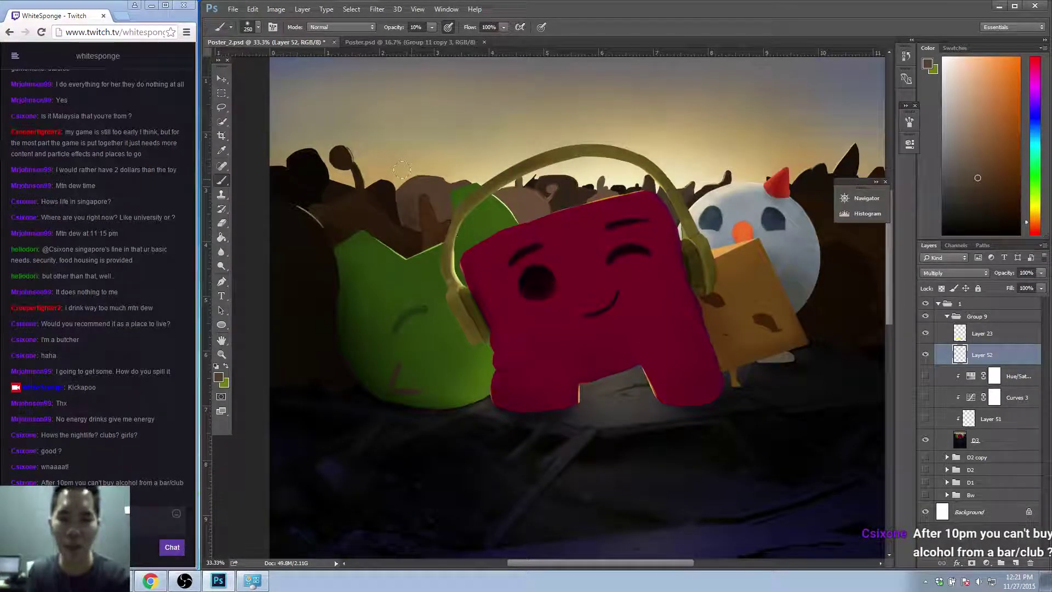
# Reduce the brush to 80 px and shade the base of the light brown figure between the green character's ears.
pyautogui.press('[')
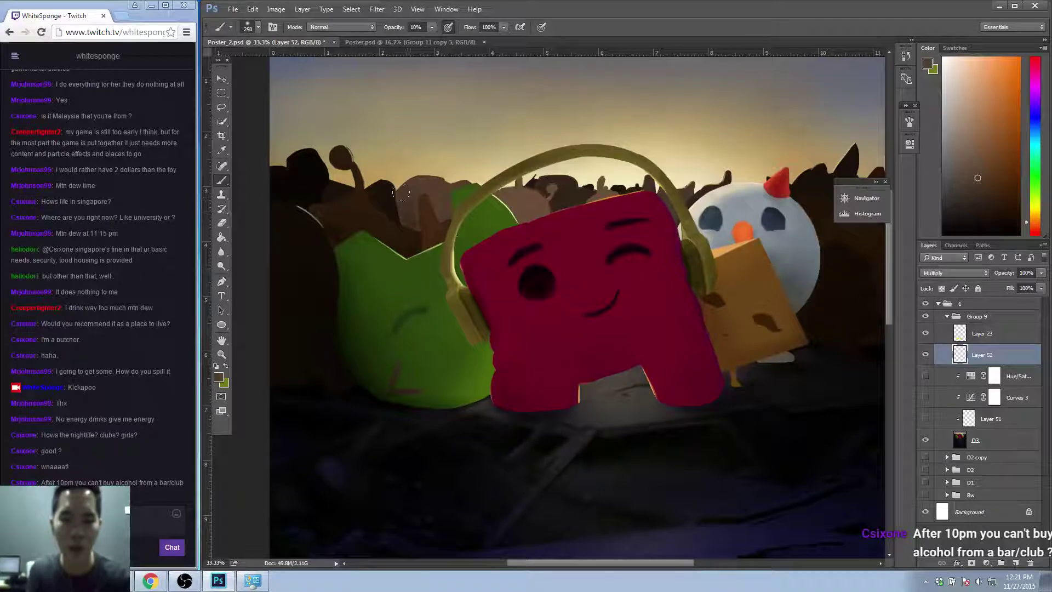
pyautogui.press('[')
pyautogui.press('[')
pyautogui.press('[')
pyautogui.press('[')
pyautogui.press('[')
pyautogui.press('[')
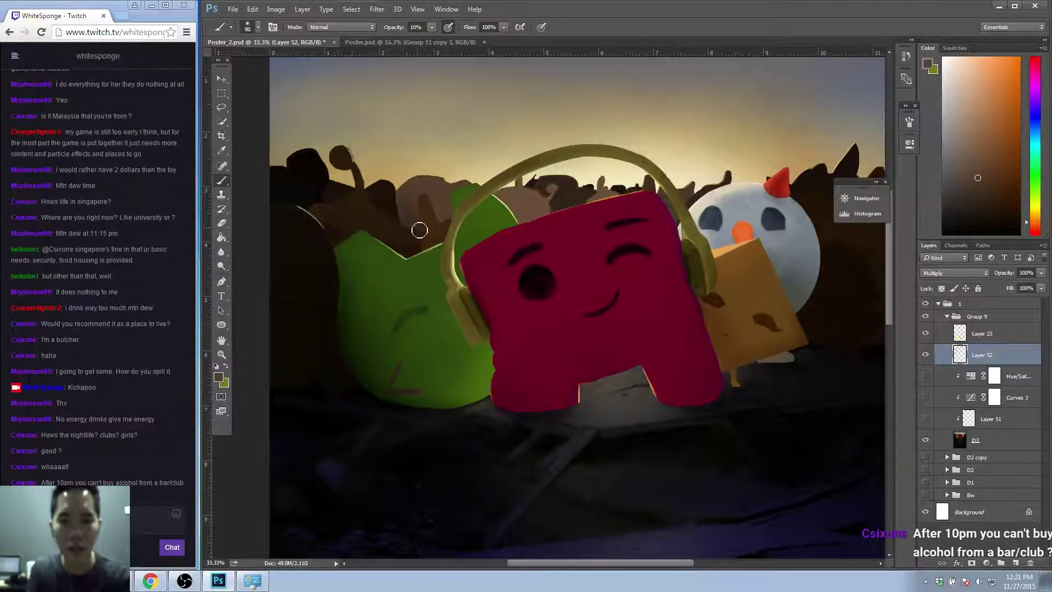
# Soften the fresh shading on the light brown figure using the Eraser at 200 px.
pyautogui.press('e')
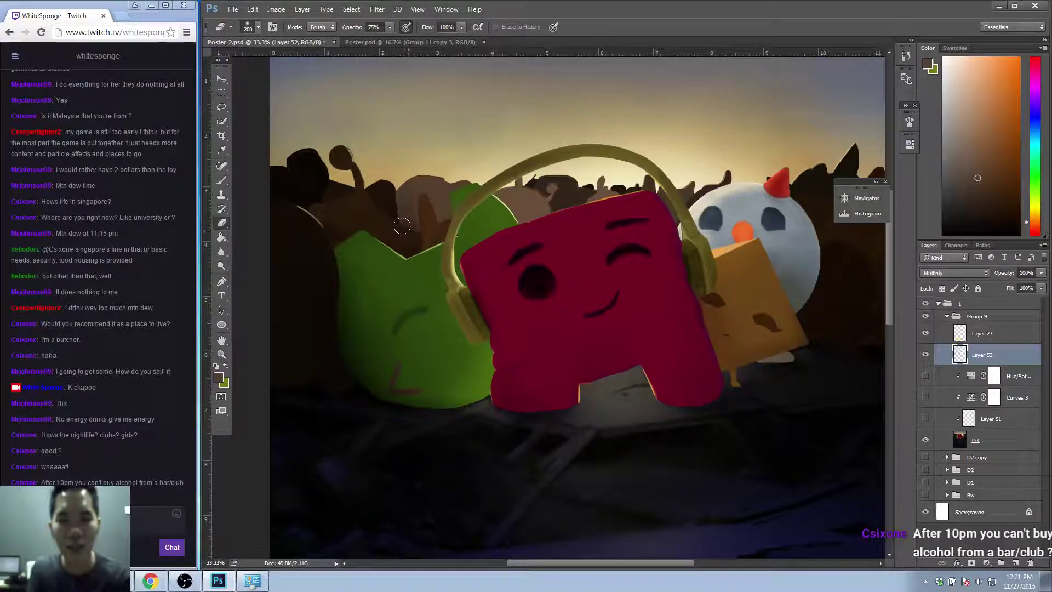
pyautogui.press('b')
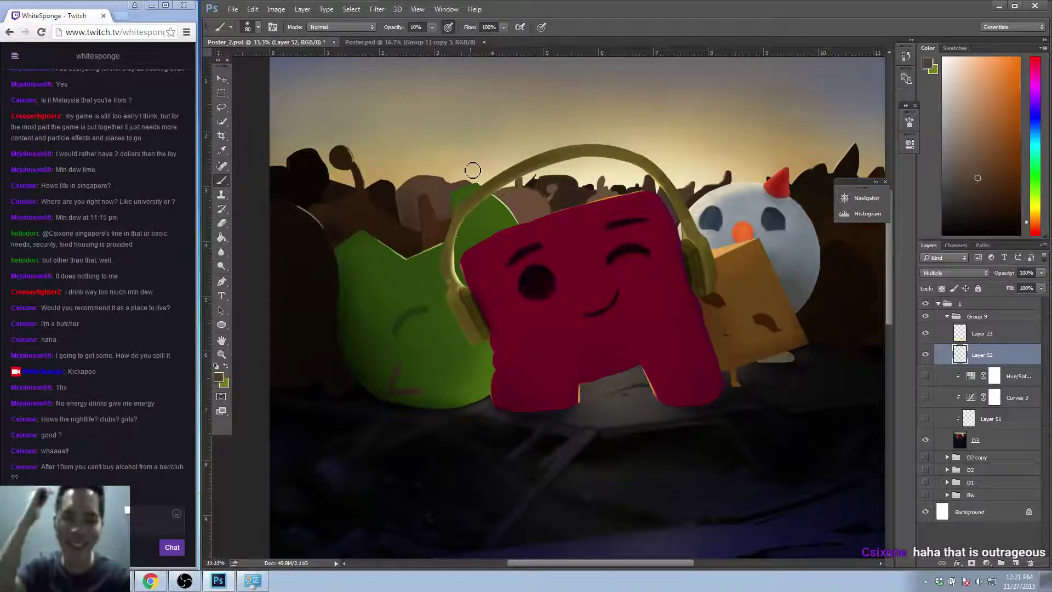
pyautogui.press('e')
pyautogui.moveTo(416, 196); pyautogui.dragTo(437, 206)
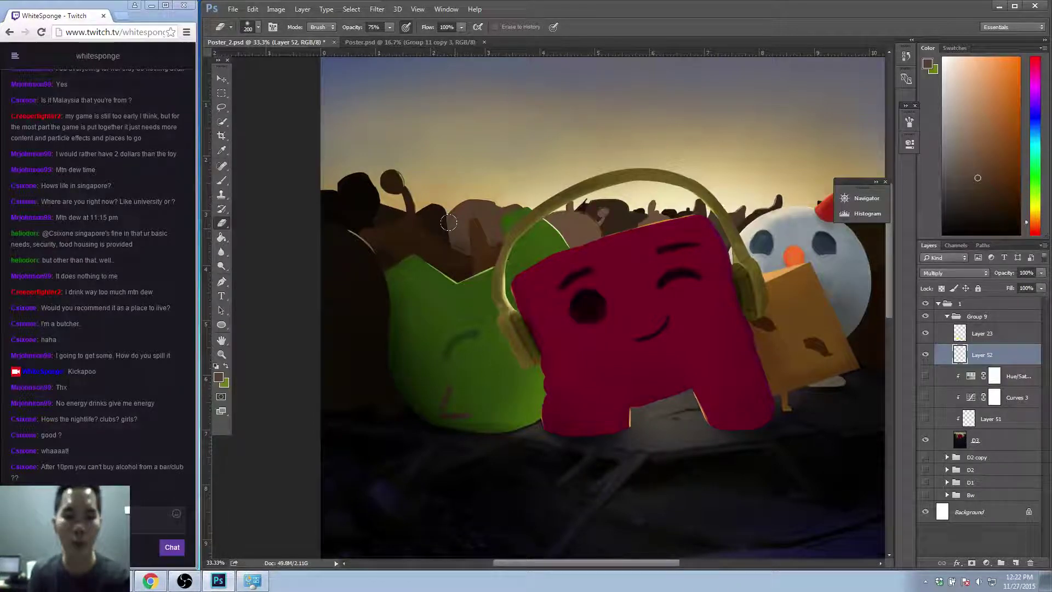
# Set the Eraser to 125 px and try to clean up the shading around the light brown figure's lower edge.
pyautogui.press('[')
pyautogui.press('[')
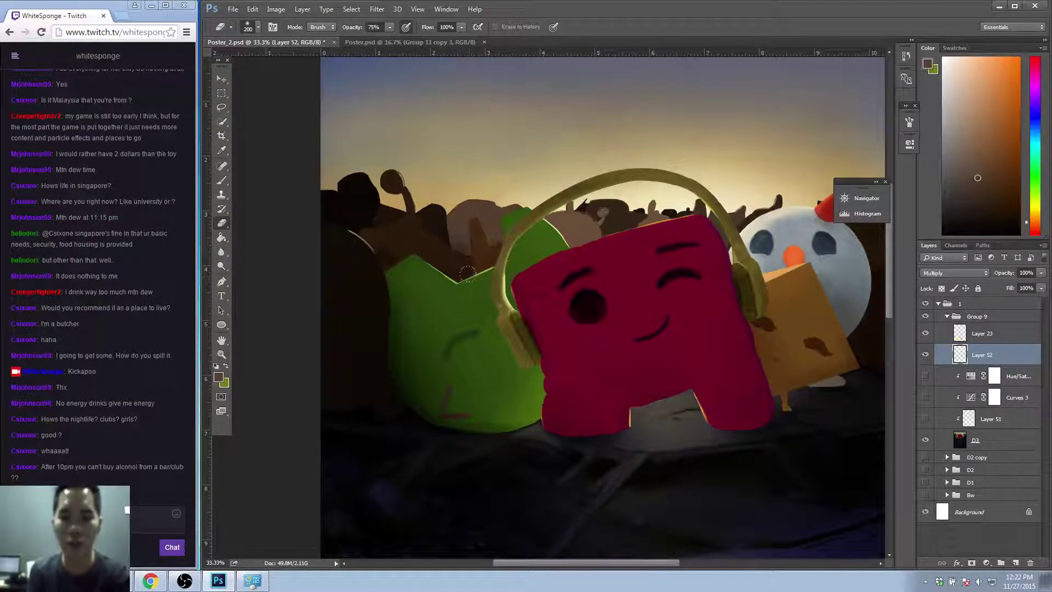
pyautogui.press('[')
pyautogui.press('[')
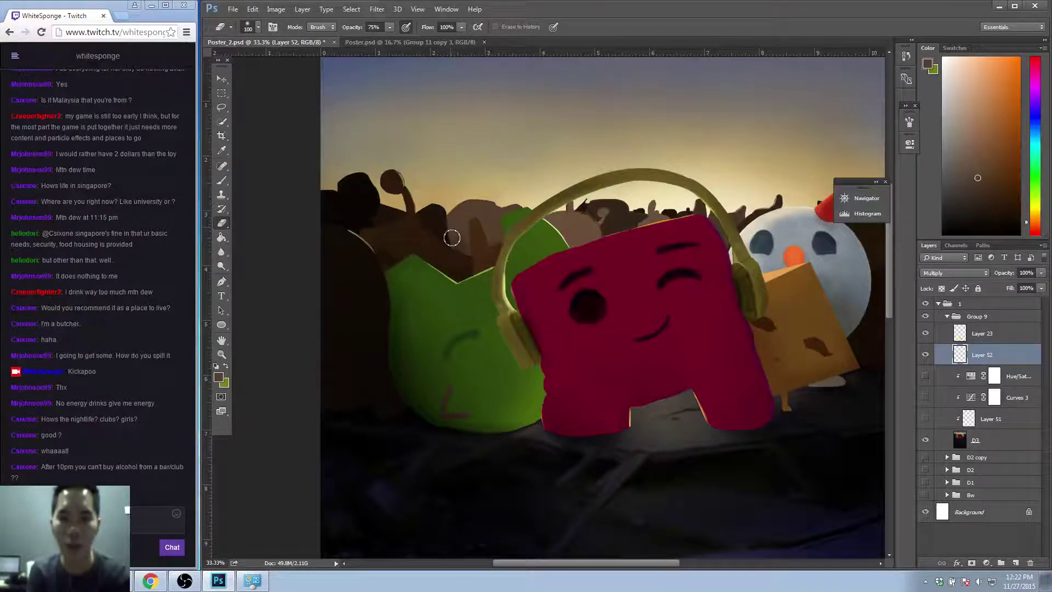
pyautogui.press(']')
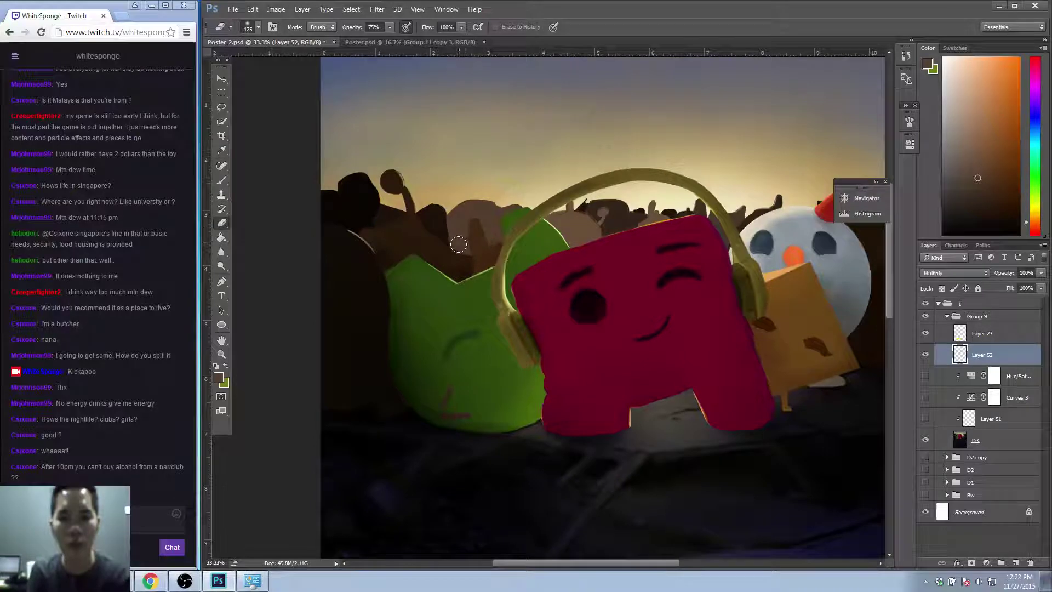
pyautogui.click(463, 223)
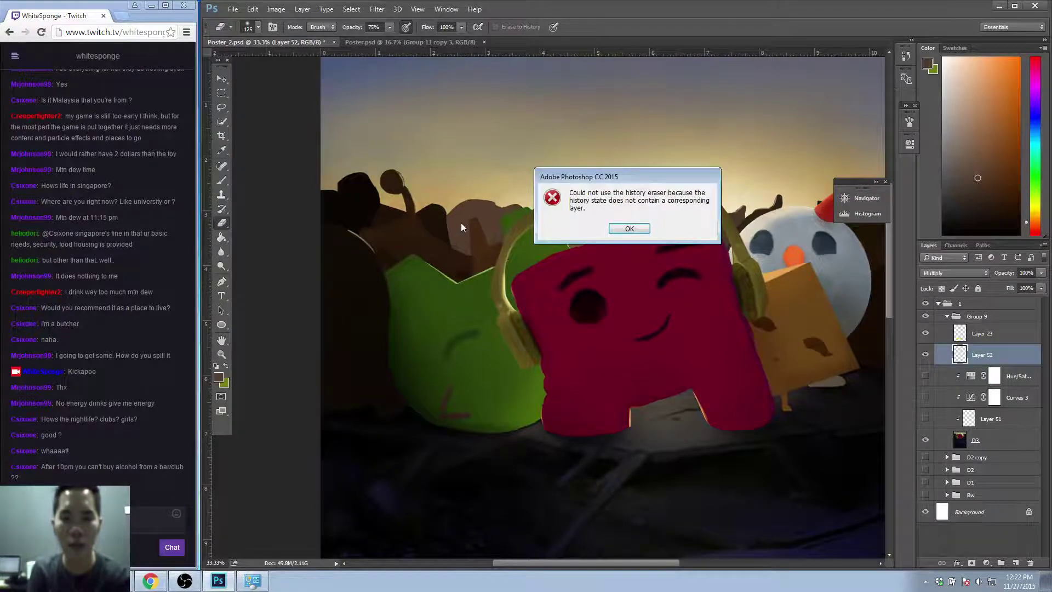
pyautogui.click(633, 231)
# Return to the Brush at 250 px and continue softly shading the light brown figure between the green character's ears.
pyautogui.press('b')
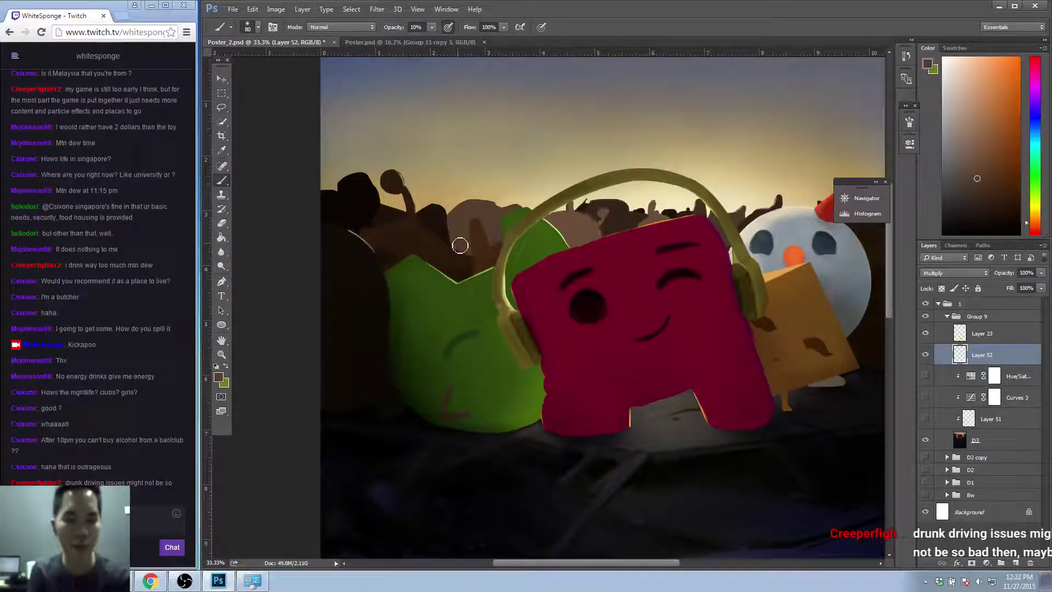
pyautogui.press(']')
pyautogui.press(']')
pyautogui.press(']')
pyautogui.press(']')
pyautogui.press(']')
pyautogui.press(']')
pyautogui.press(']')
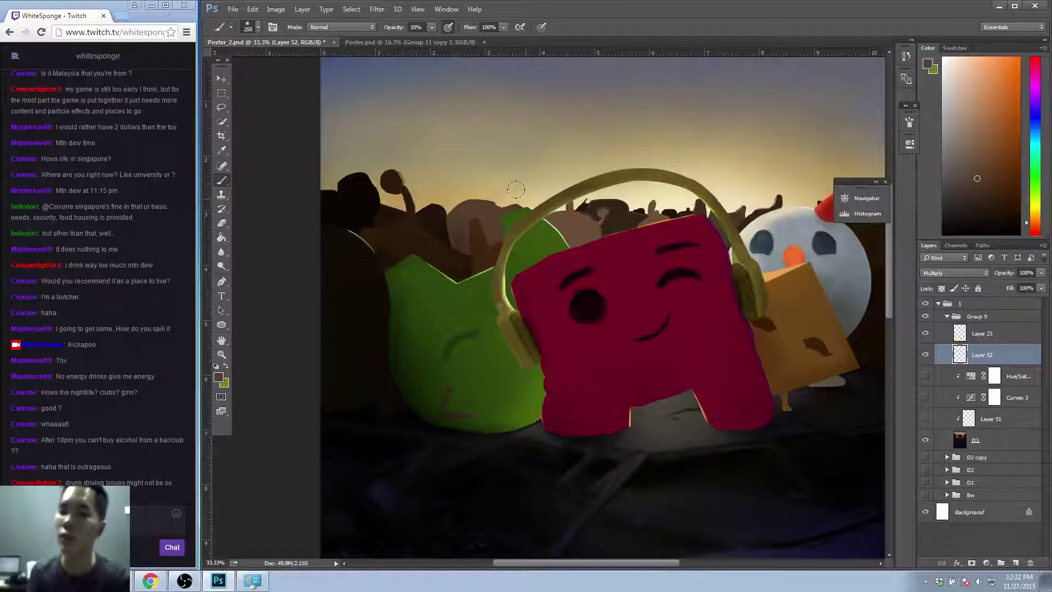
# Sample the lighter brown of the figure behind the headphones for shading, and soften the result with the Eraser at 200 px.
pyautogui.keyDown('alt'); pyautogui.click(575, 230); pyautogui.keyUp('alt')
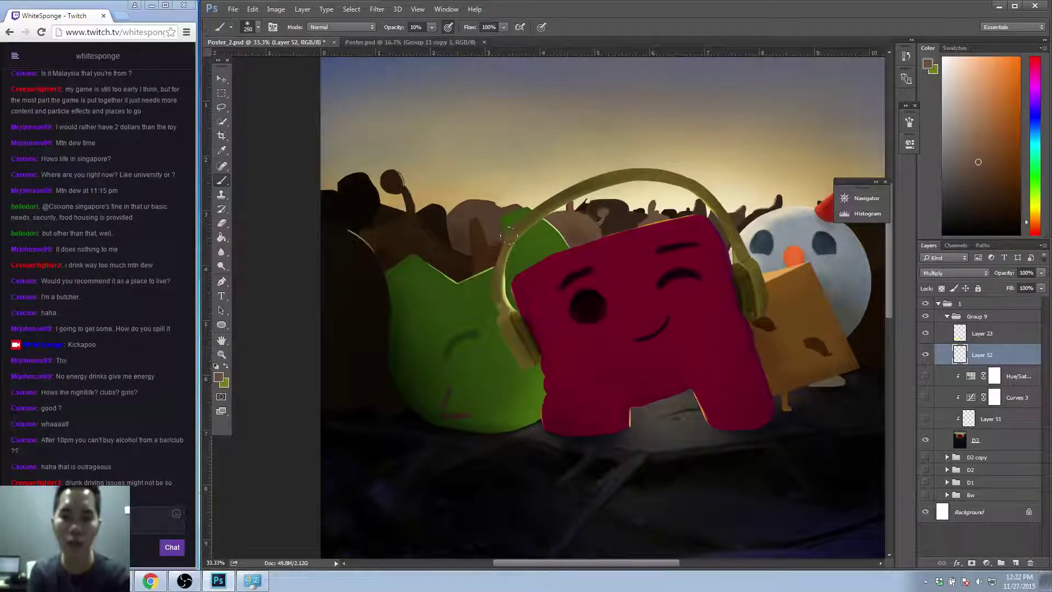
pyautogui.press('e')
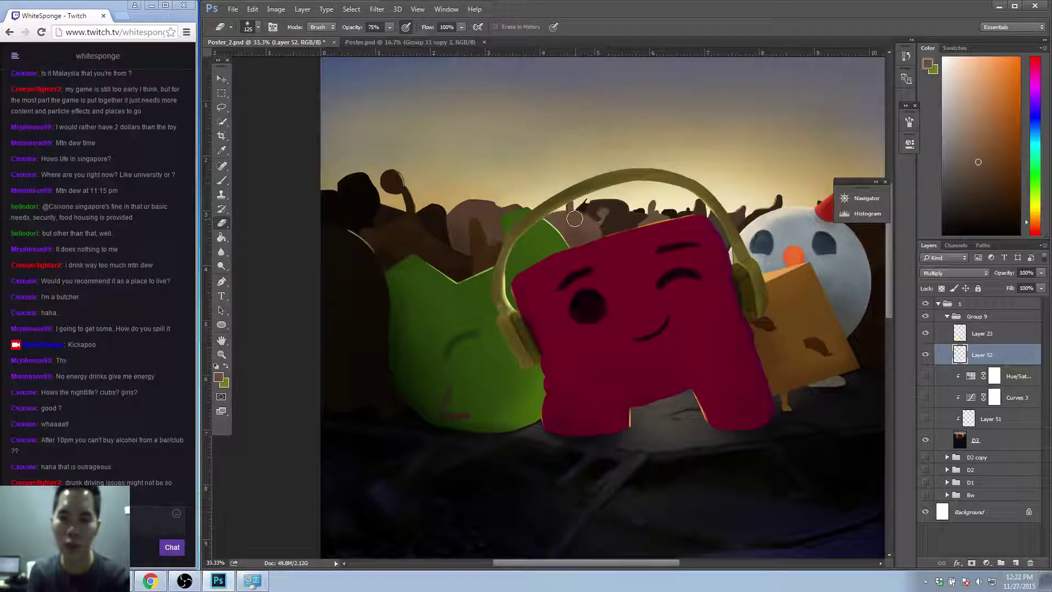
pyautogui.press(']')
pyautogui.press(']')
pyautogui.press(']')
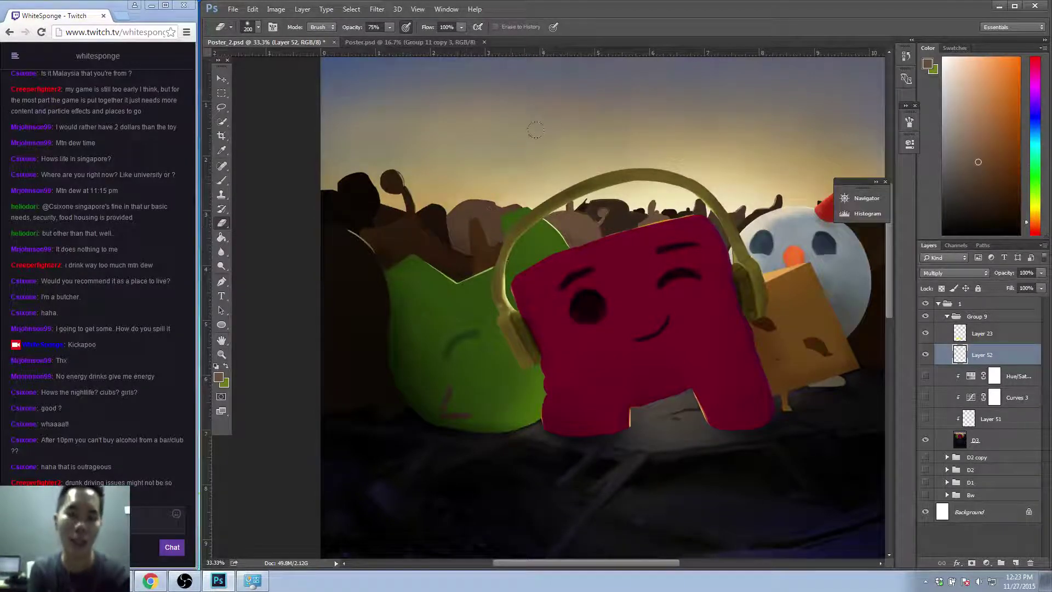
# Sample the near-black of the far-left crowd figures for darkening them, and switch to the Eraser for touch-ups.
pyautogui.press('b')
pyautogui.keyDown('alt'); pyautogui.click(347, 214); pyautogui.keyUp('alt')
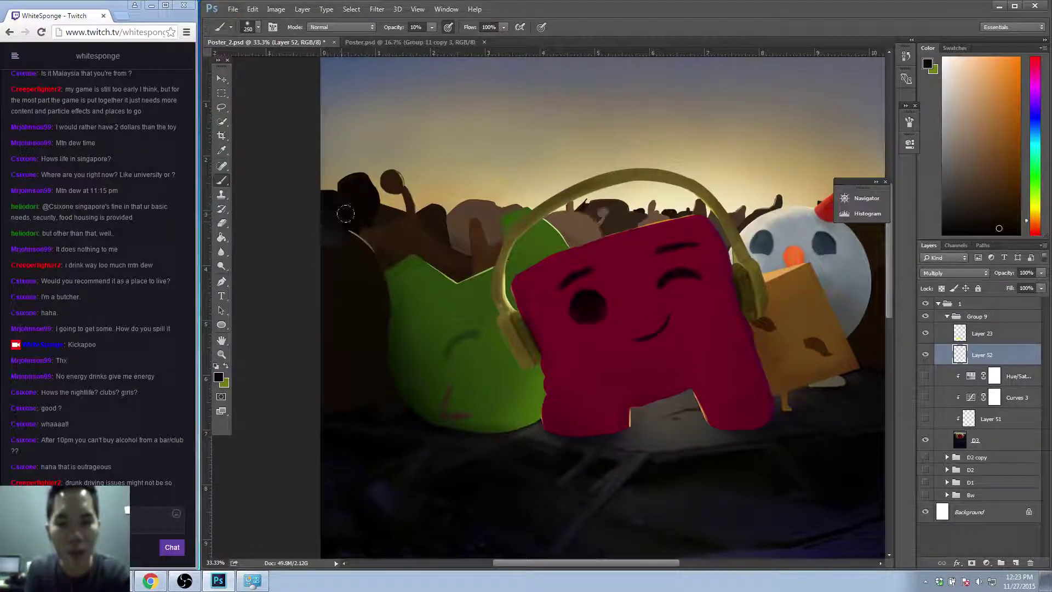
pyautogui.press('e')
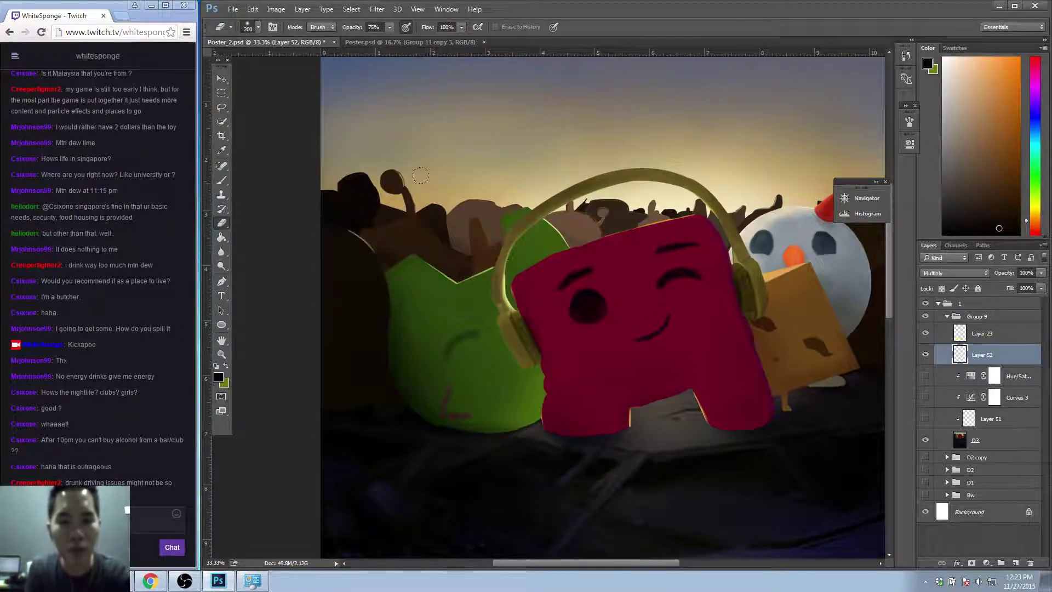
# Reset the colors and shade the brown figure above the green character's left ear with sampled dark browns at 125 px.
pyautogui.press('d')
pyautogui.press('b')
pyautogui.keyDown('alt'); pyautogui.click(380, 242); pyautogui.keyUp('alt')
pyautogui.press('[')
pyautogui.press('[')
pyautogui.press('[')
pyautogui.press('[')
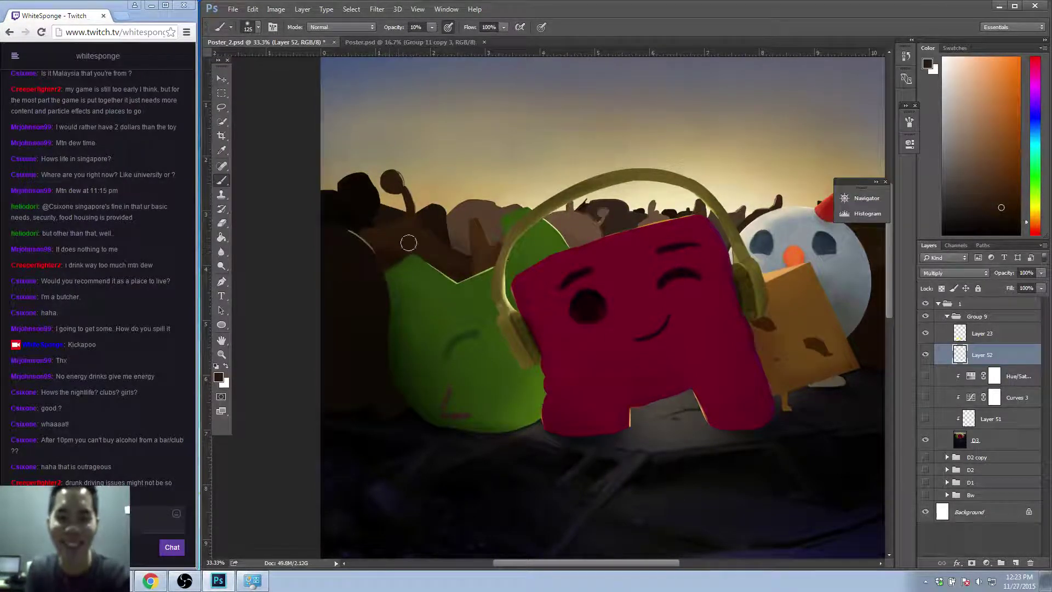
pyautogui.press('e')
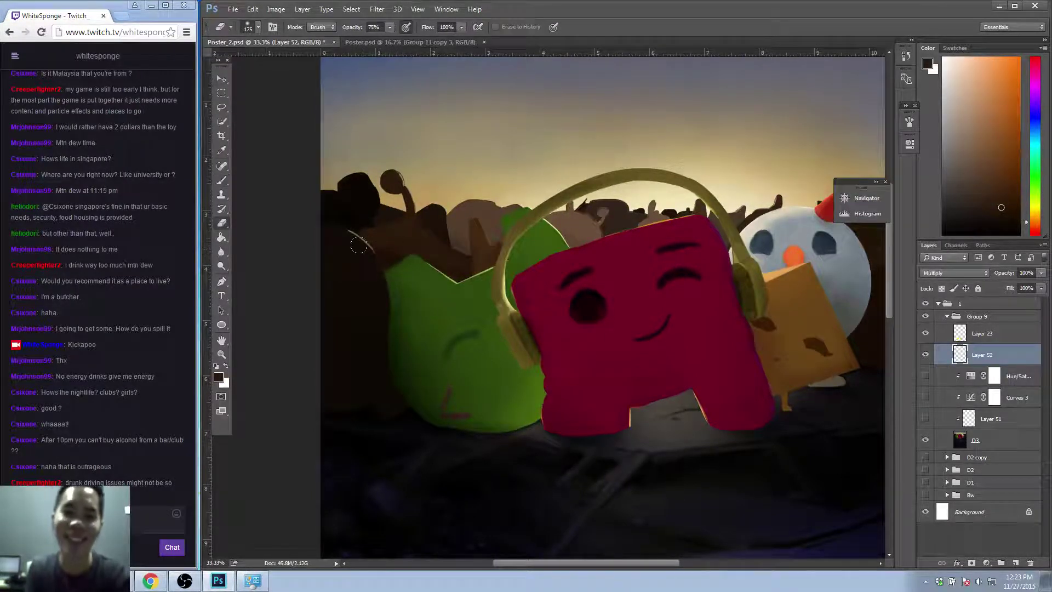
pyautogui.press('b')
pyautogui.keyDown('alt'); pyautogui.click(400, 253); pyautogui.keyUp('alt')
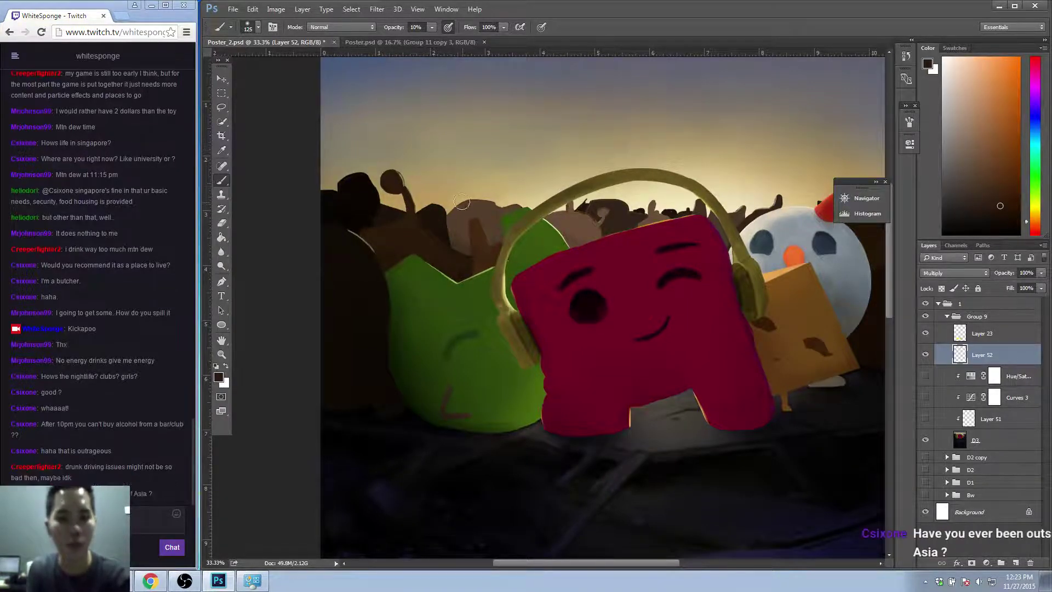
# Shade the light brown figure between the green character's ears with its sampled brown, and switch to the Eraser at 175 px.
pyautogui.press('z')
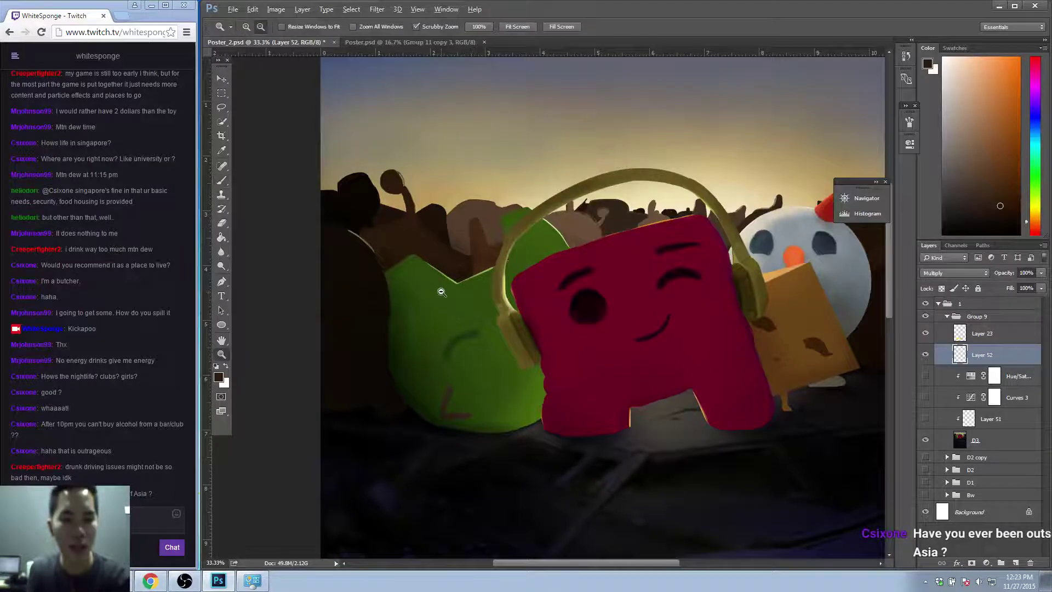
pyautogui.keyDown('alt'); pyautogui.click(455, 265); pyautogui.keyUp('alt')
pyautogui.click(455, 264)
pyautogui.click(456, 265)
pyautogui.press('b')
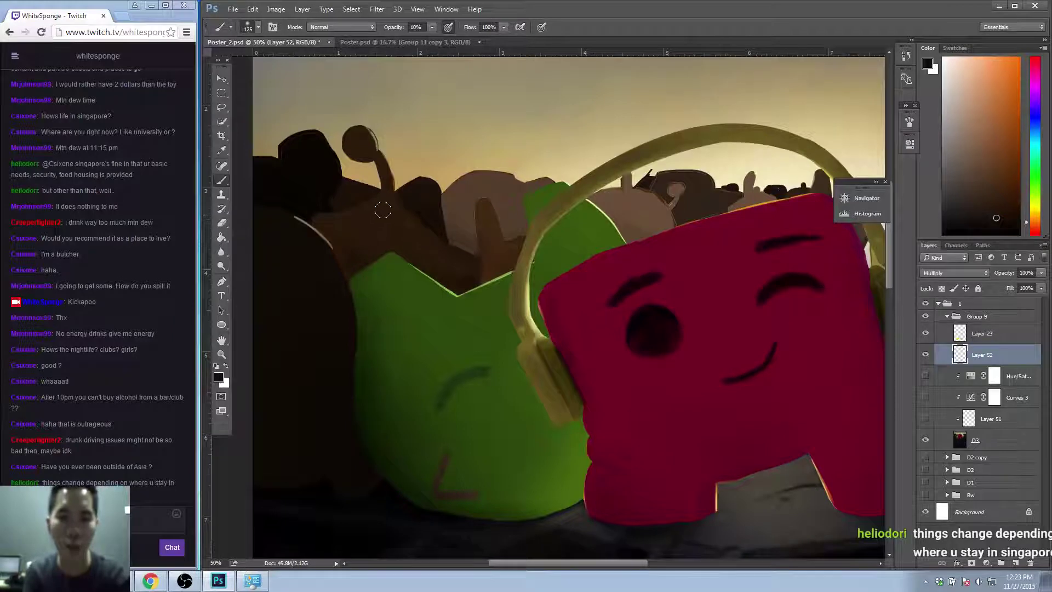
pyautogui.keyDown('alt'); pyautogui.click(461, 222); pyautogui.keyUp('alt')
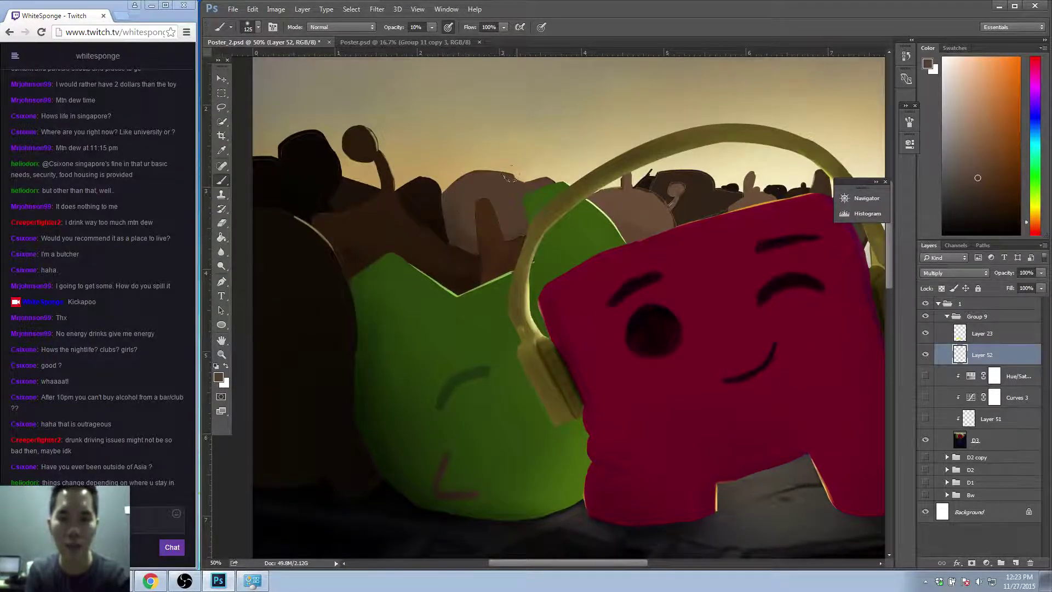
pyautogui.press('e')
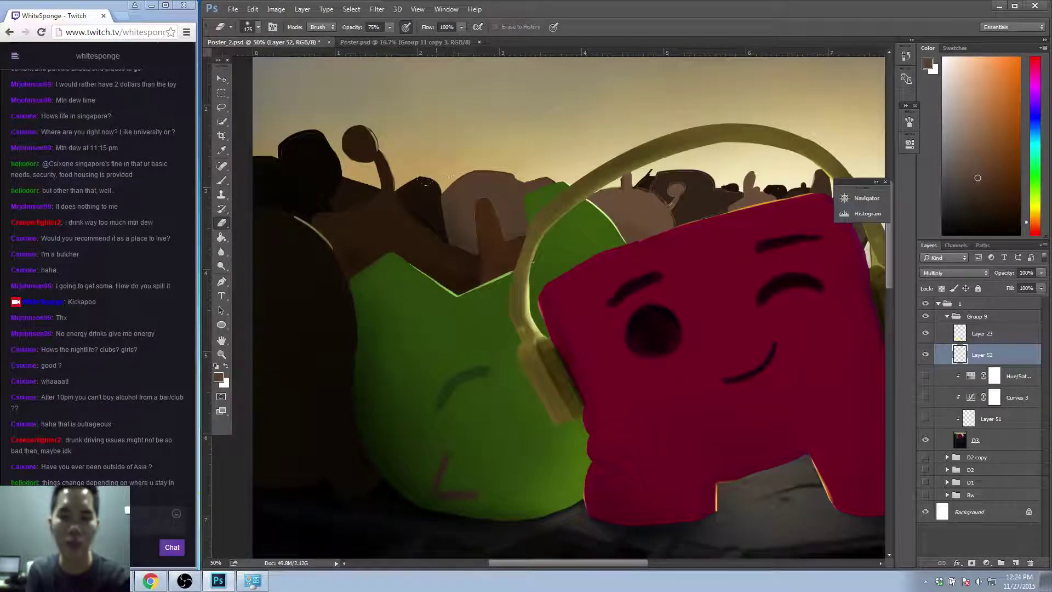
# Make D3 the active layer and ready the Brush for the dark crowd figures above the green character's left ear.
pyautogui.press('b')
pyautogui.press('z')
pyautogui.click(973, 445)
pyautogui.moveTo(338, 217); pyautogui.dragTo(389, 205)
pyautogui.press('b')
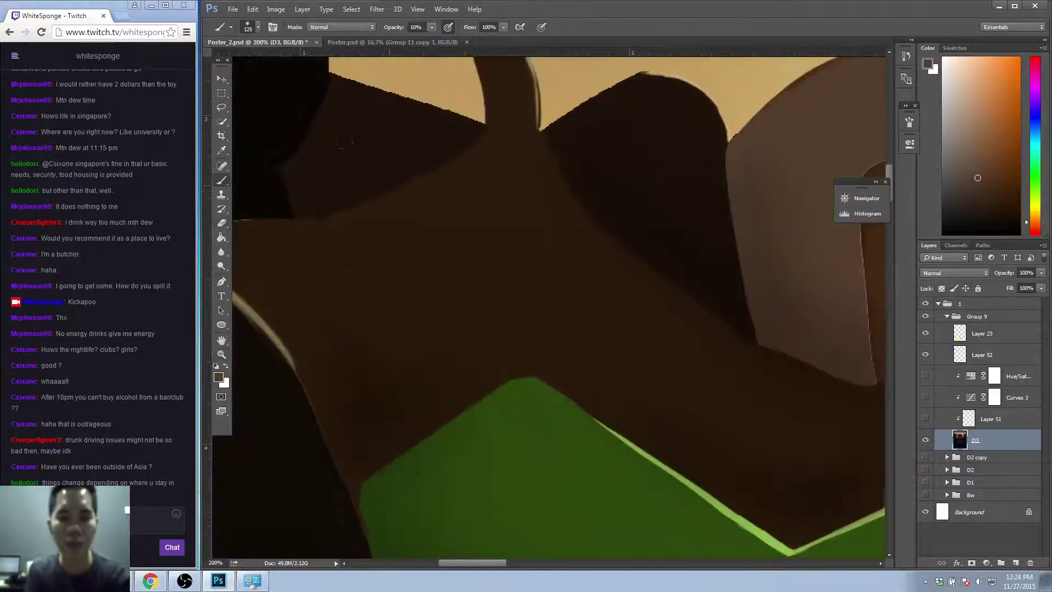
# Examine the edges and outlines of the dark crowd figures at the far left of the painting at several magnifications.
pyautogui.press('z')
pyautogui.keyDown('alt'); pyautogui.click(395, 170); pyautogui.keyUp('alt')
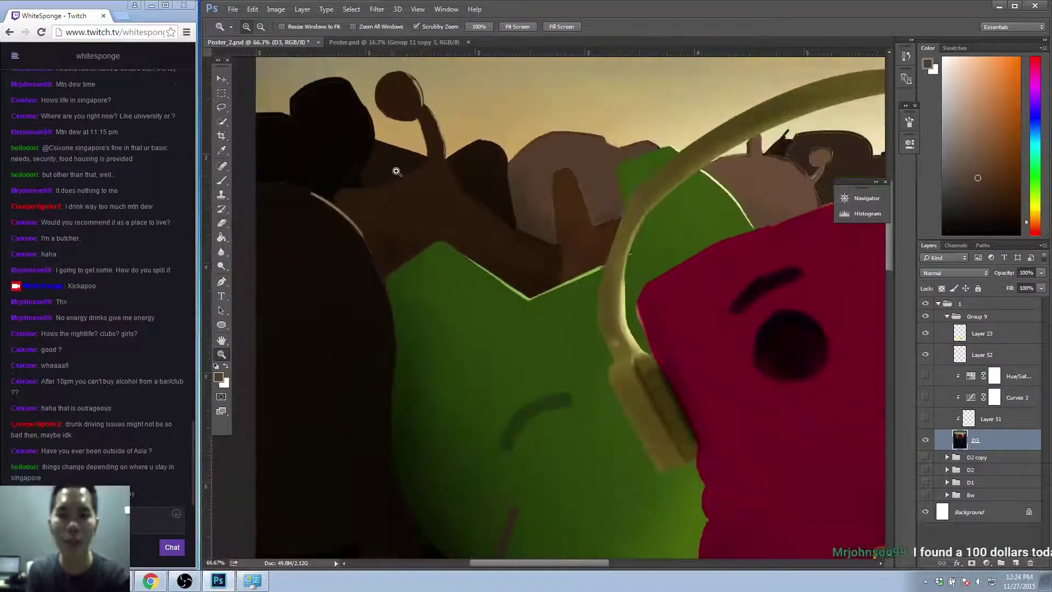
pyautogui.click(370, 150)
pyautogui.press('alt')
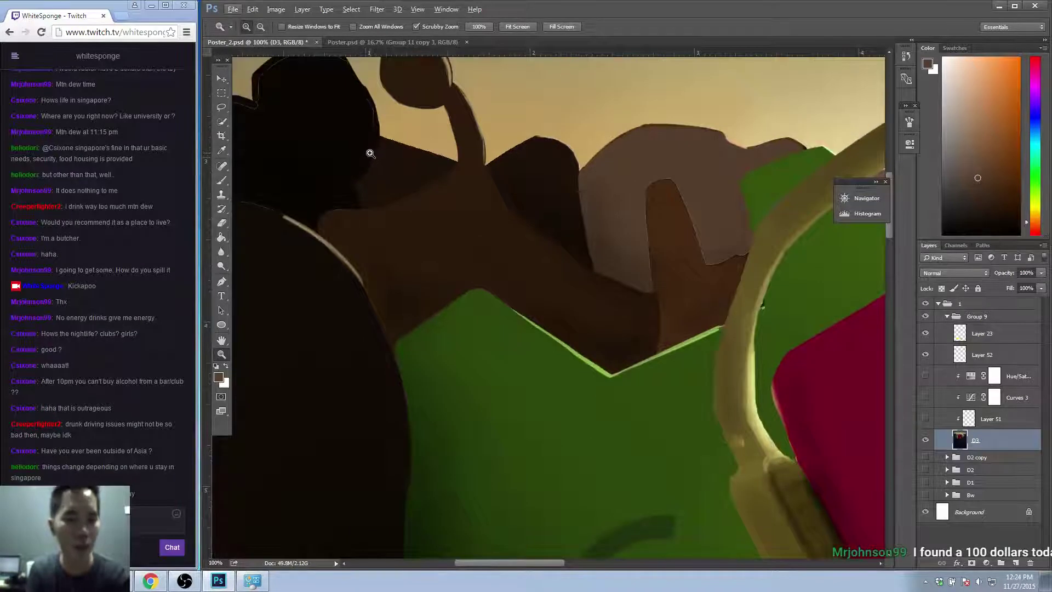
pyautogui.moveTo(384, 167); pyautogui.dragTo(409, 188)
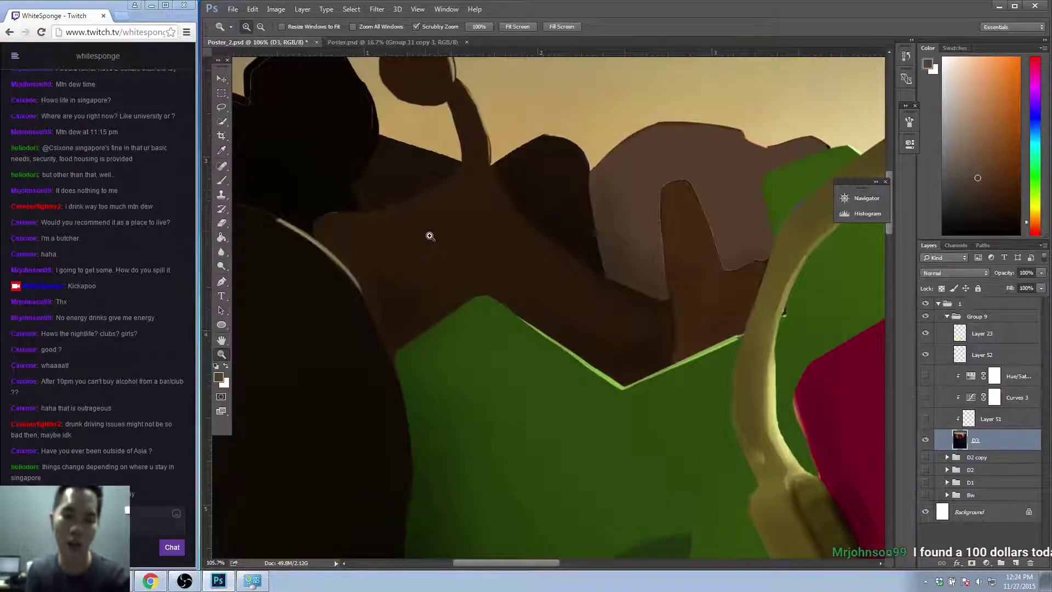
pyautogui.keyDown('alt'); pyautogui.click(397, 198); pyautogui.keyUp('alt')
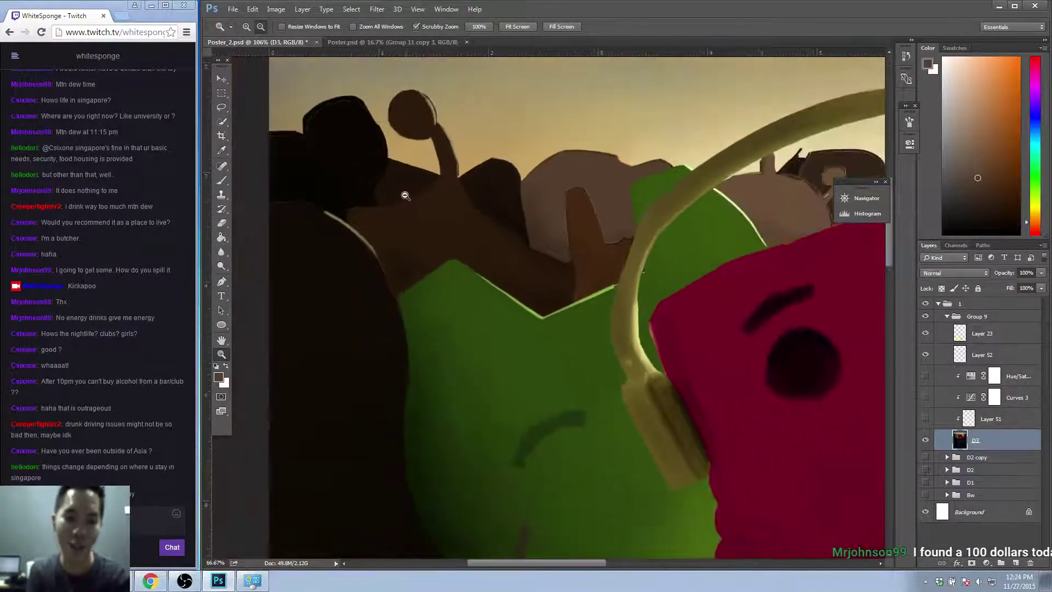
pyautogui.press('alt')
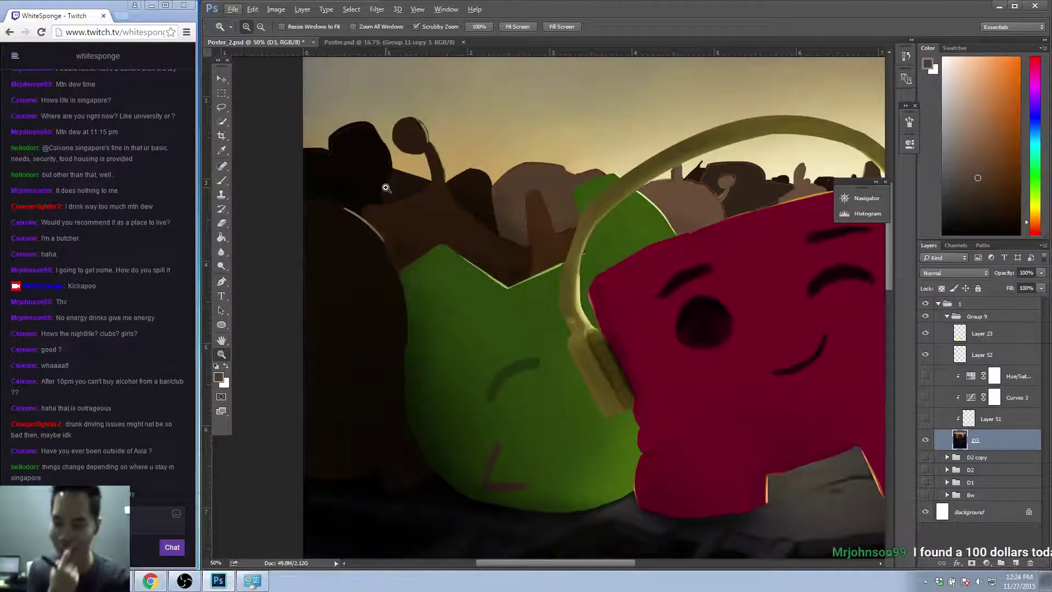
pyautogui.click(347, 212)
pyautogui.click(347, 173)
pyautogui.click(359, 181)
pyautogui.click(371, 190)
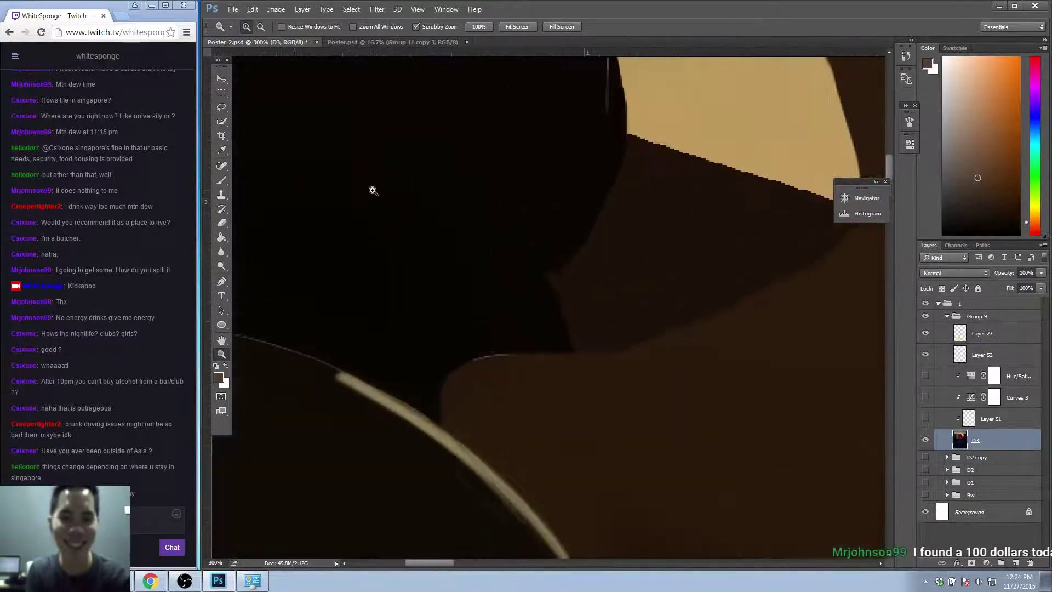
pyautogui.keyDown('alt'); pyautogui.click(389, 203); pyautogui.keyUp('alt')
pyautogui.keyDown('alt'); pyautogui.click(387, 200); pyautogui.keyUp('alt')
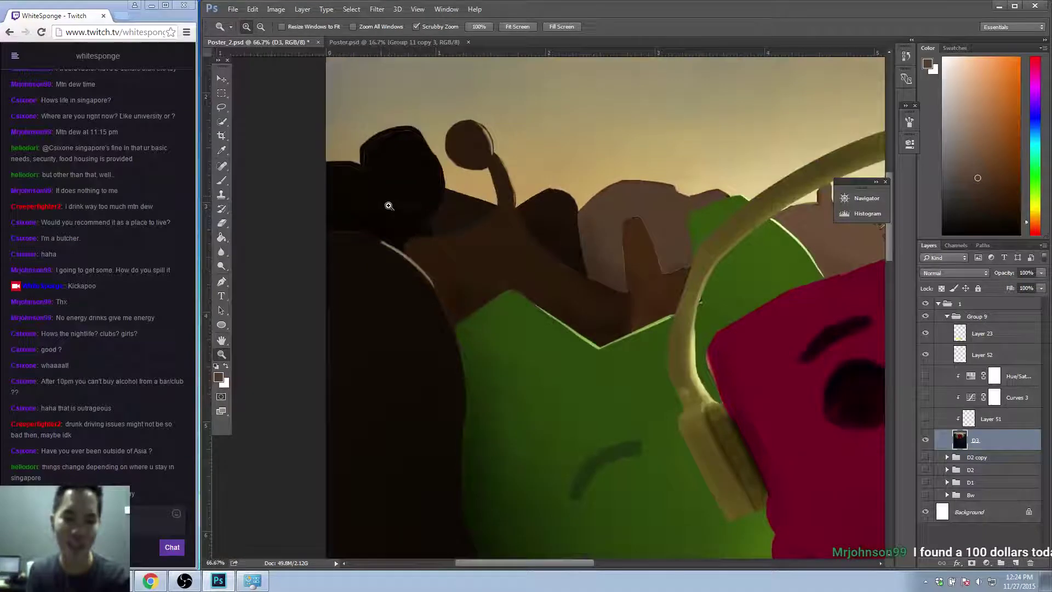
pyautogui.click(377, 170)
pyautogui.click(383, 167)
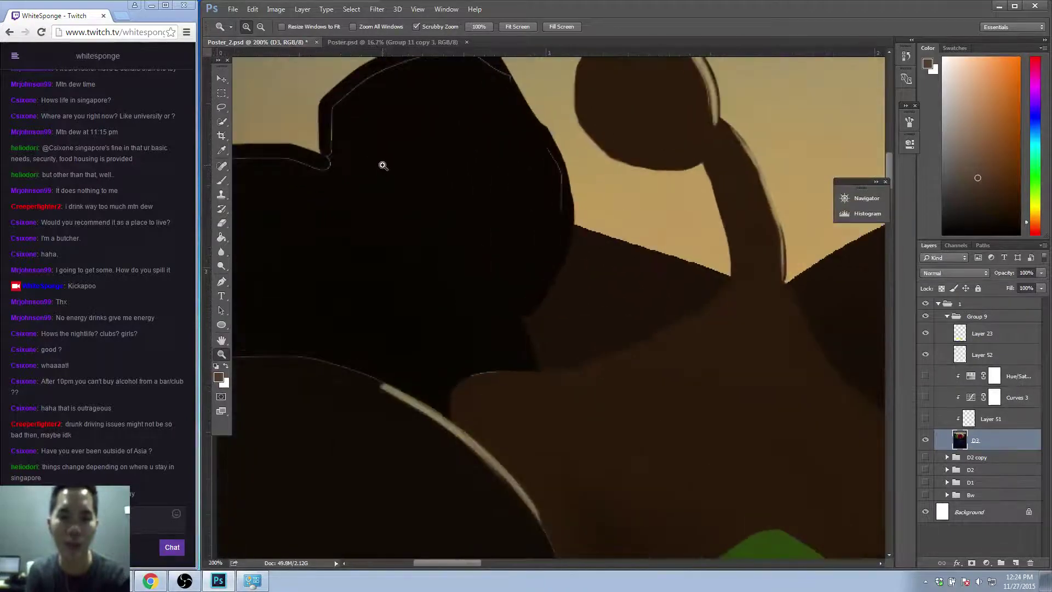
# Sample the near-black of the dark crowd figure at the far left with the Brush reduced to 35 px.
pyautogui.keyDown('alt'); pyautogui.click(385, 169); pyautogui.keyUp('alt')
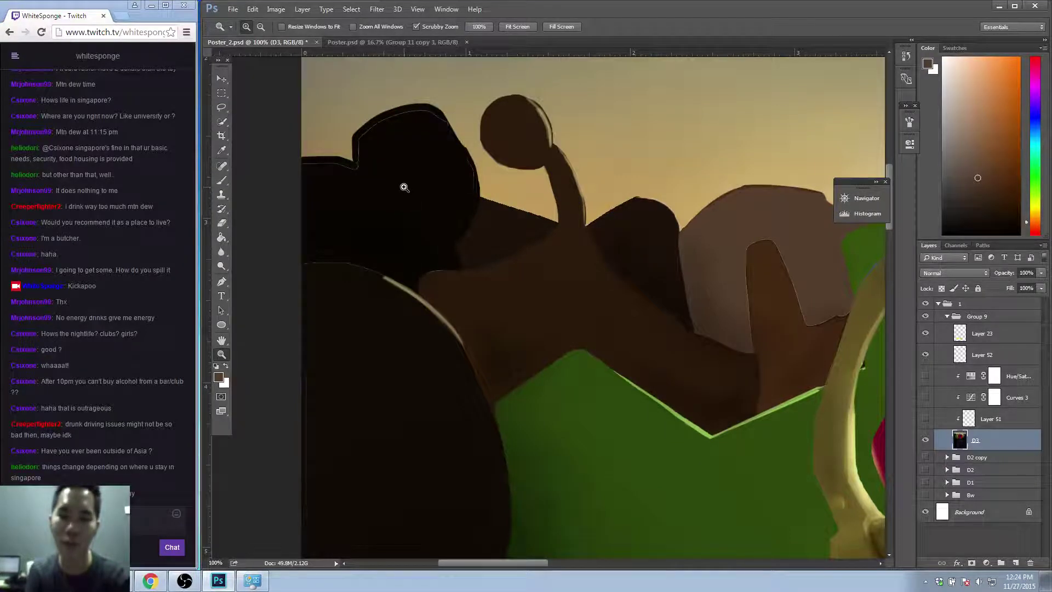
pyautogui.press('b')
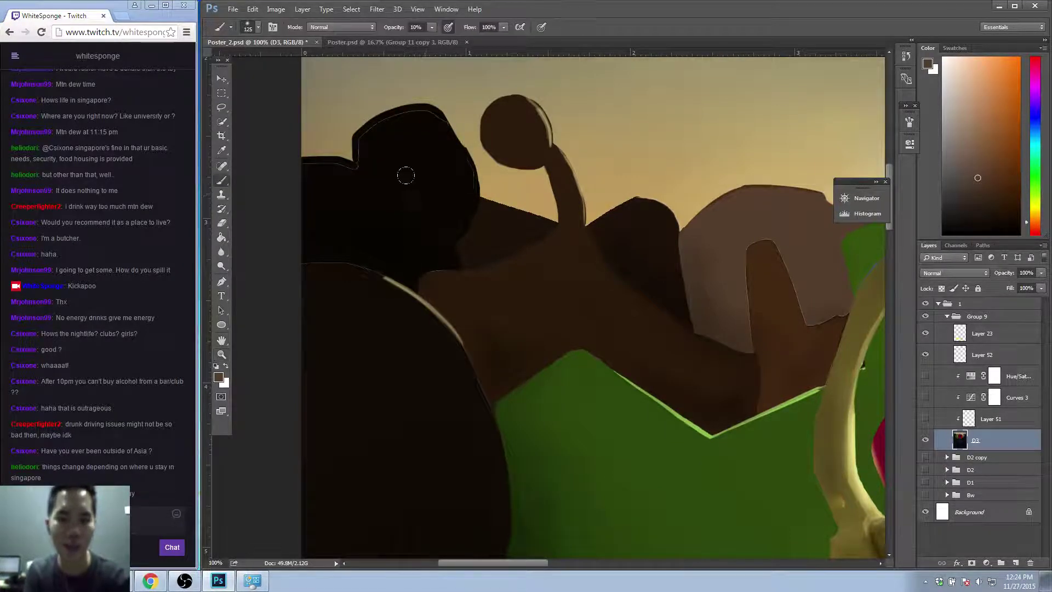
pyautogui.press('[')
pyautogui.press('[')
pyautogui.press('[')
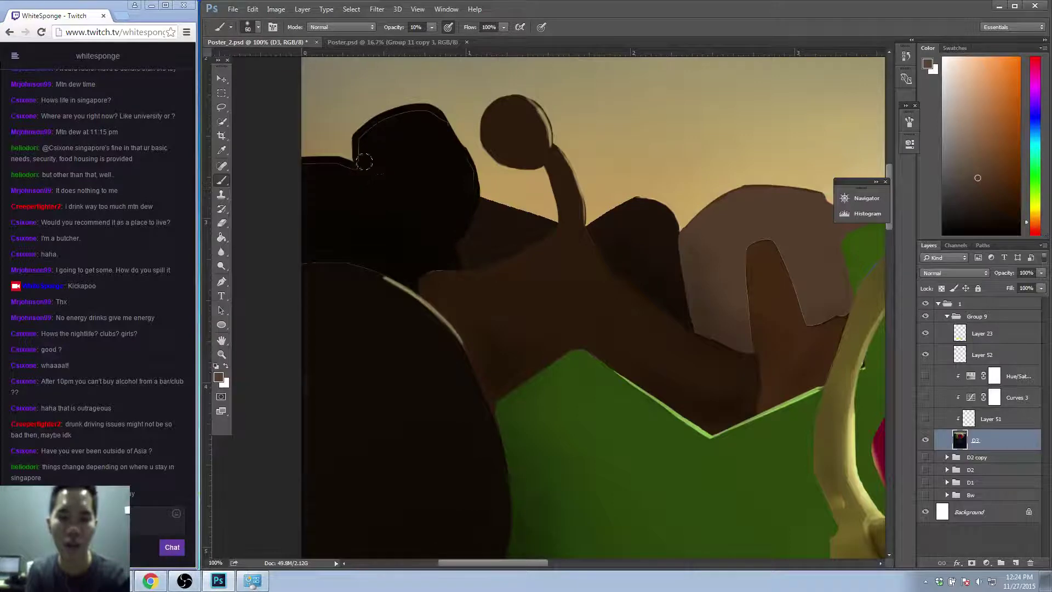
pyautogui.press('alt')
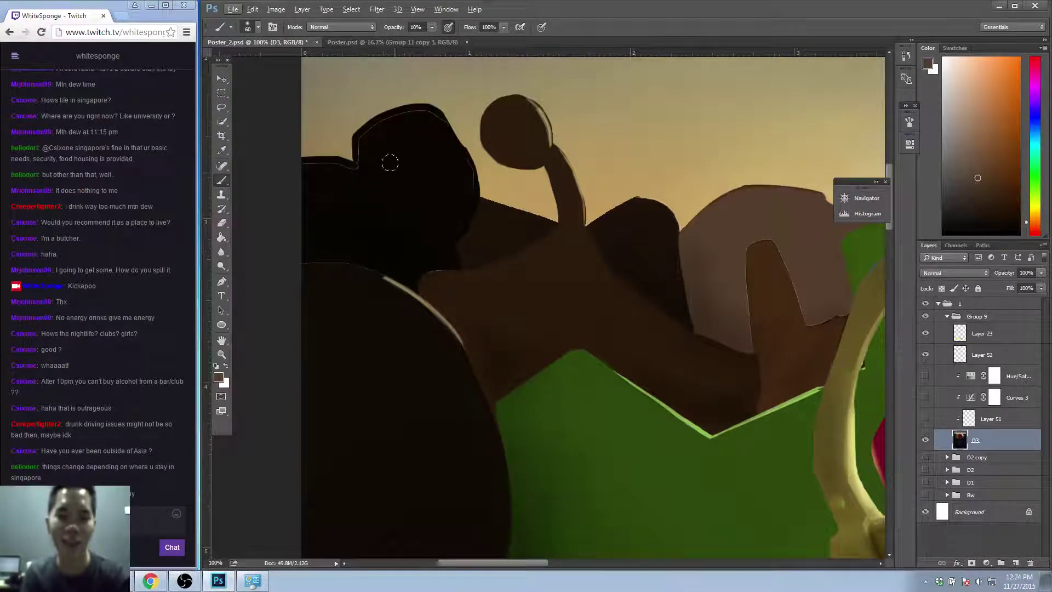
pyautogui.press('w')
pyautogui.press('Escape')
pyautogui.press('[')
pyautogui.press('[')
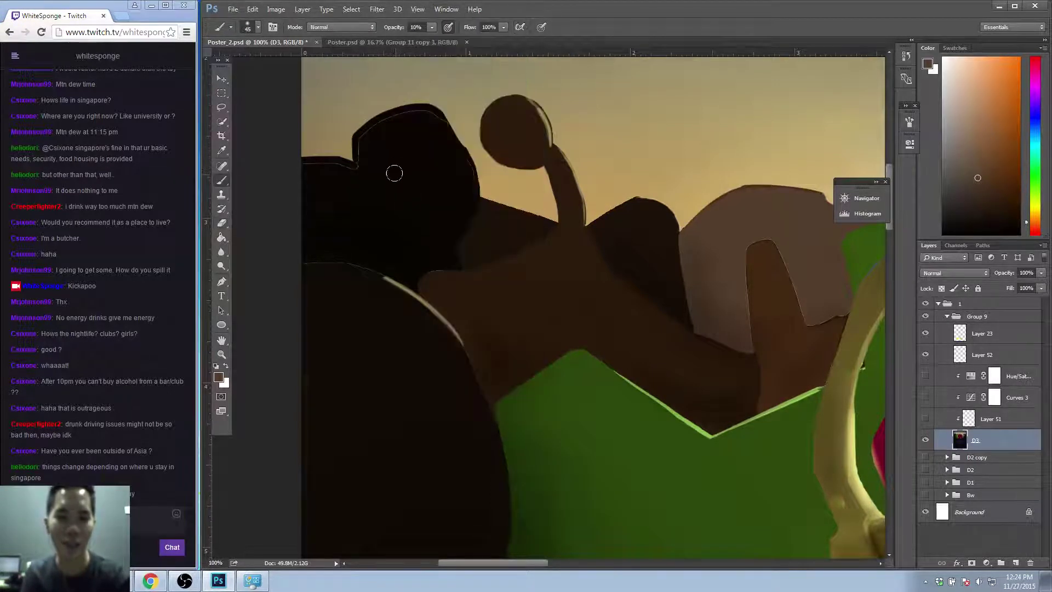
pyautogui.keyDown('alt'); pyautogui.click(383, 187); pyautogui.keyUp('alt')
pyautogui.press('[')
pyautogui.press('[')
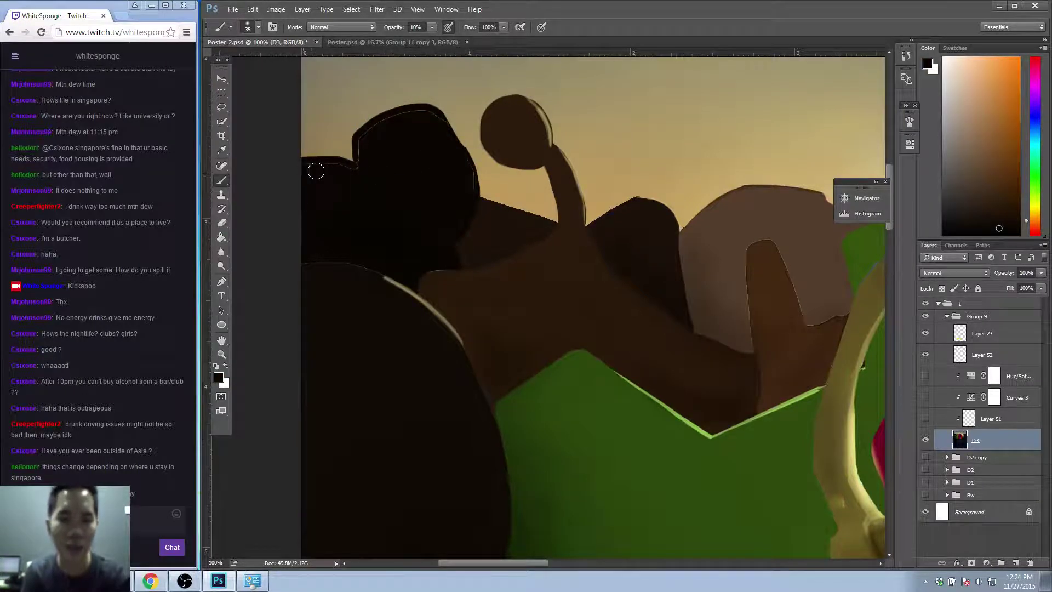
# Paint over the thin light outline inside the far-left dark figures with a 9 px brush at 89% opacity.
pyautogui.click(258, 27)
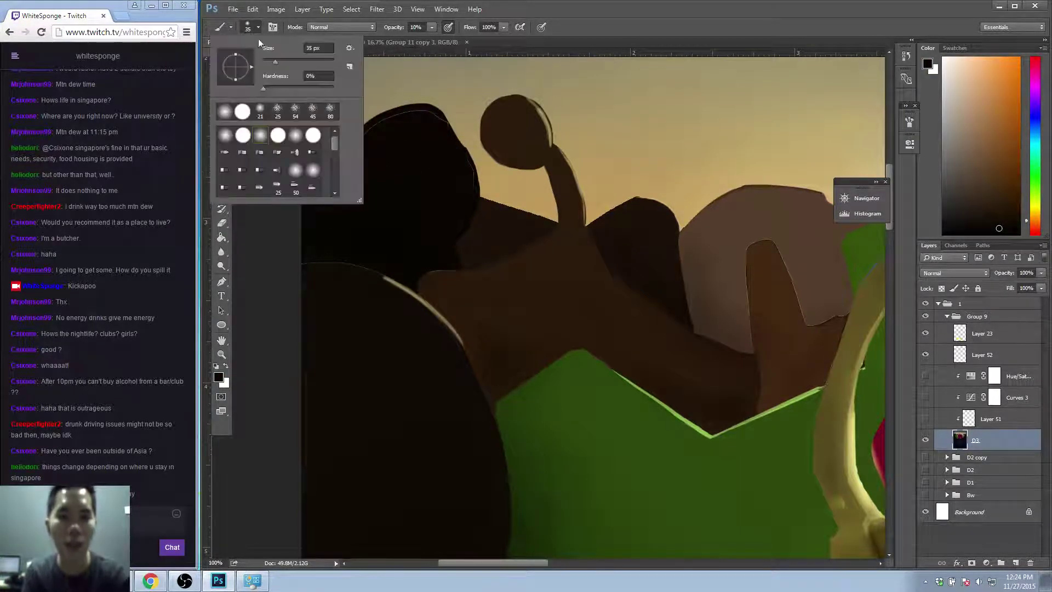
pyautogui.press('Escape')
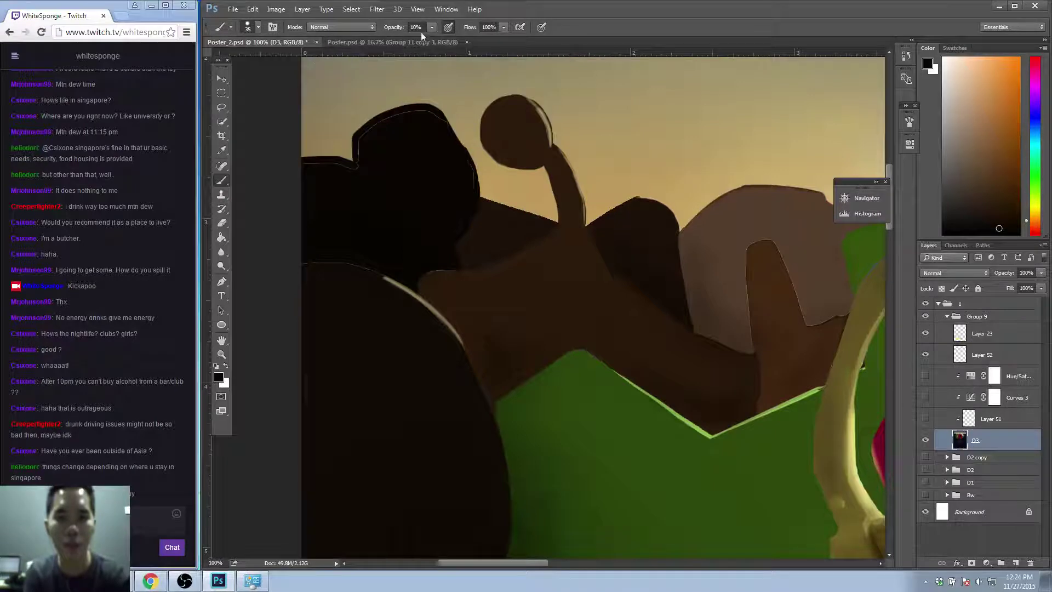
pyautogui.press('[')
pyautogui.press('[')
pyautogui.press('[')
pyautogui.press('[')
pyautogui.press('[')
pyautogui.press('[')
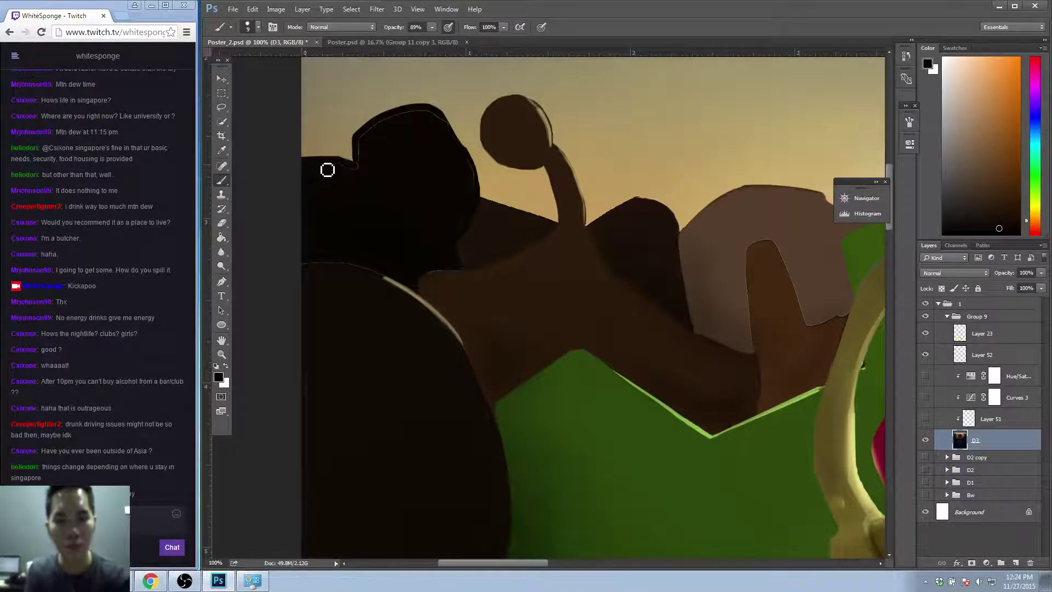
pyautogui.moveTo(366, 176)
pyautogui.mouseDown()
pyautogui.moveTo(369, 136)
pyautogui.moveTo(434, 113)
pyautogui.moveTo(467, 179)
pyautogui.moveTo(472, 170)
pyautogui.moveTo(475, 204)
pyautogui.mouseUp()
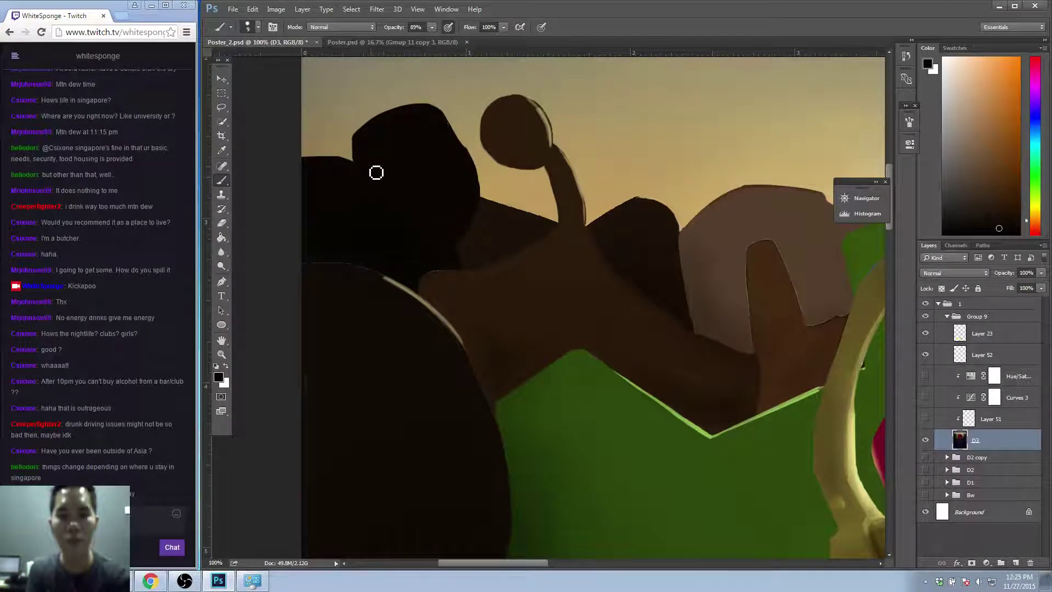
# Set Layer 52 to 71% opacity and move it beneath Curves 3 with the hidden clipped layers above D3 turned on.
pyautogui.press('z')
pyautogui.keyDown('alt'); pyautogui.click(566, 203); pyautogui.keyUp('alt')
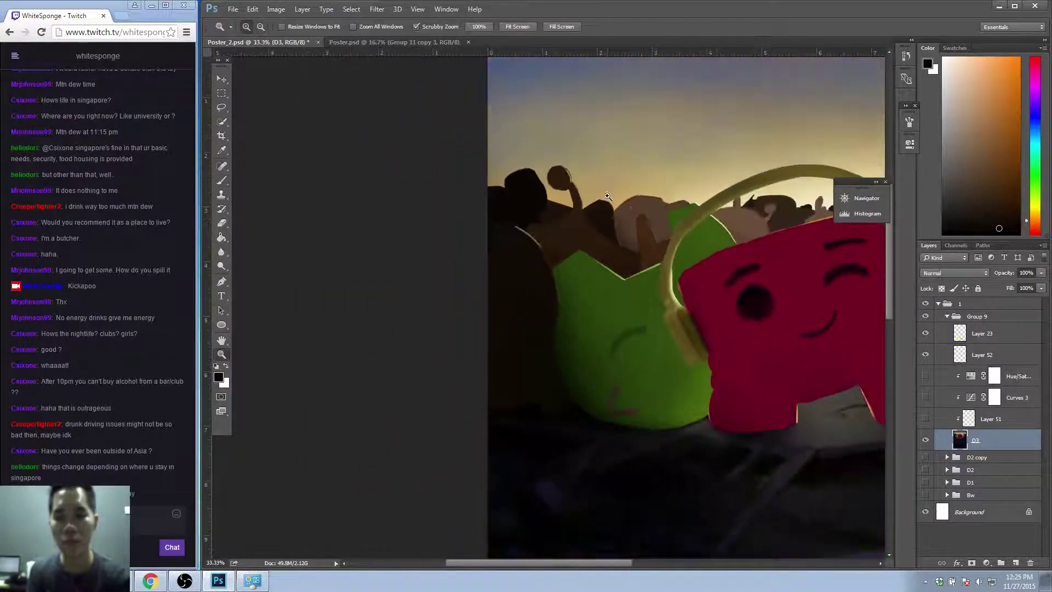
pyautogui.moveTo(714, 144); pyautogui.dragTo(638, 144)
pyautogui.keyDown('alt'); pyautogui.click(559, 122); pyautogui.keyUp('alt')
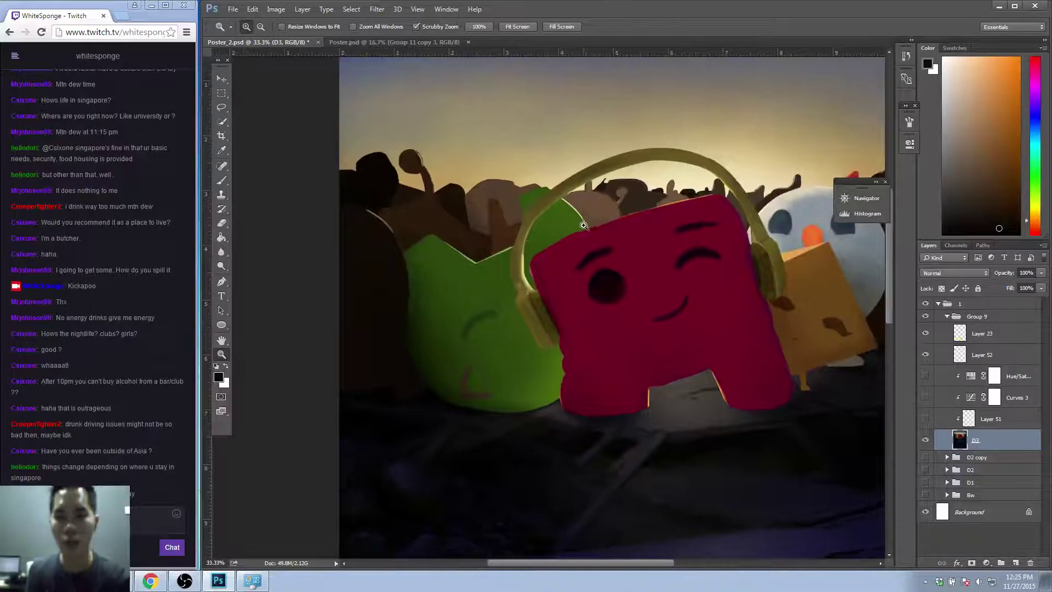
pyautogui.keyDown('alt'); pyautogui.click(607, 237); pyautogui.keyUp('alt')
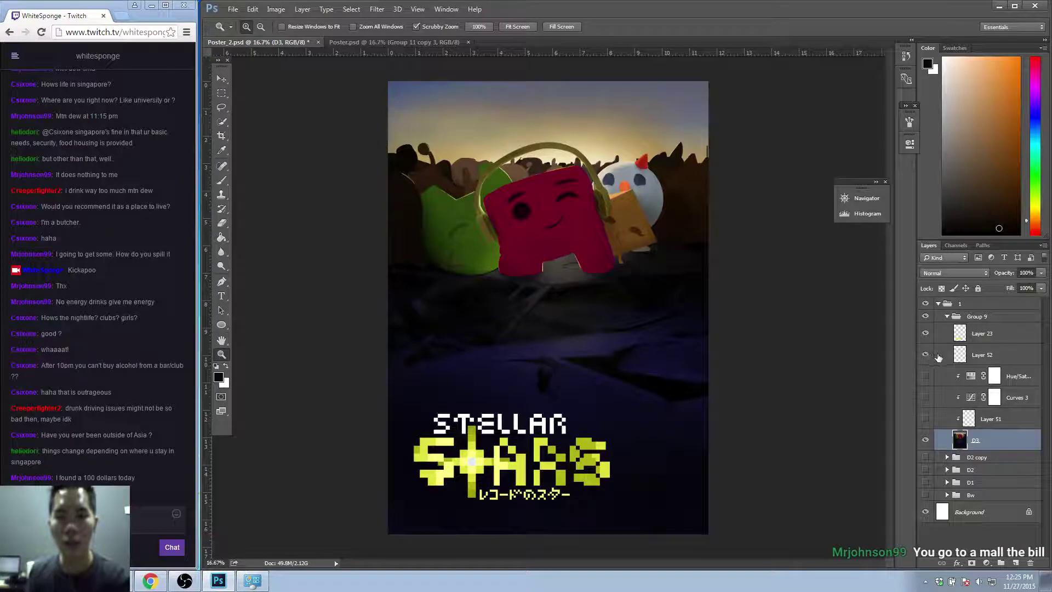
pyautogui.click(1002, 359)
pyautogui.moveTo(1041, 272)
pyautogui.mouseDown()
pyautogui.moveTo(1017, 288)
pyautogui.moveTo(1027, 287)
pyautogui.mouseUp()
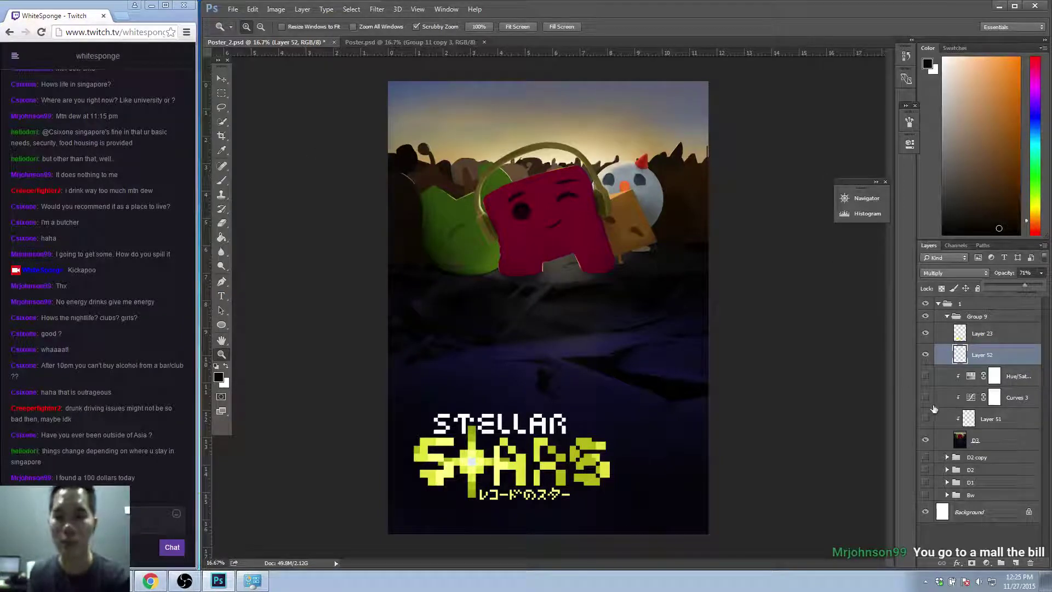
pyautogui.moveTo(926, 376); pyautogui.dragTo(926, 419)
pyautogui.moveTo(991, 356); pyautogui.dragTo(993, 413)
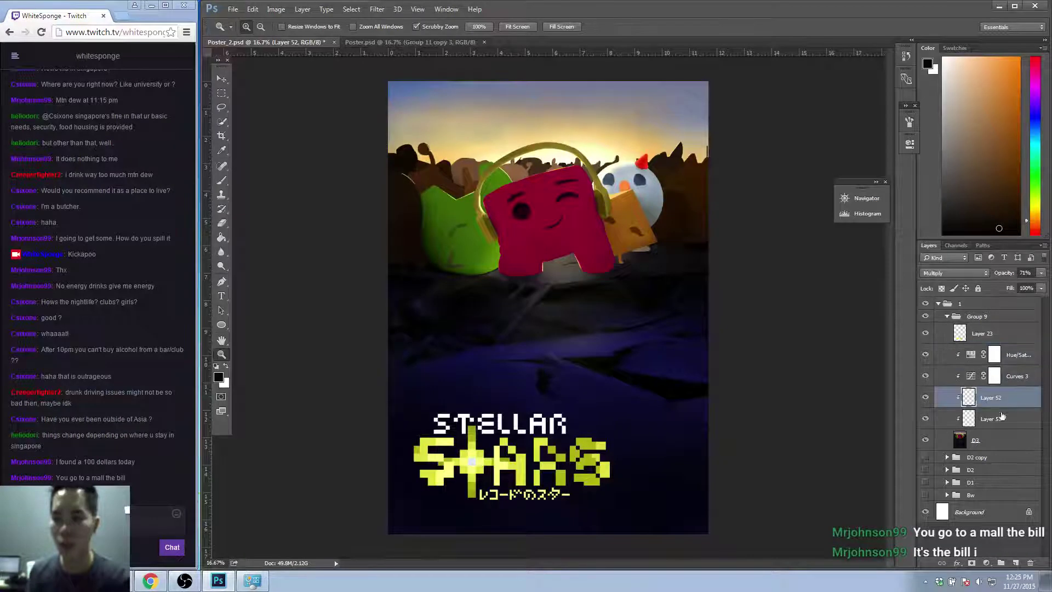
# Remove the separate Layer 51 and Layer 52 from the stack above D3.
pyautogui.click(986, 420)
pyautogui.press('Delete')
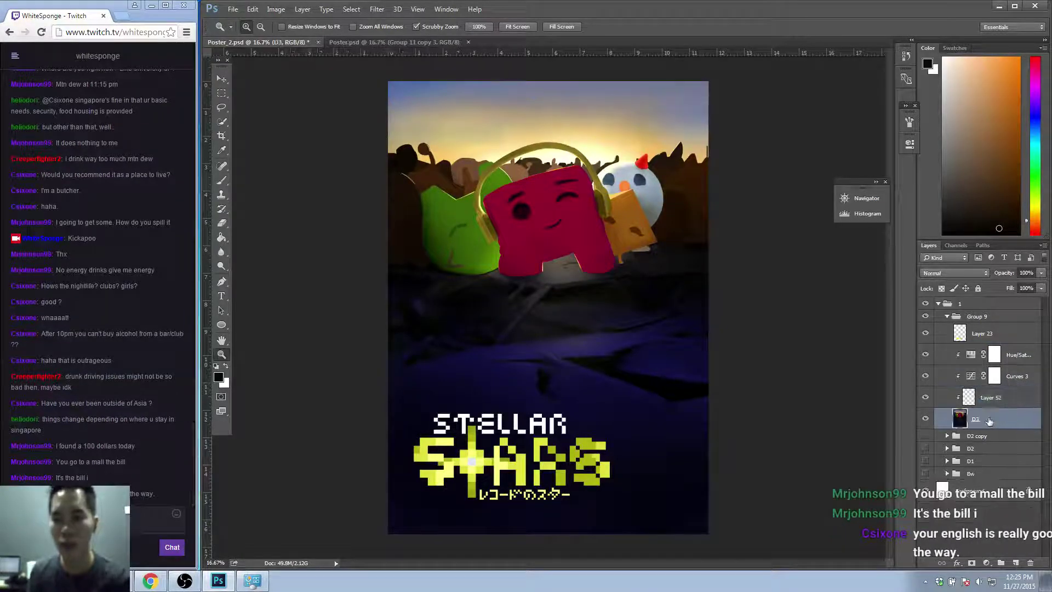
pyautogui.click(995, 405)
pyautogui.press('Delete')
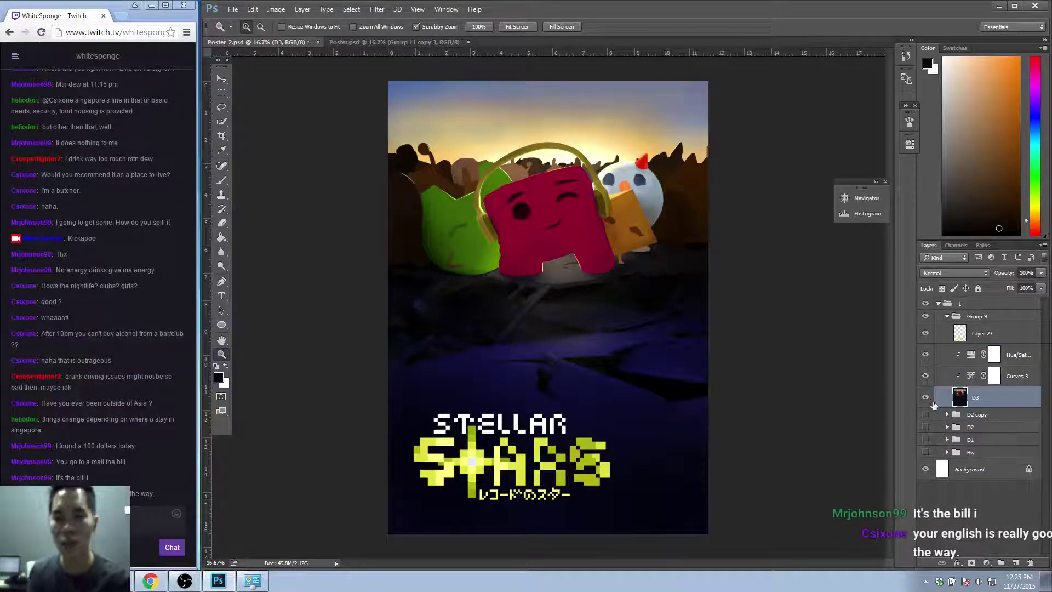
# Move the white point of the Curves 3 adjustment to input 213 with output 255.
pyautogui.click(993, 376)
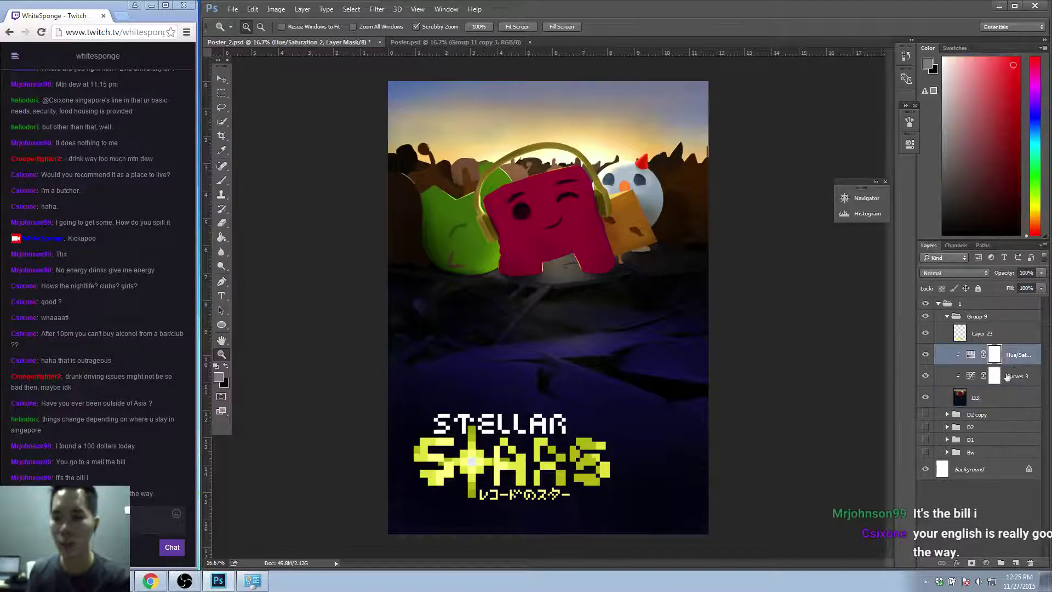
pyautogui.doubleClick(972, 378)
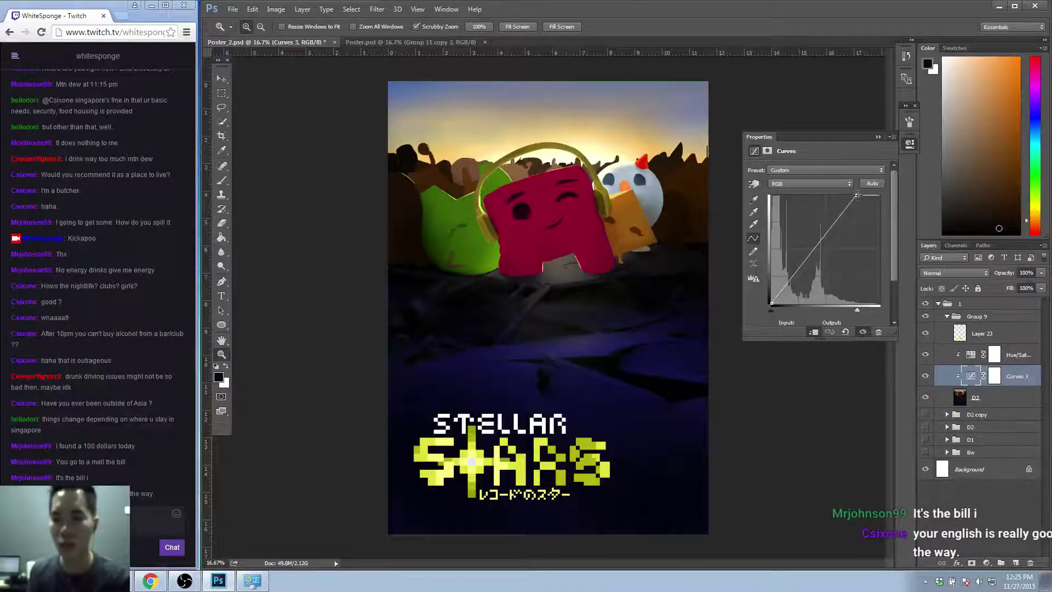
pyautogui.moveTo(862, 194); pyautogui.dragTo(864, 193)
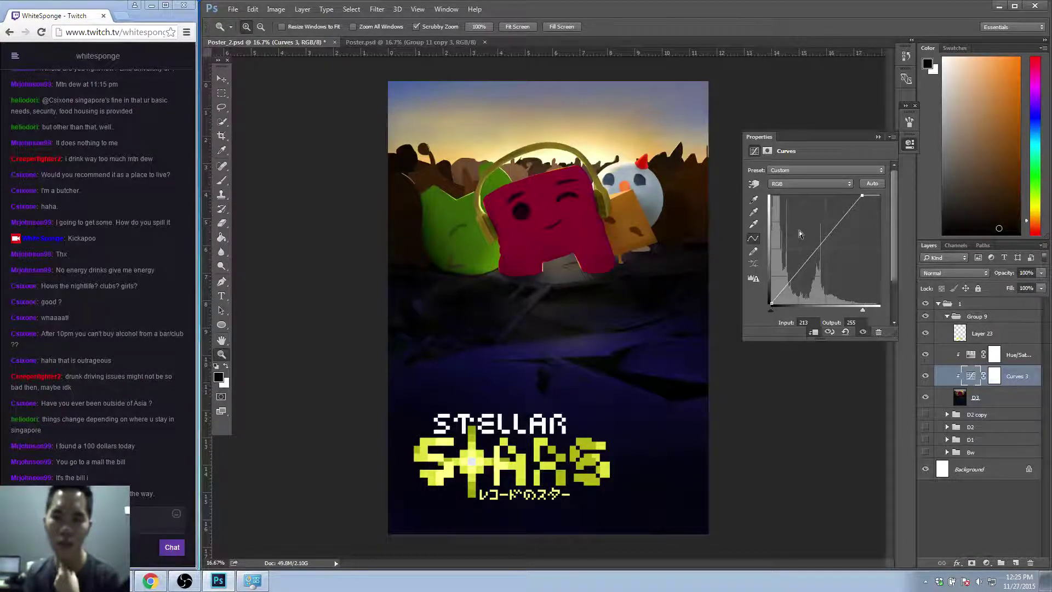
pyautogui.click(878, 137)
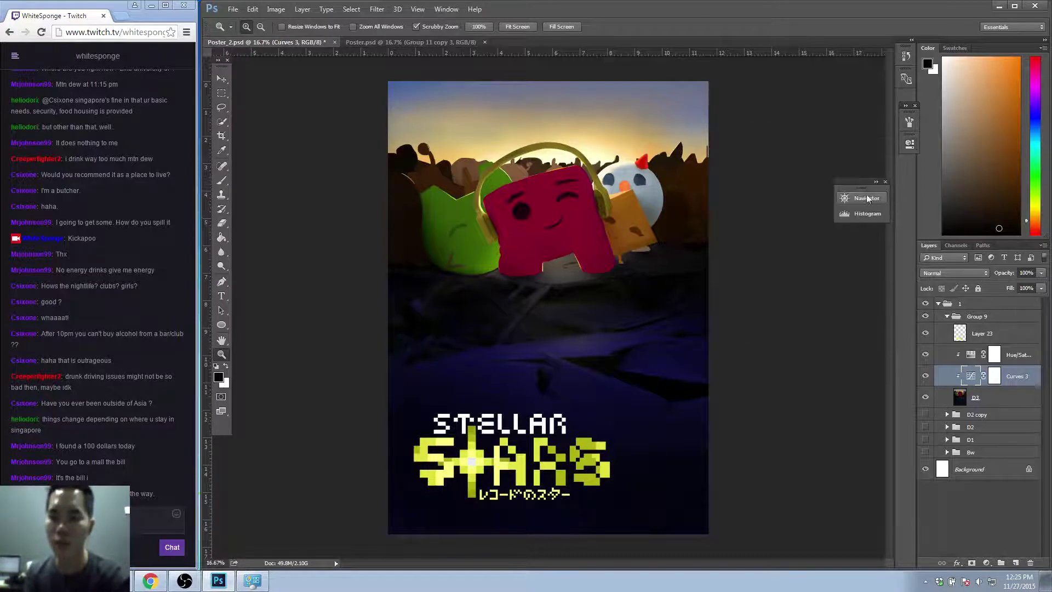
# Recheck the Curves 3 adjustment and dock the floating Navigator and Histogram panels beside the existing panel column.
pyautogui.moveTo(861, 177); pyautogui.dragTo(738, 275)
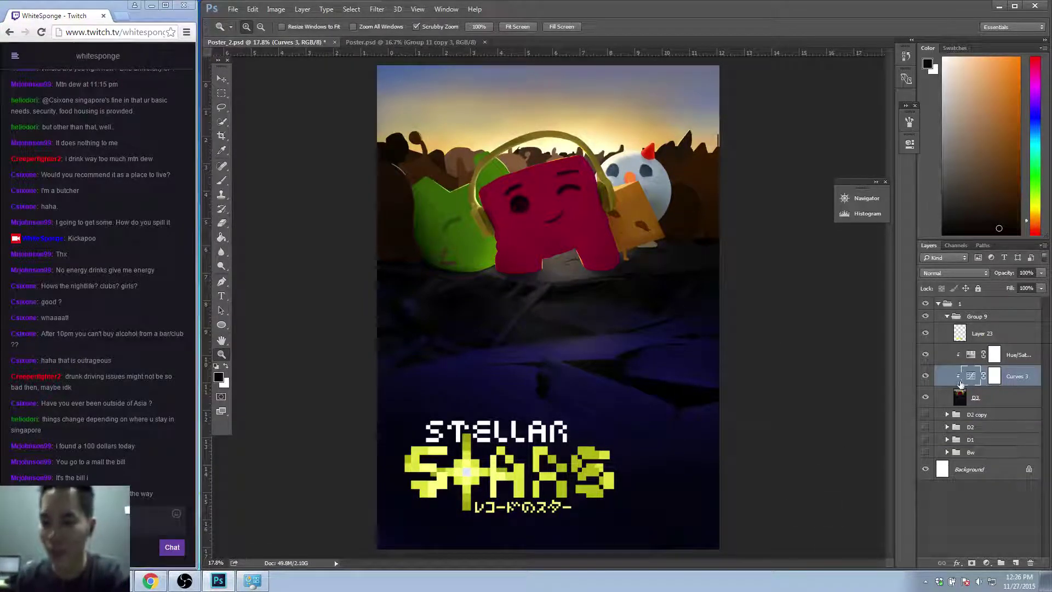
pyautogui.doubleClick(972, 381)
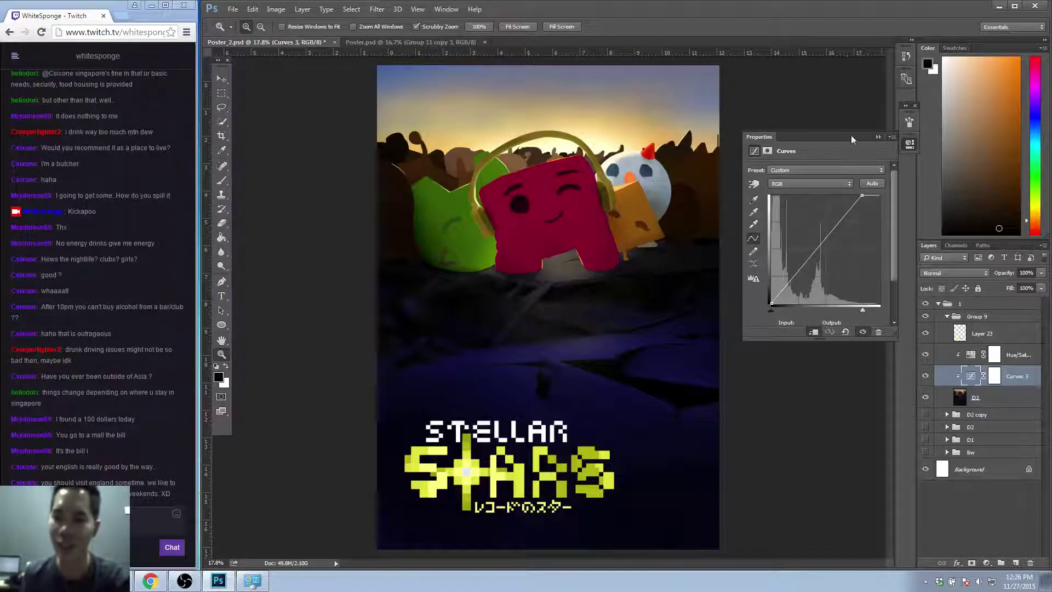
pyautogui.click(877, 137)
pyautogui.click(885, 181)
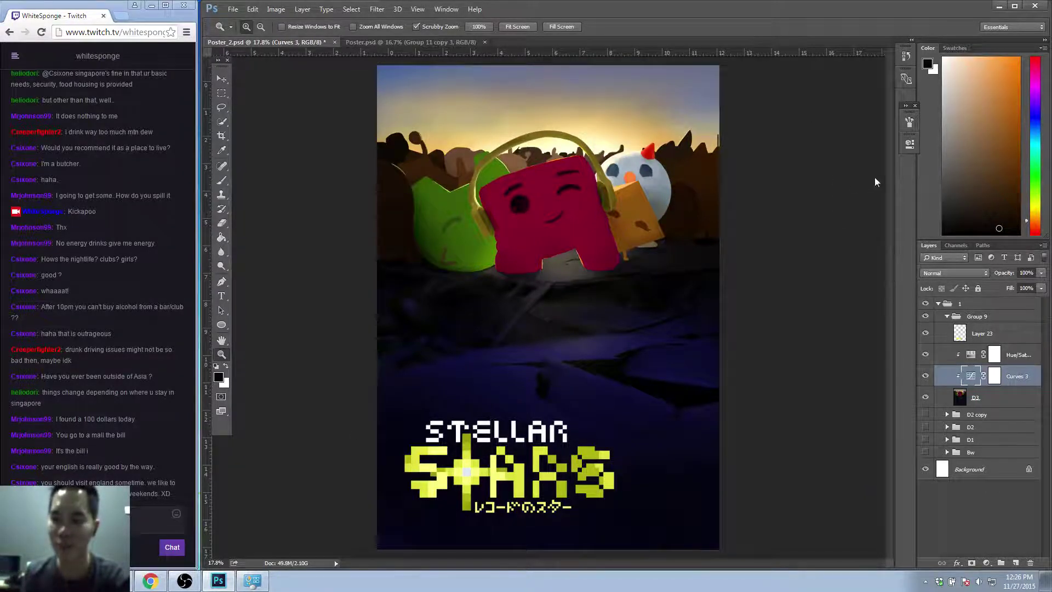
pyautogui.moveTo(883, 166); pyautogui.dragTo(899, 175)
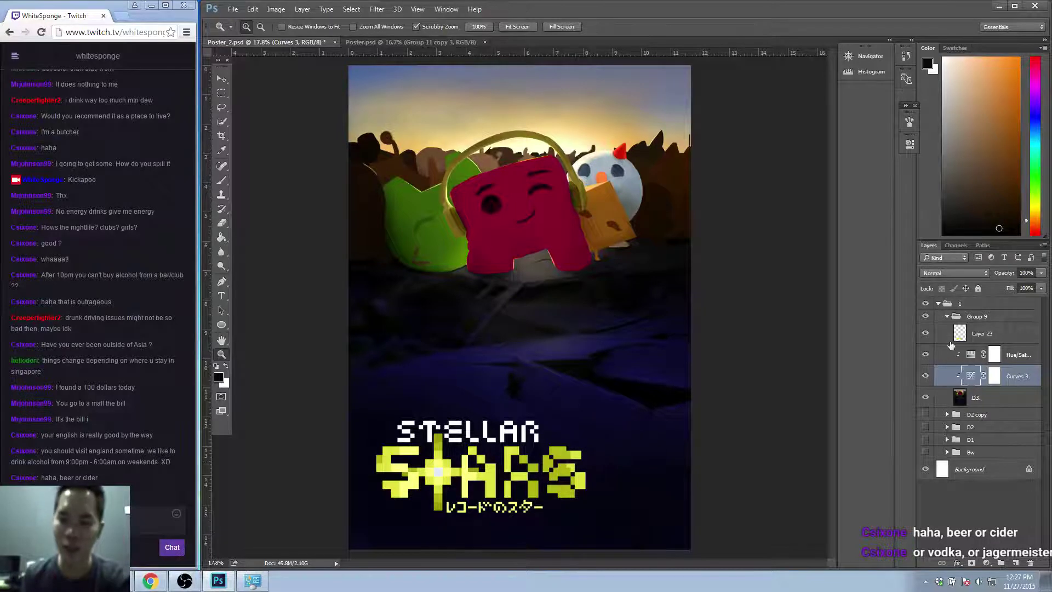
# Make D3 active, hide the title lettering on Layer 23, and sample the dark navy of the lower ground for the Brush.
pyautogui.click(1007, 401)
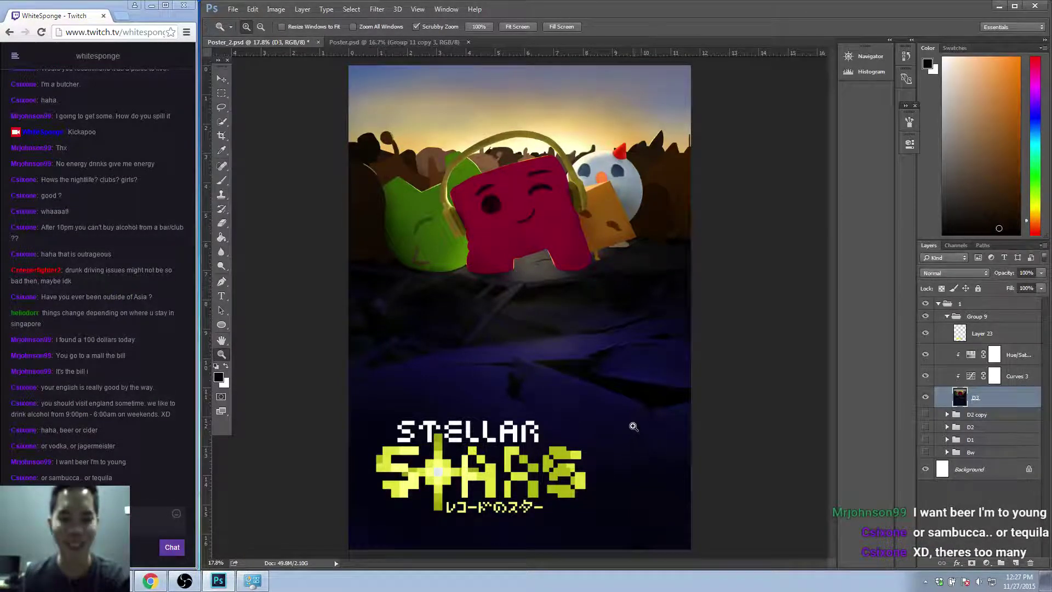
pyautogui.click(646, 407)
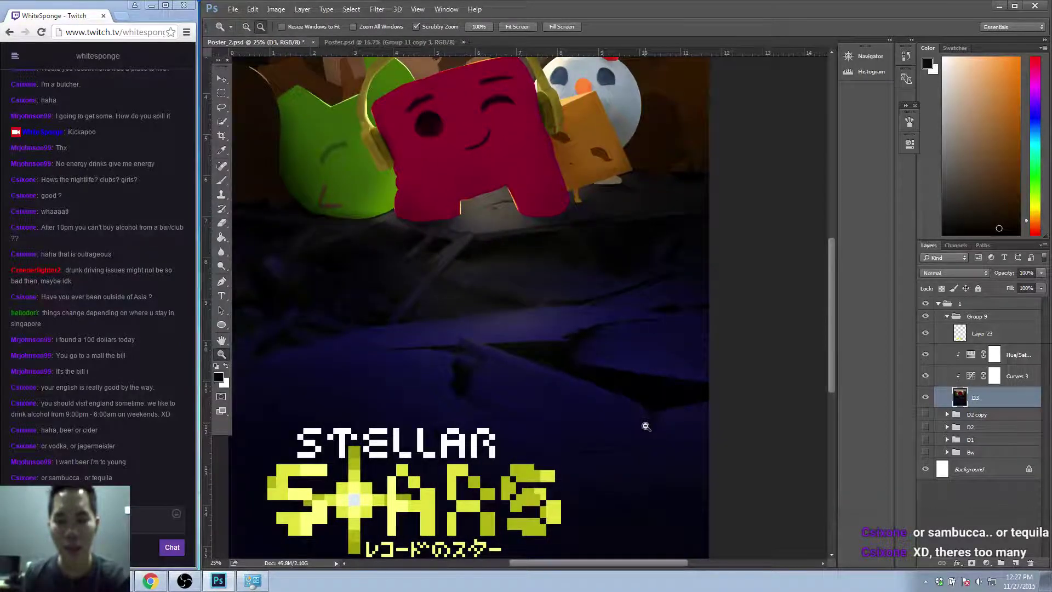
pyautogui.keyDown('alt'); pyautogui.click(642, 424); pyautogui.keyUp('alt')
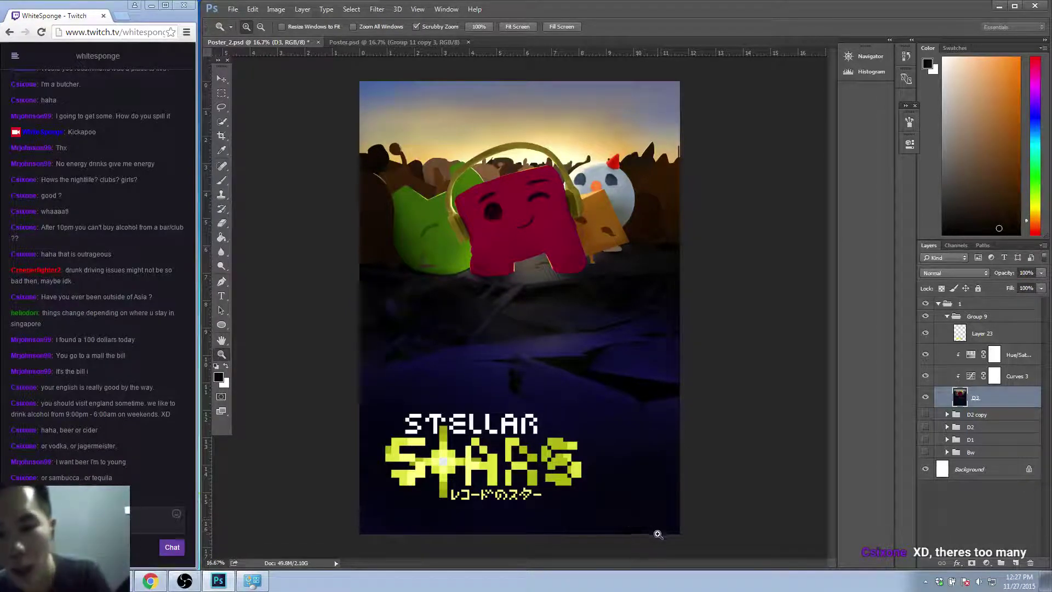
pyautogui.press('b')
pyautogui.keyDown('alt'); pyautogui.click(380, 505); pyautogui.keyUp('alt')
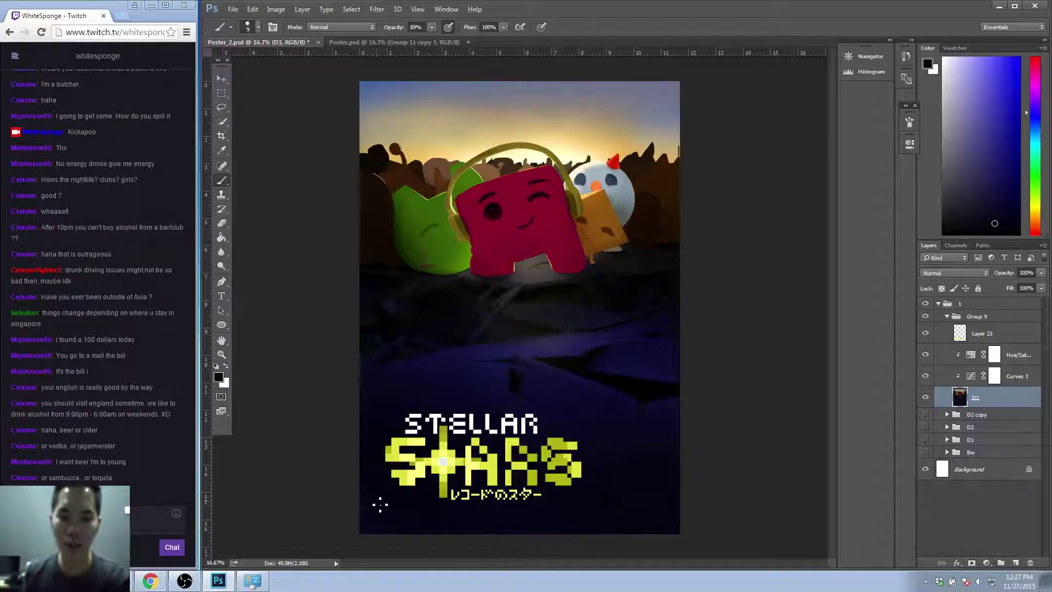
pyautogui.click(925, 335)
pyautogui.click(925, 335)
pyautogui.click(925, 334)
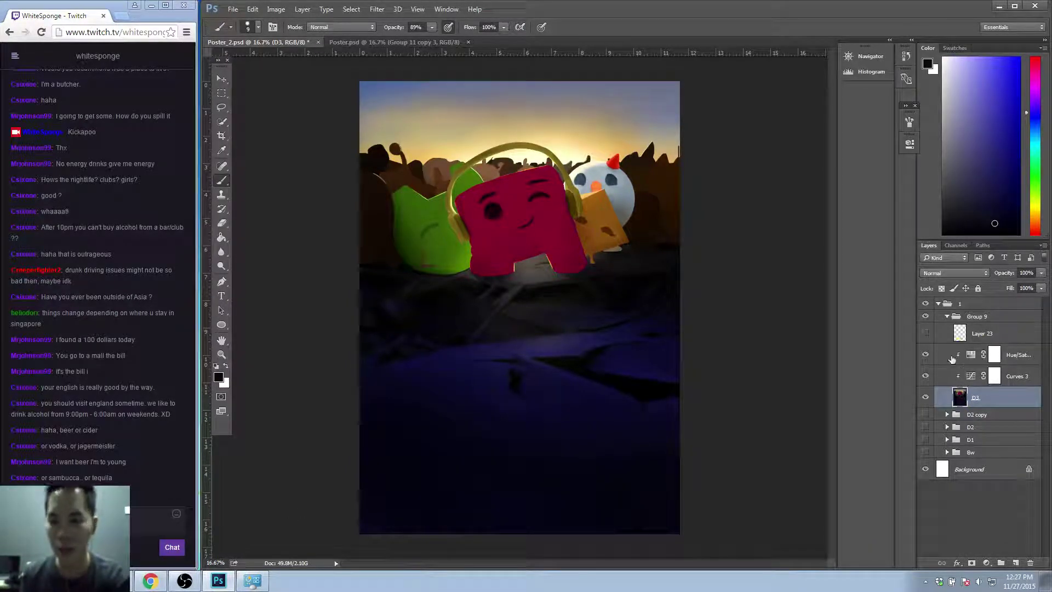
pyautogui.click(925, 335)
pyautogui.click(925, 334)
pyautogui.keyDown('alt'); pyautogui.click(393, 470); pyautogui.keyUp('alt')
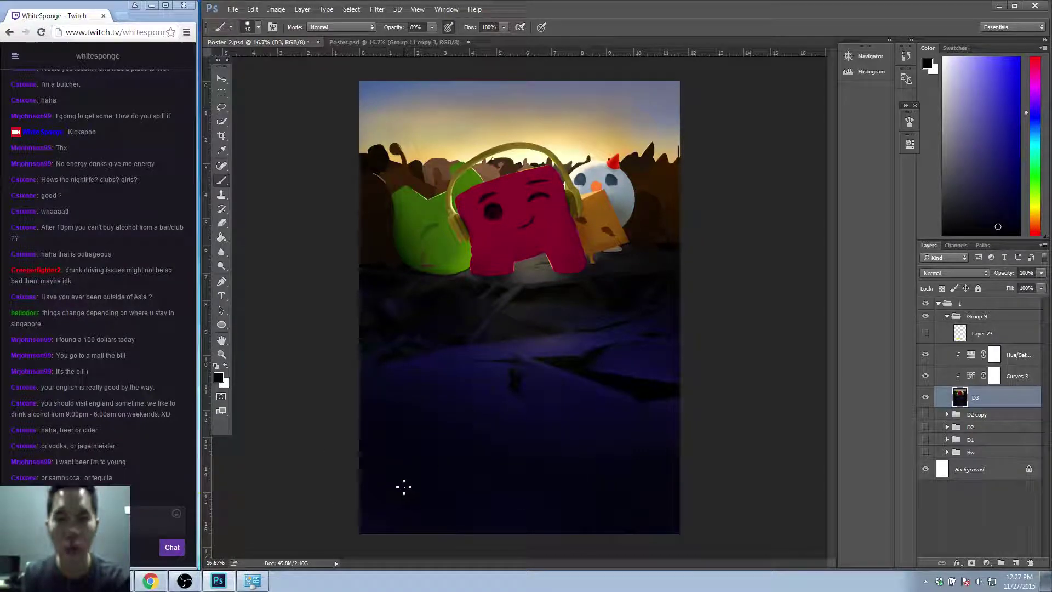
# Enlarge the Brush to 800 px for the dark lower ground and make the Layer 23 lettering visible again.
pyautogui.press(']')
pyautogui.press(']')
pyautogui.press(']')
pyautogui.press(']')
pyautogui.press(']')
pyautogui.press(']')
pyautogui.press(']')
pyautogui.press(']')
pyautogui.press(']')
pyautogui.press(']')
pyautogui.press(']')
pyautogui.press(']')
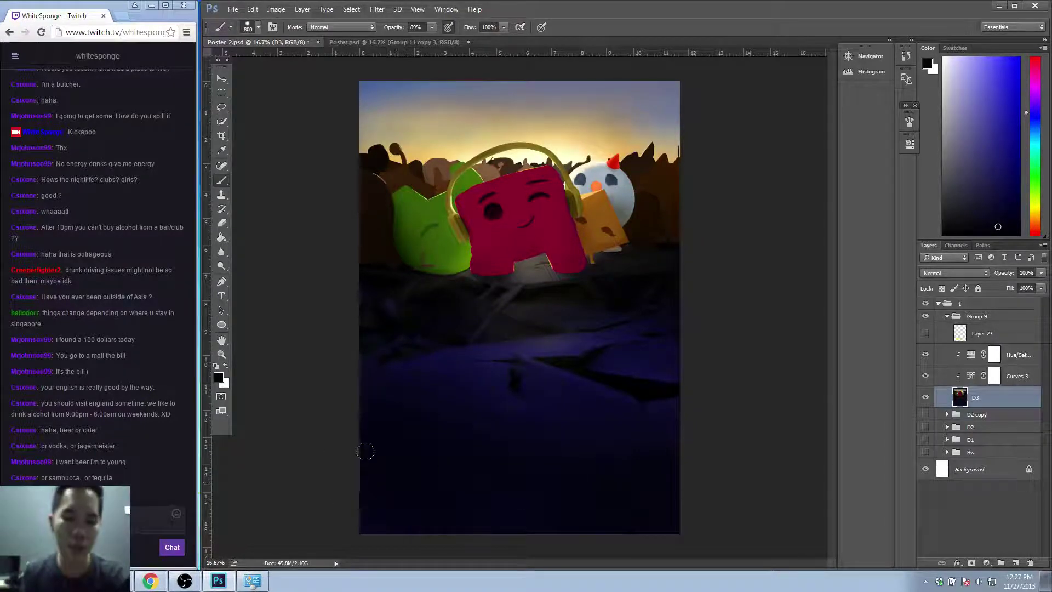
pyautogui.click(257, 27)
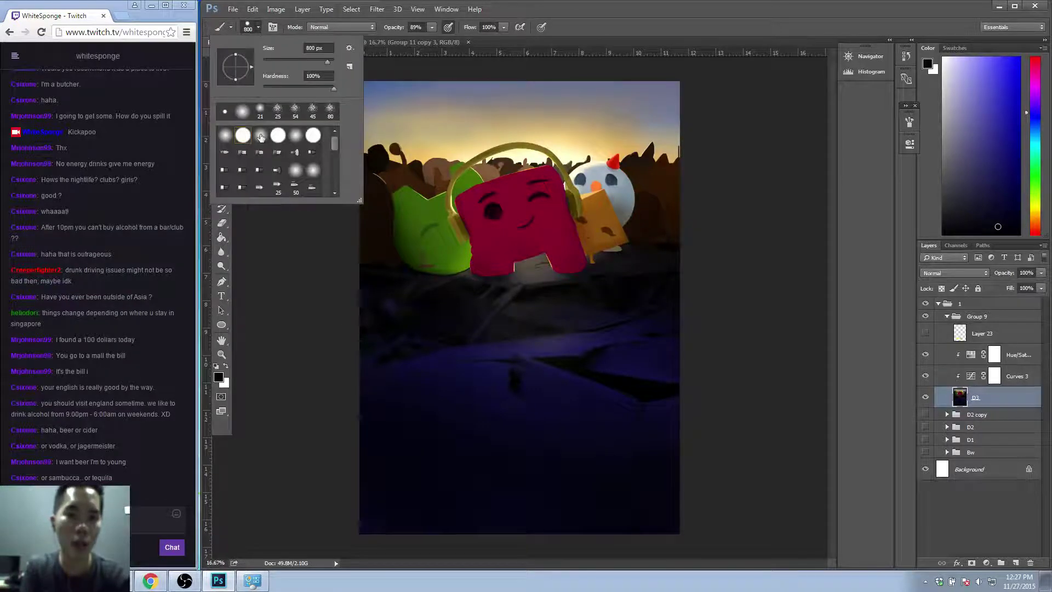
pyautogui.click(264, 473)
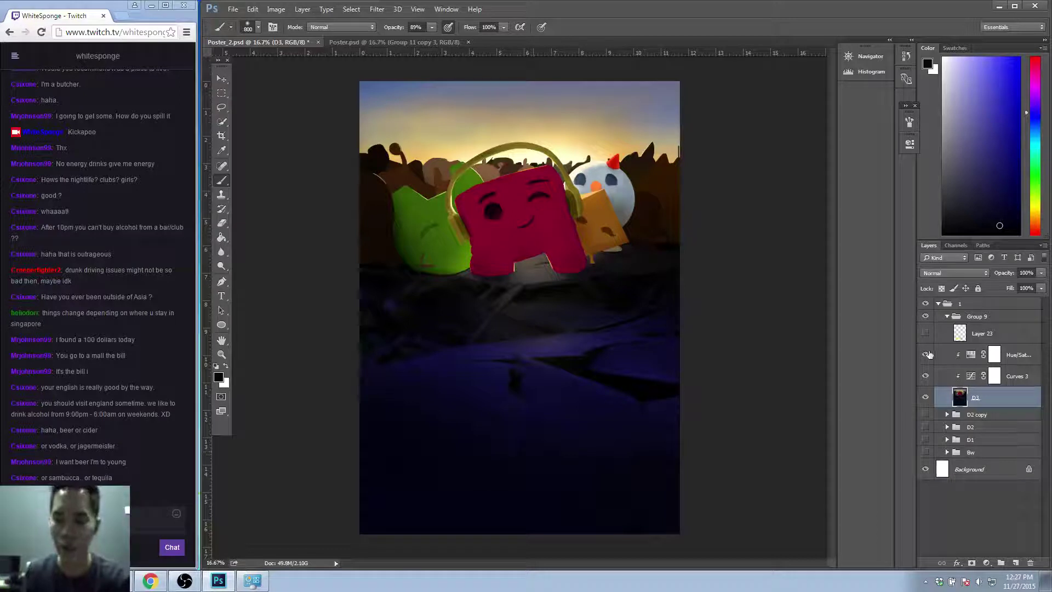
pyautogui.click(925, 333)
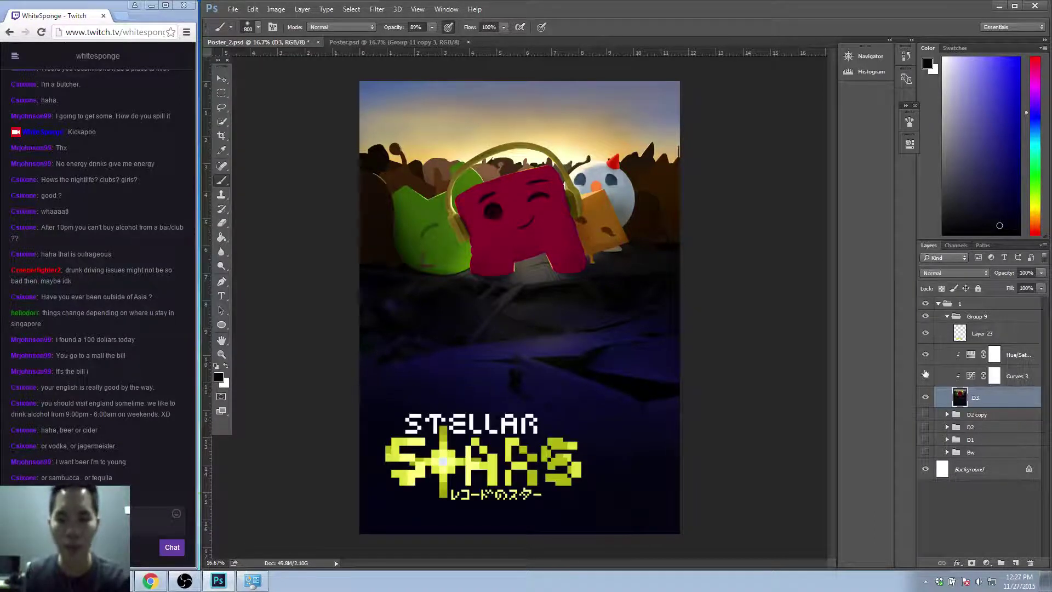
# Paint the dark lower ground around the title lettering on D3 with navy tones sampled beside it, using the 800 px Brush.
pyautogui.keyDown('alt'); pyautogui.click(641, 491); pyautogui.keyUp('alt')
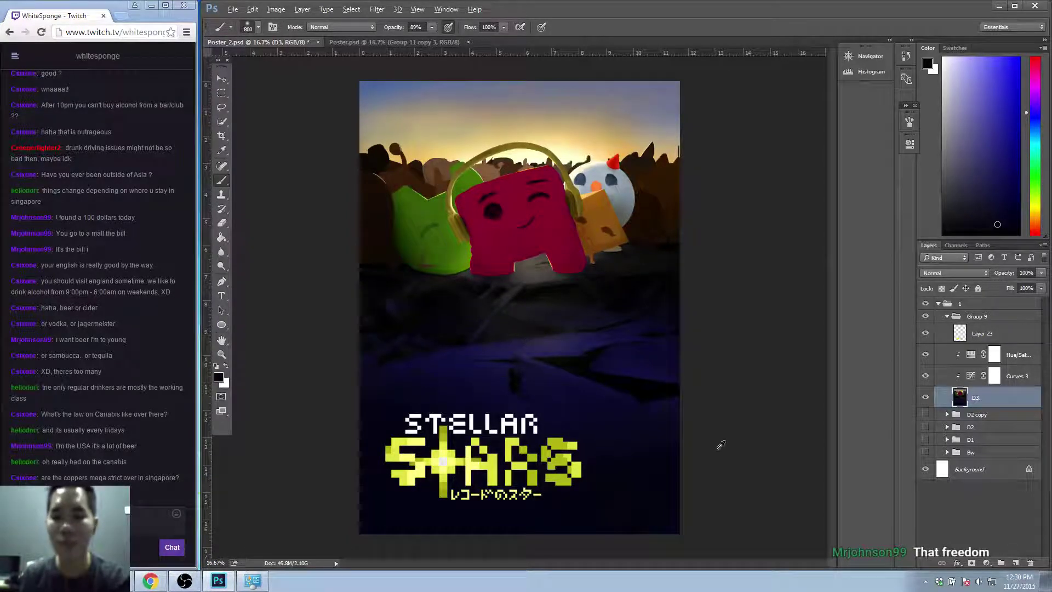
pyautogui.keyDown('alt'); pyautogui.click(661, 467); pyautogui.keyUp('alt')
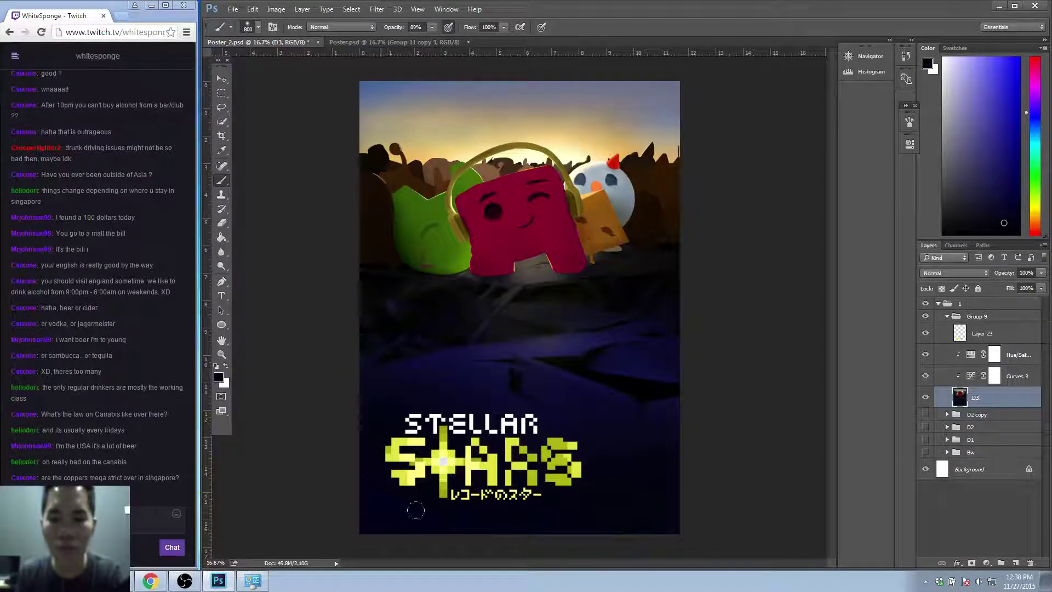
pyautogui.keyDown('alt'); pyautogui.click(623, 481); pyautogui.keyUp('alt')
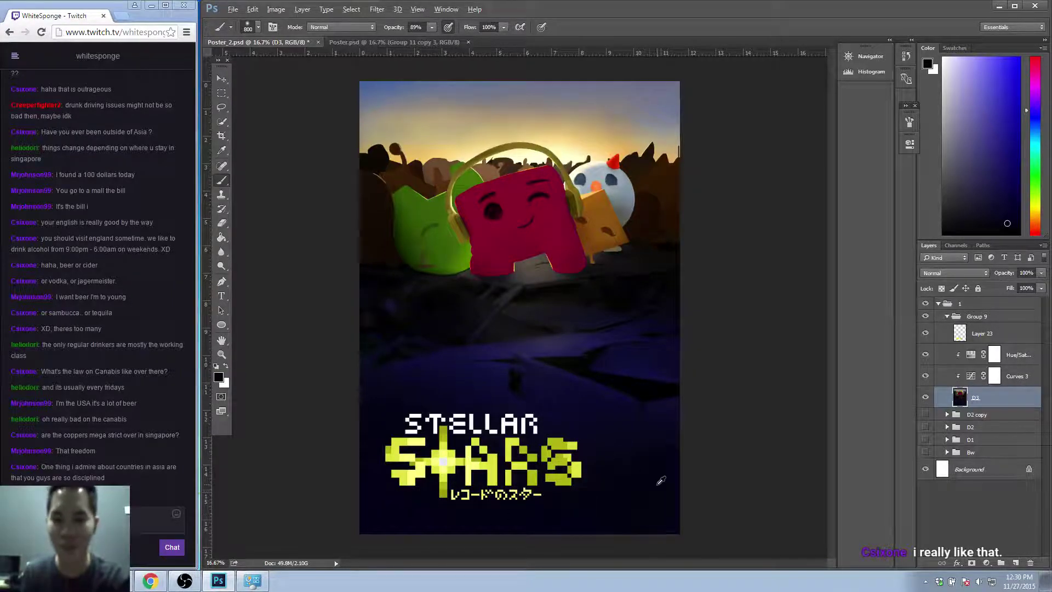
pyautogui.keyDown('alt'); pyautogui.click(359, 457); pyautogui.keyUp('alt')
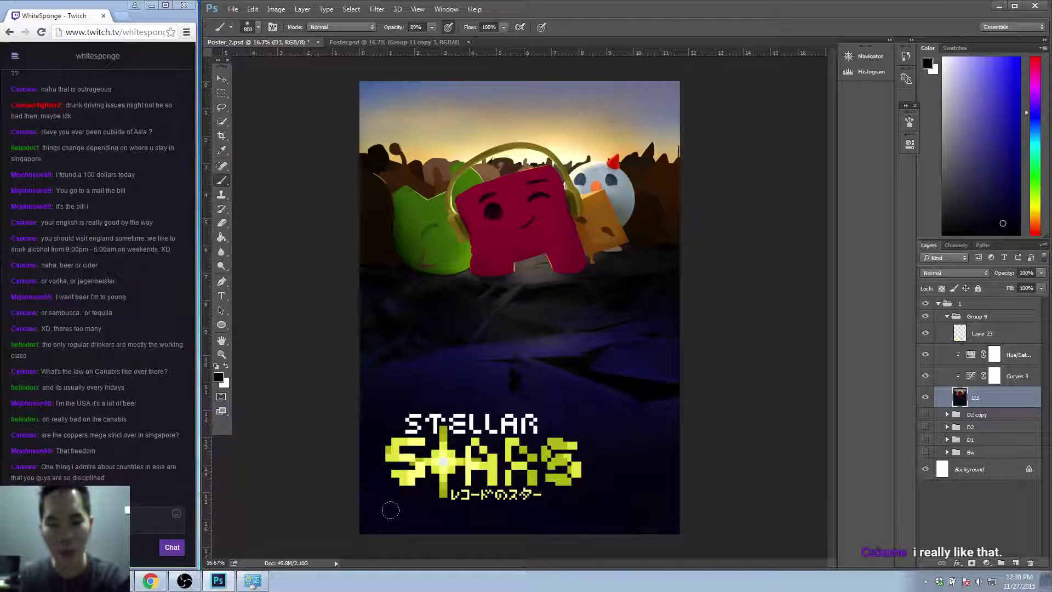
pyautogui.keyDown('alt'); pyautogui.click(374, 438); pyautogui.keyUp('alt')
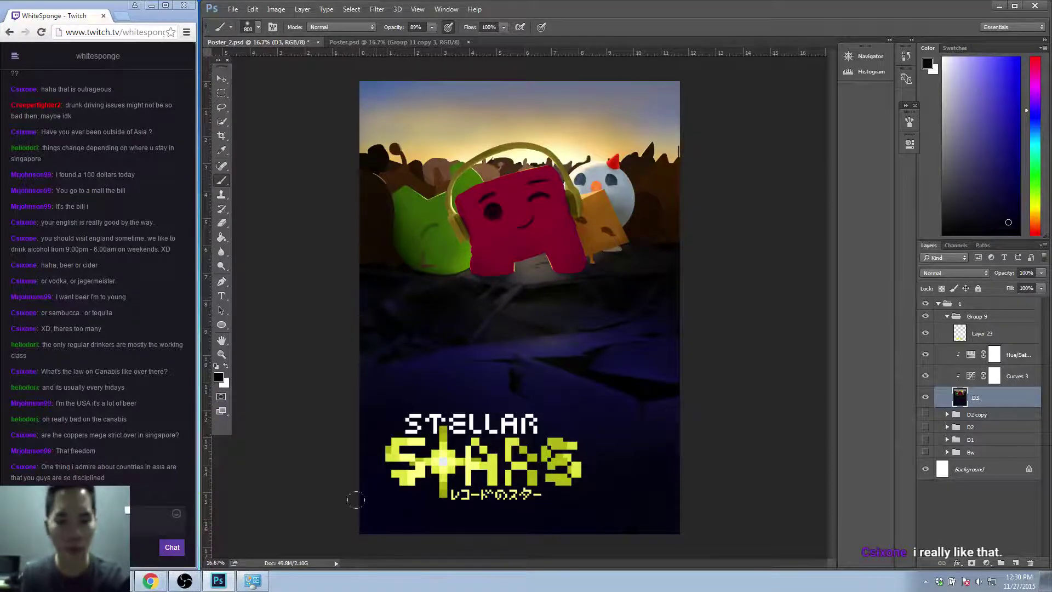
# Reduce the Brush to 300 px and its opacity to 31% for softer touch-ups of the ground.
pyautogui.press('[')
pyautogui.press('[')
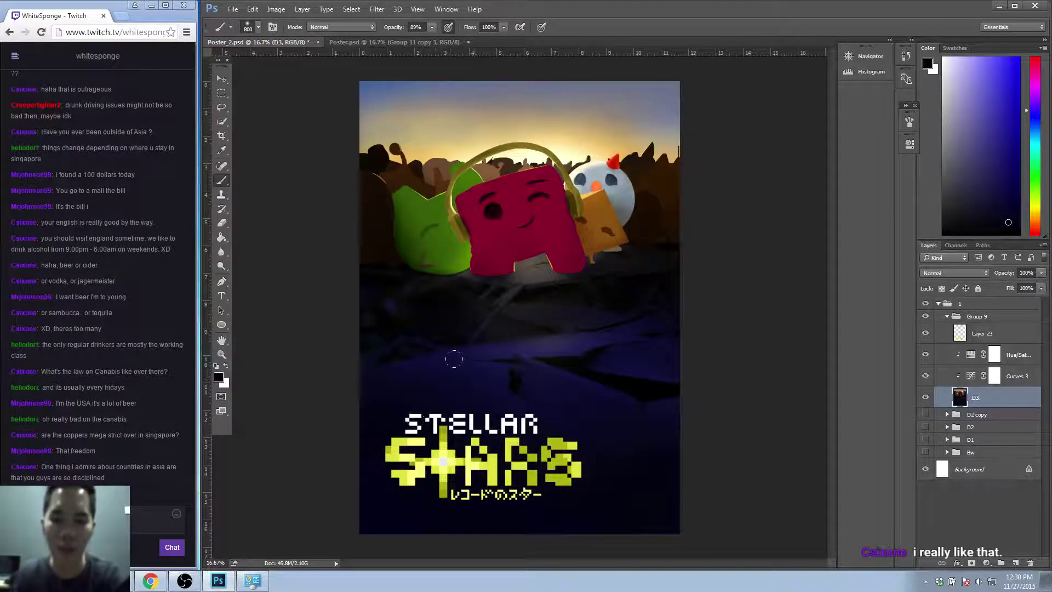
pyautogui.press('[')
pyautogui.press('[')
pyautogui.press('[')
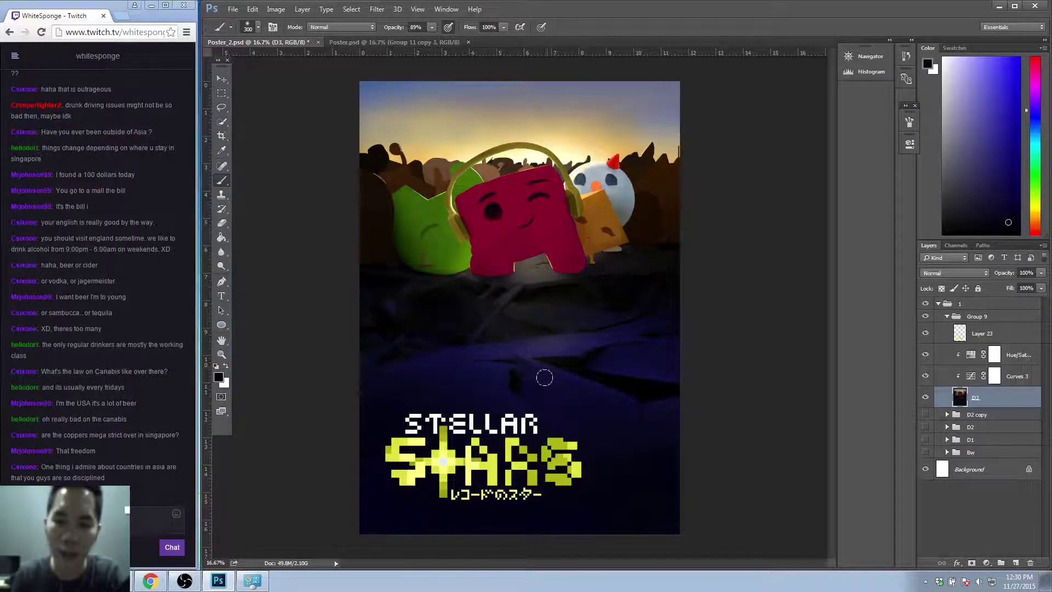
pyautogui.click(254, 26)
pyautogui.click(254, 26)
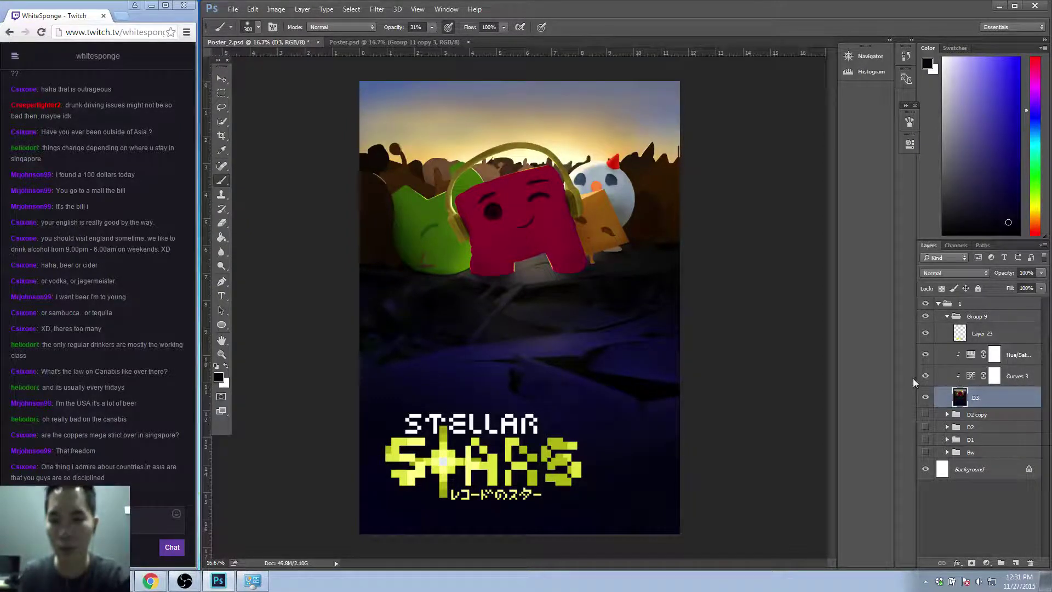
# Add a new layer clipped to D3 and sample dark tones from the rocky ground below the magenta character.
pyautogui.hotkey('ctrl', 'shift', 'n')
pyautogui.press('Return')
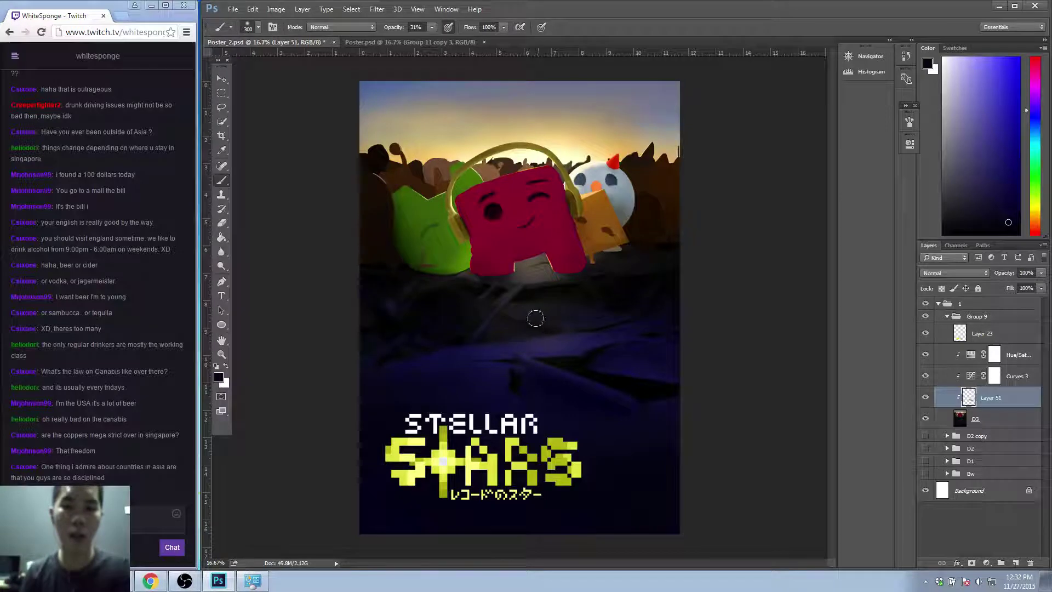
pyautogui.press('alt')
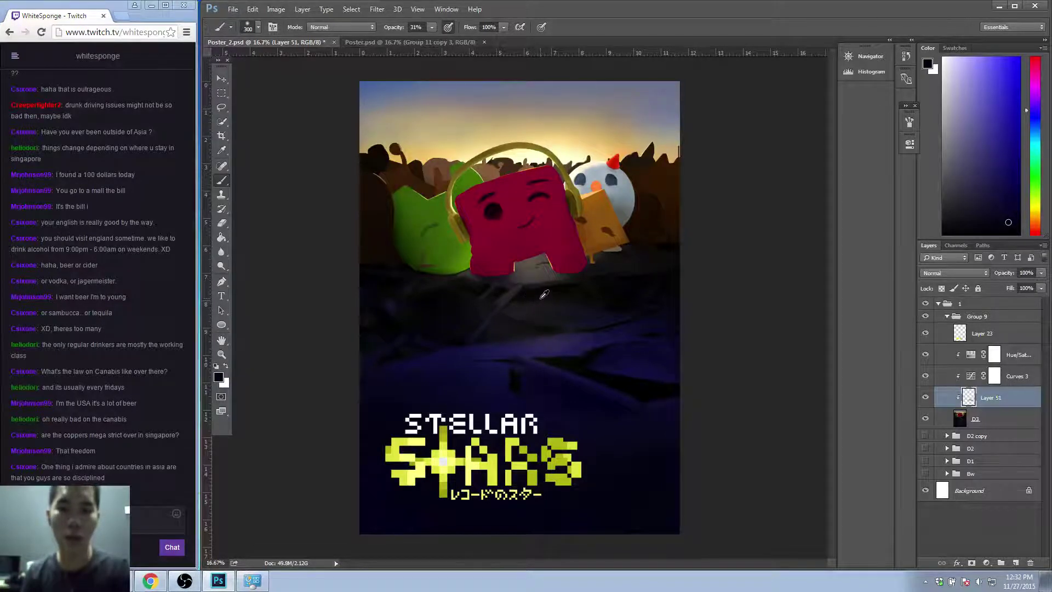
pyautogui.keyDown('alt'); pyautogui.click(543, 298); pyautogui.keyUp('alt')
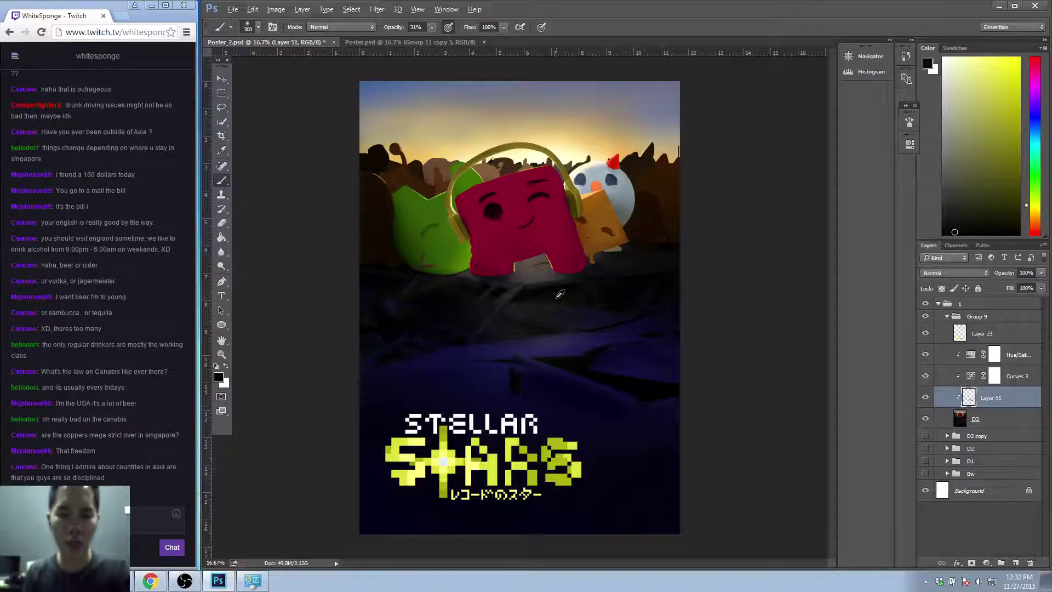
pyautogui.keyDown('alt'); pyautogui.click(553, 293); pyautogui.keyUp('alt')
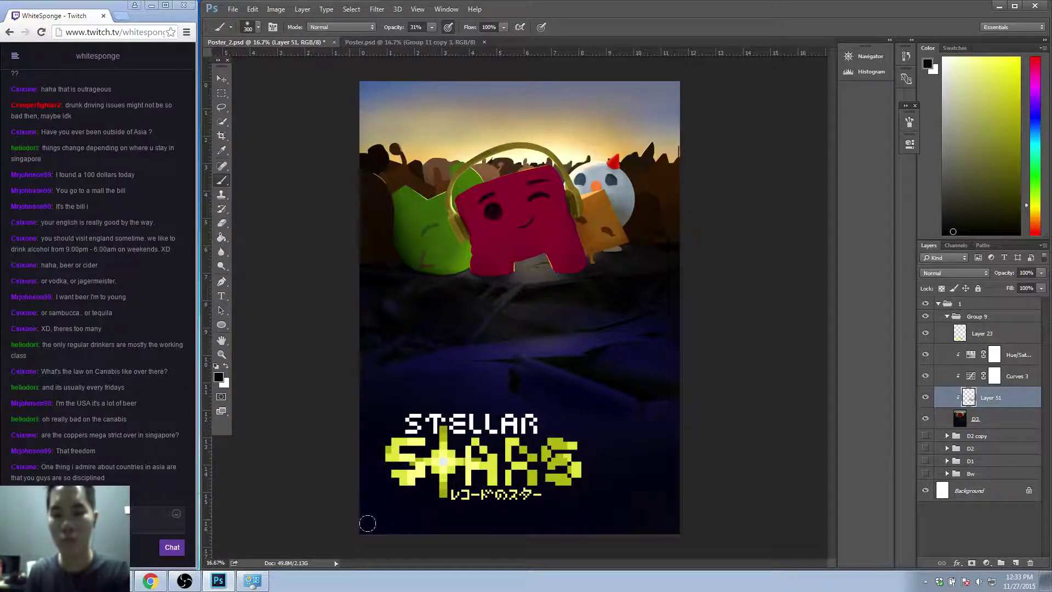
# Resize the Brush to 1000 px and paint subtle dark shading over the lower ground on the new clipped layer.
pyautogui.press(']')
pyautogui.press('[')
pyautogui.press('[')
pyautogui.press('[')
pyautogui.press(']')
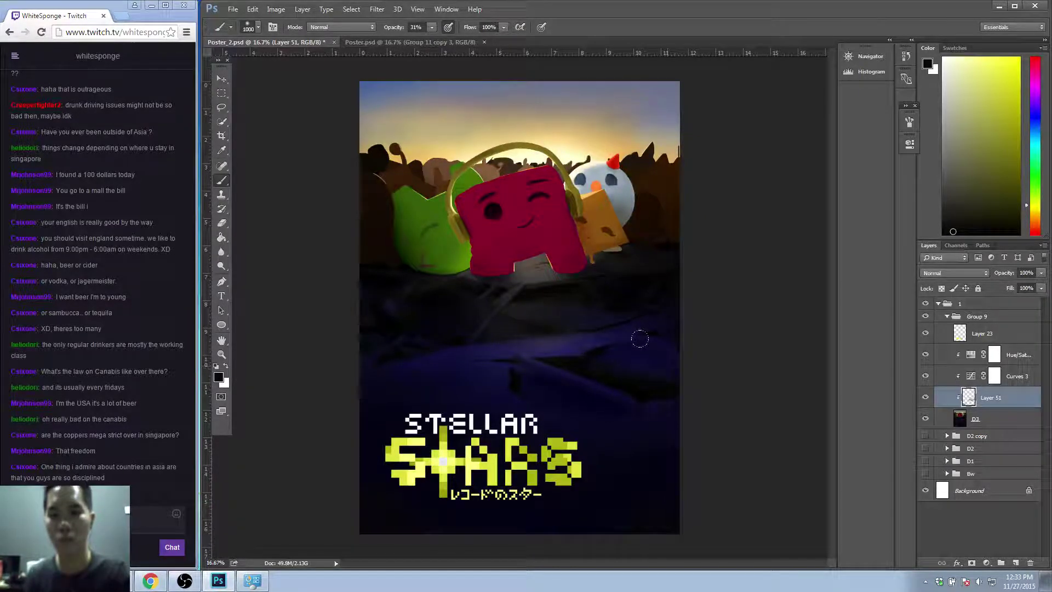
pyautogui.press('z')
pyautogui.keyDown('alt'); pyautogui.click(637, 378); pyautogui.keyUp('alt')
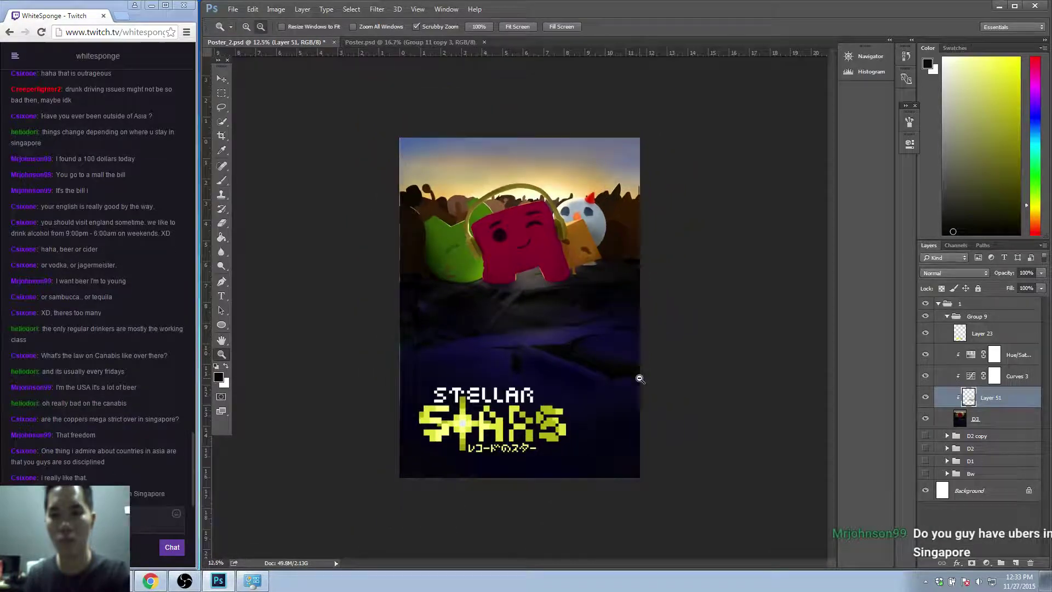
pyautogui.click(638, 378)
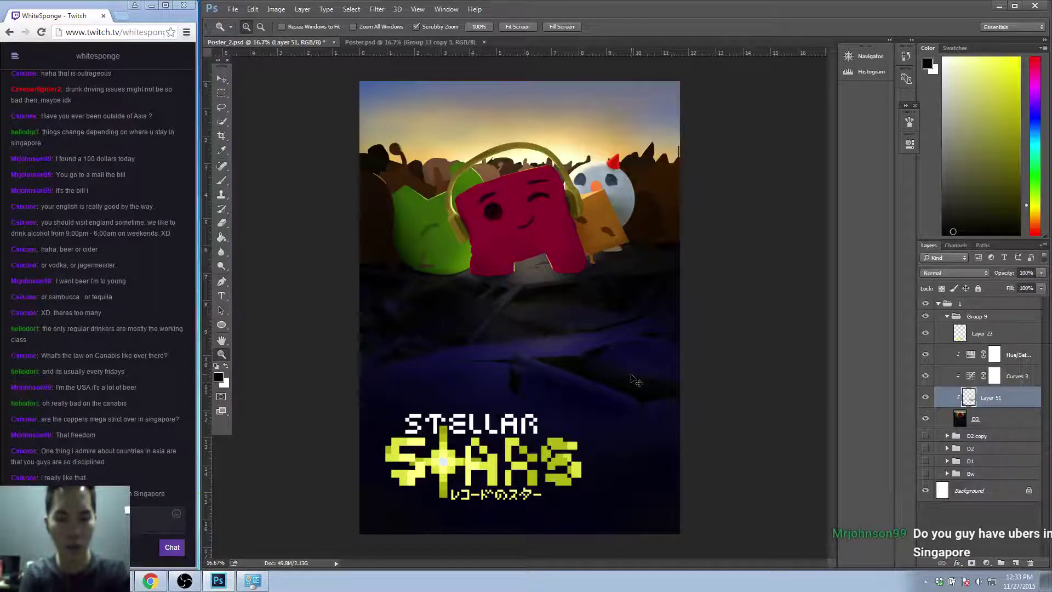
# Add another clipped layer above the shading layer, reduce the Brush to 500 px, and sample dark navy at the ground's left edge.
pyautogui.hotkey('ctrl', 'shift', 'n')
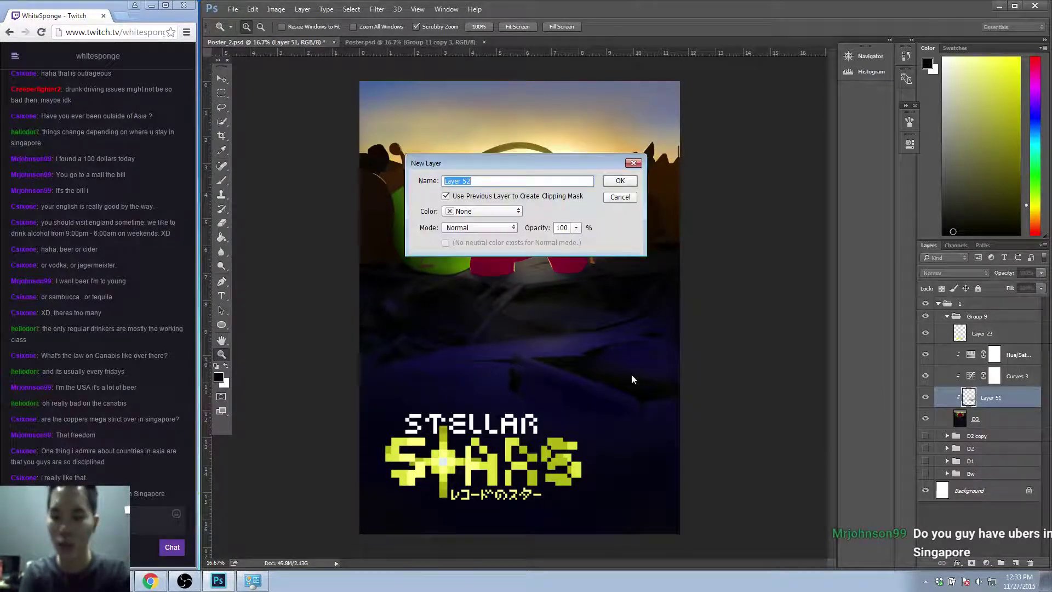
pyautogui.press('Return')
pyautogui.press('b')
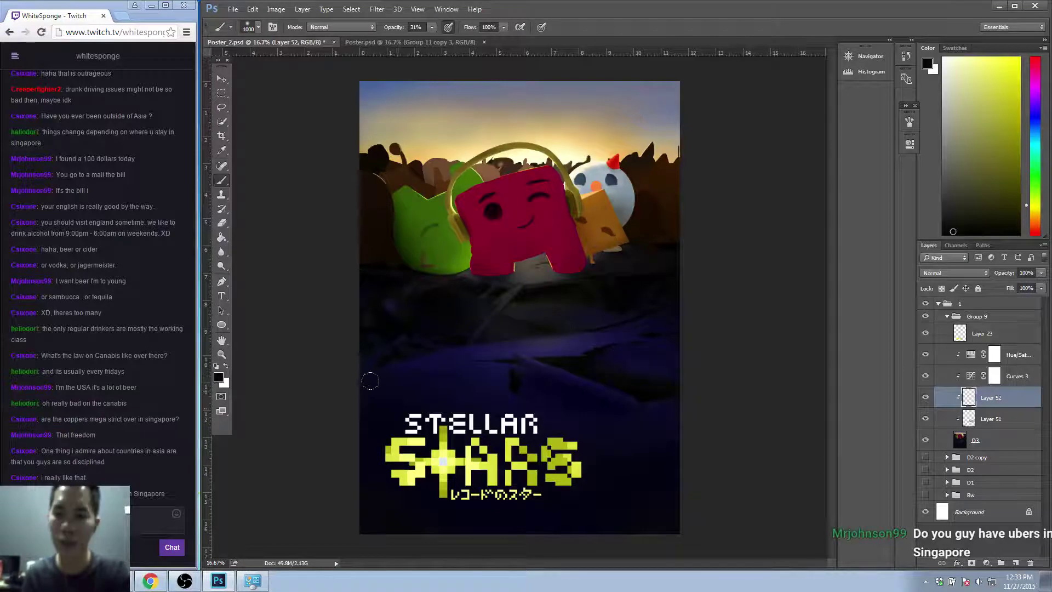
pyautogui.press('[')
pyautogui.press('[')
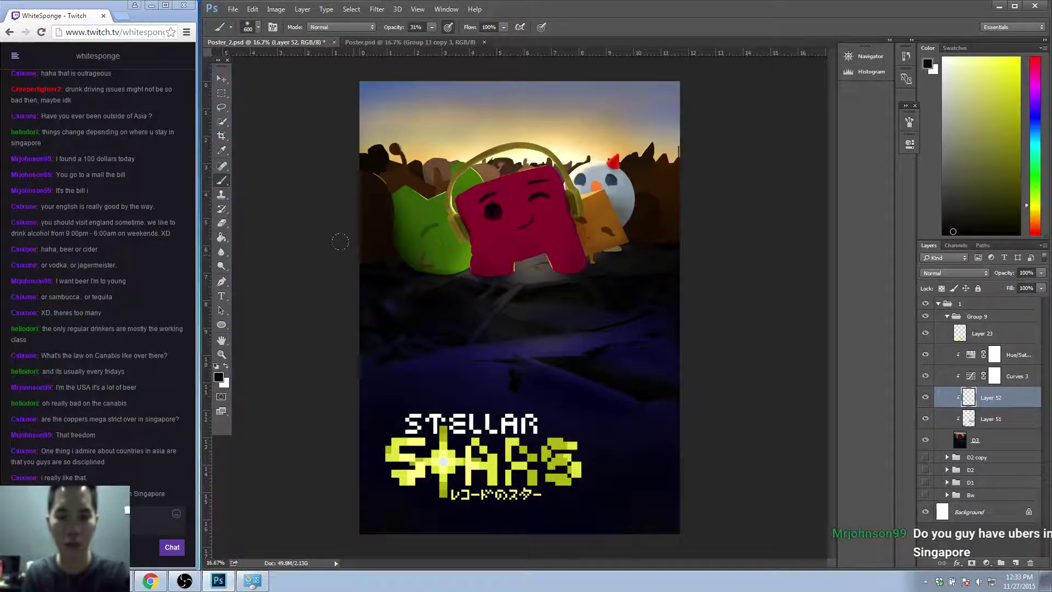
pyautogui.keyDown('alt'); pyautogui.click(366, 277); pyautogui.keyUp('alt')
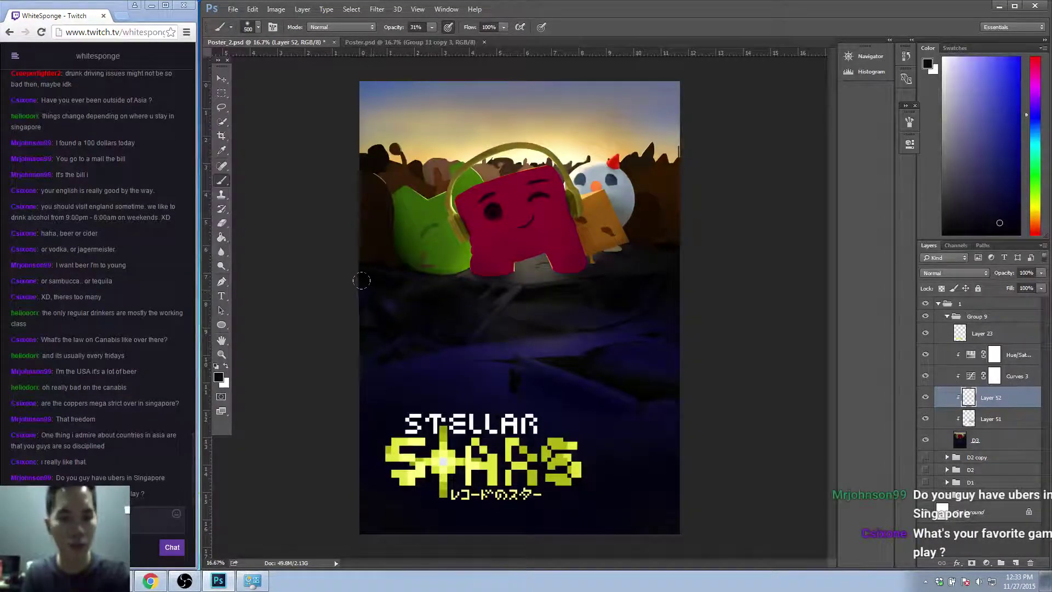
# Shade the crowd at the poster's right edge in navy with a 1100 px Brush, and reduce the Brush to 1000 px.
pyautogui.press(']')
pyautogui.press(']')
pyautogui.press(']')
pyautogui.press(']')
pyautogui.press(']')
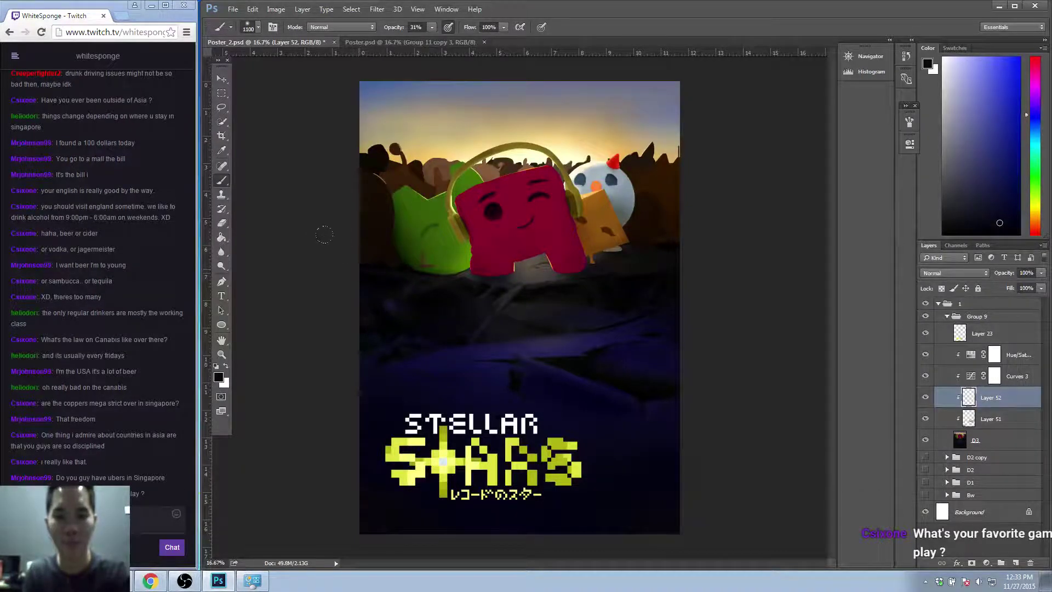
pyautogui.moveTo(661, 214)
pyautogui.mouseDown()
pyautogui.moveTo(669, 241)
pyautogui.moveTo(686, 226)
pyautogui.mouseUp()
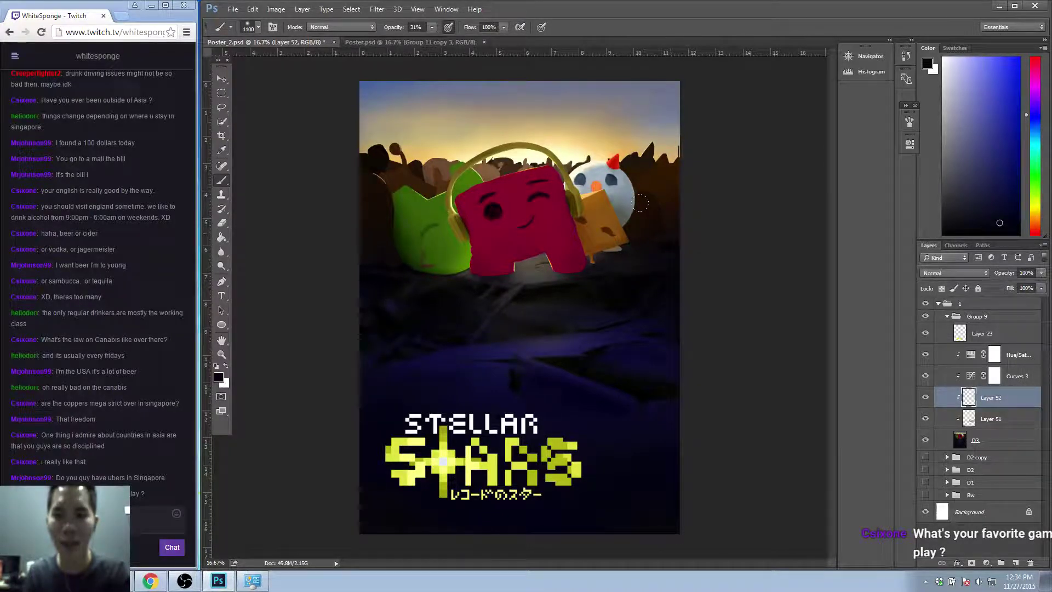
pyautogui.press('[')
pyautogui.press('[')
pyautogui.press('[')
pyautogui.press(']')
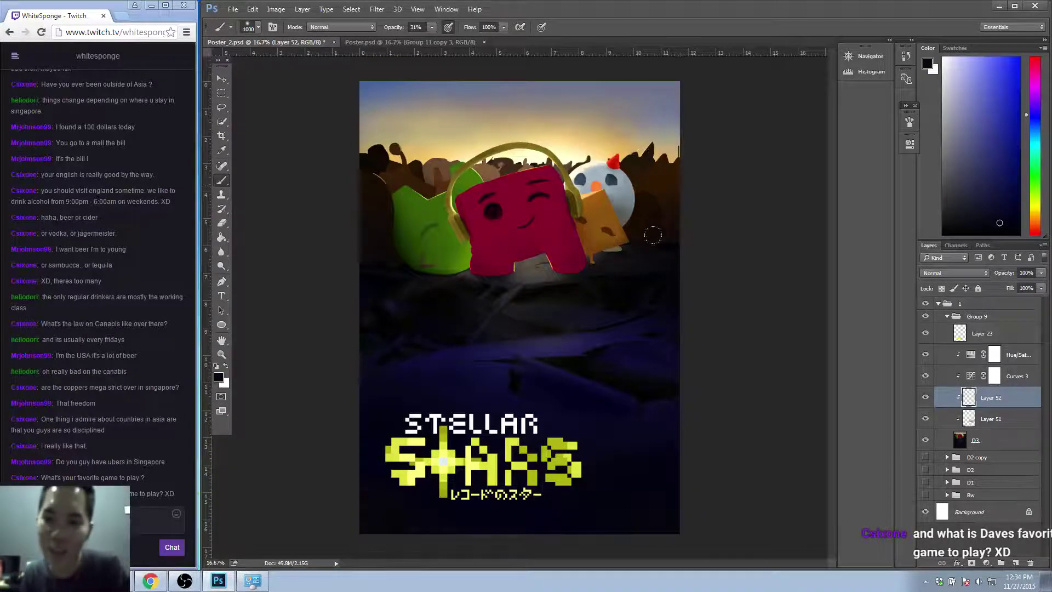
# Touch up the dark crowd base beside the orange character at the poster's right edge with a 200 px Brush.
pyautogui.press('z')
pyautogui.click(677, 237)
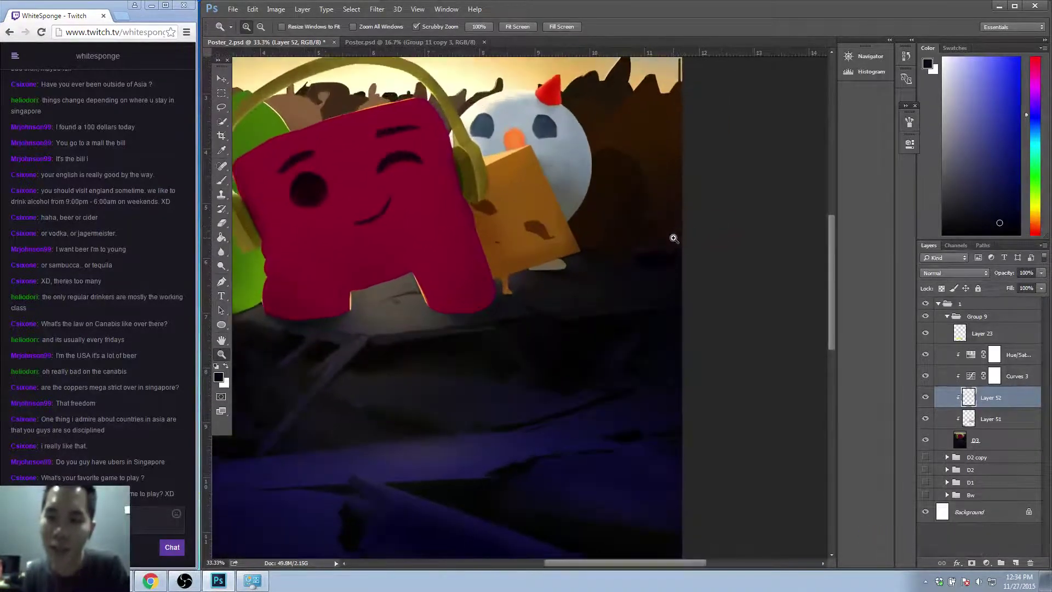
pyautogui.click(710, 244)
pyautogui.press('b')
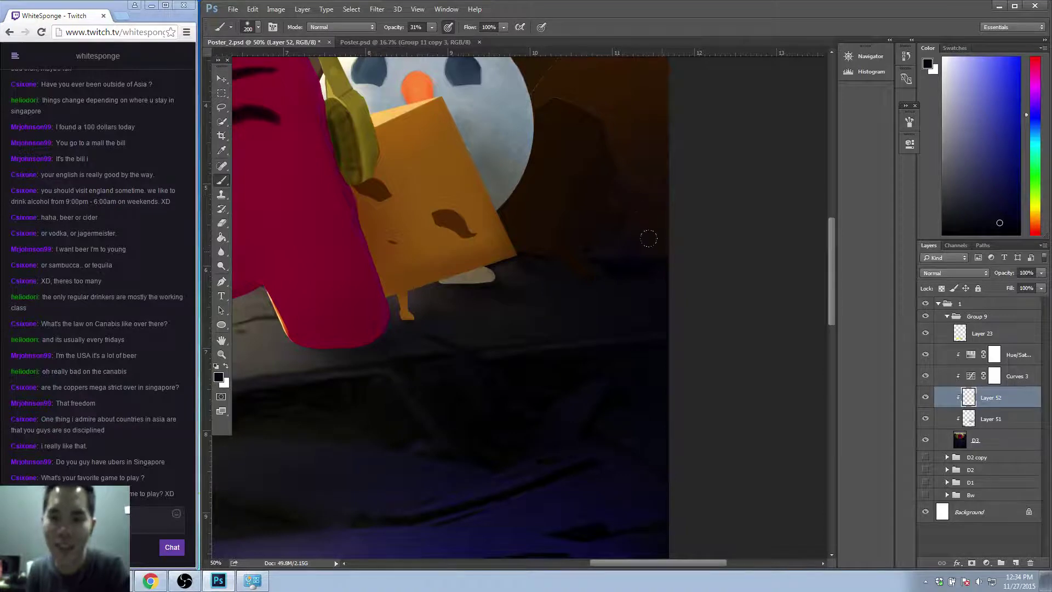
# Blend the navy shading along the crowd's right edge with a 700 px Brush and review the whole poster.
pyautogui.press('z')
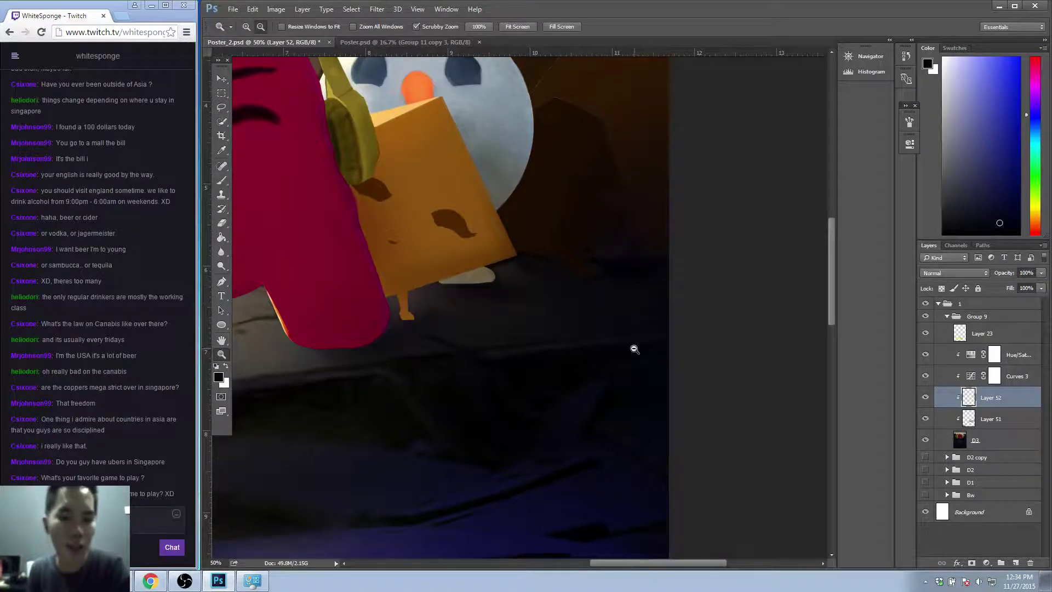
pyautogui.keyDown('alt'); pyautogui.click(642, 331); pyautogui.keyUp('alt')
pyautogui.keyDown('alt'); pyautogui.click(642, 331); pyautogui.keyUp('alt')
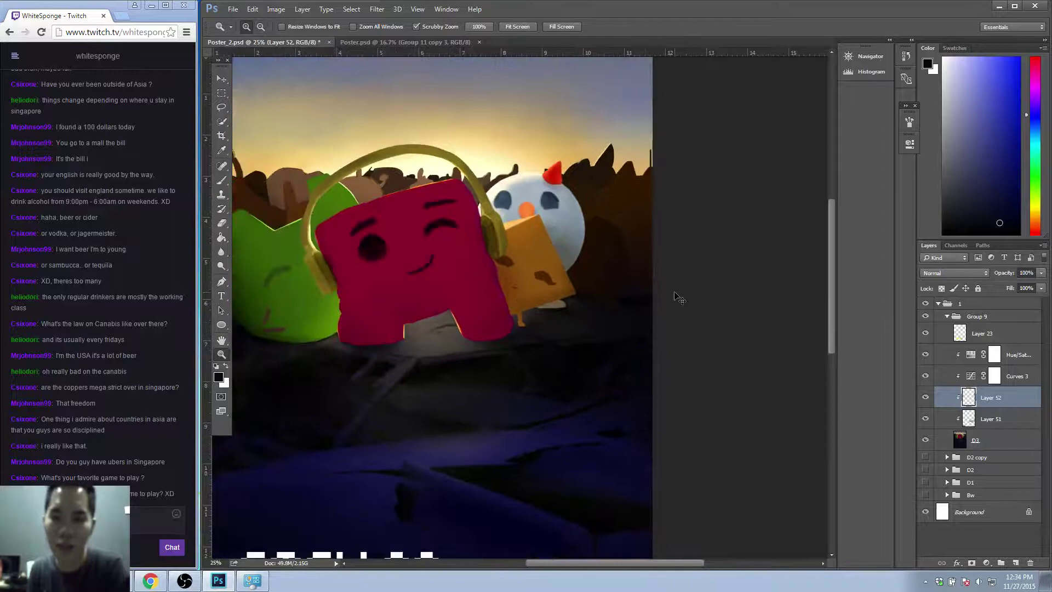
pyautogui.press('b')
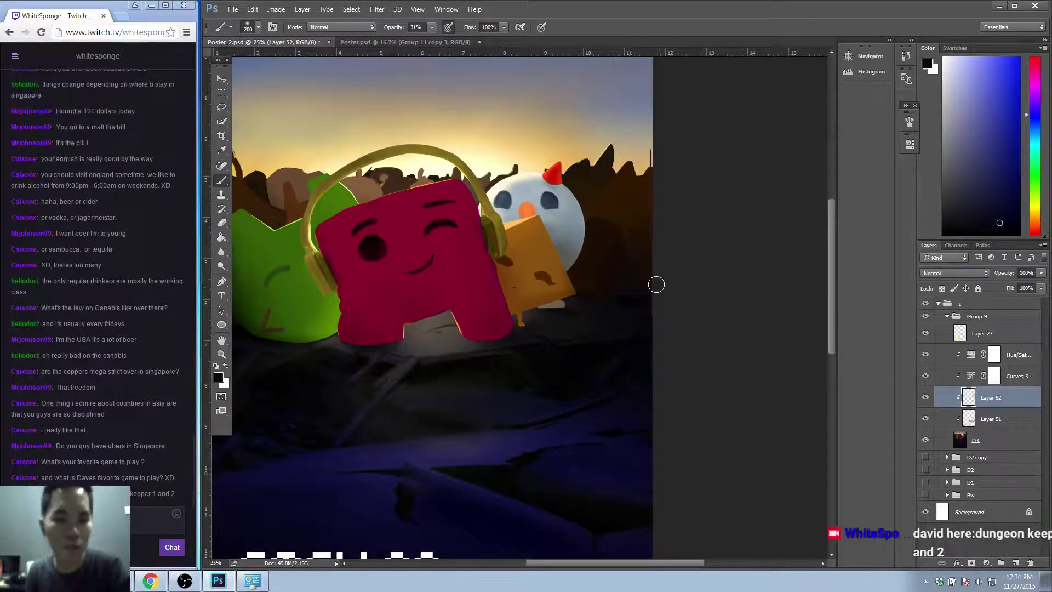
pyautogui.press('[')
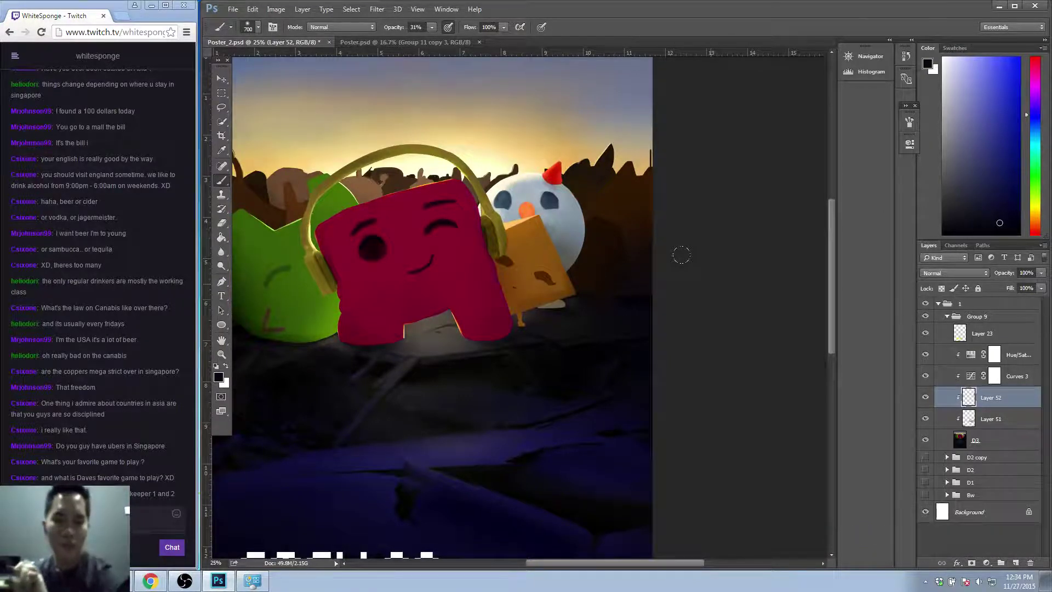
pyautogui.press('z')
pyautogui.keyDown('alt'); pyautogui.click(625, 367); pyautogui.keyUp('alt')
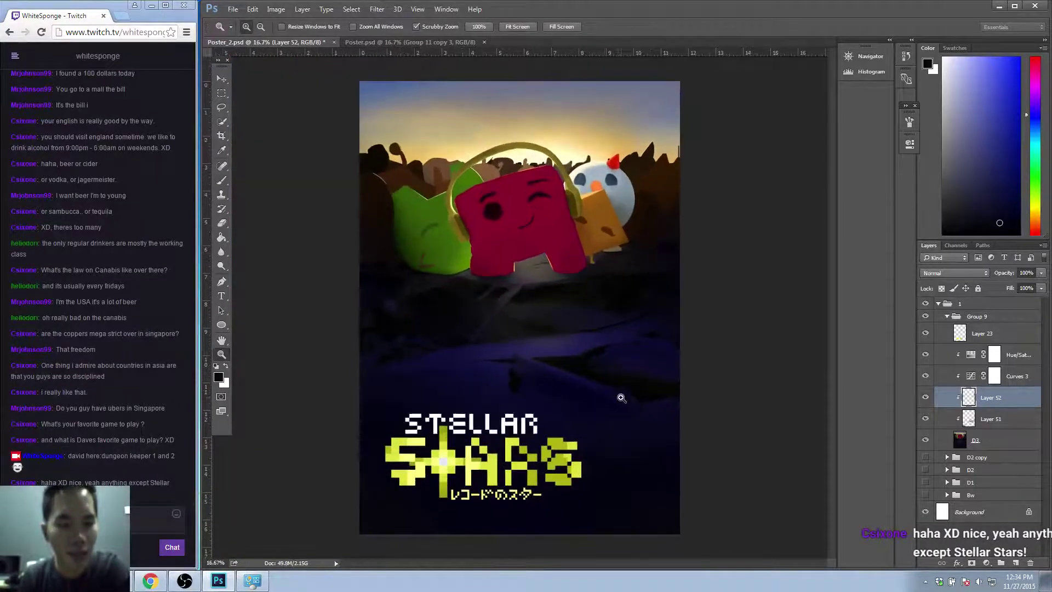
# Shade the purple ground between the characters and the title with the 700 px Brush and check the full composition.
pyautogui.click(605, 347)
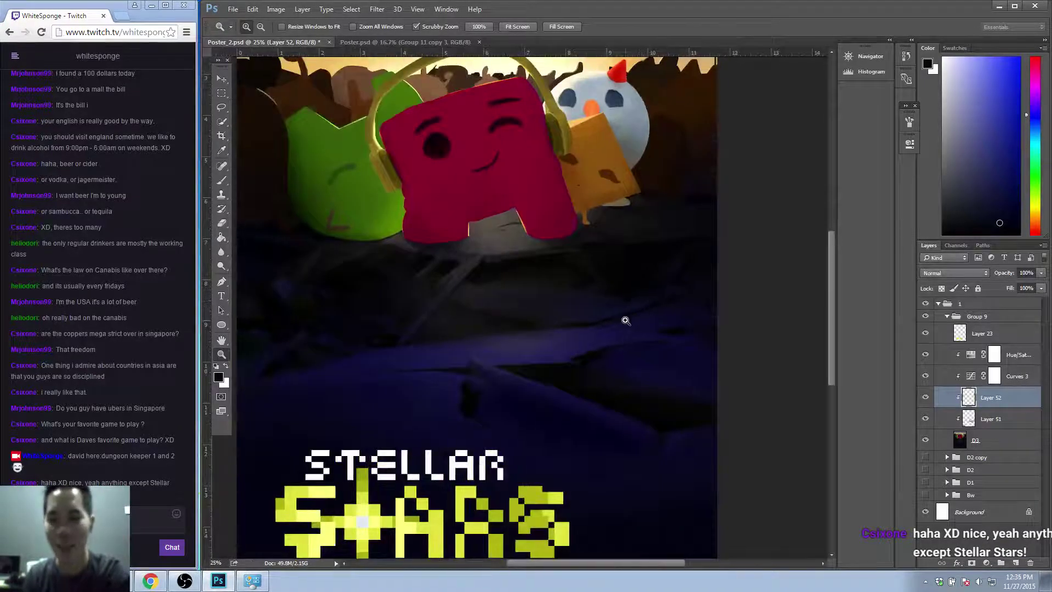
pyautogui.keyDown('alt'); pyautogui.click(564, 418); pyautogui.keyUp('alt')
pyautogui.click(578, 421)
pyautogui.press('b')
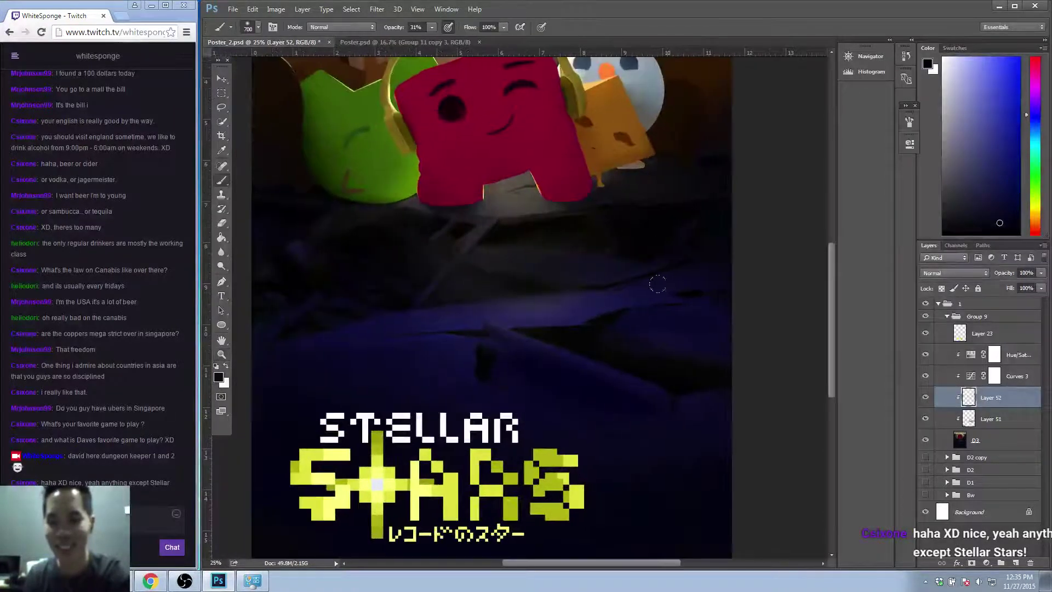
pyautogui.press('z')
pyautogui.keyDown('alt'); pyautogui.click(663, 351); pyautogui.keyUp('alt')
pyautogui.keyDown('alt'); pyautogui.click(662, 351); pyautogui.keyUp('alt')
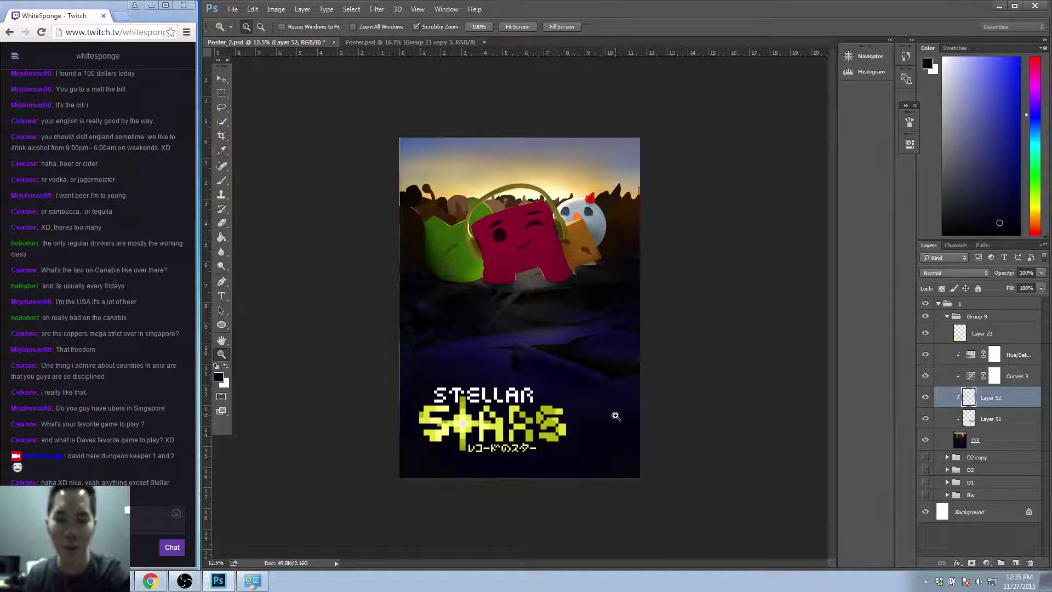
# Sample a near-black tone from the ground below the characters and reduce the Brush to 200 px for close-up shading.
pyautogui.press('b')
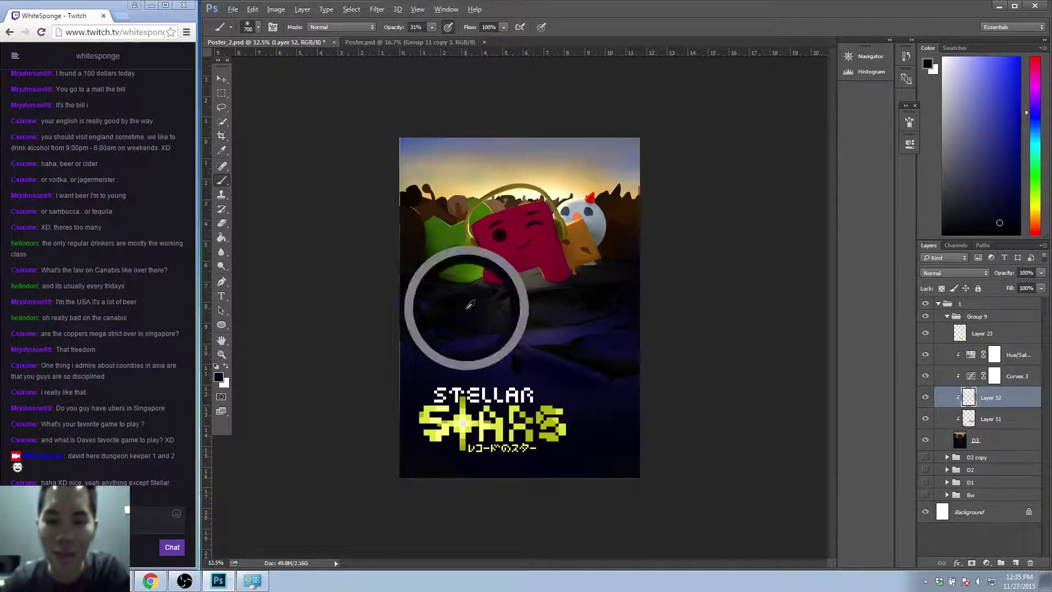
pyautogui.keyDown('alt'); pyautogui.click(468, 306); pyautogui.keyUp('alt')
pyautogui.press('z')
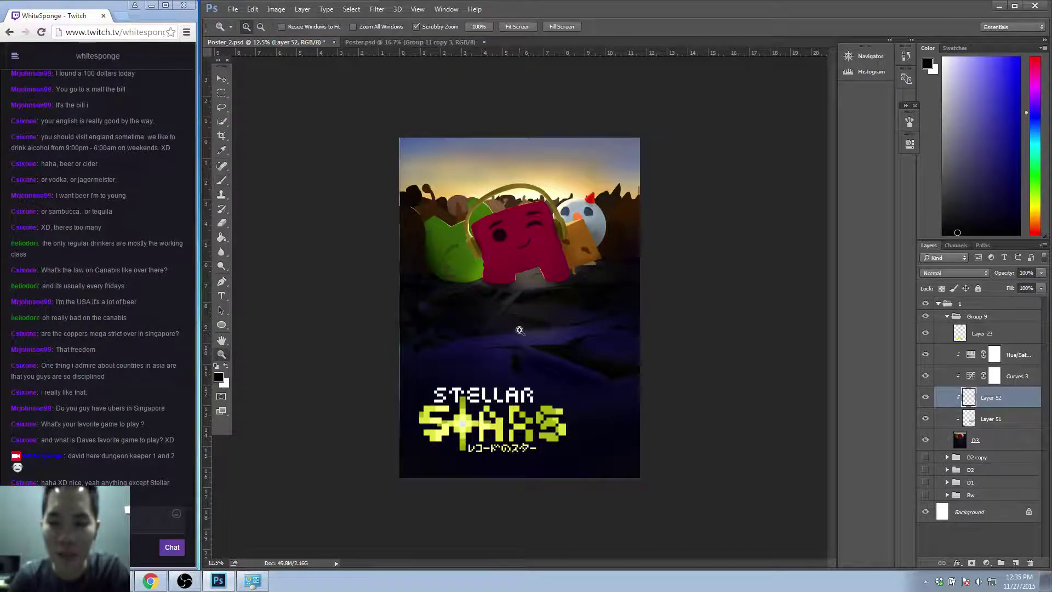
pyautogui.press('z')
pyautogui.click(518, 317)
pyautogui.press('[')
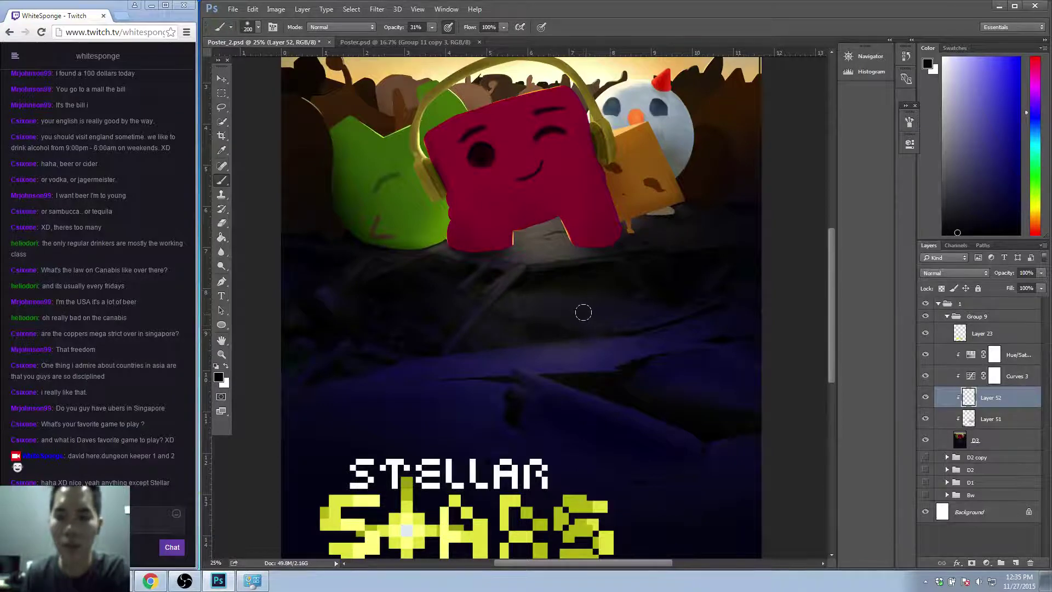
pyautogui.press('z')
pyautogui.click(585, 316)
pyautogui.click(585, 315)
# Save Poster_2.psd and switch back to the Brush.
pyautogui.press('e')
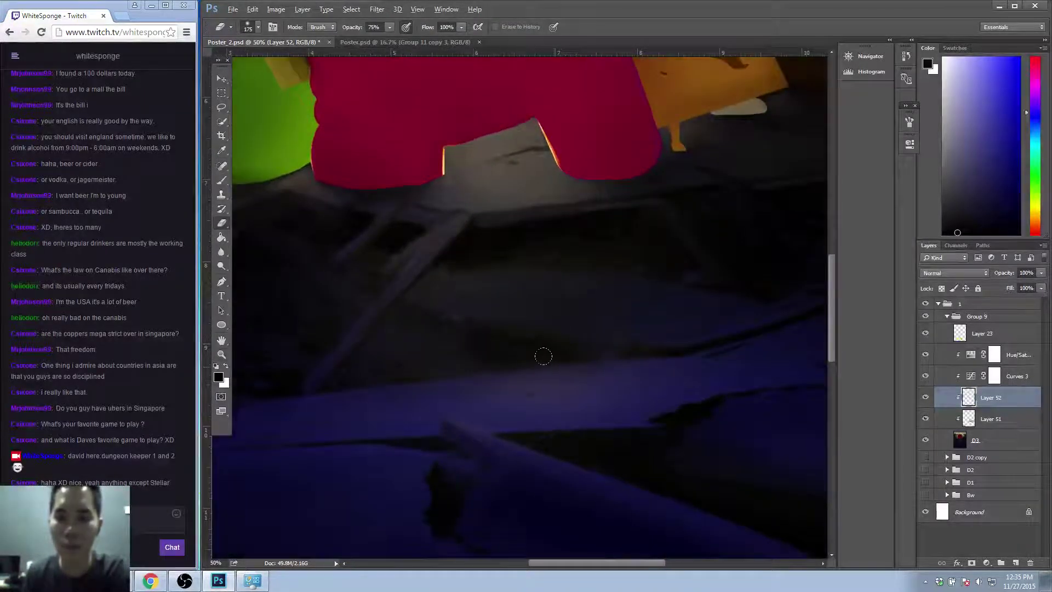
pyautogui.hotkey('alt', 's')
pyautogui.press('s')
pyautogui.click(571, 298)
pyautogui.click(636, 221)
pyautogui.hotkey('ctrl', 's')
pyautogui.press('b')
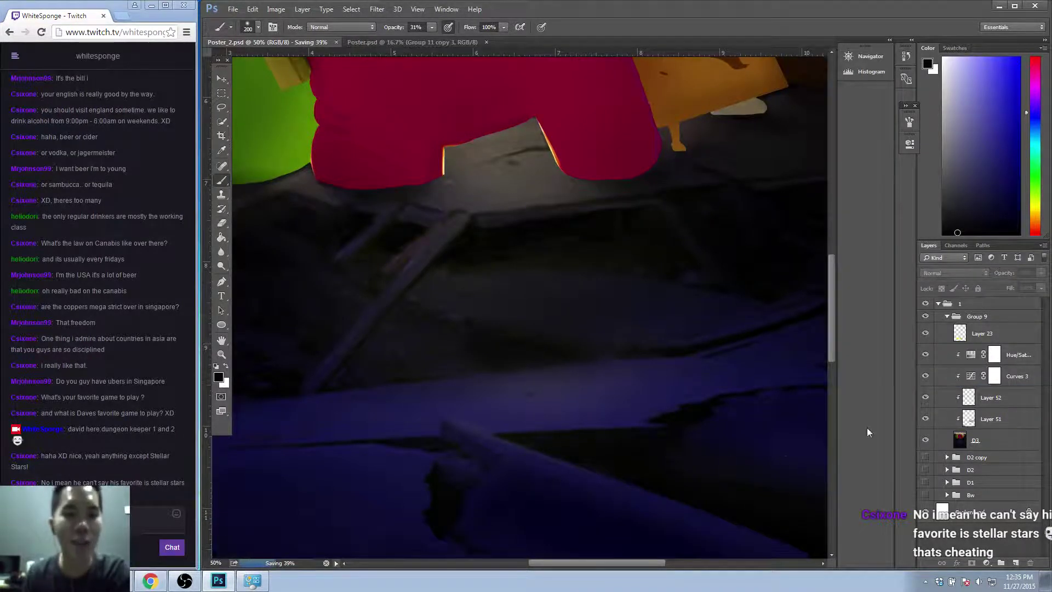
# Shade the ground hollow below the pink character on Layer 52 with a 70 px Brush and a sampled dark tone.
pyautogui.click(979, 443)
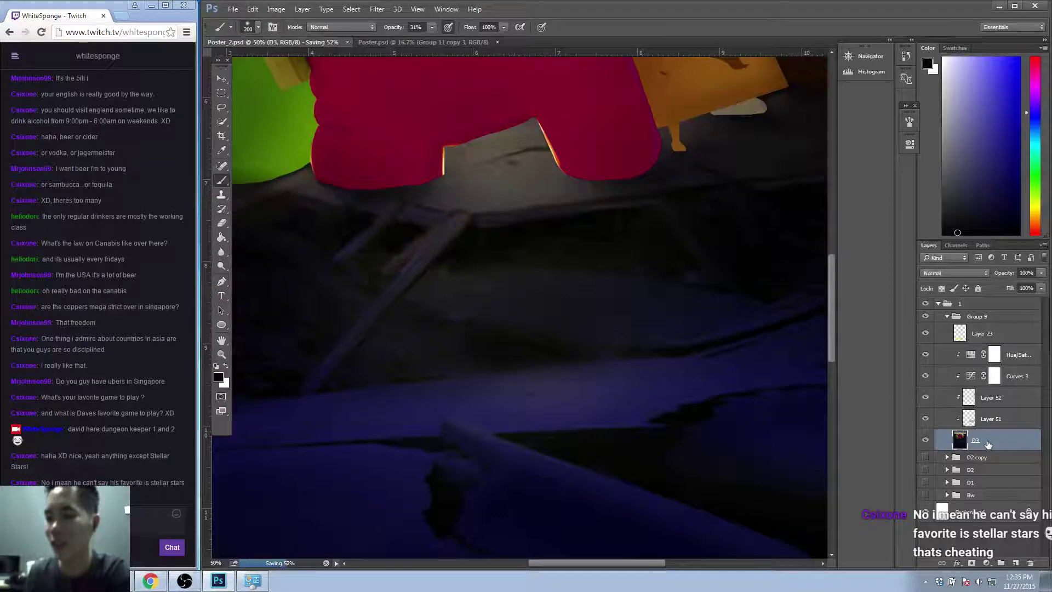
pyautogui.click(979, 412)
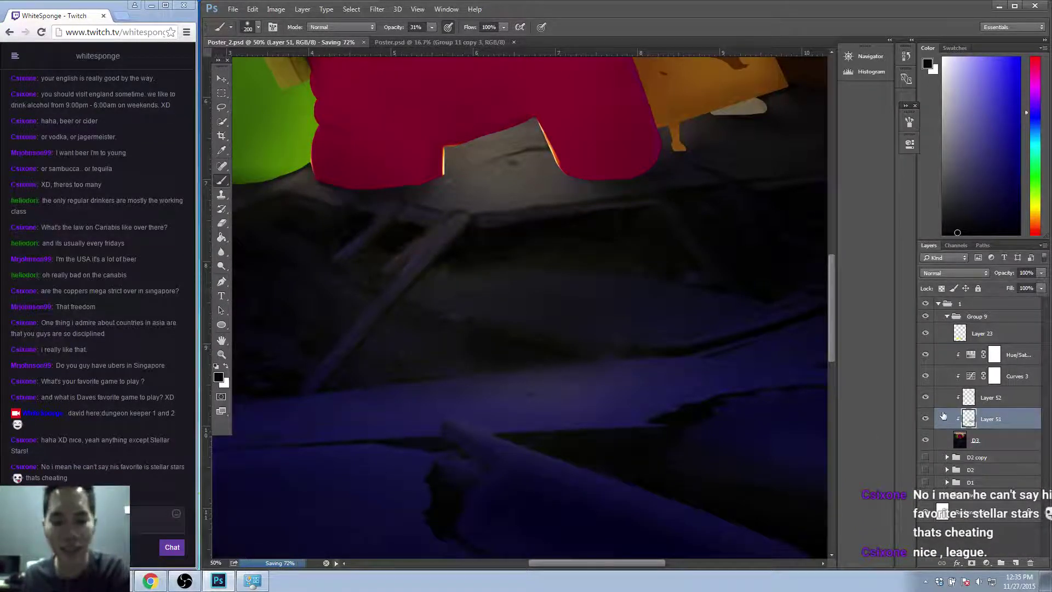
pyautogui.click(938, 397)
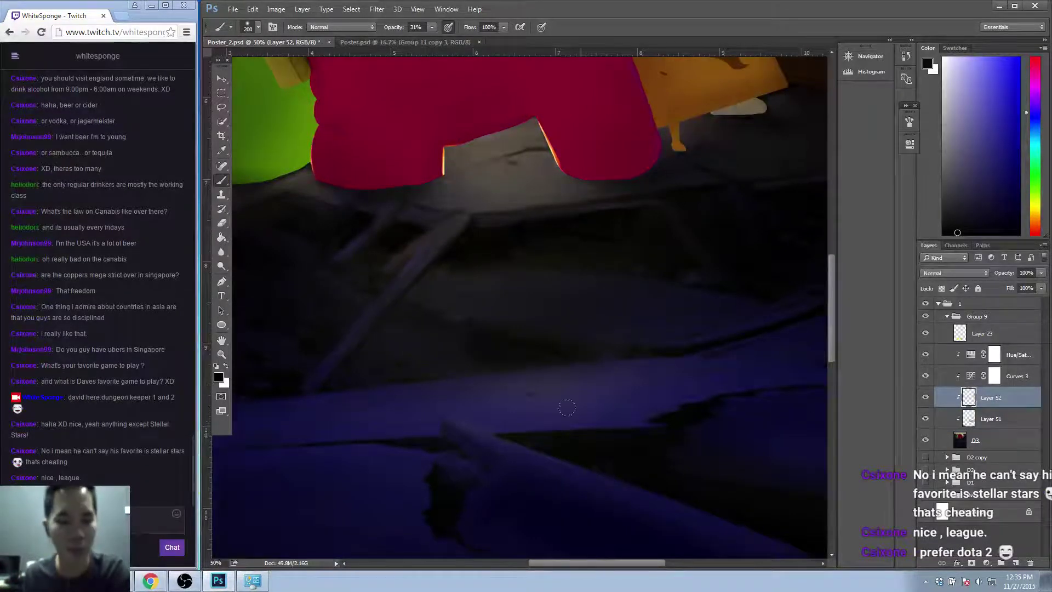
pyautogui.press('[')
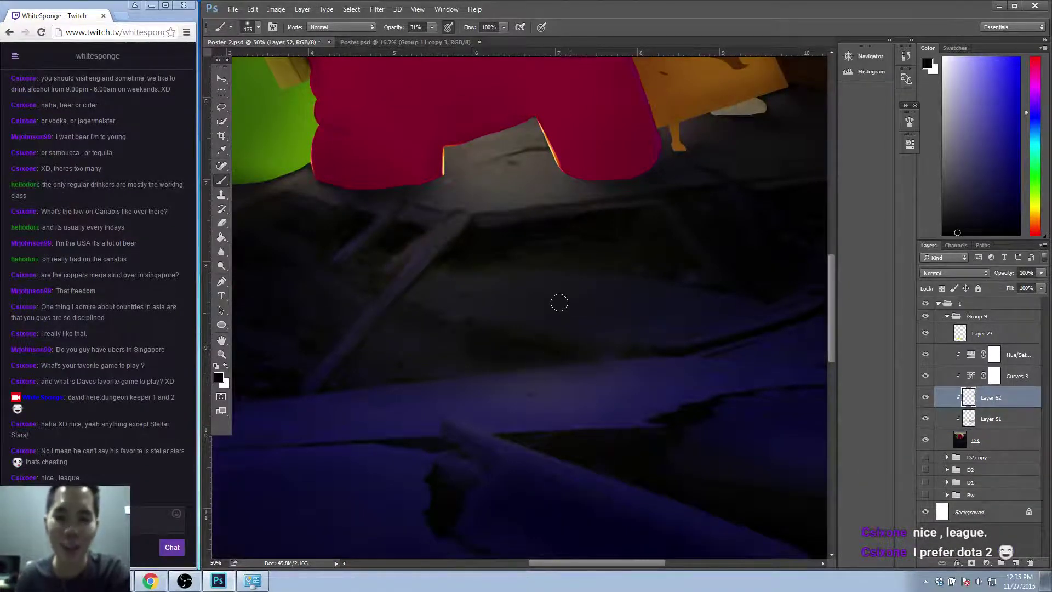
pyautogui.press('[')
pyautogui.press('[')
pyautogui.press('[')
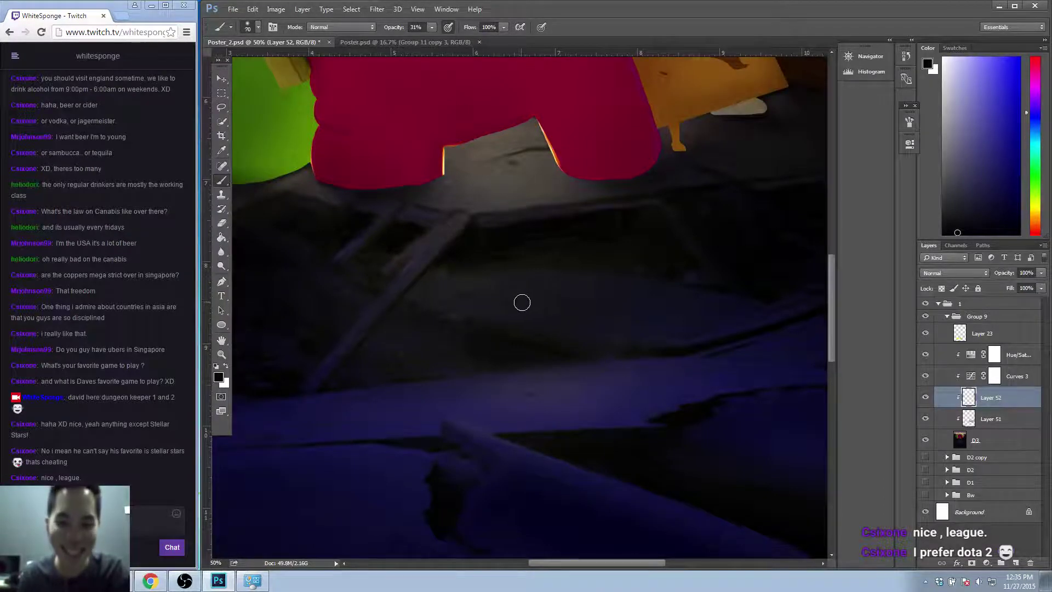
pyautogui.press('alt')
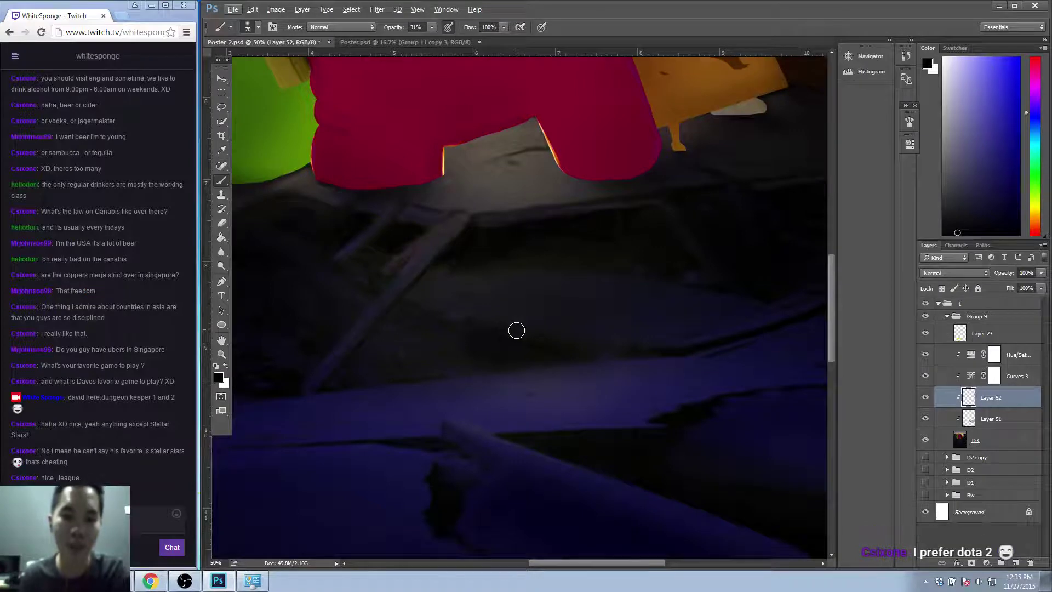
pyautogui.keyDown('alt'); pyautogui.click(455, 350); pyautogui.keyUp('alt')
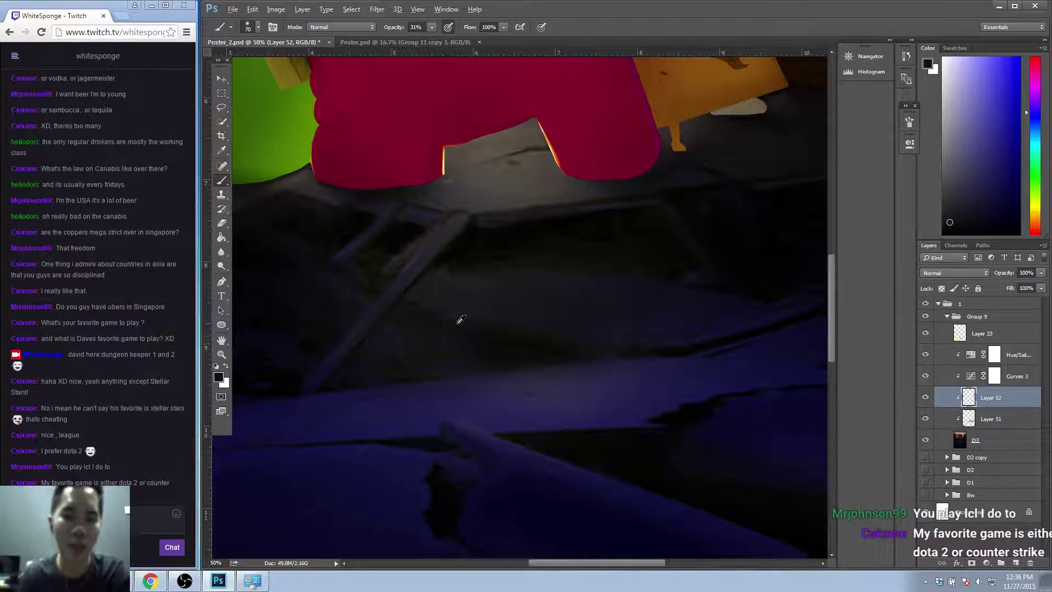
# Blend the hollow between the branch and the purple ridge with sampled dark grey-blue and near-black tones using the 70 px Brush.
pyautogui.press('alt')
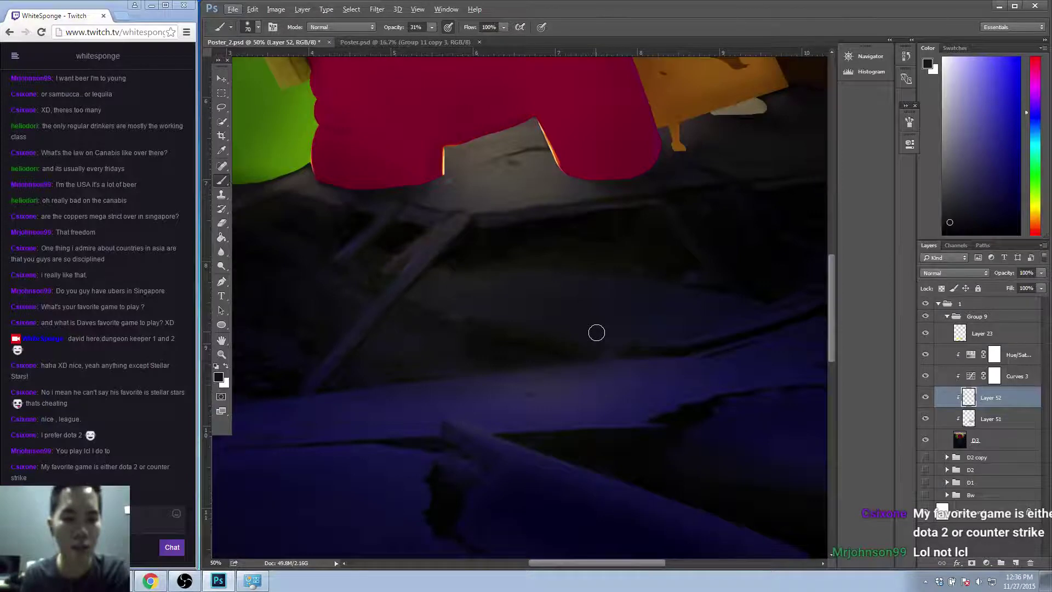
pyautogui.keyDown('alt'); pyautogui.click(536, 308); pyautogui.keyUp('alt')
pyautogui.keyDown('alt'); pyautogui.click(458, 310); pyautogui.keyUp('alt')
pyautogui.keyDown('alt'); pyautogui.click(460, 309); pyautogui.keyUp('alt')
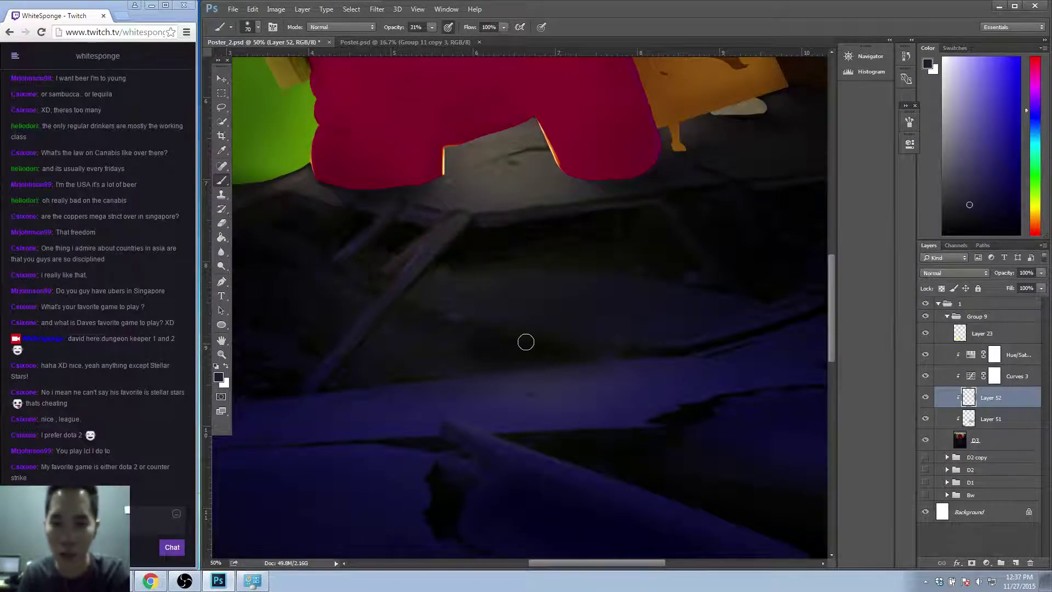
pyautogui.keyDown('alt'); pyautogui.click(500, 354); pyautogui.keyUp('alt')
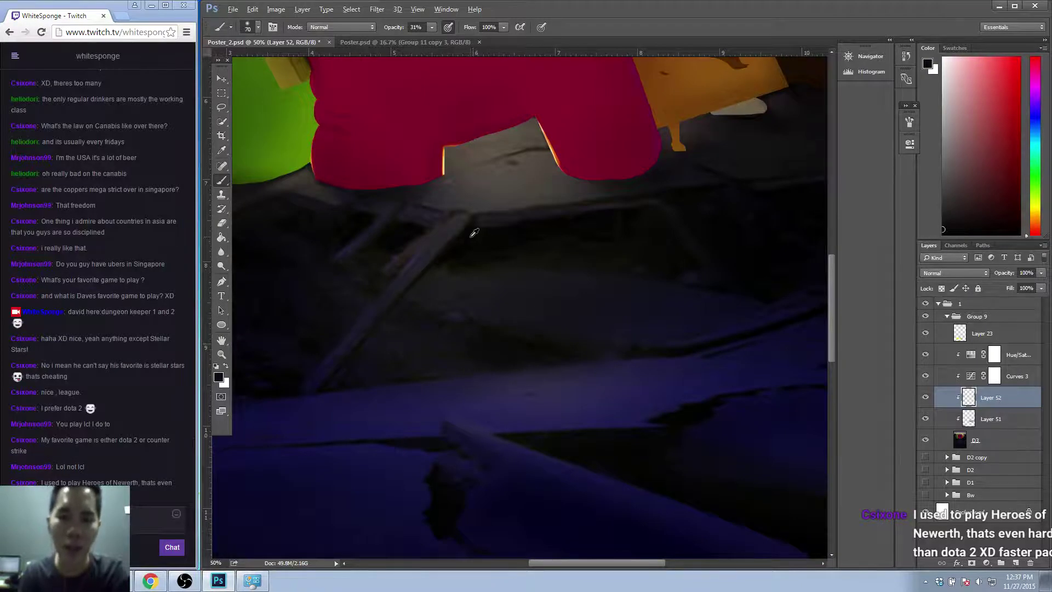
pyautogui.keyDown('alt'); pyautogui.click(502, 286); pyautogui.keyUp('alt')
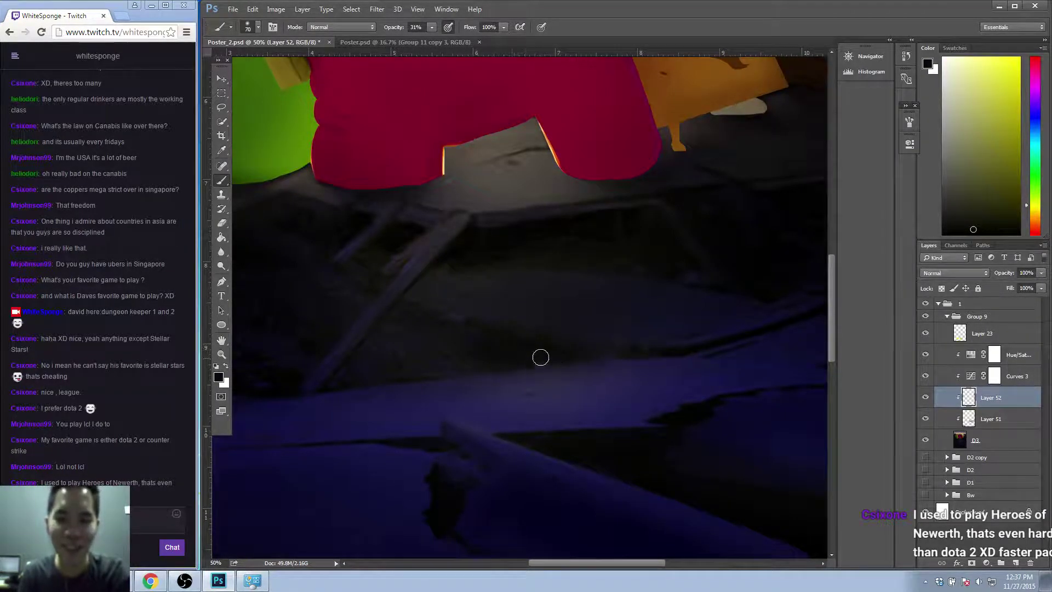
# Reduce the Brush to 25 px and refine the hollow above the purple ridge with a sampled near-black tone.
pyautogui.keyDown('alt'); pyautogui.click(517, 373); pyautogui.keyUp('alt')
pyautogui.press(']')
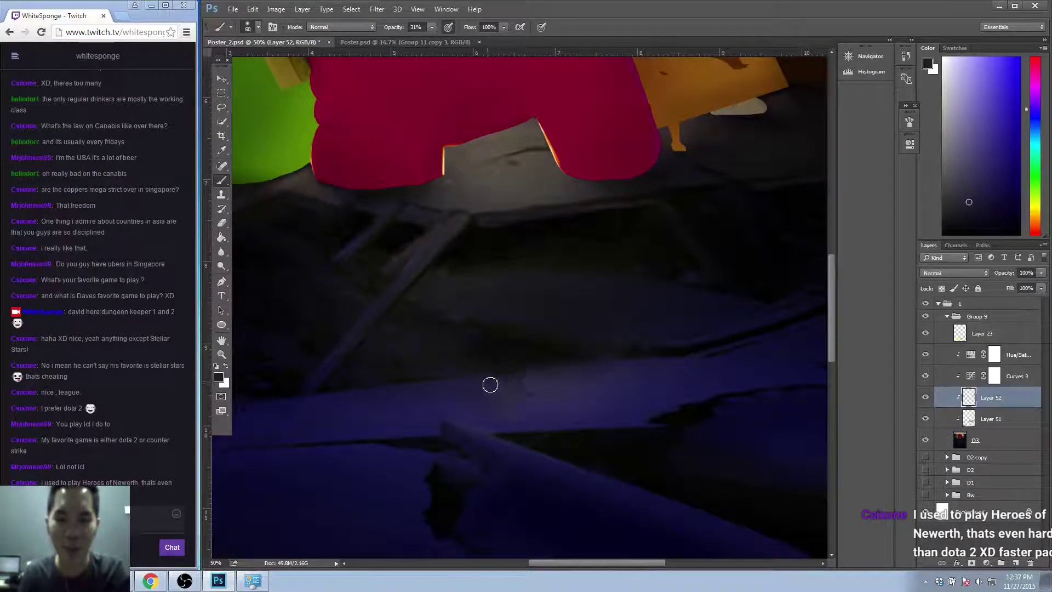
pyautogui.press('[')
pyautogui.press('[')
pyautogui.press('[')
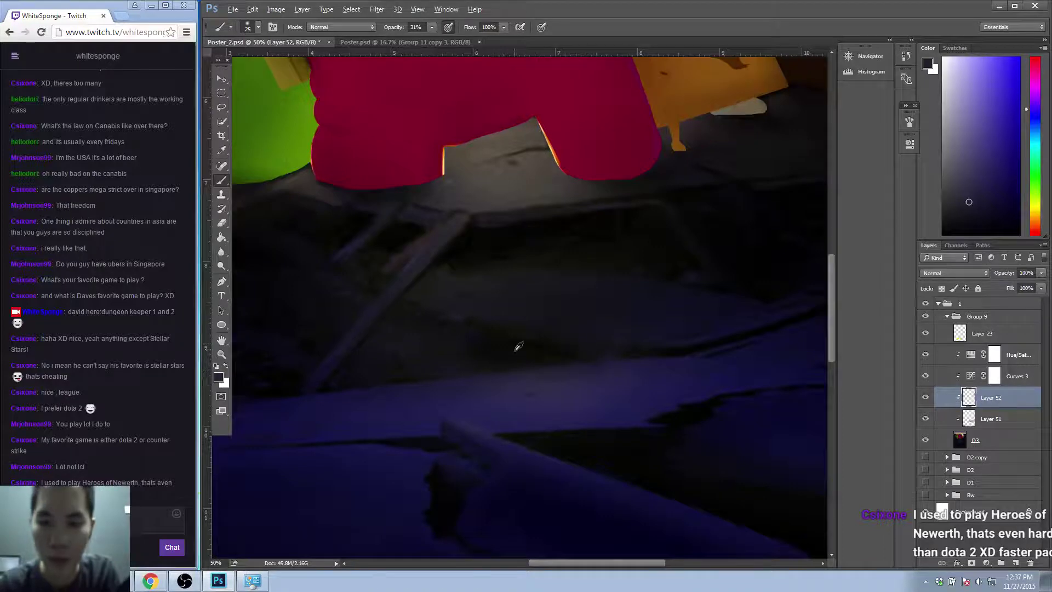
pyautogui.keyDown('alt'); pyautogui.click(472, 245); pyautogui.keyUp('alt')
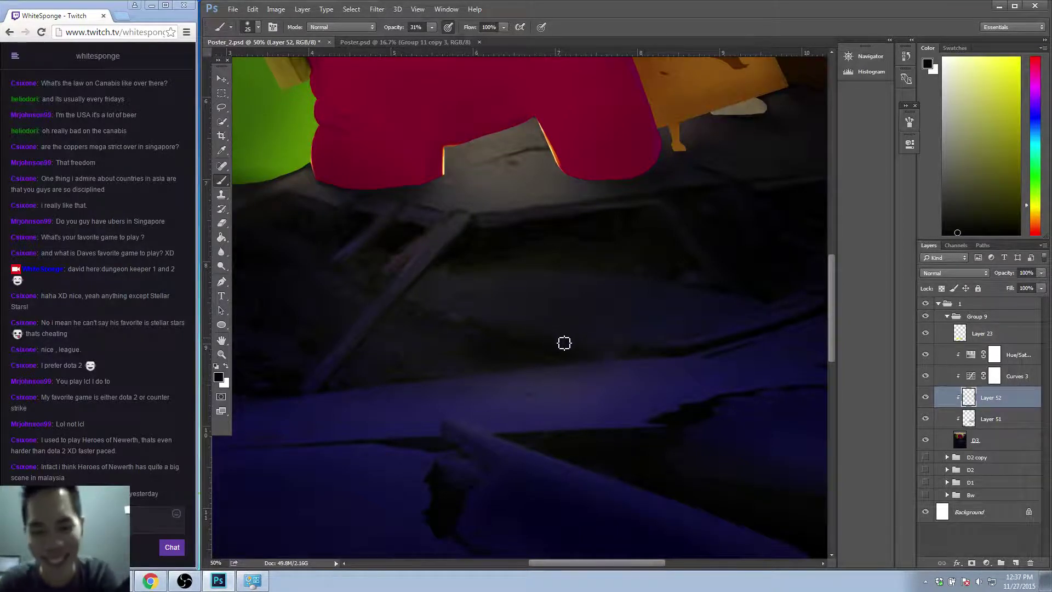
# Paint fine dark details into the hollow with resampled tones and the 25 px Brush, and check the full poster.
pyautogui.keyDown('alt'); pyautogui.click(527, 336); pyautogui.keyUp('alt')
pyautogui.keyDown('alt'); pyautogui.click(531, 331); pyautogui.keyUp('alt')
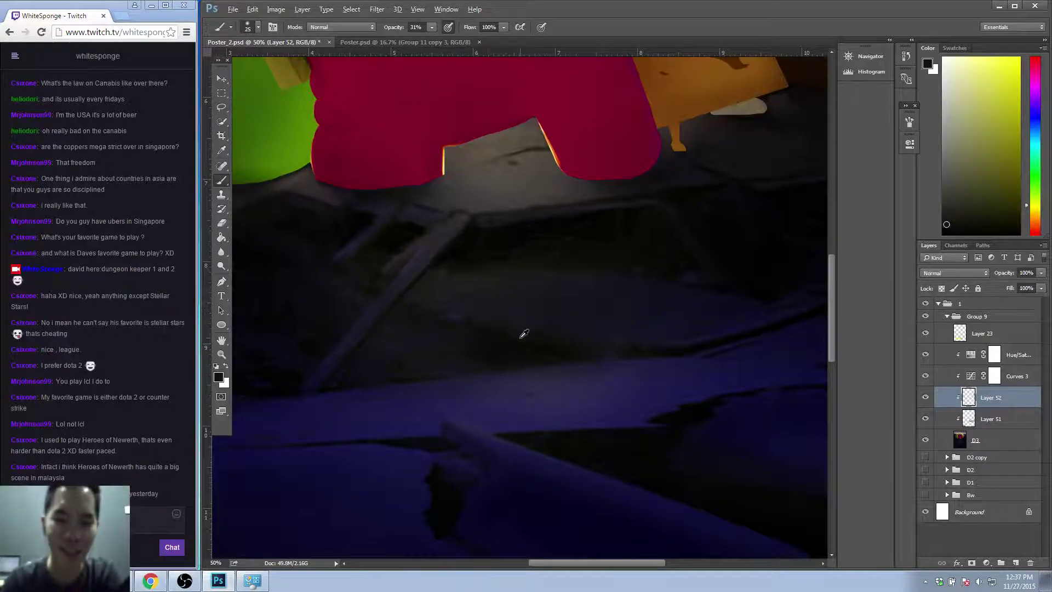
pyautogui.keyDown('alt'); pyautogui.click(521, 339); pyautogui.keyUp('alt')
pyautogui.keyDown('alt'); pyautogui.click(525, 337); pyautogui.keyUp('alt')
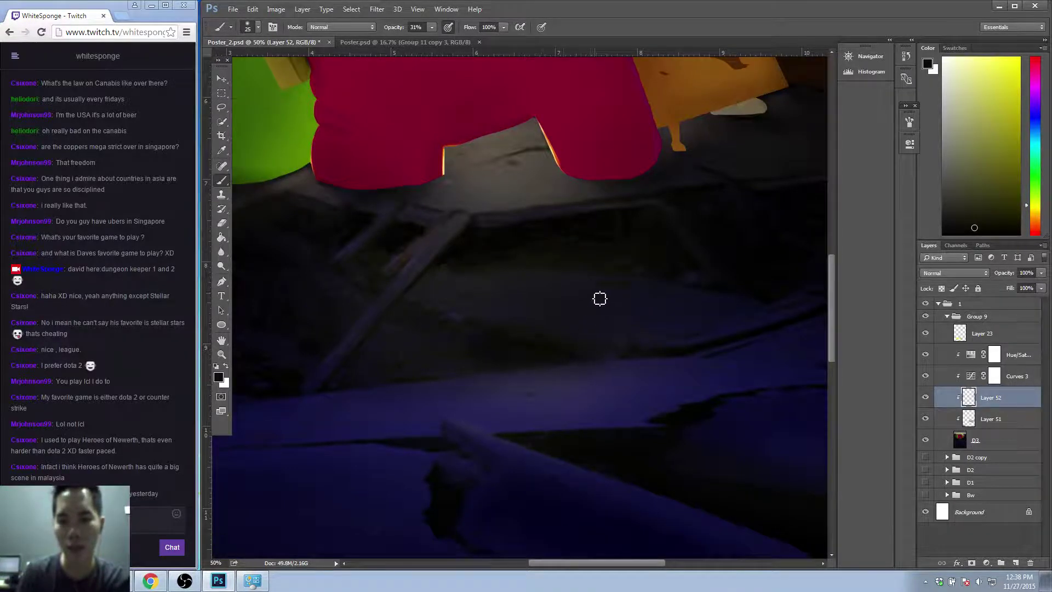
pyautogui.keyDown('alt'); pyautogui.click(468, 239); pyautogui.keyUp('alt')
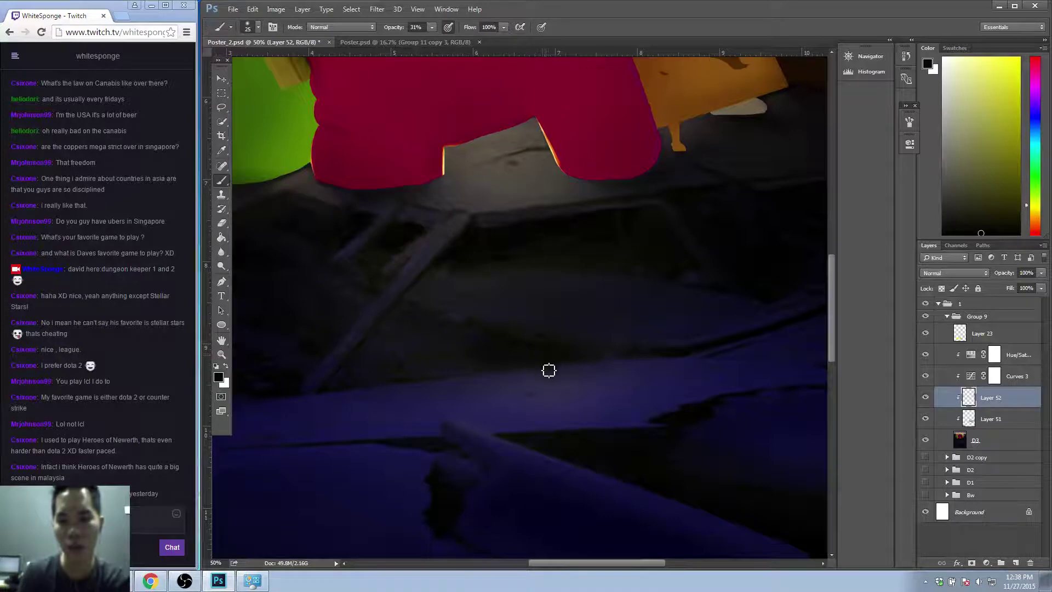
pyautogui.press('z')
pyautogui.keyDown('alt'); pyautogui.click(575, 316); pyautogui.keyUp('alt')
pyautogui.keyDown('alt'); pyautogui.click(575, 315); pyautogui.keyUp('alt')
pyautogui.keyDown('alt'); pyautogui.click(576, 316); pyautogui.keyUp('alt')
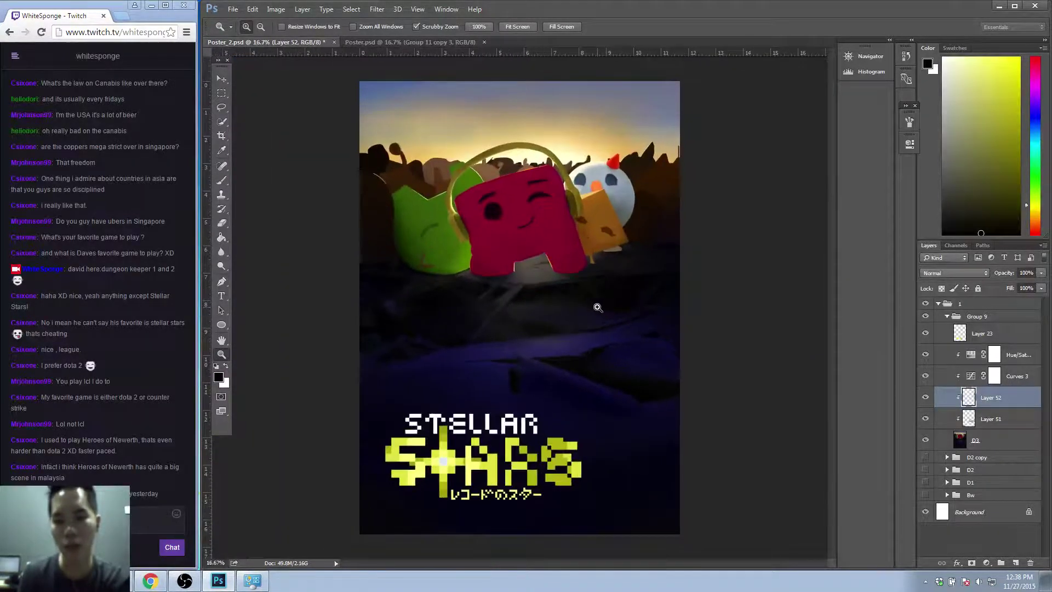
# Define the dark crack along the purple ridge below the orange character with sampled near-black tones and the 25 px Brush.
pyautogui.click(597, 306)
pyautogui.click(592, 305)
pyautogui.click(592, 306)
pyautogui.press('b')
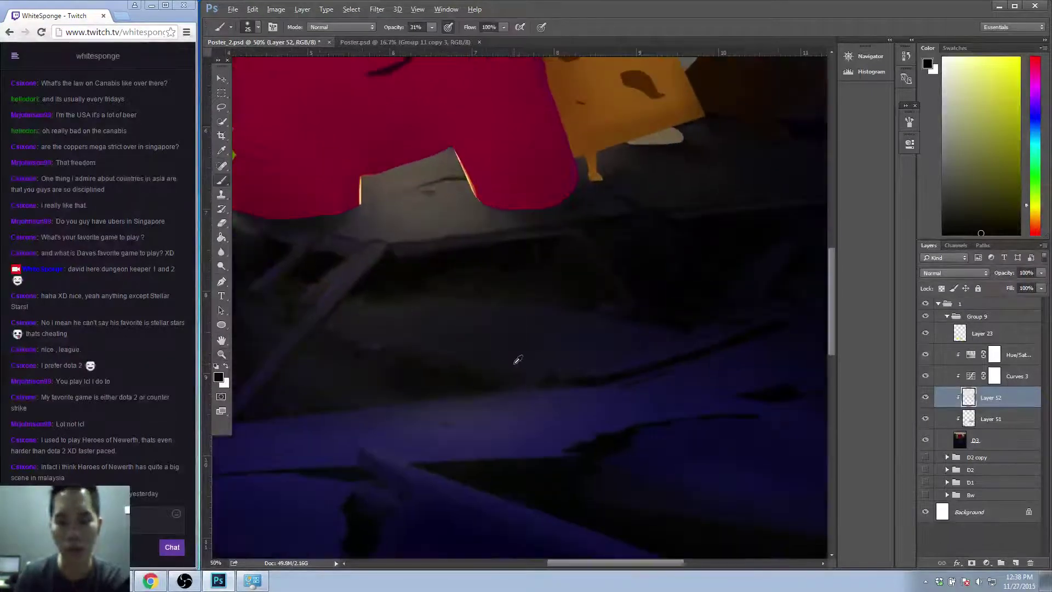
pyautogui.keyDown('alt'); pyautogui.click(579, 377); pyautogui.keyUp('alt')
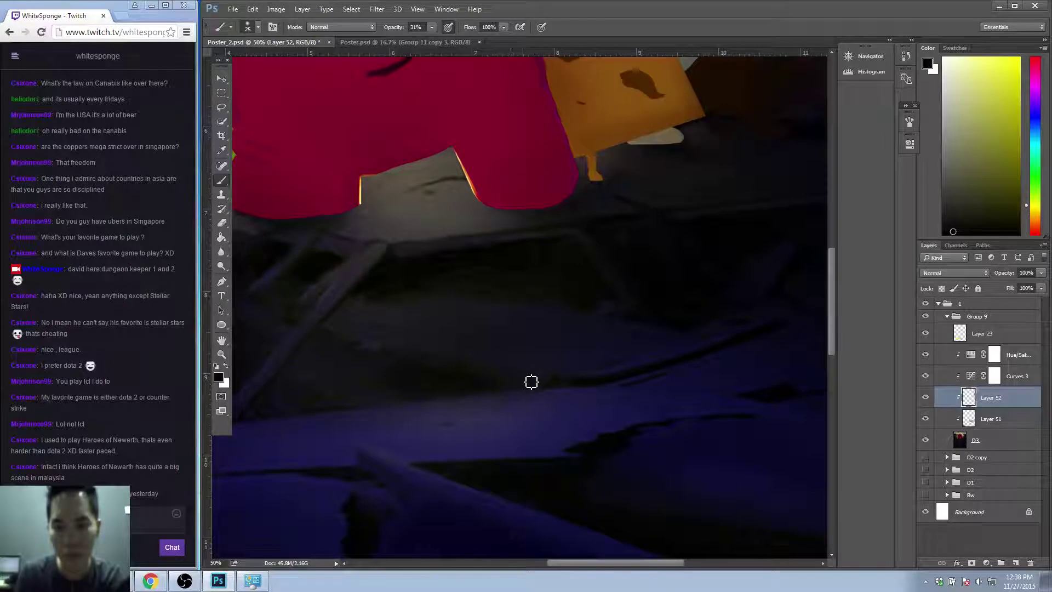
pyautogui.keyDown('alt'); pyautogui.click(586, 379); pyautogui.keyUp('alt')
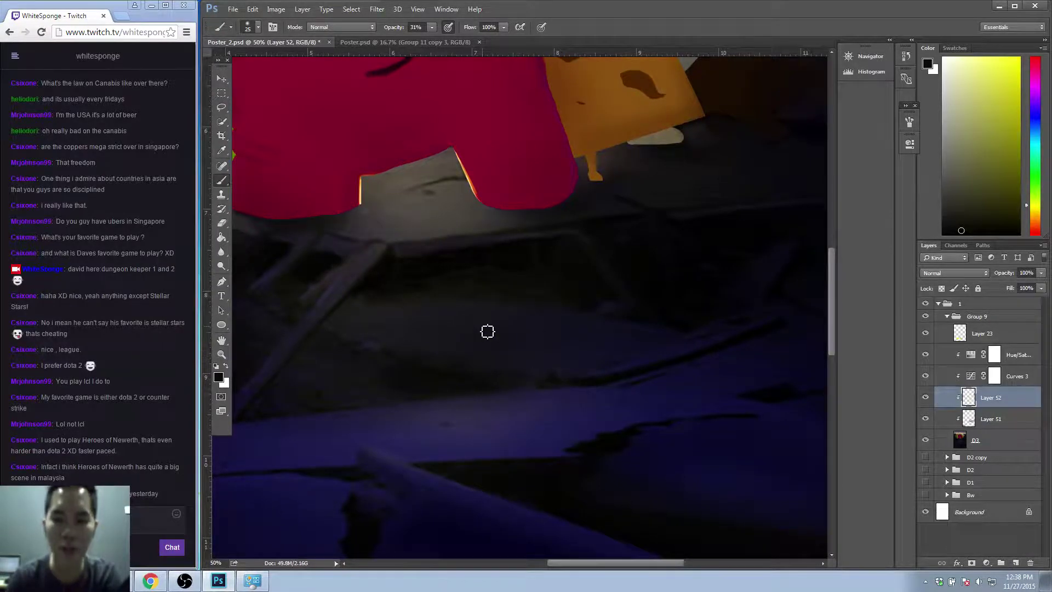
pyautogui.press('z')
pyautogui.hotkey('ctrl', '0')
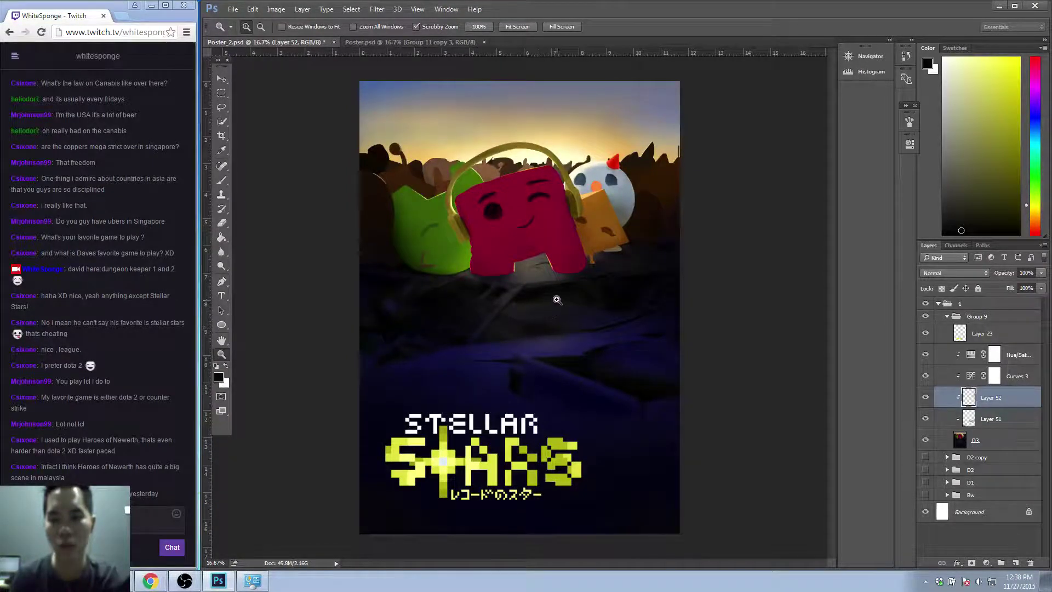
# Enlarge the Brush to 175 px and blend the hollow below the pink character with sampled dark and blue-grey tones.
pyautogui.click(557, 300)
pyautogui.press('b')
pyautogui.keyDown('alt'); pyautogui.click(512, 279); pyautogui.keyUp('alt')
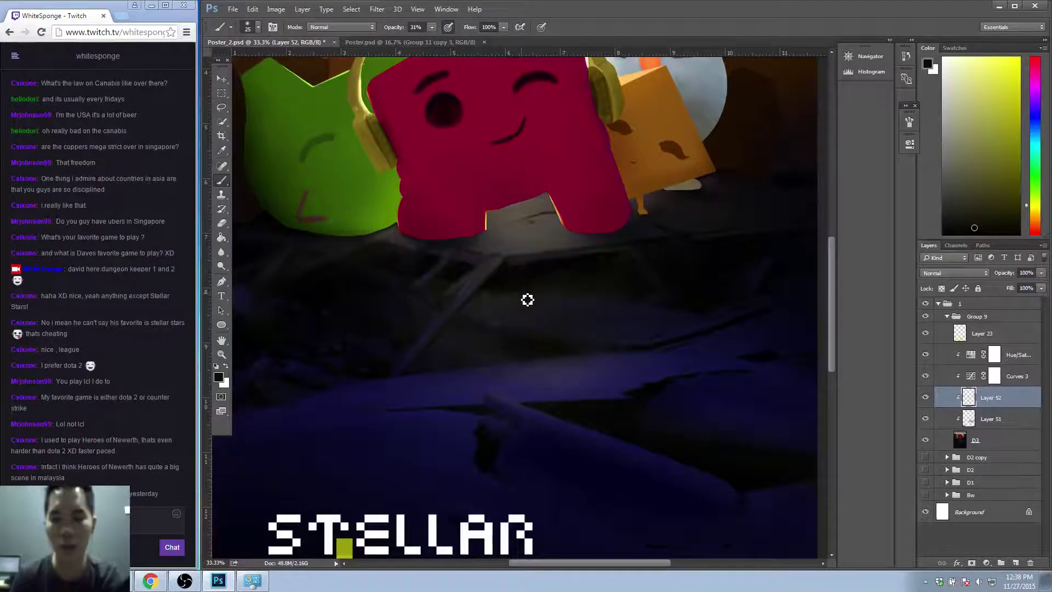
pyautogui.keyDown('alt'); pyautogui.click(598, 320); pyautogui.keyUp('alt')
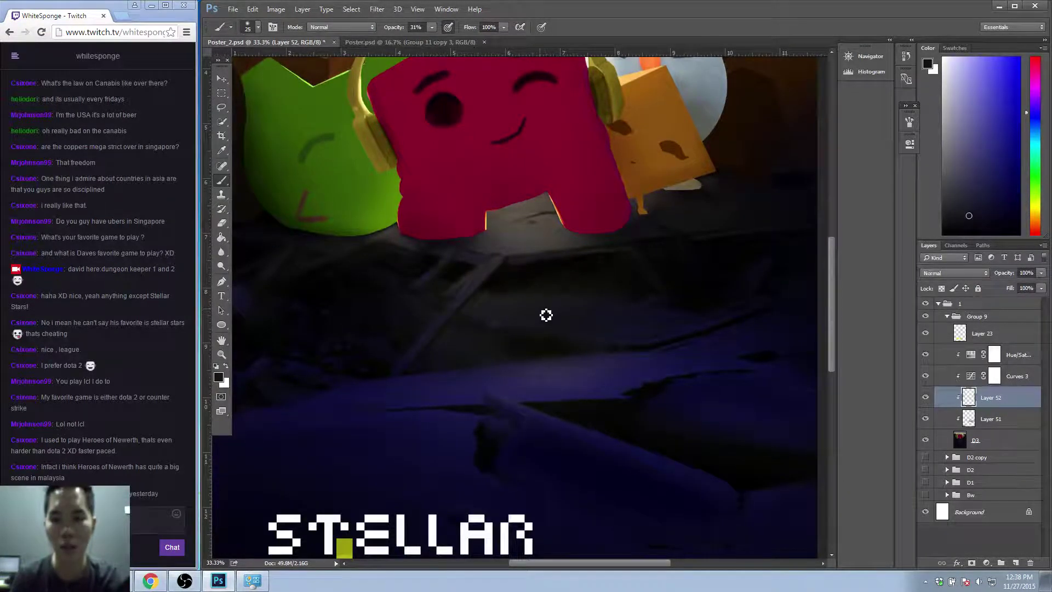
pyautogui.press(']')
pyautogui.press(']')
pyautogui.press(']')
pyautogui.press(']')
pyautogui.press(']')
pyautogui.press(']')
pyautogui.press(']')
pyautogui.press(']')
pyautogui.press(']')
pyautogui.press(']')
pyautogui.press(']')
pyautogui.press(']')
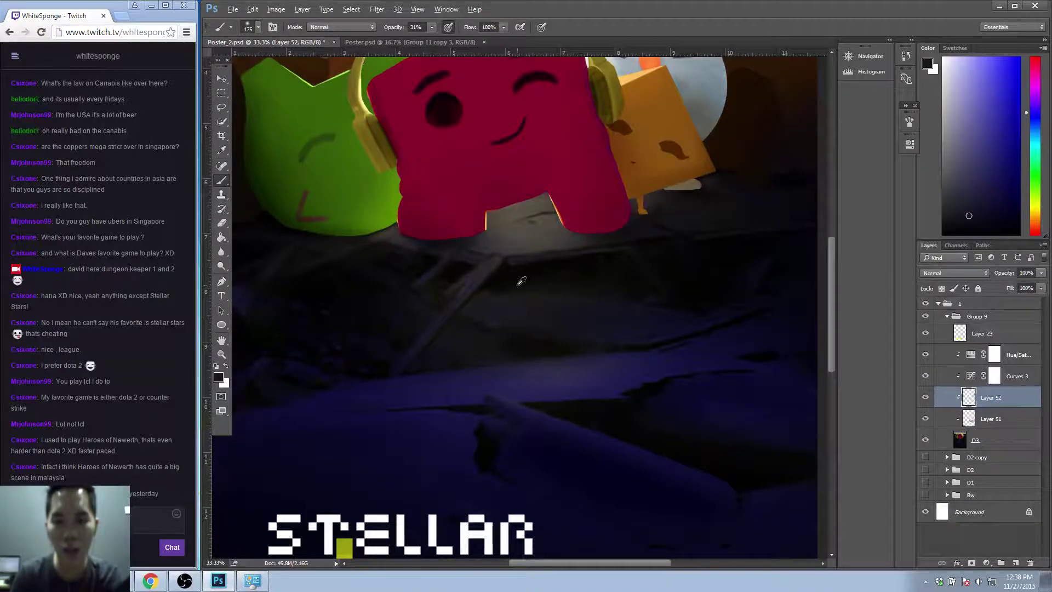
pyautogui.keyDown('alt'); pyautogui.click(519, 285); pyautogui.keyUp('alt')
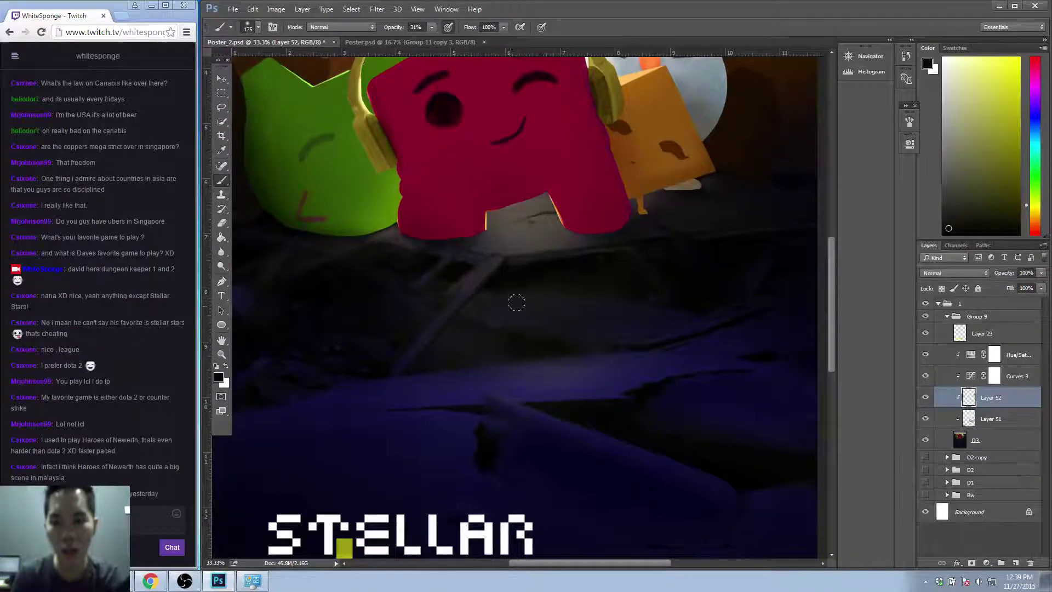
pyautogui.keyDown('alt'); pyautogui.click(539, 310); pyautogui.keyUp('alt')
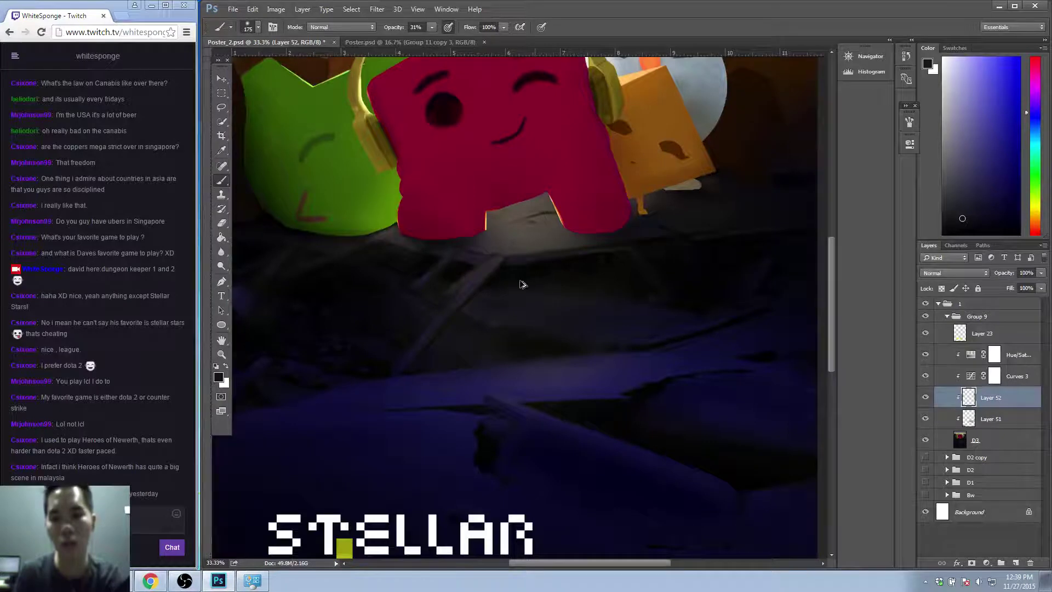
# Set the Brush opacity to 16%, softly darken the ground below the pink character in sampled near-black, and review the whole poster.
pyautogui.keyDown('alt'); pyautogui.click(505, 272); pyautogui.keyUp('alt')
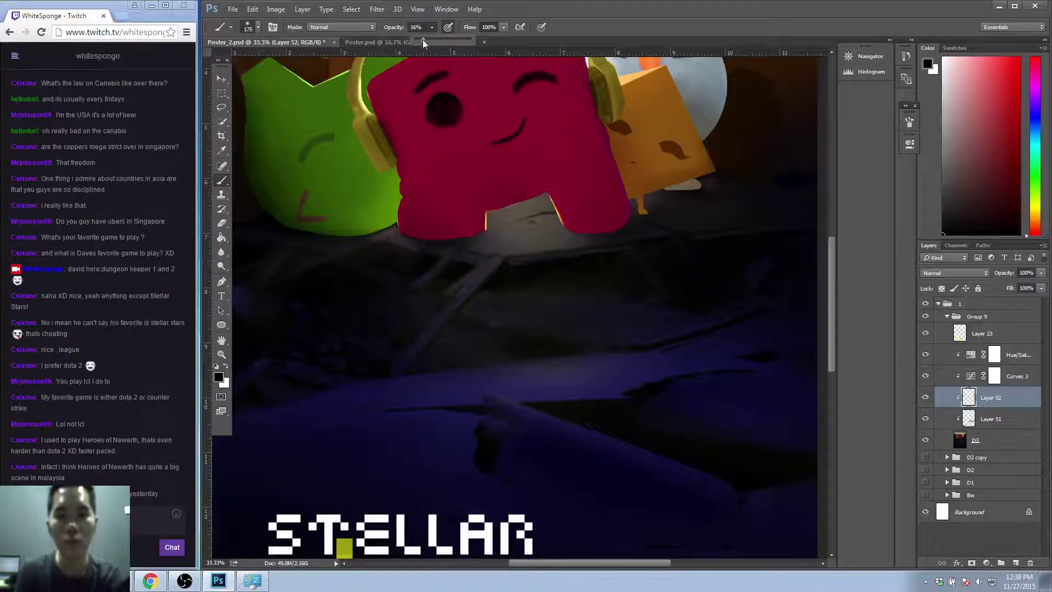
pyautogui.click(550, 292)
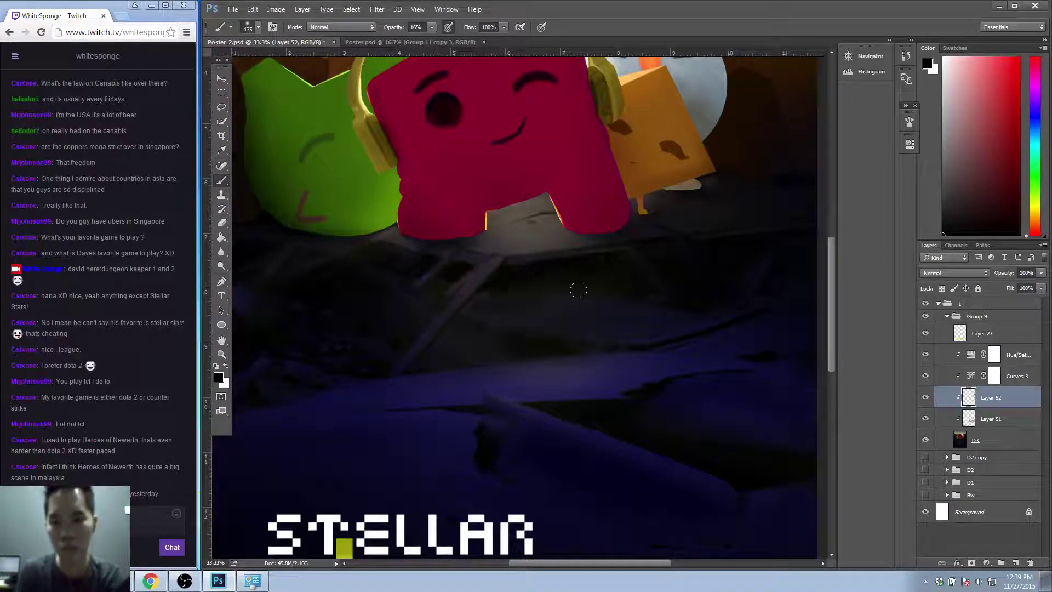
pyautogui.press('z')
pyautogui.hotkey('ctrl', '-')
pyautogui.hotkey('ctrl', '-')
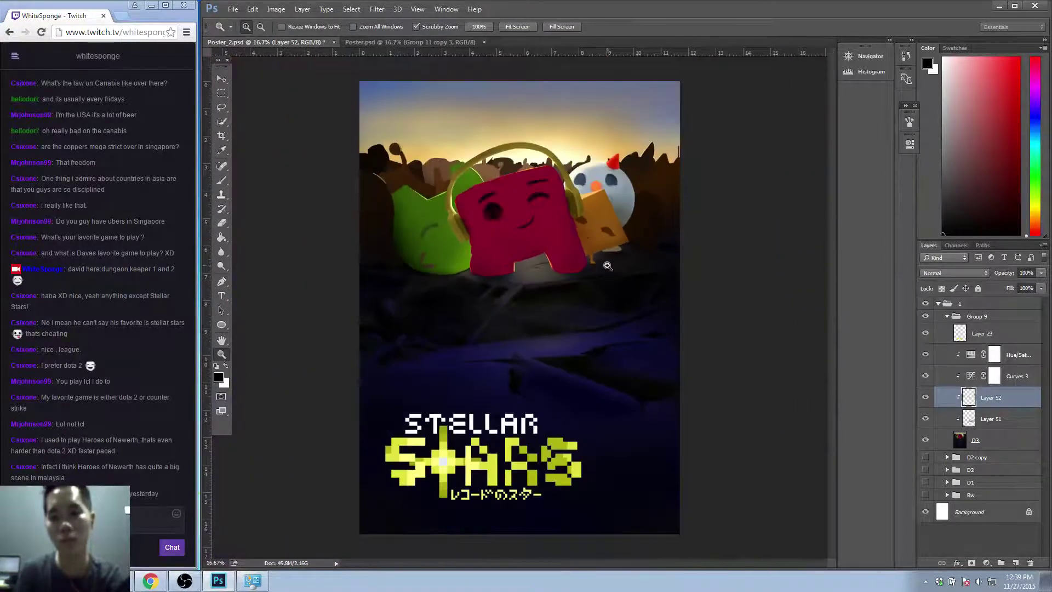
# Examine the shaded ground below the characters up close and against the whole poster.
pyautogui.click(551, 323)
pyautogui.press('b')
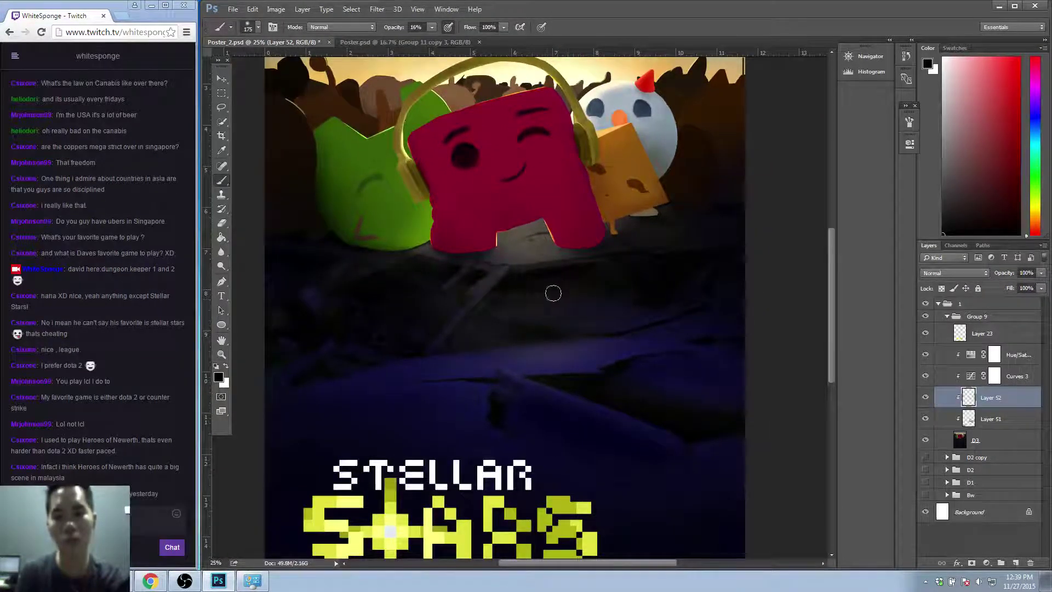
pyautogui.press('z')
pyautogui.hotkey('ctrl', '-')
pyautogui.hotkey('ctrl', '-')
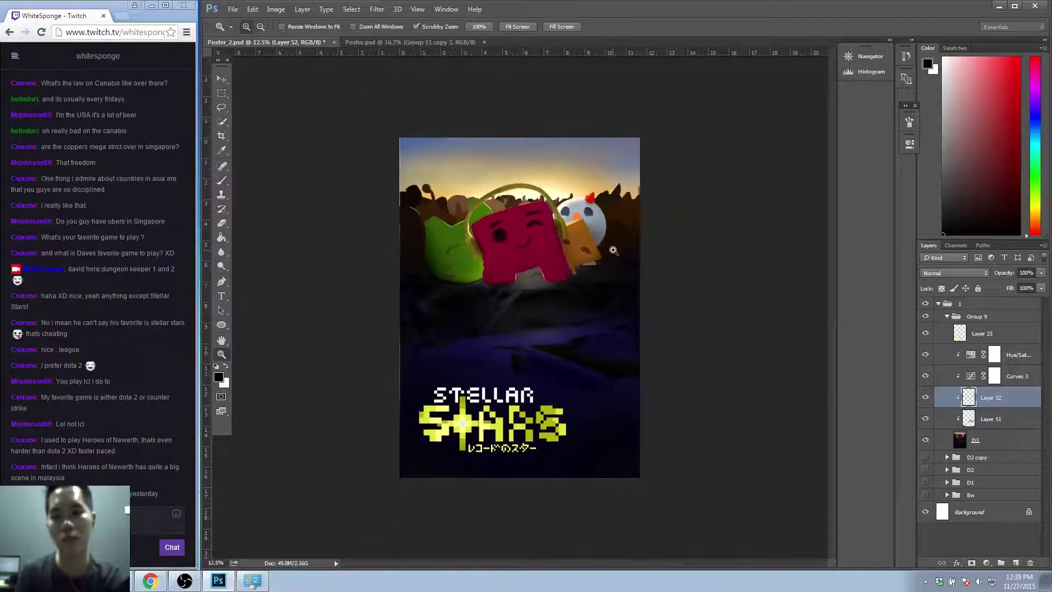
pyautogui.click(542, 321)
pyautogui.click(534, 305)
pyautogui.press('b')
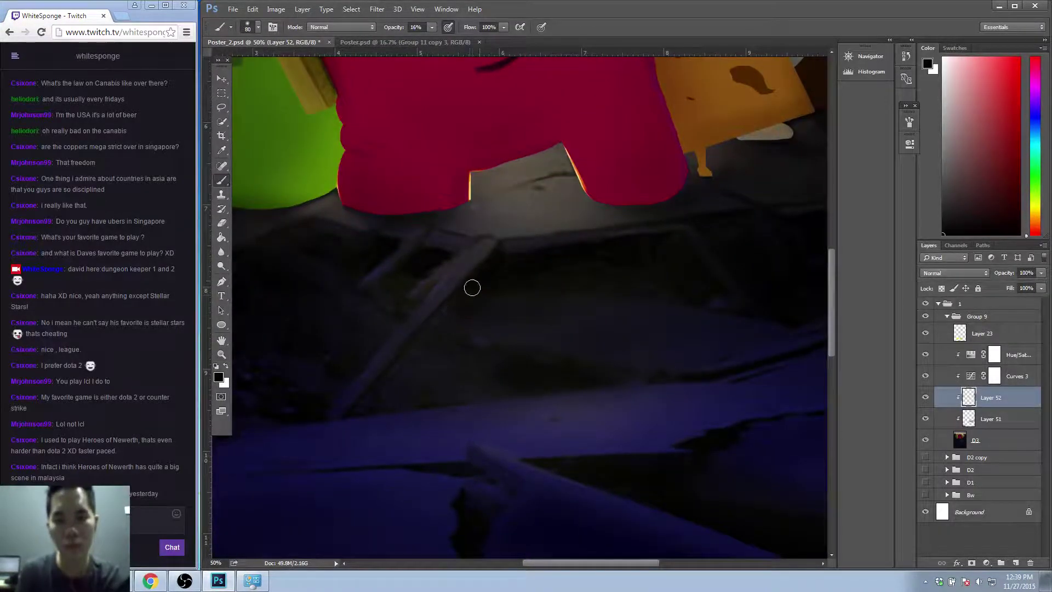
pyautogui.press('z')
pyautogui.keyDown('alt'); pyautogui.click(566, 301); pyautogui.keyUp('alt')
pyautogui.keyDown('alt'); pyautogui.click(599, 281); pyautogui.keyUp('alt')
pyautogui.click(588, 293)
pyautogui.press('b')
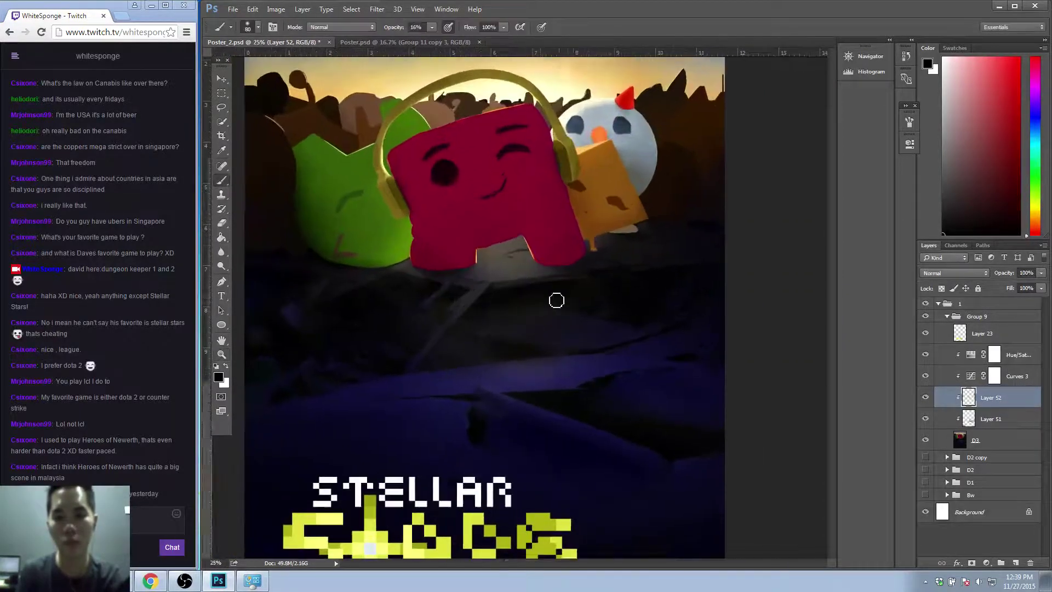
# Show the Navigator, float it beside the canvas and enlarge its poster preview.
pyautogui.click(446, 9)
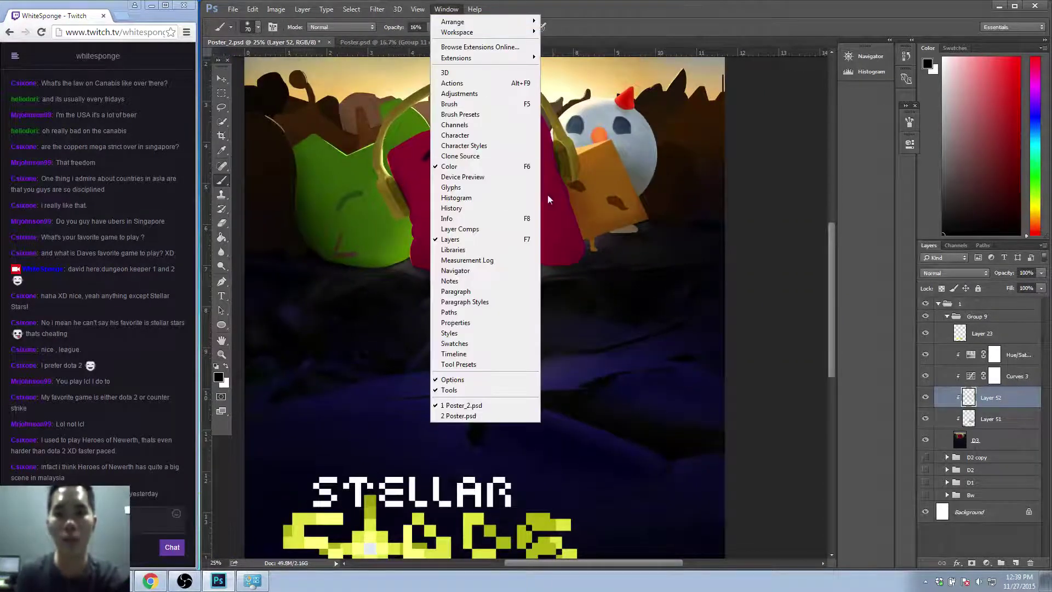
pyautogui.click(489, 270)
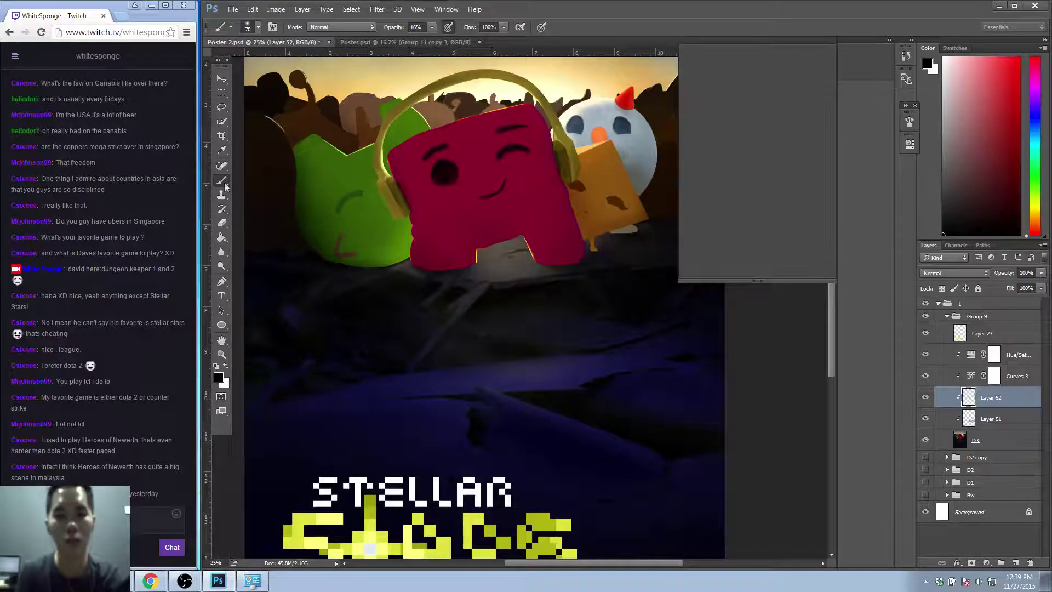
pyautogui.moveTo(156, 130); pyautogui.dragTo(159, 131)
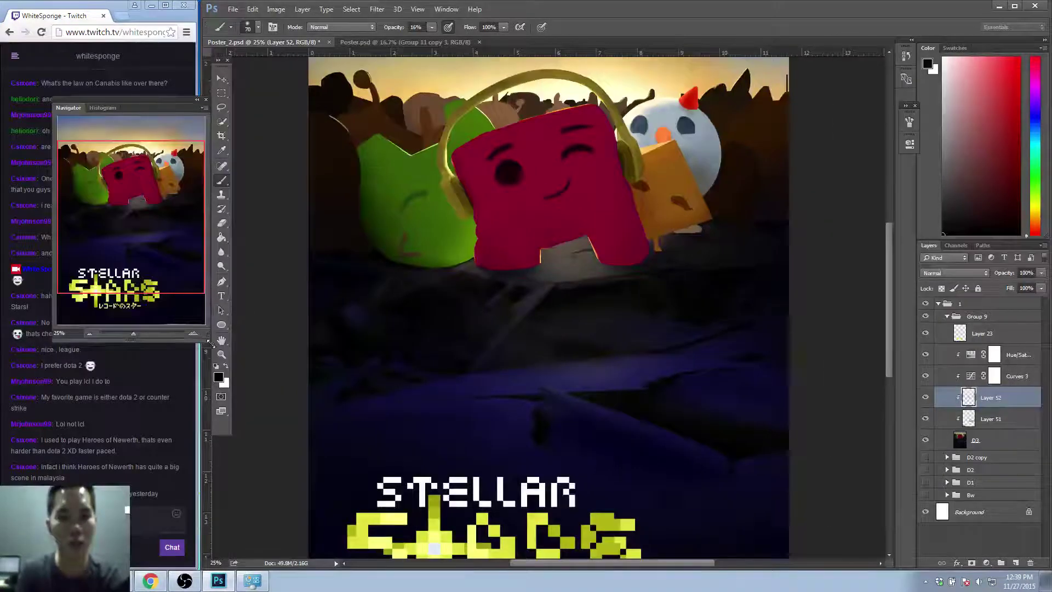
pyautogui.moveTo(207, 339); pyautogui.dragTo(305, 445)
# Enlarge the Brush to 200 px and softly shade the ground below the pink and orange characters with a sampled near-black tone.
pyautogui.press('[')
pyautogui.press('[')
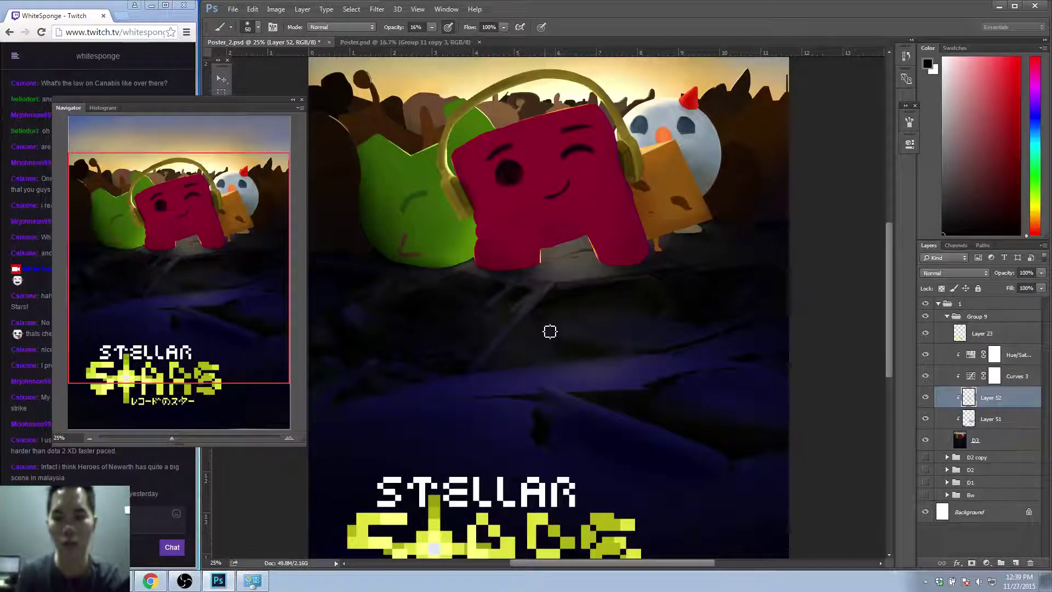
pyautogui.press(']')
pyautogui.press(']')
pyautogui.press(']')
pyautogui.press(']')
pyautogui.press(']')
pyautogui.press(']')
pyautogui.press(']')
pyautogui.press(']')
pyautogui.press(']')
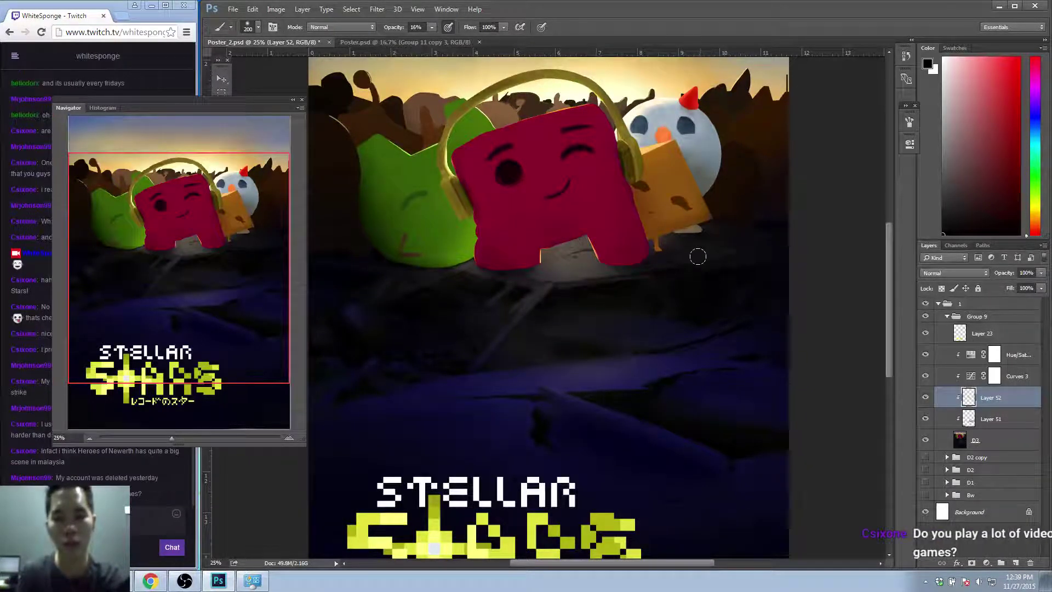
pyautogui.keyDown('alt'); pyautogui.click(645, 295); pyautogui.keyUp('alt')
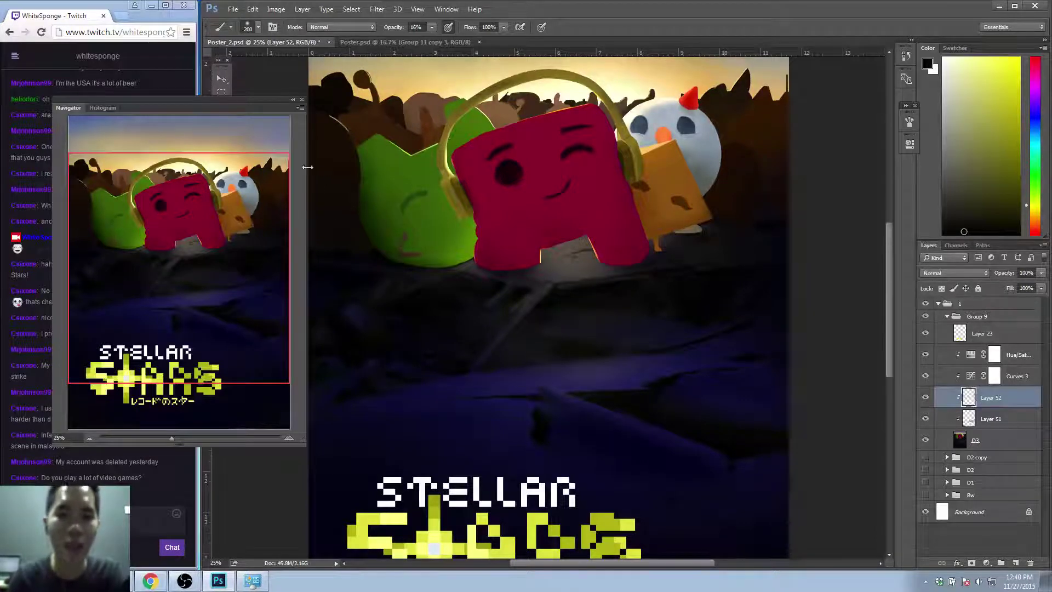
# Reposition and slightly shrink the floating Navigator, and sample a dark navy from the ground below the green character.
pyautogui.click(265, 70)
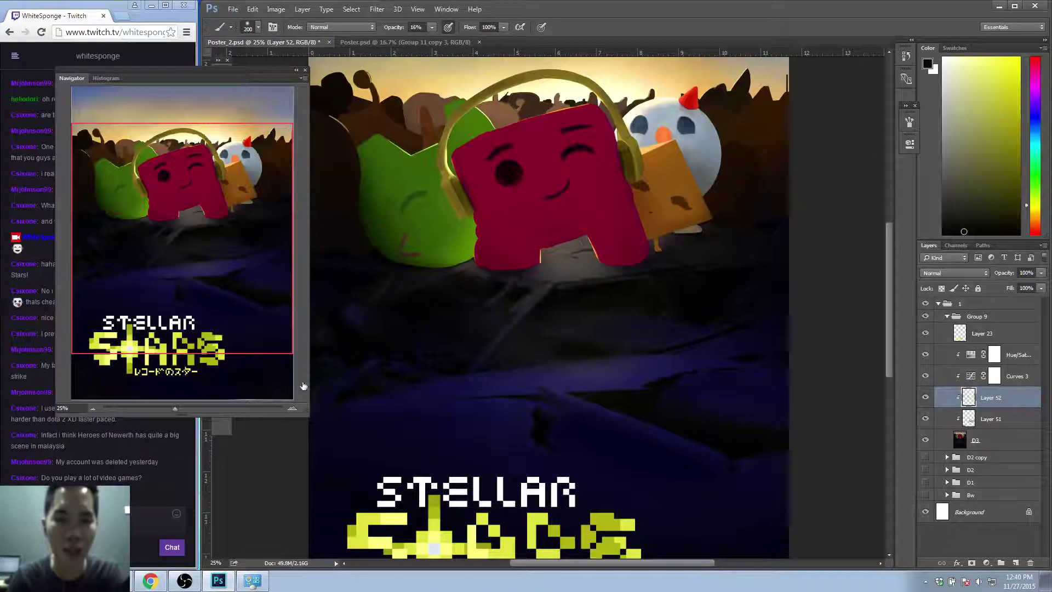
pyautogui.moveTo(285, 402); pyautogui.dragTo(269, 393)
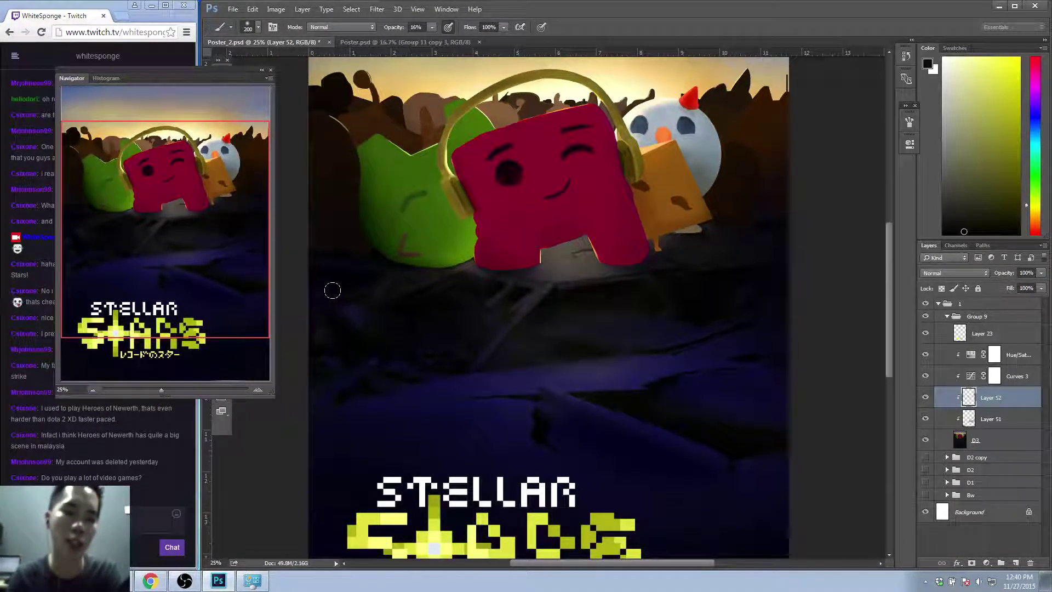
pyautogui.keyDown('alt'); pyautogui.click(355, 274); pyautogui.keyUp('alt')
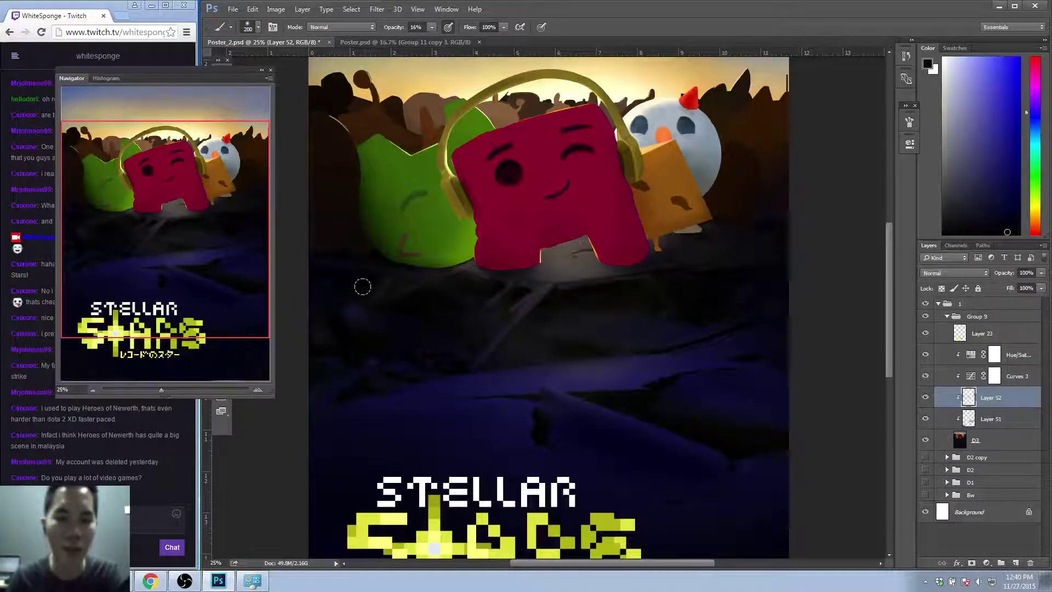
pyautogui.click(262, 69)
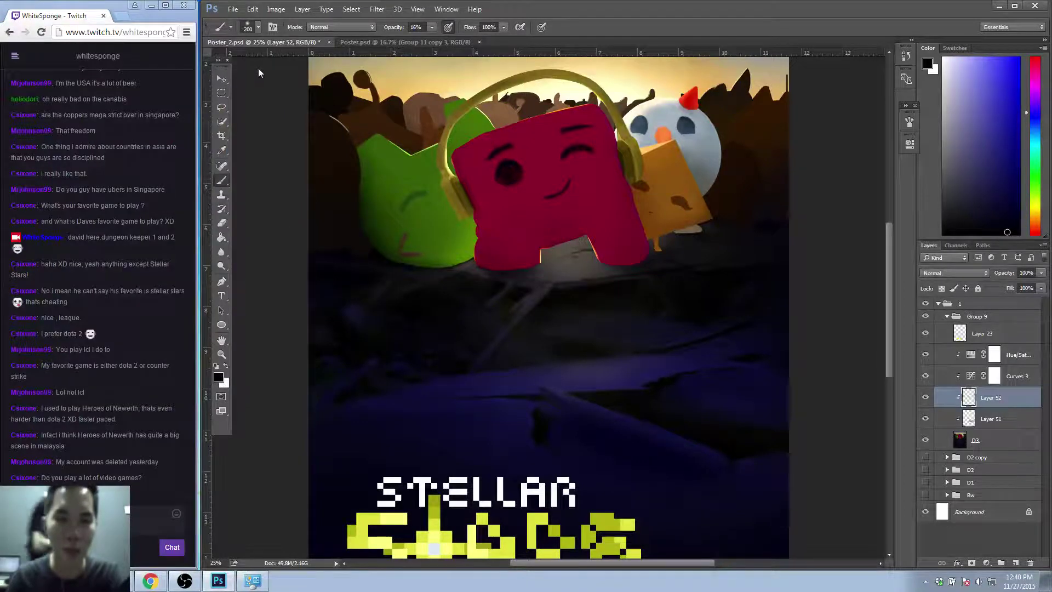
pyautogui.click(258, 68)
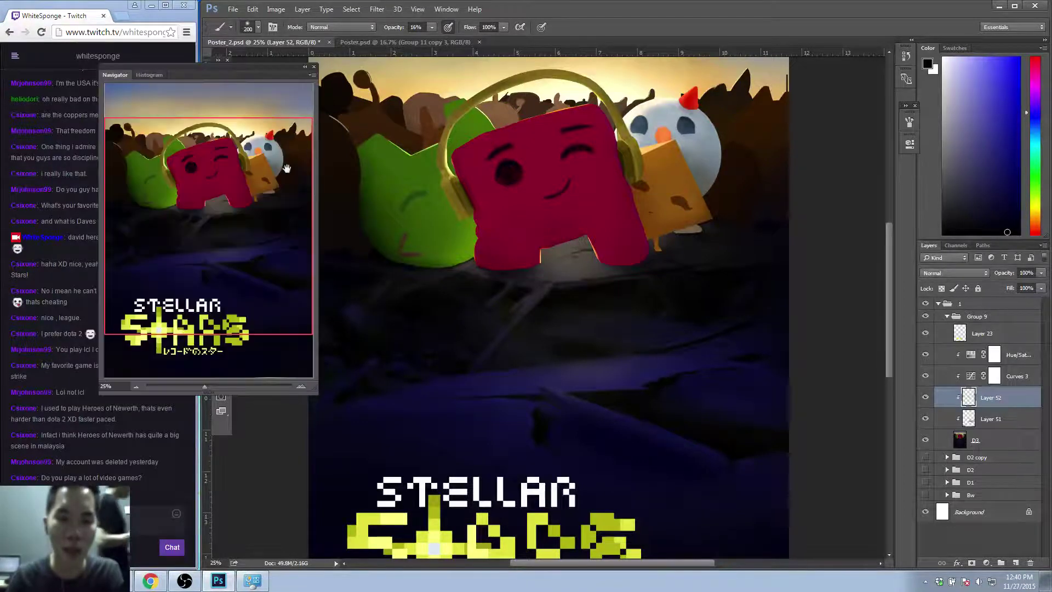
pyautogui.click(238, 65)
pyautogui.click(209, 71)
# Enlarge the Brush to 600 px, softly darken the ground below the green character in the sampled navy, and review the whole poster.
pyautogui.press(']')
pyautogui.press(']')
pyautogui.press(']')
pyautogui.press(']')
pyautogui.press(']')
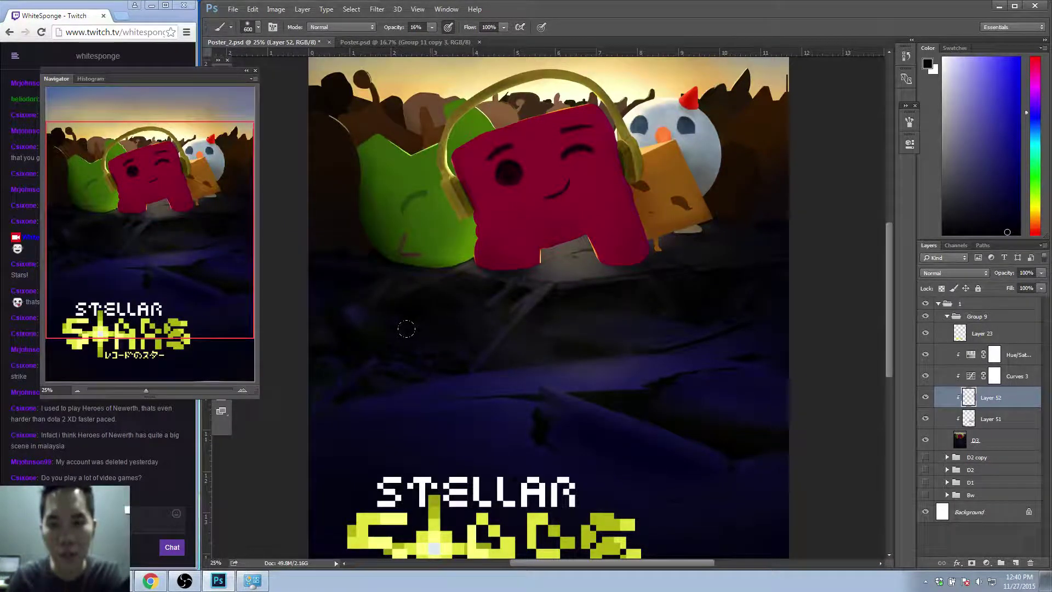
pyautogui.press('z')
pyautogui.keyDown('alt'); pyautogui.click(424, 337); pyautogui.keyUp('alt')
pyautogui.keyDown('alt'); pyautogui.click(424, 337); pyautogui.keyUp('alt')
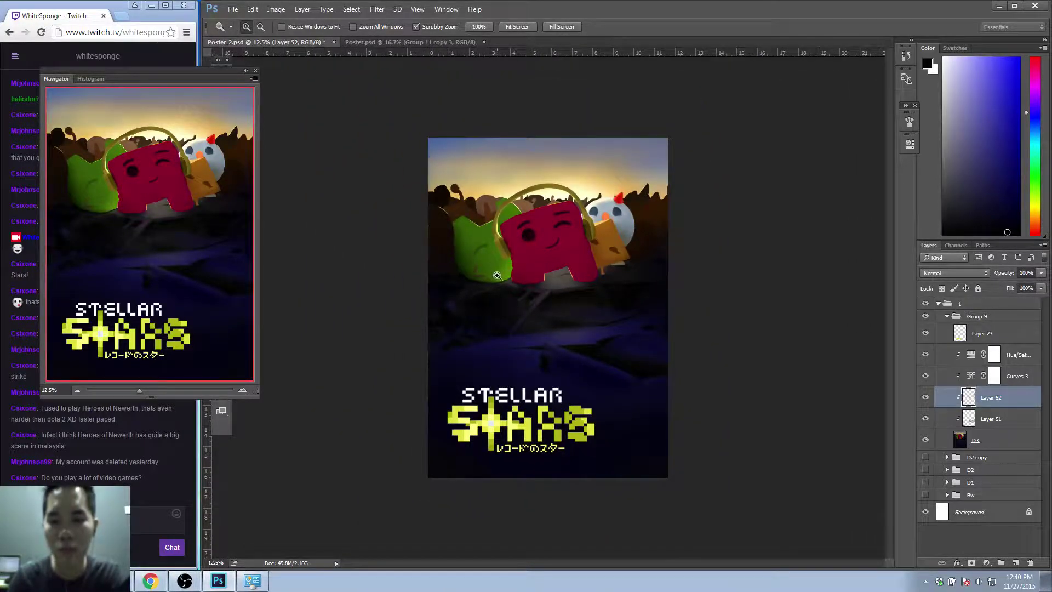
# Reduce the Brush to 150 px, blend a sampled dark grey into the ground along the green character's base, and check the full poster.
pyautogui.click(526, 285)
pyautogui.press('b')
pyautogui.keyDown('alt'); pyautogui.click(492, 267); pyautogui.keyUp('alt')
pyautogui.press('[')
pyautogui.press('[')
pyautogui.press('[')
pyautogui.press('[')
pyautogui.press('[')
pyautogui.press('[')
pyautogui.press('[')
pyautogui.press('[')
pyautogui.press('[')
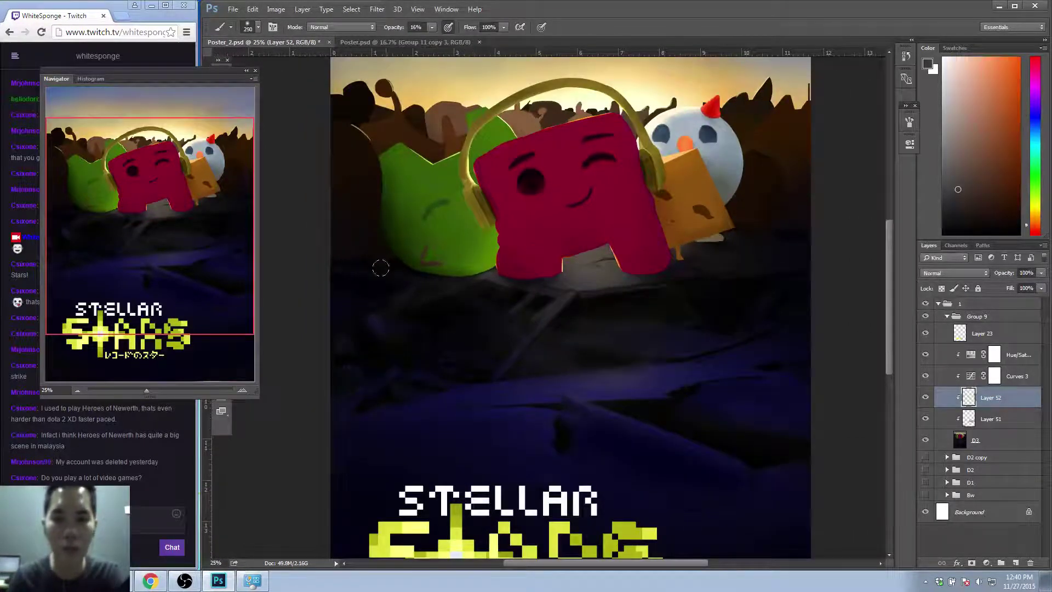
pyautogui.moveTo(402, 255)
pyautogui.mouseDown()
pyautogui.moveTo(424, 265)
pyautogui.moveTo(395, 268)
pyautogui.moveTo(411, 271)
pyautogui.moveTo(416, 249)
pyautogui.moveTo(401, 248)
pyautogui.moveTo(394, 270)
pyautogui.moveTo(419, 269)
pyautogui.moveTo(380, 266)
pyautogui.moveTo(475, 276)
pyautogui.mouseUp()
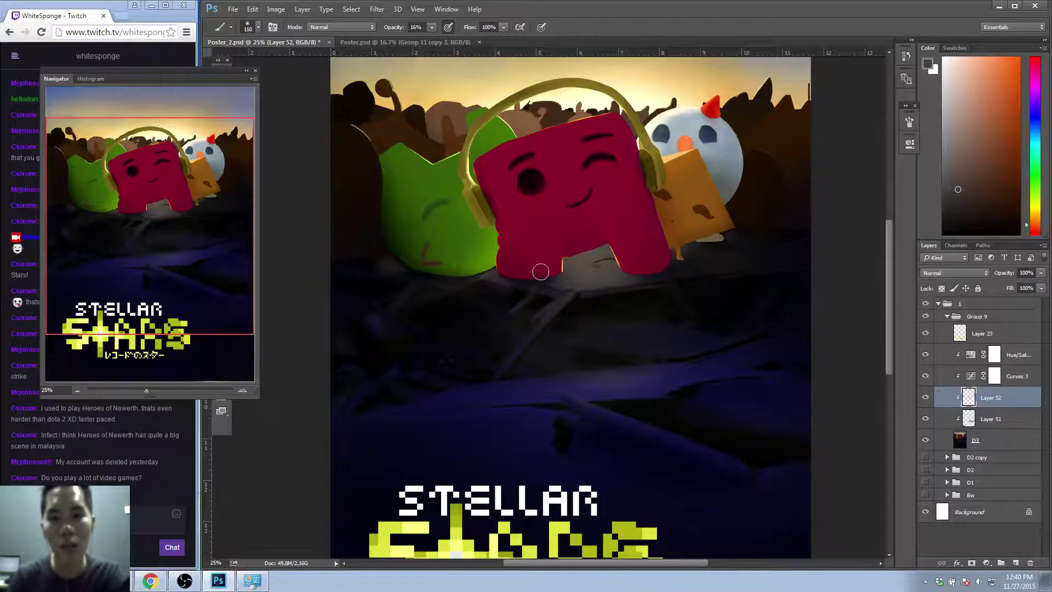
pyautogui.press('z')
pyautogui.keyDown('alt'); pyautogui.click(530, 291); pyautogui.keyUp('alt')
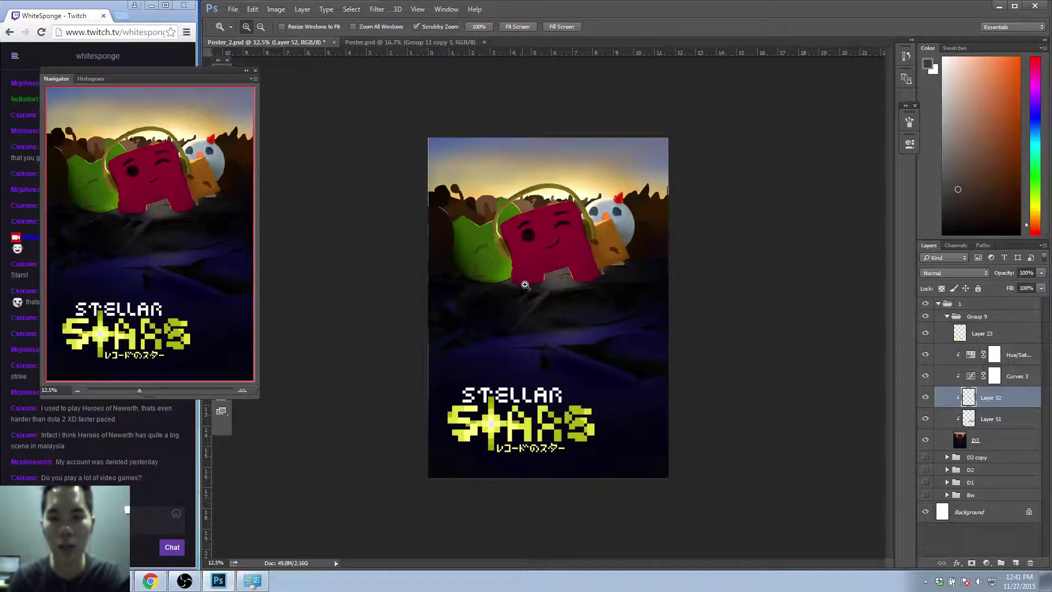
# Save Poster_2.psd, and collapse and hide Group 9.
pyautogui.hotkey('ctrl', 's')
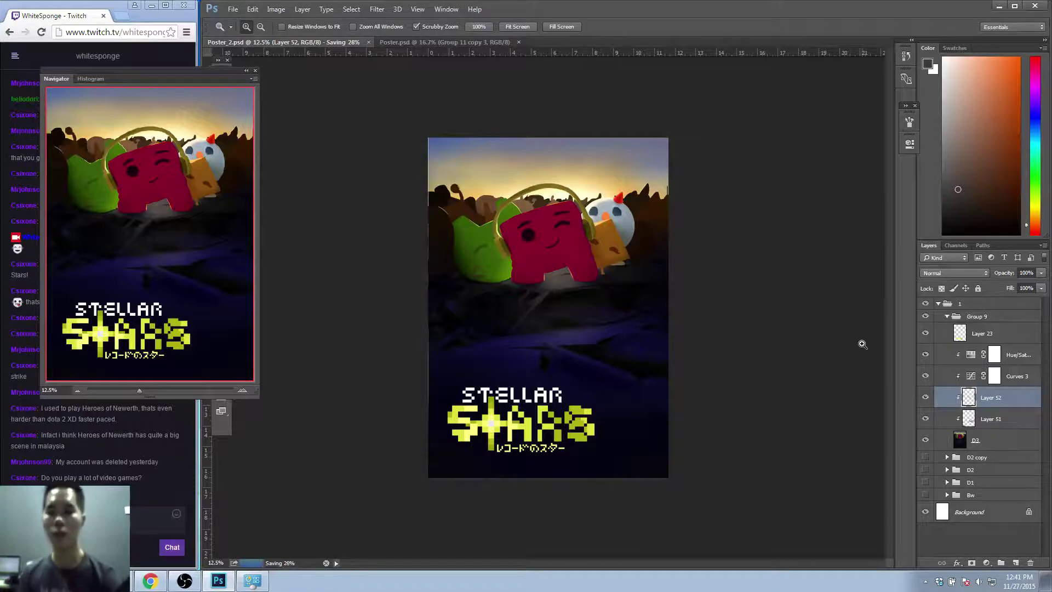
pyautogui.click(939, 305)
pyautogui.click(939, 305)
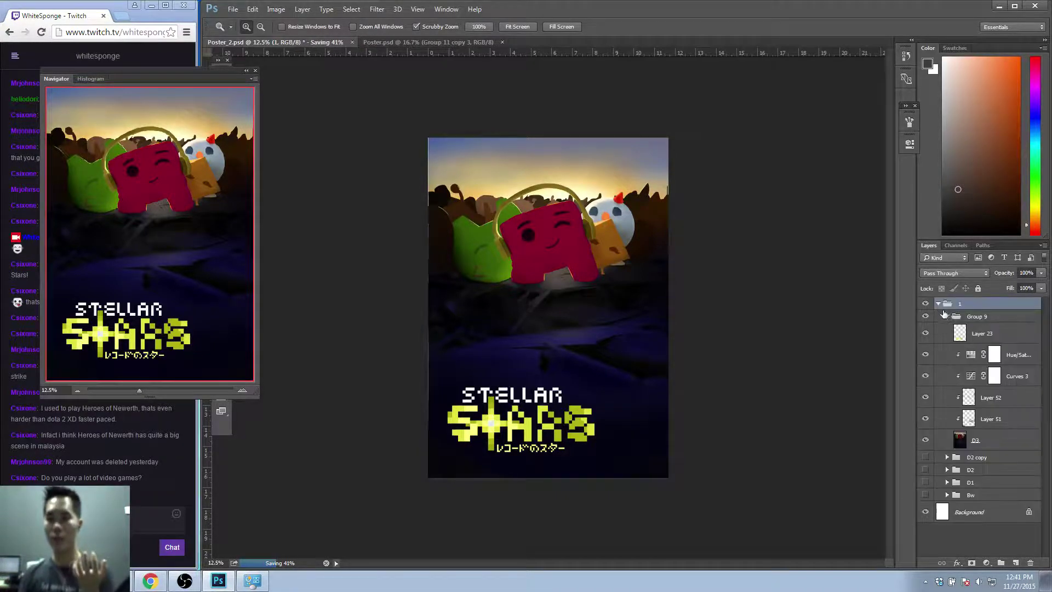
pyautogui.click(947, 316)
pyautogui.click(926, 317)
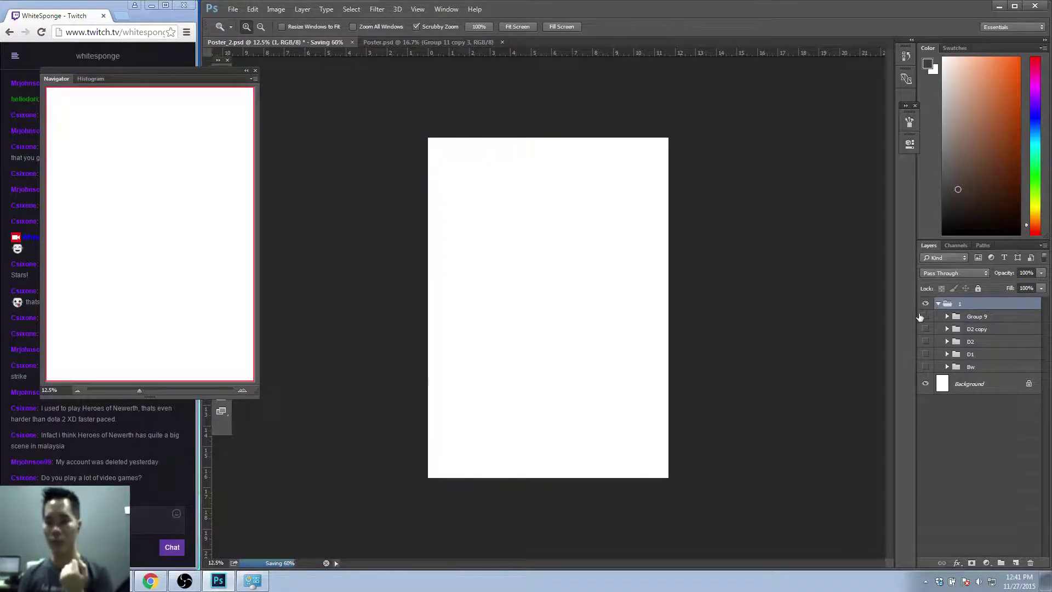
# Close Poster.psd and move the floating Navigator next to the blank canvas.
pyautogui.click(465, 43)
pyautogui.hotkey('ctrl', 'w')
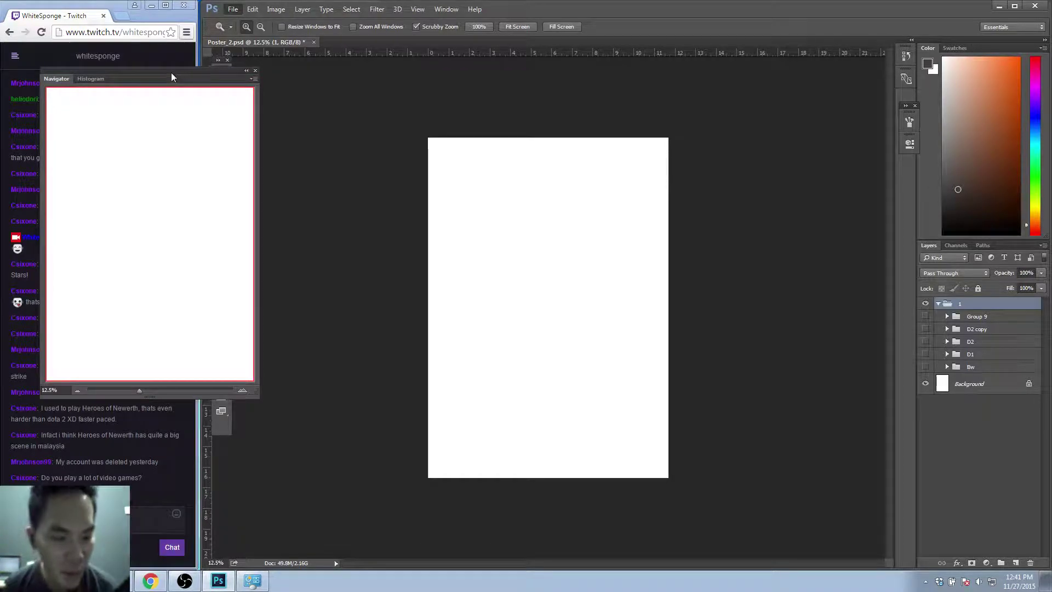
pyautogui.moveTo(170, 72); pyautogui.dragTo(329, 71)
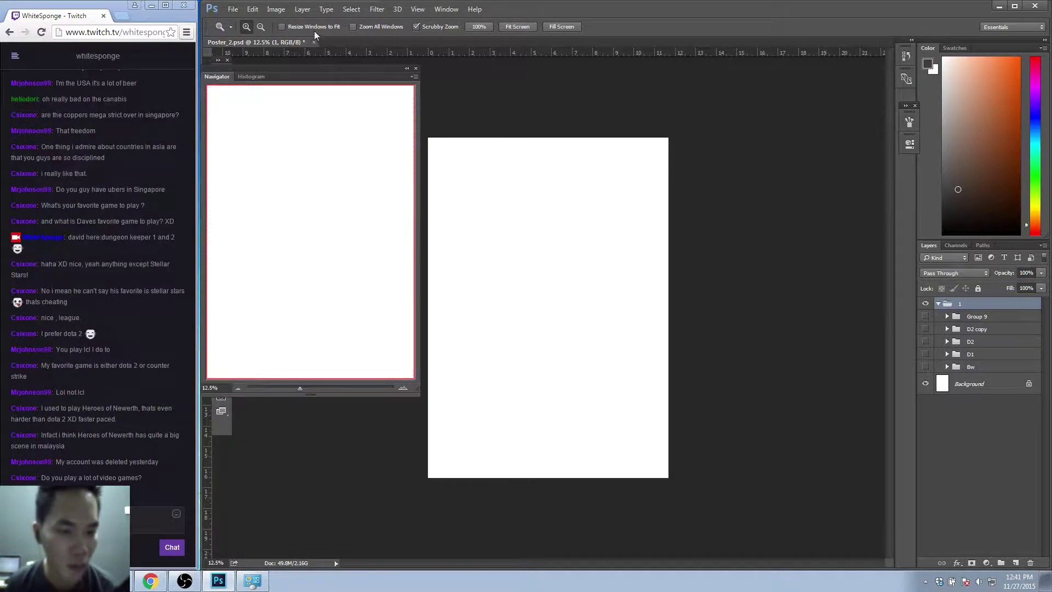
# Reopen Poster.psd from the recent files in the WhiteSpongeTeam Poster folder and shrink the Navigator clear of the artwork.
pyautogui.click(239, 12)
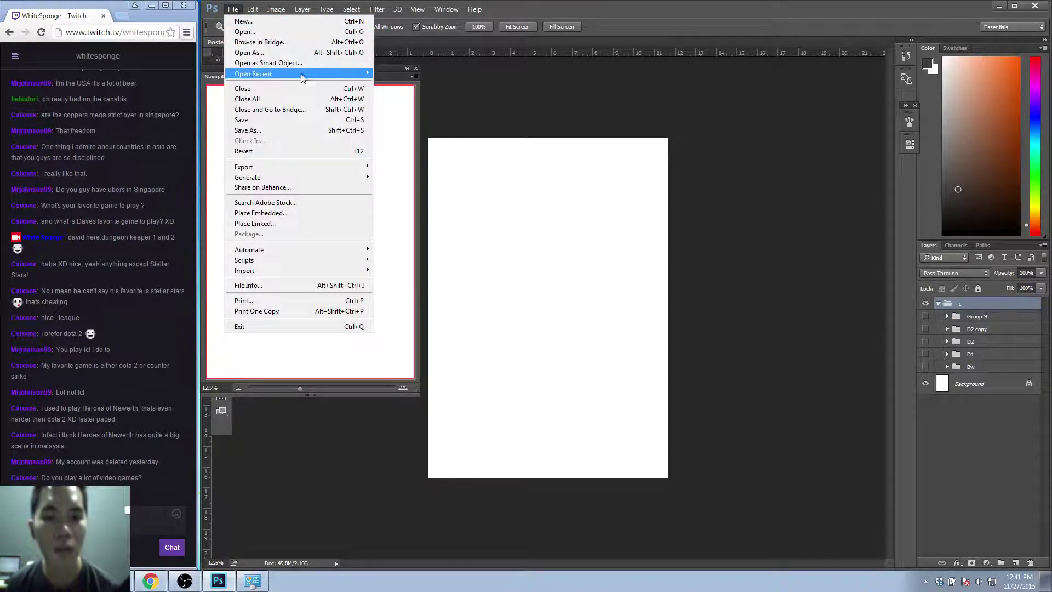
pyautogui.moveTo(308, 78)
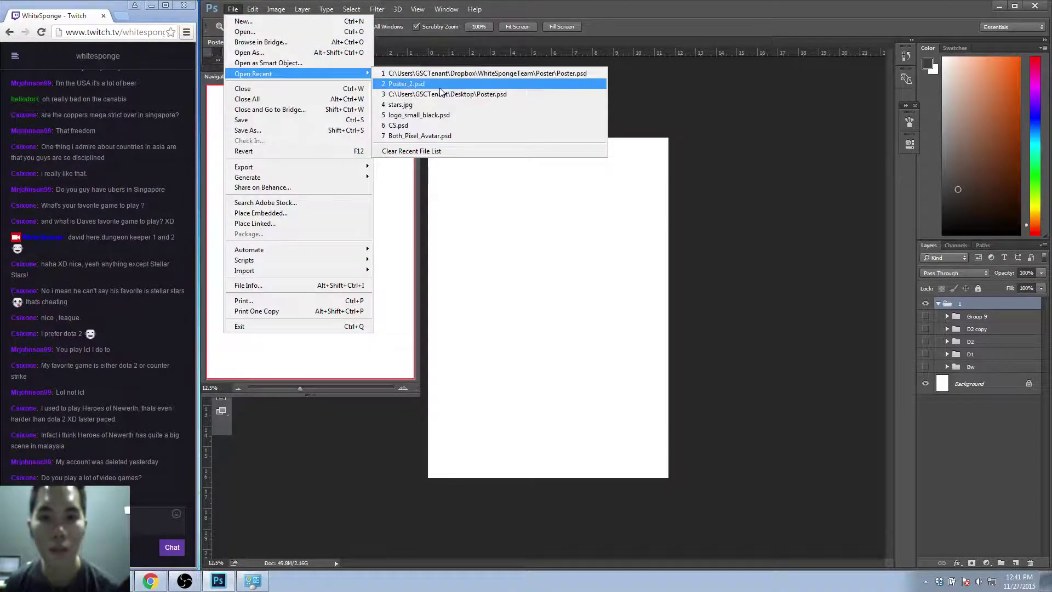
pyautogui.click(471, 73)
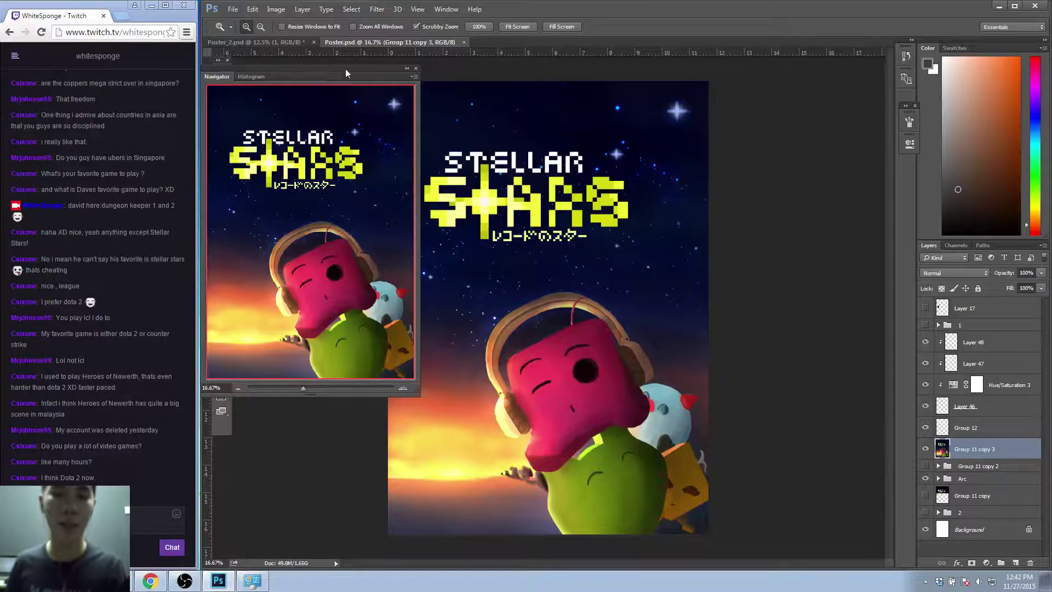
pyautogui.moveTo(346, 68); pyautogui.dragTo(340, 62)
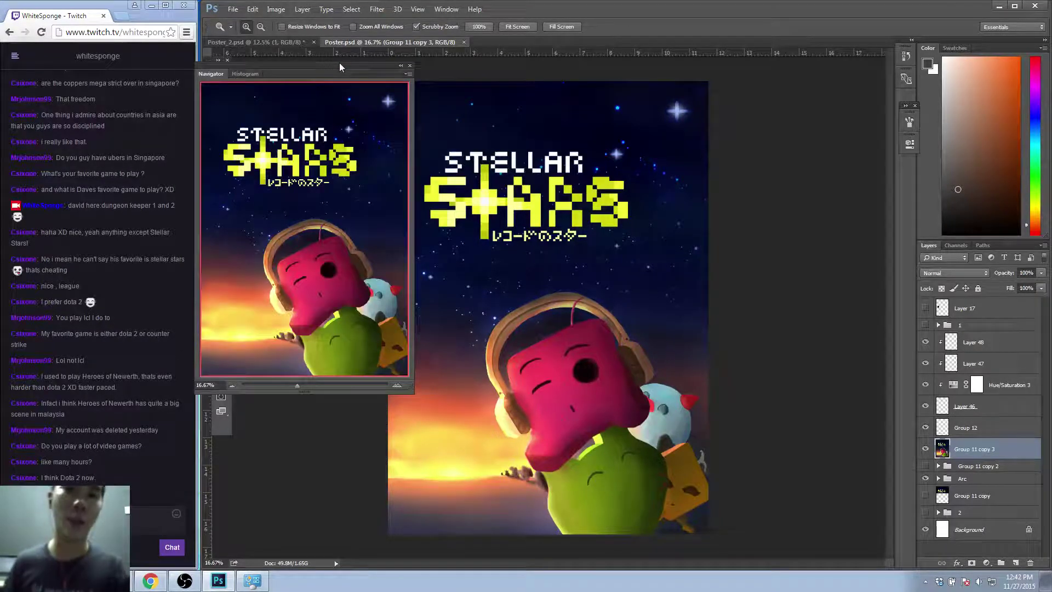
pyautogui.moveTo(411, 389); pyautogui.dragTo(333, 343)
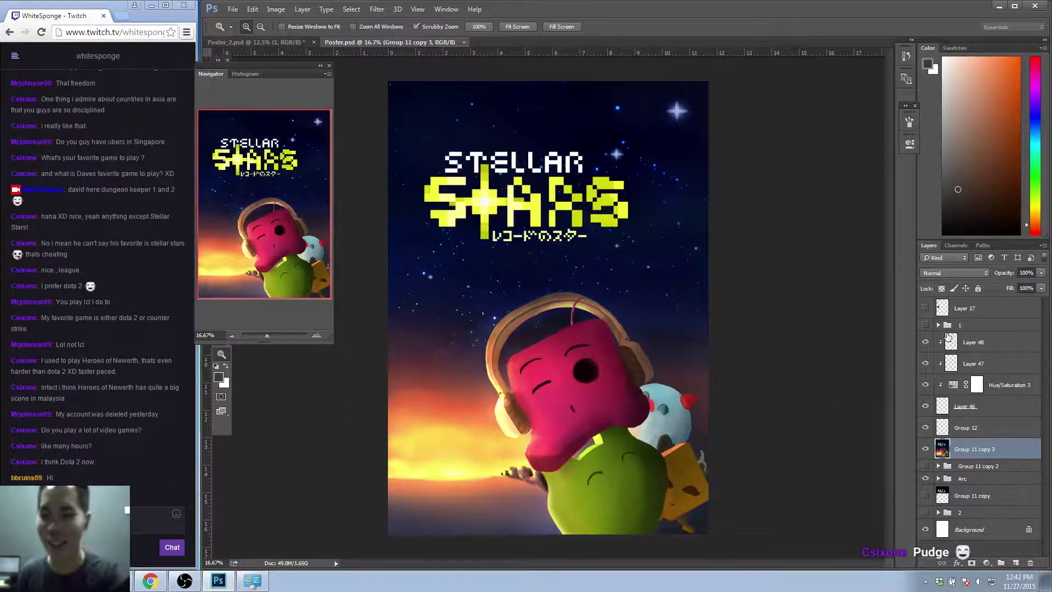
# Group the layers from Layer 48 down to Group 11 copy 3 and hide the new group.
pyautogui.click(991, 364)
pyautogui.click(997, 346)
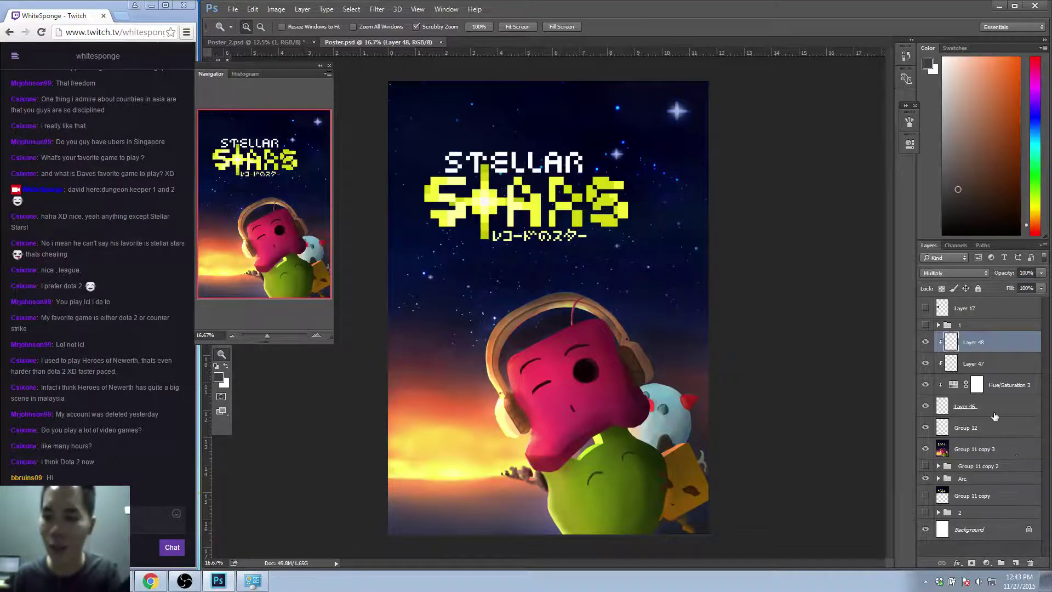
pyautogui.keyDown('shift'); pyautogui.click(1003, 455); pyautogui.keyUp('shift')
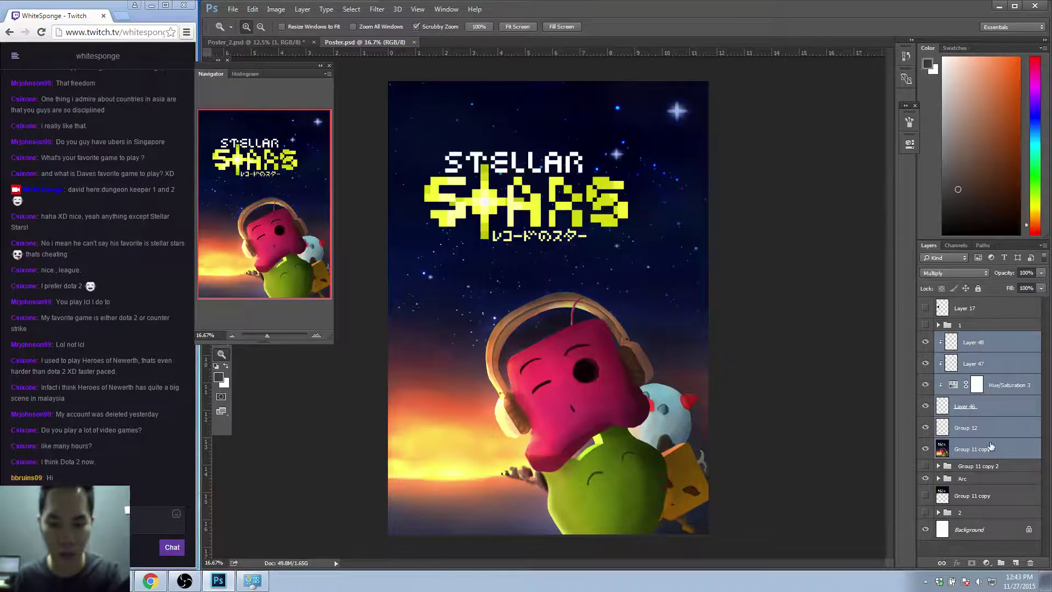
pyautogui.hotkey('ctrl', 'g')
pyautogui.click(927, 351)
# Inside the Arc group, hide Group 4, and show and expand the BW group with the greyscale sketch.
pyautogui.click(939, 362)
pyautogui.click(926, 376)
pyautogui.click(926, 376)
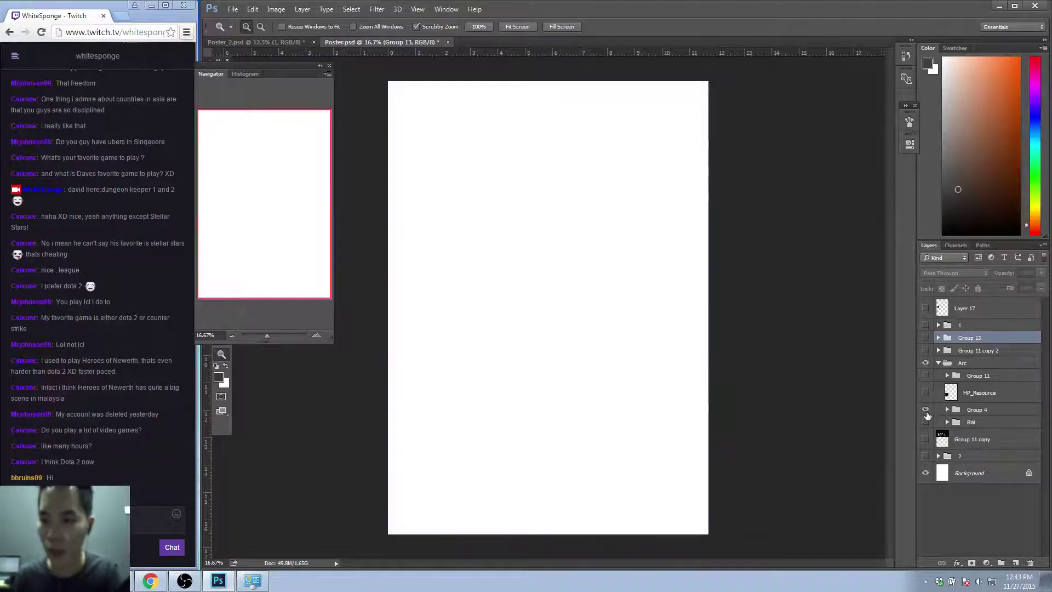
pyautogui.click(926, 410)
pyautogui.click(927, 422)
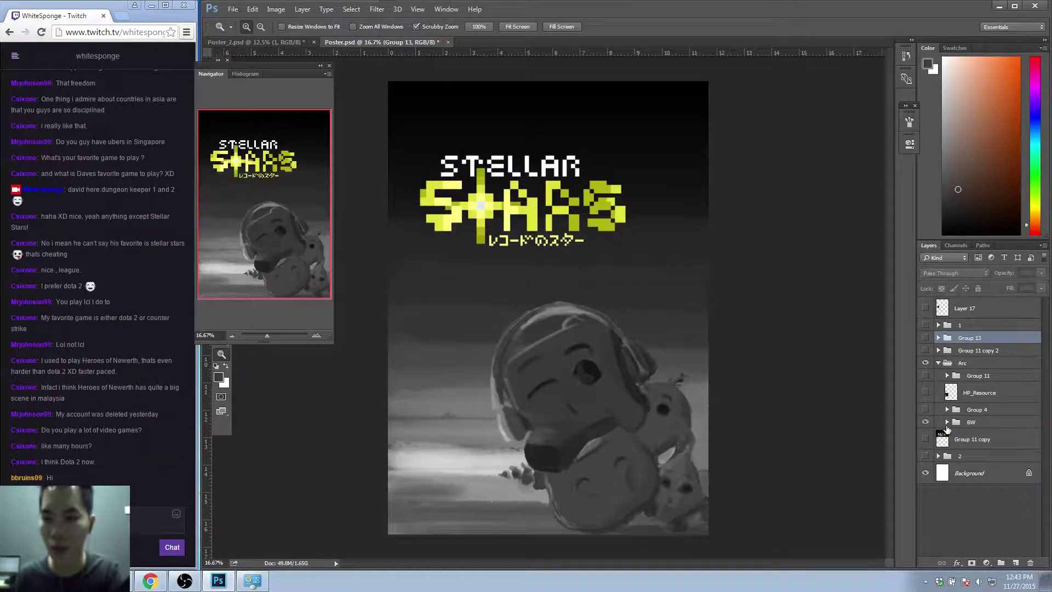
pyautogui.click(947, 422)
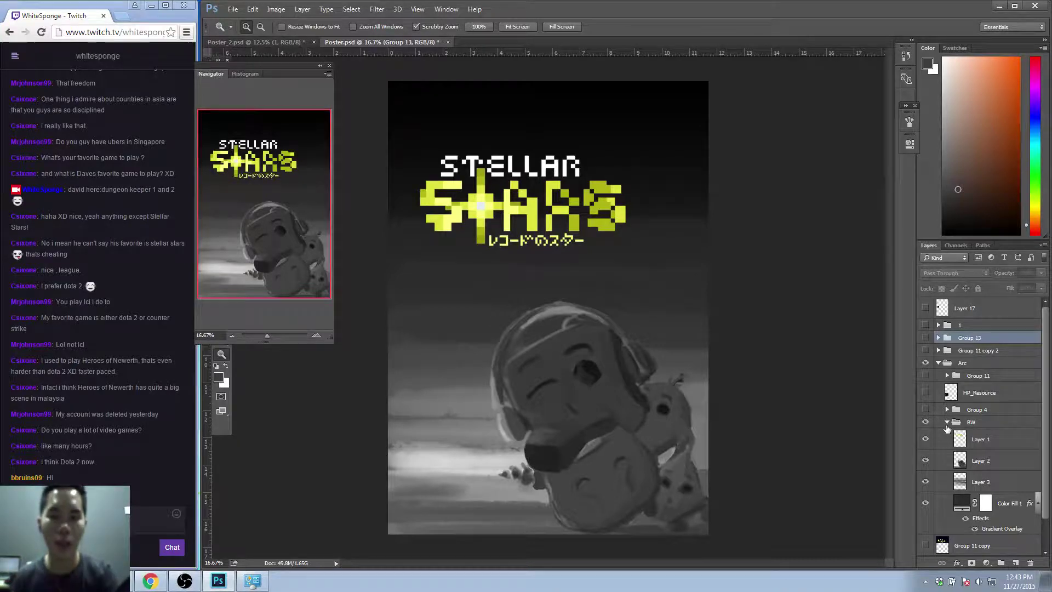
# Show the Bw group in Poster_2.psd and compare its greyscale sketch with the one in Poster.psd.
pyautogui.click(284, 45)
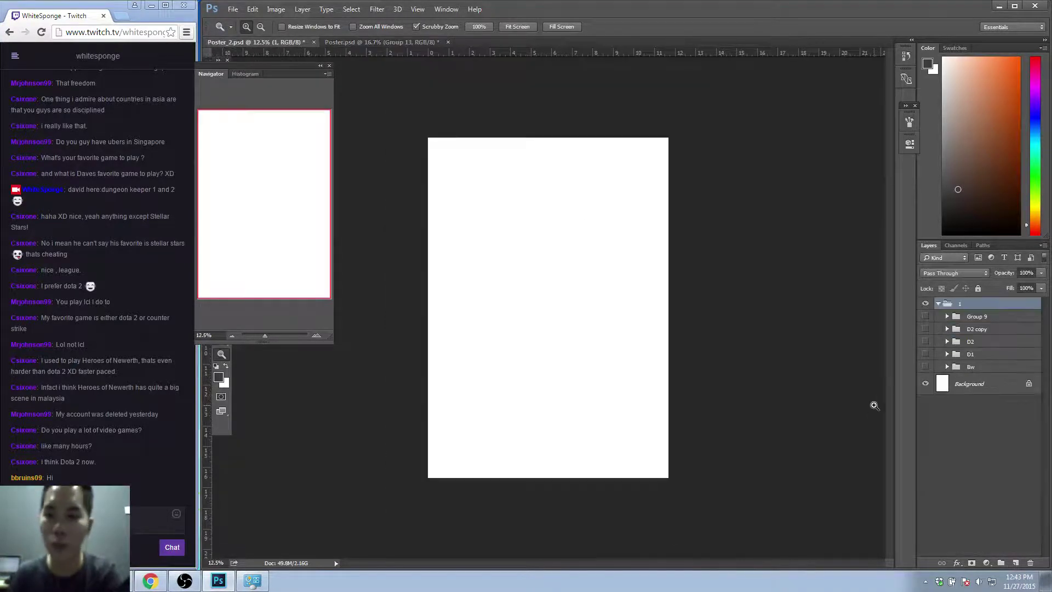
pyautogui.click(926, 367)
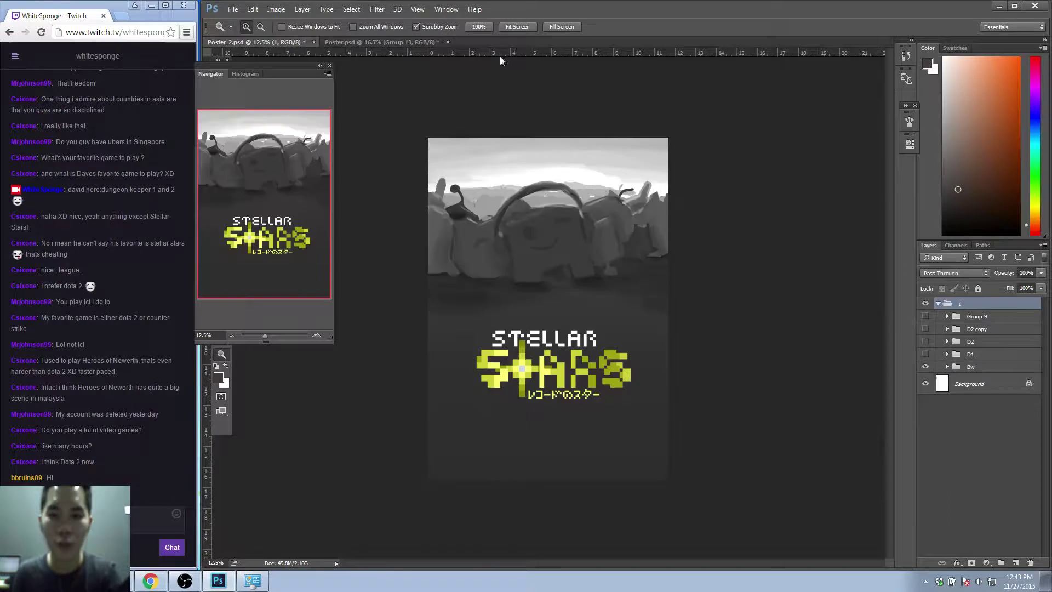
pyautogui.click(381, 43)
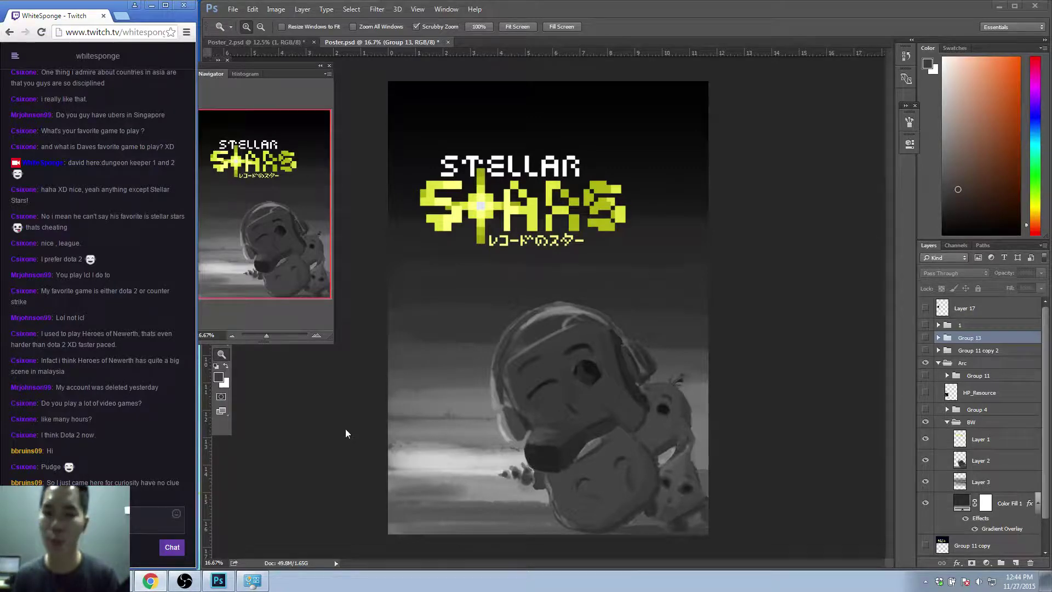
pyautogui.click(277, 42)
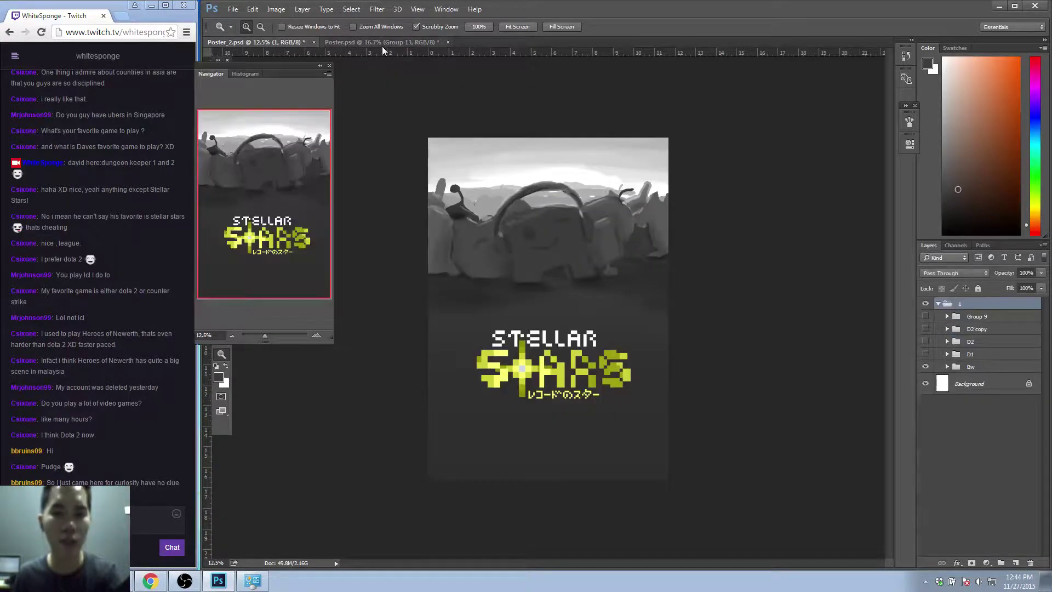
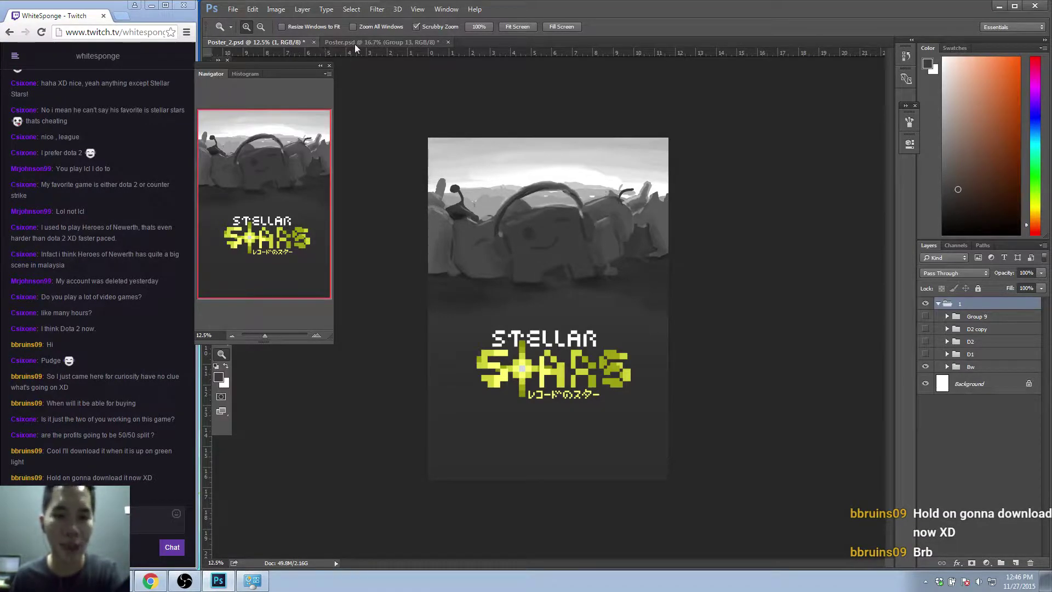
# Hide the Bw group in Poster_2.psd and show the D1 group with the first colour version.
pyautogui.click(927, 367)
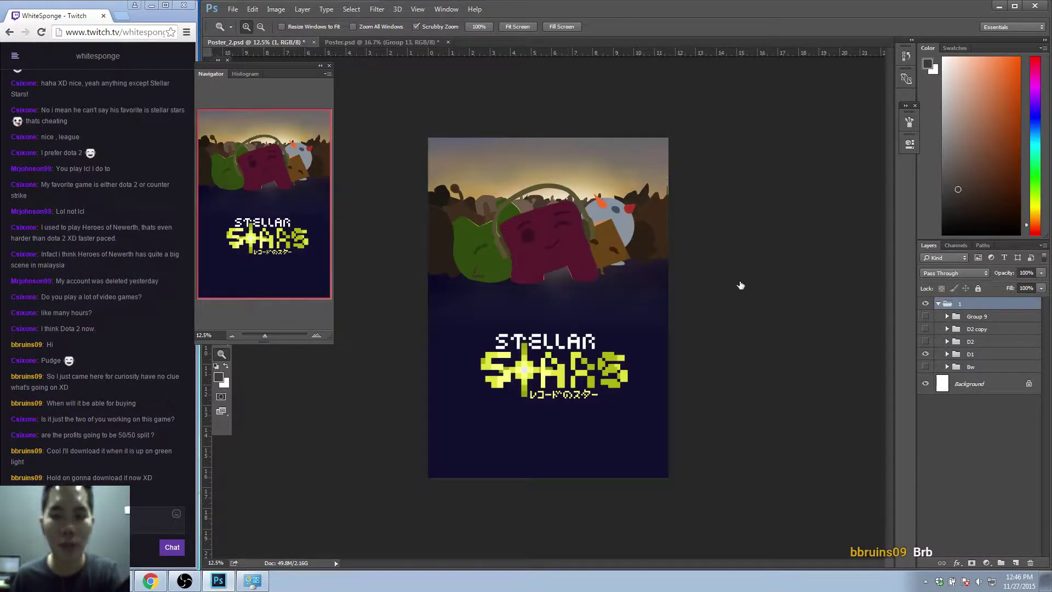
pyautogui.click(926, 354)
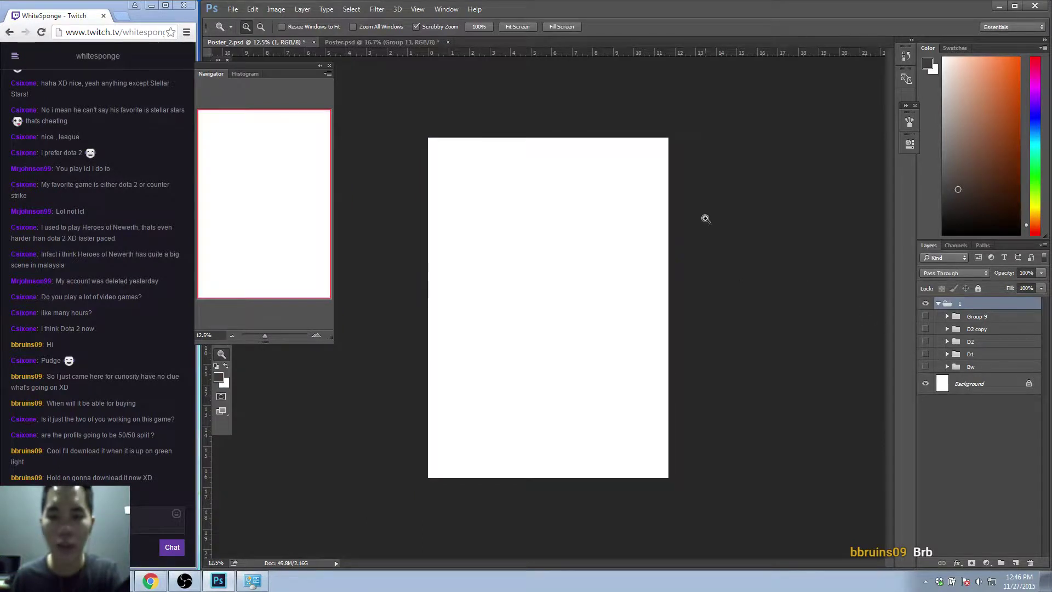
pyautogui.click(925, 355)
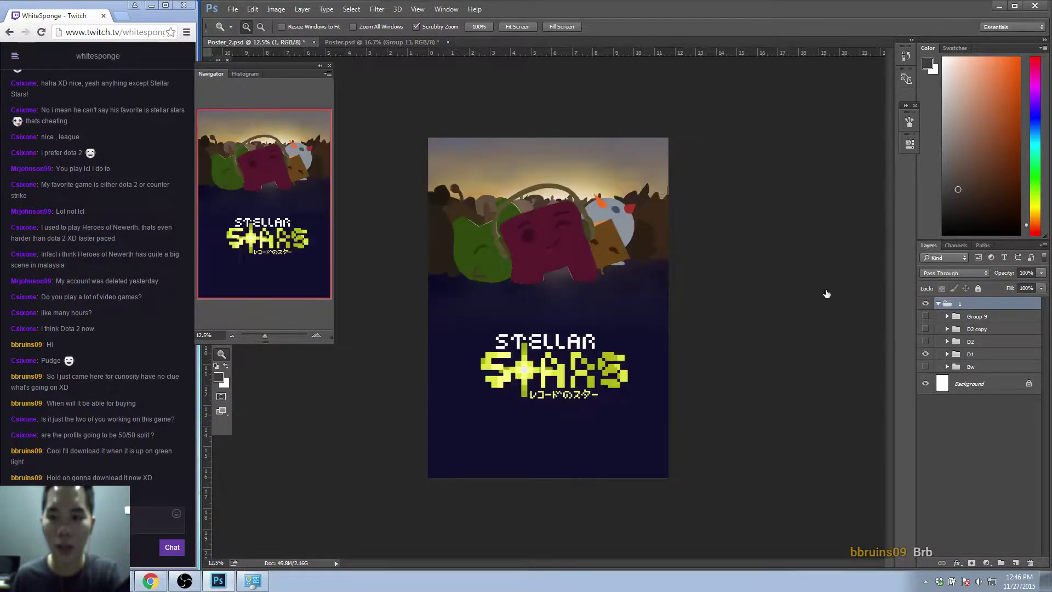
# In Poster.psd, collapse and hide the Arc group, show Layer 17 and examine its small colour thumbnail up close.
pyautogui.click(395, 42)
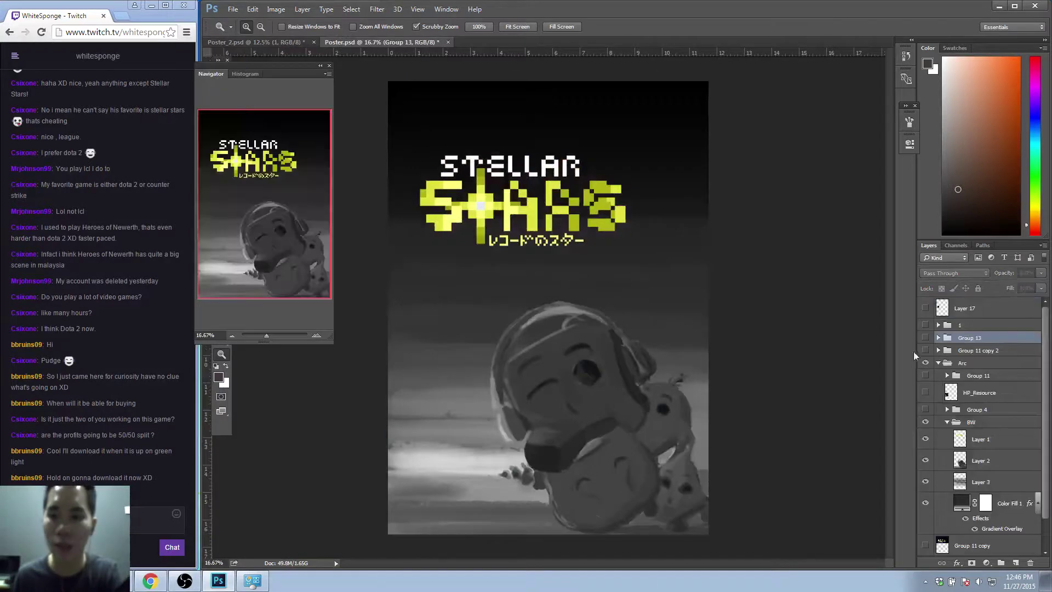
pyautogui.click(938, 363)
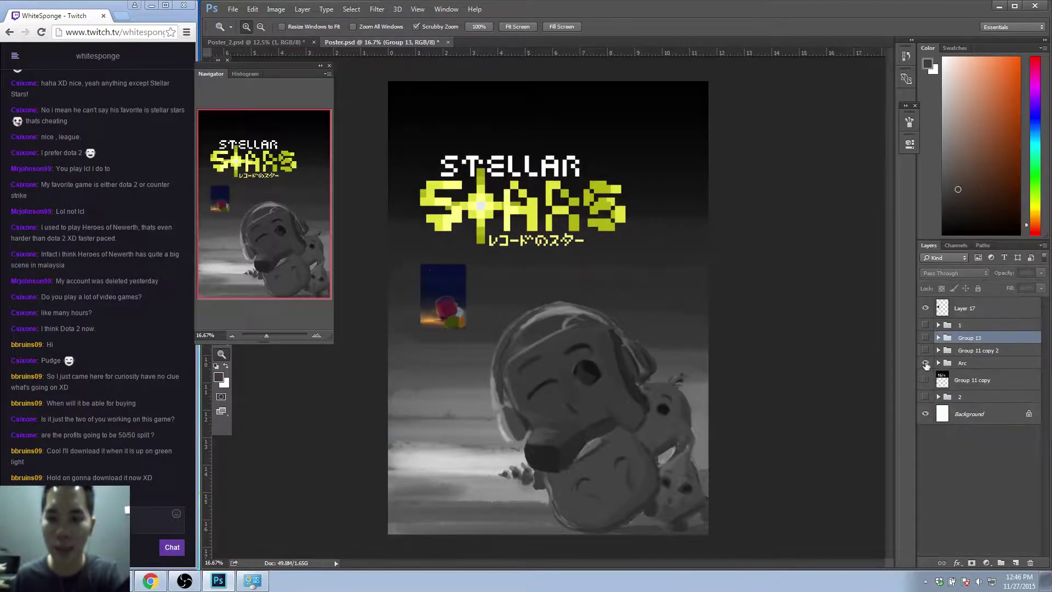
pyautogui.click(925, 362)
pyautogui.moveTo(448, 307); pyautogui.dragTo(551, 313)
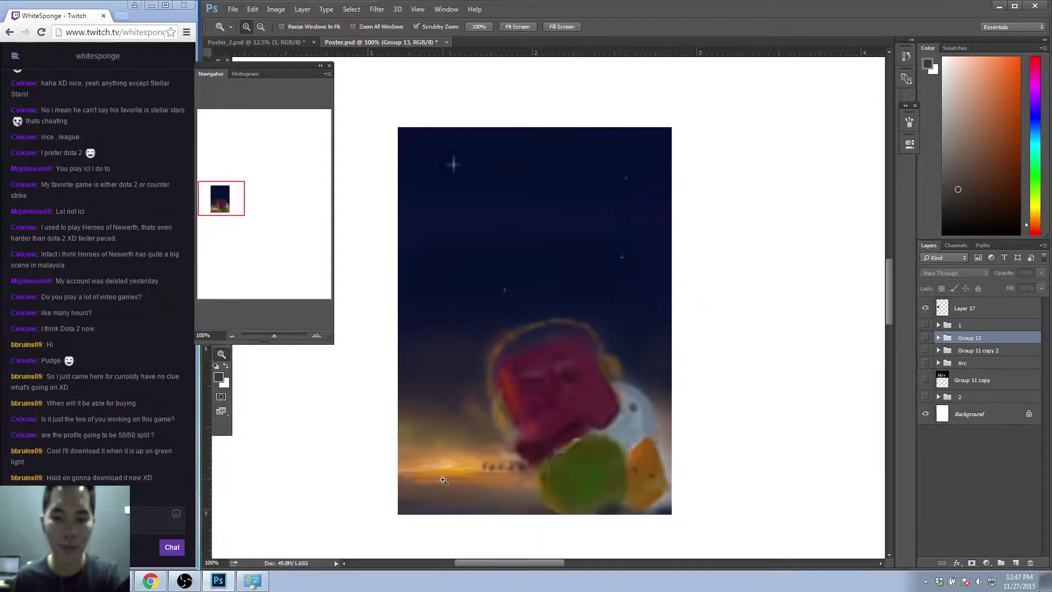
pyautogui.keyDown('alt'); pyautogui.click(543, 425); pyautogui.keyUp('alt')
pyautogui.keyDown('alt'); pyautogui.click(543, 425); pyautogui.keyUp('alt')
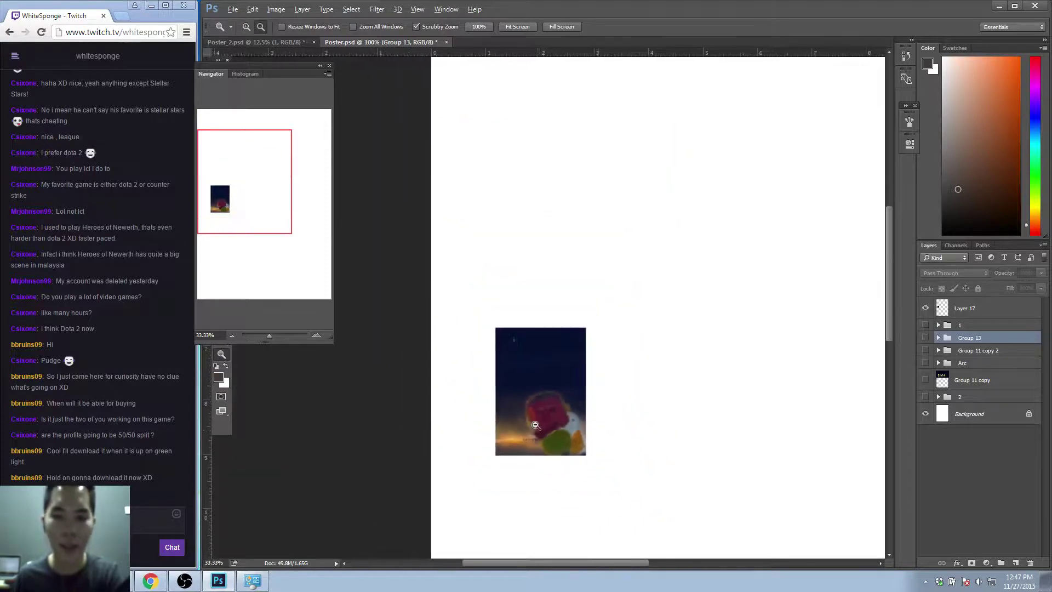
pyautogui.keyDown('alt'); pyautogui.click(543, 424); pyautogui.keyUp('alt')
pyautogui.keyDown('alt'); pyautogui.click(471, 290); pyautogui.keyUp('alt')
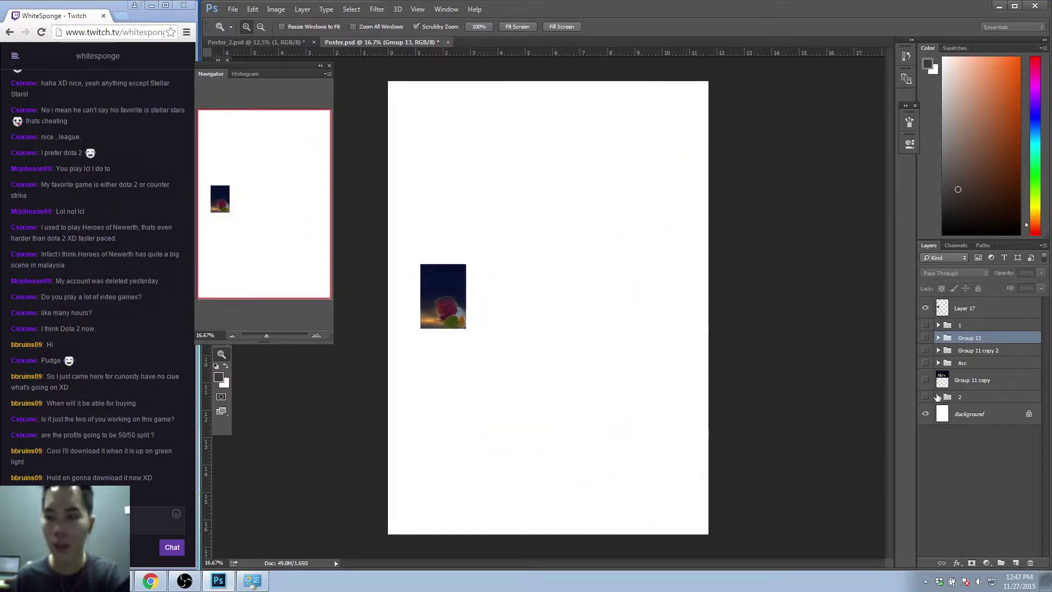
# Hide Layer 17, check group 2, and show the Arc group with its Group 4 colour version.
pyautogui.click(927, 310)
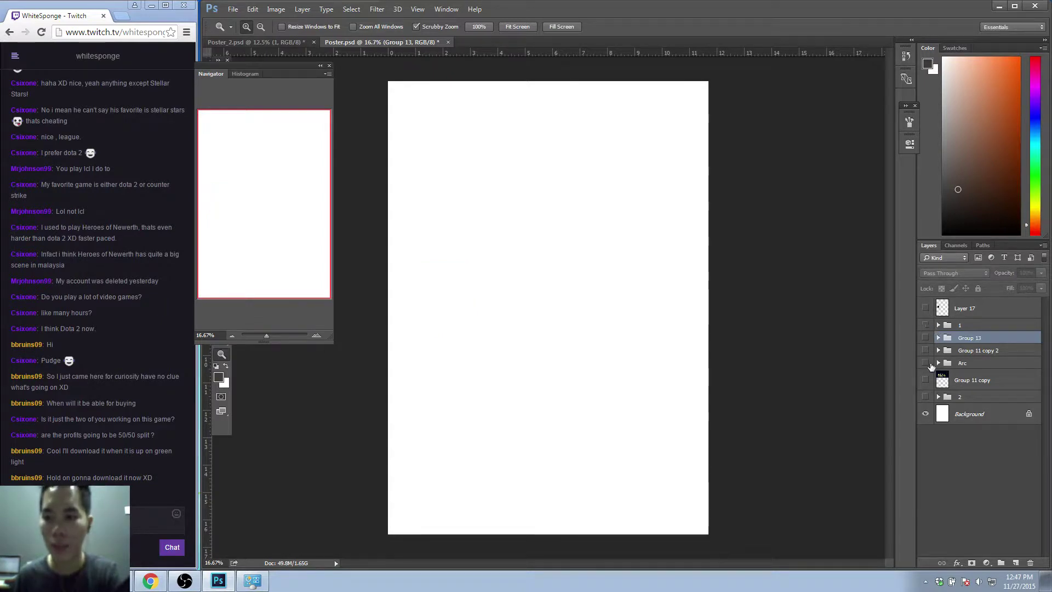
pyautogui.click(925, 397)
pyautogui.click(926, 397)
pyautogui.click(925, 363)
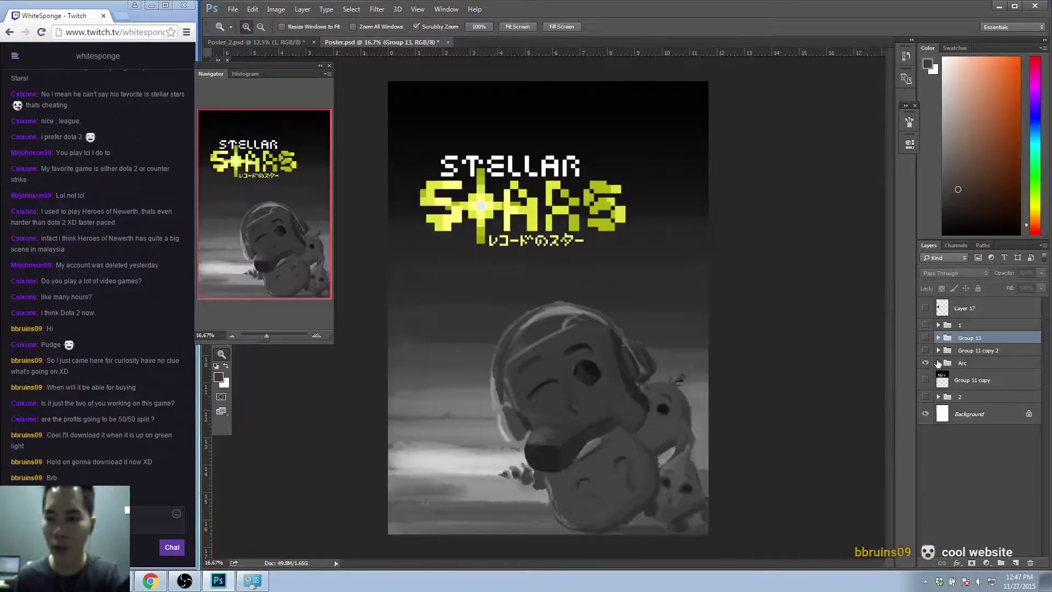
pyautogui.click(938, 363)
pyautogui.click(925, 411)
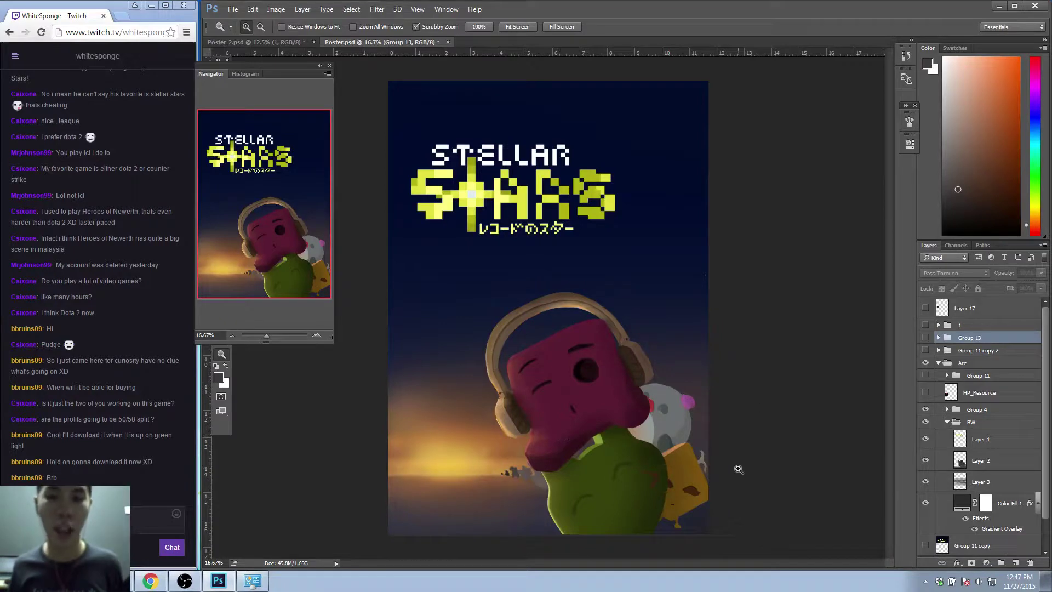
# Look into Group 4 inside the Arc group, and collapse and hide the Arc group.
pyautogui.click(938, 364)
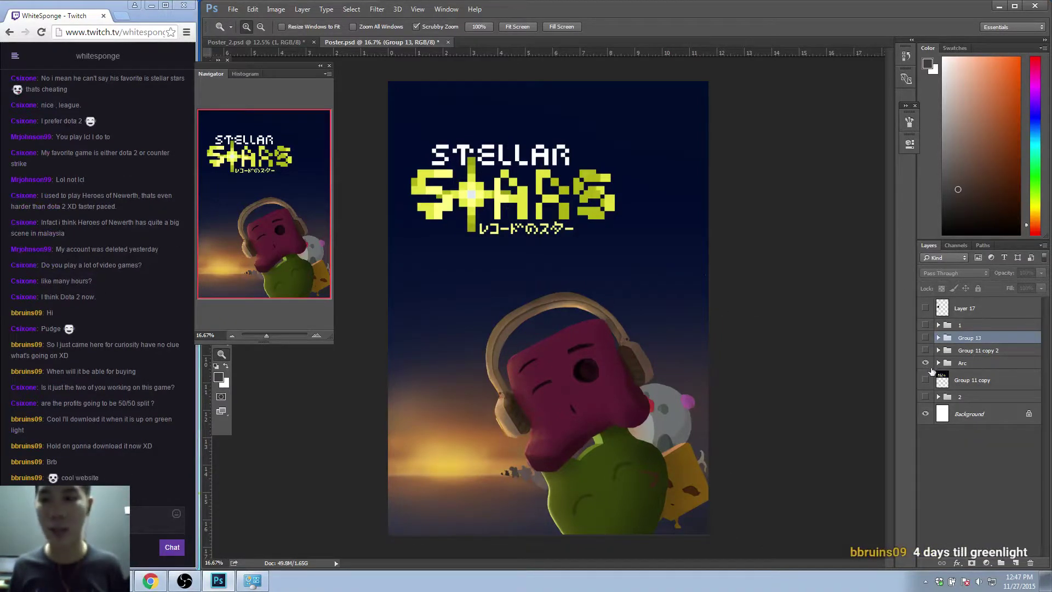
pyautogui.click(938, 363)
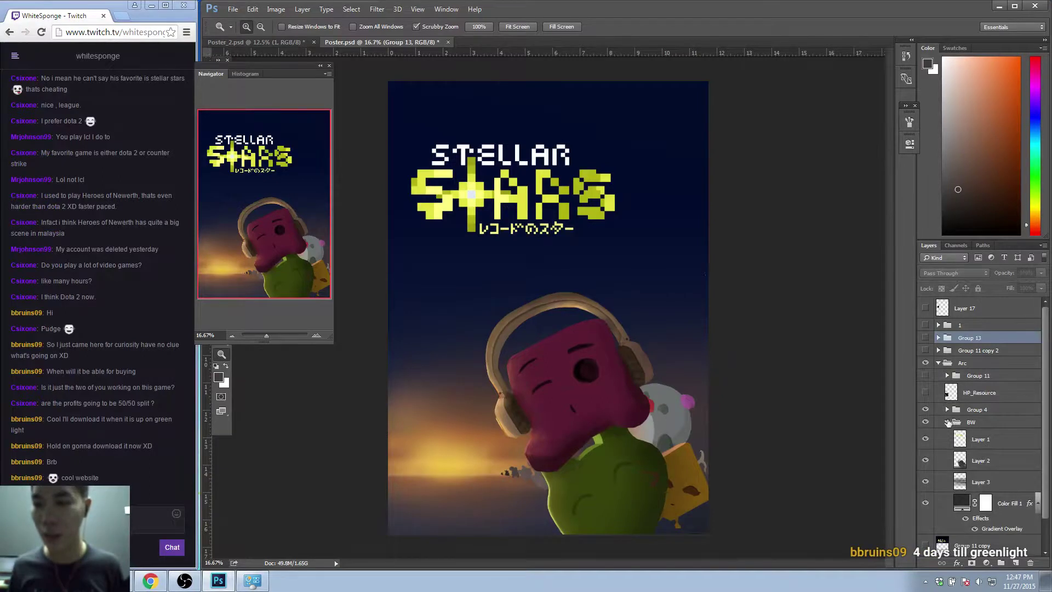
pyautogui.click(948, 410)
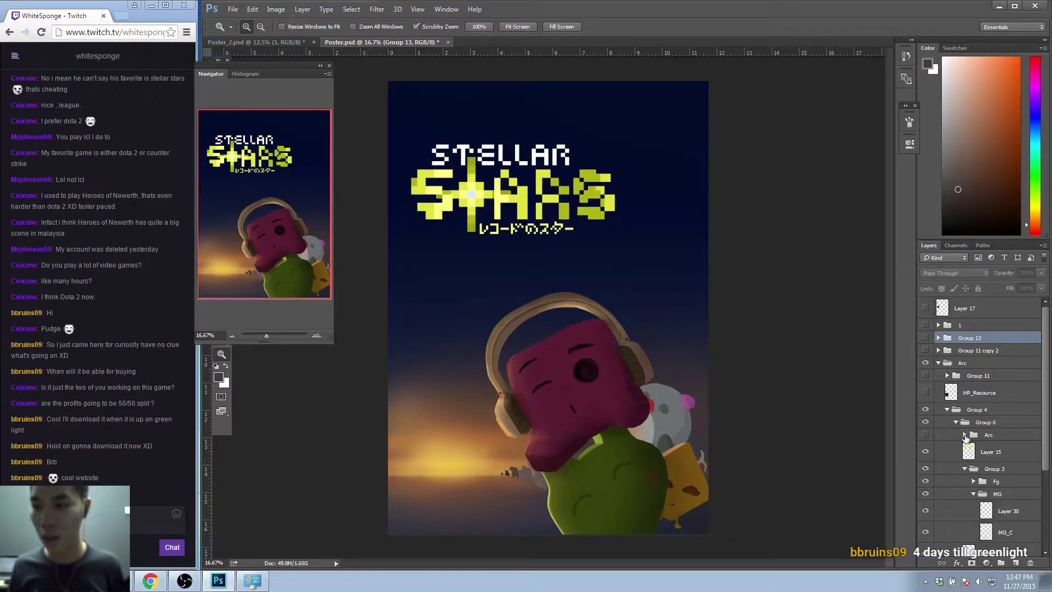
pyautogui.click(938, 365)
pyautogui.click(926, 363)
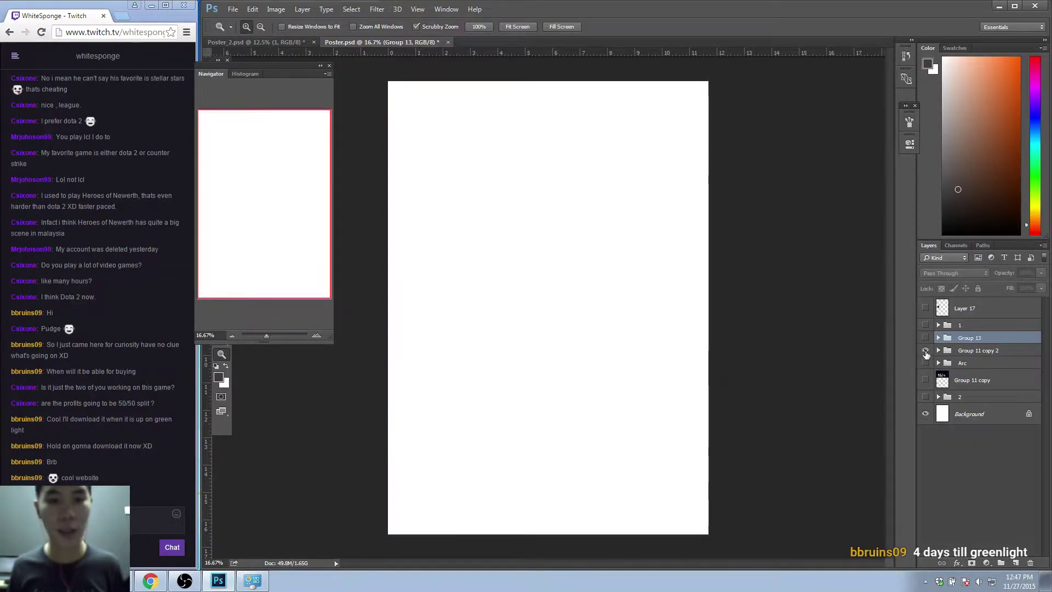
# Show Group 11 copy 2 with the bright starry version, check its layers, and leave it selected and collapsed.
pyautogui.click(925, 350)
pyautogui.click(926, 352)
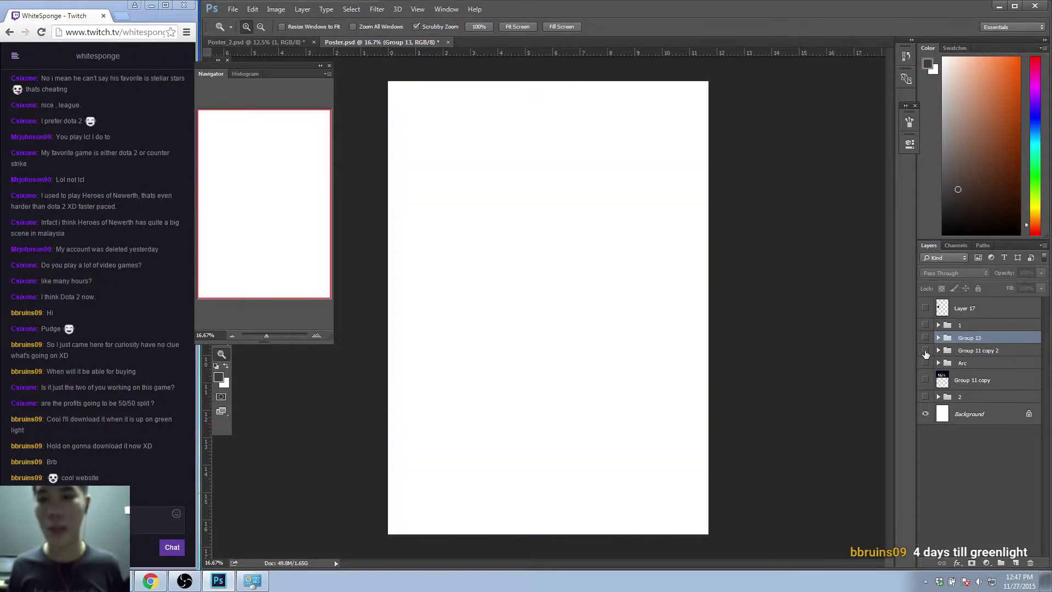
pyautogui.click(926, 351)
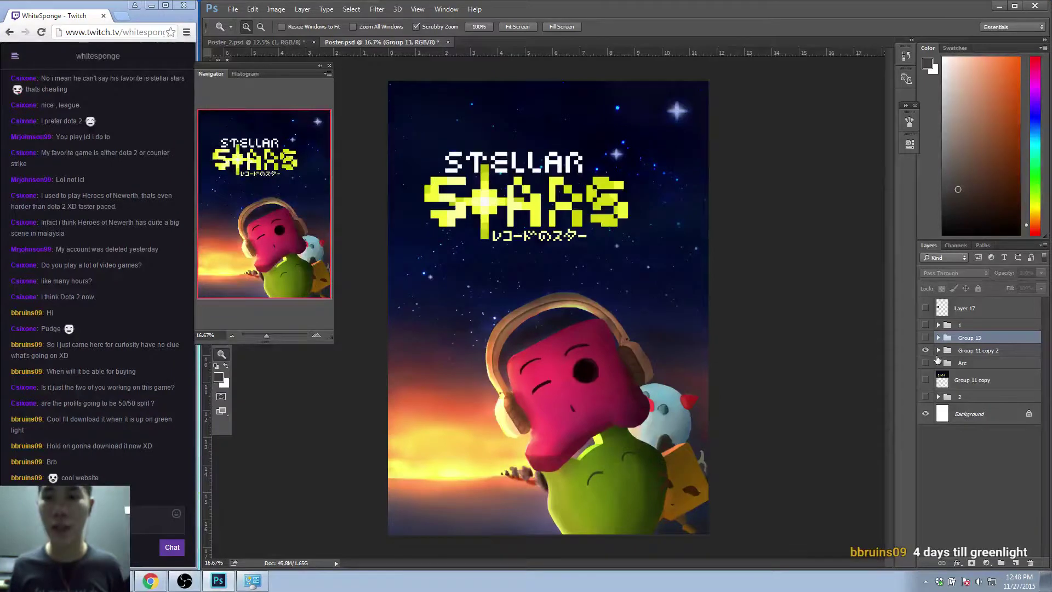
pyautogui.click(938, 351)
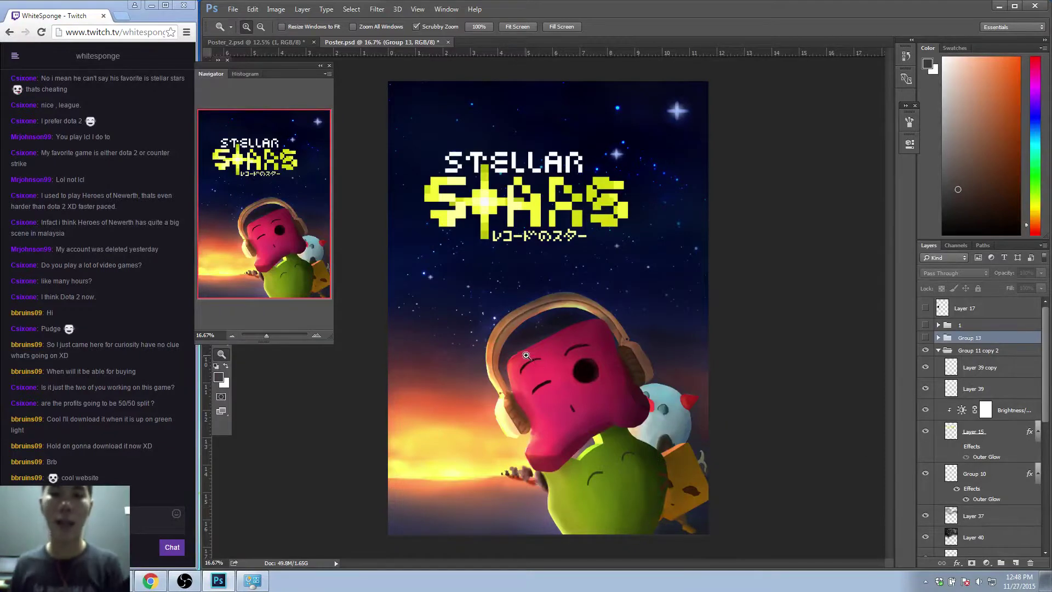
pyautogui.keyDown('alt'); pyautogui.click(564, 359); pyautogui.keyUp('alt')
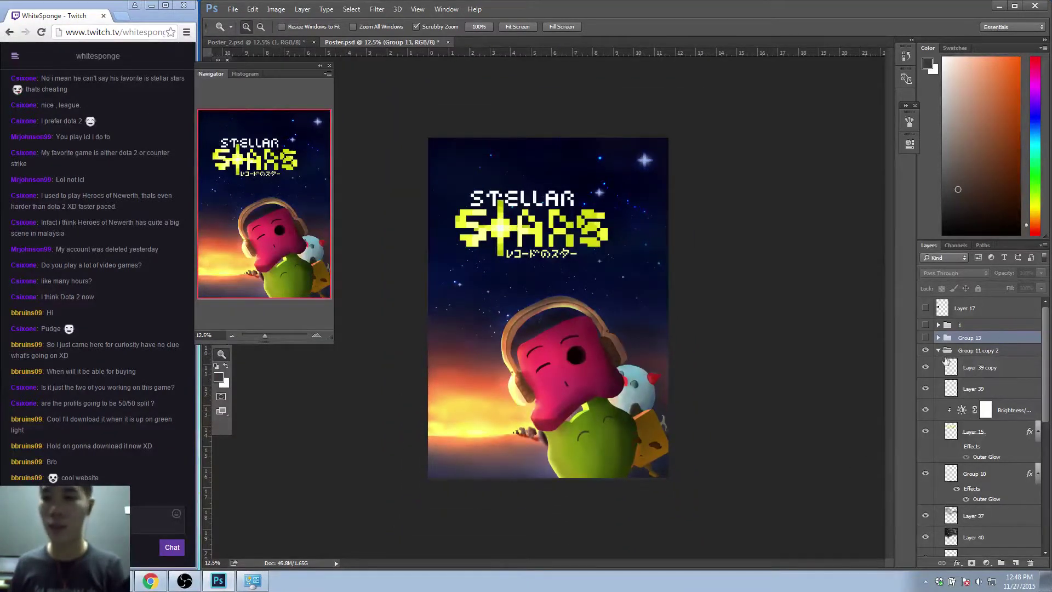
pyautogui.click(948, 351)
pyautogui.click(938, 350)
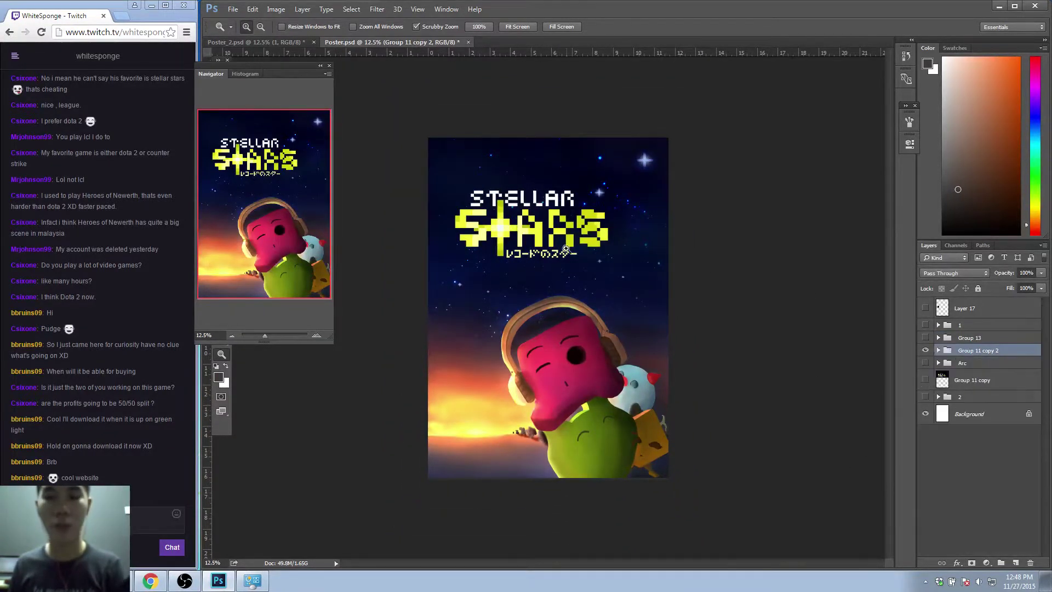
# In Poster_2.psd, review D2 and D2 copy in turn, leave only Group 9 shown, and compare it with Poster.psd.
pyautogui.click(260, 42)
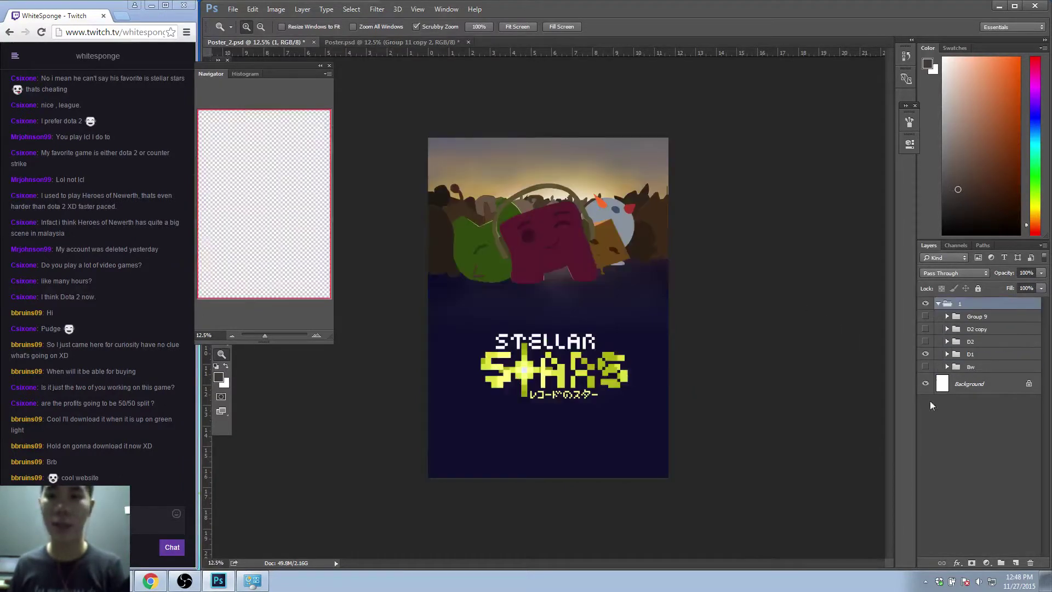
pyautogui.click(925, 355)
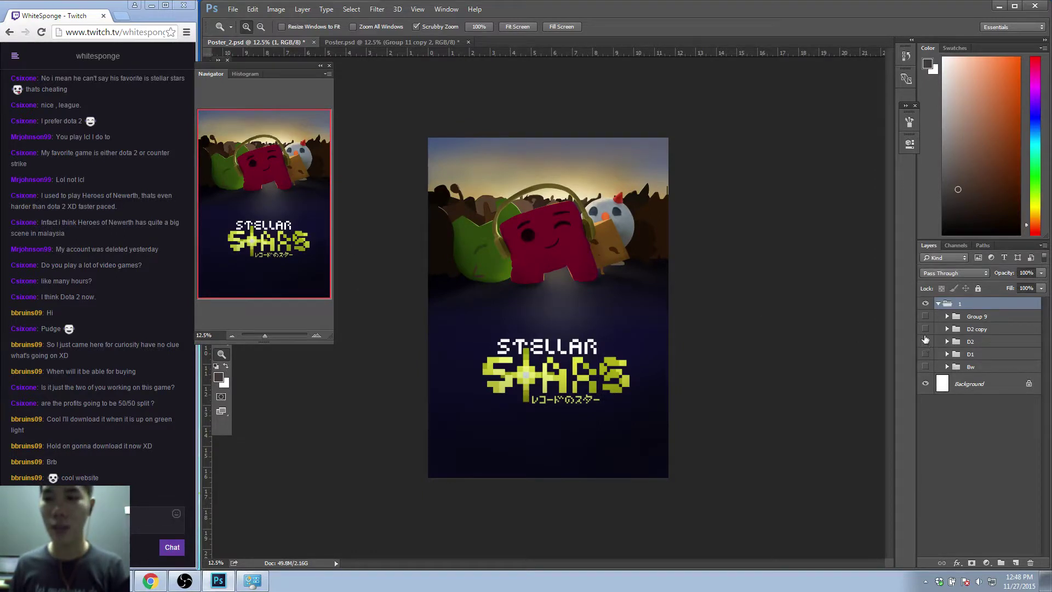
pyautogui.click(925, 340)
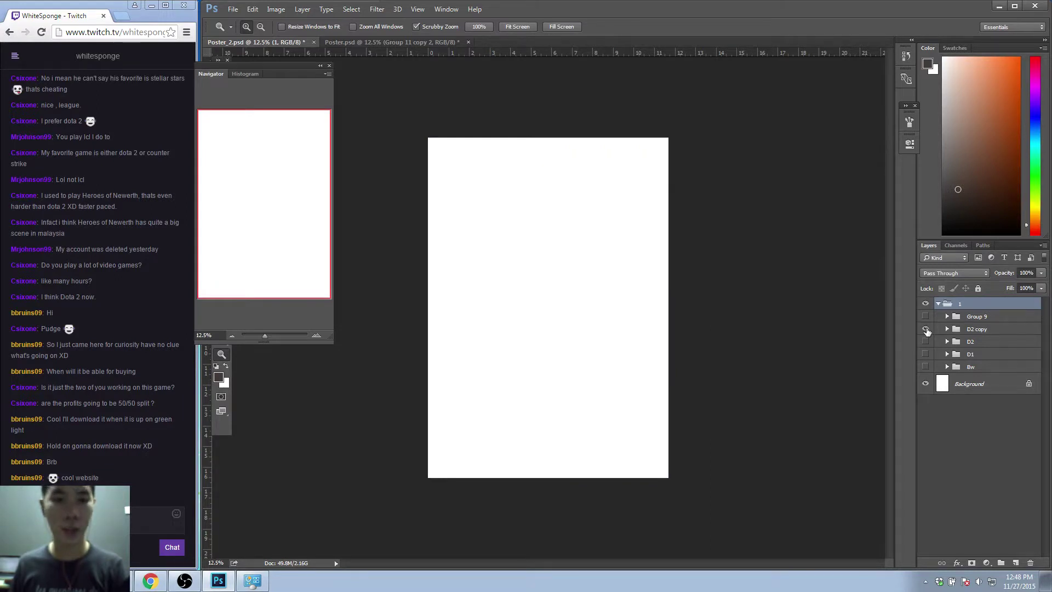
pyautogui.click(926, 330)
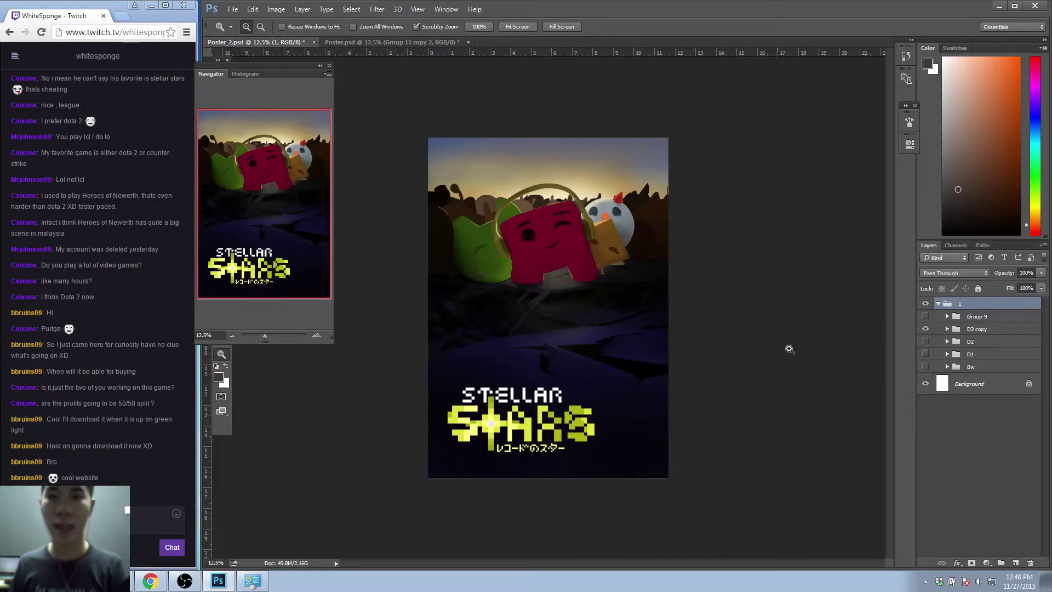
pyautogui.click(926, 329)
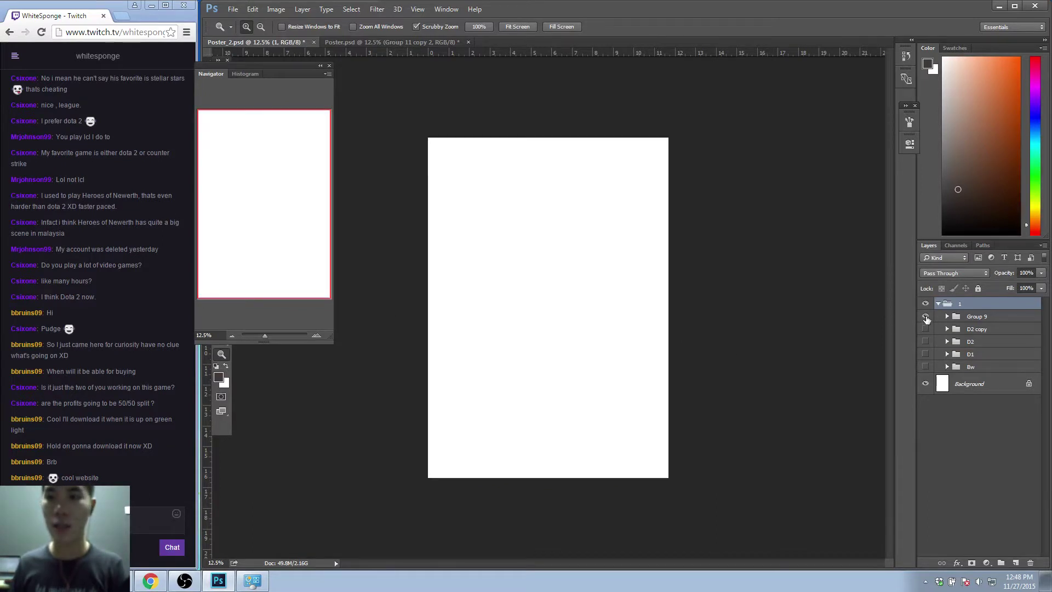
pyautogui.click(927, 317)
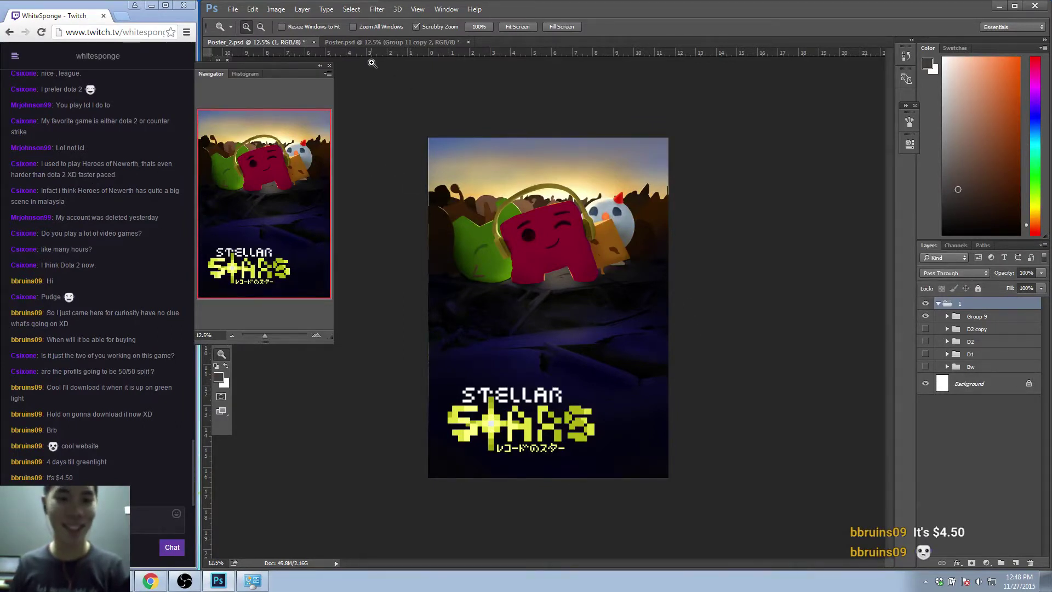
pyautogui.click(359, 45)
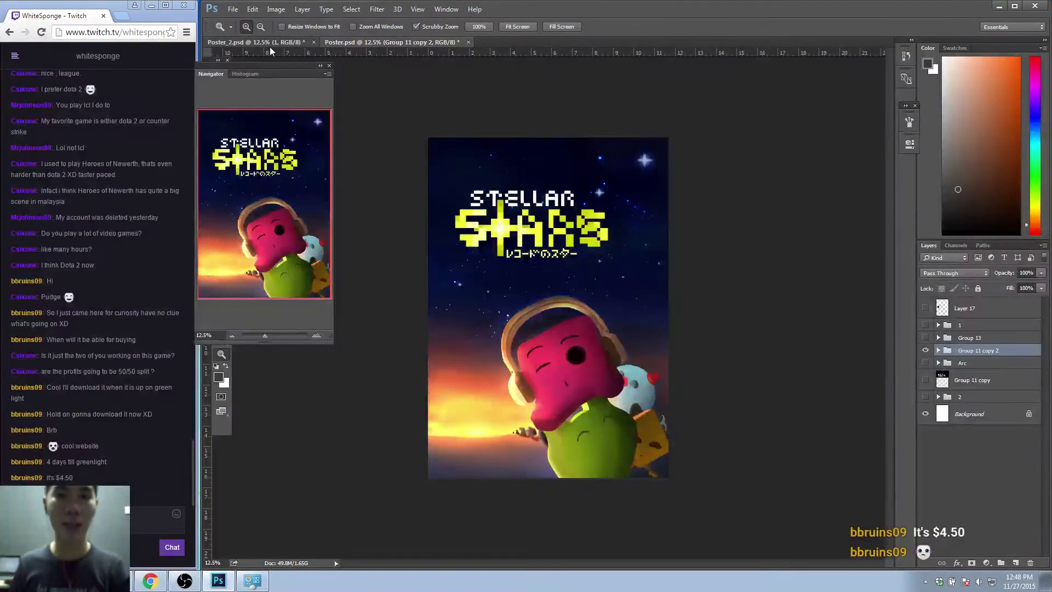
pyautogui.click(270, 47)
# Start a Save for Web (Legacy) export of Poster_2.psd with Group 9 visible.
pyautogui.click(233, 10)
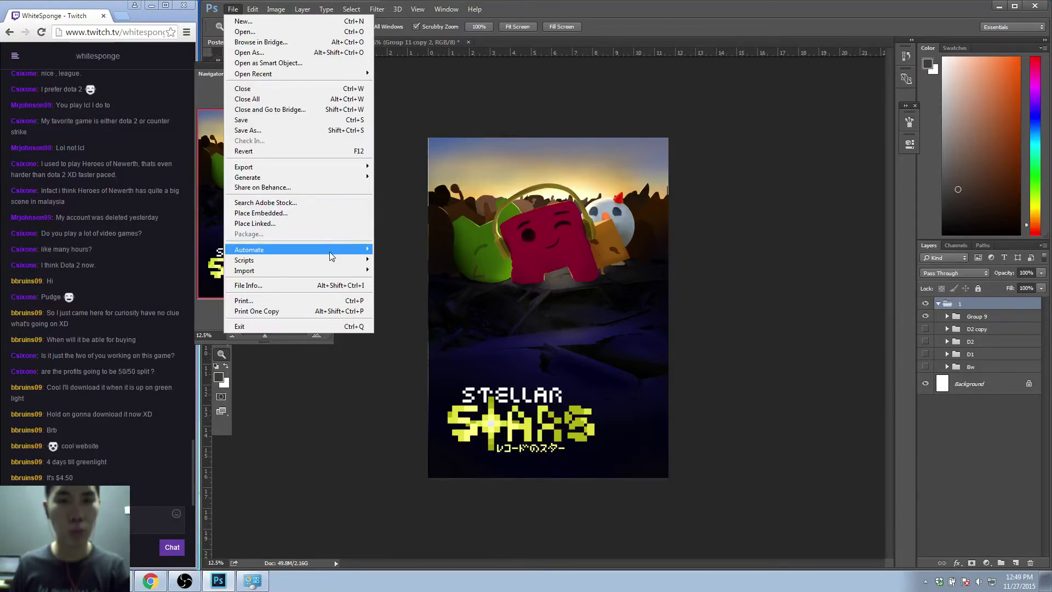
pyautogui.moveTo(314, 167)
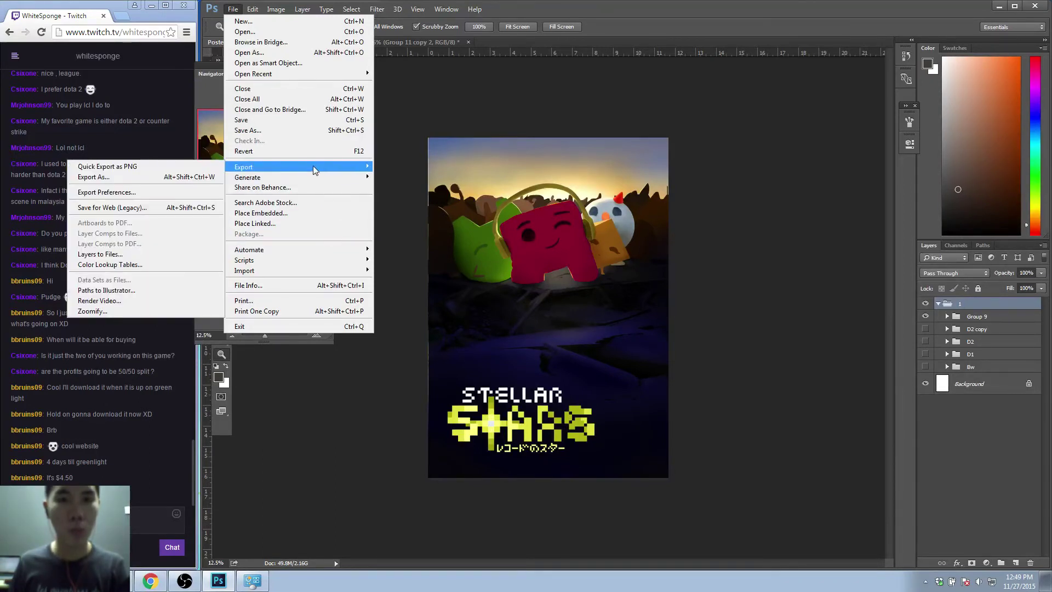
pyautogui.click(149, 212)
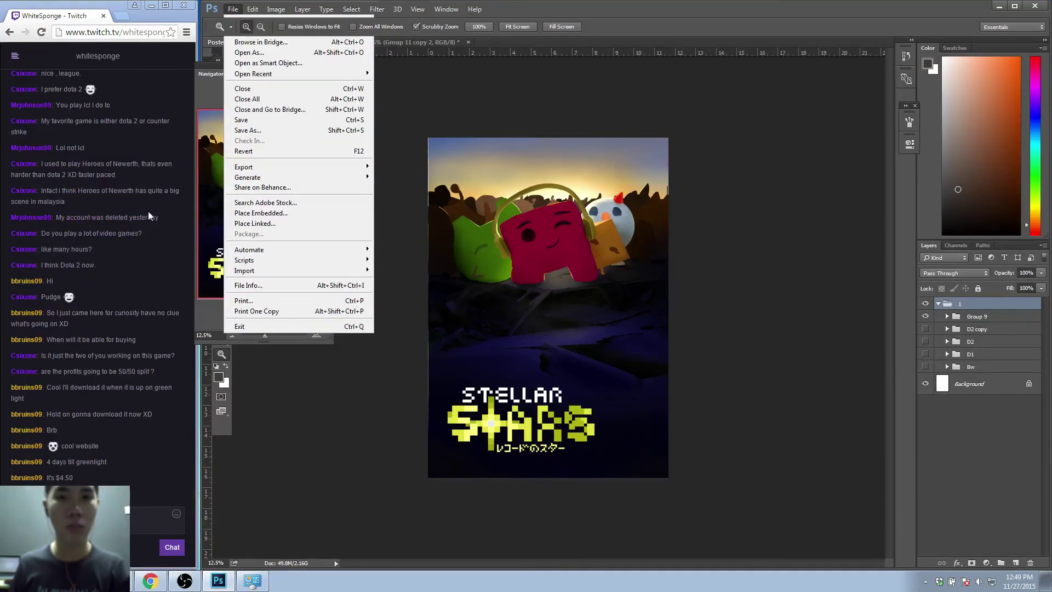